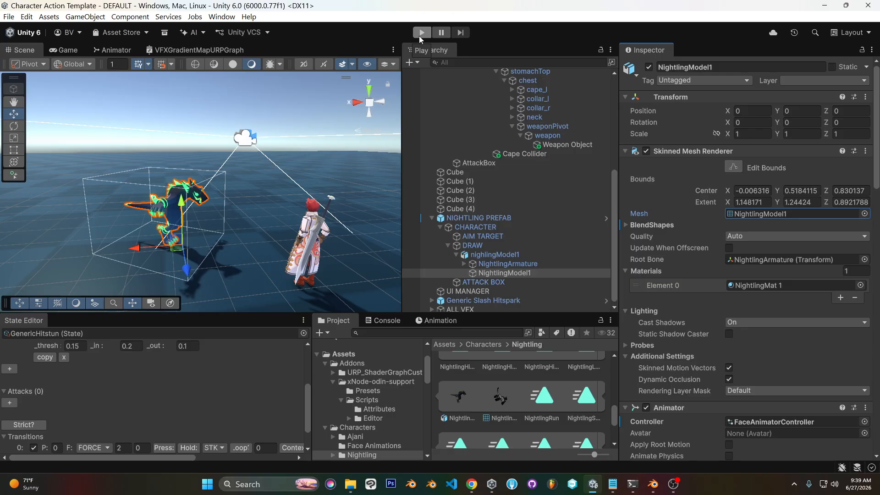
# Run the game to test the Nightling's hit reaction to sword attacks, and end the play test.
pyautogui.click(422, 32)
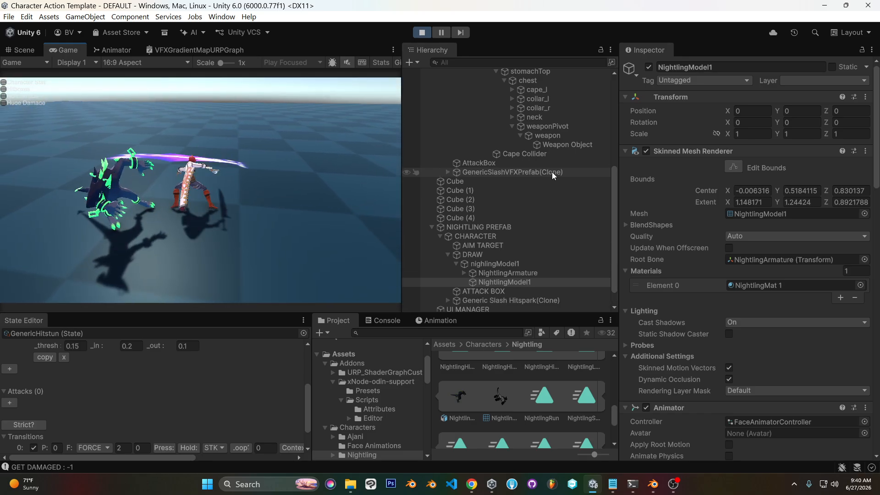
pyautogui.click(427, 32)
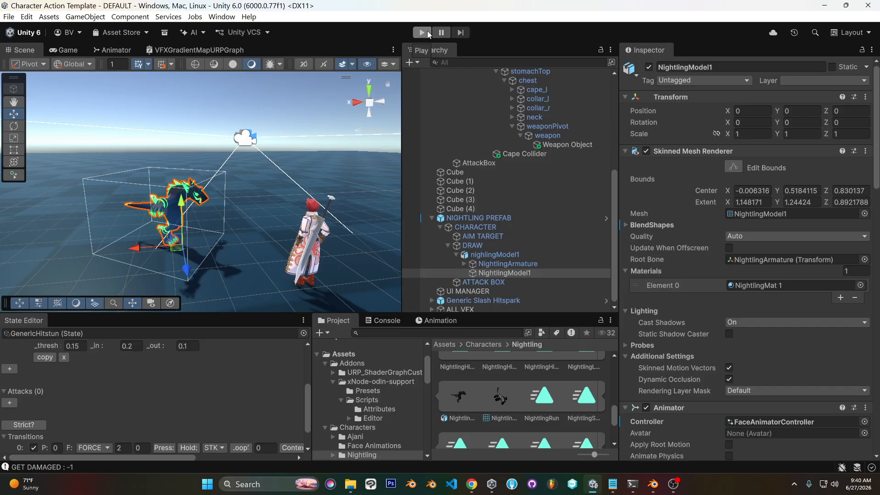
# Search the project for "night con", open the Nightling animator controller and select the hitstunLight blend tree.
pyautogui.click(451, 333)
pyautogui.write('night con')
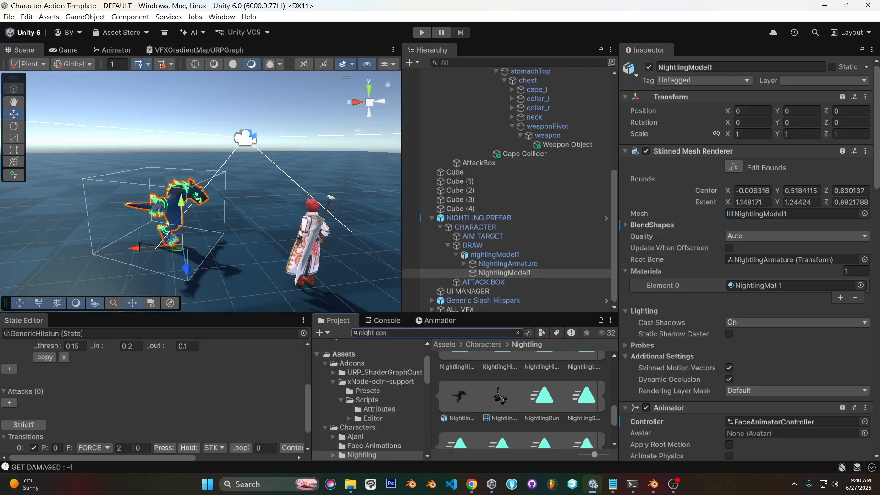
pyautogui.doubleClick(456, 382)
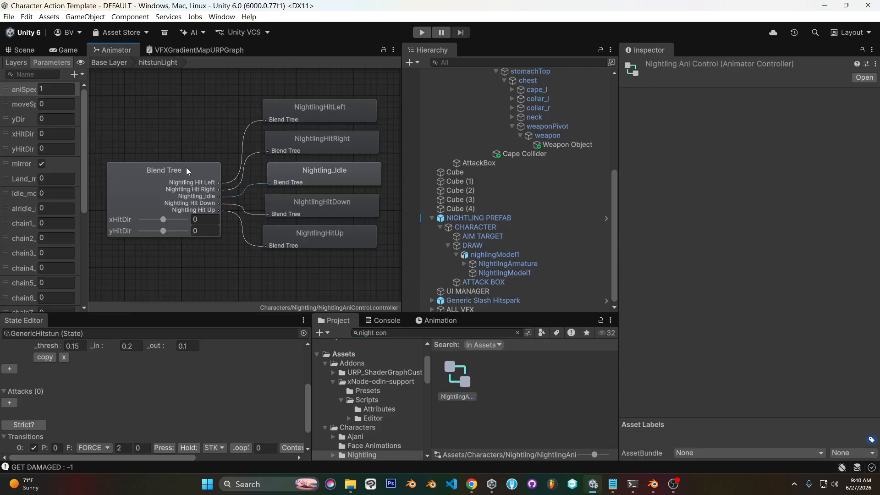
pyautogui.click(197, 174)
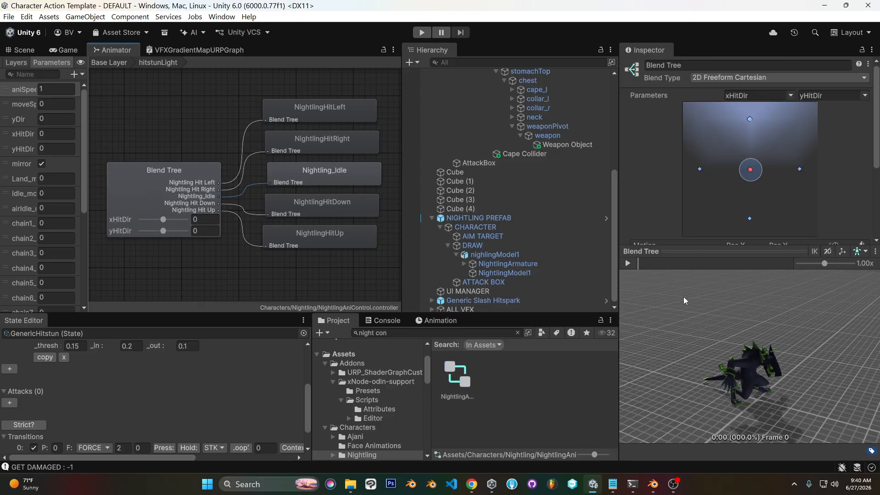
# Open the NightlingHitLeft clip used by the blend tree and preview its pose at frame 15 from several angles.
pyautogui.scroll(-3, 670, 191)
pyautogui.click(681, 167)
pyautogui.click(458, 394)
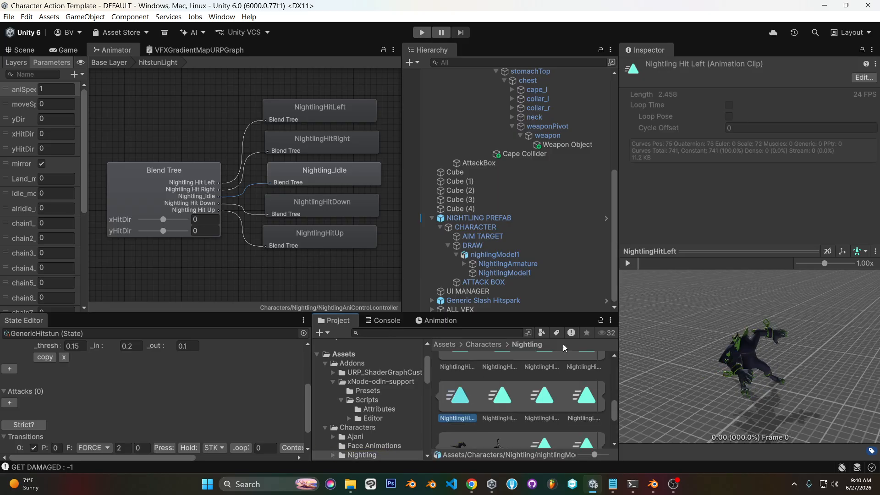
pyautogui.moveTo(773, 366); pyautogui.dragTo(658, 295)
pyautogui.moveTo(645, 263); pyautogui.dragTo(681, 277)
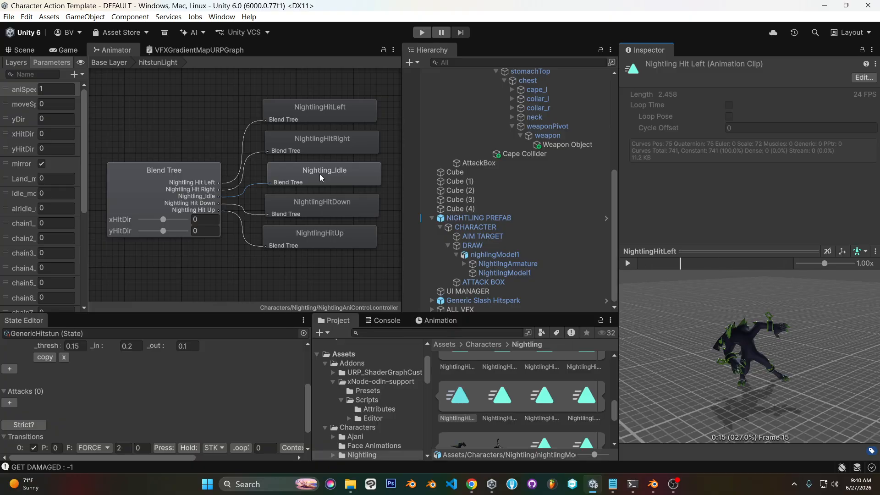
pyautogui.moveTo(730, 358)
pyautogui.mouseDown()
pyautogui.moveTo(762, 359)
pyautogui.moveTo(711, 342)
pyautogui.moveTo(740, 353)
pyautogui.mouseUp()
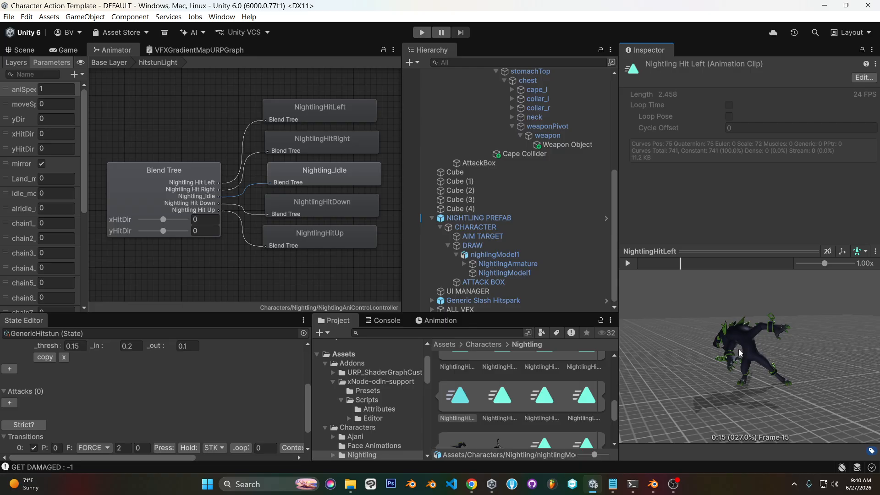
pyautogui.click(677, 485)
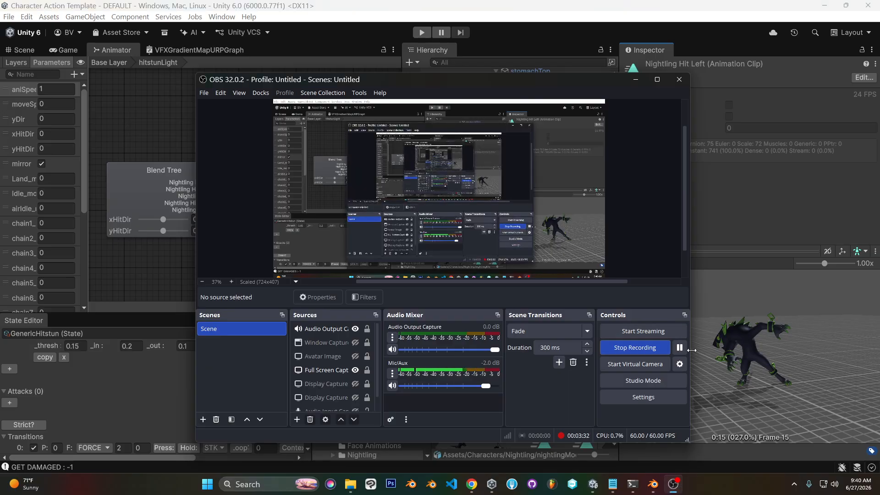
pyautogui.click(758, 4)
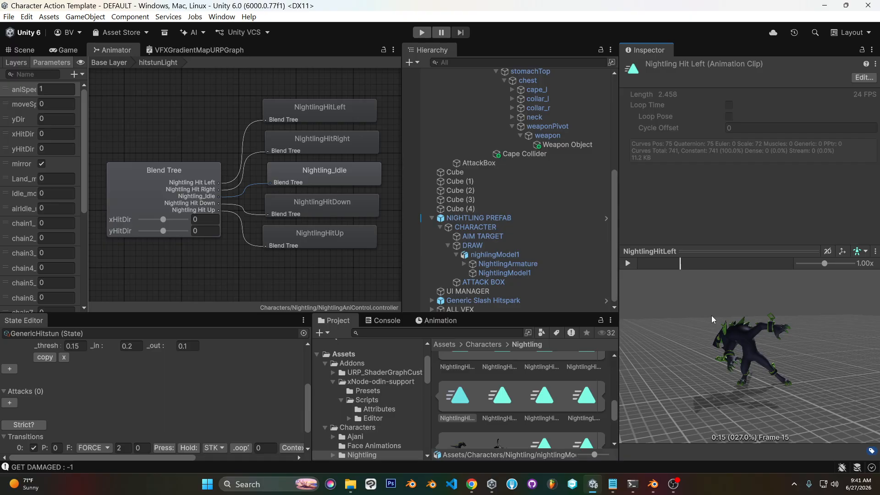
pyautogui.moveTo(731, 344); pyautogui.dragTo(763, 358)
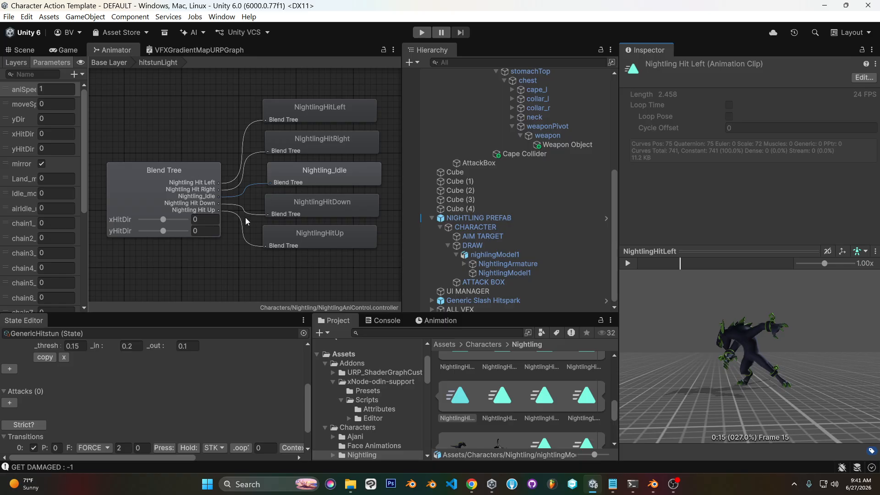
# Select the hitstunLight blend tree and preview its blend at the NightlingHitDown point, with yHitDir about -1.03.
pyautogui.click(209, 174)
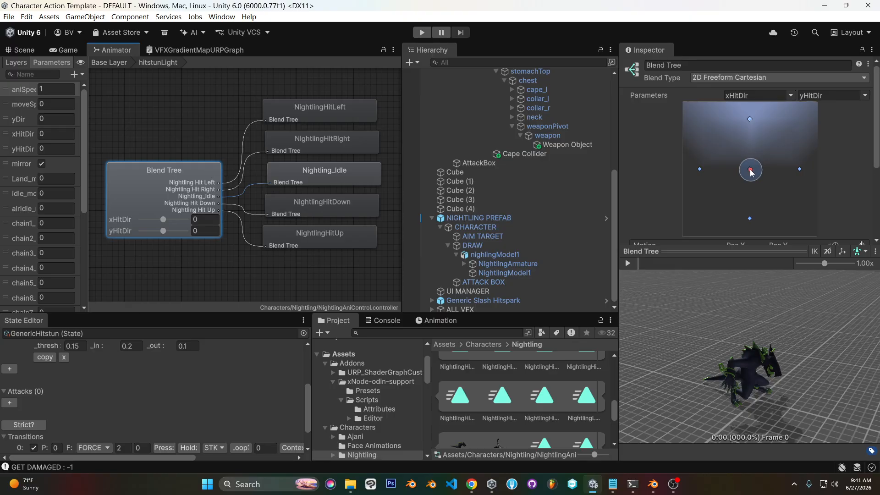
pyautogui.moveTo(839, 289); pyautogui.dragTo(744, 338)
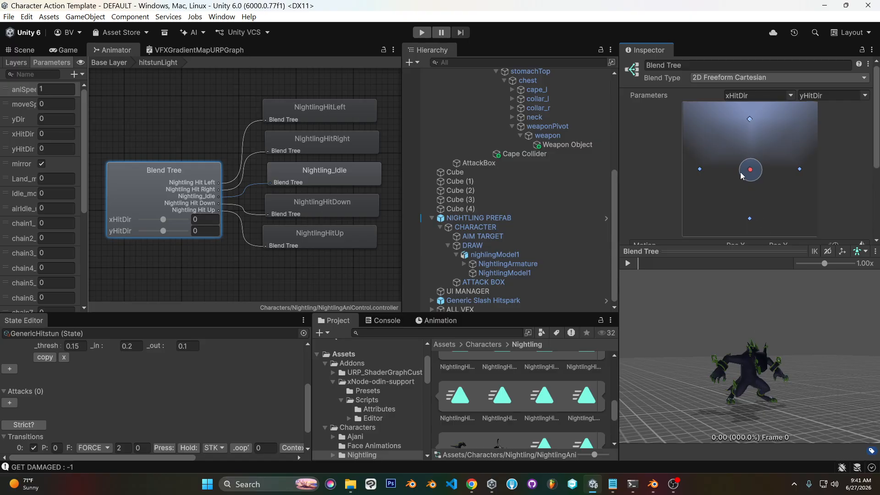
pyautogui.moveTo(750, 170); pyautogui.dragTo(751, 220)
pyautogui.moveTo(793, 299); pyautogui.dragTo(679, 362)
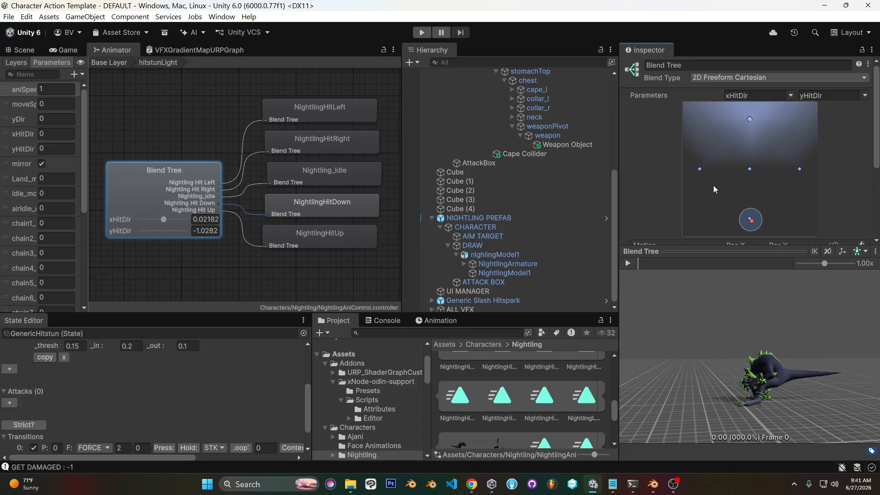
# Preview the blend at the NightlingHitUp point, with yHitDir about 1.02, and examine the pose from different angles.
pyautogui.moveTo(743, 221); pyautogui.dragTo(747, 118)
pyautogui.moveTo(716, 326); pyautogui.dragTo(789, 331, button='right')
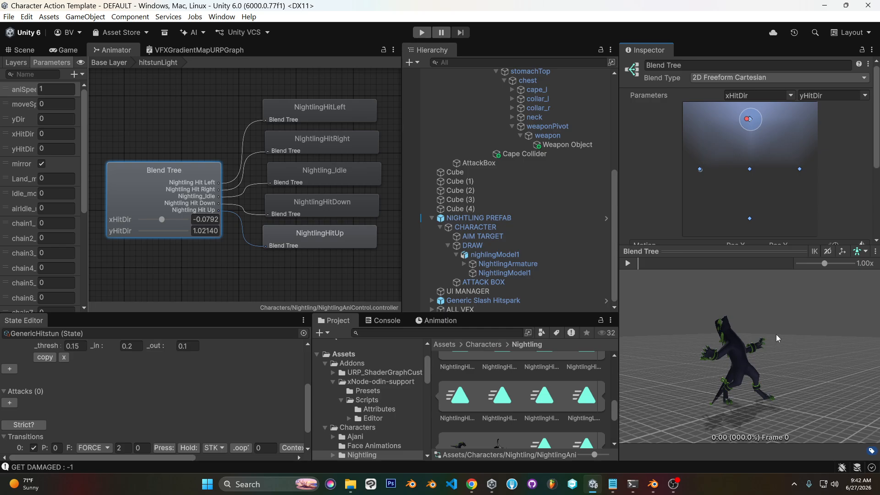
pyautogui.moveTo(713, 343); pyautogui.dragTo(677, 345, button='right')
pyautogui.click(709, 166)
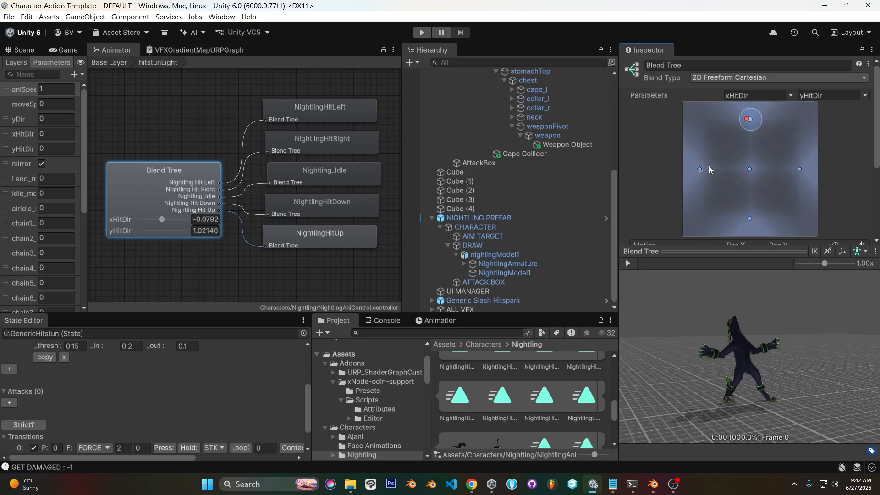
# Preview the blend at the NightlingHitRight point, with xHitDir about 1.01 and yHitDir about 0.
pyautogui.moveTo(746, 122); pyautogui.dragTo(802, 170)
pyautogui.moveTo(778, 316); pyautogui.dragTo(741, 301, button='right')
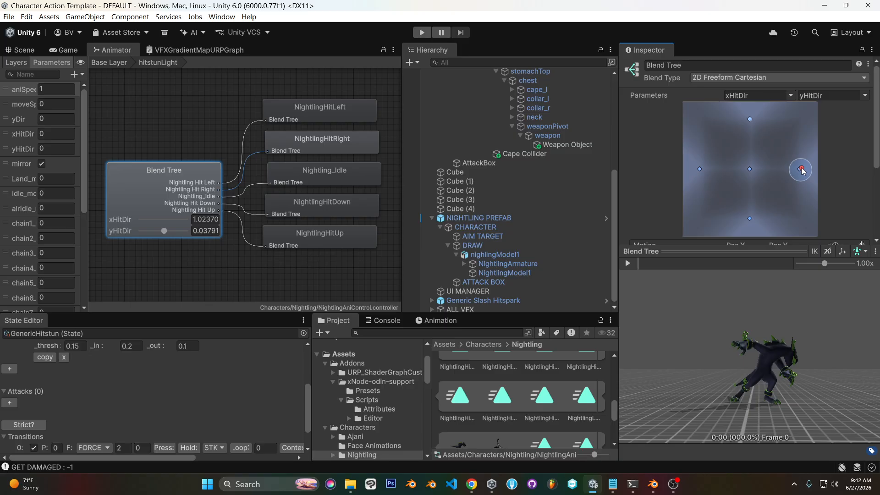
pyautogui.moveTo(801, 169)
pyautogui.mouseDown()
pyautogui.moveTo(786, 137)
pyautogui.moveTo(749, 118)
pyautogui.moveTo(786, 138)
pyautogui.moveTo(801, 170)
pyautogui.mouseUp()
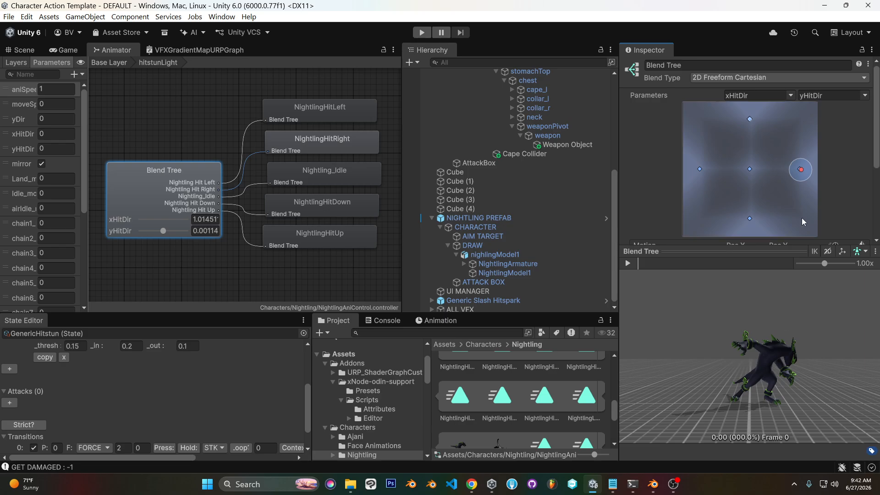
# Preview the idle pose, and the diagonal blend of the right and down hits at xHitDir about 1.14, yHitDir about -1.11.
pyautogui.moveTo(801, 171); pyautogui.dragTo(754, 171)
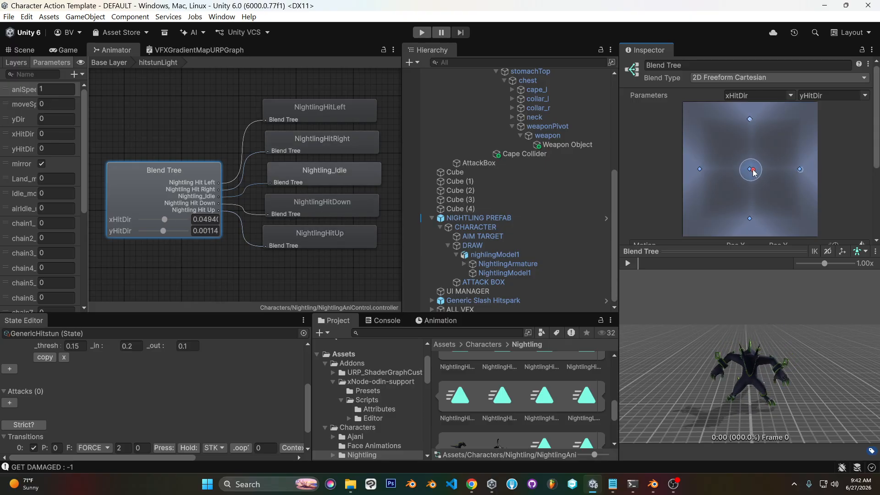
pyautogui.moveTo(755, 171); pyautogui.dragTo(808, 225)
pyautogui.moveTo(722, 373); pyautogui.dragTo(764, 367)
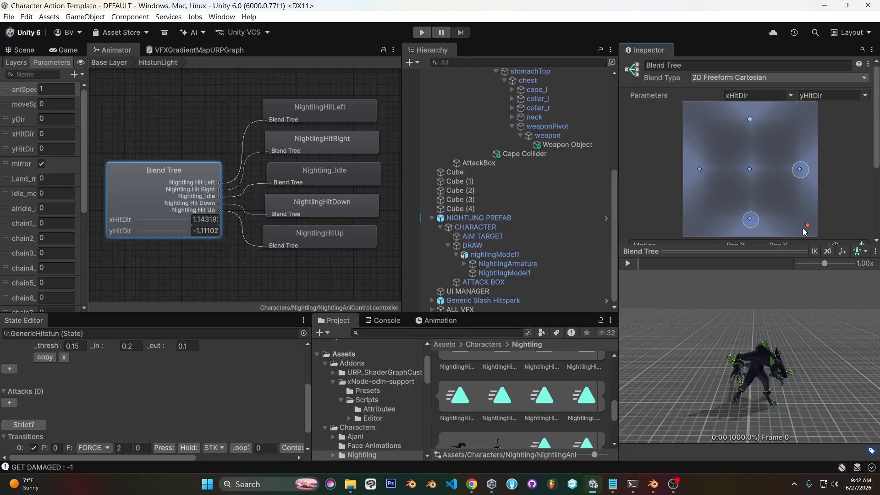
# Preview the NightlingHitDown pose from the side and return the blend position to the central idle point.
pyautogui.moveTo(810, 225); pyautogui.dragTo(751, 217)
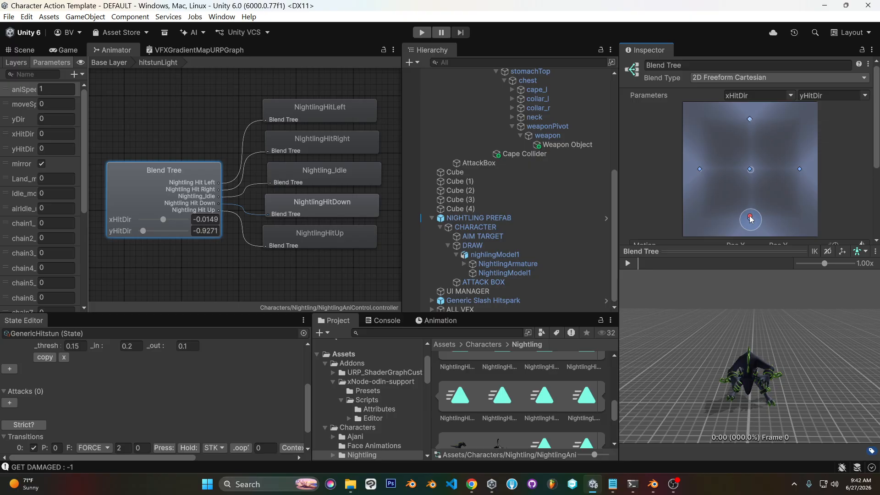
pyautogui.moveTo(796, 368); pyautogui.dragTo(685, 359)
pyautogui.moveTo(748, 213); pyautogui.dragTo(752, 169)
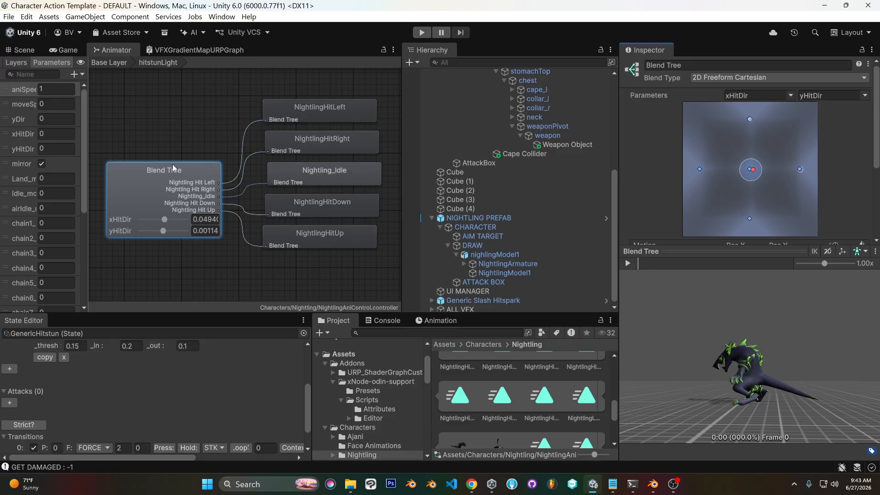
pyautogui.scroll(-3, 775, 167)
pyautogui.scroll(3, 774, 174)
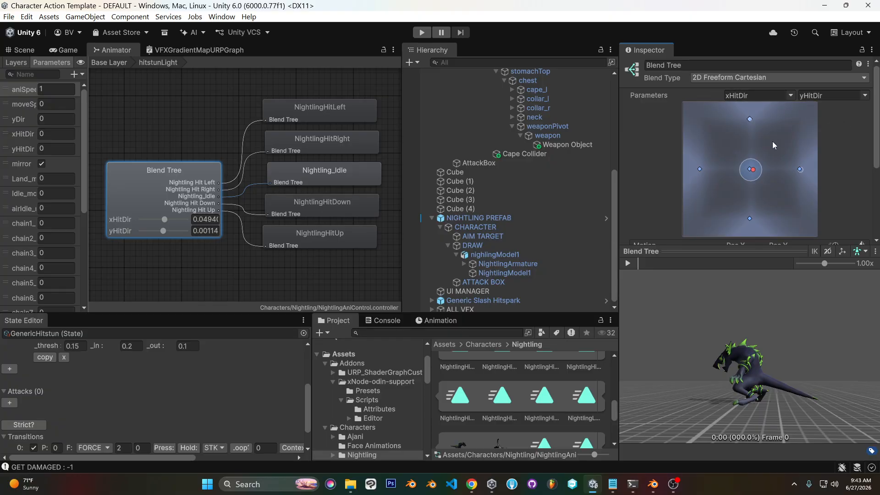
pyautogui.click(74, 74)
pyautogui.click(796, 108)
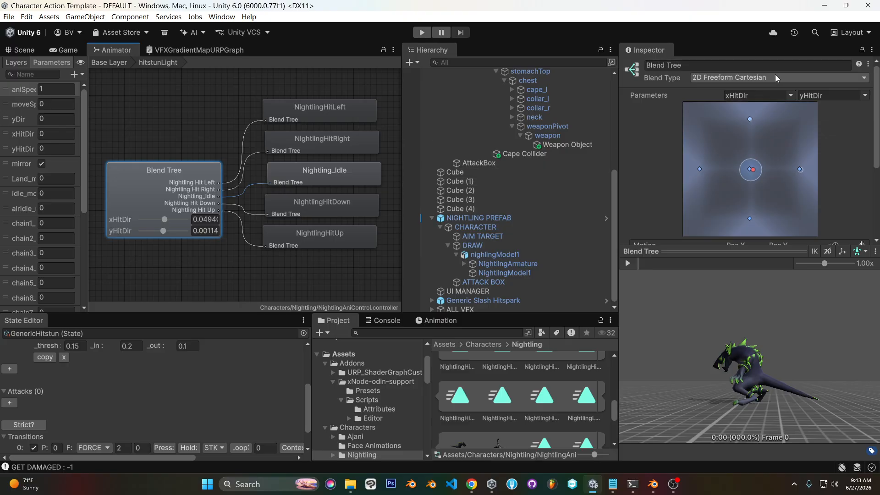
# Switch the blend type to 2D Simple Directional and preview the blend diagonally and at the up and down hit points.
pyautogui.click(733, 78)
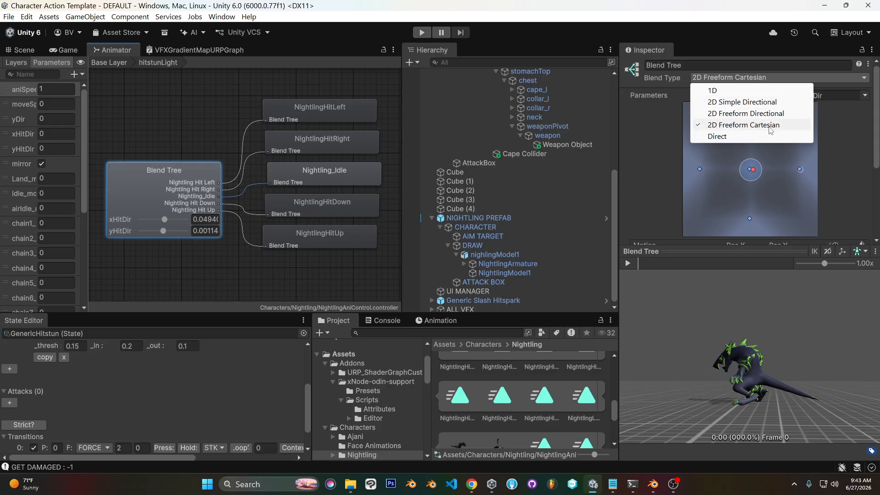
pyautogui.click(743, 103)
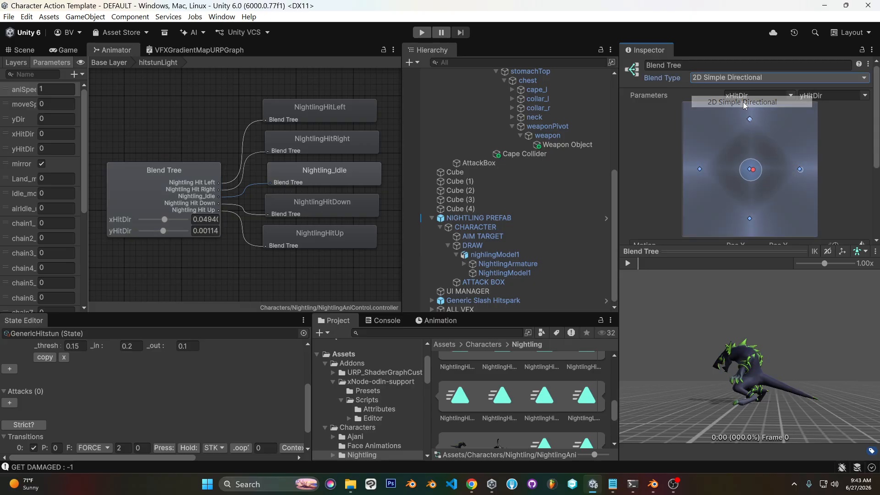
pyautogui.click(725, 147)
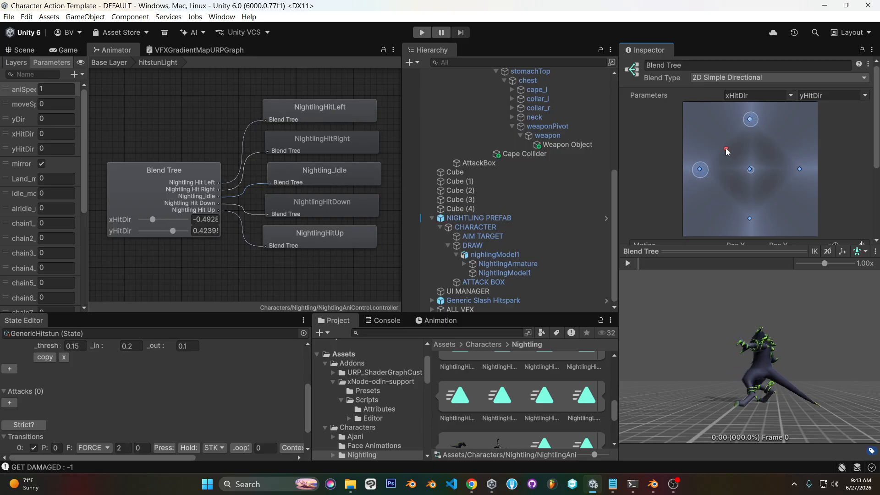
pyautogui.click(711, 161)
pyautogui.click(743, 111)
pyautogui.moveTo(743, 111); pyautogui.dragTo(748, 219)
# Switch the blend type to 2D Freeform Directional and preview a left-down blend at xHitDir about -0.58, yHitDir about -0.61.
pyautogui.click(747, 78)
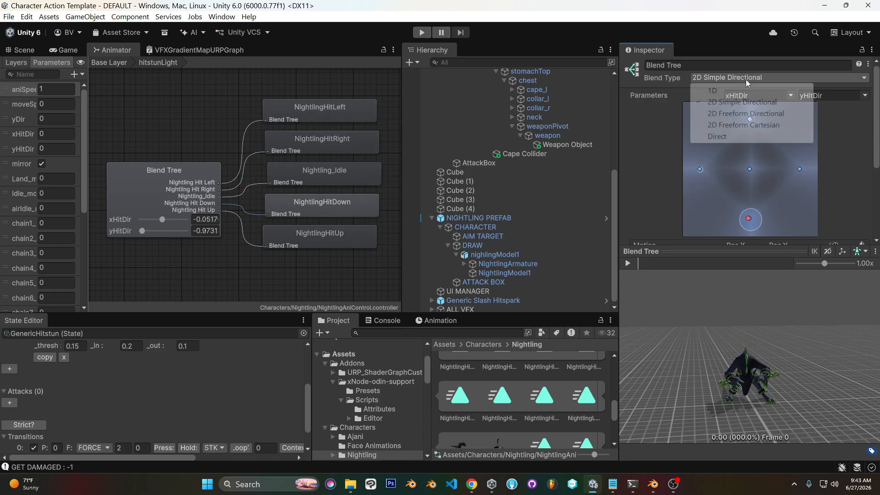
pyautogui.click(761, 114)
pyautogui.moveTo(749, 219); pyautogui.dragTo(722, 200)
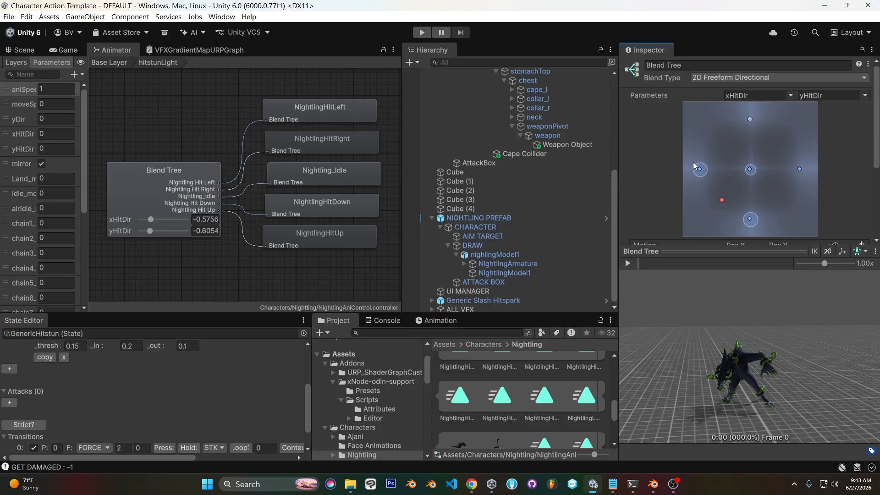
# Switch the blend type to 2D Freeform Cartesian and preview the NightlingHitRight point at xHitDir about 1.01.
pyautogui.click(758, 78)
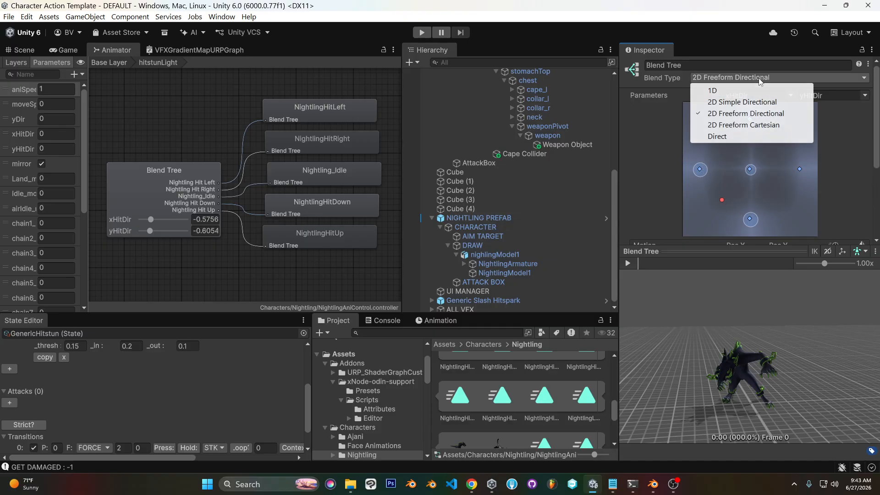
pyautogui.click(742, 121)
pyautogui.moveTo(720, 202); pyautogui.dragTo(800, 169)
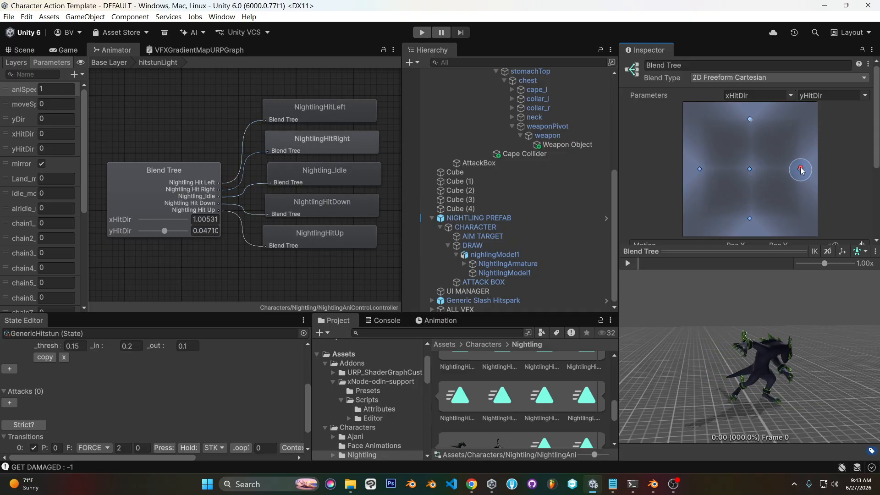
# Set the blend tree's type to 2D Simple Directional and return the blend position to the central idle point.
pyautogui.click(743, 76)
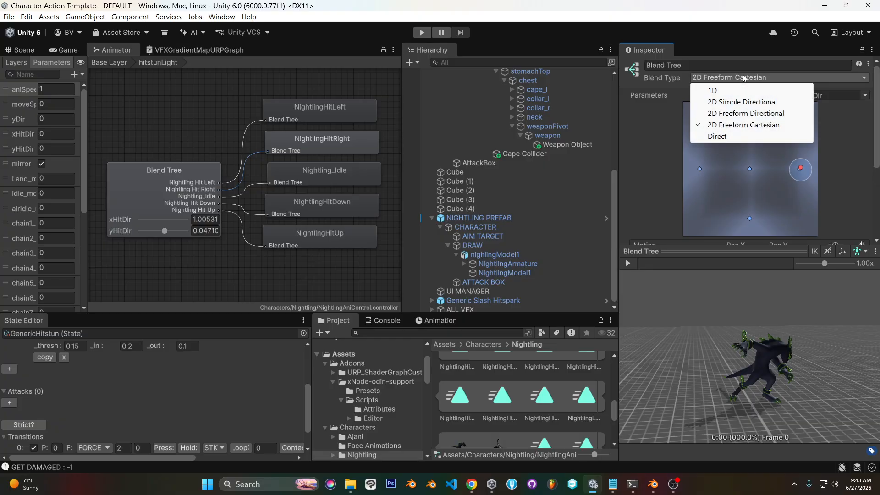
pyautogui.click(760, 103)
pyautogui.moveTo(800, 170); pyautogui.dragTo(751, 170)
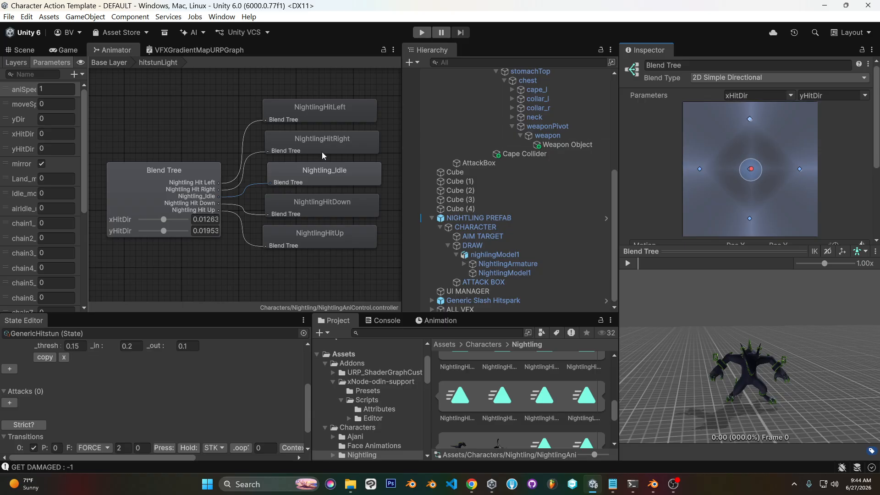
# Leave the hitstunLight blend tree and return to the Base Layer state overview.
pyautogui.click(122, 62)
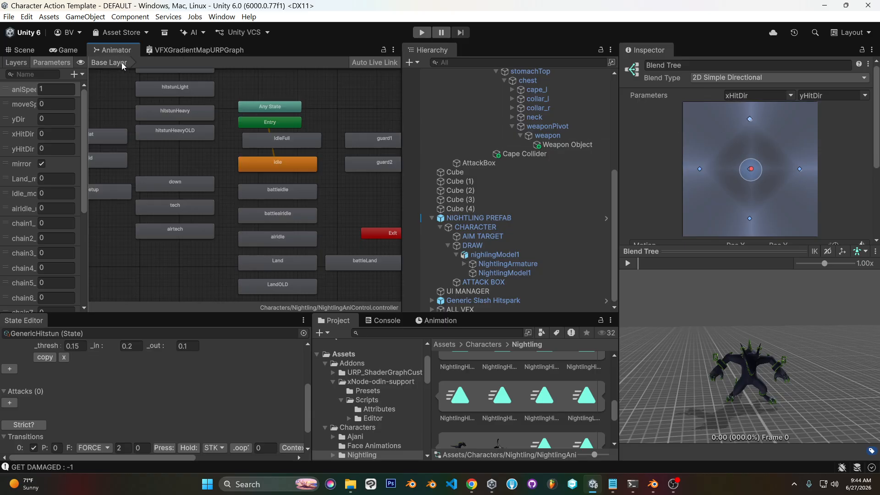
pyautogui.scroll(-4, 243, 155)
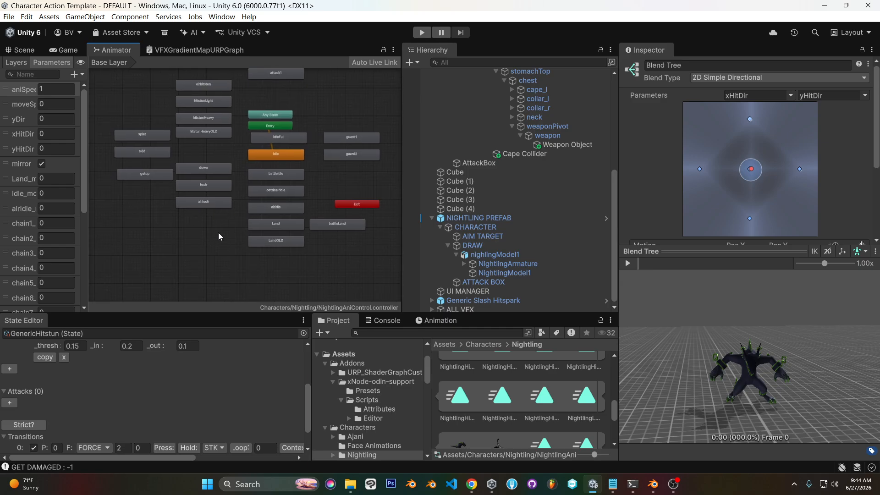
# Create a new blend tree state in the empty area below LandOLD and name it hitStunLightTut.
pyautogui.rightClick(251, 230)
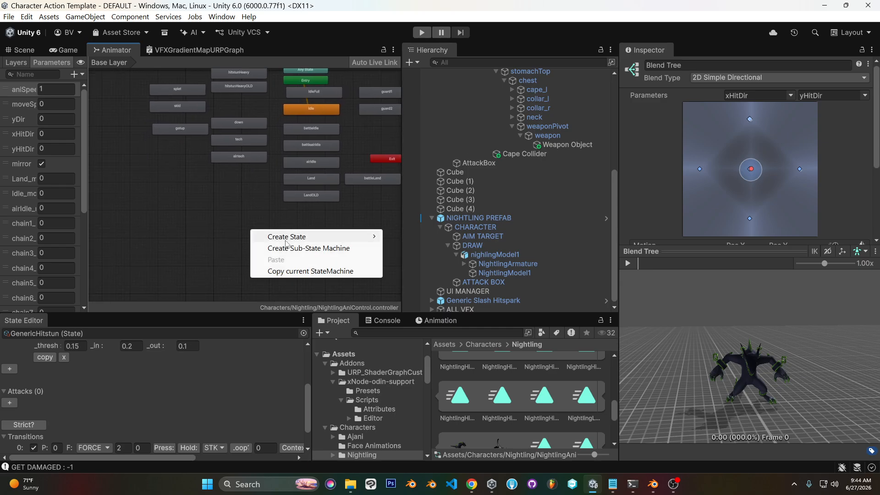
pyautogui.moveTo(340, 235)
pyautogui.click(431, 259)
pyautogui.moveTo(255, 227); pyautogui.dragTo(307, 222)
pyautogui.click(662, 66)
pyautogui.write('hit')
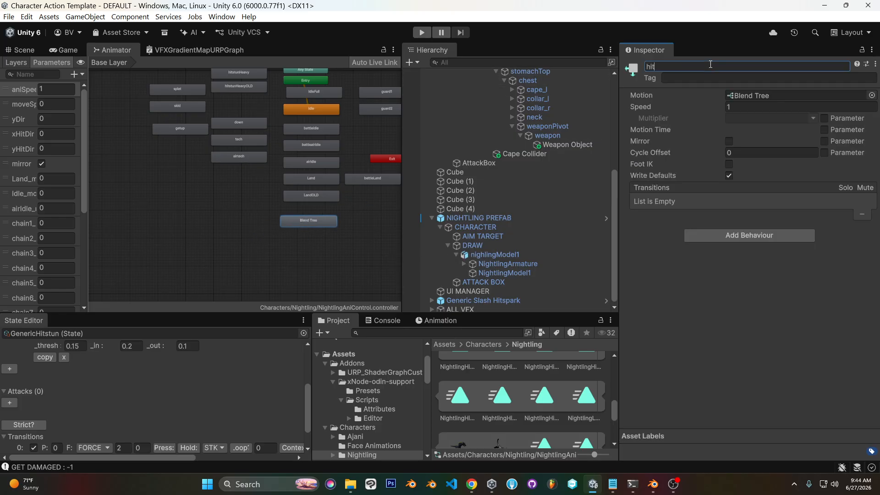
pyautogui.write('StunLightTut')
# Open the hitStunLightTut state and rename its blend tree "Hitstun Light Tut Tree".
pyautogui.doubleClick(324, 222)
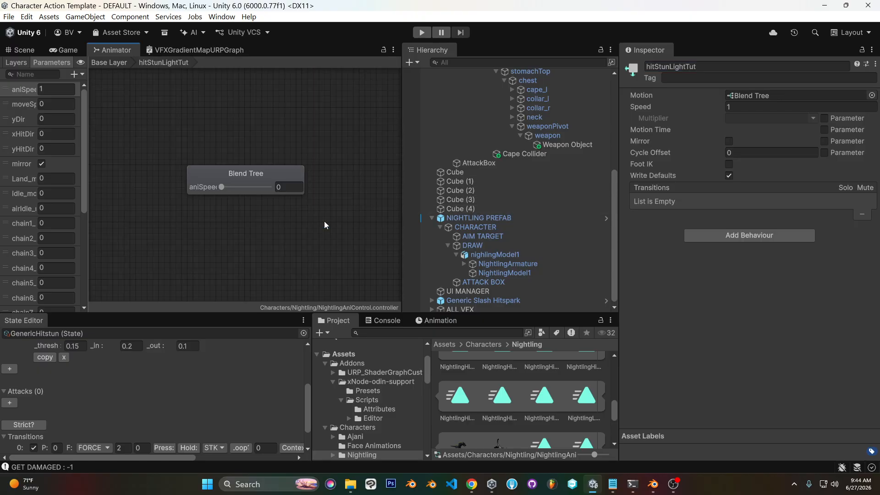
pyautogui.click(713, 68)
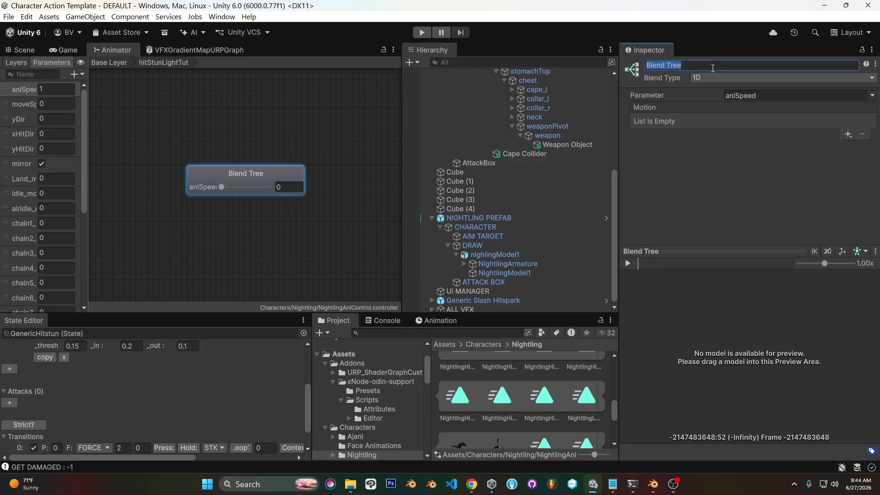
pyautogui.write('Hitstun Light Tut Tree')
pyautogui.press('Return')
# Set the blend type to 2D Simple Directional with xHitDir and yHitDir as its two parameters.
pyautogui.click(692, 80)
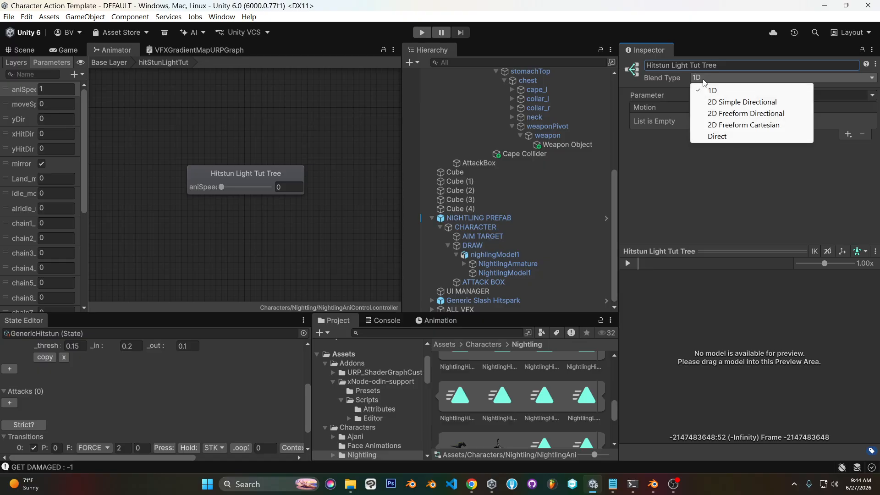
pyautogui.click(727, 99)
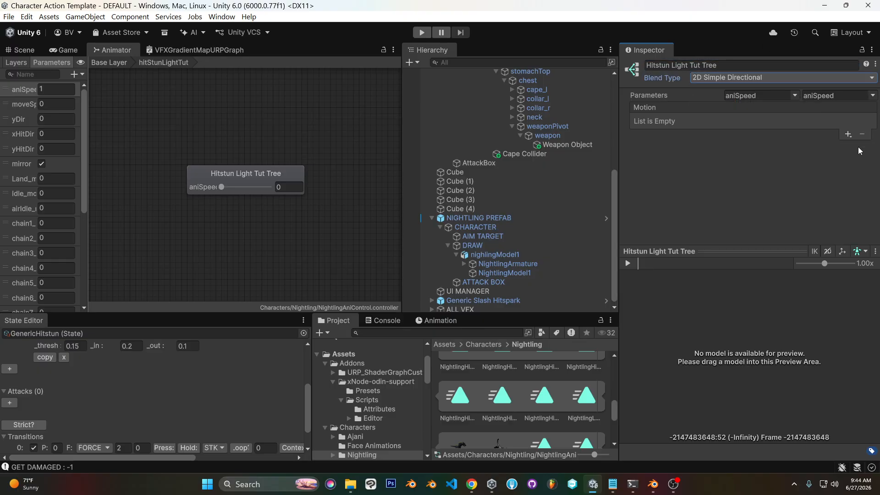
pyautogui.click(796, 95)
pyautogui.click(807, 142)
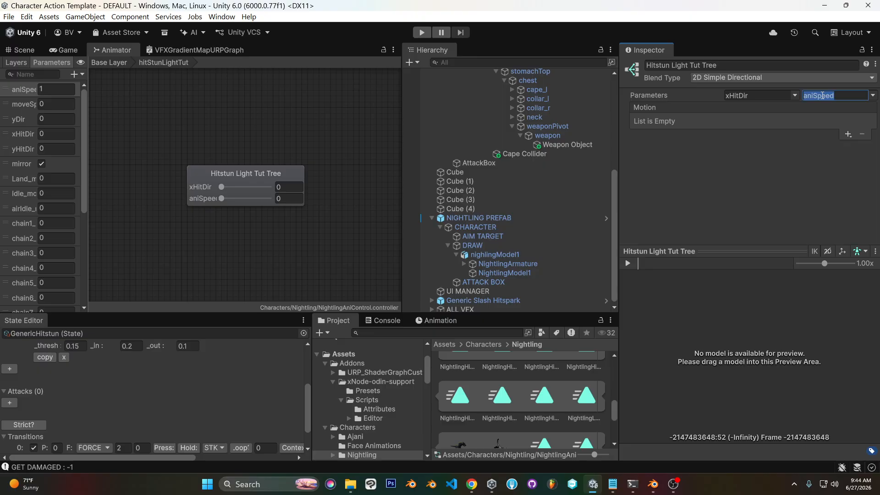
pyautogui.click(826, 95)
pyautogui.click(795, 154)
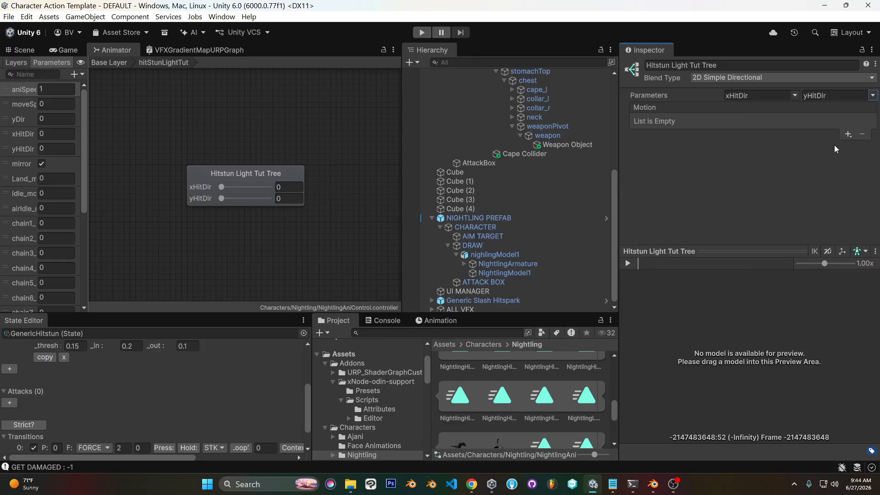
# Add five entries to the blend tree's motion list: two motion fields, two nested blend trees, and another motion field.
pyautogui.click(849, 134)
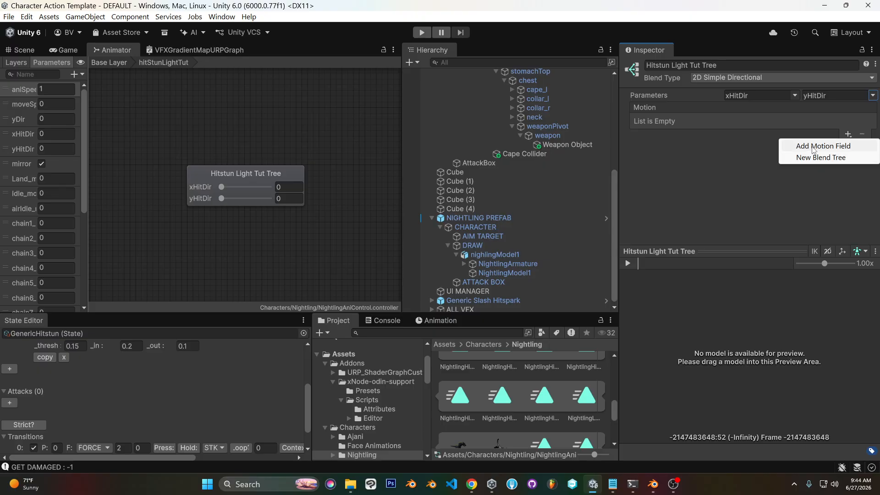
pyautogui.click(814, 150)
pyautogui.click(848, 134)
pyautogui.click(820, 146)
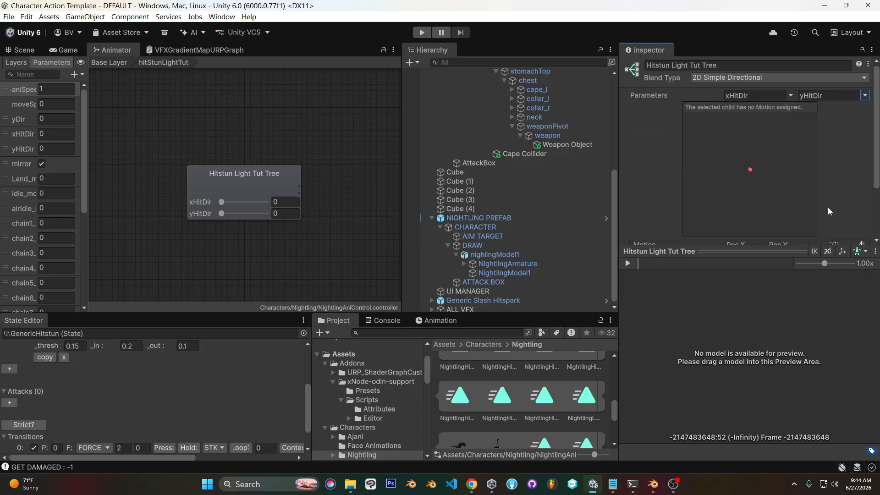
pyautogui.scroll(-3, 829, 211)
pyautogui.click(841, 219)
pyautogui.click(824, 237)
pyautogui.click(841, 219)
pyautogui.click(825, 238)
pyautogui.click(841, 217)
pyautogui.click(824, 227)
# Set Pos X to -1 for the second entry and to 1 for the third entry.
pyautogui.click(745, 176)
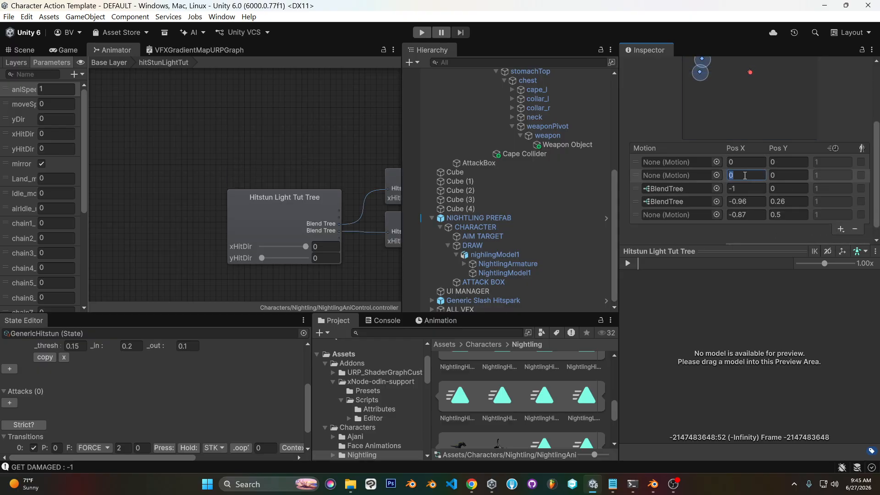
pyautogui.write('-1')
pyautogui.press('Tab')
pyautogui.press('Tab')
pyautogui.press('Tab')
pyautogui.write('1')
pyautogui.press('Tab')
pyautogui.press('Tab')
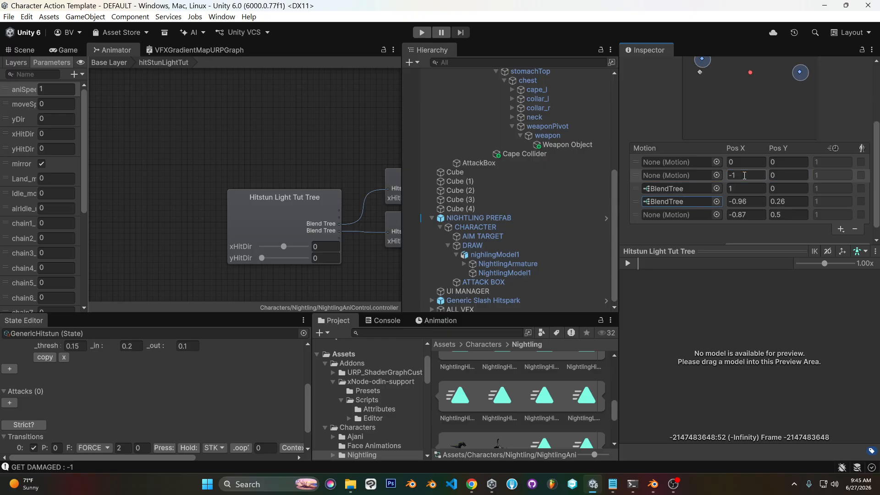
# Delete the second motion field and both nested blend trees from the motion list.
pyautogui.click(855, 229)
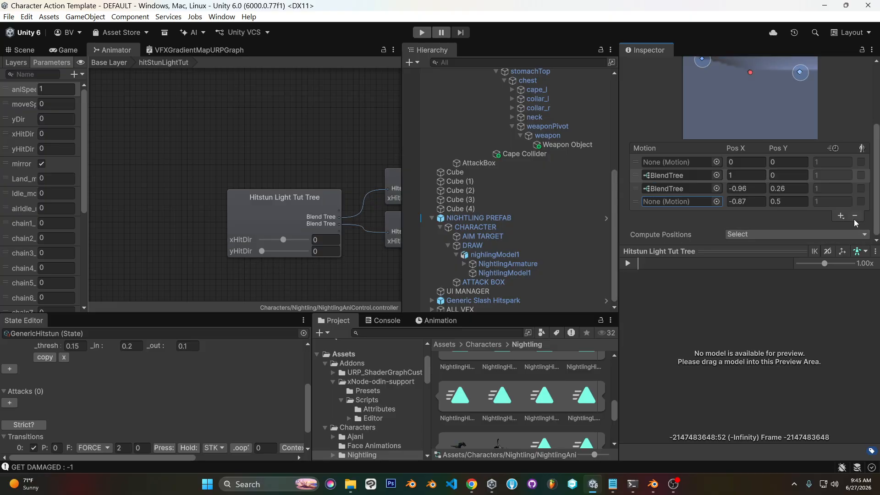
pyautogui.click(855, 215)
pyautogui.click(429, 255)
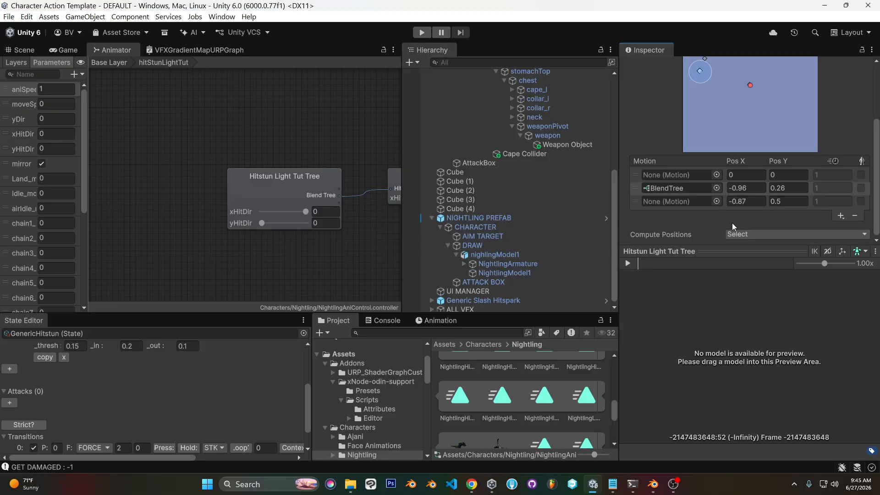
pyautogui.click(855, 215)
pyautogui.click(429, 256)
# Add three more empty motion fields to the blend tree's motion list.
pyautogui.click(841, 216)
pyautogui.click(831, 228)
pyautogui.click(841, 229)
pyautogui.click(832, 241)
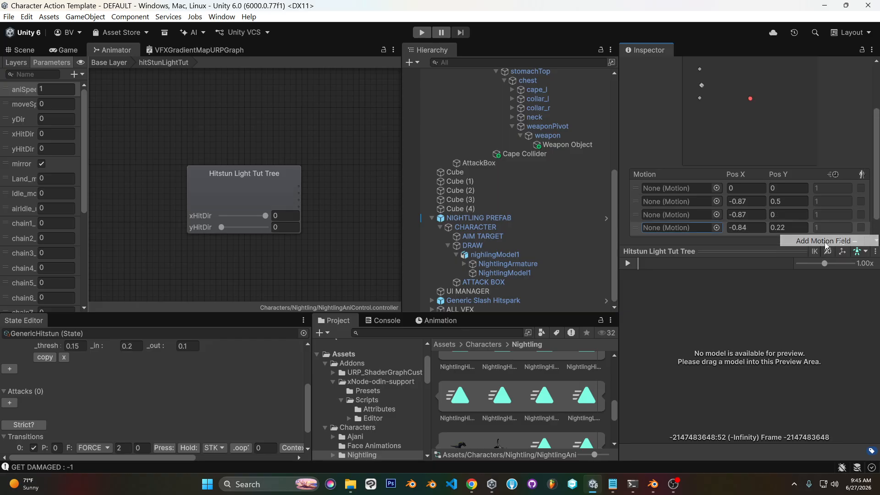
pyautogui.click(841, 241)
pyautogui.click(832, 254)
# Position the second motion field at (-1, 0) and set the third one's Pos X to 1.
pyautogui.click(761, 171)
pyautogui.write('-1')
pyautogui.press('Tab')
pyautogui.write('0')
pyautogui.press('Tab')
pyautogui.press('Tab')
pyautogui.write('1')
pyautogui.press('Tab')
# Position the fourth motion field at (0, -1) and the fifth at (0, 1).
pyautogui.press('Tab')
pyautogui.press('Tab')
pyautogui.write('0')
pyautogui.press('Tab')
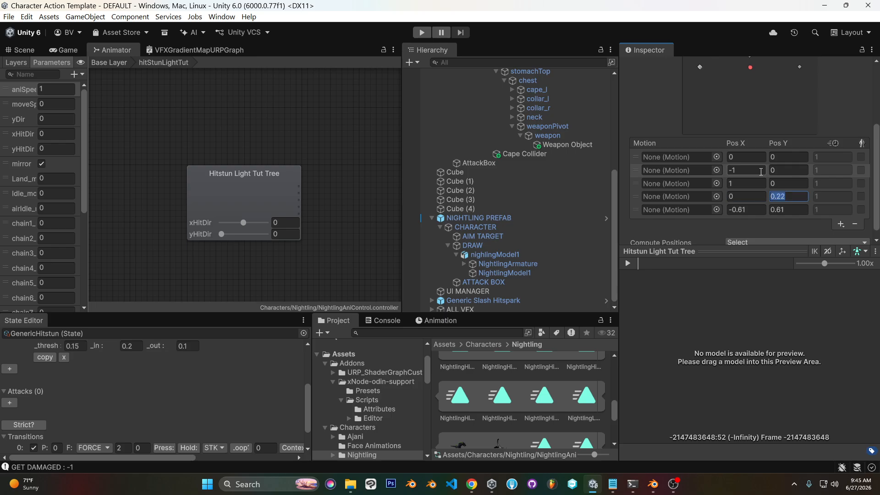
pyautogui.write('-1')
pyautogui.press('Tab')
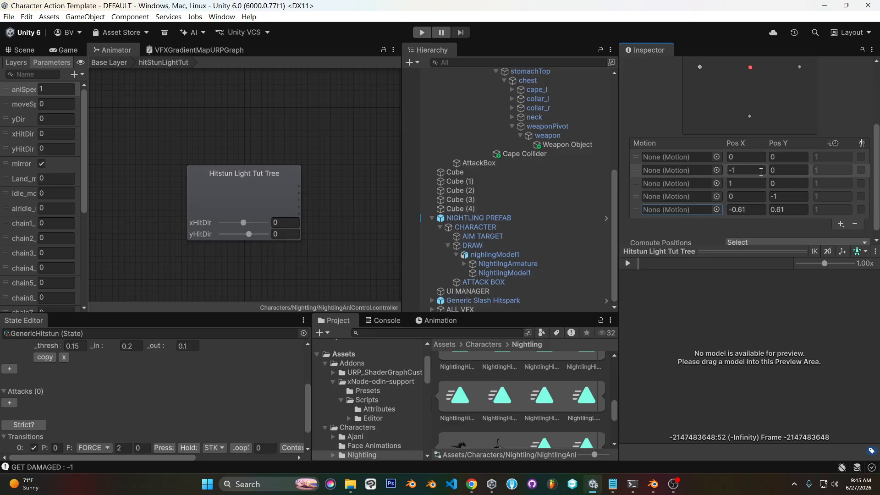
pyautogui.press('Tab')
pyautogui.write('0')
pyautogui.press('Tab')
pyautogui.write('1')
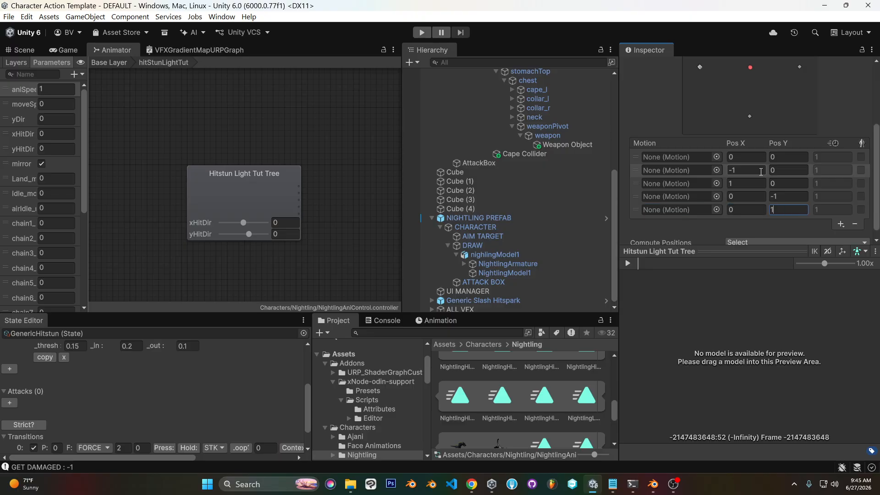
# Set Pos Y to 1 for the fourth motion field and to -1 for the fifth.
pyautogui.click(787, 196)
pyautogui.write('1')
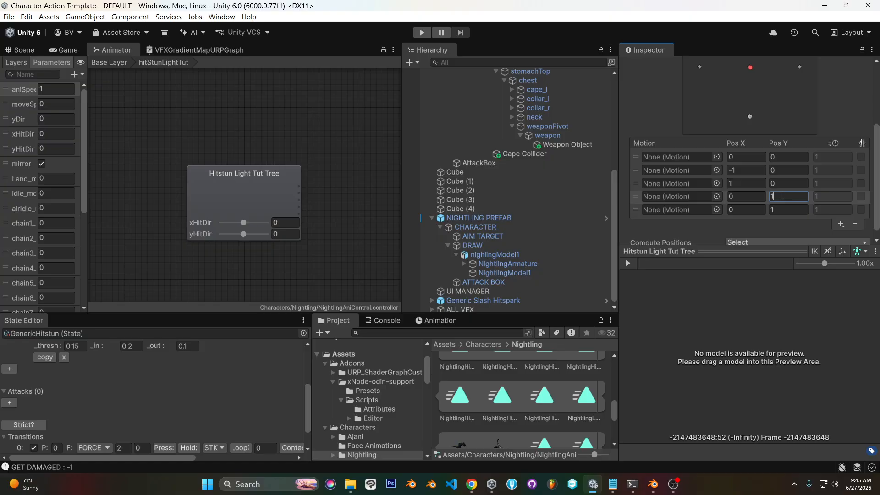
pyautogui.click(788, 209)
pyautogui.write('-1')
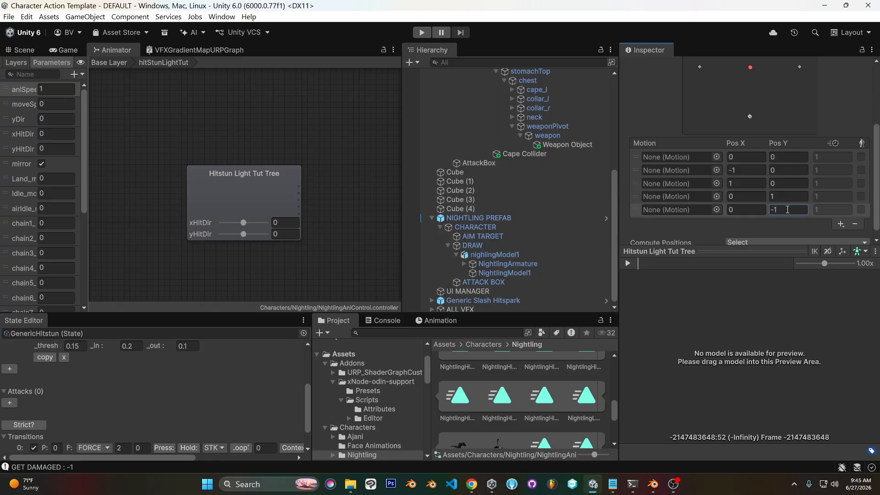
pyautogui.click(744, 169)
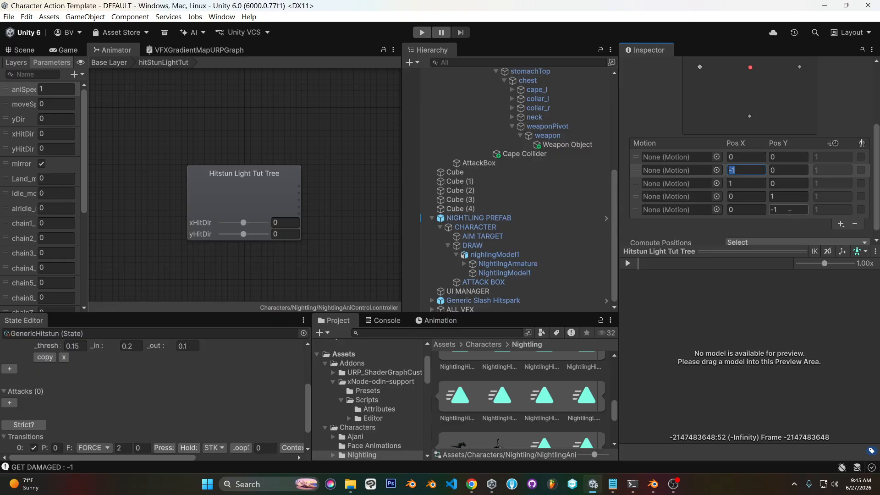
pyautogui.click(791, 197)
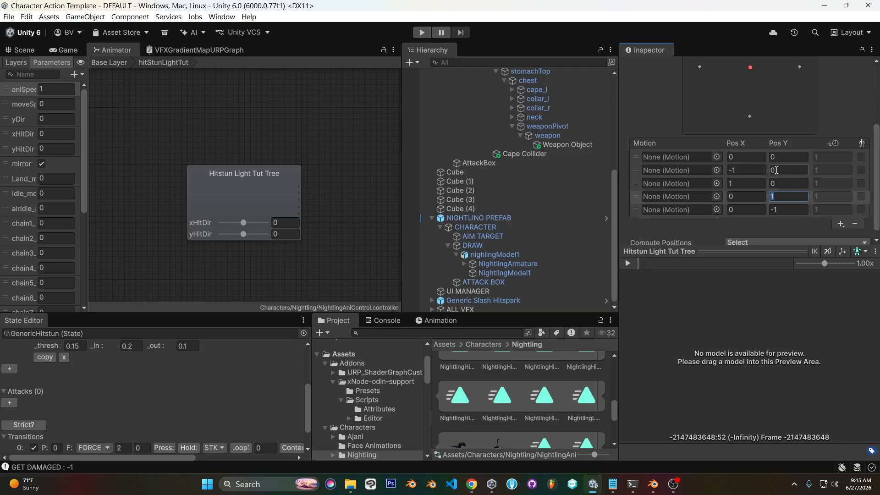
# Assign the Nightling_Idle clip to the central motion field at (0, 0).
pyautogui.scroll(3, 751, 131)
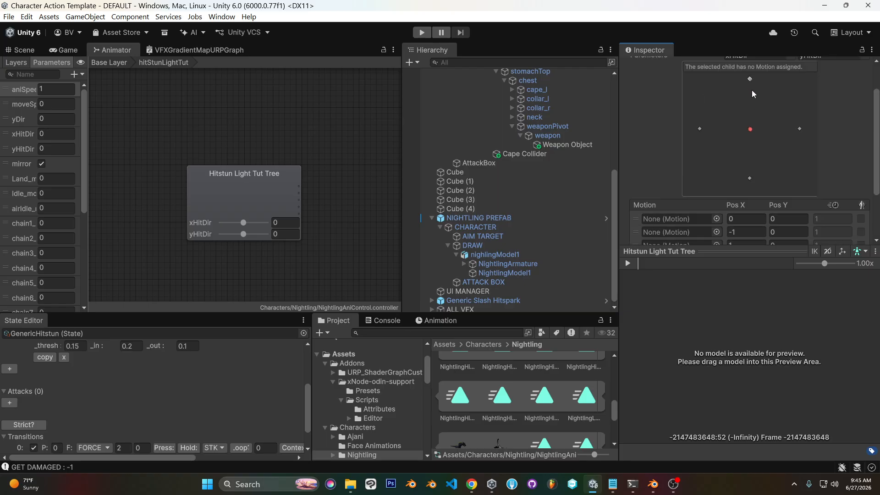
pyautogui.scroll(-2, 780, 138)
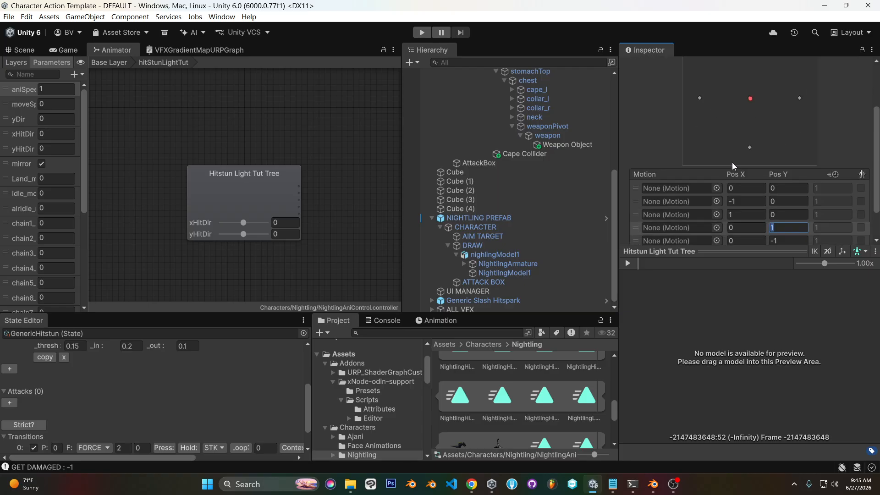
pyautogui.click(717, 189)
pyautogui.write('nigh')
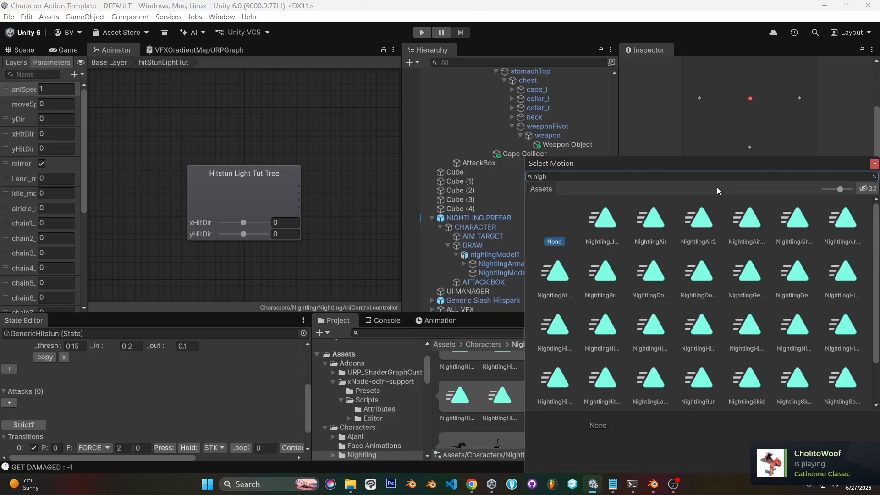
pyautogui.write(' id')
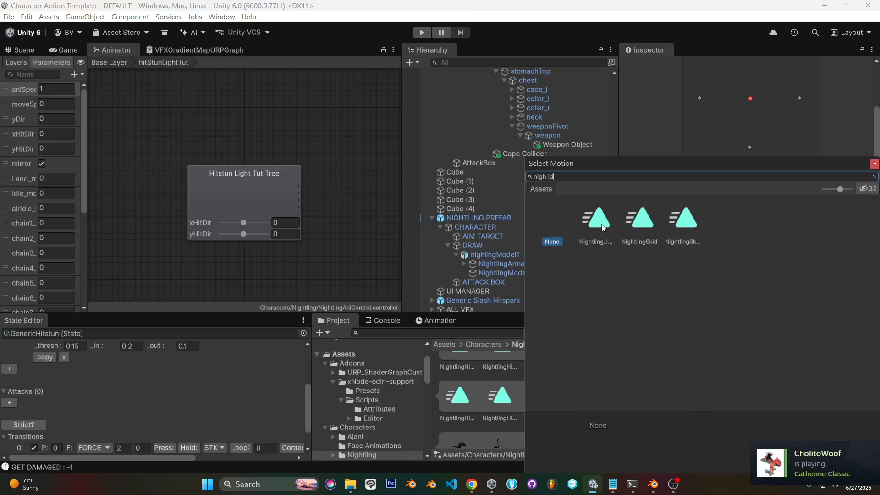
pyautogui.click(599, 224)
pyautogui.doubleClick(600, 227)
# Assign the NightlingHitLeft clip to the motion field at (-1, 0).
pyautogui.click(716, 203)
pyautogui.write('ni')
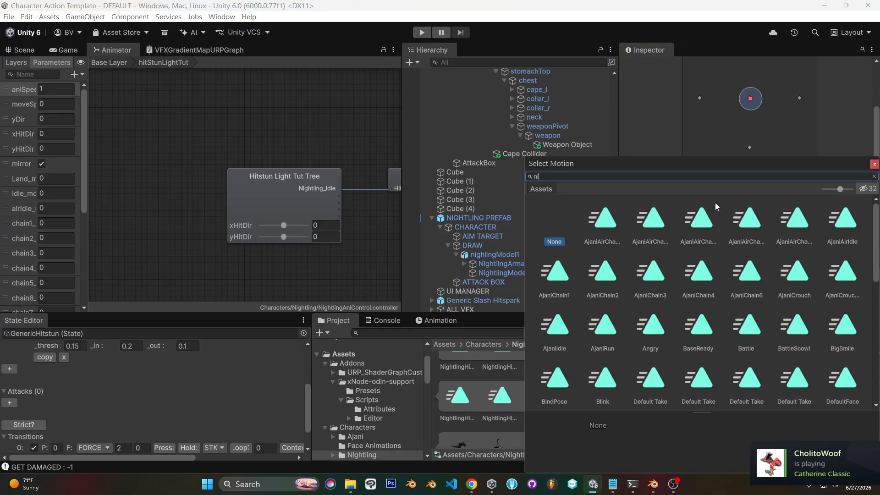
pyautogui.write('g hit lef')
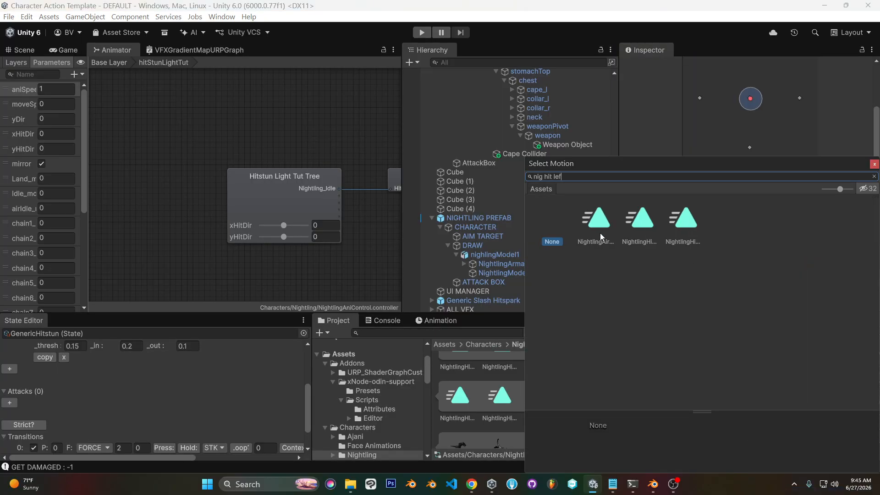
pyautogui.click(600, 232)
pyautogui.click(638, 224)
pyautogui.click(604, 219)
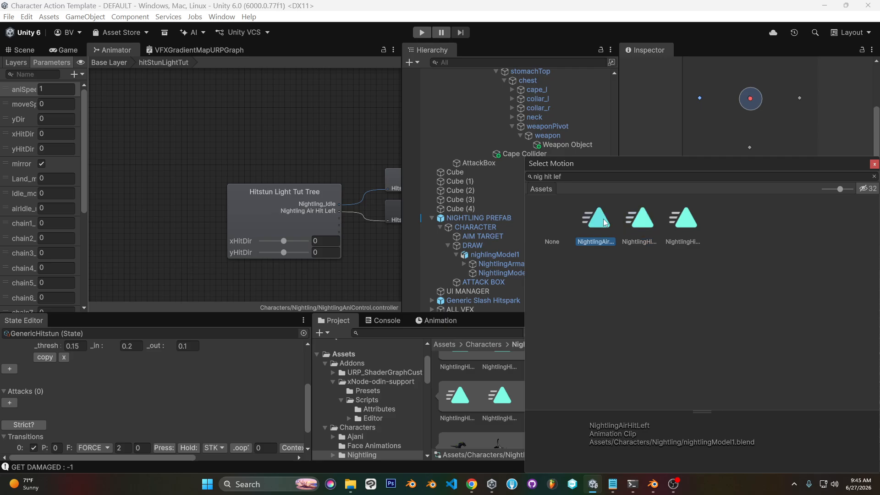
pyautogui.click(692, 224)
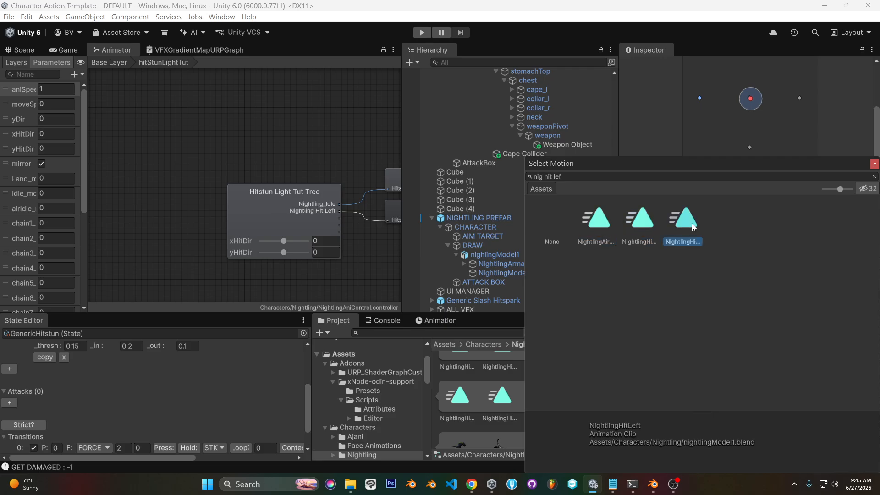
pyautogui.doubleClick(693, 225)
# Assign the NightlingHitRight clip to the motion field at (1, 0).
pyautogui.click(709, 214)
pyautogui.write('nigh hit rig')
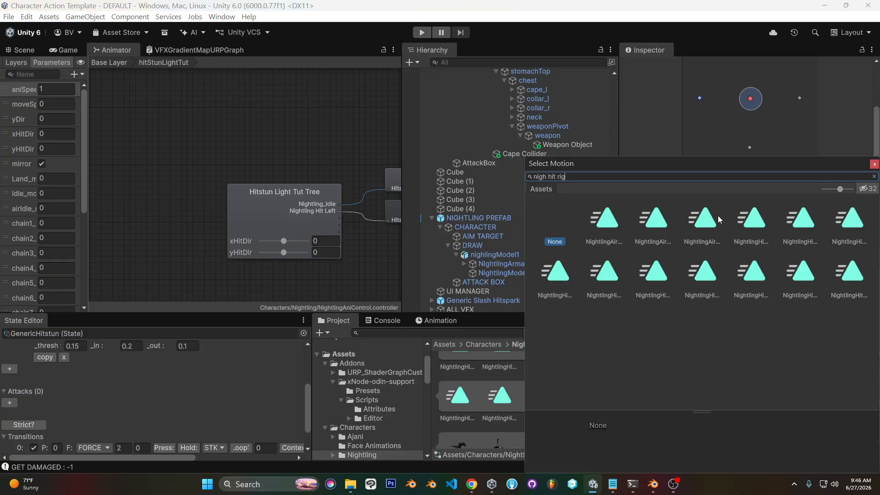
pyautogui.write('h')
pyautogui.click(648, 217)
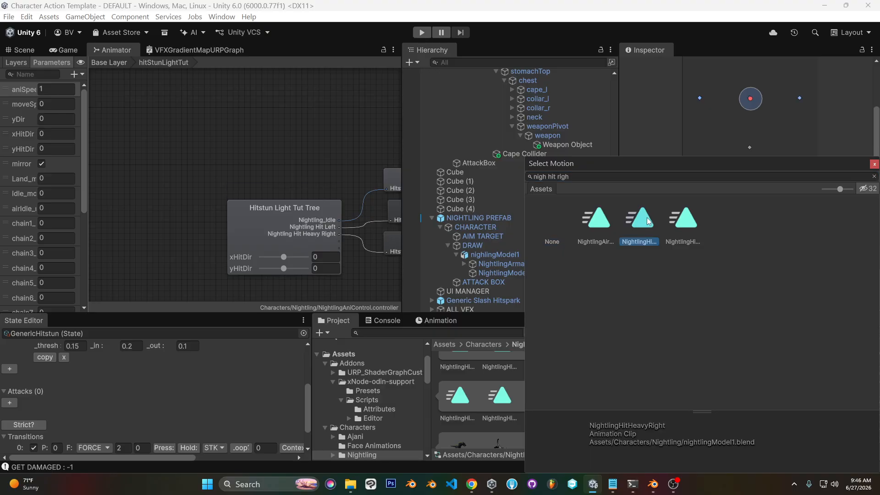
pyautogui.click(684, 221)
pyautogui.doubleClick(683, 218)
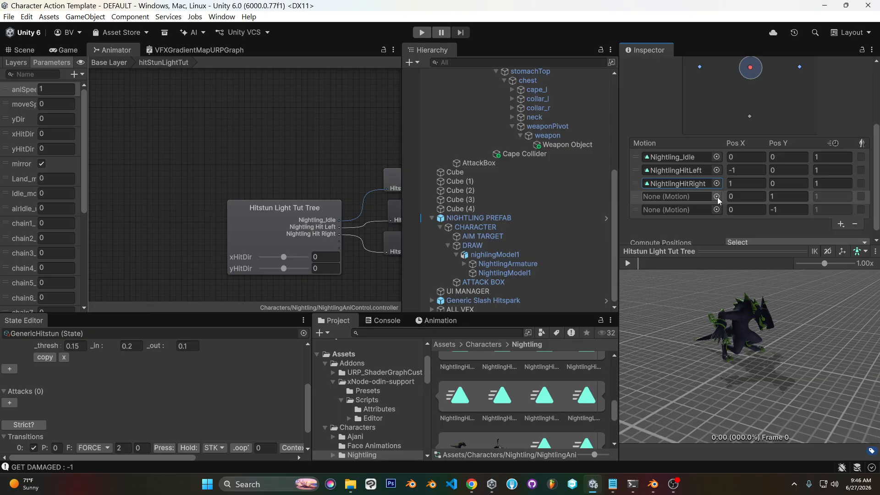
# Assign the NightlingHitDown clip to the motion field at (0, 1).
pyautogui.click(717, 197)
pyautogui.write('ni')
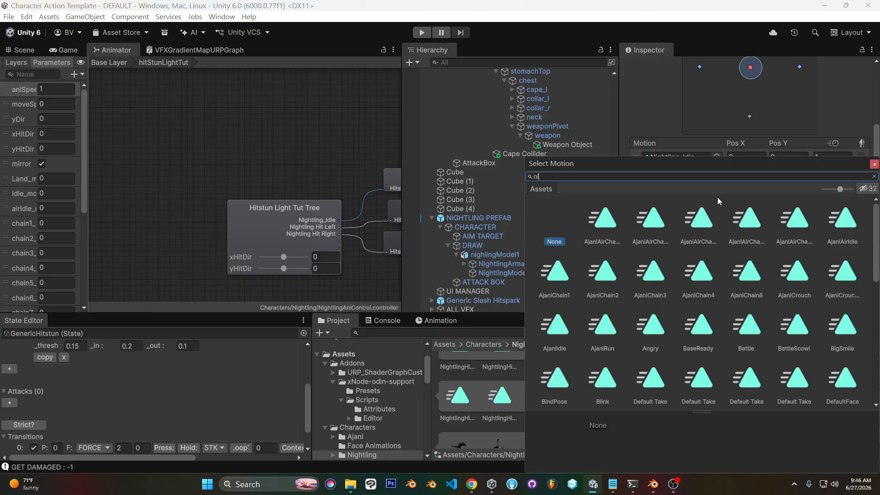
pyautogui.write('g hit dow')
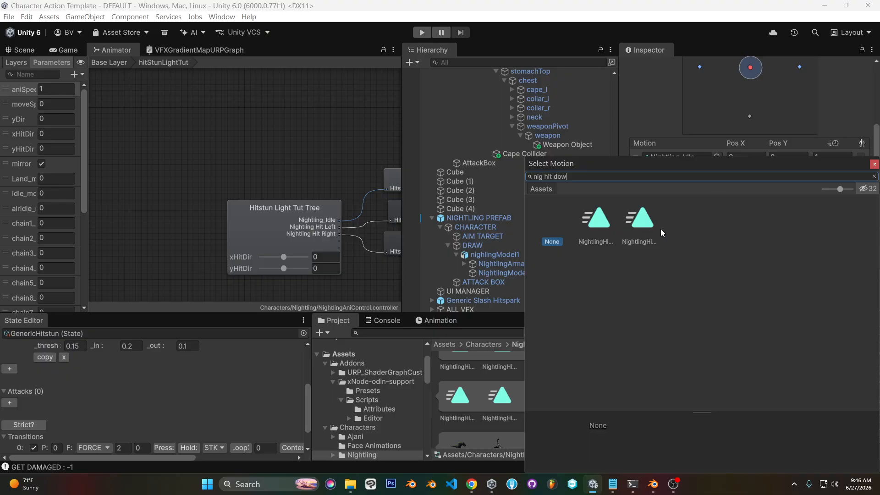
pyautogui.click(594, 226)
pyautogui.doubleClick(601, 227)
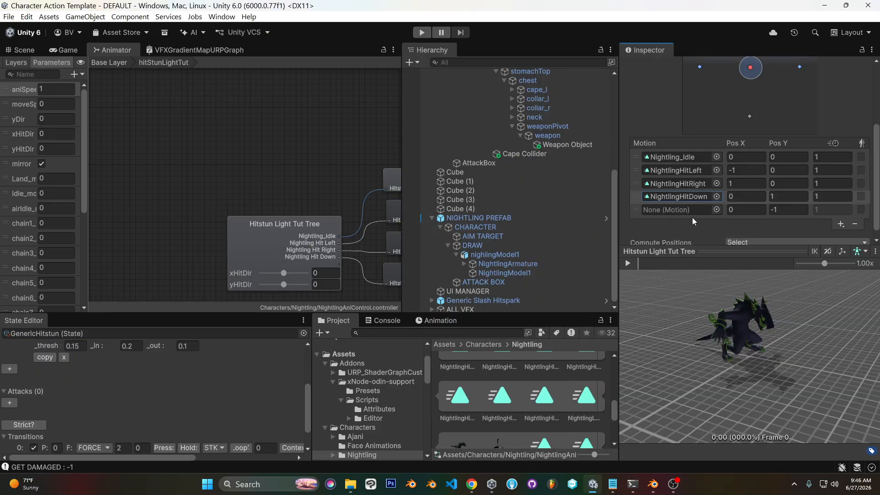
# Assign the NightlingHitUp clip to the motion field at (0, -1).
pyautogui.click(717, 209)
pyautogui.write('nigh hit up')
pyautogui.click(596, 221)
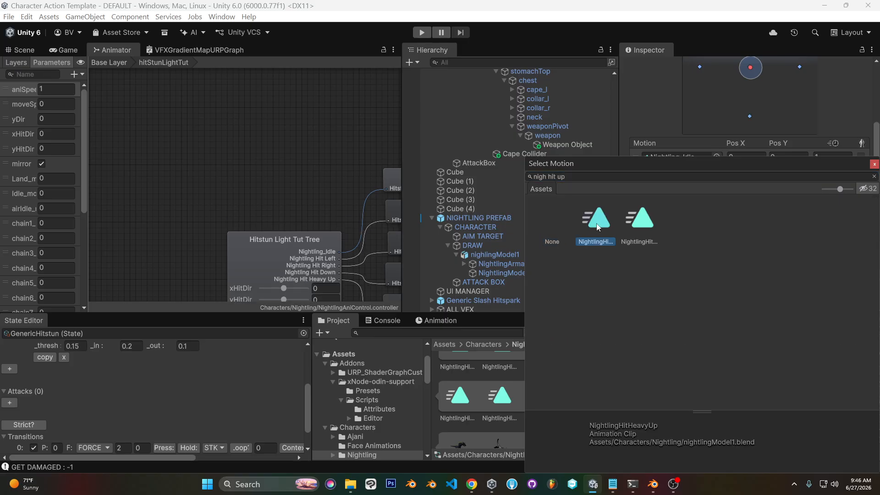
pyautogui.doubleClick(644, 220)
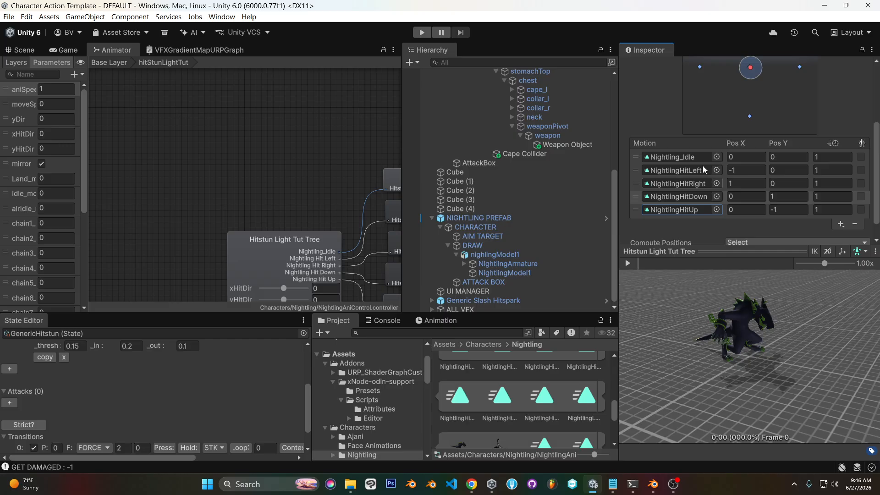
# Preview the hit reactions by moving the blend point around the 2D graph, including near (0, 1).
pyautogui.moveTo(753, 73); pyautogui.dragTo(775, 69)
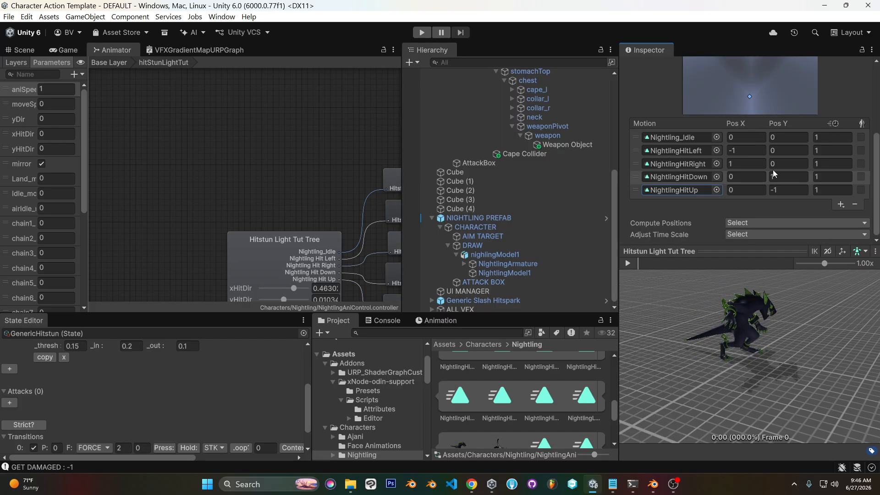
pyautogui.scroll(3, 846, 115)
pyautogui.moveTo(775, 170); pyautogui.dragTo(751, 120)
pyautogui.scroll(-4, 821, 142)
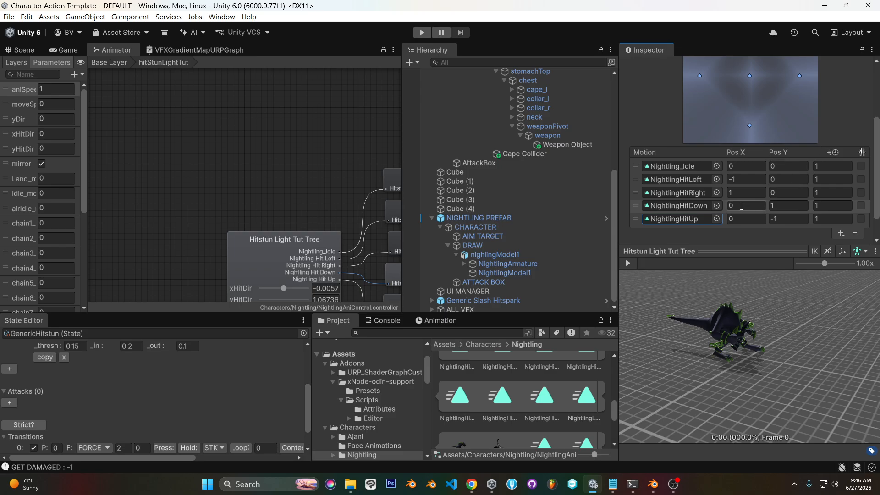
# Replace the clip in the motion field at (0, 1) with NightlingHitUp.
pyautogui.click(716, 206)
pyautogui.write('hit up')
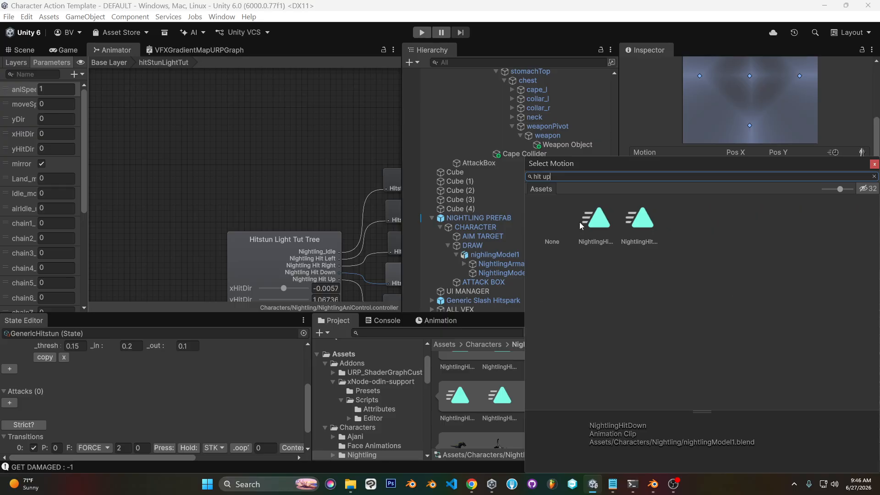
pyautogui.click(590, 221)
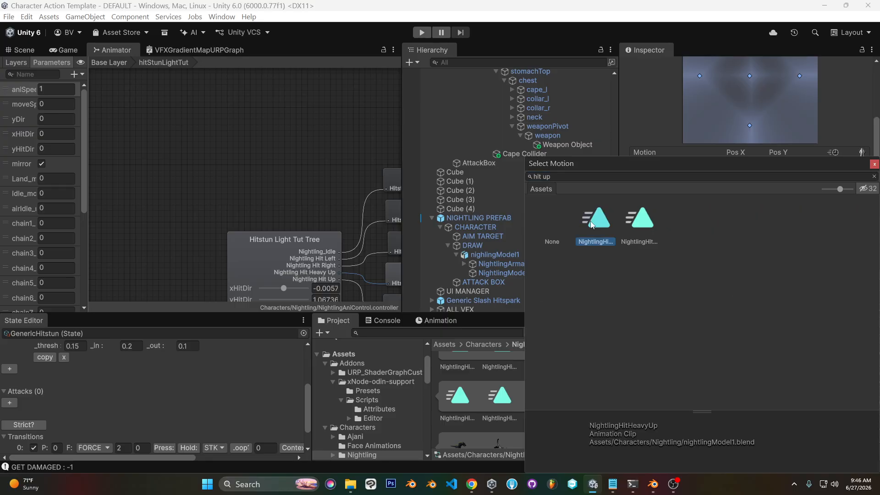
pyautogui.doubleClick(646, 226)
# Replace the clip in the motion field at (0, -1) with NightlingHitDown.
pyautogui.click(718, 220)
pyautogui.write('hit dow')
pyautogui.click(650, 220)
pyautogui.doubleClick(649, 220)
pyautogui.click(718, 217)
pyautogui.write('hit dow')
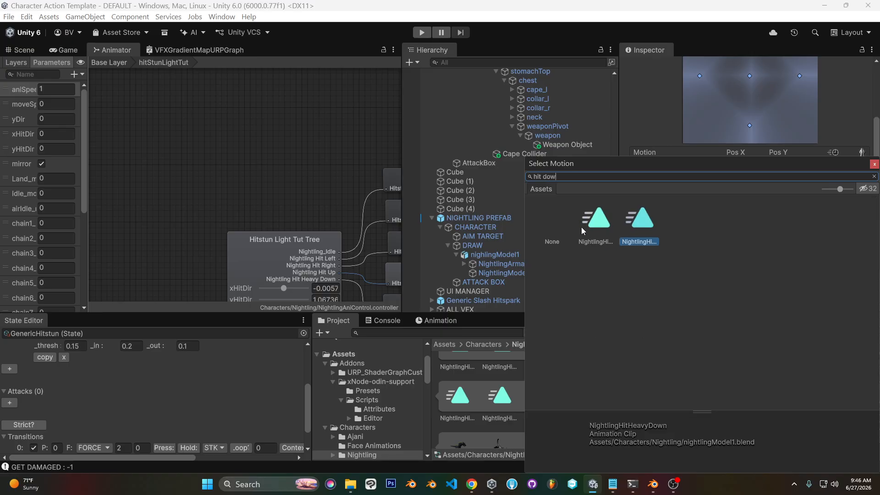
pyautogui.doubleClick(592, 222)
# Preview the corrected hit reactions by moving the blend point from the upper motion back to the centre.
pyautogui.scroll(2, 779, 128)
pyautogui.scroll(1, 763, 86)
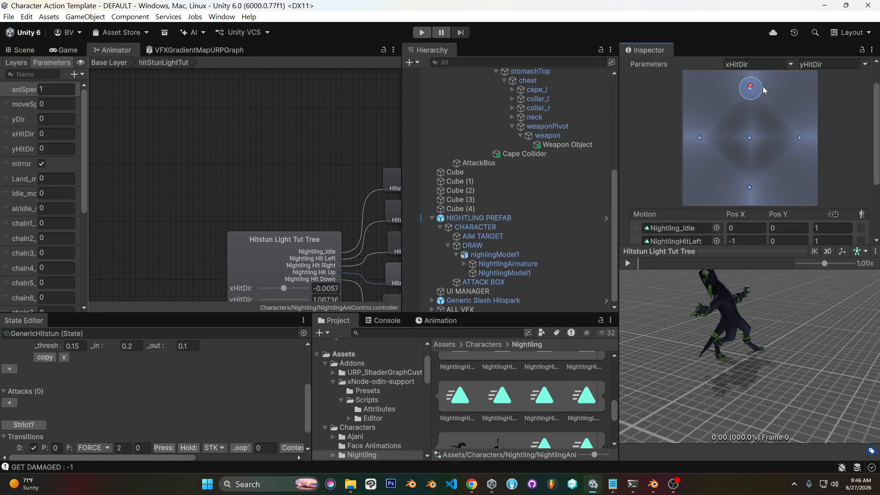
pyautogui.moveTo(755, 91); pyautogui.dragTo(748, 138)
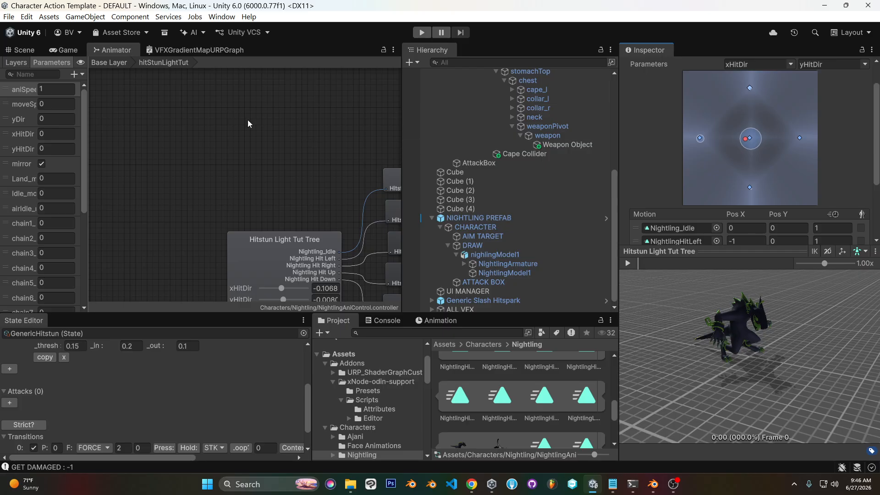
# Return to the Base Layer and delete the hitStunLightTut state.
pyautogui.click(115, 65)
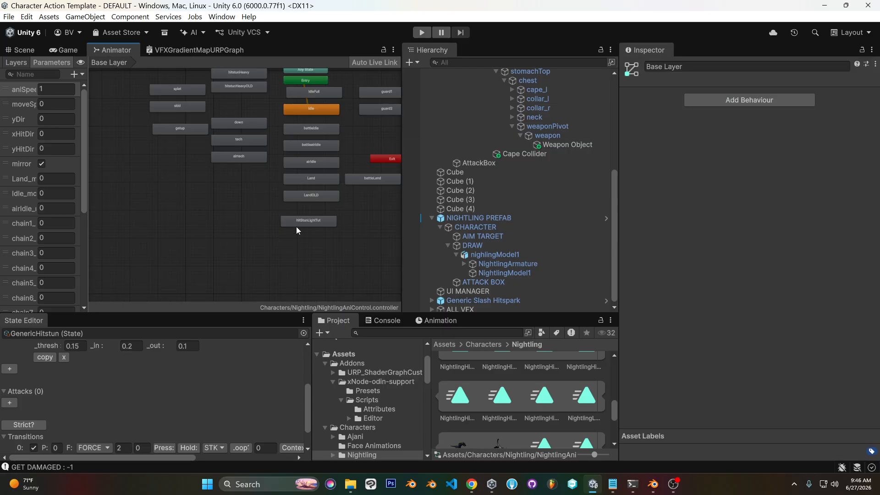
pyautogui.click(302, 222)
pyautogui.press('Delete')
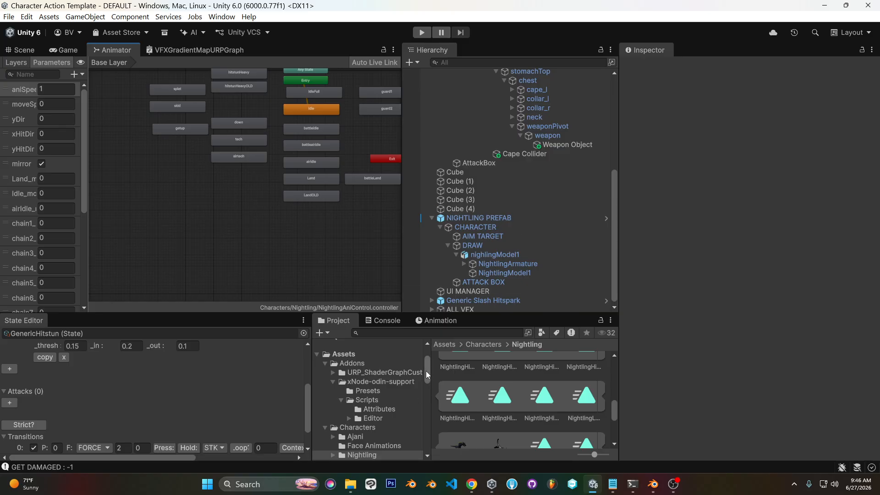
# Open the CharacterControl script in Visual Studio from the saved Character Control search.
pyautogui.scroll(3, 425, 371)
pyautogui.click(364, 352)
pyautogui.click(472, 374)
pyautogui.doubleClick(471, 373)
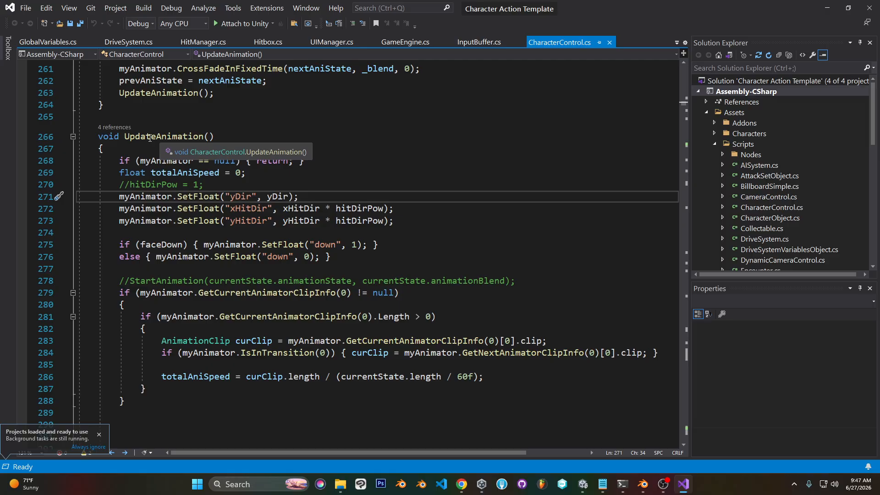
# Examine in UpdateAnimation how the xHitDir and yHitDir values are passed to the Animator through SetFloat.
pyautogui.moveTo(125, 136); pyautogui.dragTo(178, 136)
pyautogui.click(178, 136)
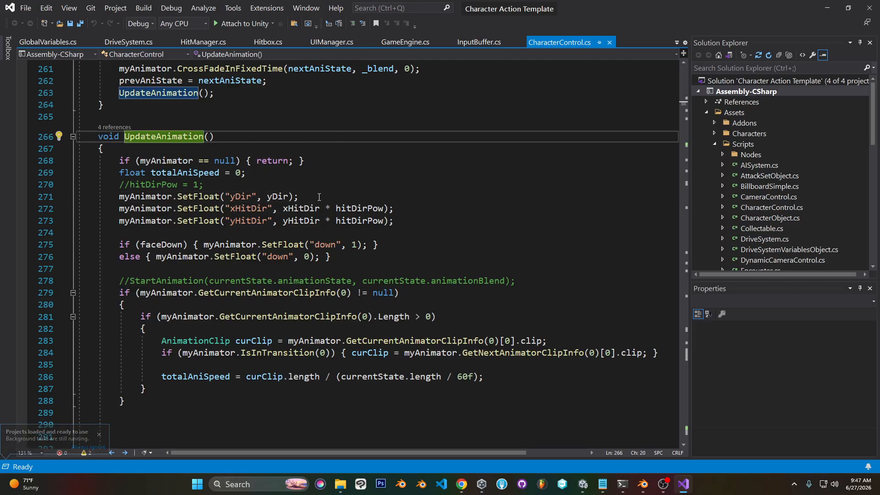
pyautogui.click(306, 179)
pyautogui.doubleClick(193, 172)
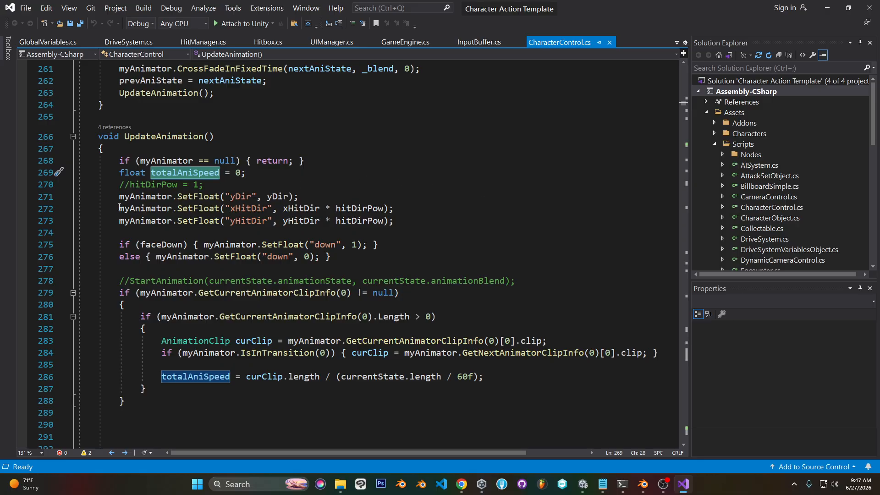
pyautogui.moveTo(119, 207); pyautogui.dragTo(394, 221)
pyautogui.click(394, 221)
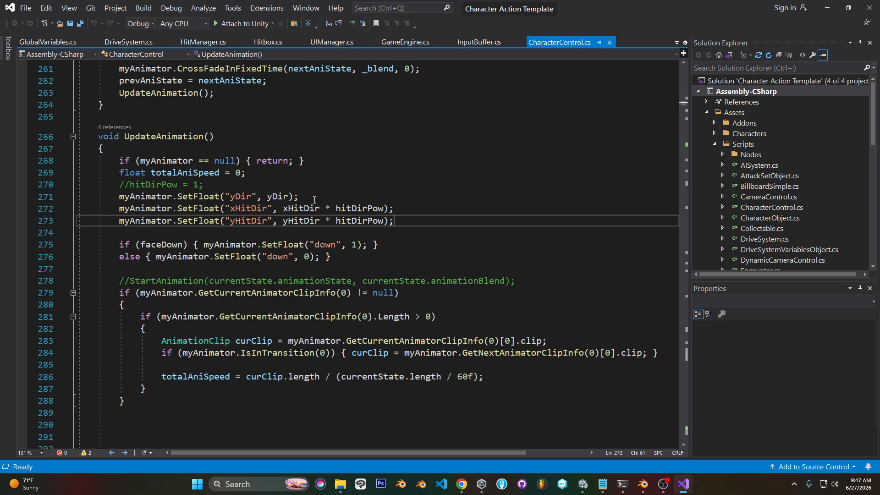
pyautogui.click(301, 209)
pyautogui.doubleClick(296, 221)
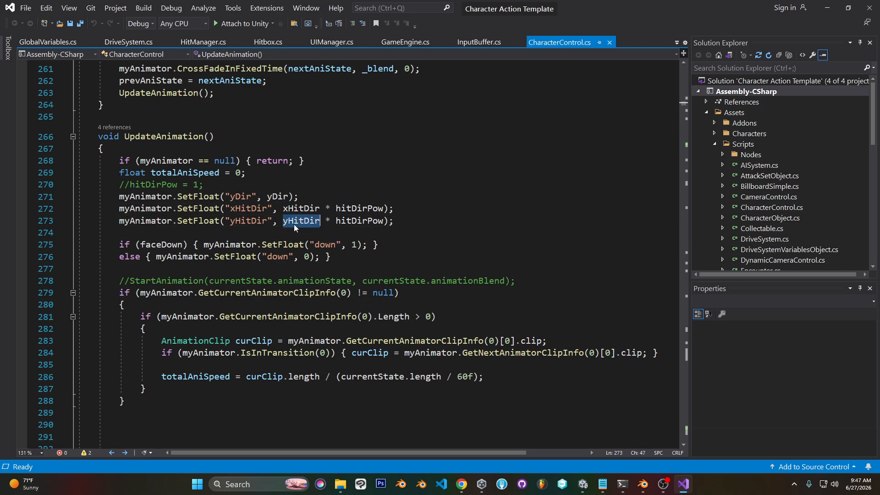
pyautogui.click(309, 196)
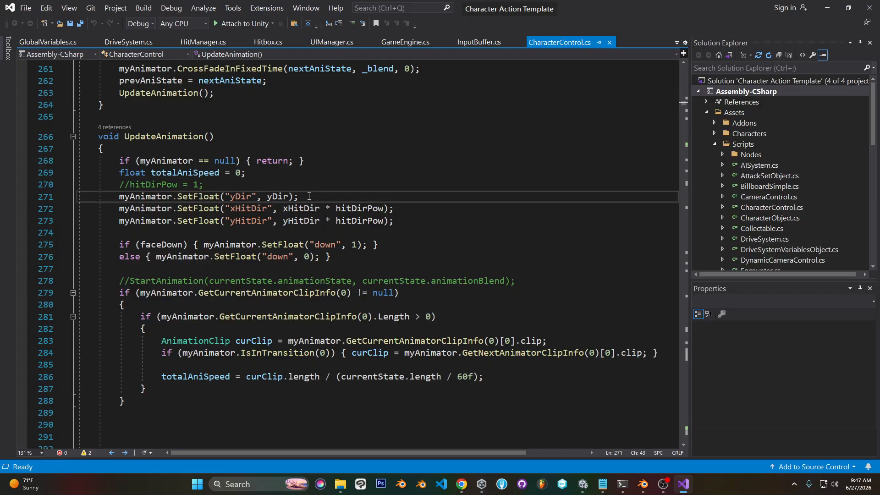
pyautogui.doubleClick(303, 210)
pyautogui.click(314, 183)
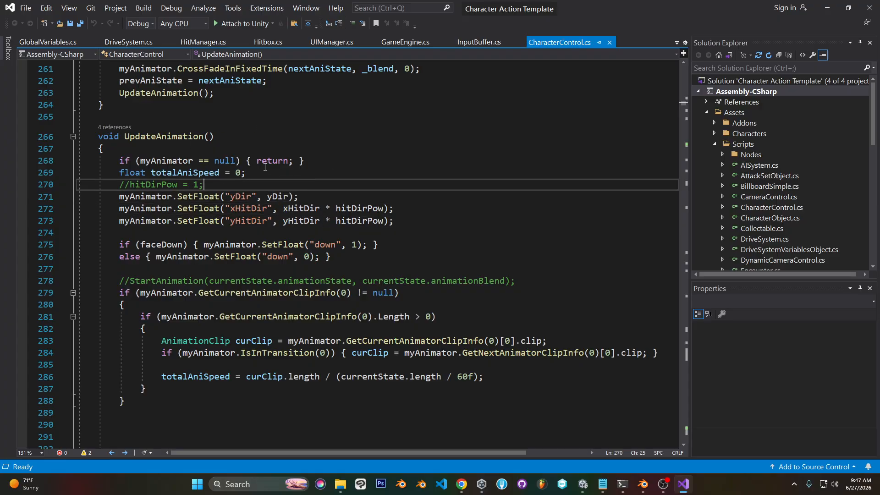
# Compare the Animator's parameters in Unity with the SetFloat calls in the Visual Studio script, including the hitDirPow multiplier.
pyautogui.click(583, 484)
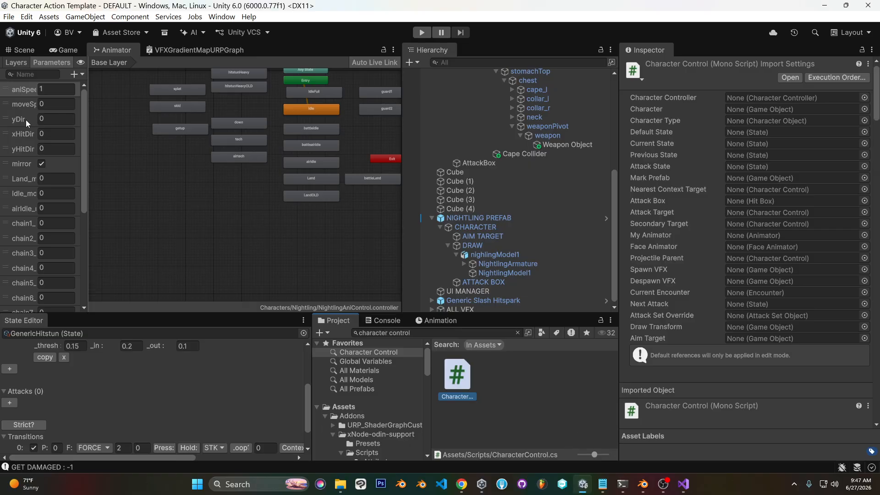
pyautogui.click(681, 486)
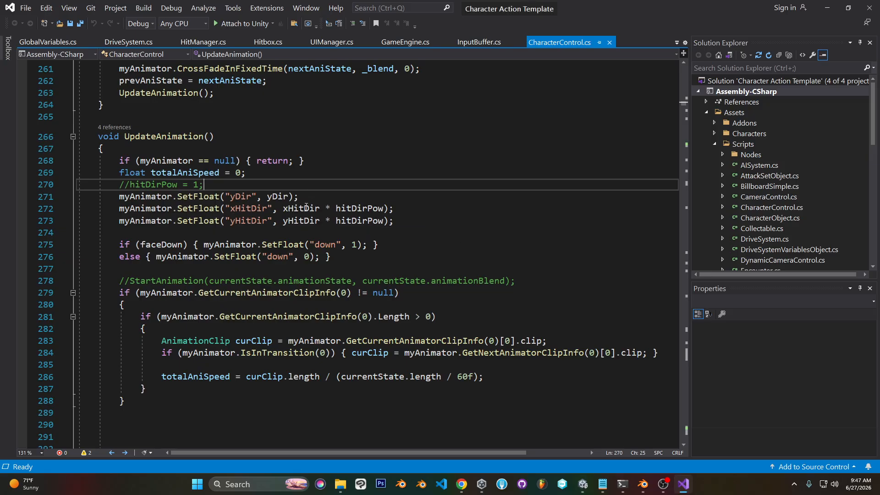
pyautogui.click(177, 206)
pyautogui.doubleClick(301, 209)
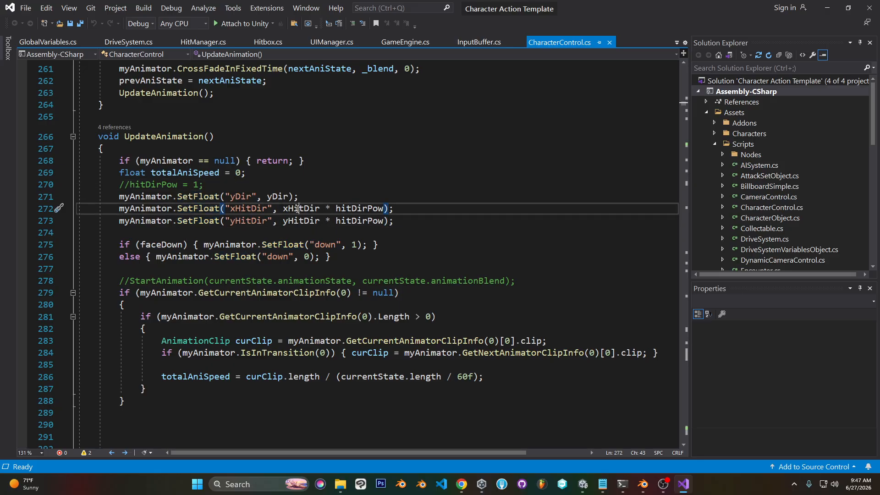
pyautogui.doubleClick(353, 209)
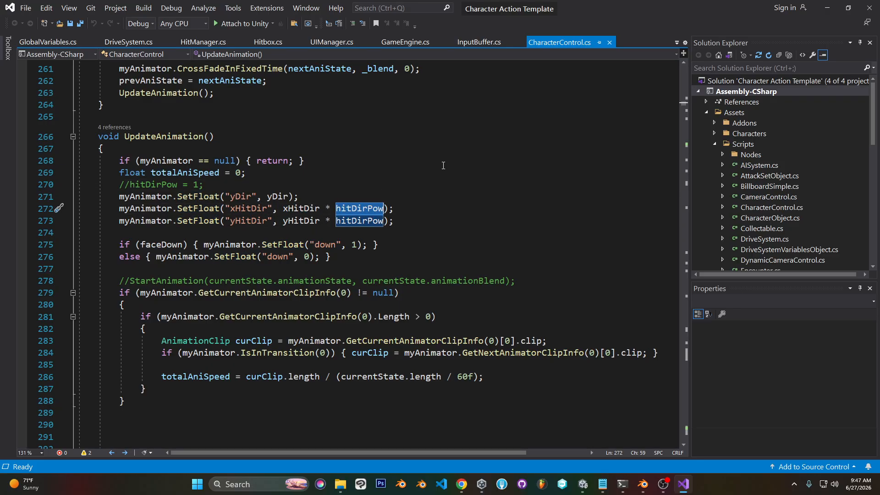
# Try removing the hitDirPow multiplier from the xHitDir and yHitDir SetFloat calls in UpdateAnimation.
pyautogui.moveTo(320, 208); pyautogui.dragTo(384, 209)
pyautogui.press('Delete')
pyautogui.moveTo(320, 221); pyautogui.dragTo(384, 221)
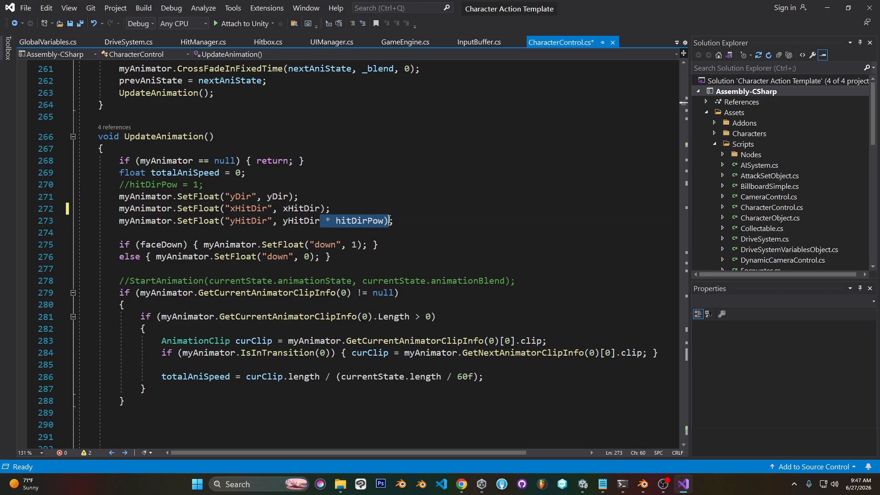
pyautogui.press('Delete')
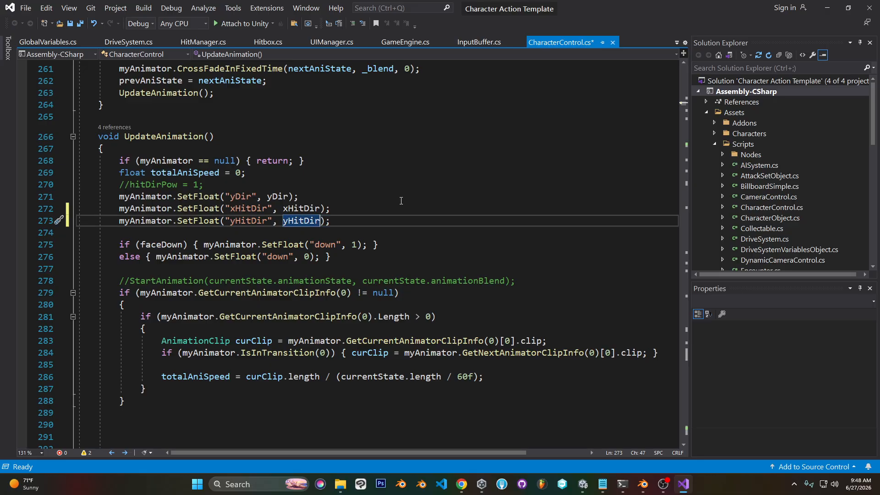
# Undo both removals of the hitDirPow multiplier.
pyautogui.hotkey('ctrl', 'z')
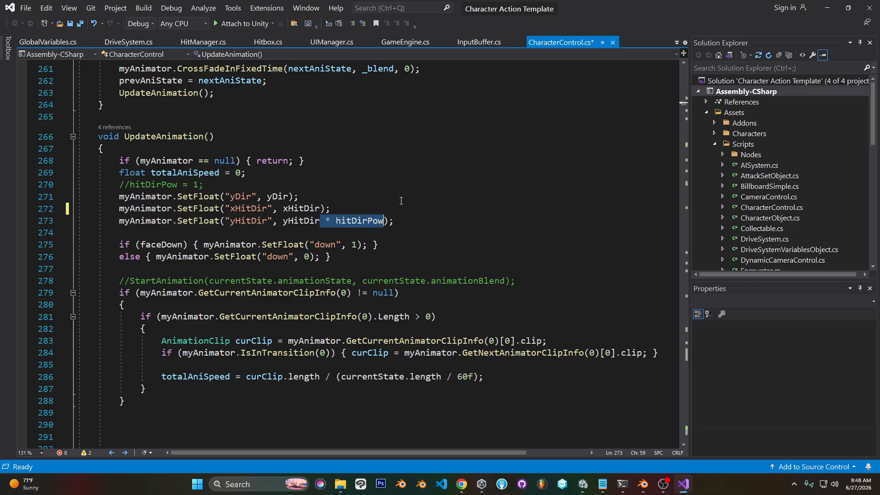
pyautogui.hotkey('ctrl', 'z')
pyautogui.click(341, 183)
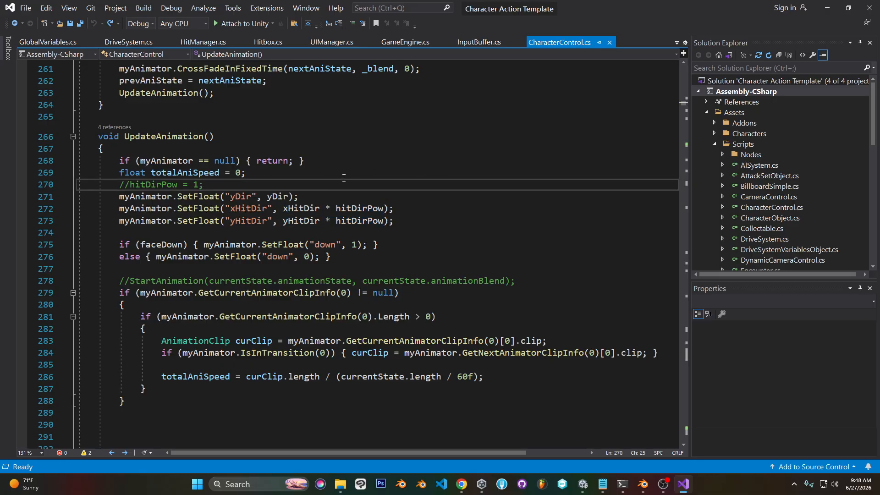
pyautogui.doubleClick(352, 209)
pyautogui.click(324, 53)
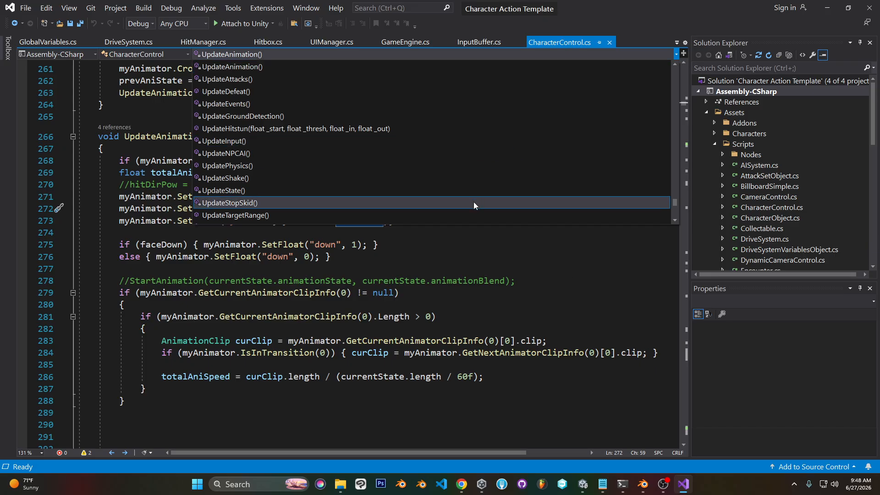
pyautogui.click(433, 264)
pyautogui.click(401, 248)
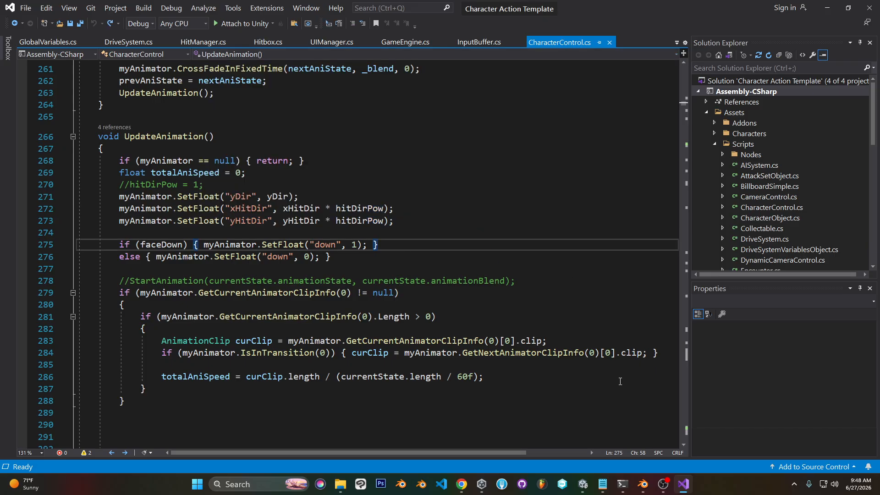
pyautogui.click(664, 484)
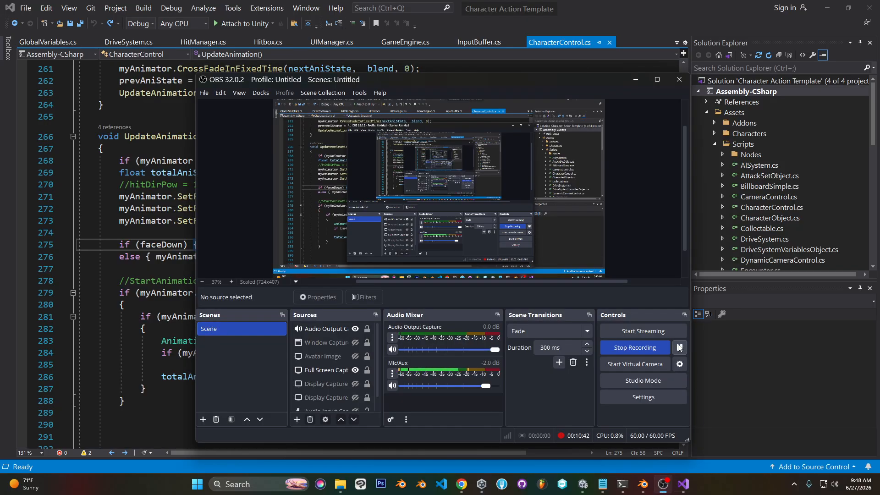
pyautogui.click(137, 178)
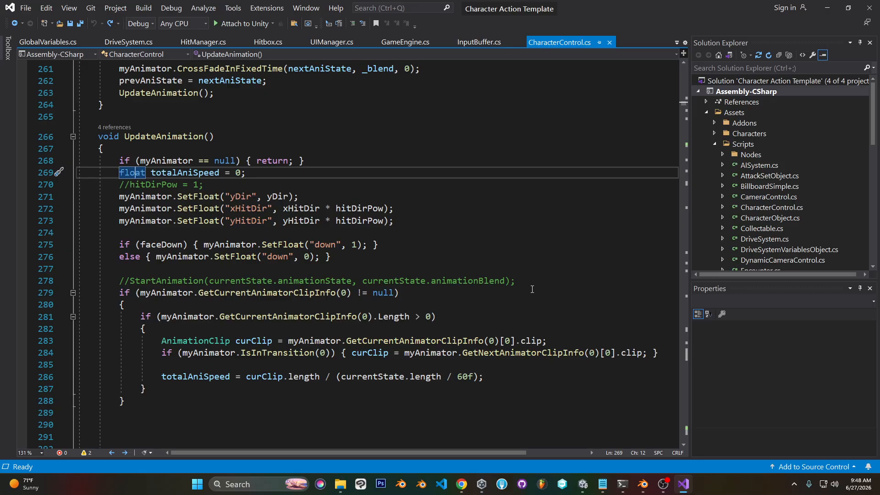
pyautogui.moveTo(111, 194); pyautogui.dragTo(410, 249)
pyautogui.click(410, 249)
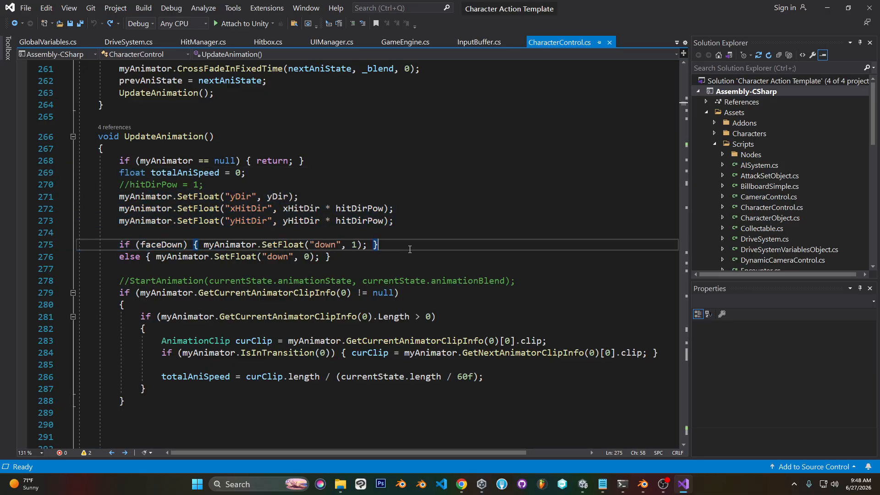
# Switch back to Unity and enlarge the State Editor in both height and width.
pyautogui.click(586, 485)
pyautogui.moveTo(176, 313); pyautogui.dragTo(185, 279)
pyautogui.moveTo(313, 341); pyautogui.dragTo(370, 341)
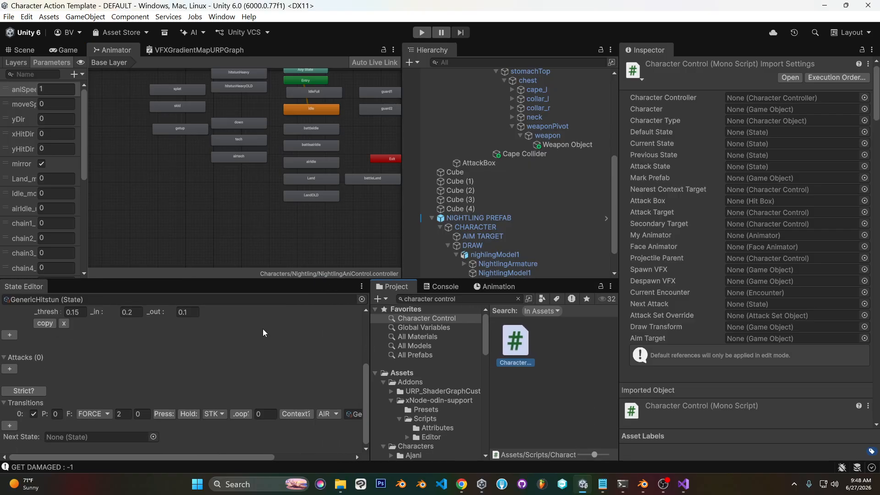
# Load the AjaniChain1 state into the State Editor and locate the Hit Dir X and Y values of its attack.
pyautogui.click(360, 301)
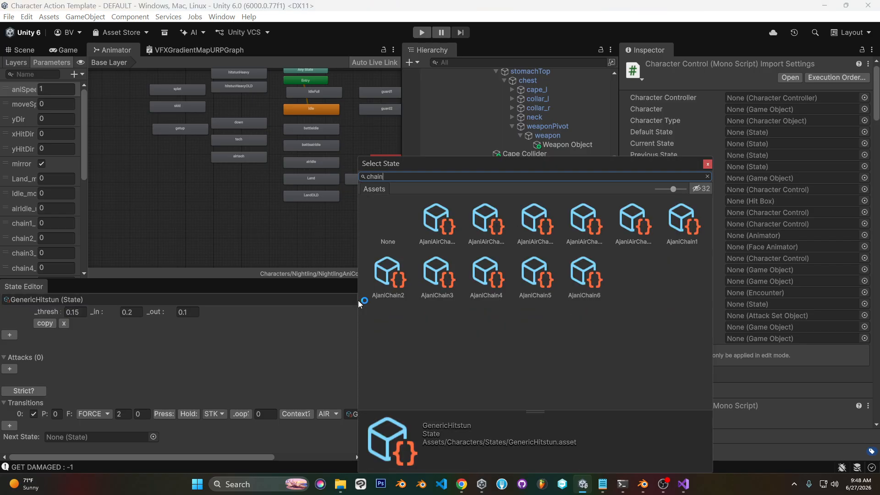
pyautogui.click(671, 227)
pyautogui.scroll(-5, 263, 369)
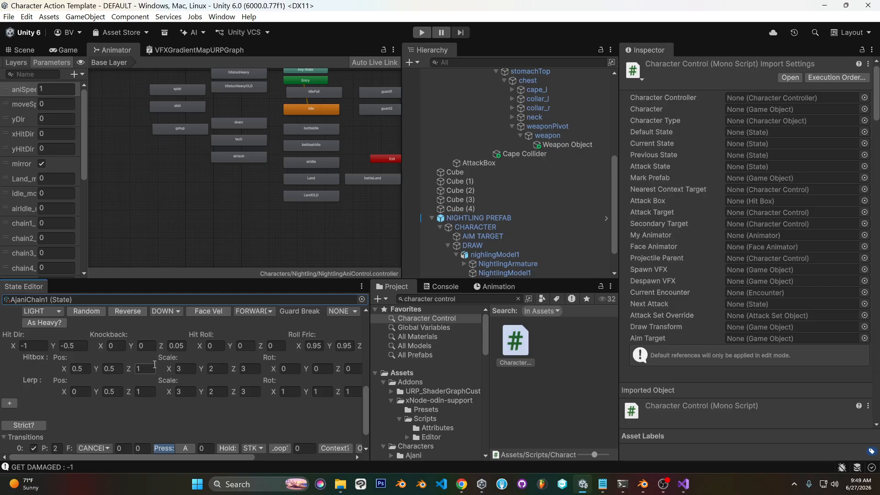
pyautogui.scroll(2, 223, 363)
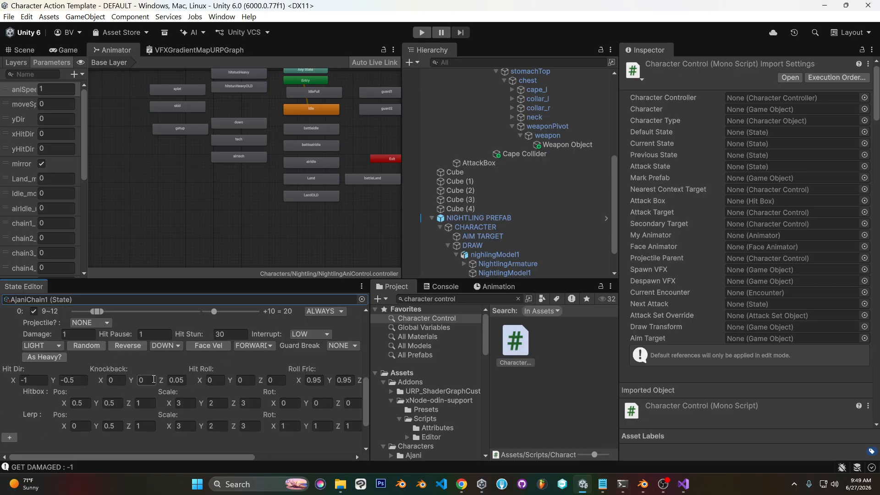
pyautogui.click(25, 380)
pyautogui.scroll(2, 25, 356)
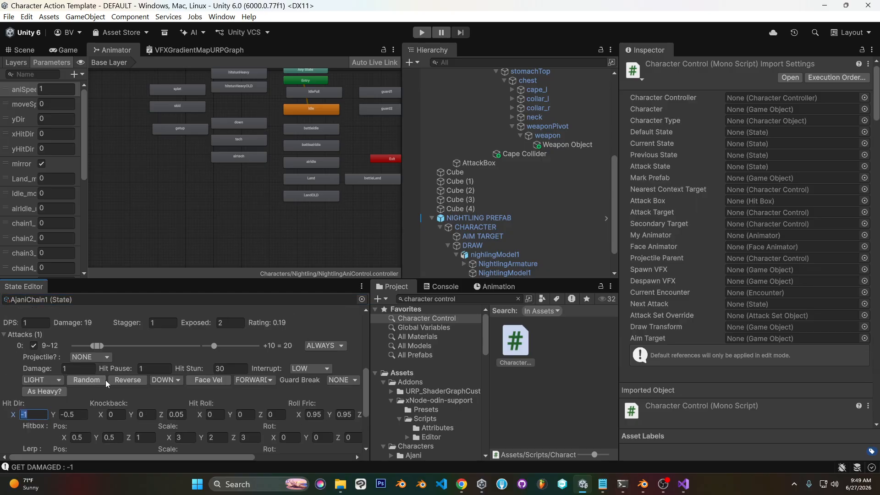
pyautogui.scroll(-2, 102, 392)
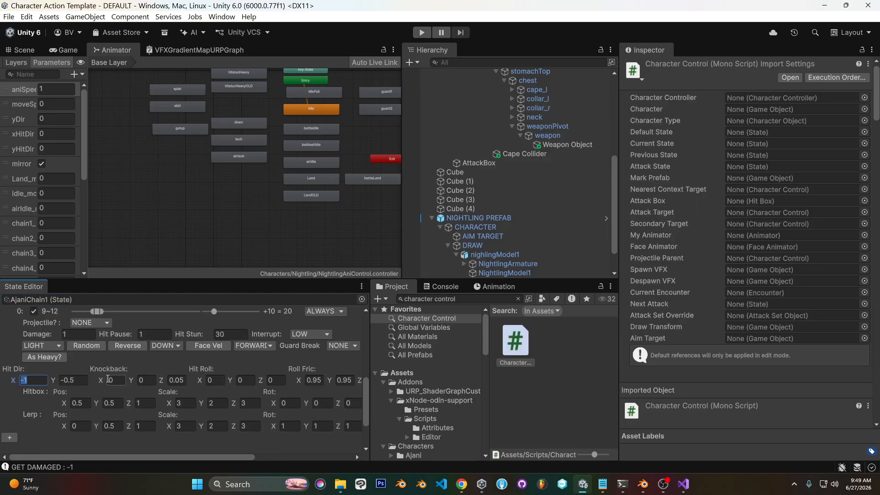
pyautogui.click(35, 380)
# Run the game, attack the Nightling with the first chain attack and pause during its hit reaction.
pyautogui.click(421, 33)
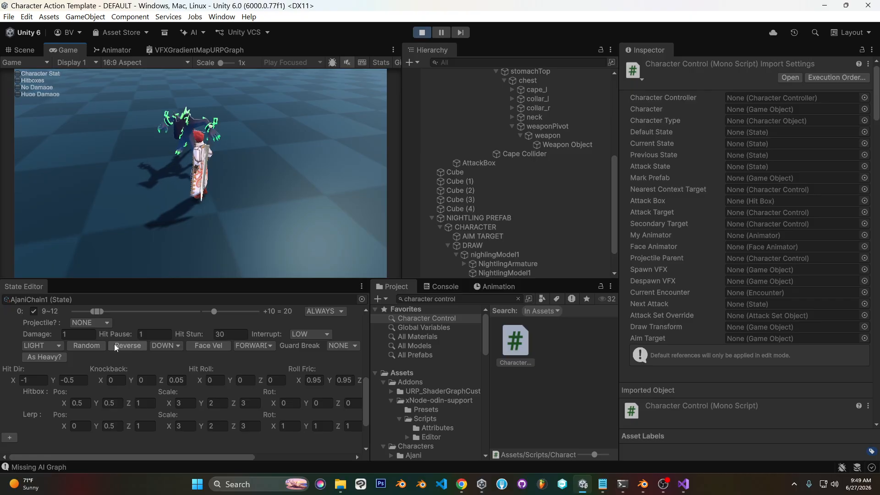
pyautogui.click(82, 380)
pyautogui.click(276, 240)
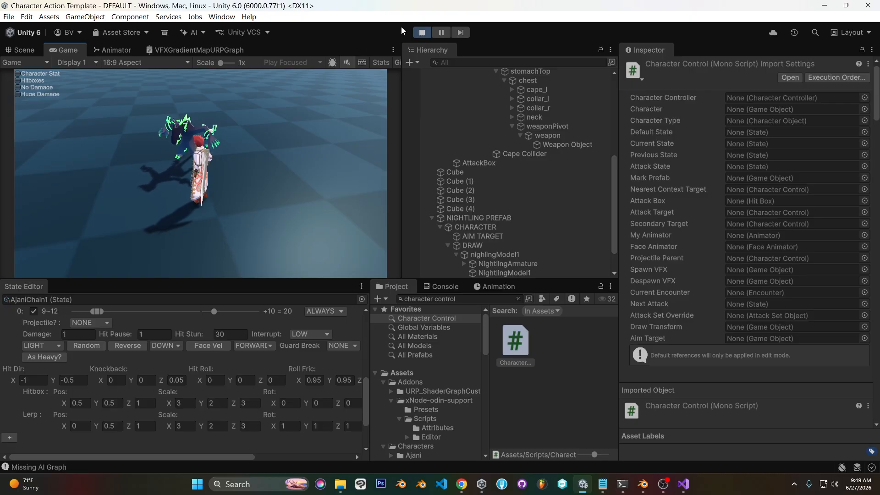
pyautogui.click(441, 33)
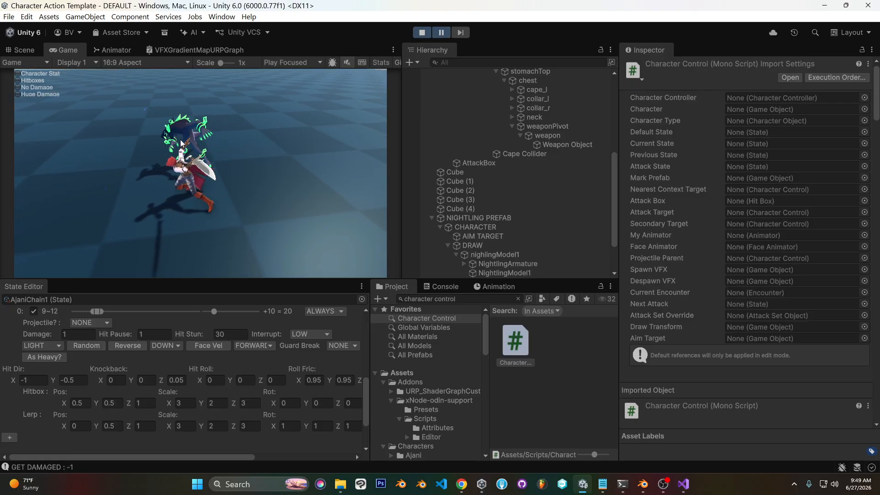
# Try the AjaniChain1 attack with Hit Dir Y at 0, resume the game and set Hit Dir X to 1.
pyautogui.click(81, 380)
pyautogui.write('0')
pyautogui.click(435, 35)
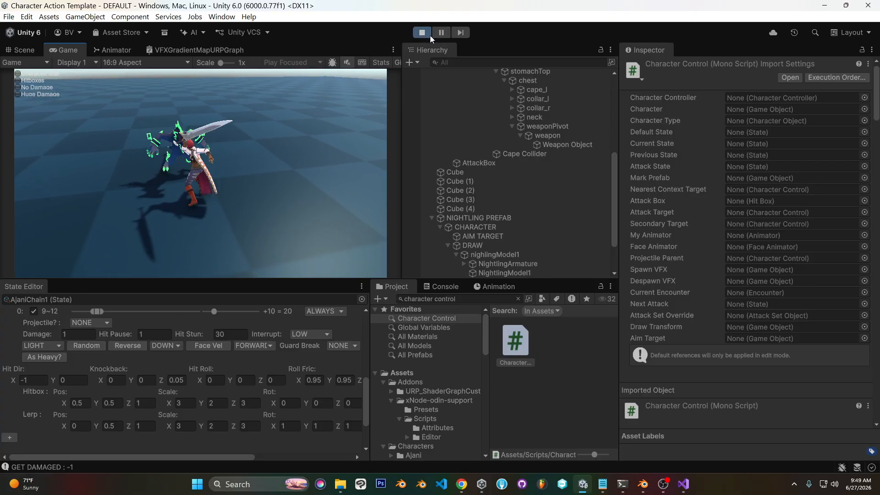
pyautogui.click(45, 382)
pyautogui.write('1')
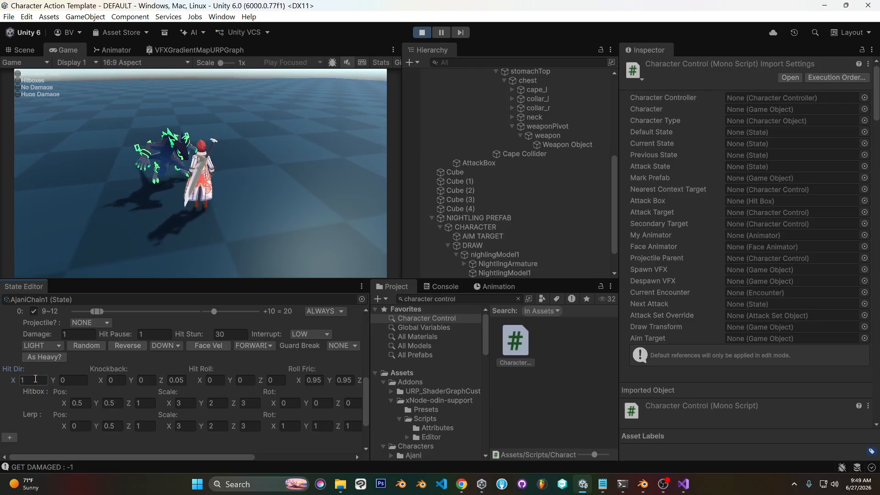
# Try vertical hits on the Nightling by setting Hit Dir X to 0 and Y to 1, followed by Y at -1.
pyautogui.click(36, 379)
pyautogui.write('0')
pyautogui.click(73, 380)
pyautogui.write('1')
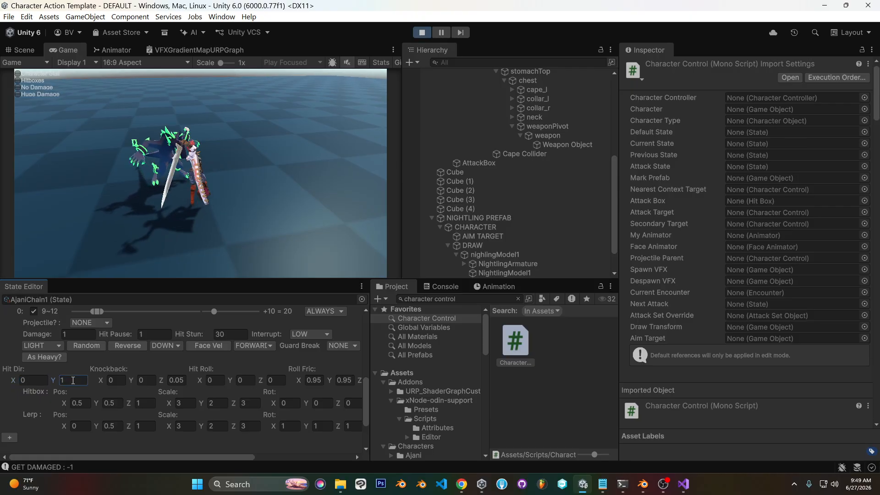
pyautogui.write('-1')
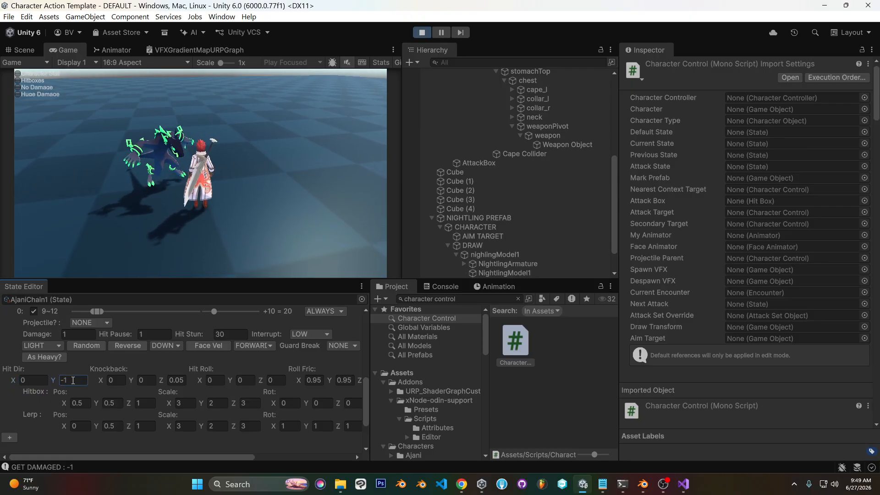
# Set the AjaniChain1 attack's Hit Dir to X -1 and Y -0.5.
pyautogui.doubleClick(72, 380)
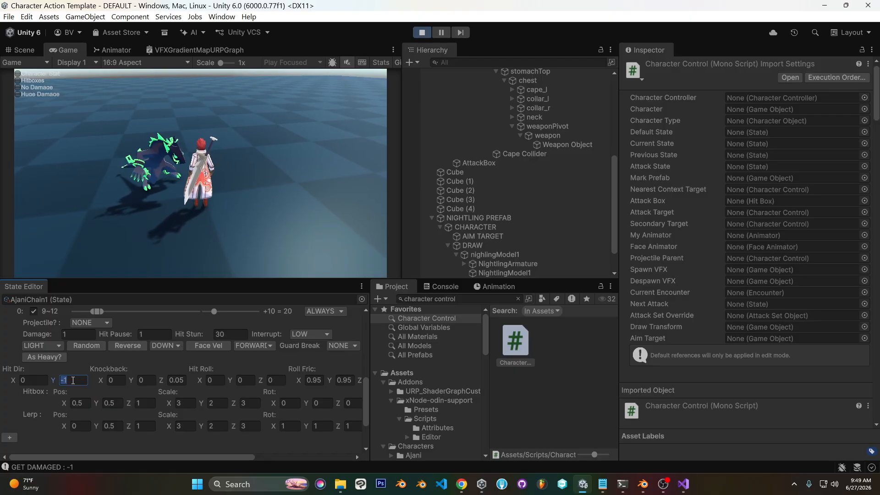
pyautogui.press('Return')
pyautogui.click(46, 380)
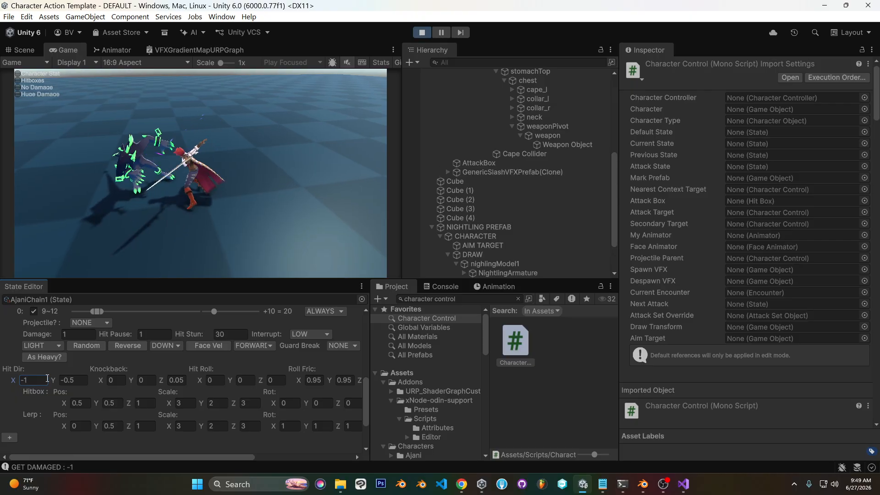
# Try the attack with Hit Dir Y at -1, then return it to -0.5.
pyautogui.click(75, 380)
pyautogui.write('-1')
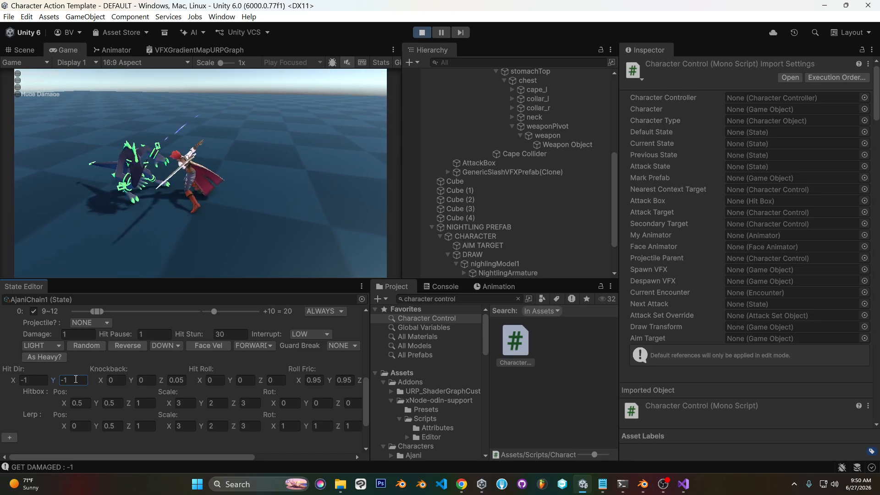
pyautogui.doubleClick(76, 380)
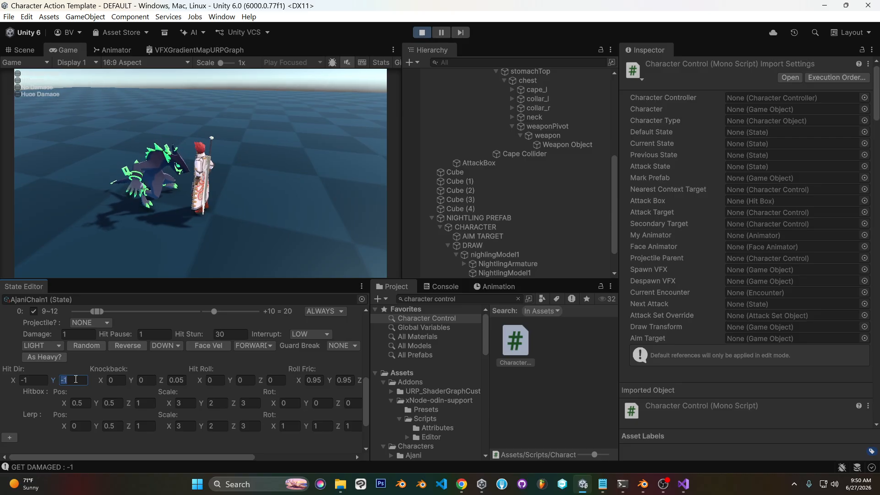
pyautogui.write('-.5')
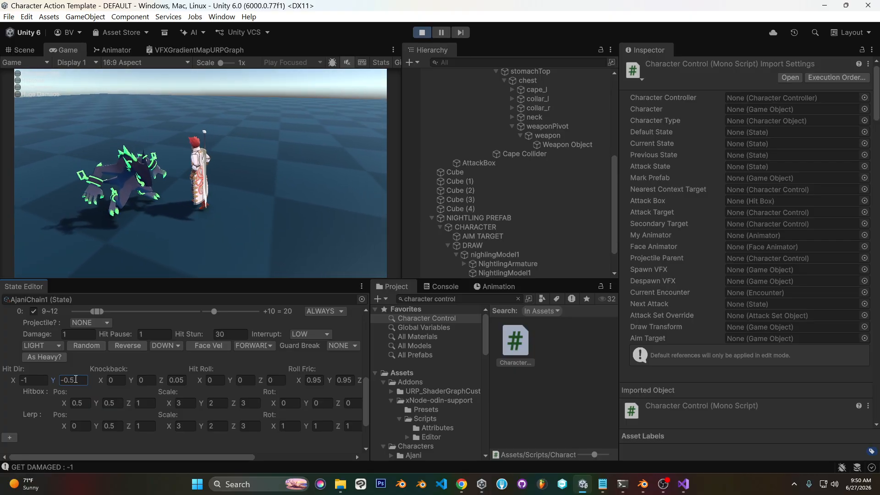
pyautogui.click(362, 299)
pyautogui.write('hit')
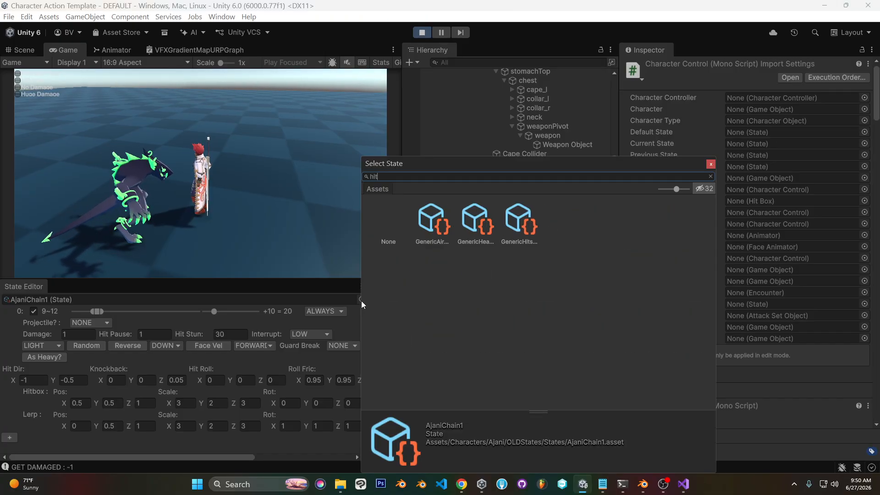
pyautogui.press('Escape')
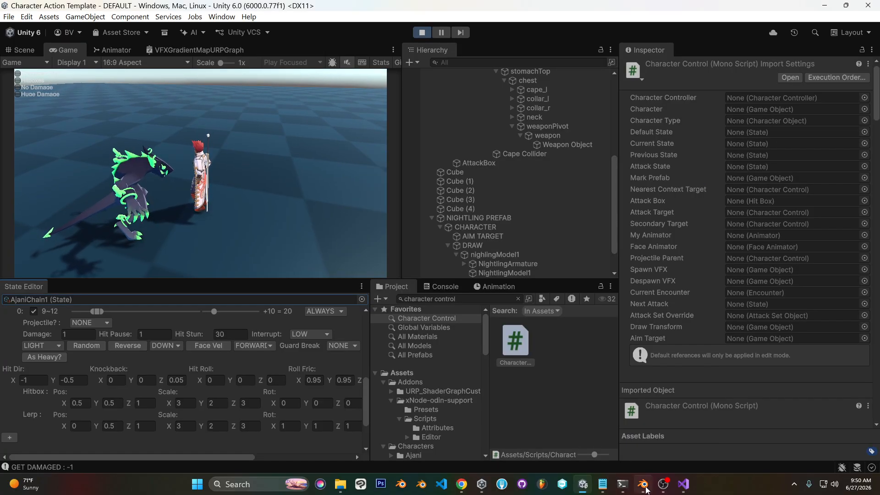
# Switch to Visual Studio, go to the GetHit method in CharacterControl.cs and search the document for hitdir.
pyautogui.click(679, 485)
pyautogui.click(368, 54)
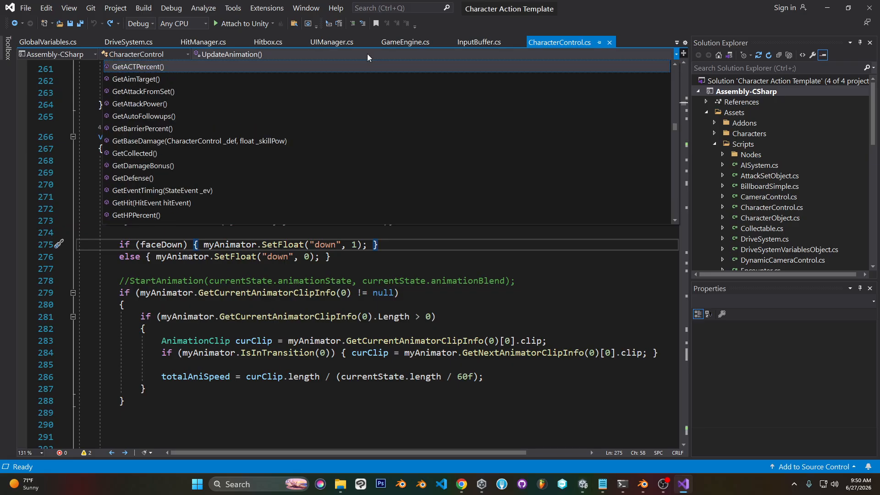
pyautogui.press('Return')
pyautogui.scroll(-3, 368, 232)
pyautogui.click(368, 232)
pyautogui.hotkey('ctrl', 'f')
pyautogui.write('hitdir')
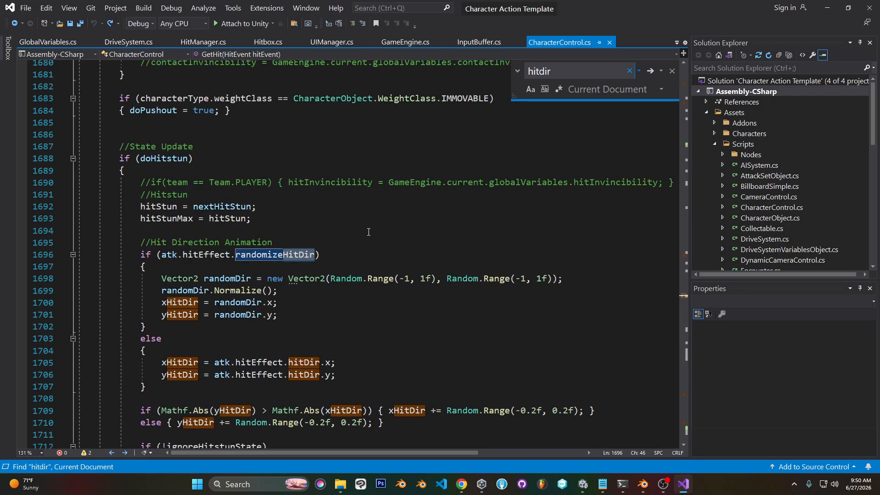
pyautogui.scroll(-3, 356, 263)
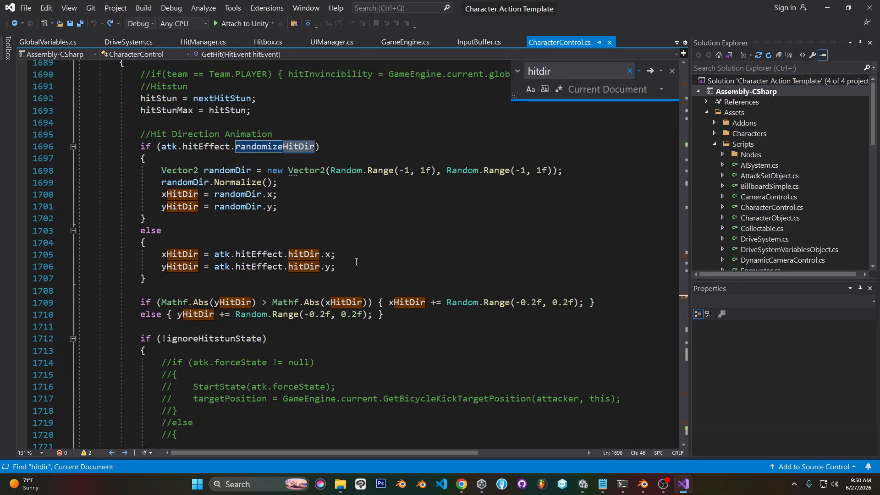
# Step through the hitdir matches in CharacterControl.cs, from GetHit and UpdatePhysics around to the SetFloat calls in UpdateAnimation.
pyautogui.click(651, 71)
pyautogui.click(650, 71)
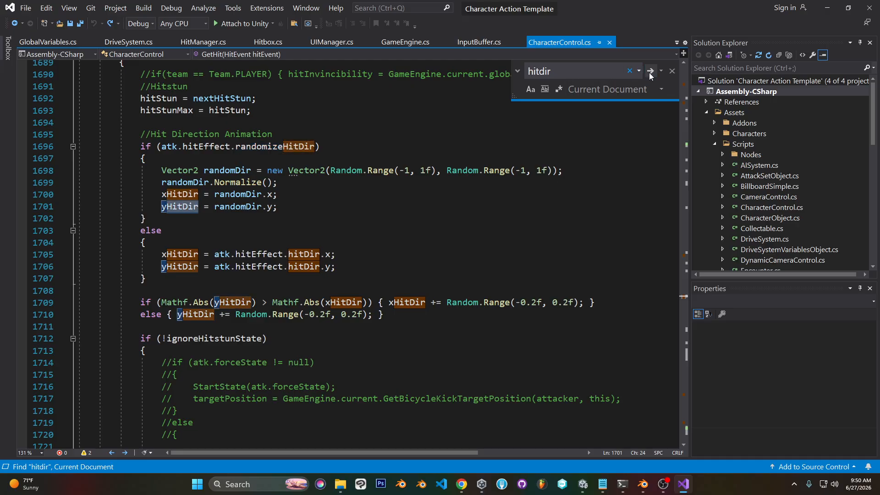
pyautogui.click(650, 71)
pyautogui.click(650, 71)
pyautogui.click(650, 71)
pyautogui.click(651, 72)
pyautogui.click(651, 71)
pyautogui.click(651, 71)
pyautogui.click(651, 71)
pyautogui.click(651, 71)
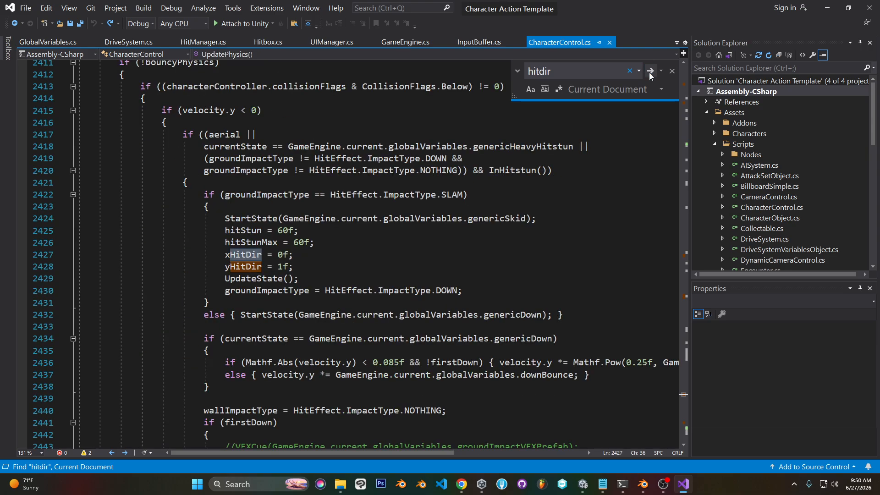
pyautogui.click(650, 72)
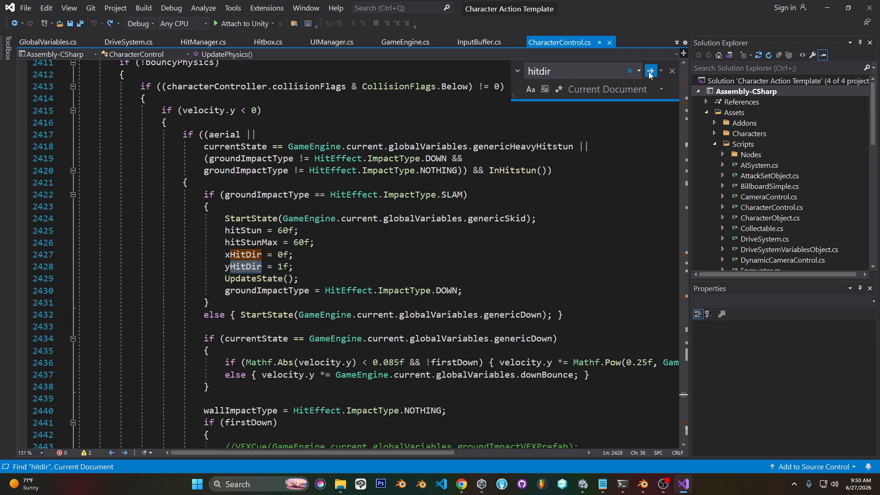
pyautogui.click(649, 73)
pyautogui.click(649, 72)
pyautogui.click(650, 72)
pyautogui.click(650, 72)
pyautogui.click(650, 72)
pyautogui.click(650, 71)
pyautogui.click(649, 71)
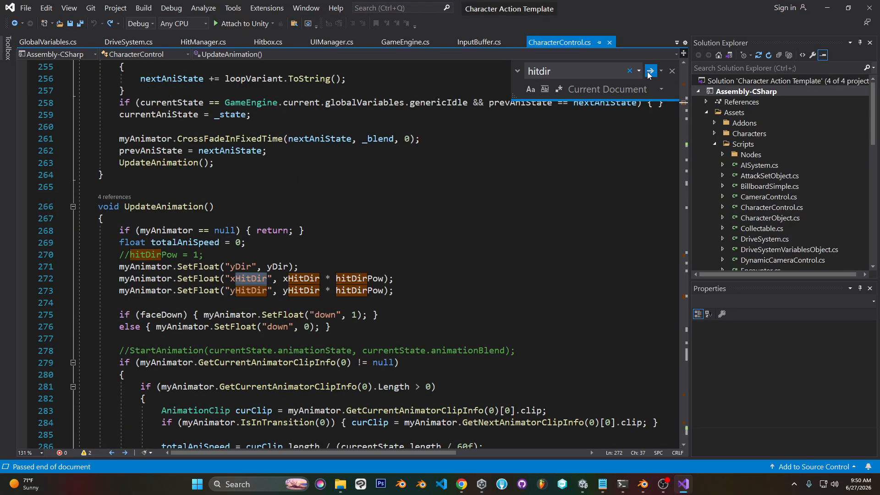
pyautogui.click(648, 72)
# Try searching the script for hitdirx, then search for hitdir again.
pyautogui.click(579, 74)
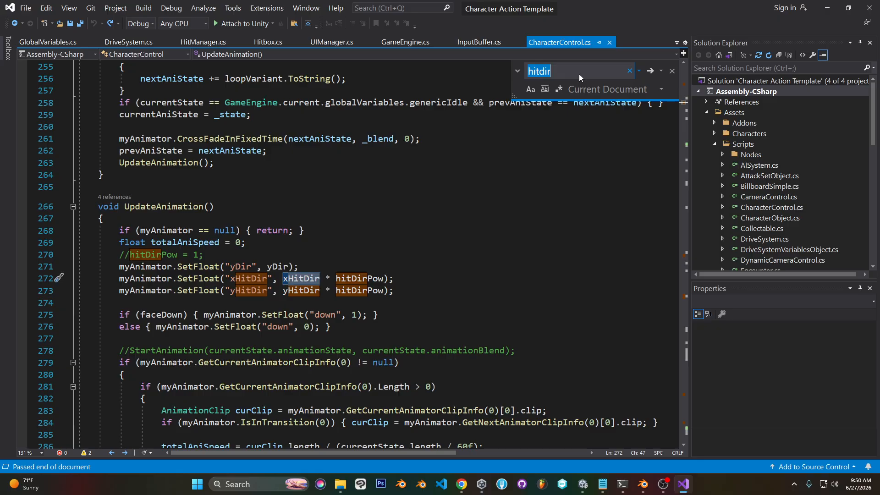
pyautogui.write('hitdirx')
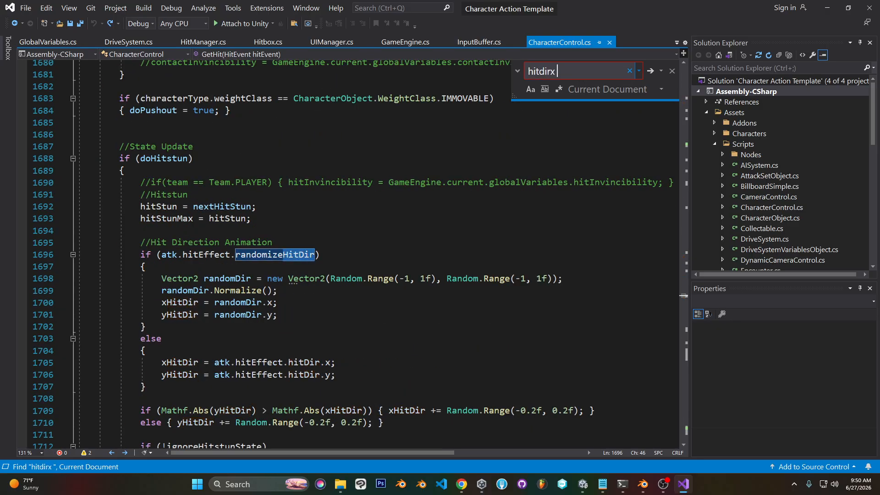
pyautogui.press('BackSpace')
pyautogui.press('BackSpace')
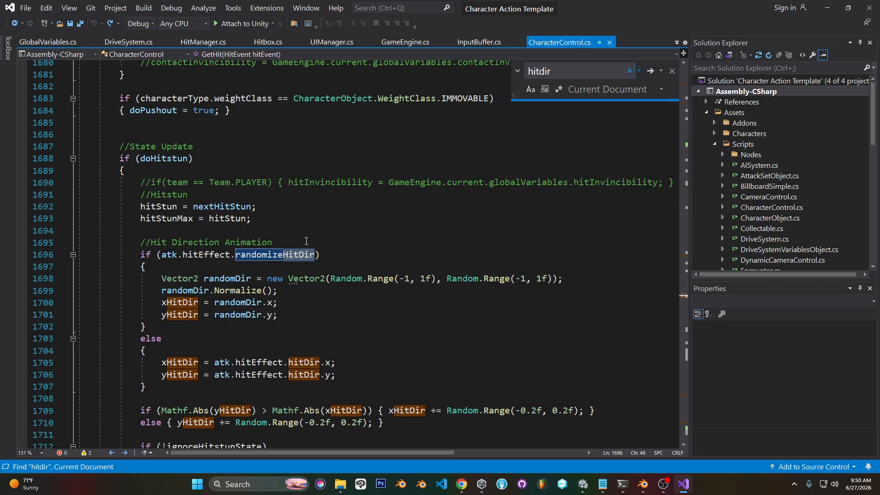
pyautogui.click(306, 242)
pyautogui.moveTo(578, 74); pyautogui.dragTo(463, 69)
pyautogui.write('hitdi')
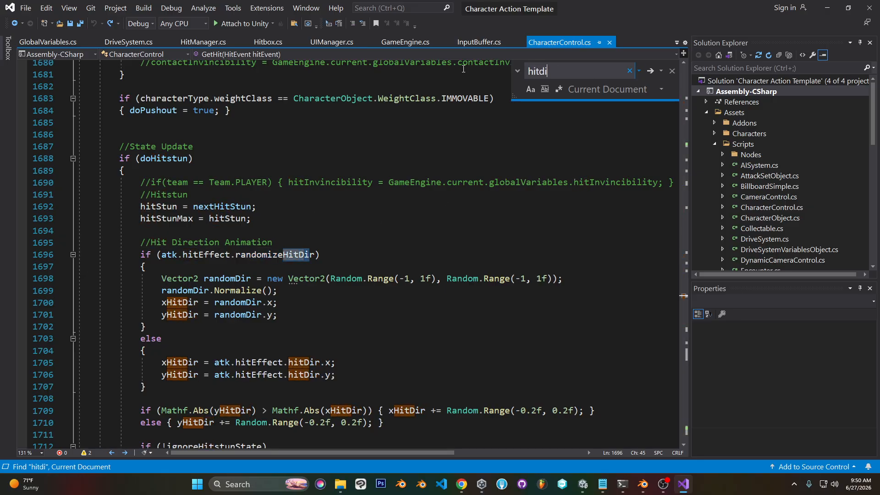
pyautogui.write('r')
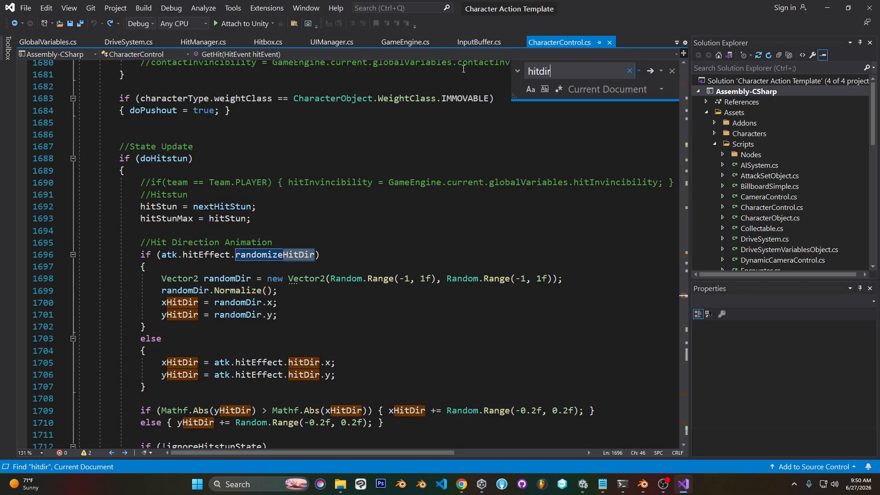
# Replace the search term with xHitdir to find where the script assigns that variable.
pyautogui.press('BackSpace')
pyautogui.press('BackSpace')
pyautogui.press('BackSpace')
pyautogui.press('BackSpace')
pyautogui.press('BackSpace')
pyautogui.press('BackSpace')
pyautogui.write('xHitdir')
# Examine how GetHit assigns xHitDir and yHitDir from atk.hitEffect.hitDir when the direction is not randomized.
pyautogui.click(269, 340)
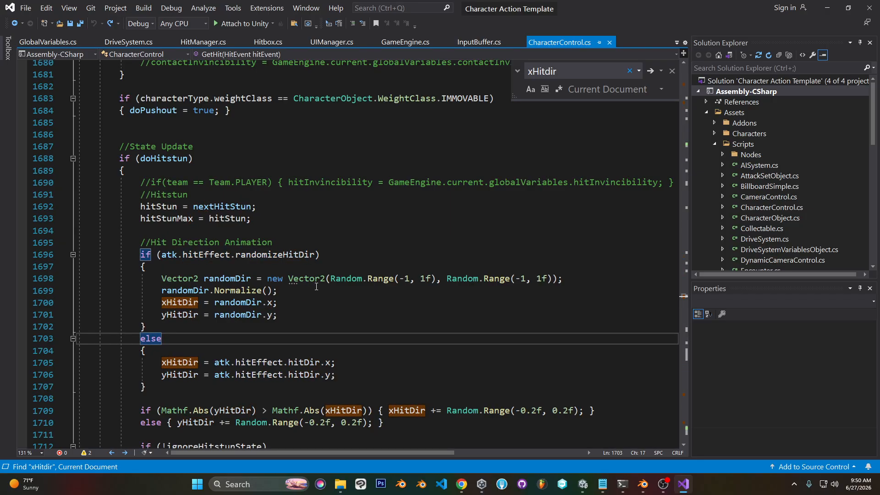
pyautogui.scroll(-1, 322, 267)
pyautogui.click(188, 357)
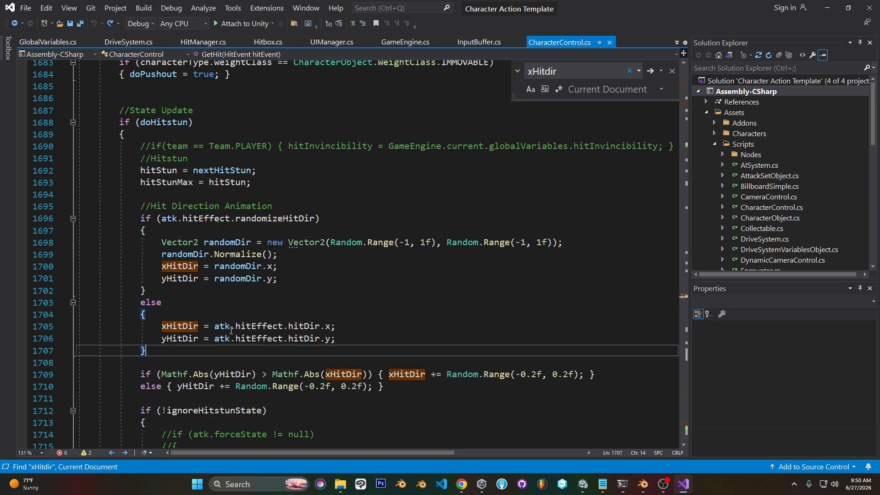
pyautogui.moveTo(214, 326); pyautogui.dragTo(257, 324)
pyautogui.click(256, 325)
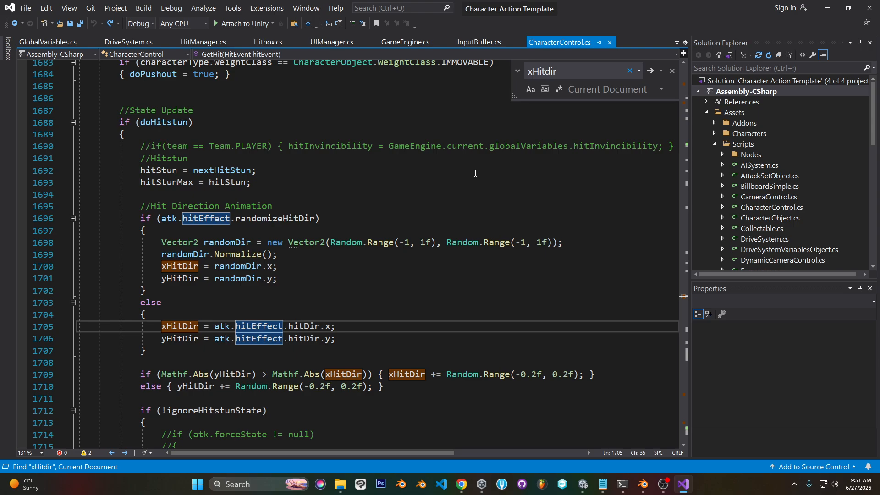
pyautogui.click(168, 328)
pyautogui.click(177, 339)
pyautogui.doubleClick(177, 340)
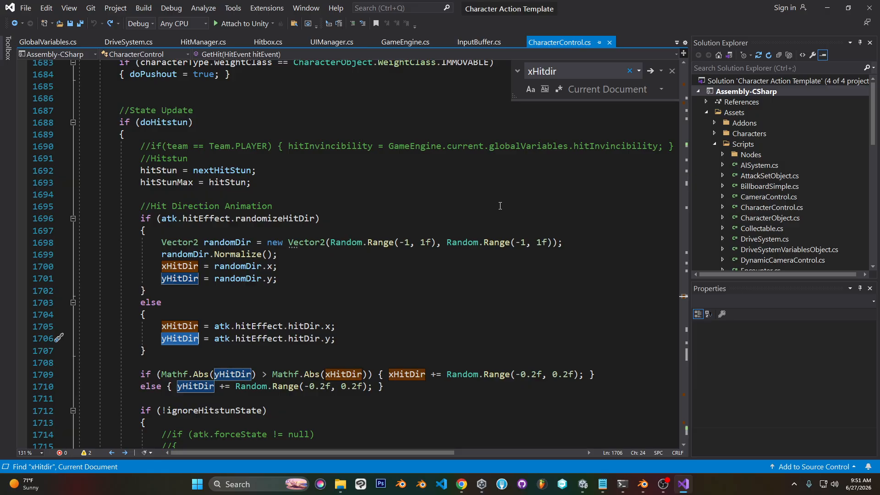
# Jump to the UpdateHitstun method in CharacterControl.cs.
pyautogui.click(348, 54)
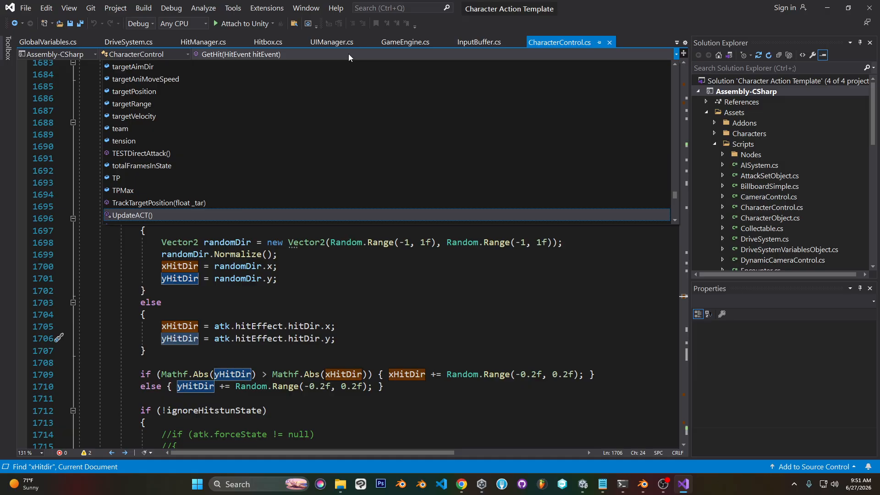
pyautogui.write('h')
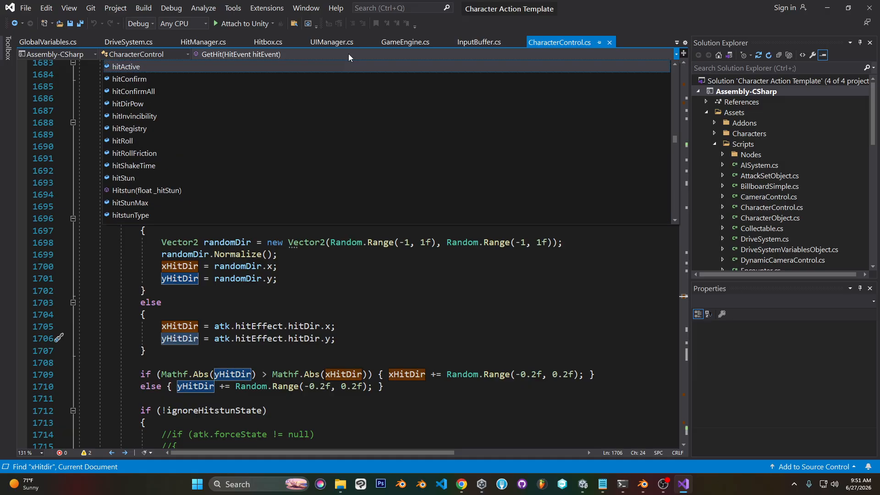
pyautogui.write('updateh')
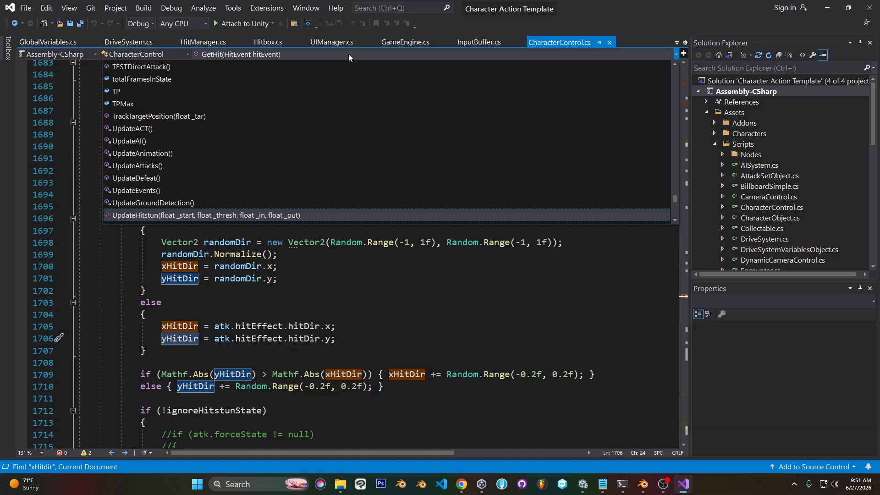
pyautogui.press('Return')
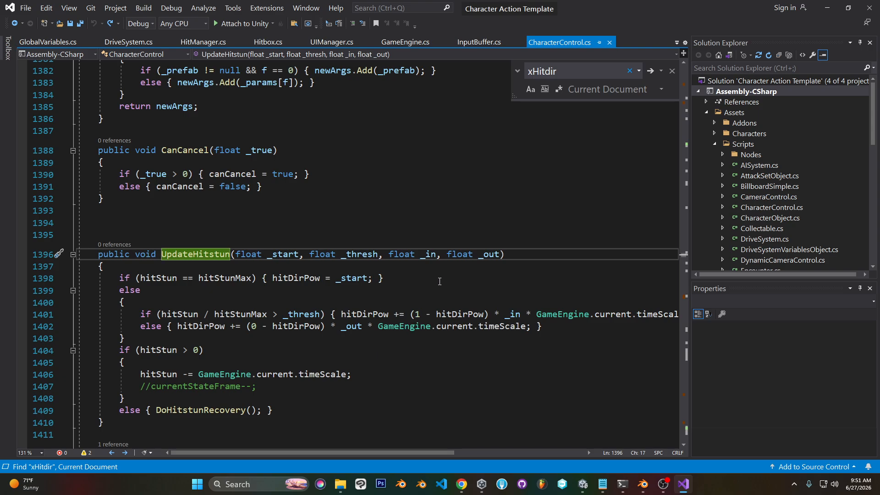
# Examine the check in UpdateHitstun that compares hitStun with hitStunMax, bringing the full length of the lines into view.
pyautogui.click(157, 279)
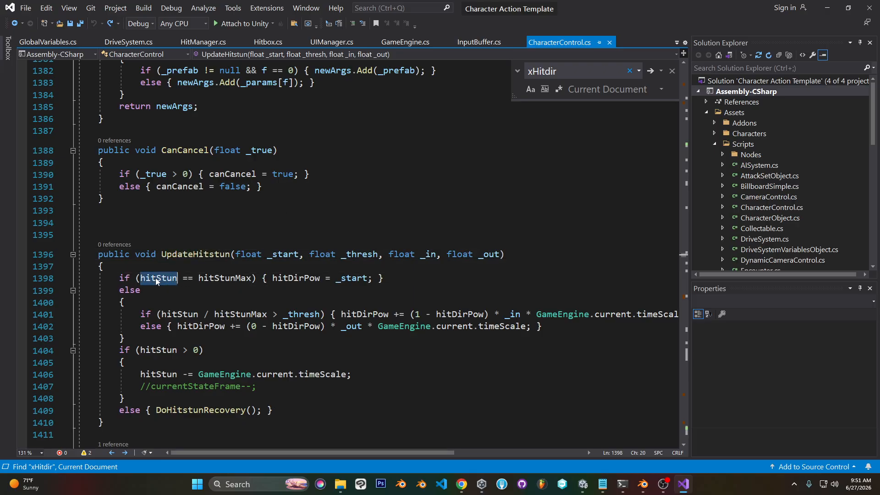
pyautogui.click(221, 278)
pyautogui.doubleClick(221, 278)
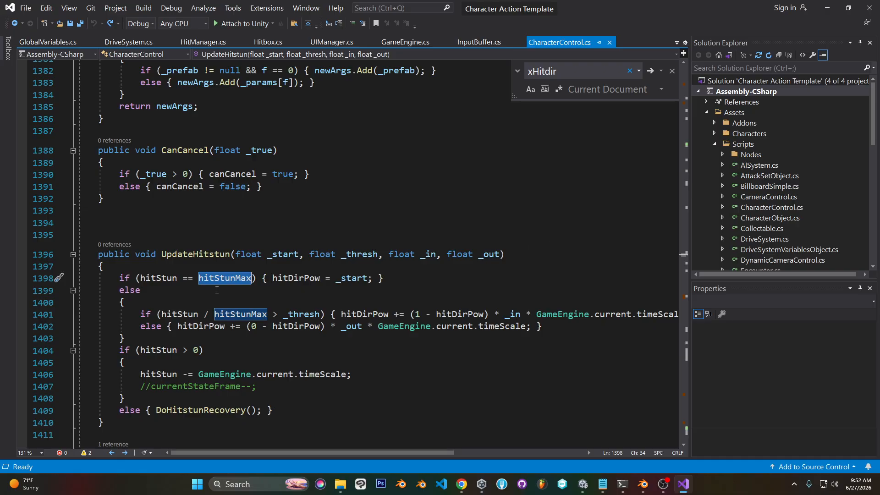
pyautogui.moveTo(376, 452); pyautogui.dragTo(392, 454)
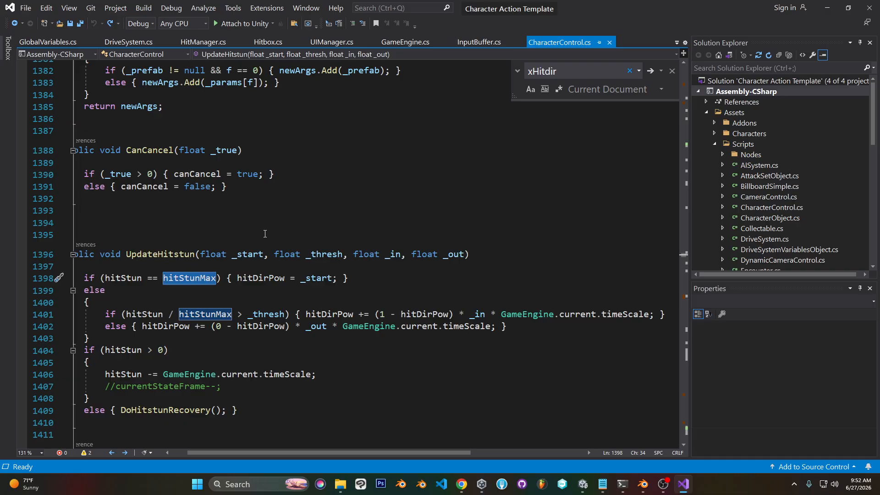
# Examine UpdateHitstun's _start, _thresh, _in and _out parameters and the line that assigns _start to hitDirPow.
pyautogui.doubleClick(249, 255)
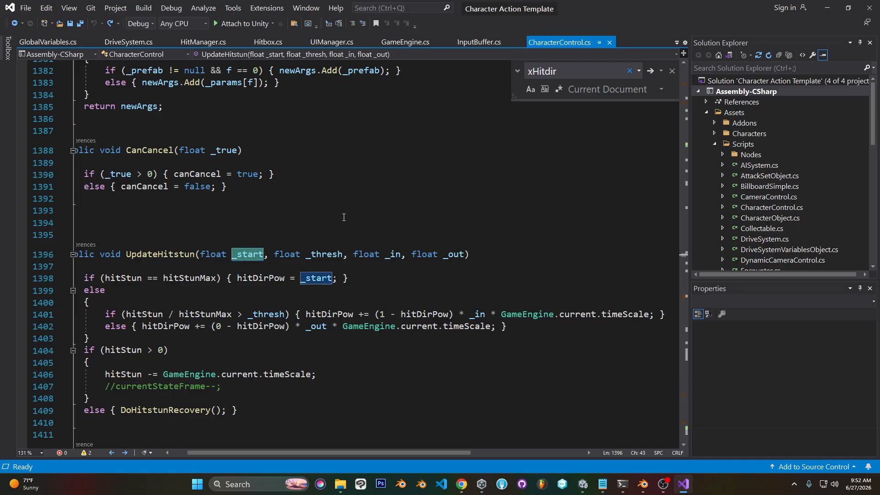
pyautogui.doubleClick(328, 255)
pyautogui.doubleClick(393, 262)
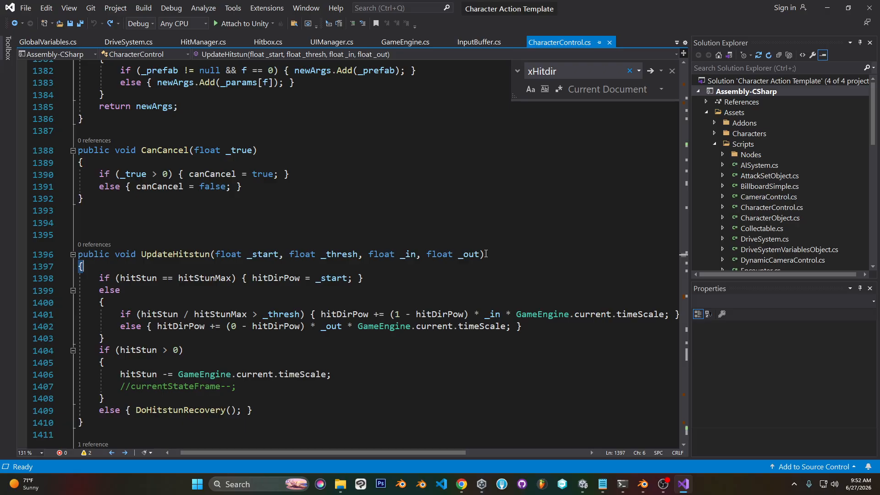
pyautogui.doubleClick(265, 255)
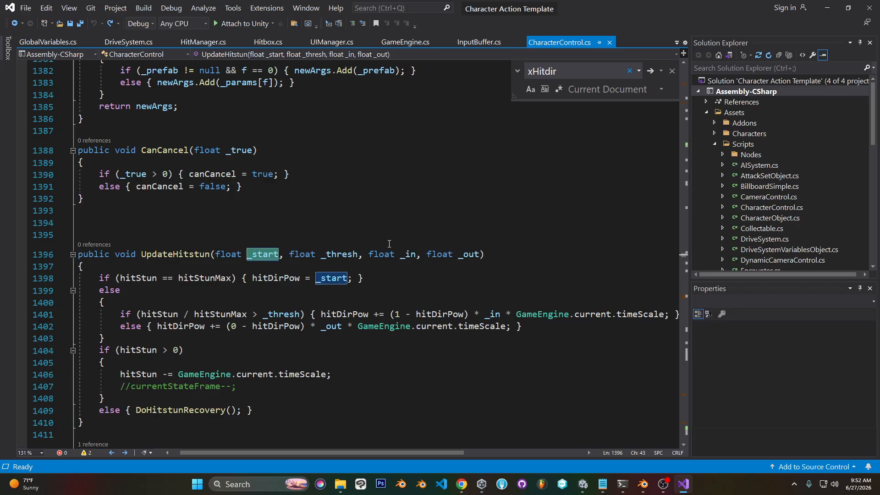
pyautogui.click(381, 279)
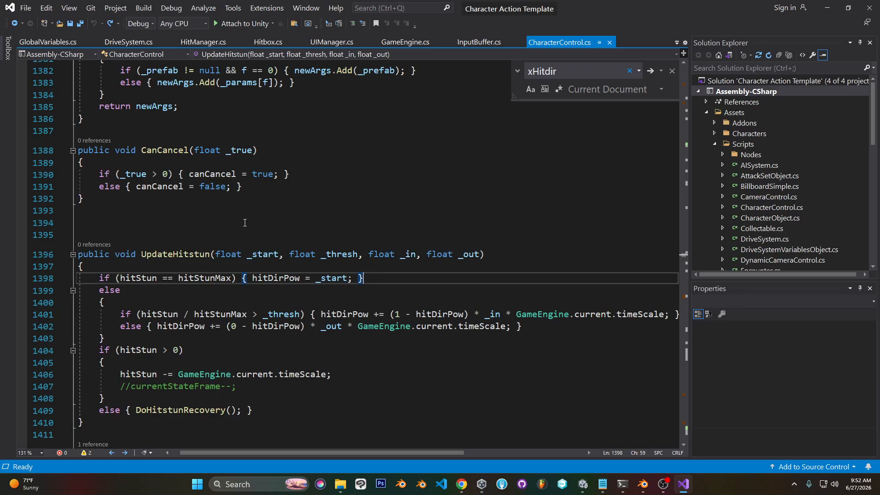
pyautogui.doubleClick(263, 255)
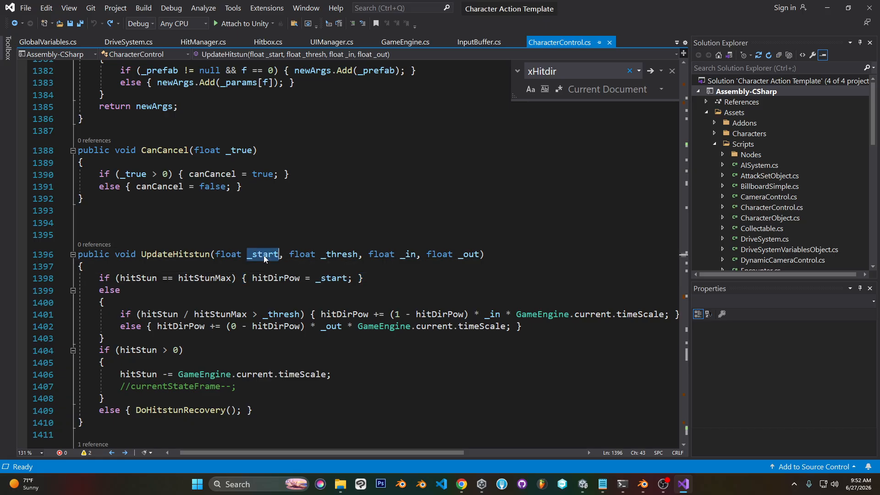
pyautogui.click(372, 279)
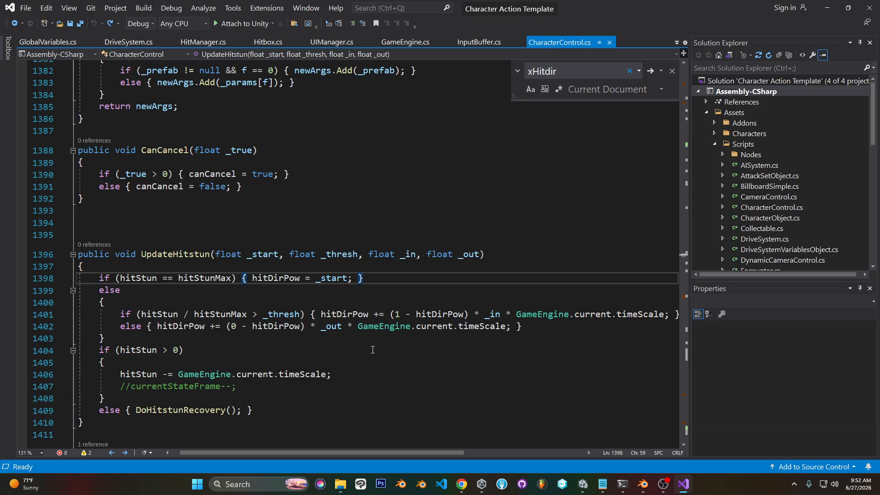
# Examine how the else branch reduces hitDirPow using _out, and recheck the _start parameter in the method signature.
pyautogui.doubleClick(284, 327)
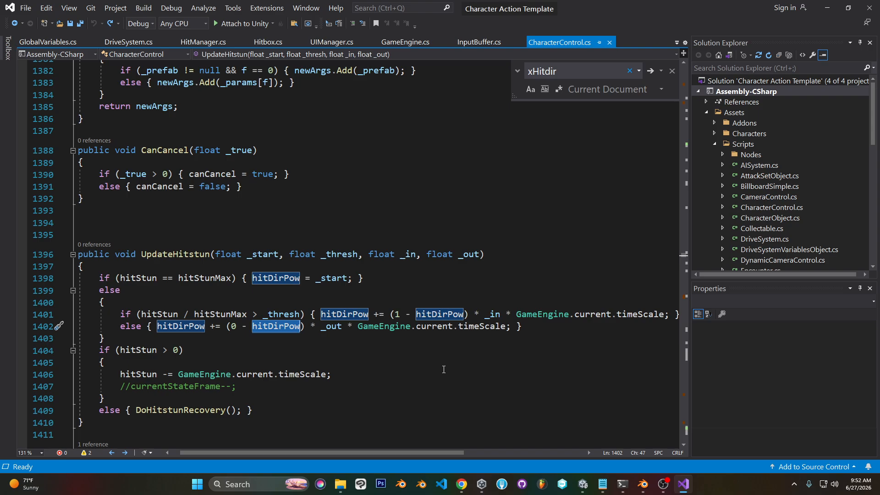
pyautogui.click(332, 350)
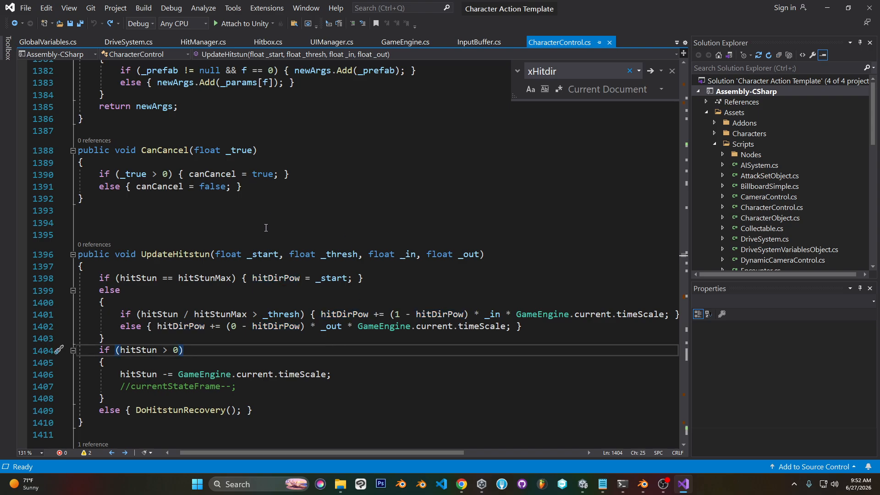
pyautogui.doubleClick(271, 254)
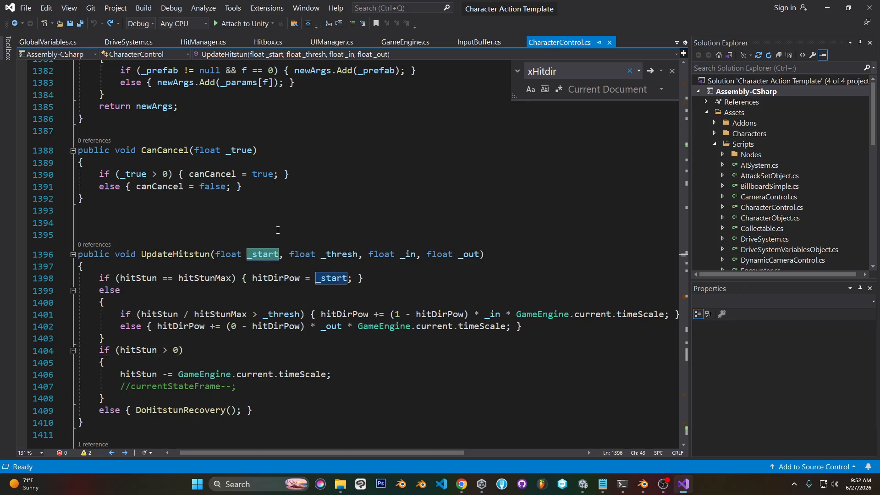
pyautogui.click(259, 269)
pyautogui.doubleClick(257, 258)
# Switch to Unity, open the hitstunLight blend tree and preview the blend from idle to the left hit pose, xHitDir about -1.03.
pyautogui.click(583, 484)
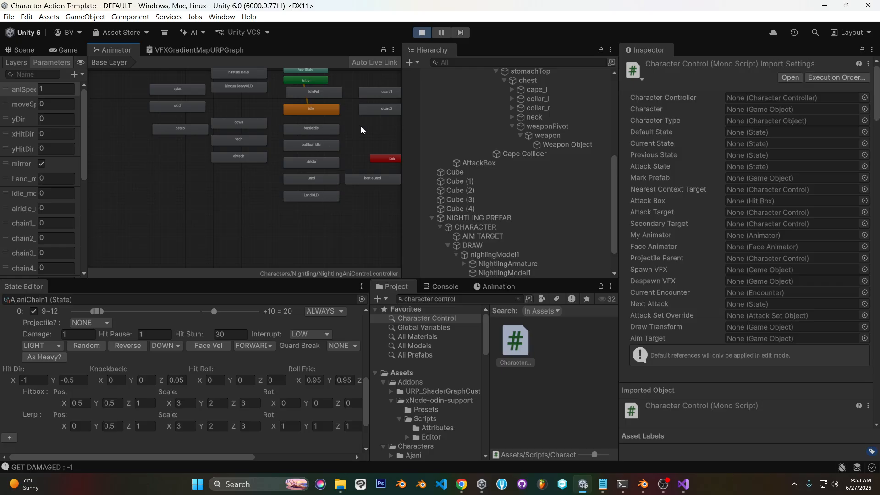
pyautogui.moveTo(364, 132); pyautogui.dragTo(311, 176, button='middle')
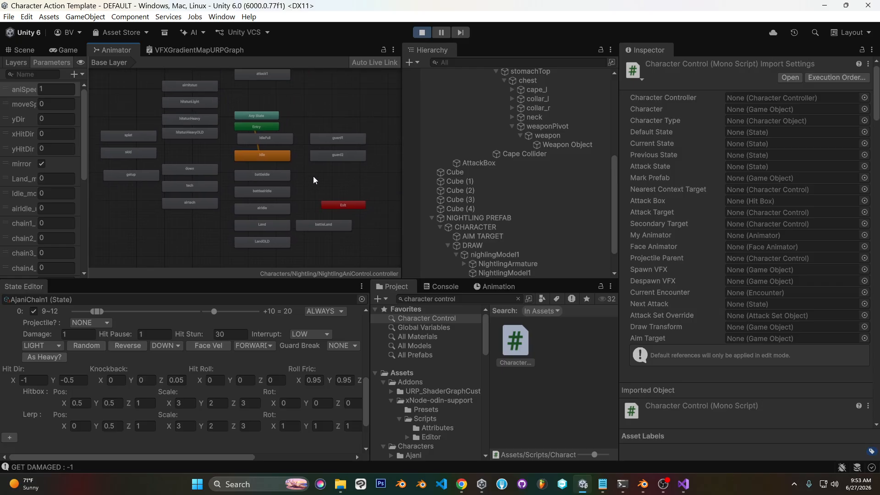
pyautogui.doubleClick(201, 104)
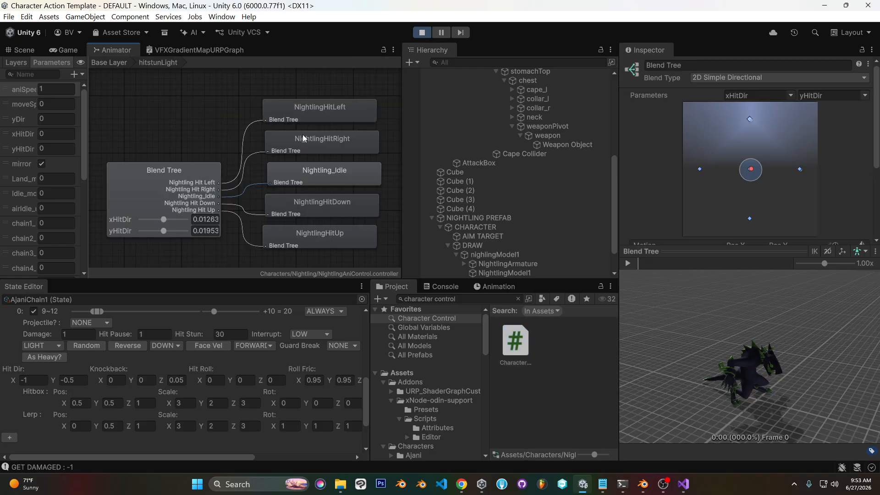
pyautogui.moveTo(751, 172); pyautogui.dragTo(726, 172)
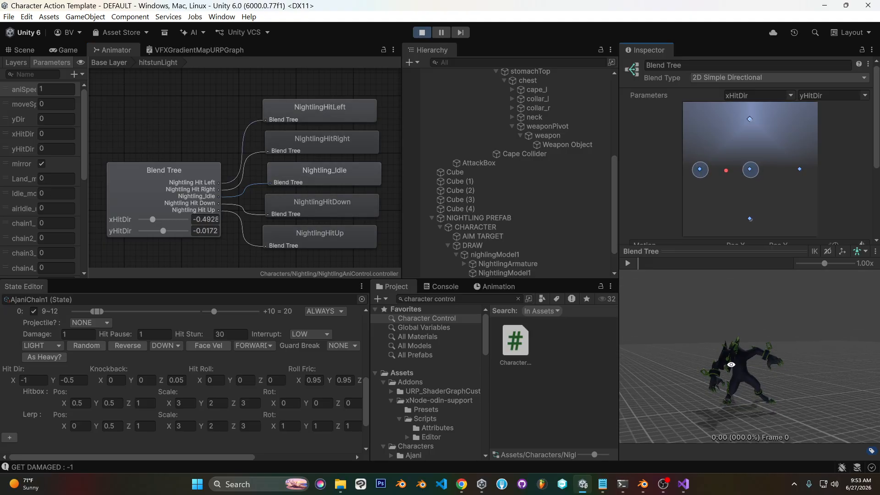
pyautogui.moveTo(726, 171); pyautogui.dragTo(701, 172)
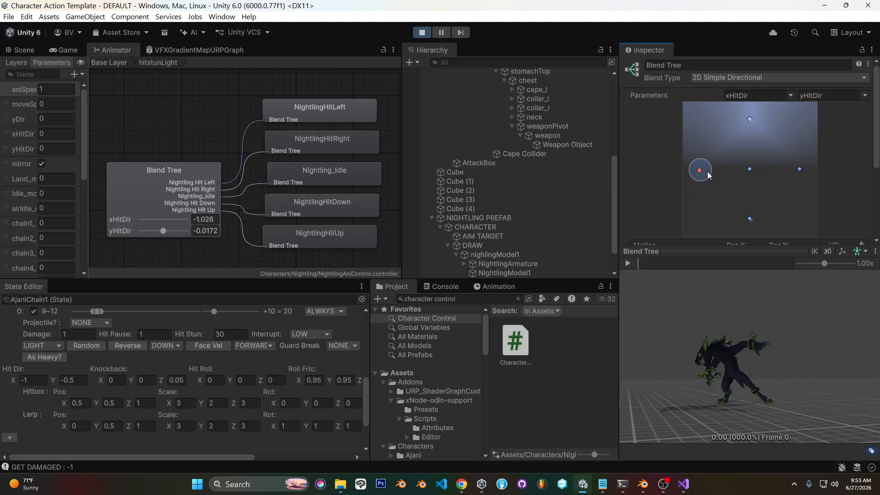
# Switch back to Visual Studio and examine the condition comparing hitStun / hitStunMax with _thresh in UpdateHitstun.
pyautogui.click(684, 484)
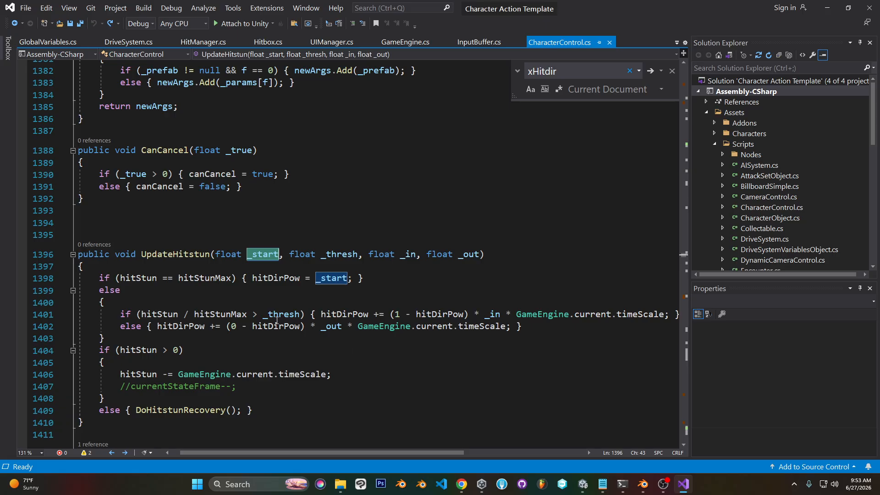
pyautogui.moveTo(137, 315); pyautogui.dragTo(248, 314)
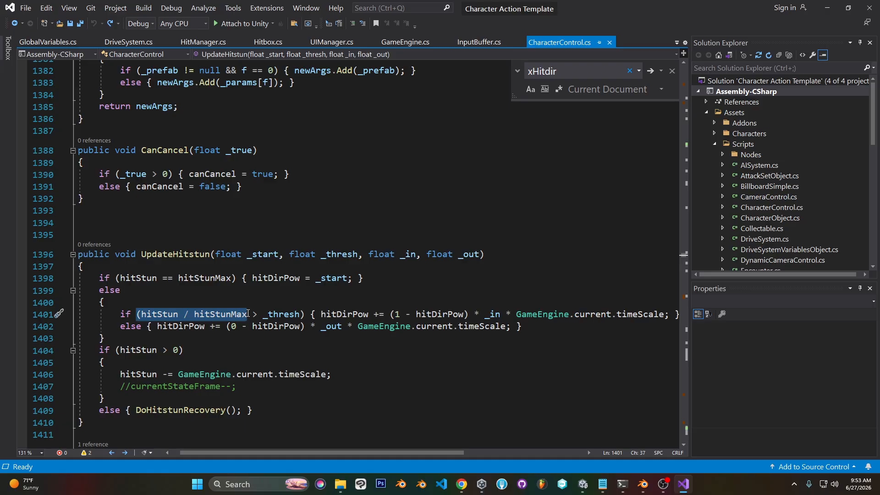
pyautogui.press('Up')
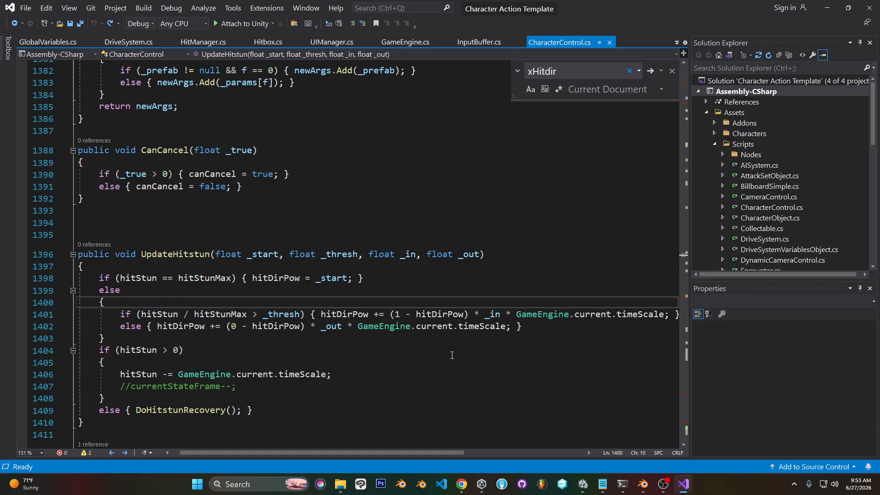
# Switch to Unity and preview the hitstunLight blend returning from the left hit pose to idle, xHitDir about -0.06.
pyautogui.click(644, 484)
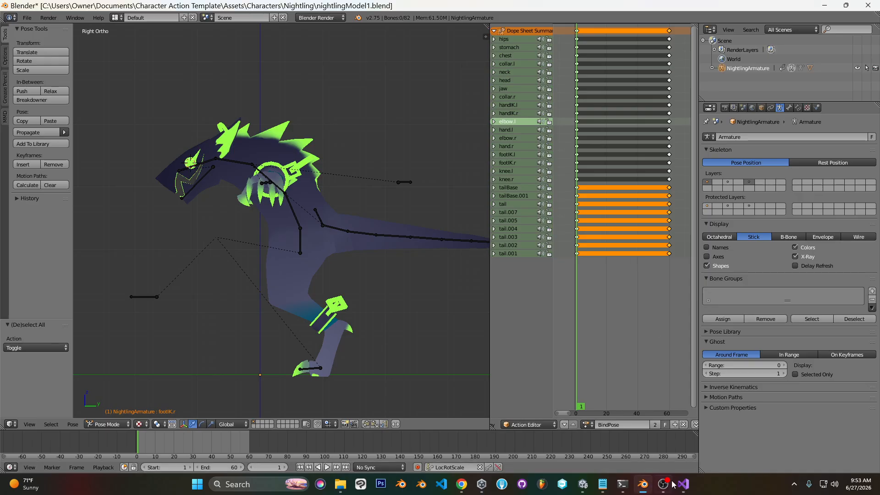
pyautogui.click(583, 487)
pyautogui.moveTo(697, 173); pyautogui.dragTo(749, 169)
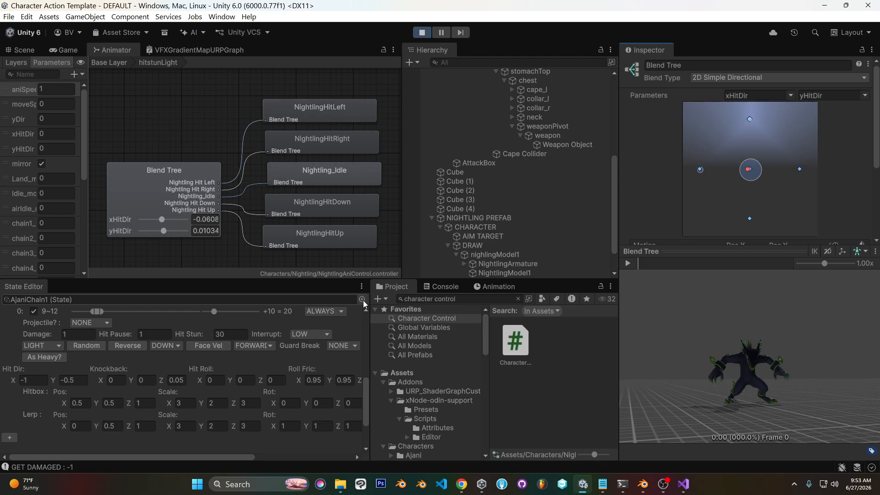
pyautogui.click(362, 298)
pyautogui.write('update hit')
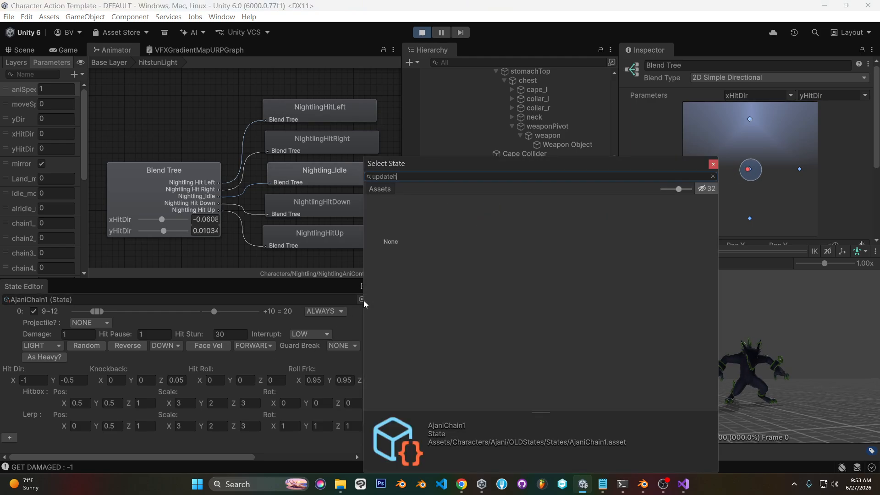
pyautogui.press('BackSpace')
pyautogui.press('BackSpace')
pyautogui.press('BackSpace')
pyautogui.press('BackSpace')
pyautogui.press('BackSpace')
pyautogui.press('BackSpace')
pyautogui.press('BackSpace')
pyautogui.press('BackSpace')
pyautogui.press('BackSpace')
pyautogui.press('BackSpace')
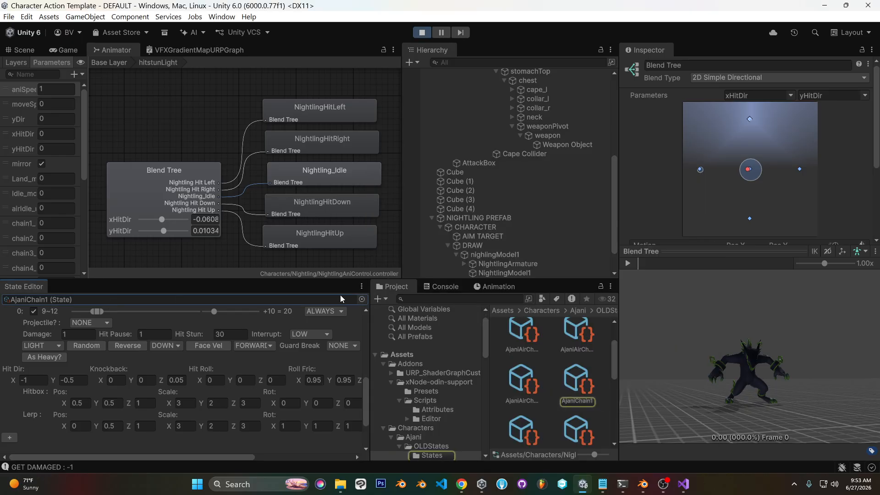
# Find the states matching hitst, load GenericHitstun into the State Editor and bring its UpdateHitstun event into view.
pyautogui.write('hitst')
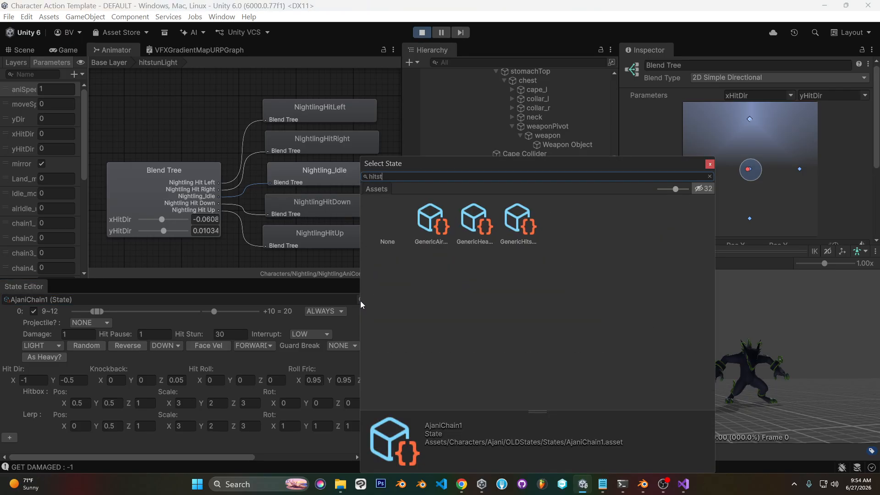
pyautogui.doubleClick(518, 224)
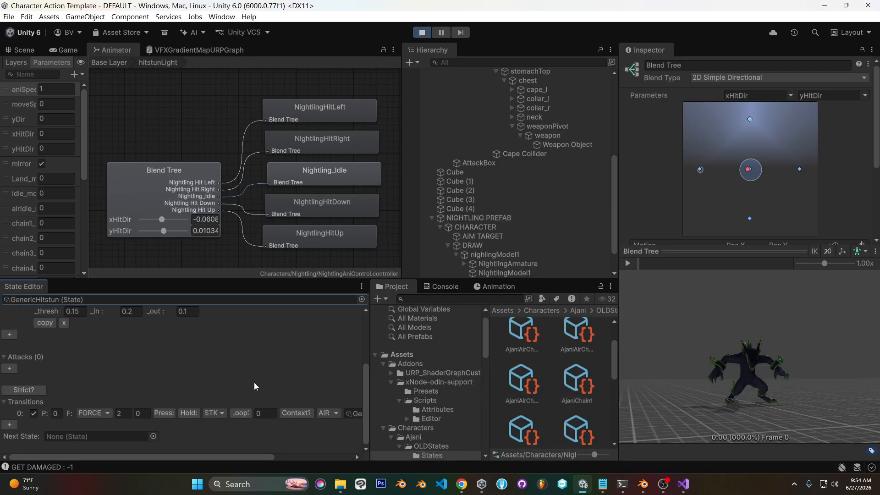
pyautogui.scroll(3, 261, 392)
pyautogui.moveTo(152, 457); pyautogui.dragTo(127, 460)
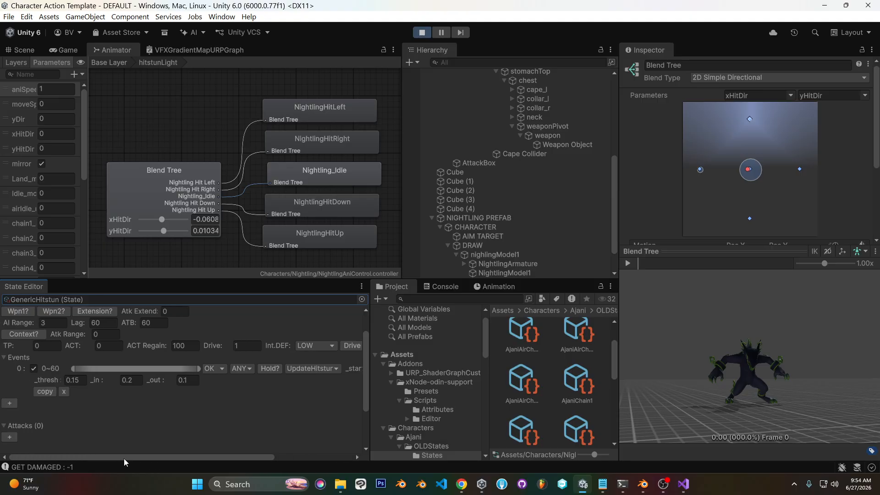
# Examine the _thresh, _in and _out values of GenericHitstun's UpdateHitstun event, and preview the matching blend between left hit and idle.
pyautogui.click(81, 384)
pyautogui.doubleClick(82, 382)
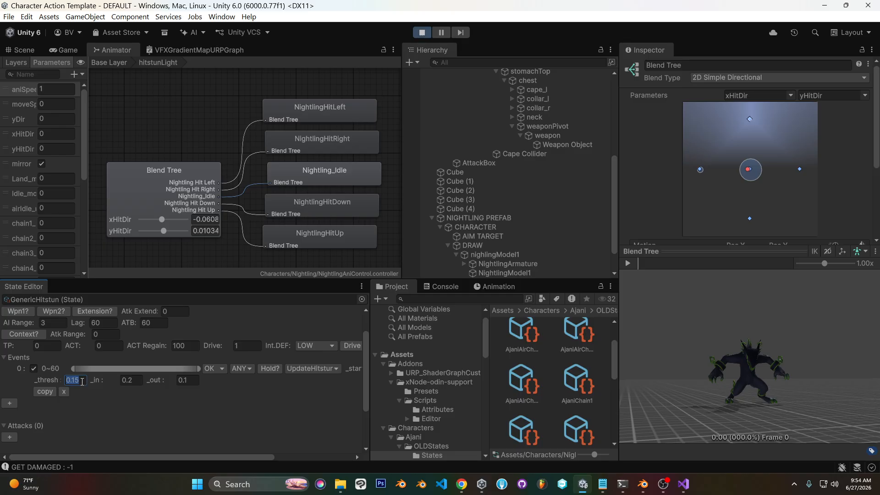
pyautogui.click(82, 382)
pyautogui.click(137, 381)
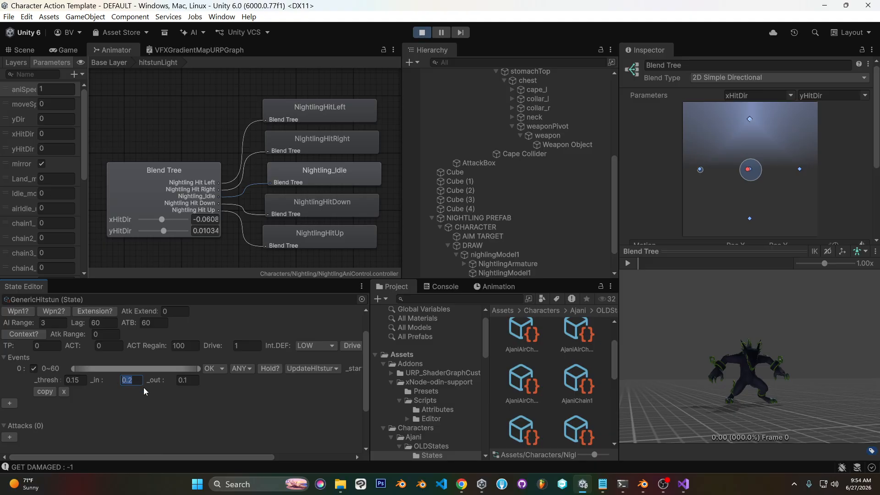
pyautogui.click(192, 379)
pyautogui.click(194, 383)
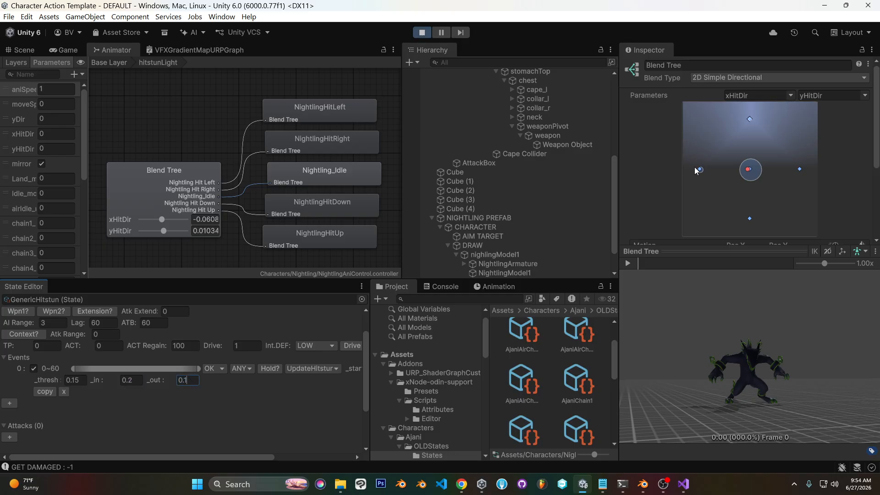
pyautogui.moveTo(750, 171); pyautogui.dragTo(731, 173)
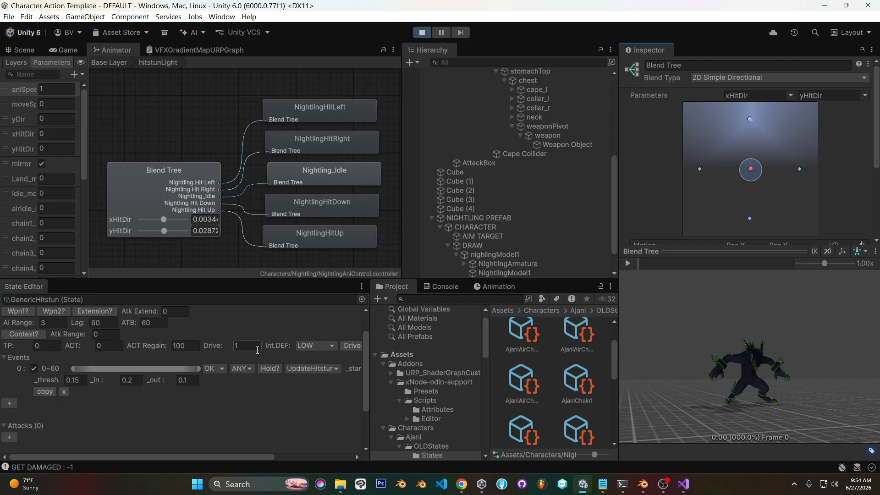
# Show the running game, disable GenericHitstun's UpdateHitstun event, and set the state's Blend and Next Blend to 0.2.
pyautogui.click(55, 50)
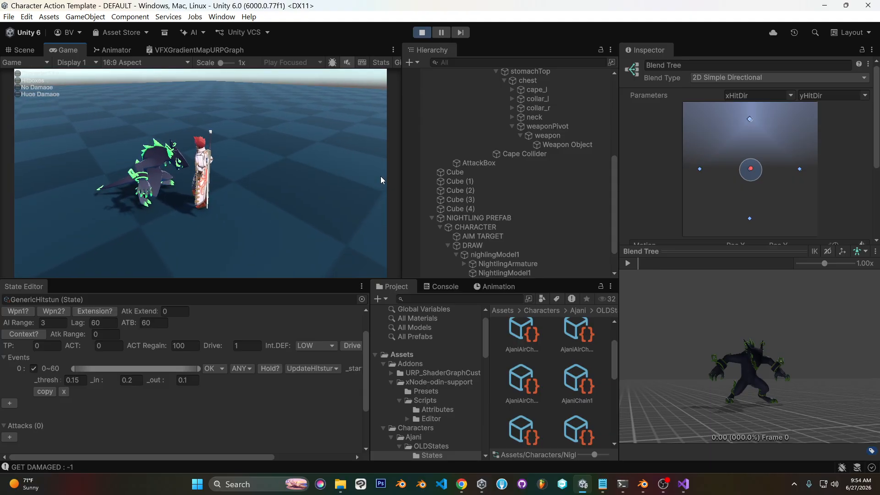
pyautogui.click(34, 369)
pyautogui.scroll(2, 31, 370)
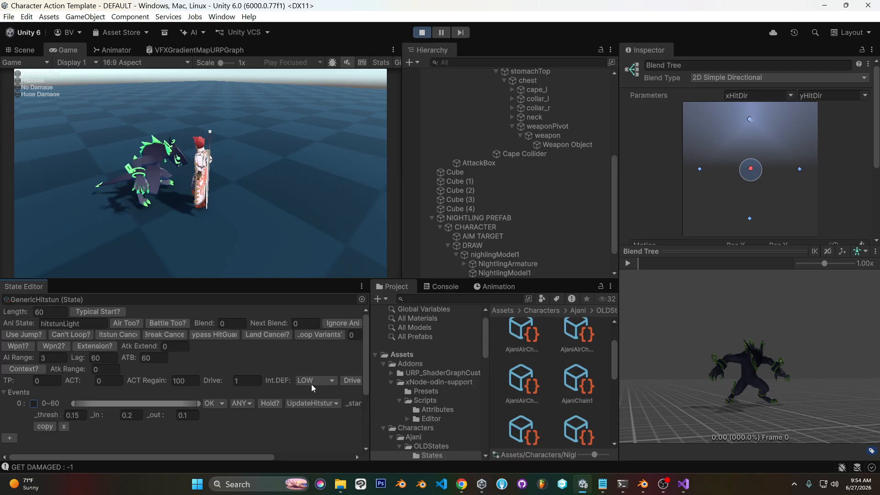
pyautogui.click(233, 327)
pyautogui.write('.2')
pyautogui.press('Return')
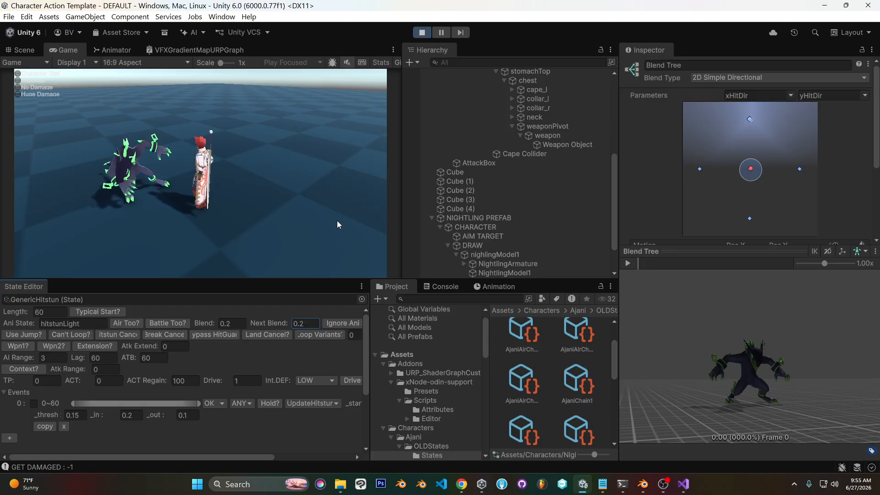
# Set GenericHitstun's Length to 30 and both Blend and Next Blend to 0.4, and test hits on the Nightling in the game.
pyautogui.click(46, 312)
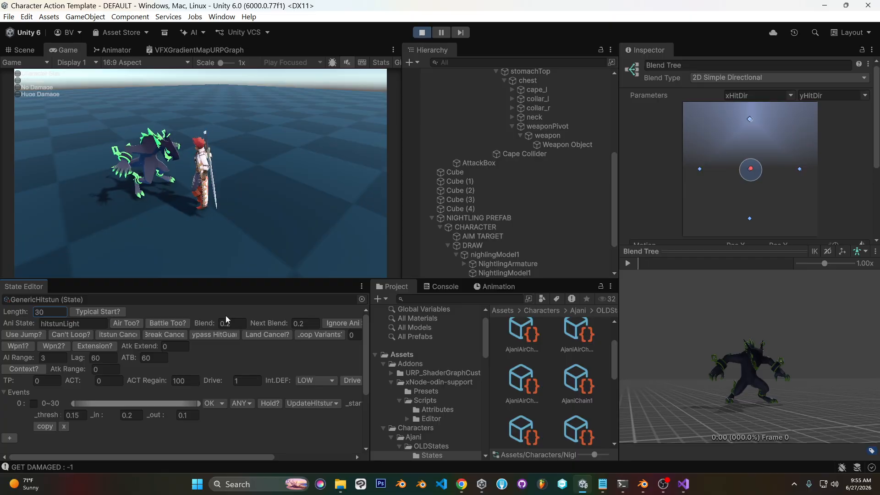
pyautogui.click(311, 322)
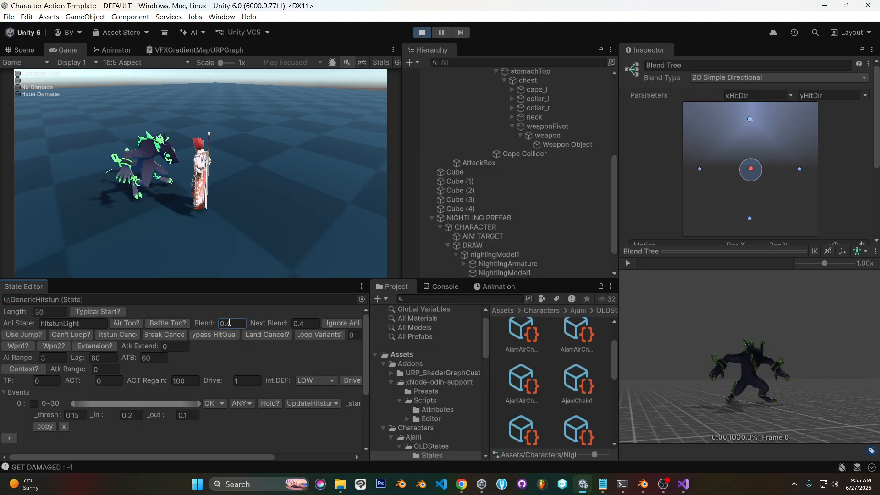
pyautogui.click(309, 324)
pyautogui.moveTo(308, 324); pyautogui.dragTo(284, 325)
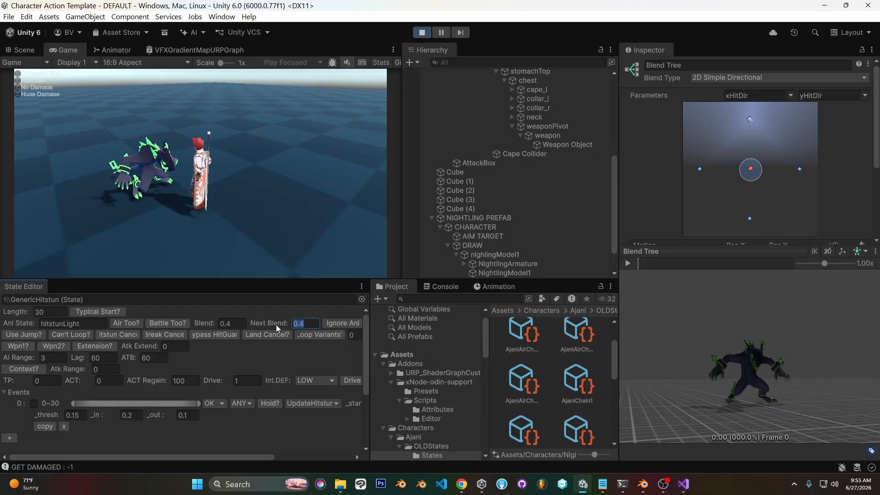
pyautogui.click(304, 193)
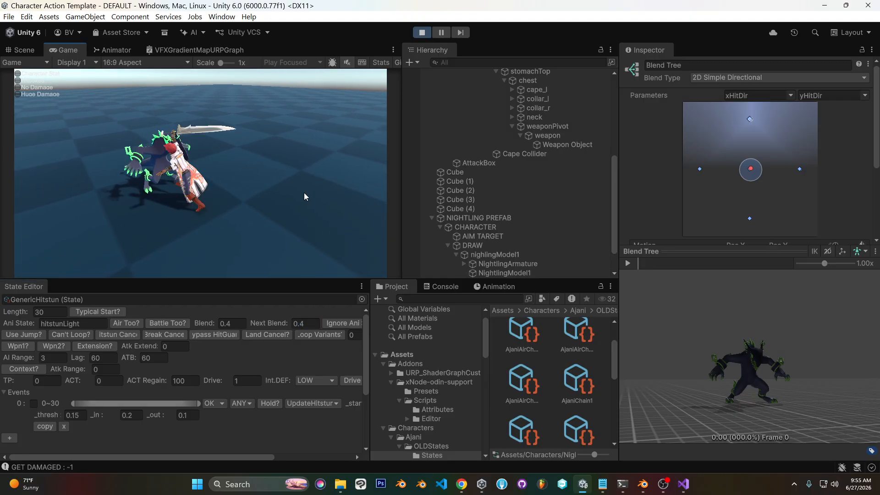
# Set GenericHitstun's Blend and Next Blend to 0, re-enable its UpdateHitstun event, and return to the game.
pyautogui.click(237, 323)
pyautogui.write('0.2')
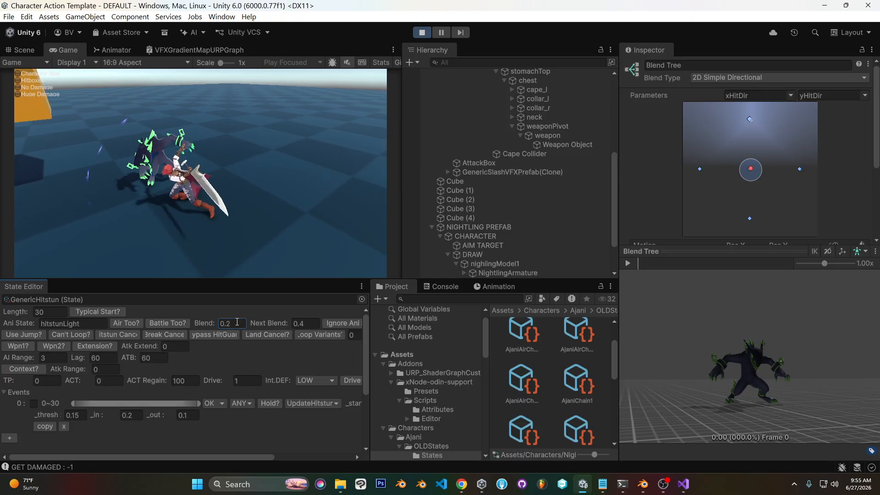
pyautogui.click(239, 320)
pyautogui.write('0')
pyautogui.rightClick(241, 320)
pyautogui.click(313, 322)
pyautogui.write('0')
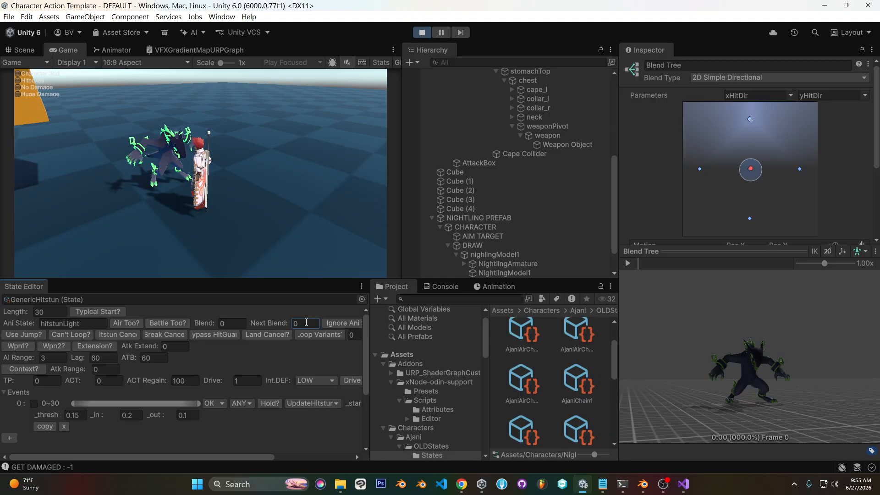
pyautogui.click(34, 403)
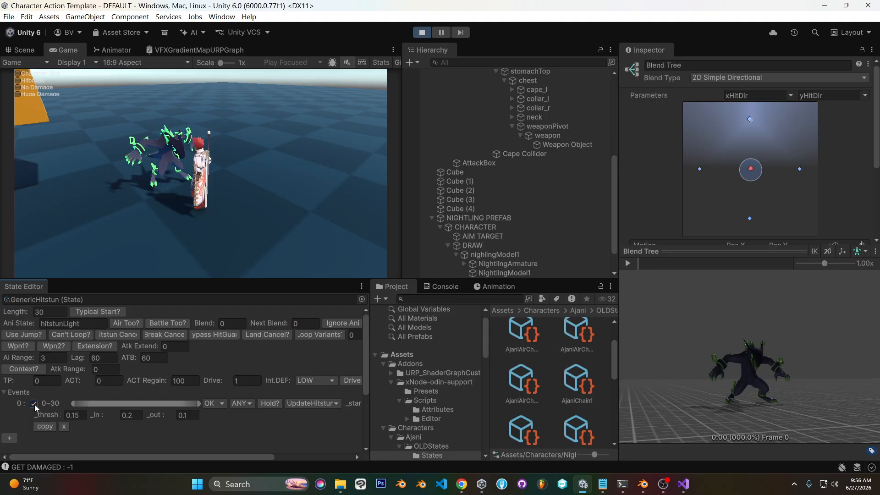
pyautogui.click(306, 187)
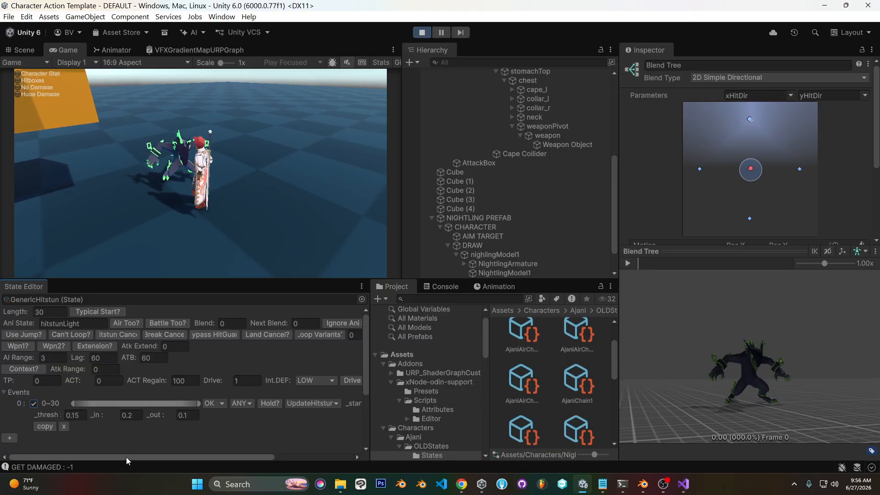
# Try the UpdateHitstun event with _start 0.2, _in 0.1 and _thresh 0.5.
pyautogui.moveTo(126, 458); pyautogui.dragTo(156, 457)
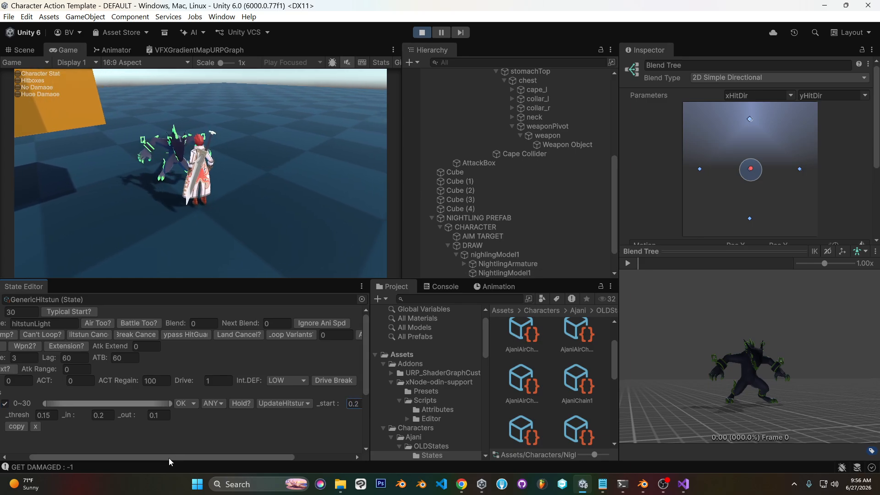
pyautogui.click(112, 414)
pyautogui.press('Return')
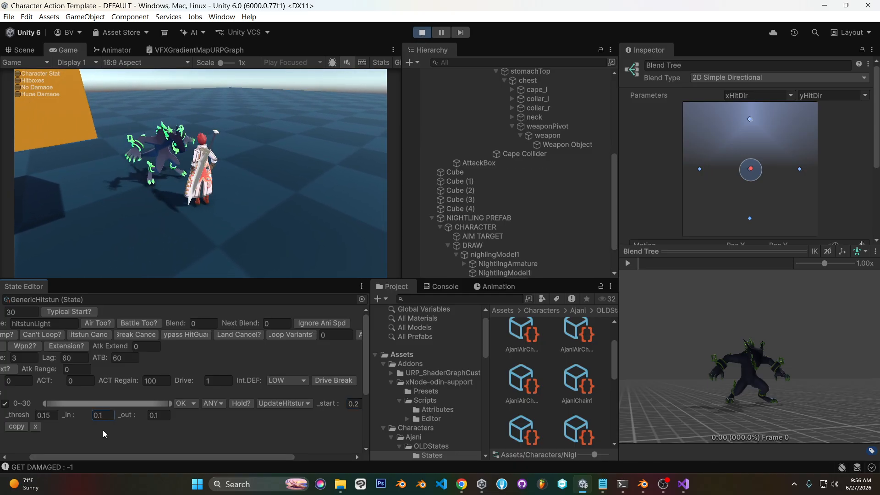
pyautogui.moveTo(68, 459); pyautogui.dragTo(51, 459)
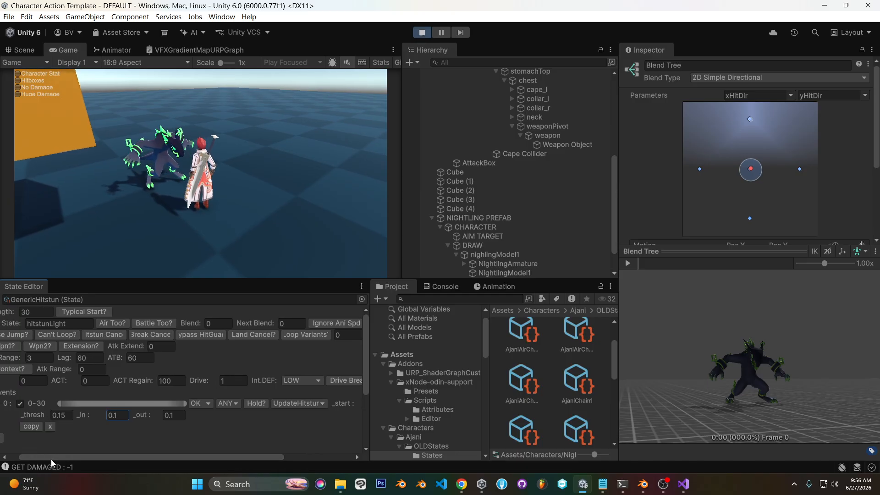
pyautogui.click(80, 414)
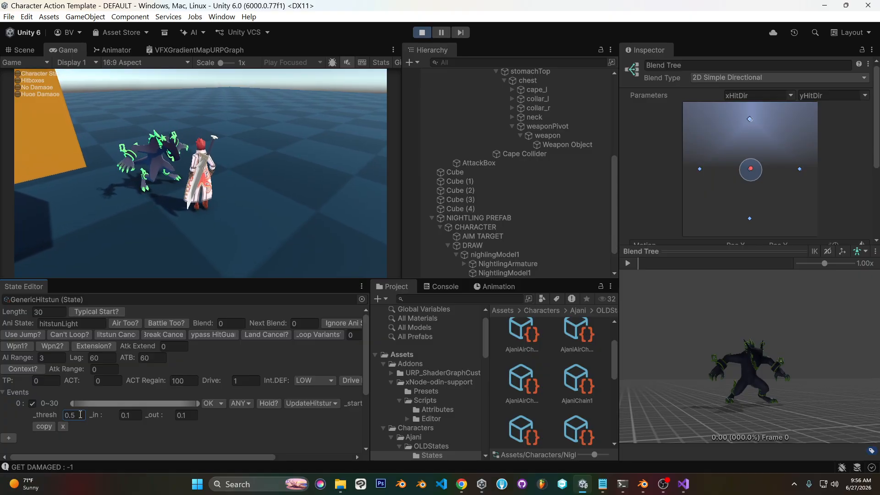
# Set the UpdateHitstun event's _thresh to 0.15, try _in at 0.05, and set _in to 0.2.
pyautogui.click(80, 415)
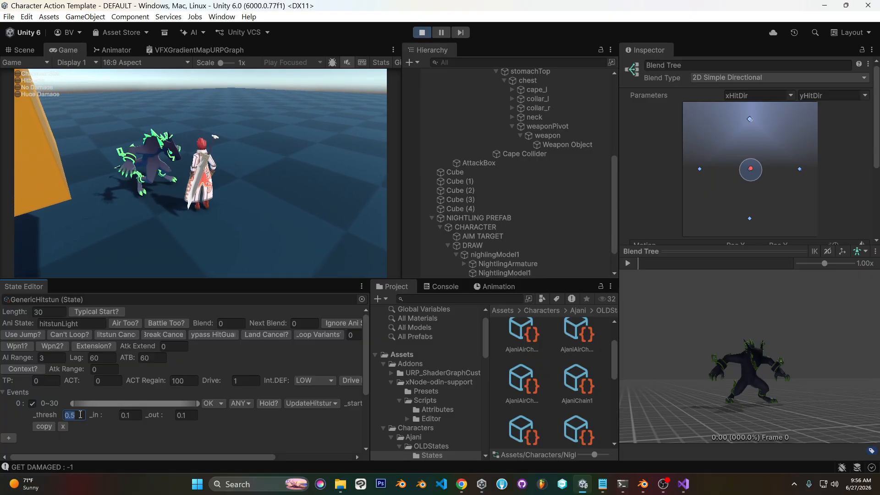
pyautogui.click(139, 413)
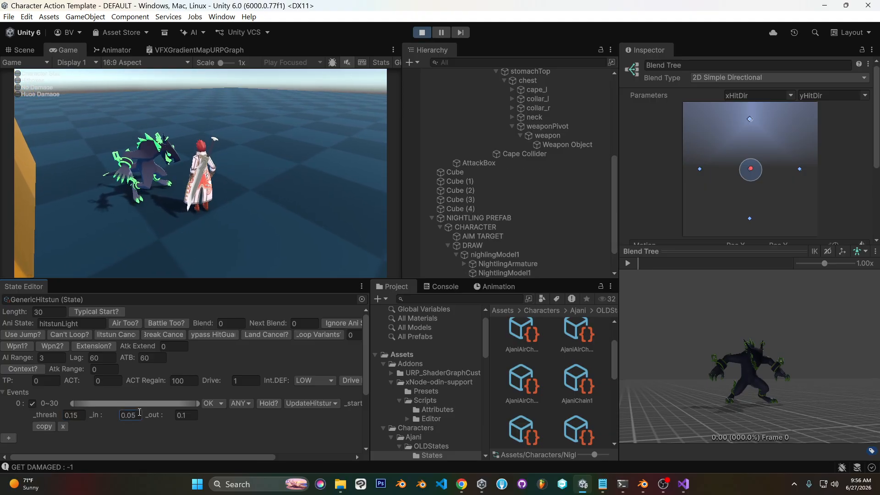
pyautogui.press('BackSpace')
pyautogui.press('BackSpace')
pyautogui.press('BackSpace')
pyautogui.press('BackSpace')
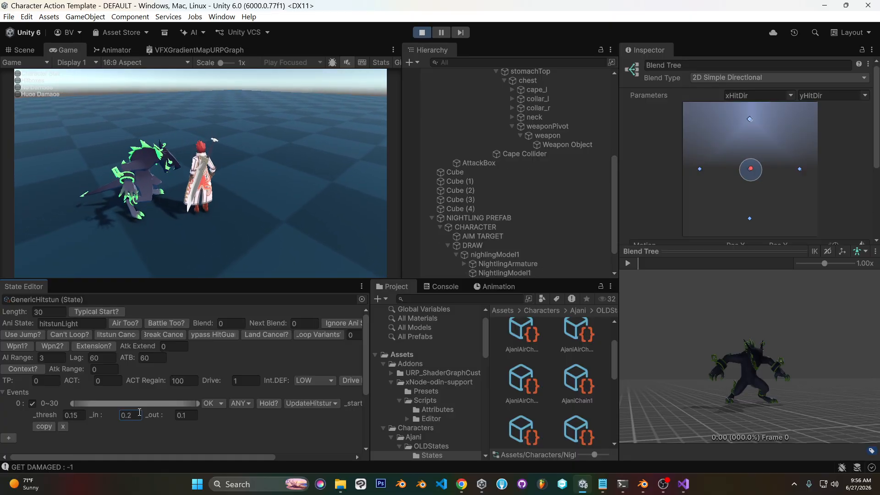
# Set the UpdateHitstun event's _start to 0 and test the hit reaction in the game.
pyautogui.moveTo(226, 455); pyautogui.dragTo(296, 453)
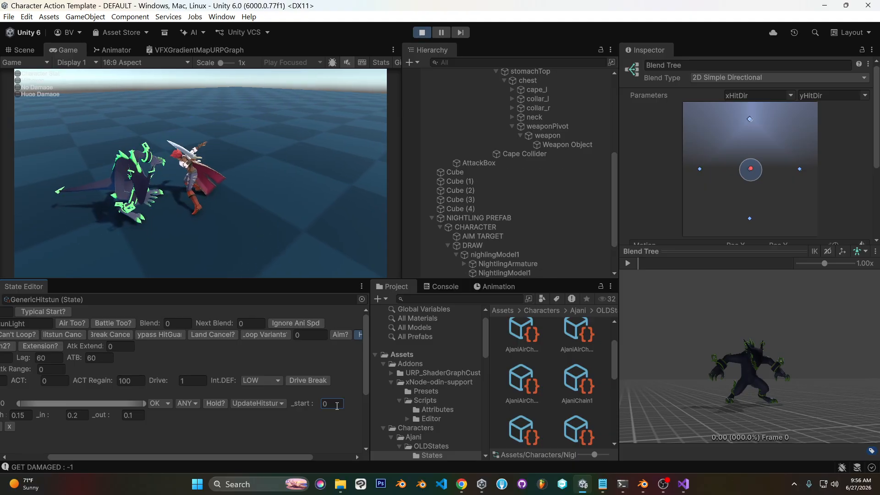
pyautogui.moveTo(111, 458); pyautogui.dragTo(89, 457)
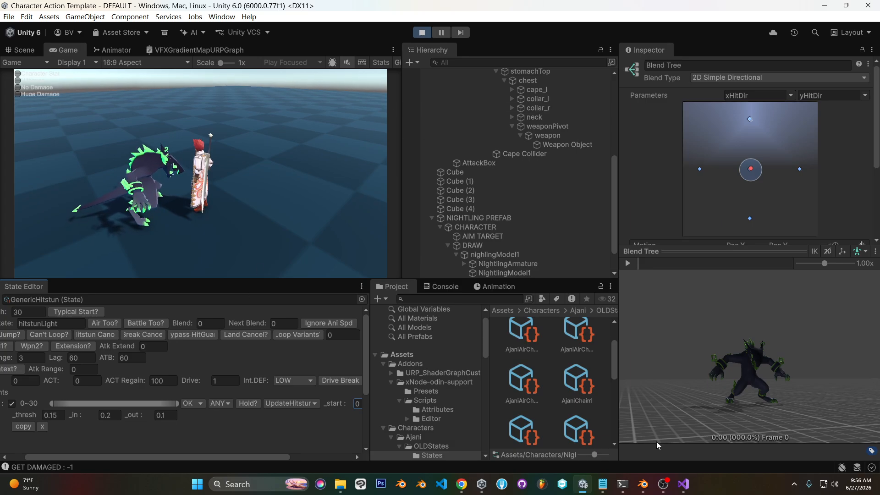
pyautogui.click(664, 484)
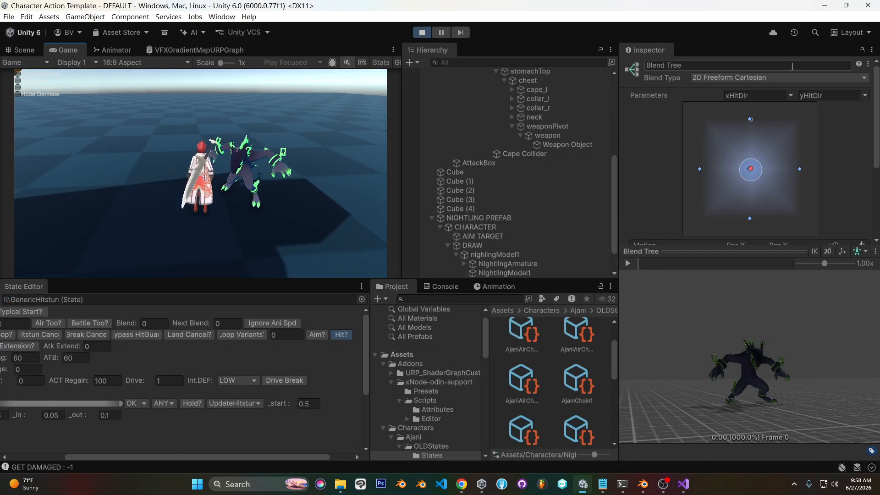
# Review the blend type options of the hitstunLight blend tree, keep 2D Freeform Cartesian, and set the UpdateHitstun event's _in to 0.2.
pyautogui.click(773, 77)
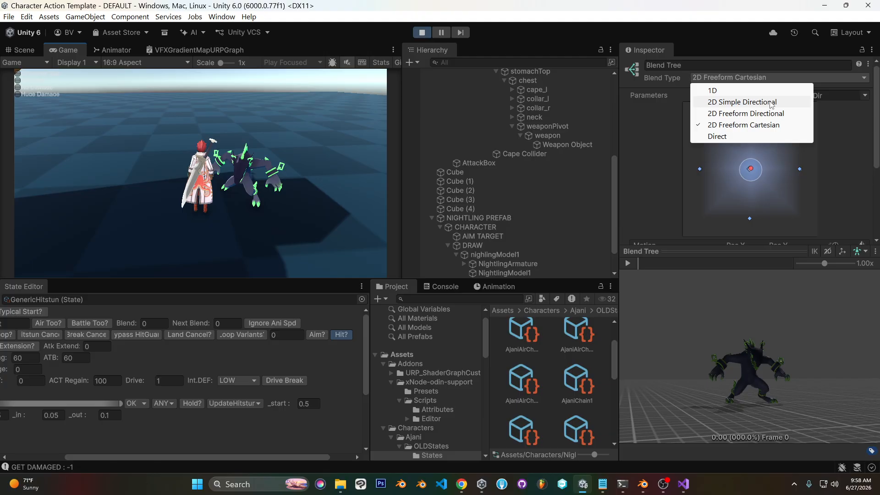
pyautogui.click(724, 3)
pyautogui.click(348, 122)
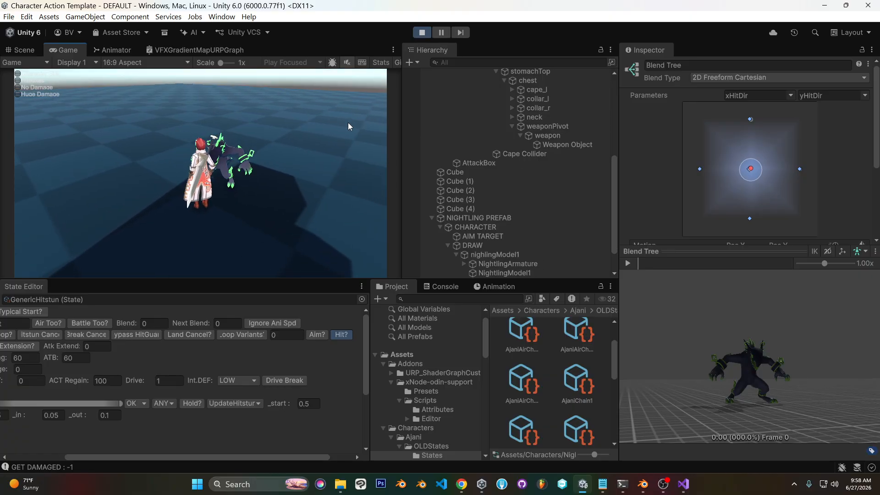
pyautogui.moveTo(83, 462); pyautogui.dragTo(51, 461)
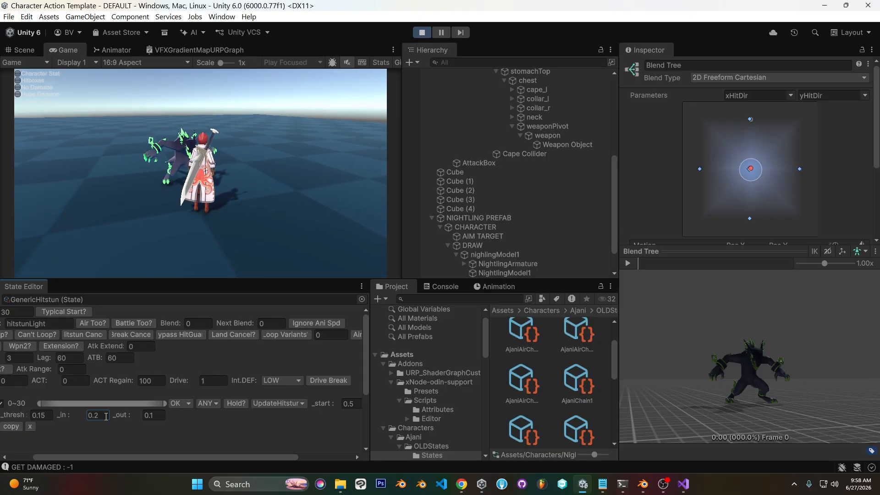
# Pause the game during an attack, preview the left hit pose of the blend tree from several angles, and stop play mode.
pyautogui.click(441, 33)
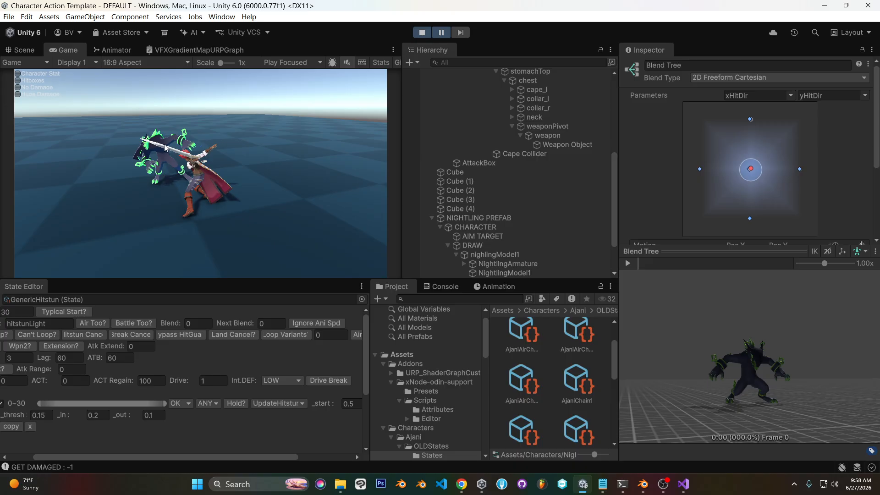
pyautogui.moveTo(752, 170); pyautogui.dragTo(701, 169)
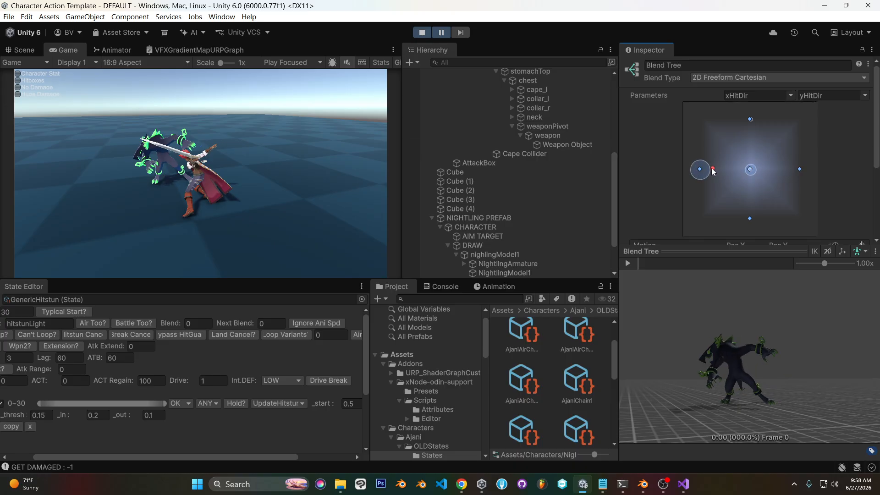
pyautogui.moveTo(738, 341); pyautogui.dragTo(775, 381)
pyautogui.moveTo(699, 340); pyautogui.dragTo(763, 336)
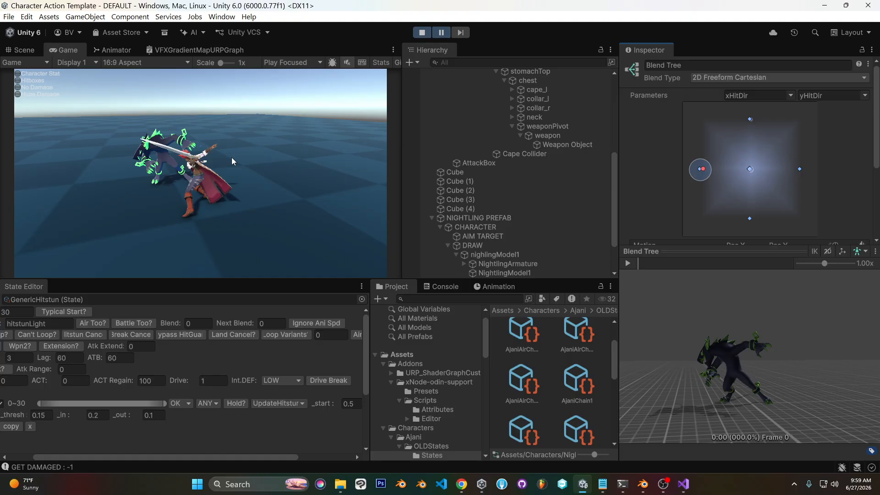
pyautogui.click(420, 33)
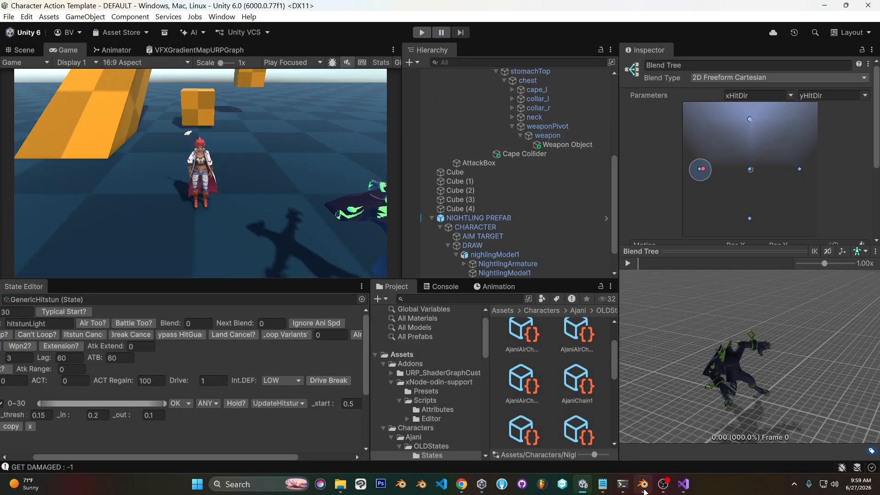
# Switch to Blender, load the NightlingHitLeft action on the armature, and view the pose from the front.
pyautogui.click(644, 487)
pyautogui.click(592, 425)
pyautogui.write('hit')
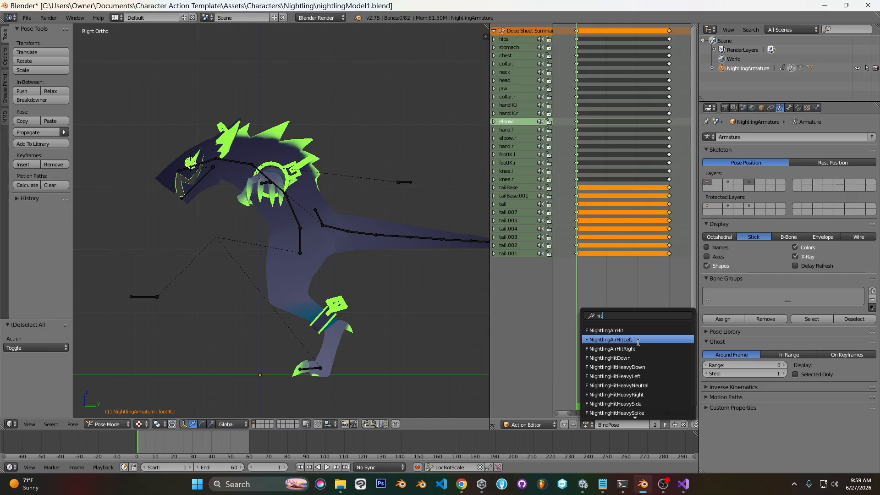
pyautogui.write('le')
pyautogui.press('BackSpace')
pyautogui.press('BackSpace')
pyautogui.press('BackSpace')
pyautogui.write('l')
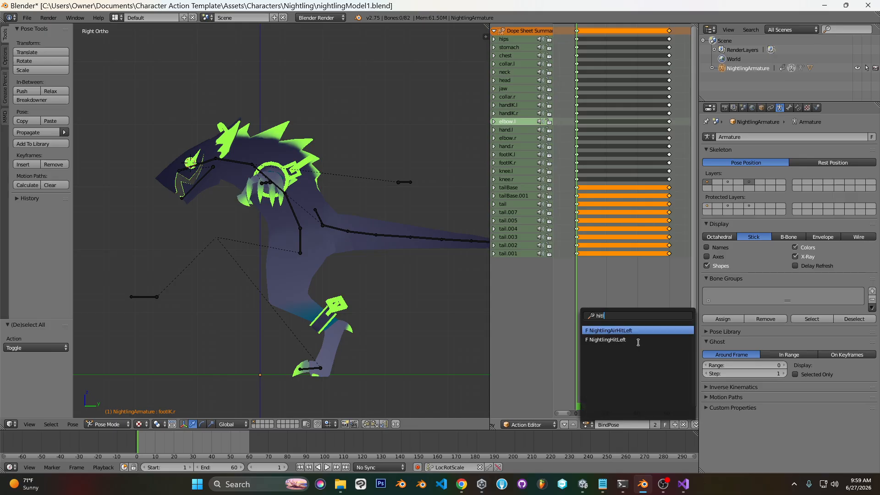
pyautogui.click(639, 341)
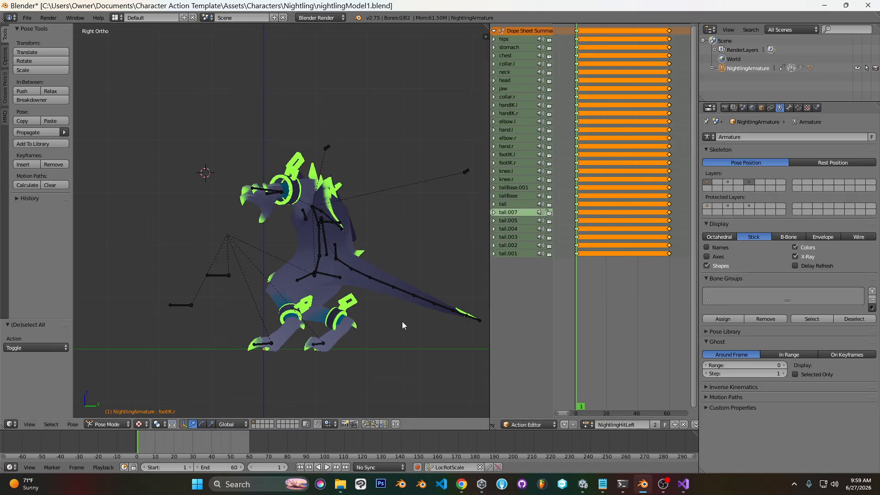
pyautogui.press('KP_1')
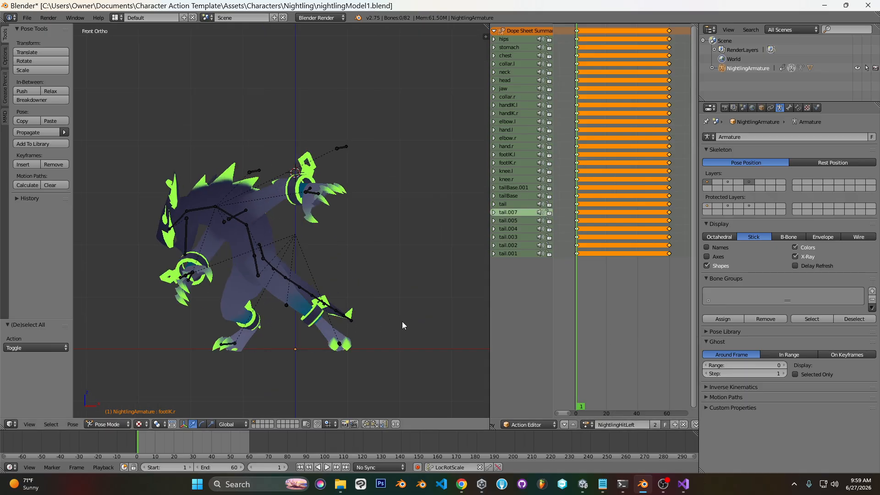
# Load the Nightling_Idle action on the armature and copy its pose at frame 1.
pyautogui.click(587, 424)
pyautogui.write('nigh ')
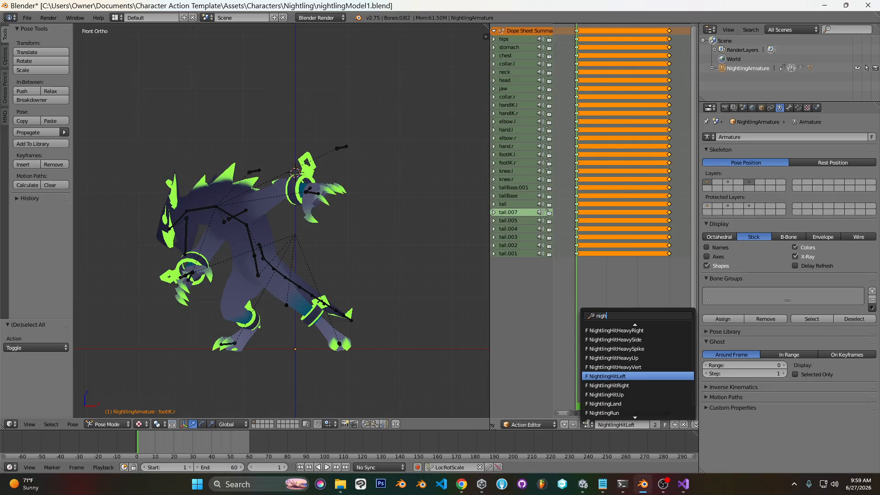
pyautogui.write('t id')
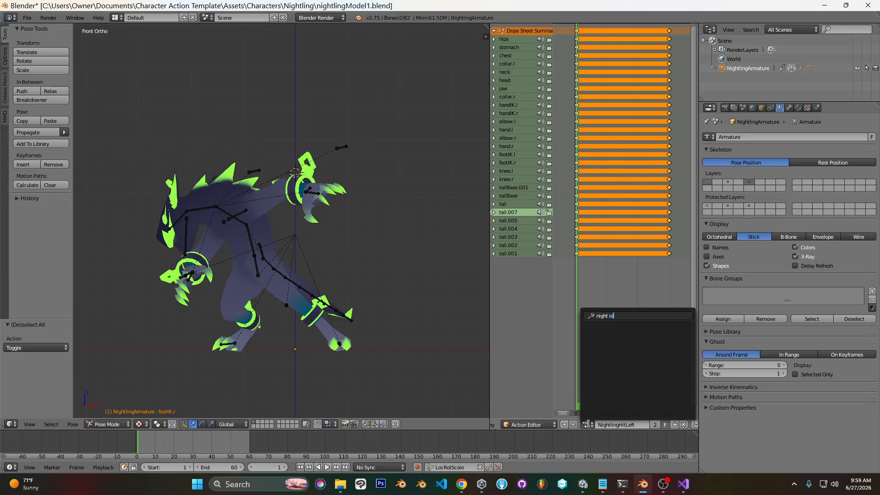
pyautogui.press('BackSpace')
pyautogui.press('BackSpace')
pyautogui.press('BackSpace')
pyautogui.press('BackSpace')
pyautogui.write('idl')
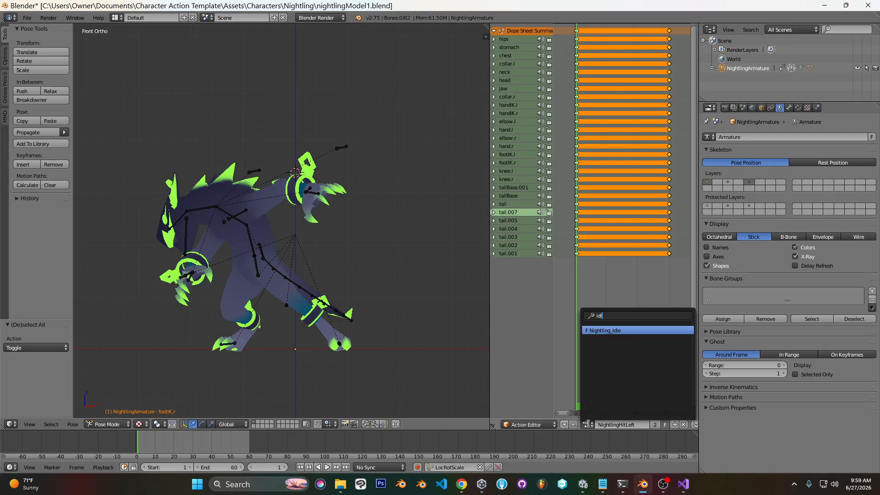
pyautogui.click(620, 331)
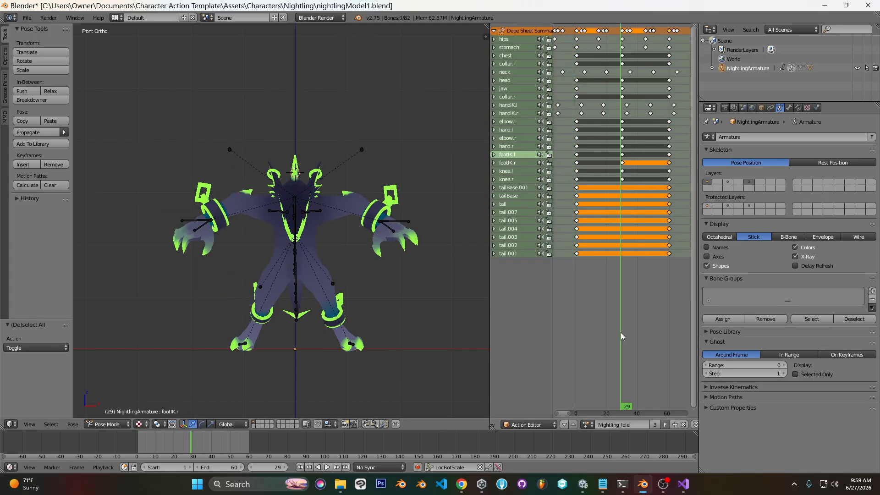
pyautogui.click(577, 155)
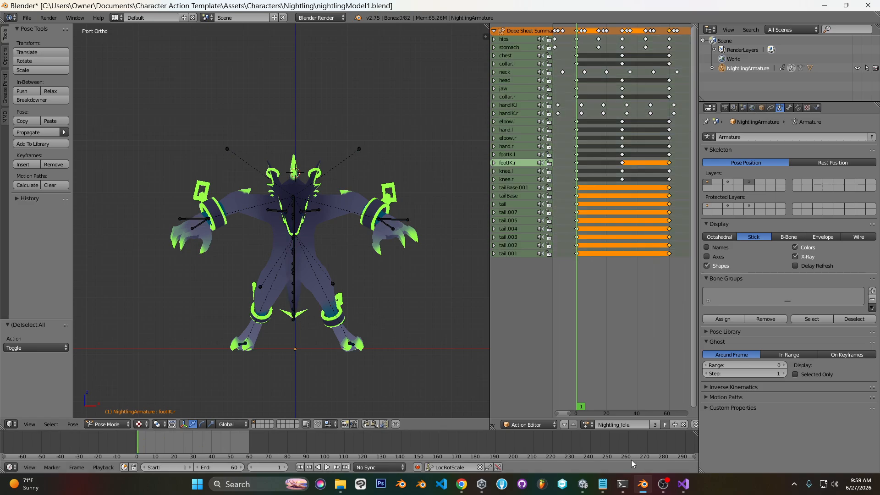
# Load the NightlingHitLeft action back onto the armature.
pyautogui.click(587, 425)
pyautogui.write('hit')
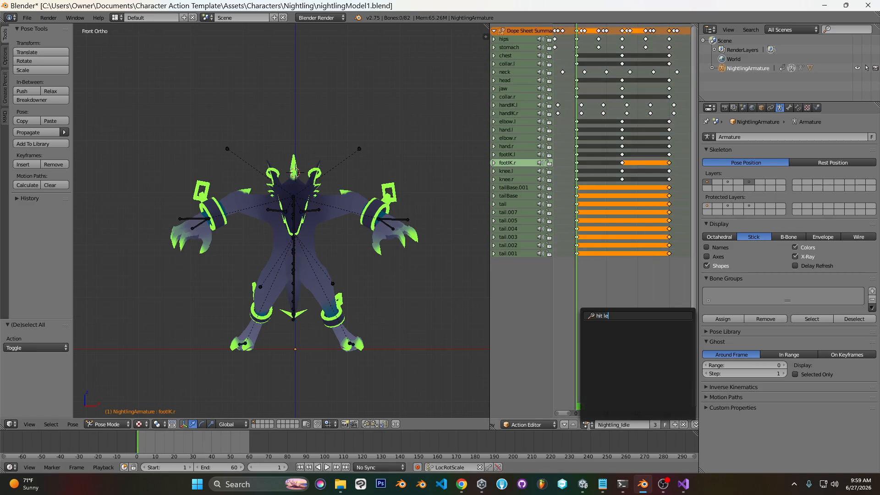
pyautogui.write('lef')
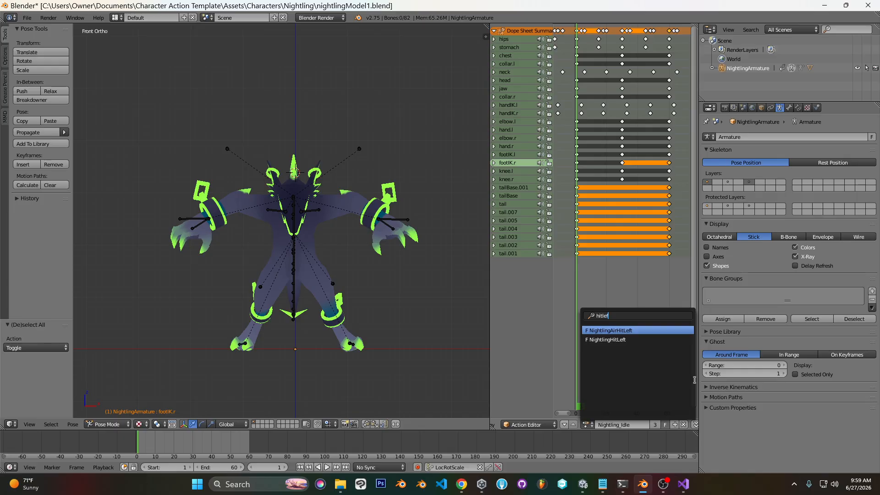
pyautogui.click(608, 339)
pyautogui.click(609, 341)
# Paste the copied idle pose onto all bones at frame 60 of NightlingHitLeft and keyframe it.
pyautogui.moveTo(579, 147); pyautogui.dragTo(669, 146)
pyautogui.press('a')
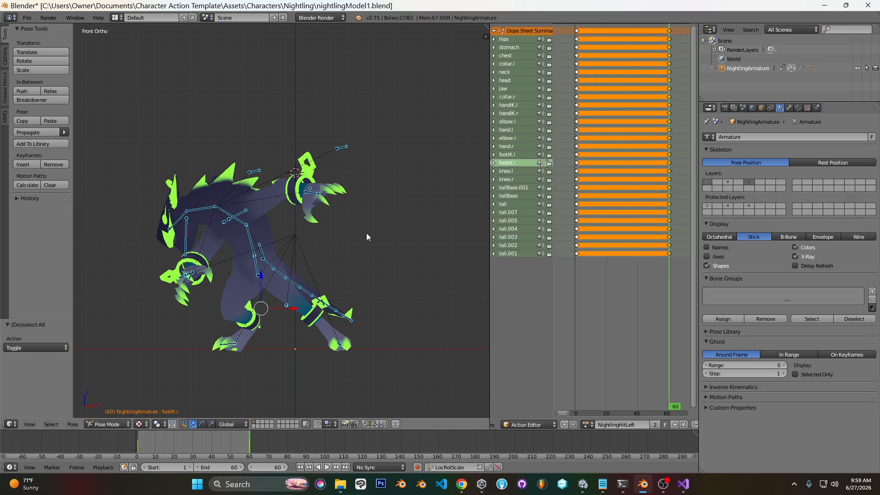
pyautogui.hotkey('ctrl', 'v')
pyautogui.press('i')
pyautogui.press('a')
# Compare the hit pose at frame 1 with the pose at frame 60 from the front.
pyautogui.moveTo(367, 237); pyautogui.dragTo(321, 250, button='middle')
pyautogui.moveTo(669, 151); pyautogui.dragTo(577, 163)
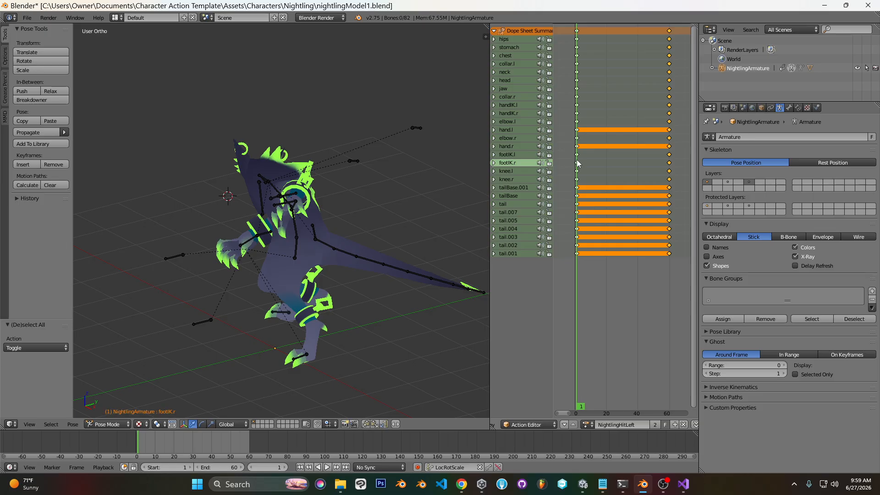
pyautogui.press('KP_1')
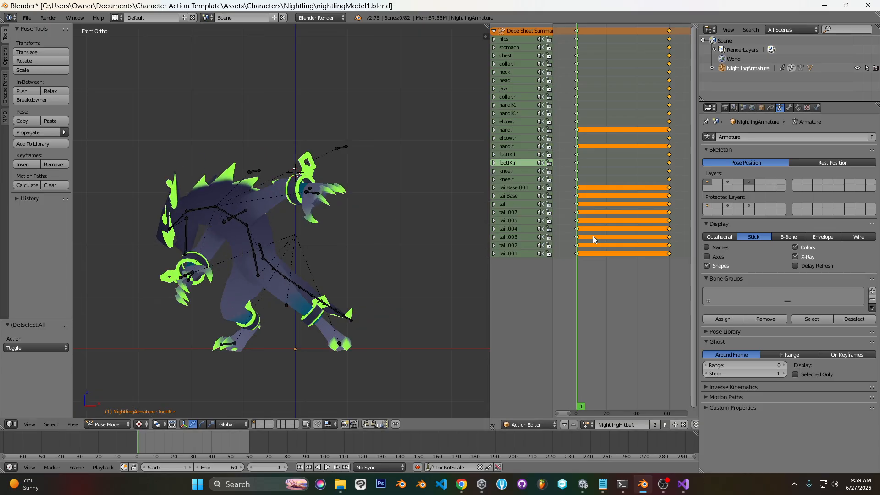
pyautogui.moveTo(576, 211); pyautogui.dragTo(669, 210)
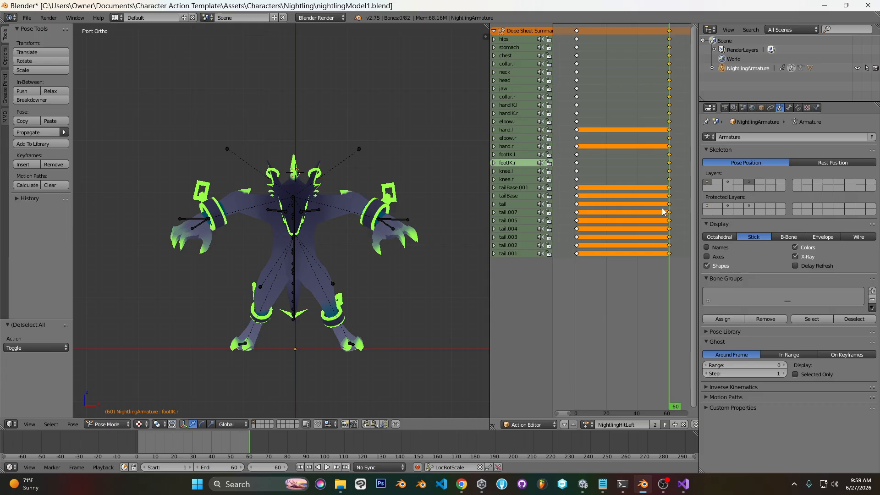
# Trackball-rotate the stomach bone by about -13.8° and -42.4° in the front view at frame 60.
pyautogui.moveTo(367, 254); pyautogui.dragTo(300, 243, button='middle')
pyautogui.rightClick(297, 241)
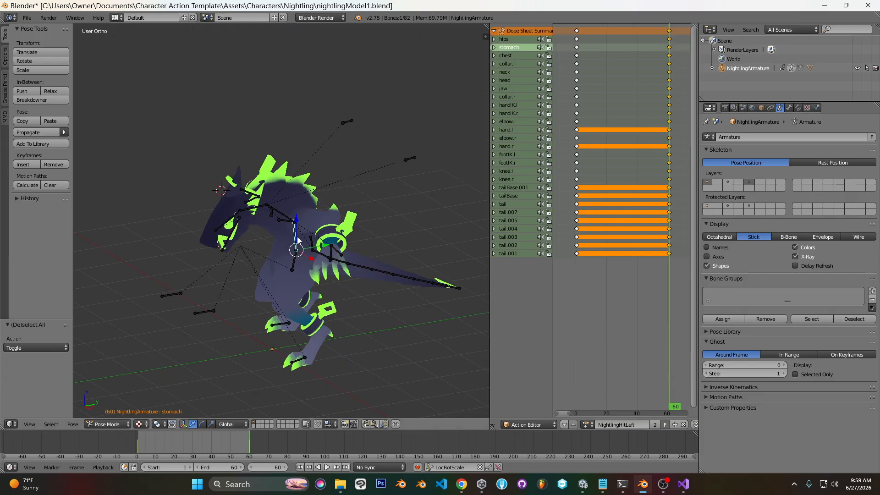
pyautogui.press('KP_1')
pyautogui.press('r')
pyautogui.press('r')
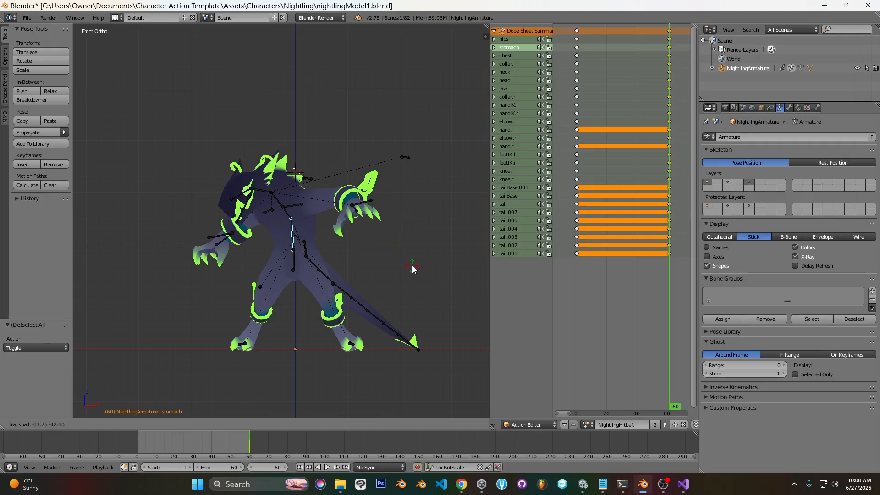
pyautogui.click(412, 265)
# Trackball-rotate the chest bone by about -6.3° and -22.3°.
pyautogui.rightClick(275, 196)
pyautogui.press('r')
pyautogui.press('r')
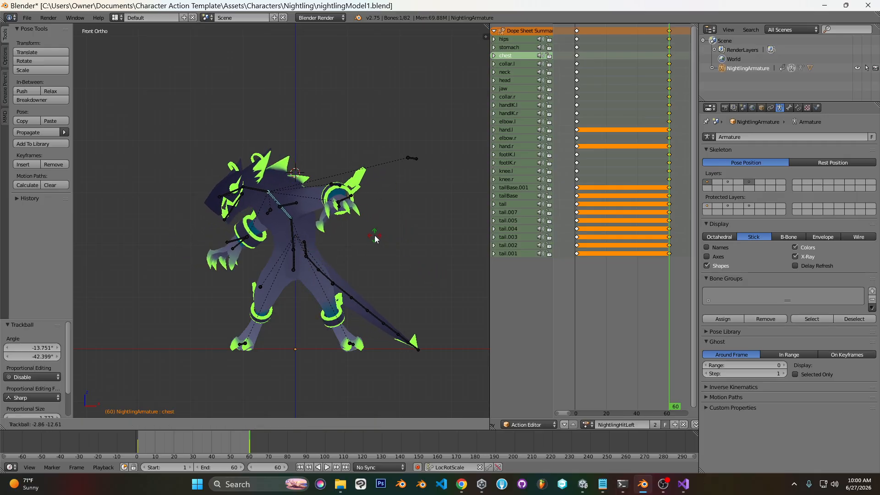
pyautogui.click(316, 208)
# Rotate the neck bone by about 33° around its local X axis.
pyautogui.rightClick(254, 193)
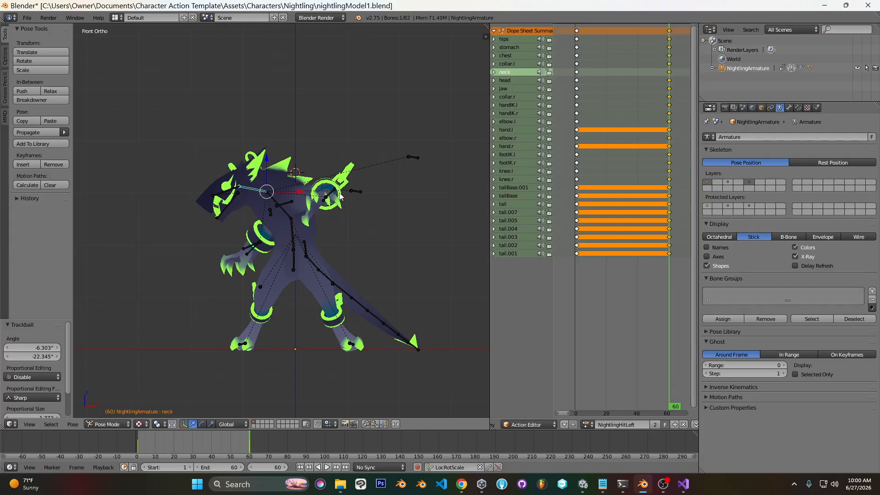
pyautogui.press('r')
pyautogui.press('x')
pyautogui.press('x')
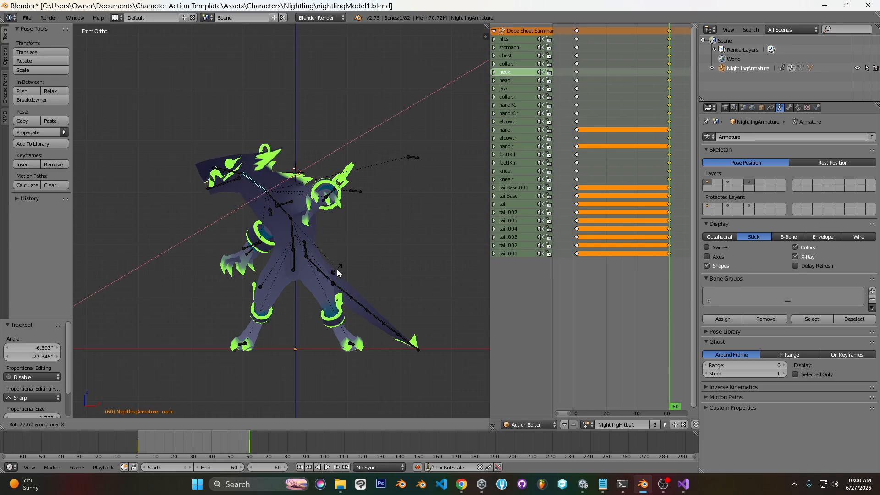
pyautogui.click(336, 283)
# Rotate the head bone by about 13.4° around its local X axis, plus about -13.8° in the front view.
pyautogui.rightClick(238, 171)
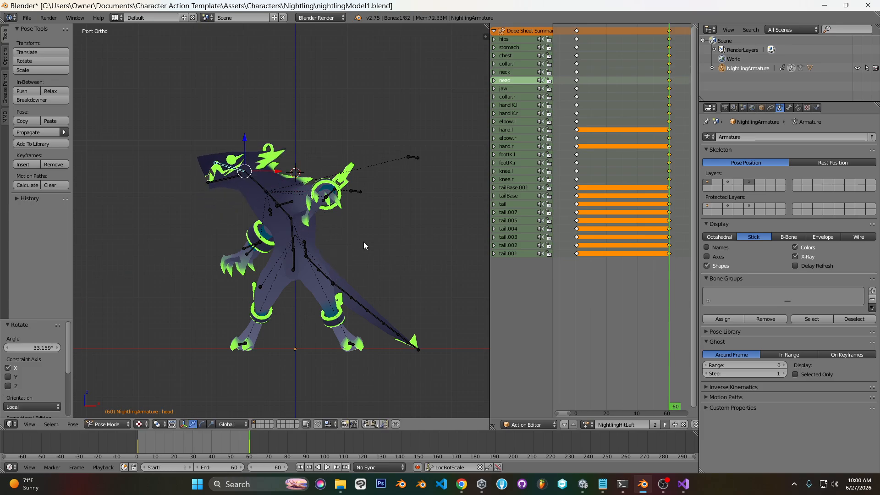
pyautogui.press('r')
pyautogui.press('x')
pyautogui.press('x')
pyautogui.click(351, 274)
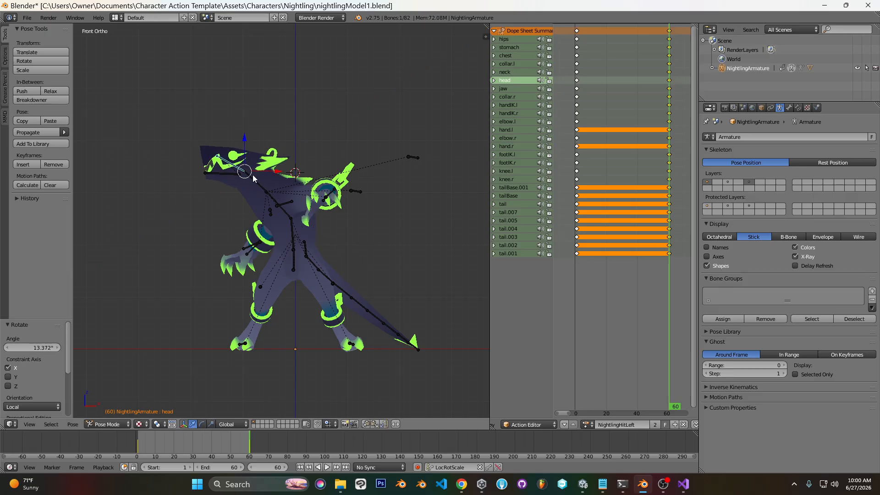
pyautogui.press('r')
pyautogui.click(332, 187)
# Trackball-rotate the neck bone by about -24° and turn the head bone further with a second trackball rotation.
pyautogui.rightClick(259, 183)
pyautogui.press('r')
pyautogui.press('r')
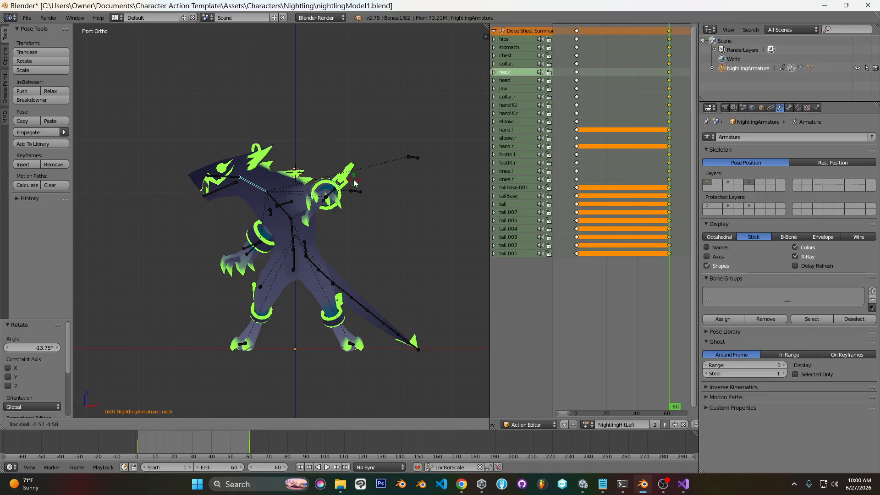
pyautogui.click(341, 182)
pyautogui.rightClick(212, 183)
pyautogui.press('r')
pyautogui.press('r')
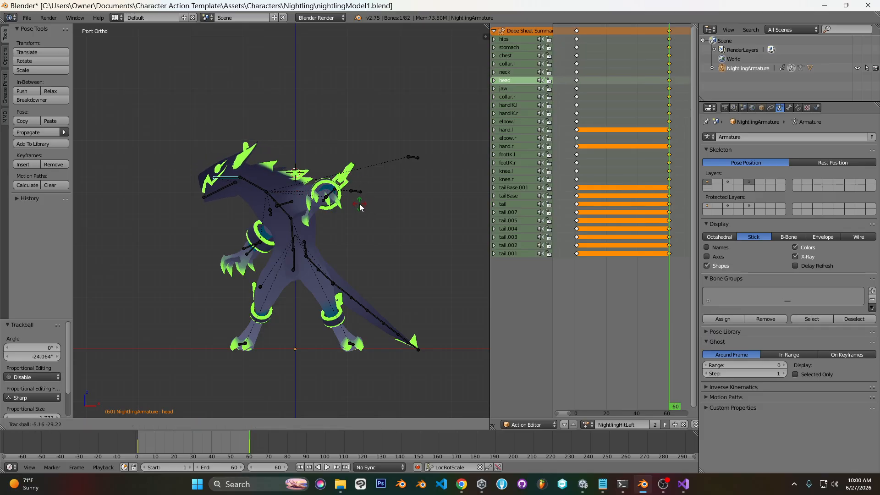
pyautogui.click(352, 202)
# Move the left hand's IK bone by about 0.11 on X, -0.04 on Y and 0.09 on Z.
pyautogui.moveTo(352, 202); pyautogui.dragTo(374, 218, button='middle')
pyautogui.rightClick(374, 206)
pyautogui.press('g')
pyautogui.click(388, 193)
# Move the right hand's IK bone about -0.18 on X and -1.91 on Y, and the right elbow target about -2.93 on X and -0.33 on Y.
pyautogui.moveTo(208, 241); pyautogui.dragTo(263, 302, button='middle')
pyautogui.rightClick(214, 305)
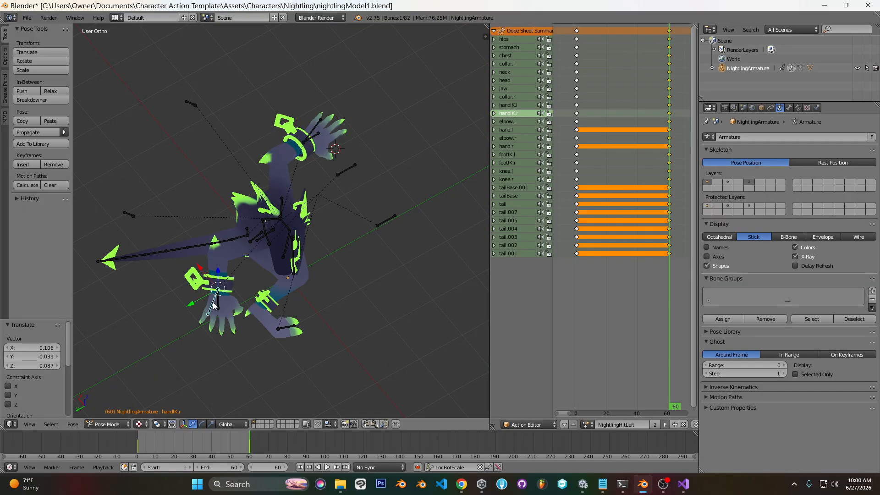
pyautogui.press('KP_7')
pyautogui.press('g')
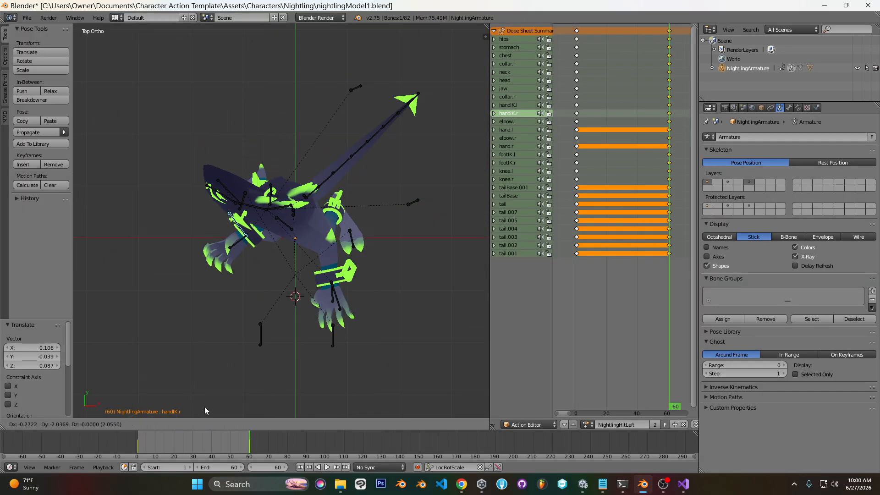
pyautogui.click(207, 401)
pyautogui.moveTo(208, 357); pyautogui.dragTo(319, 194, button='middle')
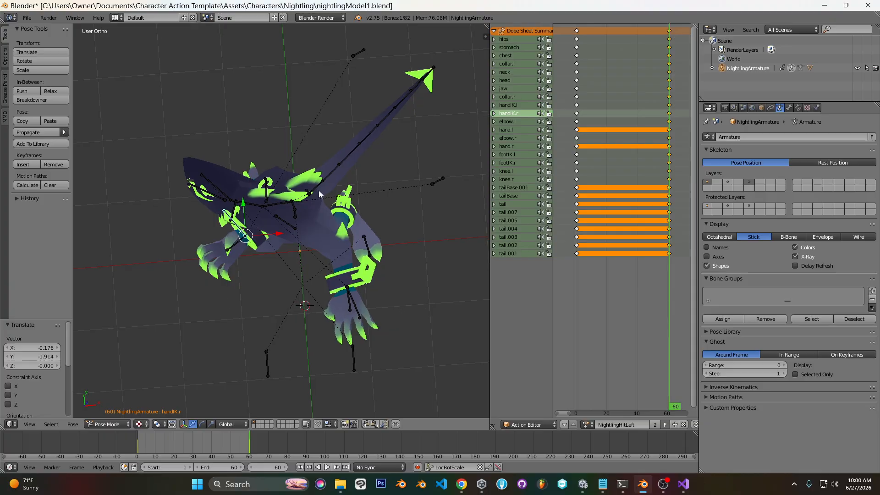
pyautogui.rightClick(363, 52)
pyautogui.press('g')
pyautogui.click(180, 86)
# Rotate the right collar bone by about -40.8° in the top view.
pyautogui.moveTo(221, 192); pyautogui.dragTo(323, 227, button='middle')
pyautogui.rightClick(324, 228)
pyautogui.press('KP_7')
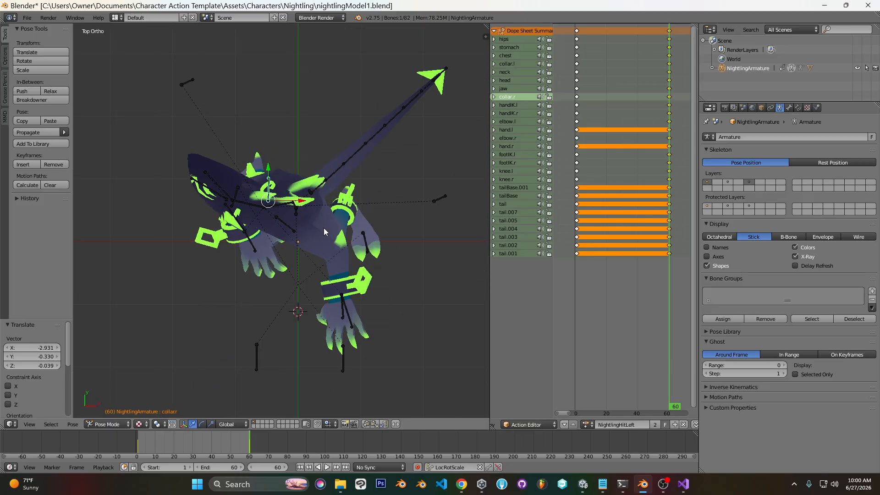
pyautogui.press('r')
pyautogui.click(254, 249)
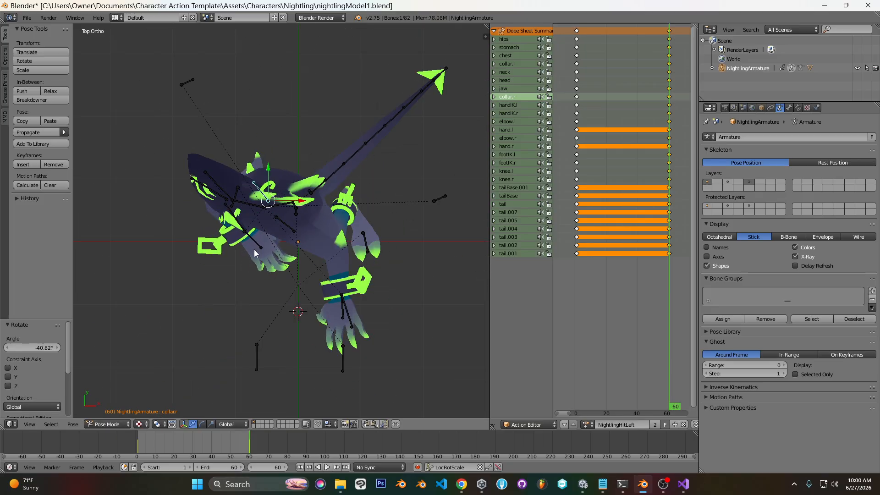
# Move the right hand's IK bone about -0.41 on Y in the top view, plus about -0.12 on X and 0.12 on Z in the front view.
pyautogui.rightClick(254, 250)
pyautogui.moveTo(254, 249); pyautogui.dragTo(239, 251, button='middle')
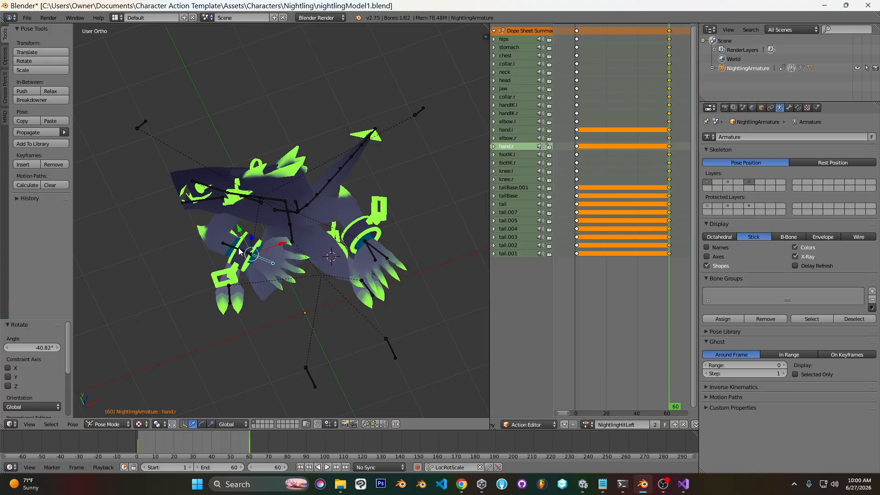
pyautogui.rightClick(239, 250)
pyautogui.press('KP_7')
pyautogui.press('g')
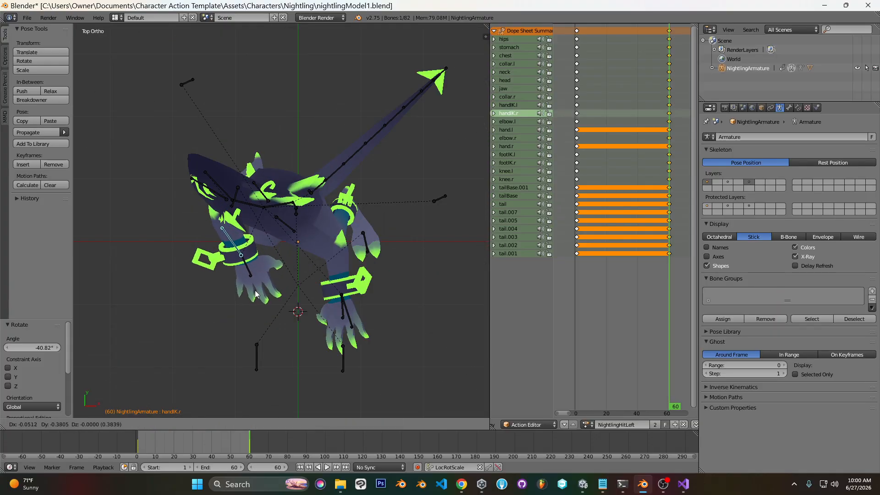
pyautogui.click(255, 294)
pyautogui.press('KP_1')
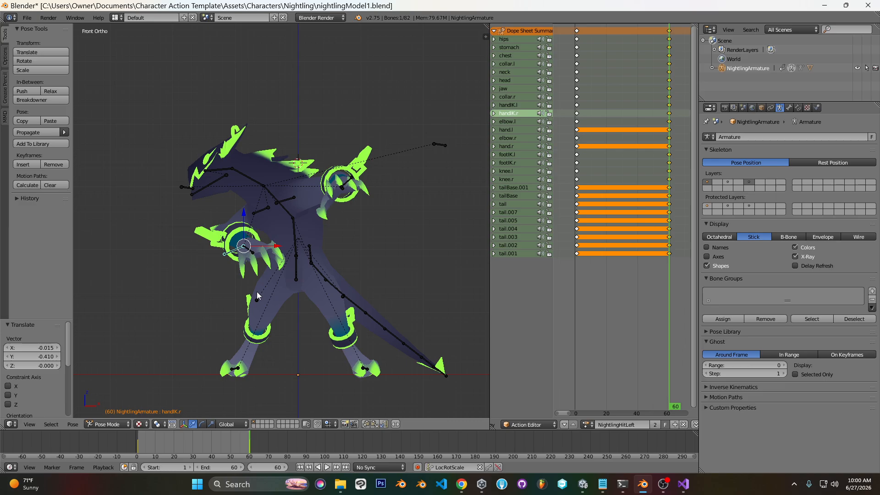
pyautogui.press('g')
pyautogui.click(275, 271)
# Lower the right elbow target by about 1.2 on Z and shift it about -0.2 on X.
pyautogui.rightClick(185, 190)
pyautogui.press('g')
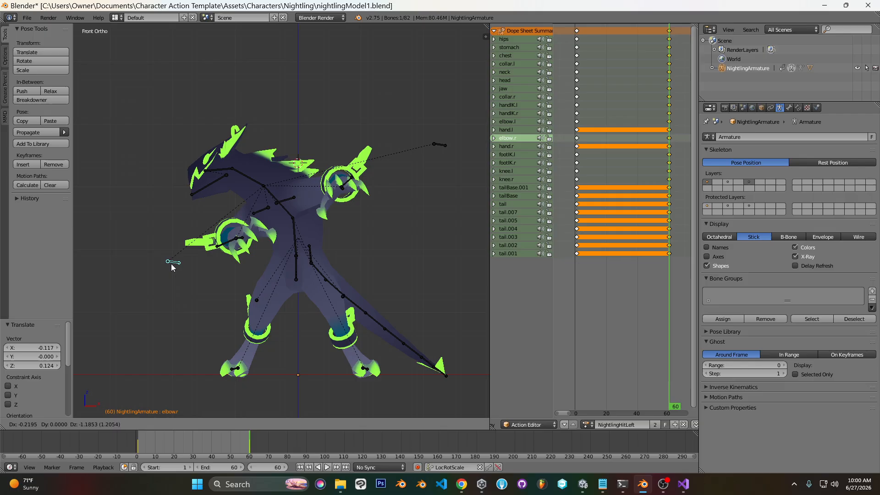
pyautogui.click(170, 259)
# Adjust the left collar bone by moving it about 0.10 on X and 0.02 on Y in the top view.
pyautogui.moveTo(169, 257); pyautogui.dragTo(288, 257, button='middle')
pyautogui.rightClick(289, 211)
pyautogui.moveTo(289, 212); pyautogui.dragTo(323, 256, button='middle')
pyautogui.press('KP_7')
pyautogui.press('g')
pyautogui.click(420, 275)
pyautogui.moveTo(420, 274); pyautogui.dragTo(401, 173, button='middle')
pyautogui.press('KP_1')
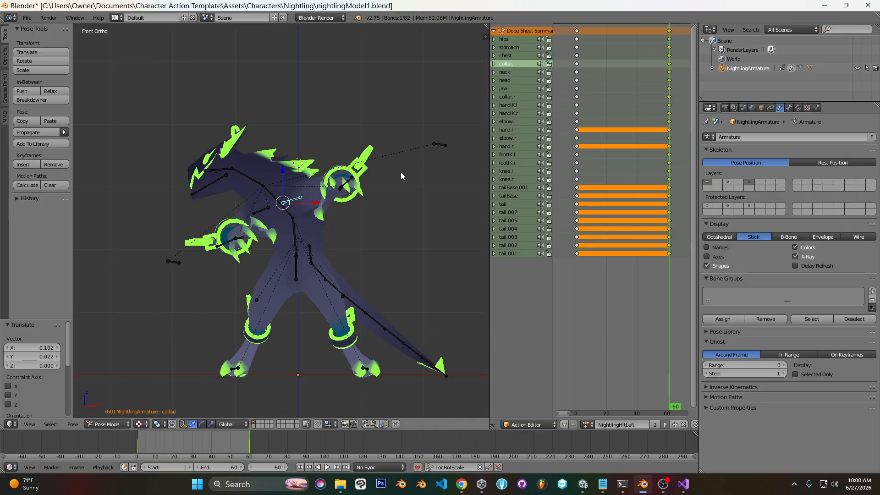
# Rotate the hips bone in several passes to tilt the body, and move it about -0.42 on X and -0.05 on Z.
pyautogui.rightClick(298, 270)
pyautogui.press('r')
pyautogui.press('r')
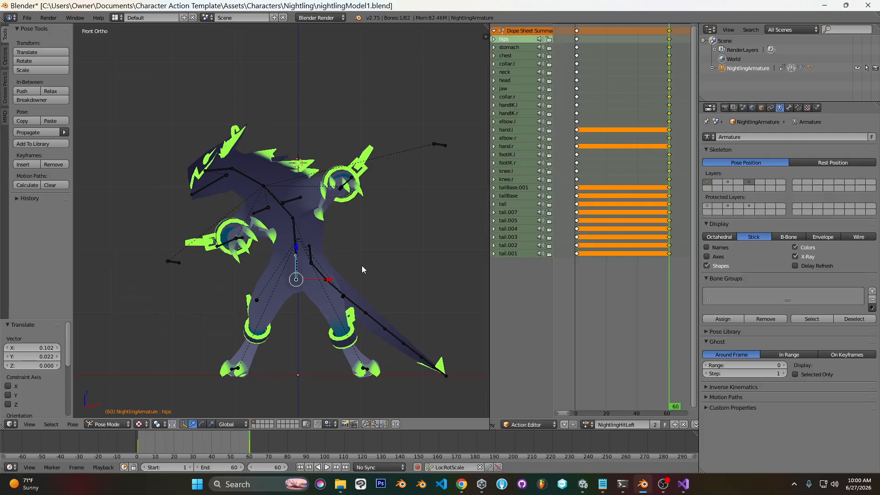
pyautogui.click(359, 240)
pyautogui.press('r')
pyautogui.click(355, 238)
pyautogui.press('r')
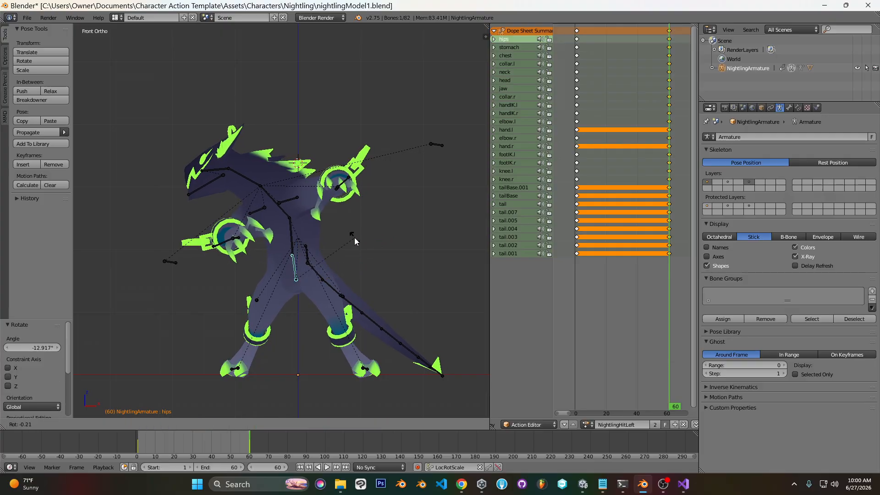
pyautogui.press('r')
pyautogui.click(346, 240)
pyautogui.press('r')
pyautogui.click(344, 229)
pyautogui.press('g')
pyautogui.click(316, 230)
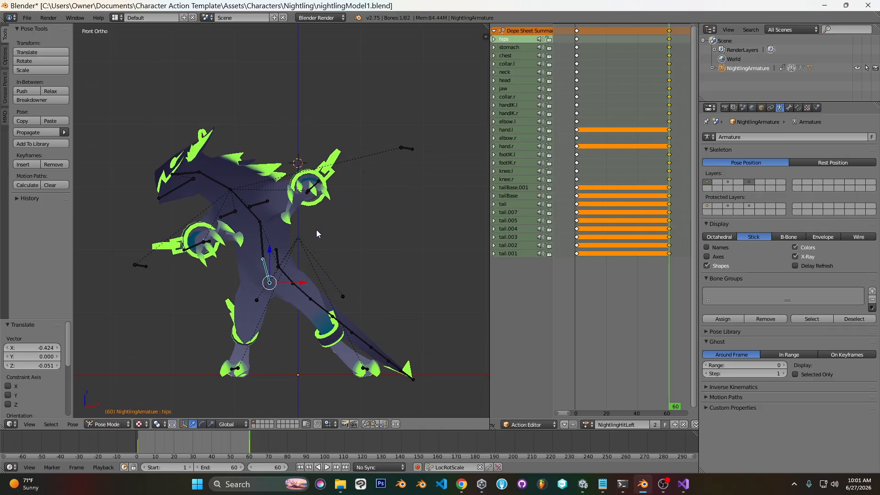
# Rotate the stomach bone by about -16.3° in the front view.
pyautogui.rightClick(268, 243)
pyautogui.press('r')
pyautogui.rightClick(356, 211)
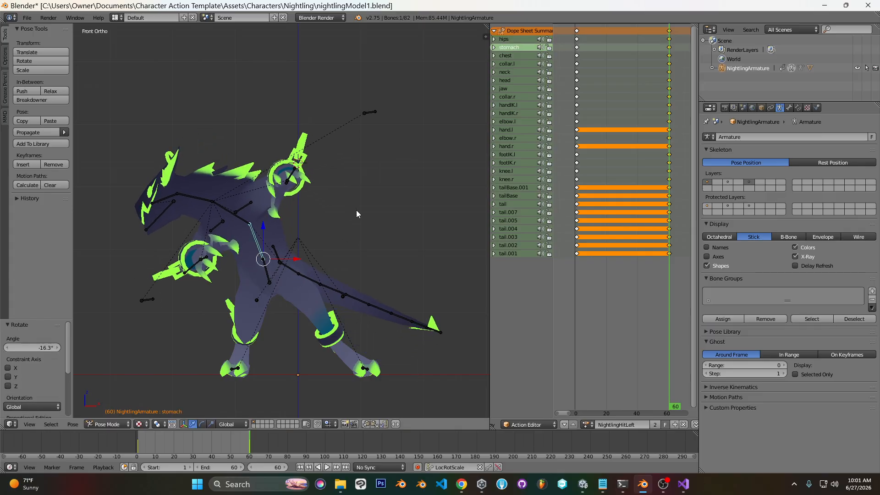
# Keyframe the current pose on all bones at frame 60 with the LocRotScale keying set.
pyautogui.press('a')
pyautogui.moveTo(198, 218); pyautogui.dragTo(376, 235, button='middle')
pyautogui.press('KP_1')
pyautogui.press('a')
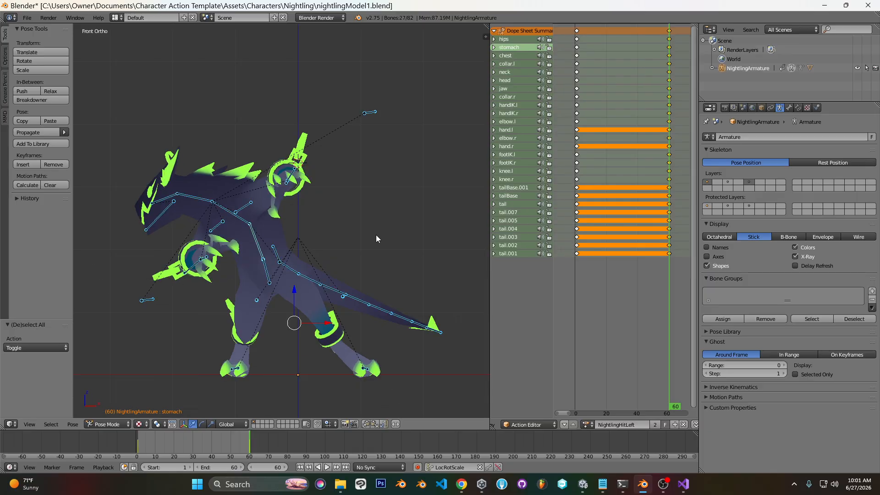
pyautogui.press('a')
pyautogui.press('a')
pyautogui.press('i')
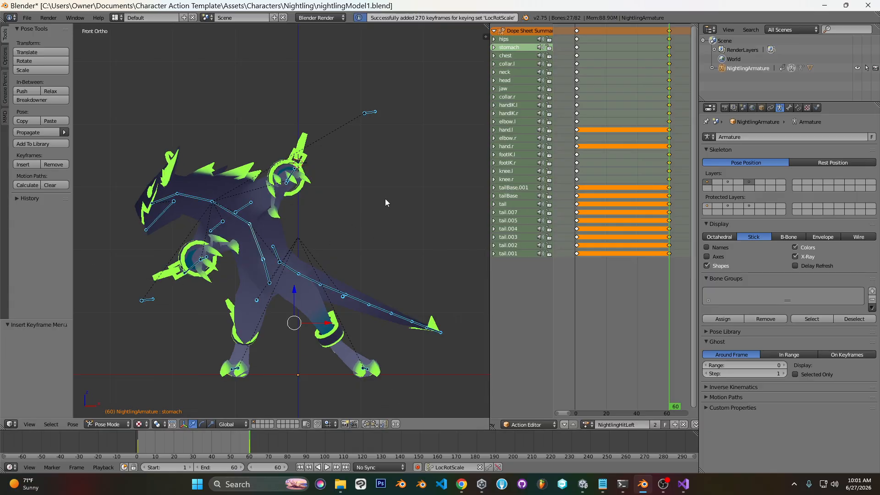
pyautogui.moveTo(669, 117); pyautogui.dragTo(670, 174)
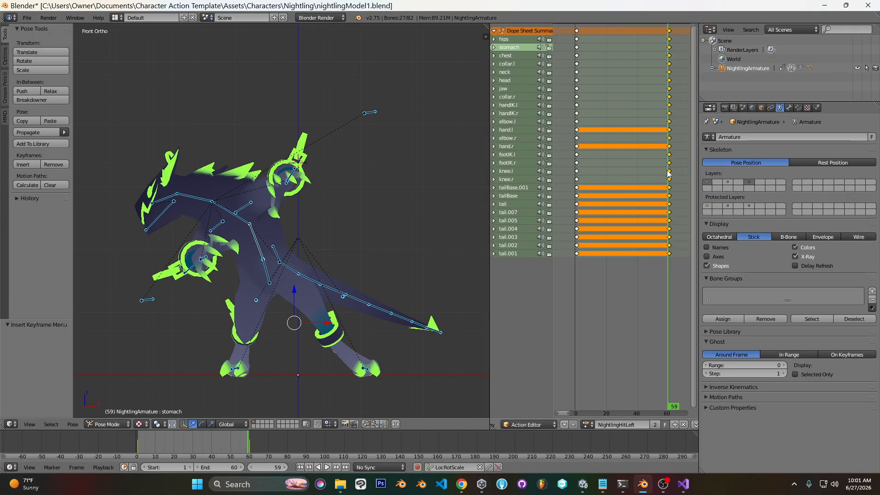
# Shift the hips and both foot IK bones together toward negative X in the front view and keyframe them at frame 60.
pyautogui.rightClick(270, 277)
pyautogui.keyDown('shift'); pyautogui.rightClick(240, 370); pyautogui.keyUp('shift')
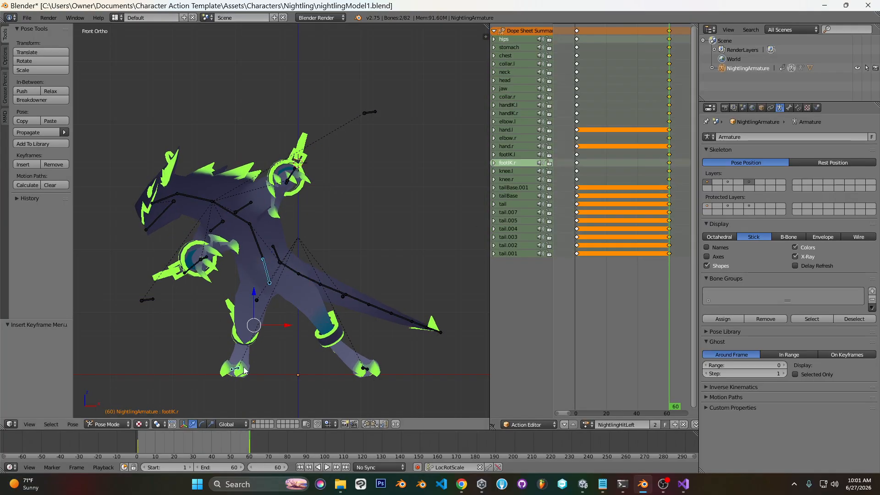
pyautogui.keyDown('shift'); pyautogui.rightClick(368, 369); pyautogui.keyUp('shift')
pyautogui.press('g')
pyautogui.press('x')
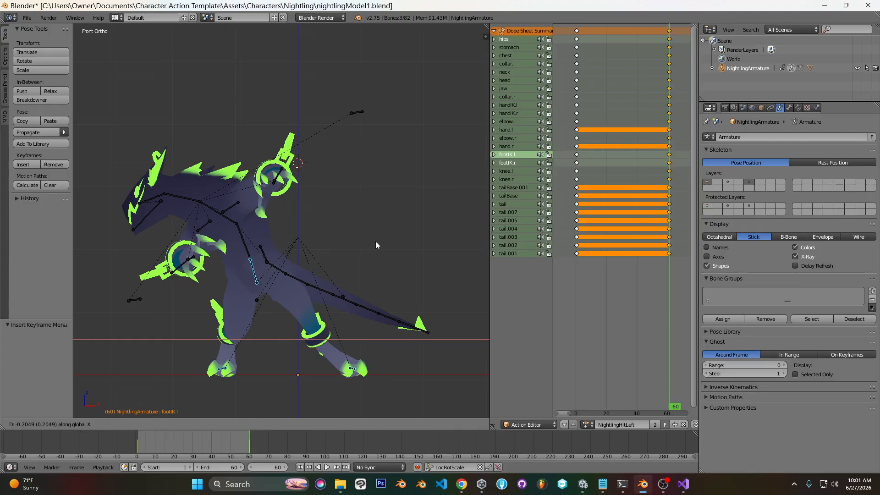
pyautogui.click(367, 242)
pyautogui.press('i')
pyautogui.moveTo(651, 154); pyautogui.dragTo(669, 156)
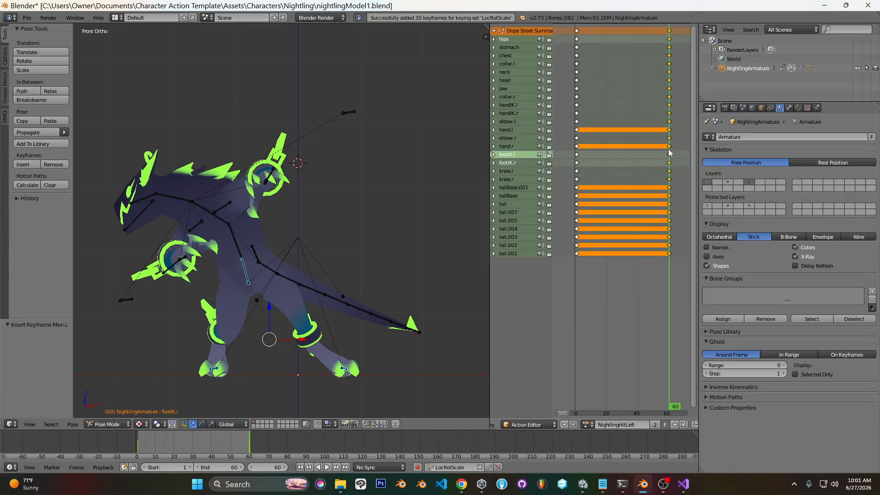
# Rotate the hips bone about its local Y axis.
pyautogui.moveTo(330, 280); pyautogui.dragTo(268, 287, button='middle')
pyautogui.rightClick(250, 268)
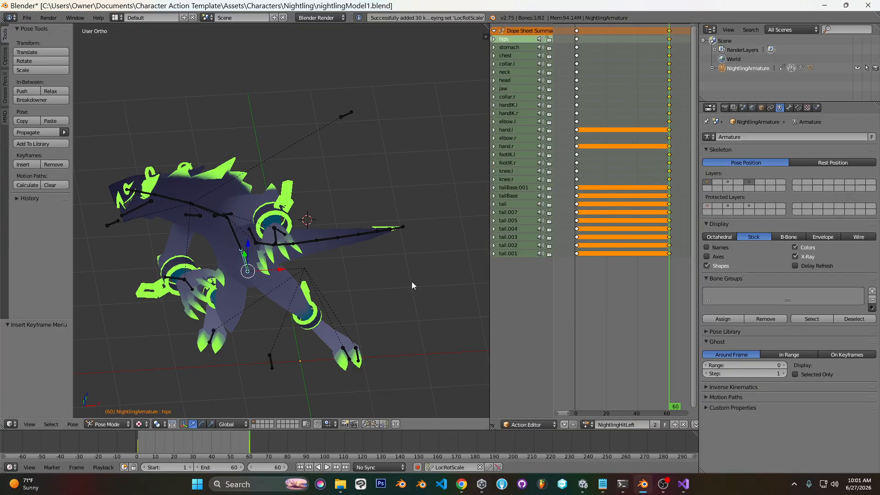
pyautogui.press('r')
pyautogui.press('y')
pyautogui.press('y')
pyautogui.click(380, 304)
# Move the right knee target about -1.89, 0.88, -0.24 and the left knee target about -1.88, 0.43, -0.69 on X, Y, Z.
pyautogui.moveTo(373, 308); pyautogui.dragTo(329, 341, button='middle')
pyautogui.rightClick(332, 347)
pyautogui.press('g')
pyautogui.click(218, 371)
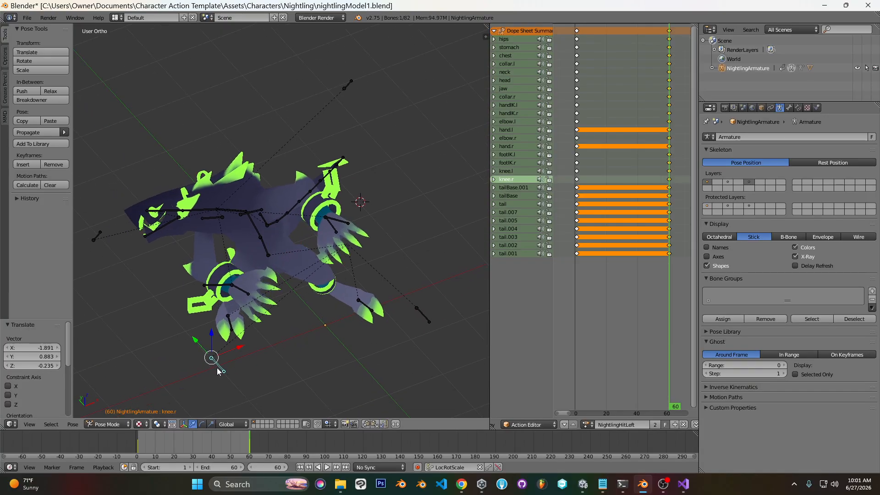
pyautogui.rightClick(426, 324)
pyautogui.press('g')
pyautogui.click(313, 382)
pyautogui.moveTo(356, 345); pyautogui.dragTo(381, 293, button='middle')
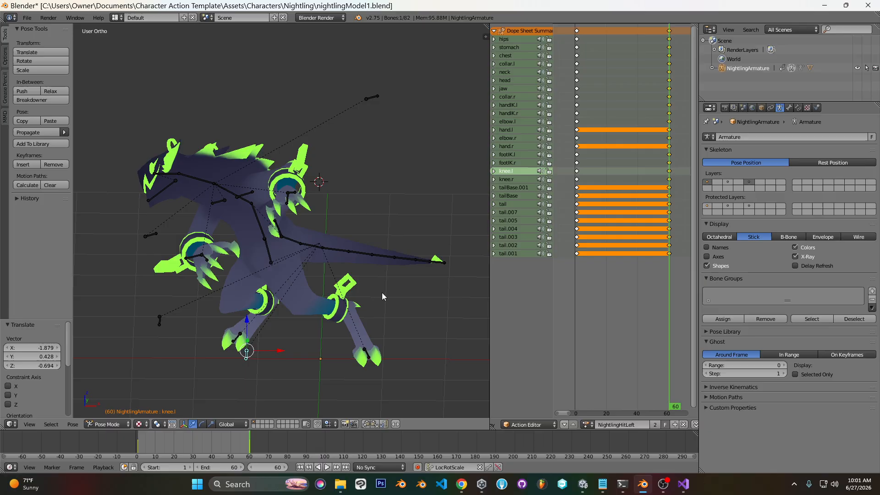
pyautogui.press('KP_3')
pyautogui.press('KP_1')
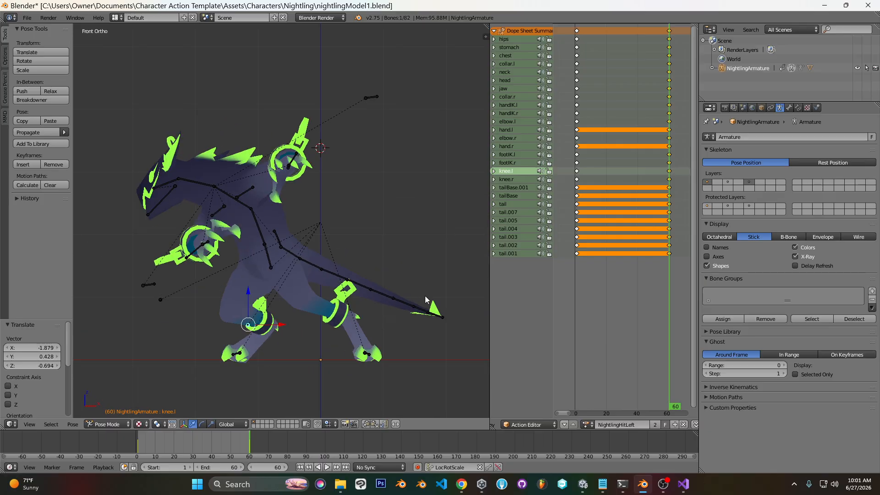
pyautogui.moveTo(325, 199); pyautogui.dragTo(356, 202, button='middle')
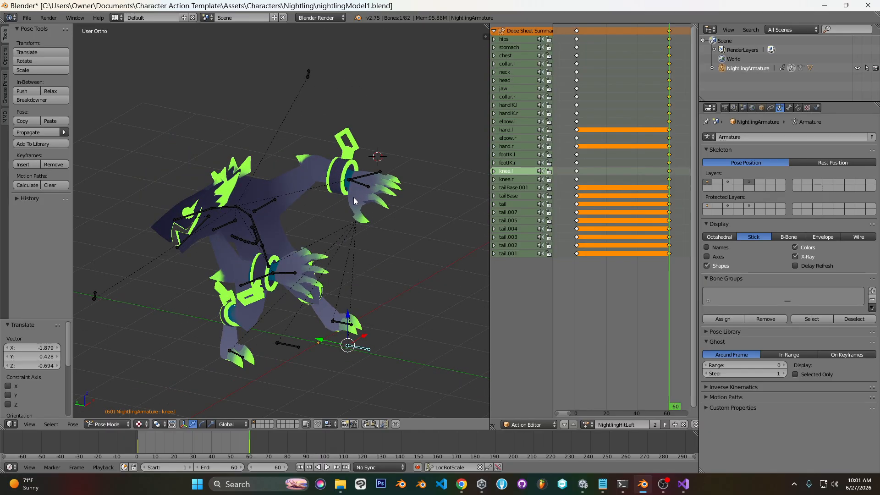
# Select every bone and keyframe the pose with the new knee positions at frame 60, leaving the bones deselected.
pyautogui.press('a')
pyautogui.press('a')
pyautogui.press('i')
pyautogui.press('a')
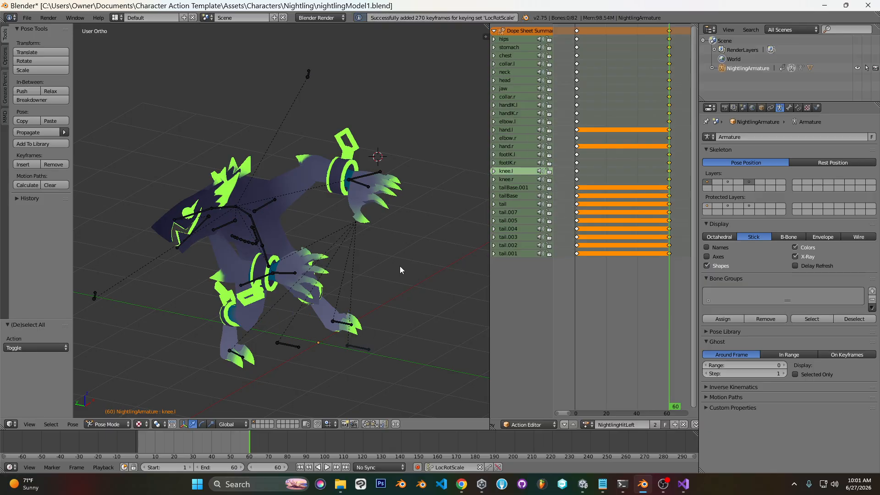
pyautogui.press('KP_1')
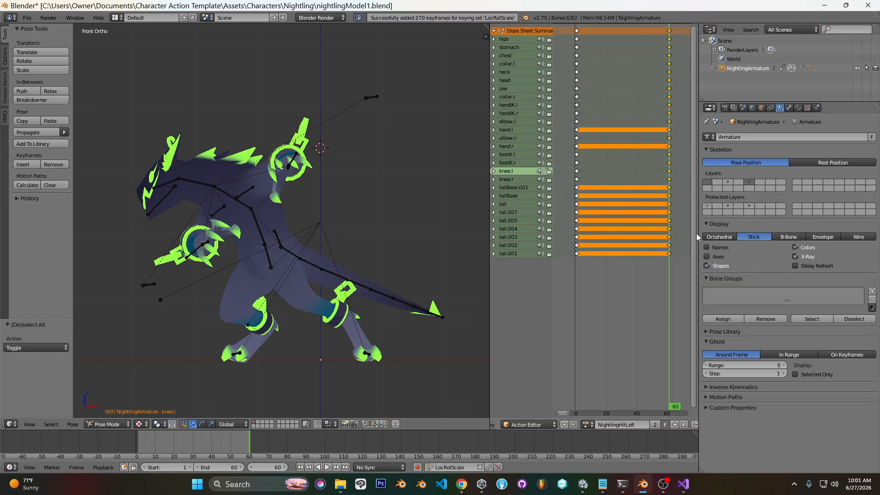
# Compare the start and end poses, and in the right view move the hips about 0.67 on Y and -0.04 on Z and rotate them about 7.3°.
pyautogui.moveTo(667, 185); pyautogui.dragTo(581, 179)
pyautogui.moveTo(247, 266); pyautogui.dragTo(351, 250, button='middle')
pyautogui.press('KP_1')
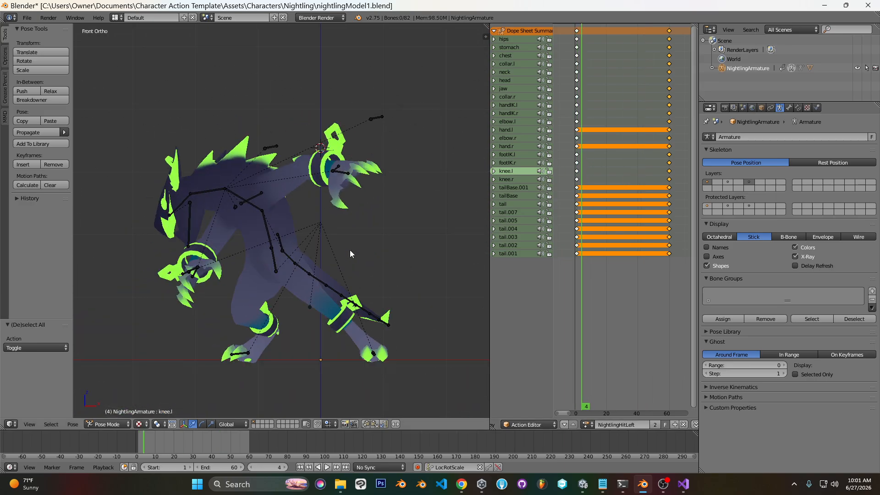
pyautogui.press('KP_7')
pyautogui.moveTo(596, 156); pyautogui.dragTo(668, 158)
pyautogui.press('KP_3')
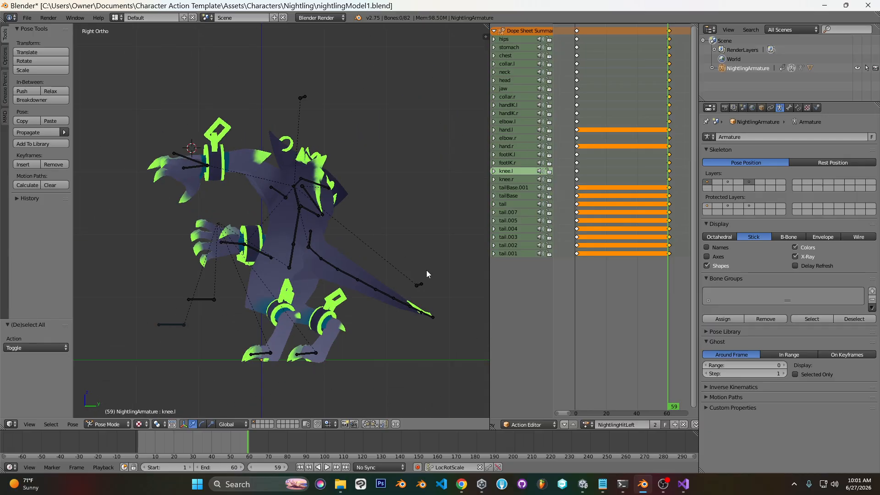
pyautogui.rightClick(293, 267)
pyautogui.press('g')
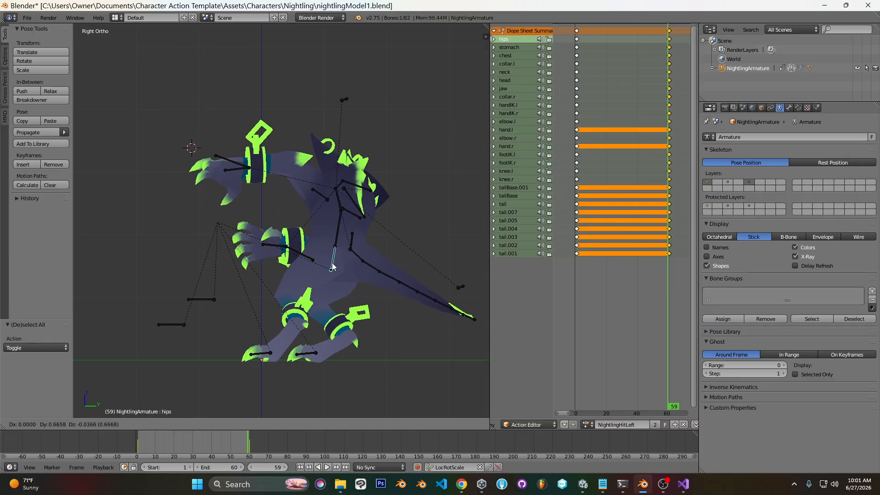
pyautogui.click(332, 267)
pyautogui.press('r')
pyautogui.click(378, 252)
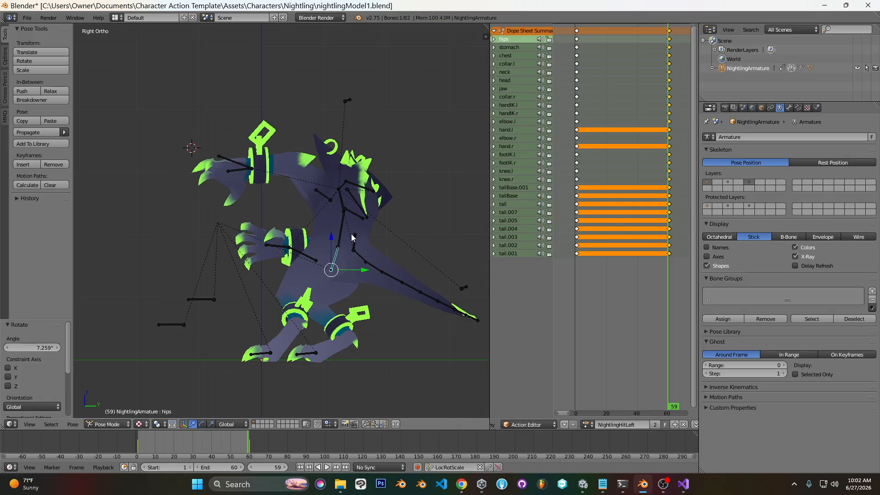
# Rotate the stomach bone by about 11.2° and rotate the chest bone the same way in the right view.
pyautogui.rightClick(345, 230)
pyautogui.press('r')
pyautogui.click(422, 258)
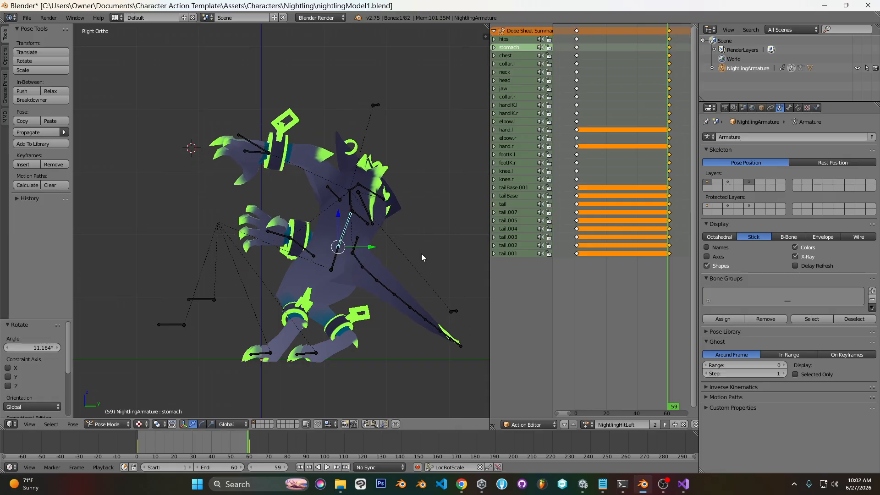
pyautogui.rightClick(352, 202)
pyautogui.press('r')
pyautogui.click(388, 233)
pyautogui.press('a')
# Transfer the adjusted full-body pose from frame 59 to frame 60 and keyframe all bones there.
pyautogui.moveTo(267, 243); pyautogui.dragTo(263, 284, button='middle')
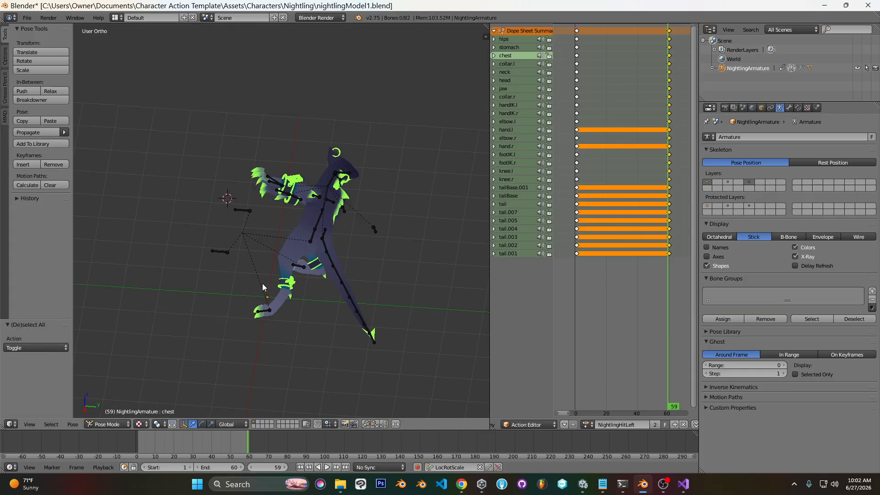
pyautogui.press('a')
pyautogui.press('i')
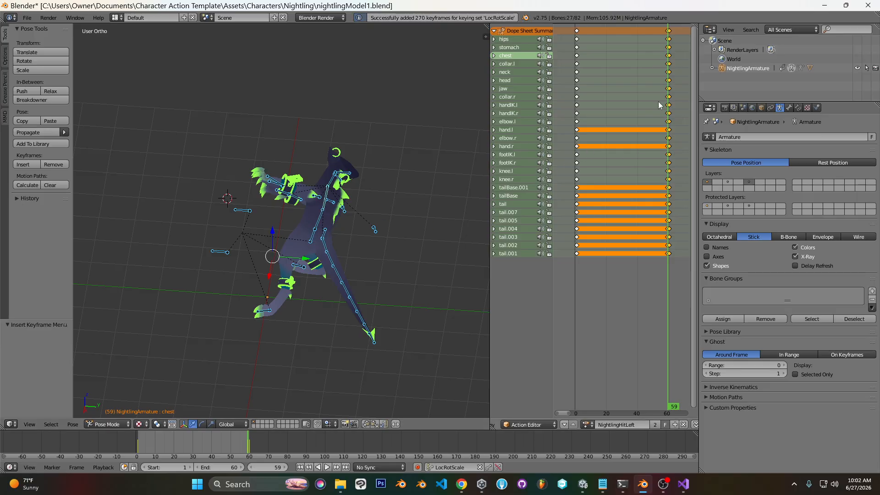
pyautogui.press('a')
pyautogui.press('a')
pyautogui.moveTo(673, 138); pyautogui.dragTo(670, 138)
pyautogui.hotkey('ctrl', 'v')
pyautogui.press('i')
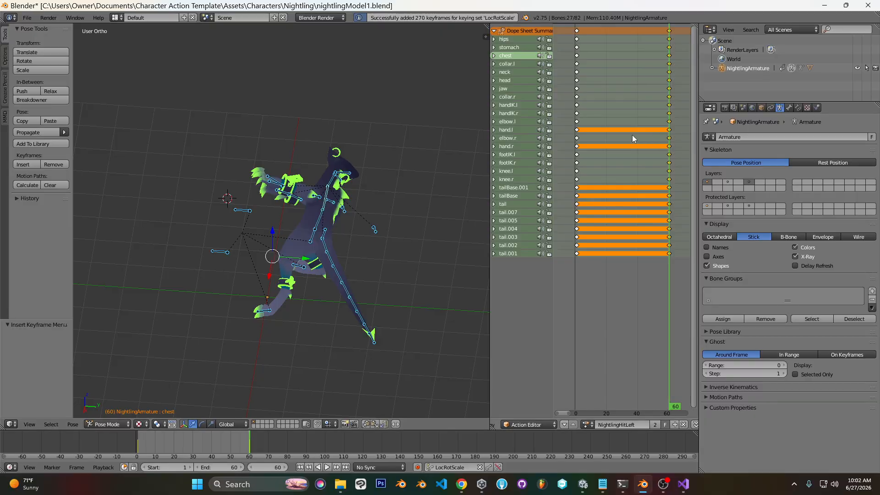
pyautogui.moveTo(577, 139); pyautogui.dragTo(579, 141)
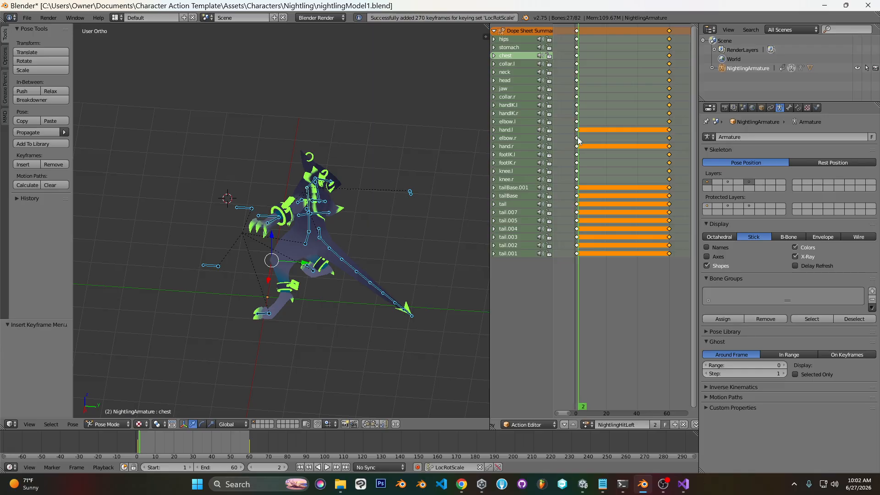
pyautogui.press('a')
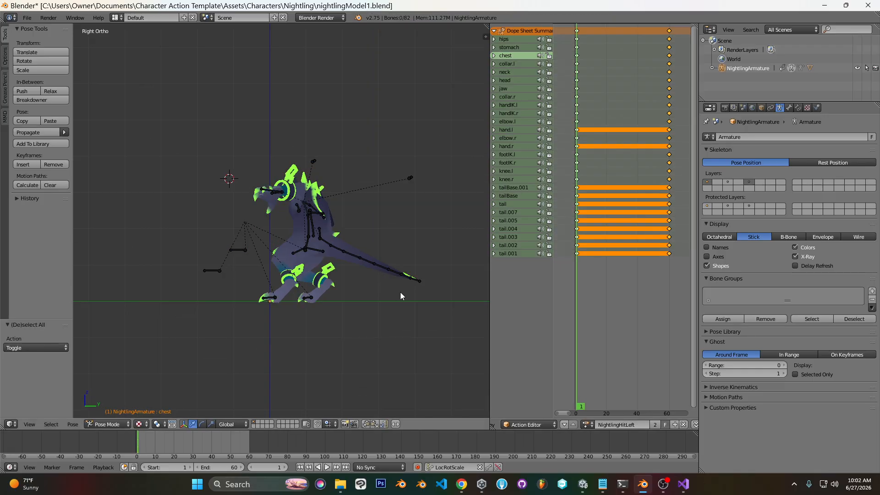
pyautogui.press('KP_1')
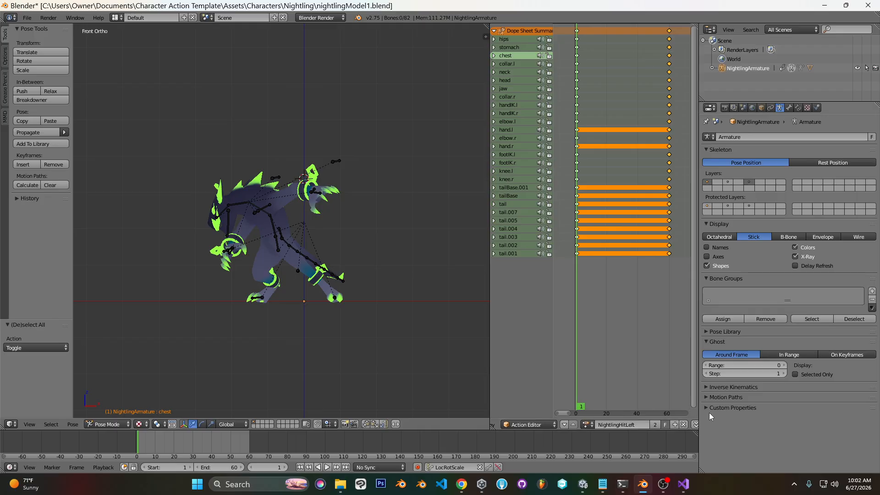
pyautogui.click(663, 485)
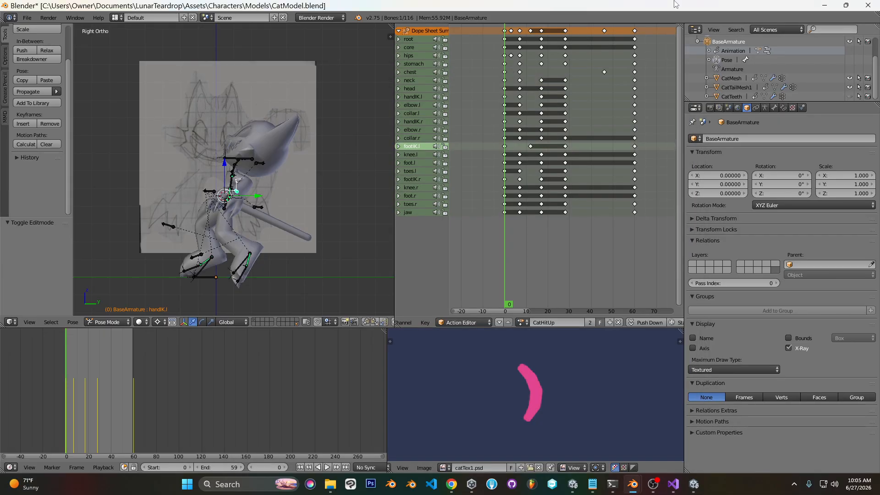
# Turn off the background images in the 3D view of CatModel.blend.
pyautogui.moveTo(218, 185); pyautogui.dragTo(301, 198, button='middle')
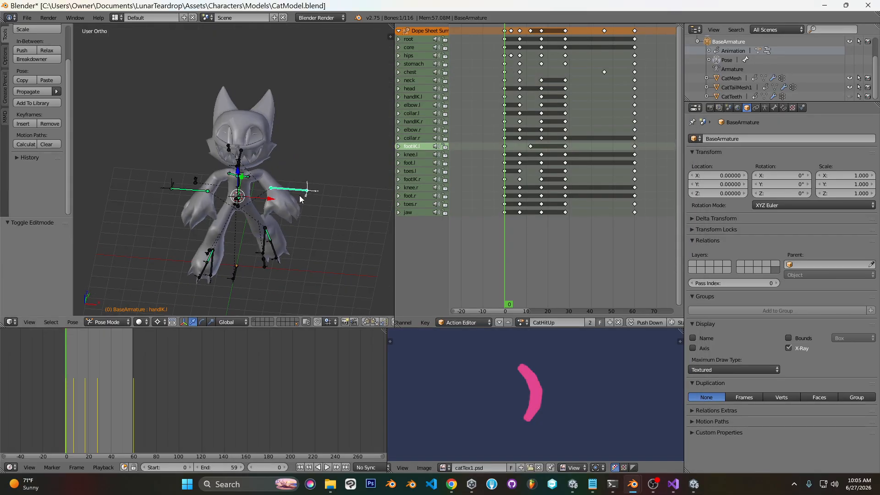
pyautogui.press('KP_1')
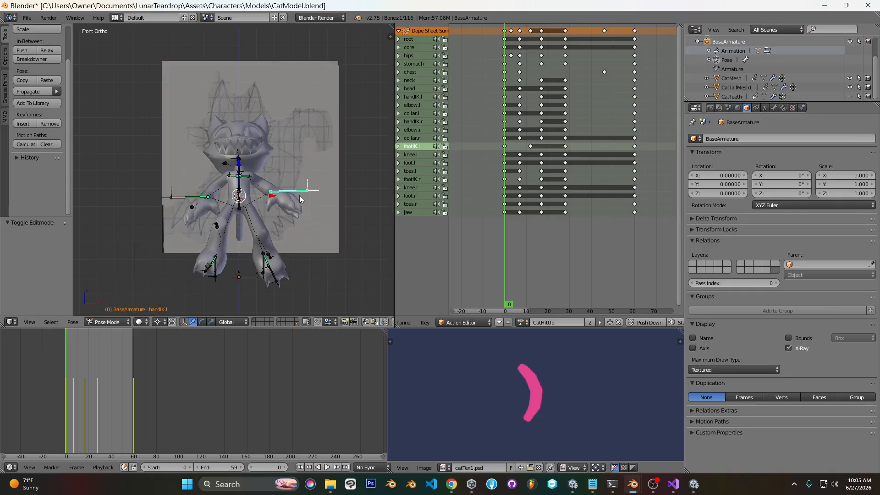
pyautogui.press('KP_3')
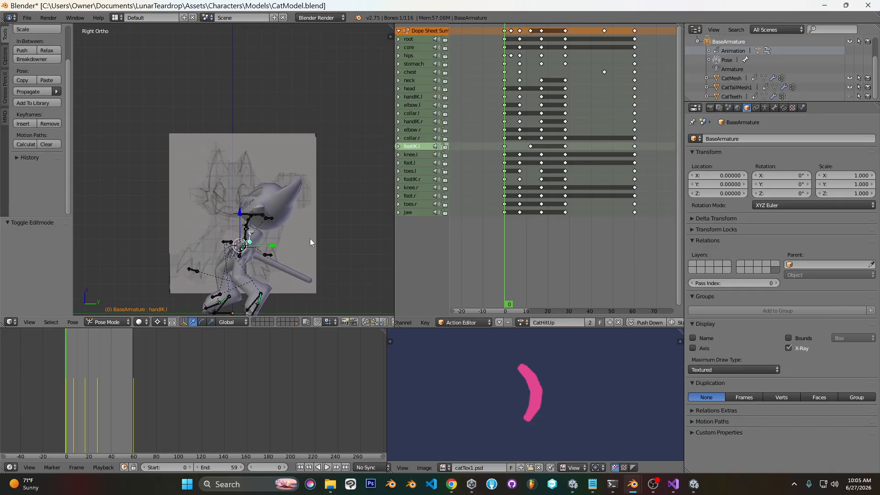
pyautogui.press('n')
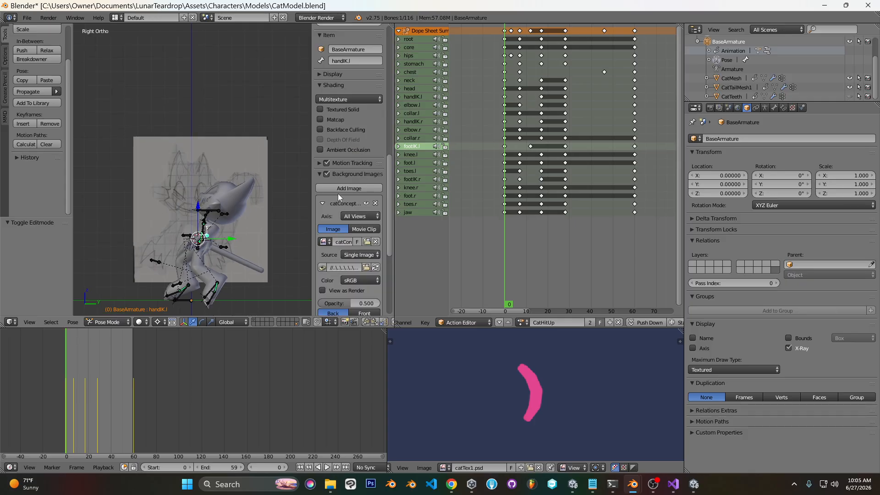
pyautogui.click(327, 174)
pyautogui.press('n')
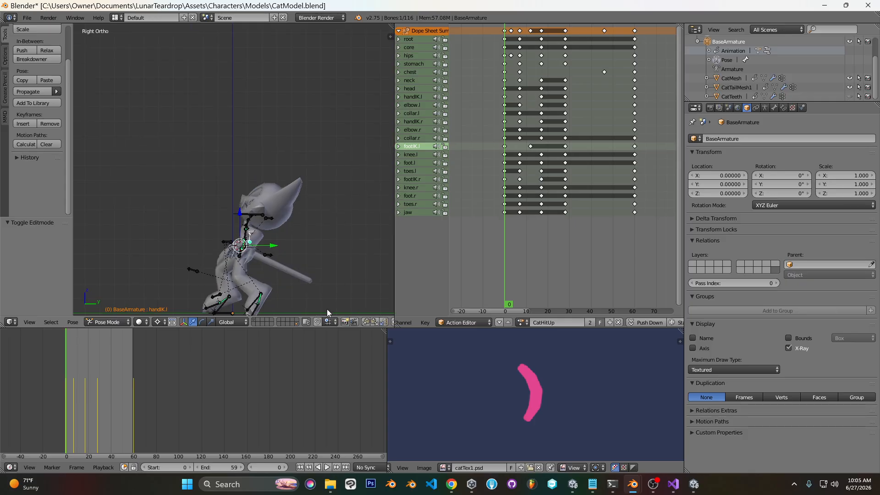
# Enlarge the 3D view by shifting its borders with the timeline and the dope sheet, keeping its header shown.
pyautogui.moveTo(328, 315); pyautogui.dragTo(335, 341)
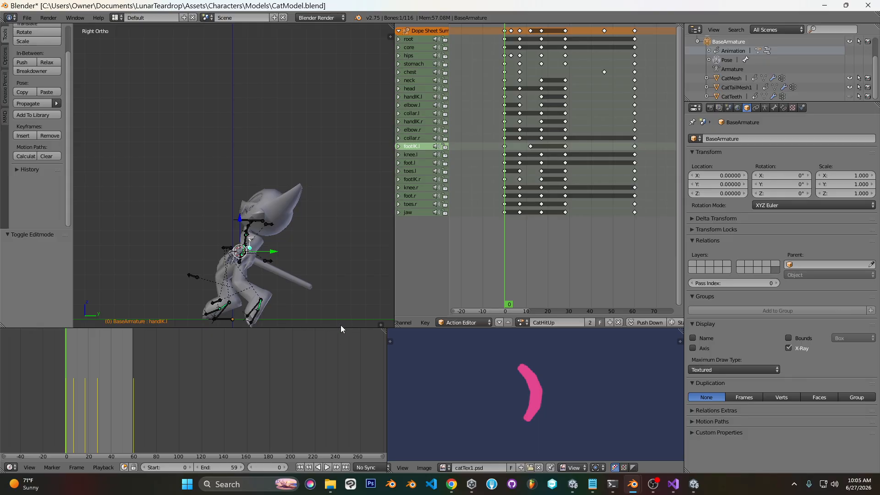
pyautogui.click(381, 325)
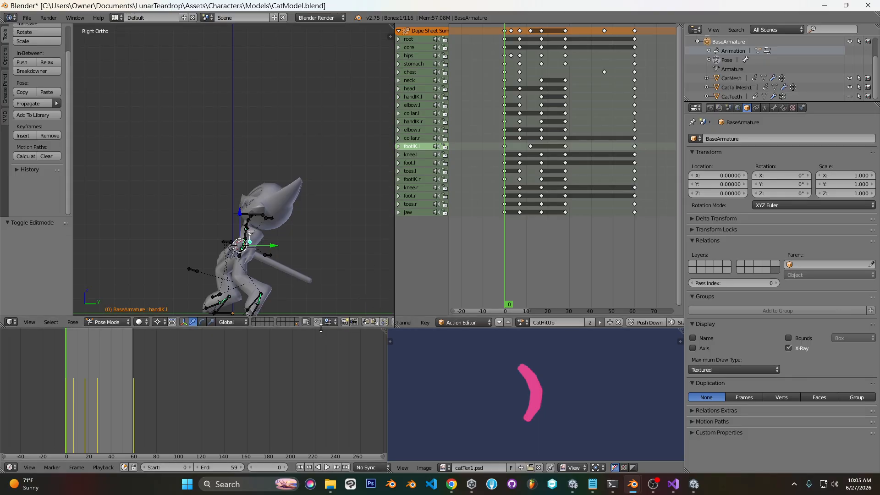
pyautogui.moveTo(321, 326); pyautogui.dragTo(323, 354)
pyautogui.moveTo(394, 268); pyautogui.dragTo(434, 269)
pyautogui.keyDown('shift'); pyautogui.moveTo(327, 227); pyautogui.dragTo(330, 178, button='middle'); pyautogui.keyUp('shift')
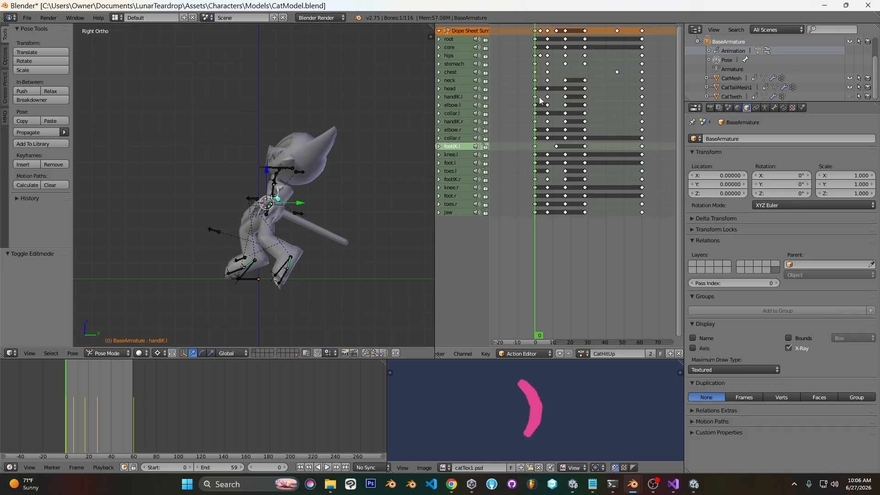
# Scrub the CatHitUp action from its first frames to frame 60 in the front view to review the poses.
pyautogui.scroll(1, 311, 180)
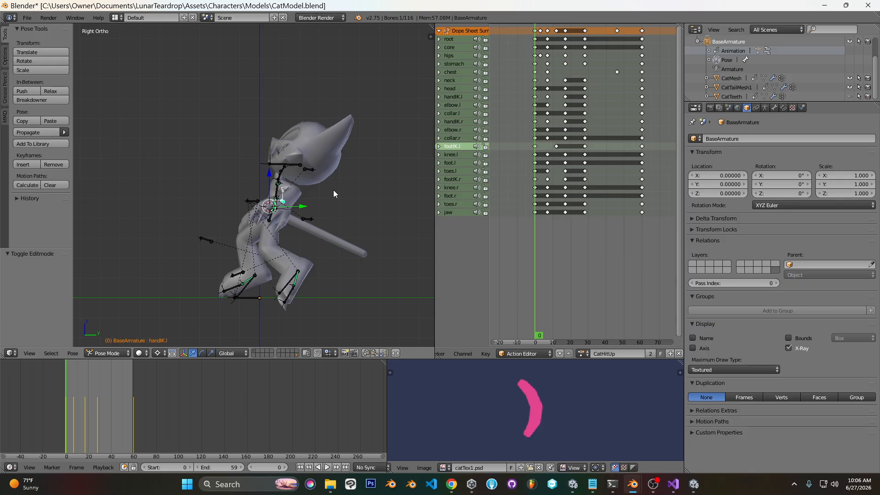
pyautogui.press('KP_1')
pyautogui.moveTo(539, 119)
pyautogui.mouseDown()
pyautogui.moveTo(552, 119)
pyautogui.moveTo(545, 119)
pyautogui.mouseUp()
pyautogui.moveTo(647, 110); pyautogui.dragTo(643, 109)
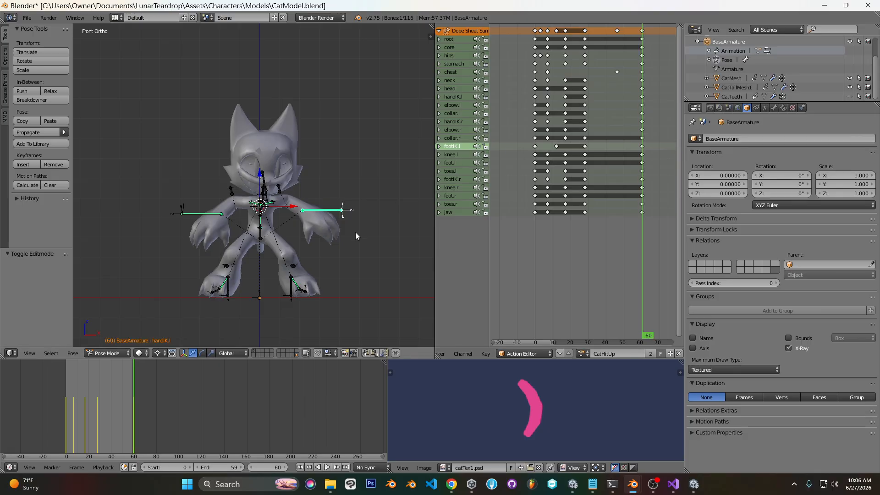
# Compare the CatHitUp poses at frames 60 and 0 in the right side view, and examine frame 0 from angled front views.
pyautogui.press('KP_3')
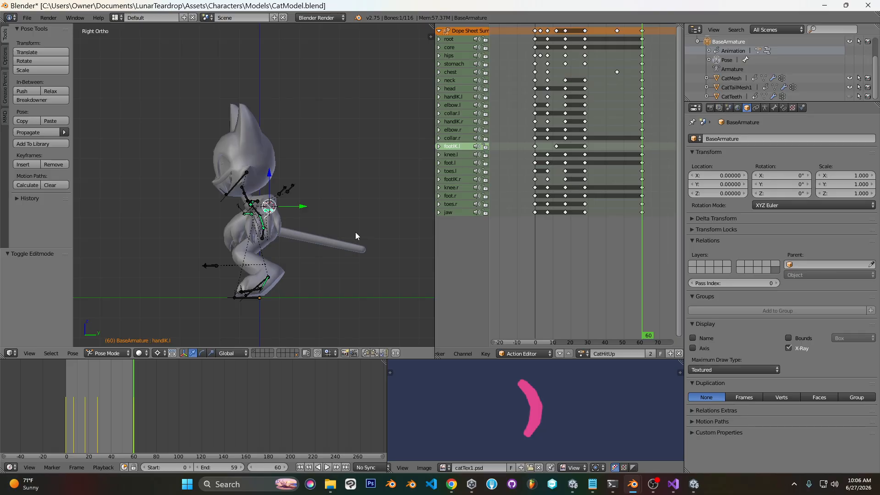
pyautogui.scroll(2, 390, 164)
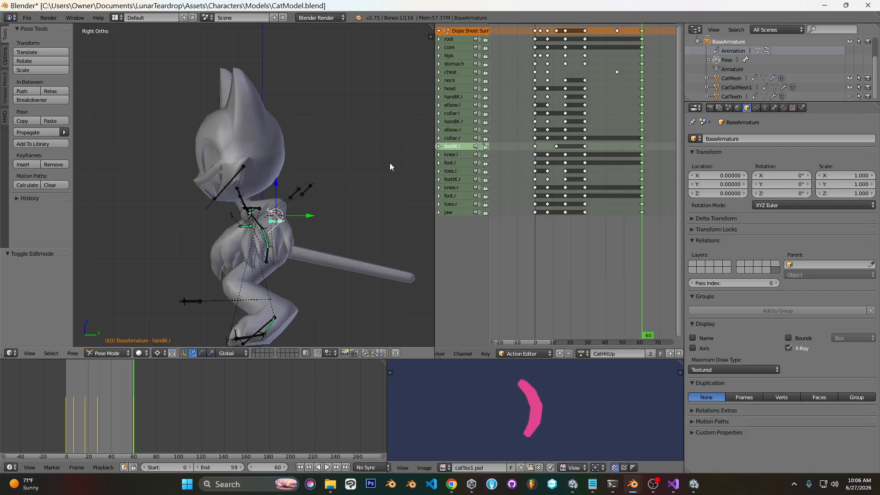
pyautogui.scroll(-1, 390, 163)
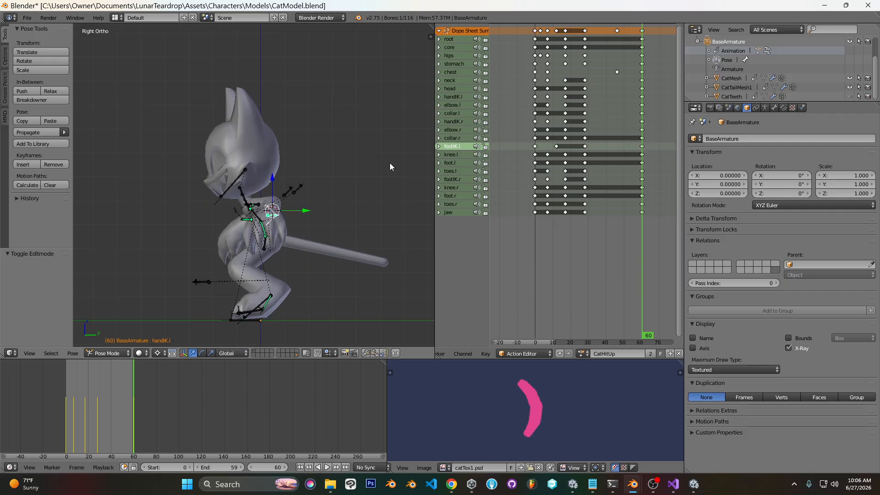
pyautogui.click(536, 101)
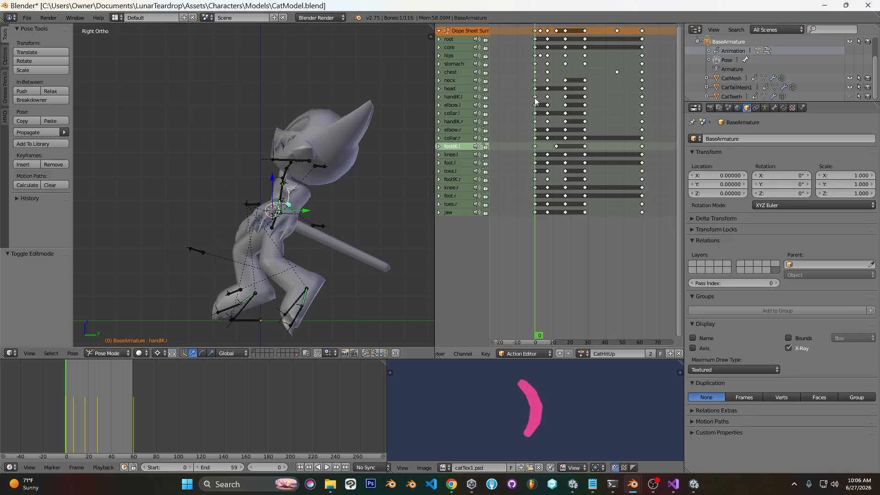
pyautogui.moveTo(221, 189); pyautogui.dragTo(174, 190, button='middle')
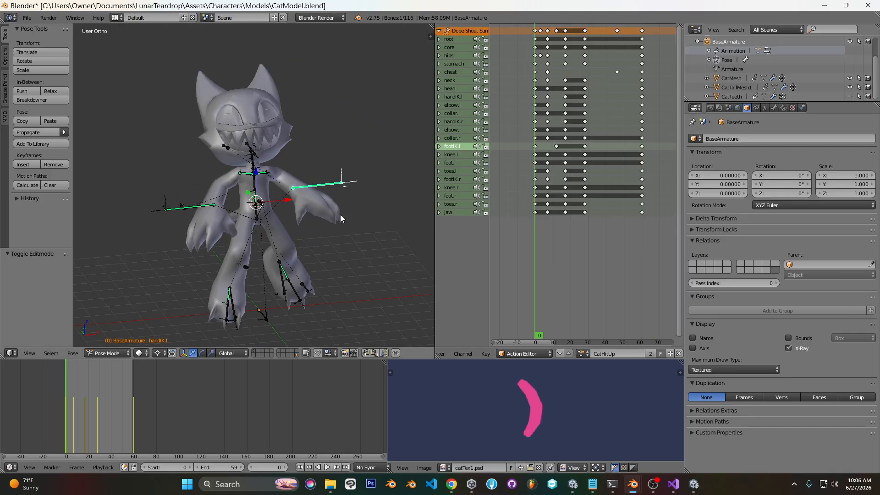
pyautogui.click(641, 95)
pyautogui.press('KP_3')
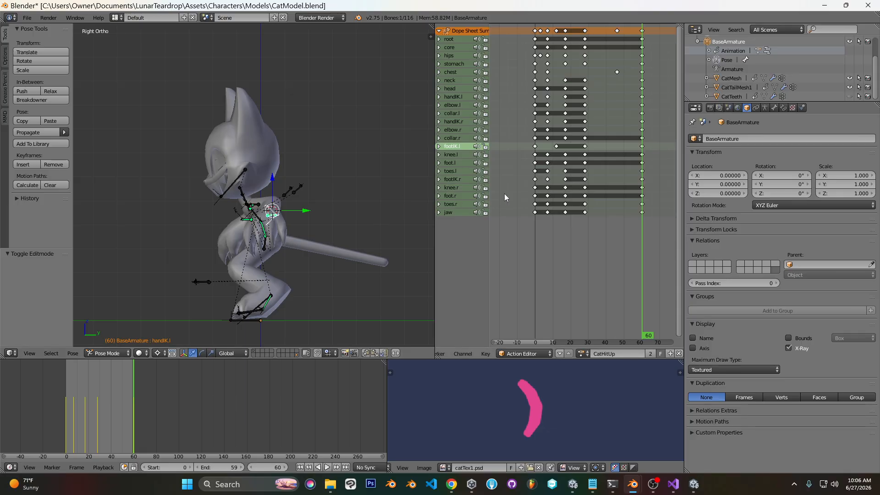
pyautogui.click(536, 140)
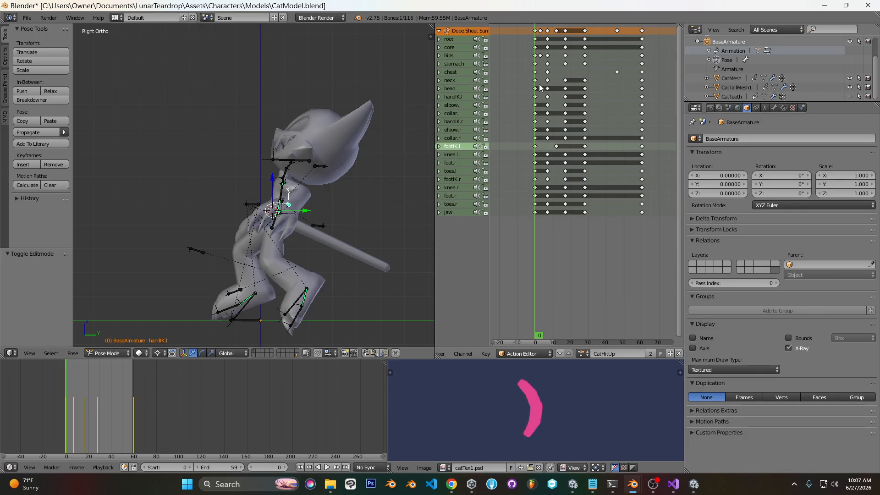
pyautogui.moveTo(267, 139); pyautogui.dragTo(289, 161, button='middle')
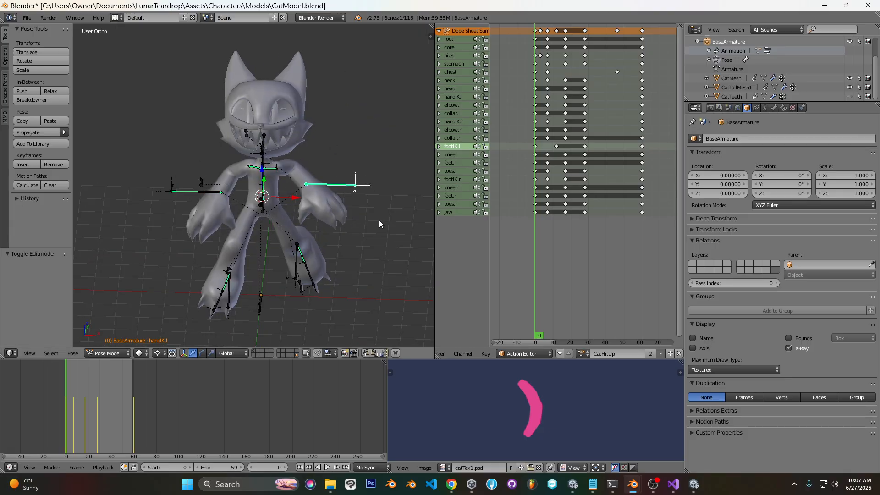
pyautogui.press('KP_3')
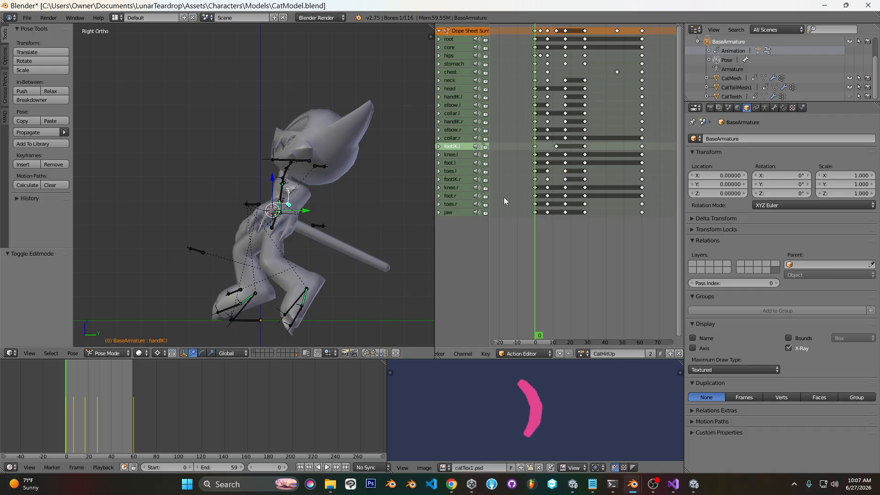
pyautogui.moveTo(293, 172); pyautogui.dragTo(317, 150, button='middle')
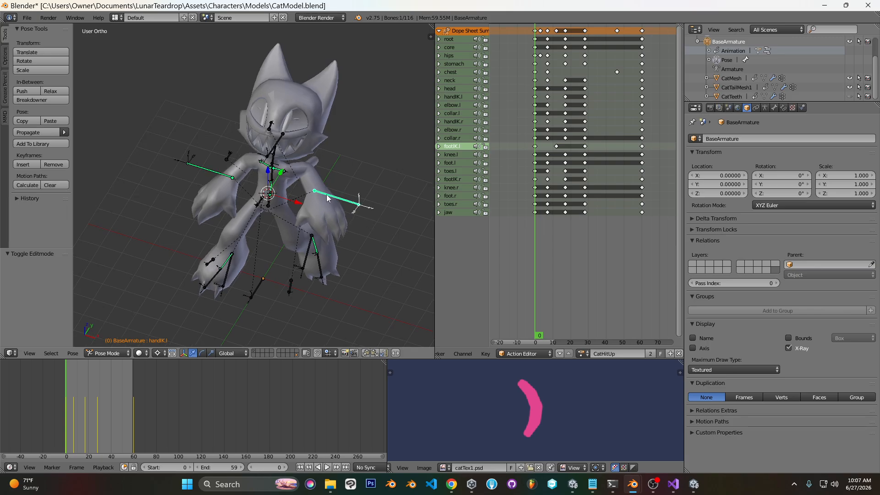
pyautogui.press('KP_3')
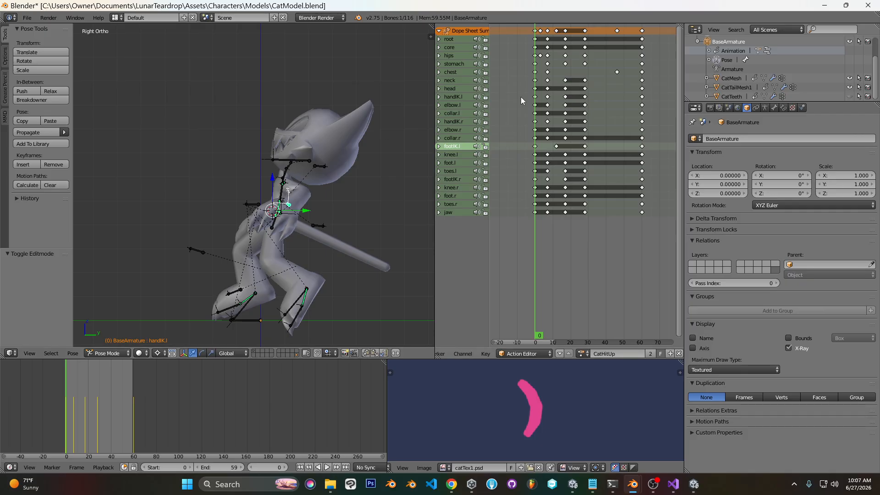
# Compare CatHitUp's side-view poses at frames 0, 7 and 60, and examine the frame 7 pose from several angles.
pyautogui.click(644, 86)
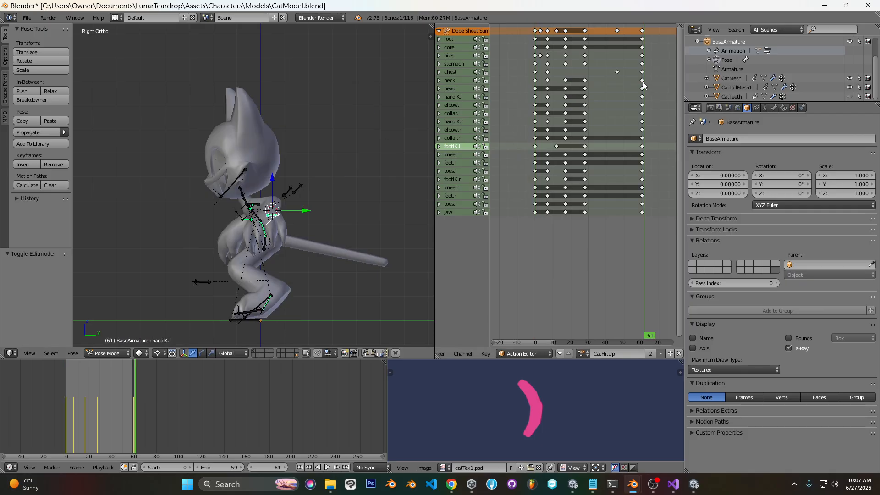
pyautogui.click(535, 83)
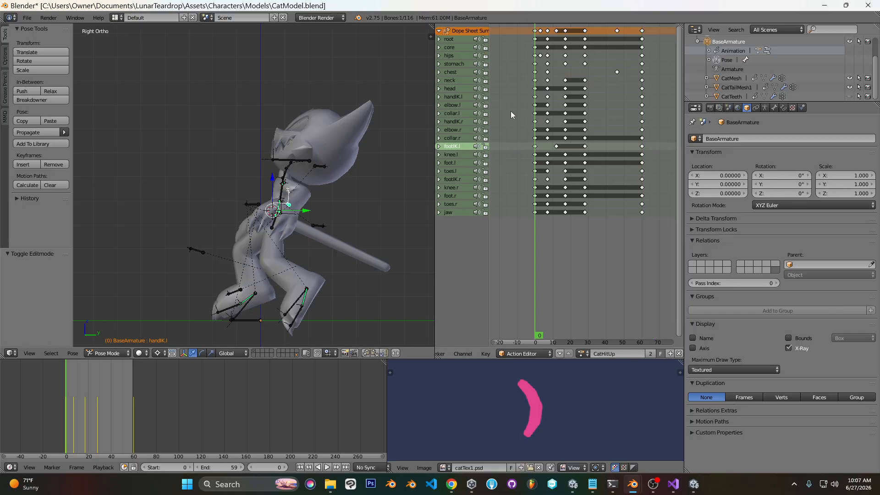
pyautogui.click(643, 98)
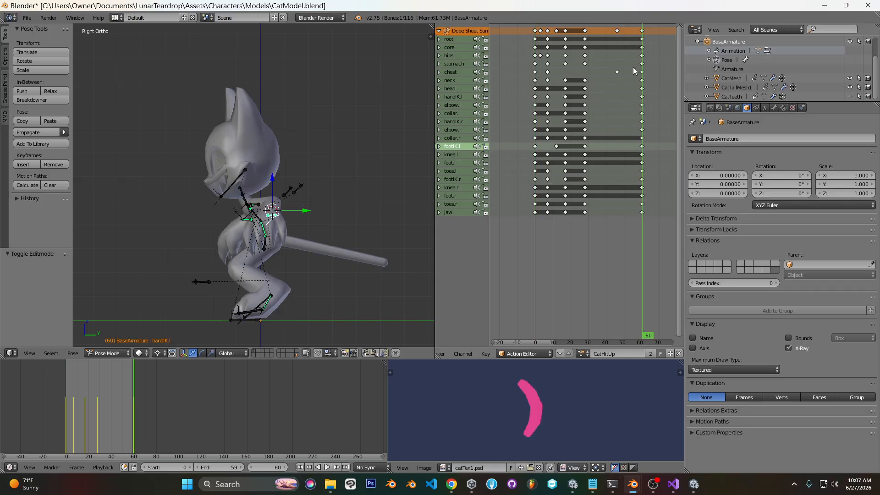
pyautogui.click(548, 66)
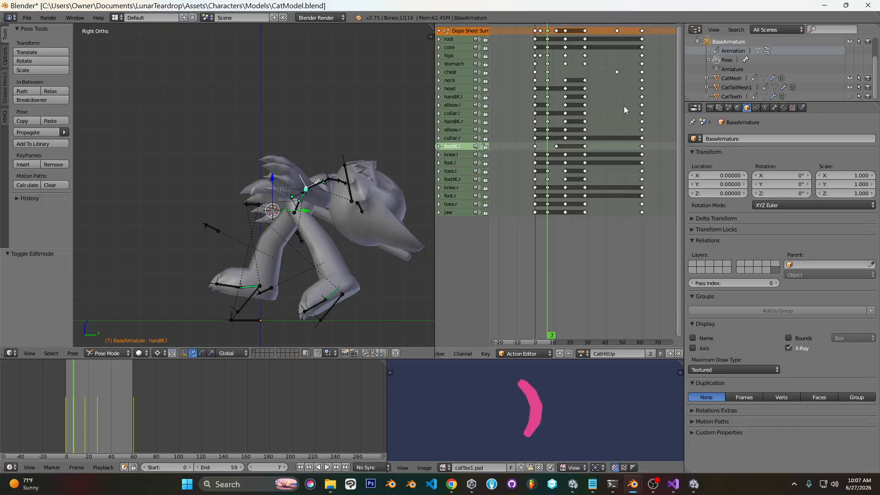
pyautogui.click(536, 83)
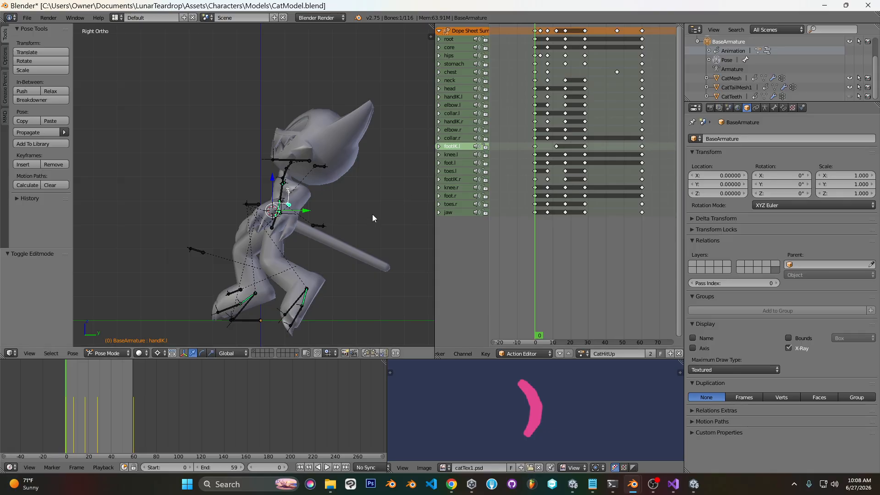
pyautogui.moveTo(276, 159); pyautogui.dragTo(322, 192, button='middle')
pyautogui.moveTo(535, 99); pyautogui.dragTo(547, 101)
pyautogui.moveTo(200, 185); pyautogui.dragTo(325, 190, button='middle')
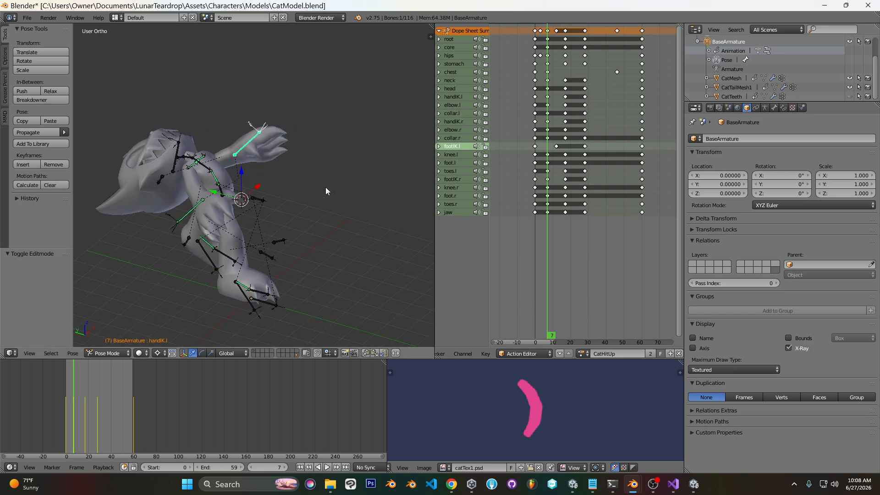
pyautogui.press('KP_3')
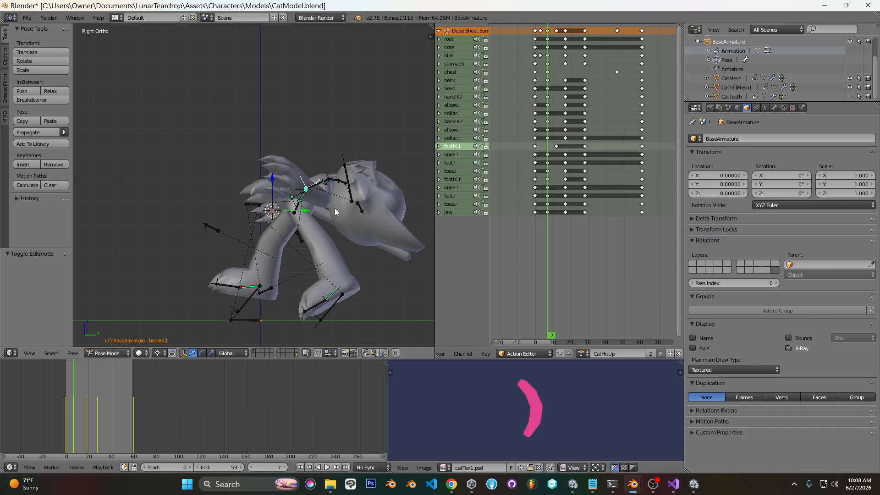
pyautogui.moveTo(223, 152); pyautogui.dragTo(325, 202, button='middle')
pyautogui.press('KP_3')
# Try moving the footIK.l bone about -1.57 along Y and 0.25 along Z at frame 7, and undo the move.
pyautogui.rightClick(327, 310)
pyautogui.press('g')
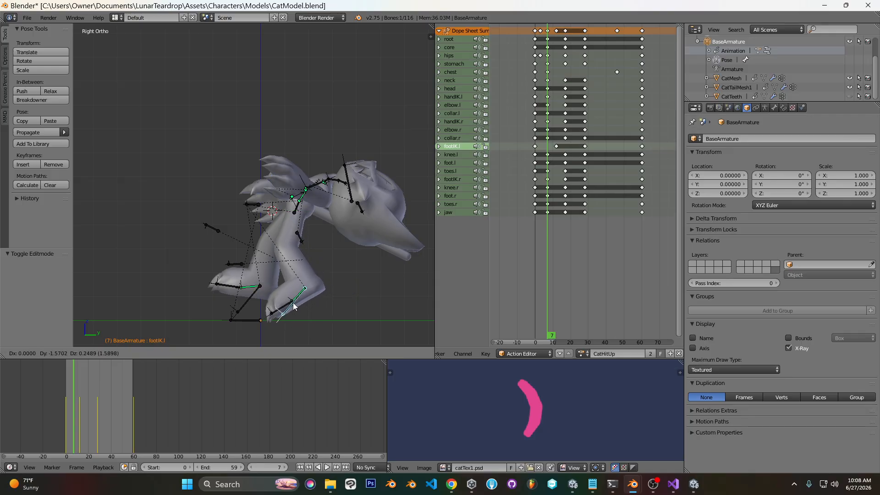
pyautogui.click(289, 304)
pyautogui.moveTo(225, 217); pyautogui.dragTo(346, 253, button='middle')
pyautogui.press('KP_3')
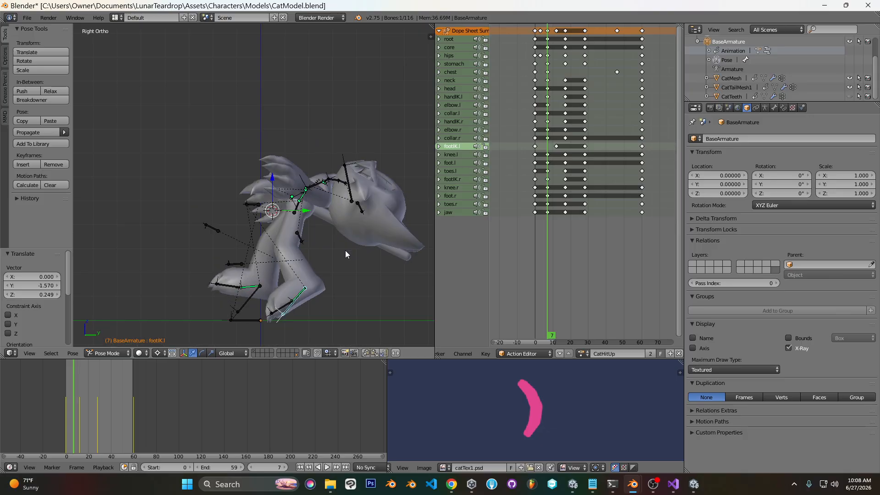
pyautogui.hotkey('ctrl', 'z')
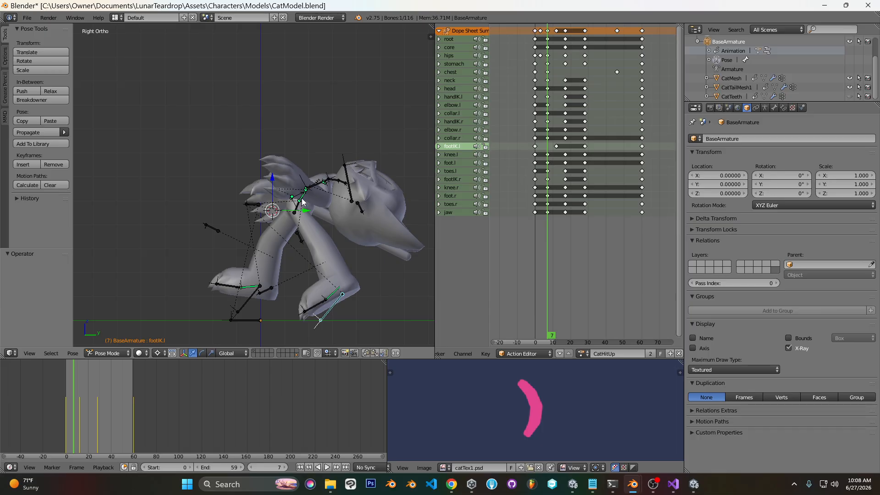
# Examine the frame 7 pose from other angles and compare it with the poses at frames 0 and 17.
pyautogui.moveTo(372, 204); pyautogui.dragTo(213, 137, button='middle')
pyautogui.moveTo(275, 208); pyautogui.dragTo(218, 160, button='middle')
pyautogui.press('KP_3')
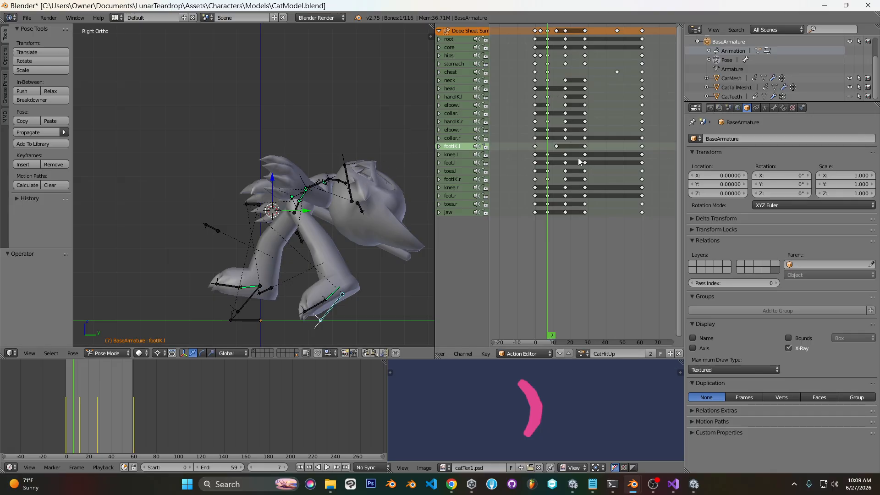
pyautogui.click(536, 118)
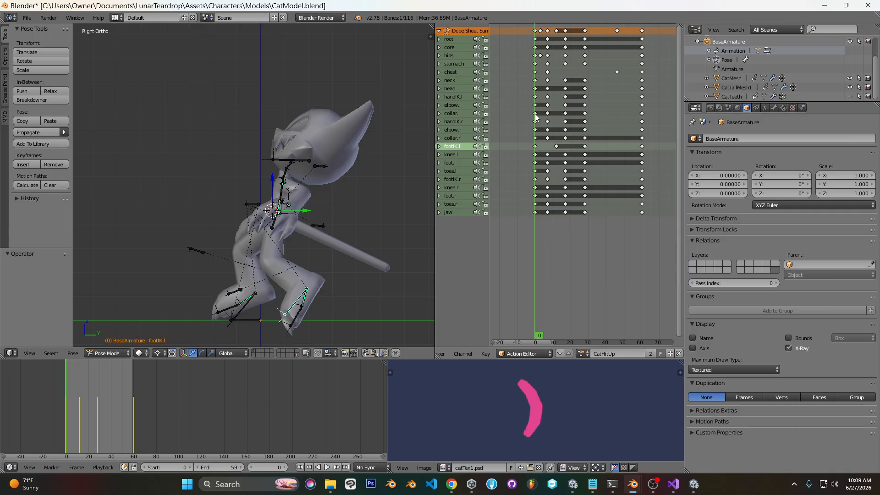
pyautogui.click(548, 99)
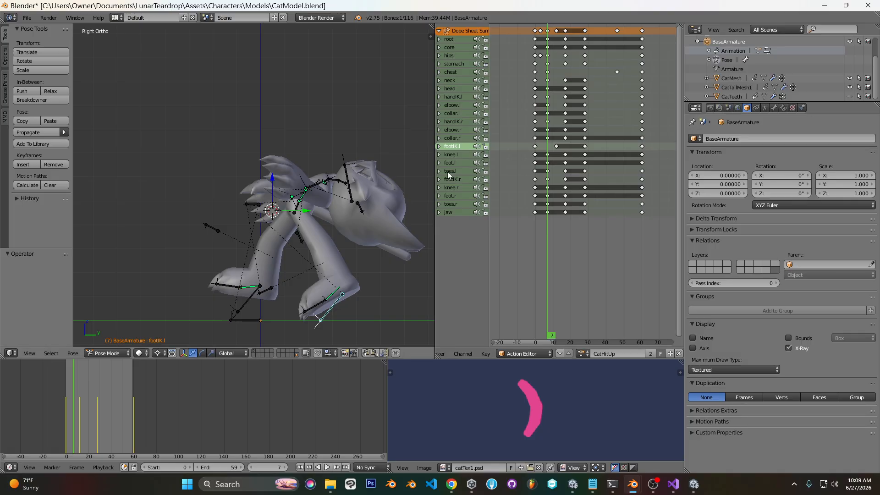
pyautogui.click(566, 89)
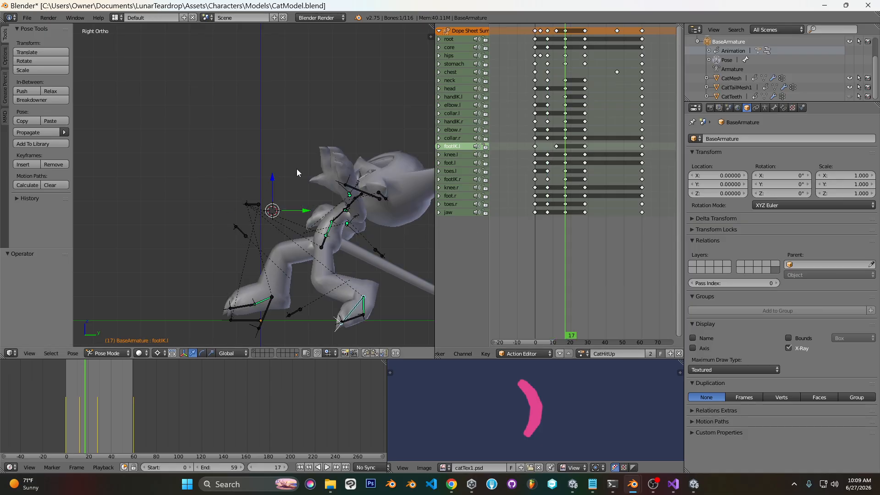
pyautogui.moveTo(262, 199); pyautogui.dragTo(331, 235, button='middle')
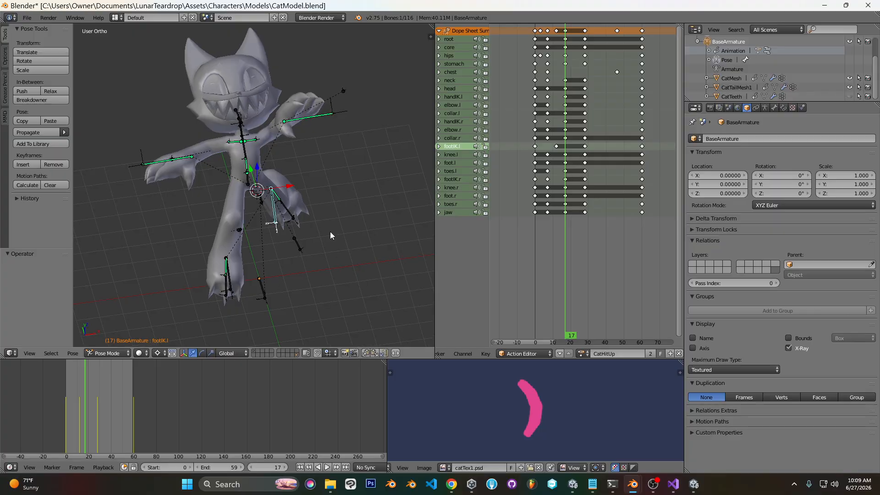
pyautogui.press('KP_3')
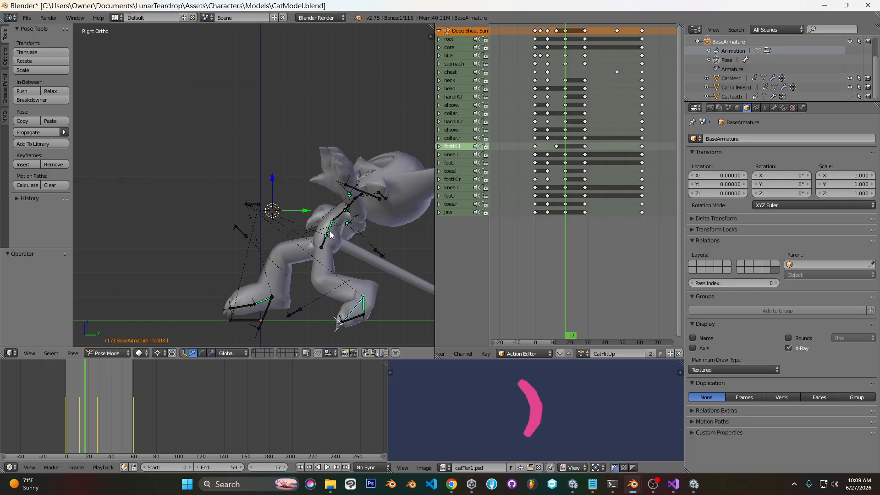
pyautogui.click(550, 94)
pyautogui.moveTo(551, 94); pyautogui.dragTo(565, 94)
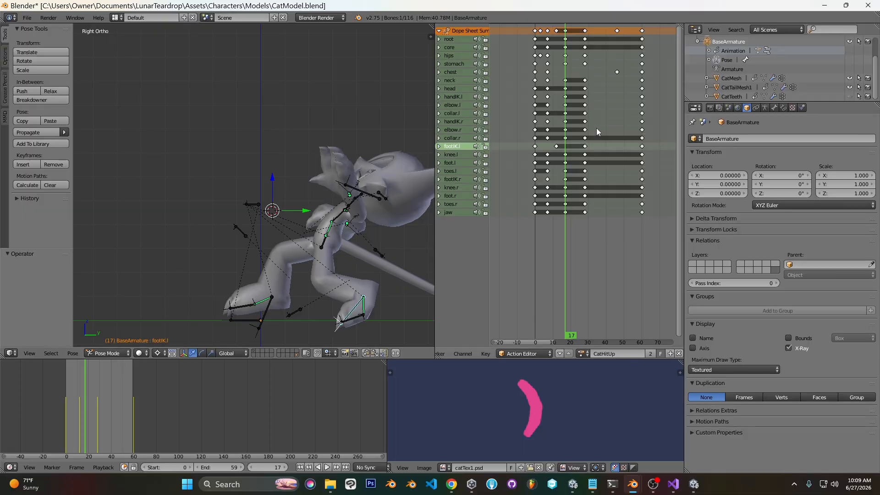
# Scrub CatHitUp through frame 28 to frame 60, and compare its starting and ending poses in the side view.
pyautogui.moveTo(566, 120); pyautogui.dragTo(585, 121)
pyautogui.moveTo(384, 178); pyautogui.dragTo(397, 259, button='middle')
pyautogui.press('KP_3')
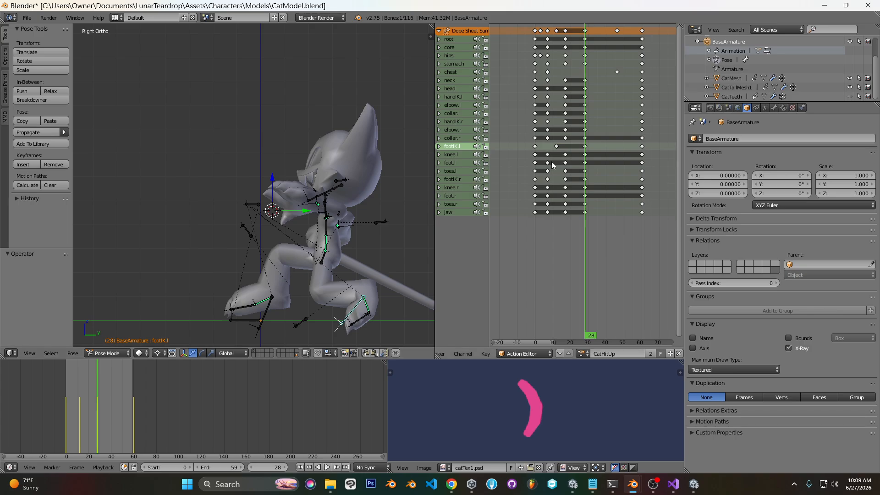
pyautogui.moveTo(553, 121); pyautogui.dragTo(585, 121)
pyautogui.moveTo(586, 125); pyautogui.dragTo(642, 128)
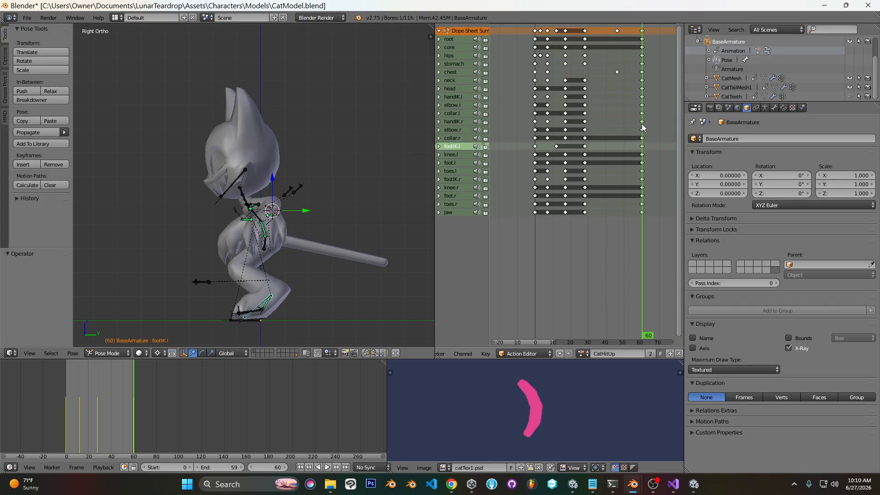
pyautogui.click(535, 127)
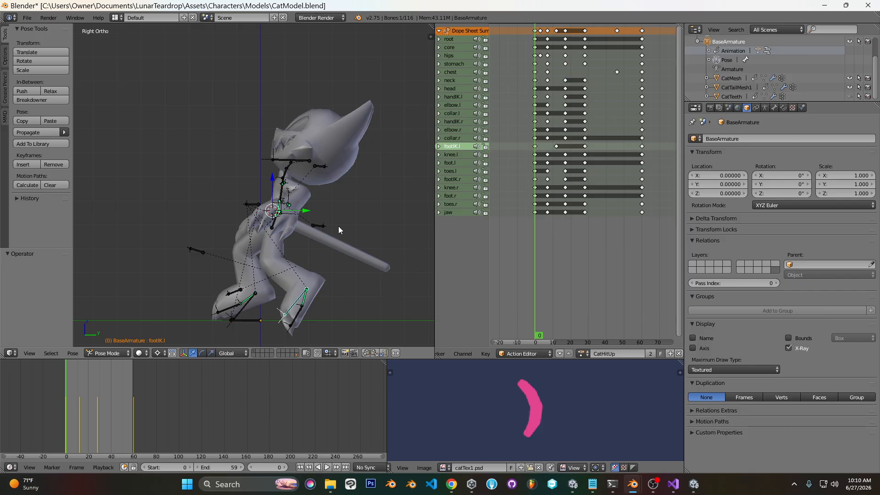
pyautogui.moveTo(535, 106); pyautogui.dragTo(644, 97)
# Switch the armature's action to CatHitDown and view its poses at frames 0 and 60 in the side view.
pyautogui.click(584, 354)
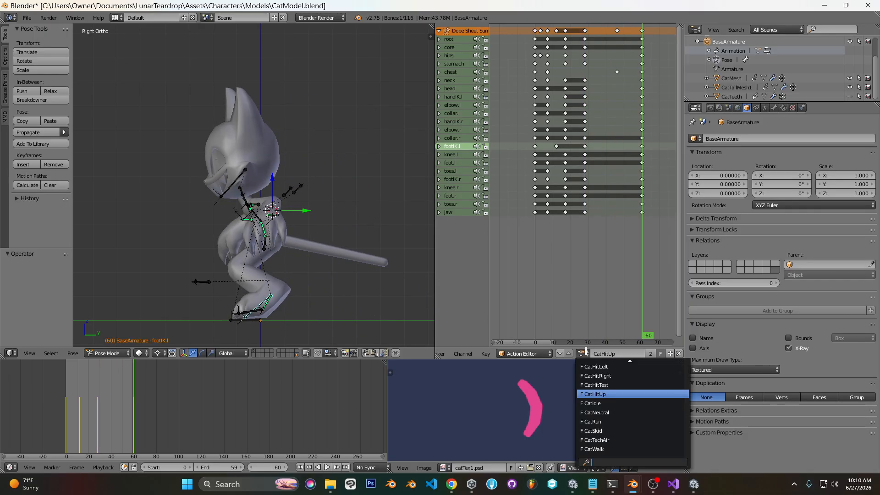
pyautogui.write('dow')
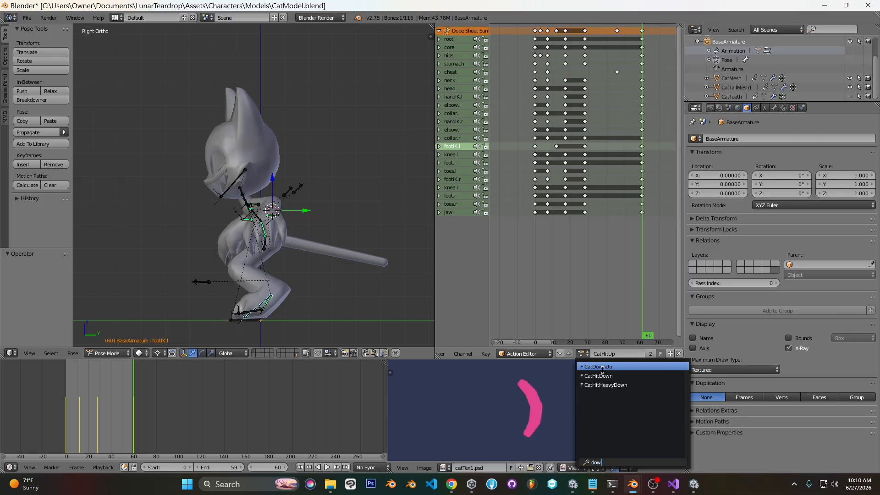
pyautogui.click(599, 376)
pyautogui.hotkey('shift', 'Left')
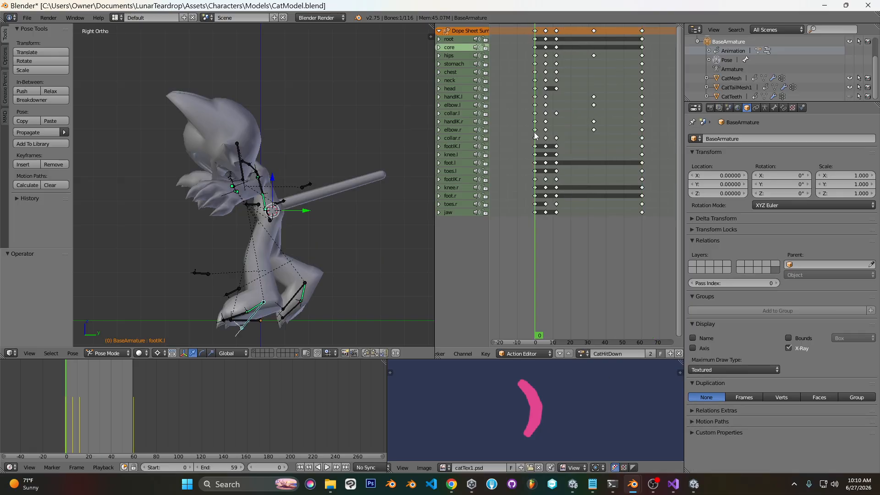
pyautogui.click(643, 105)
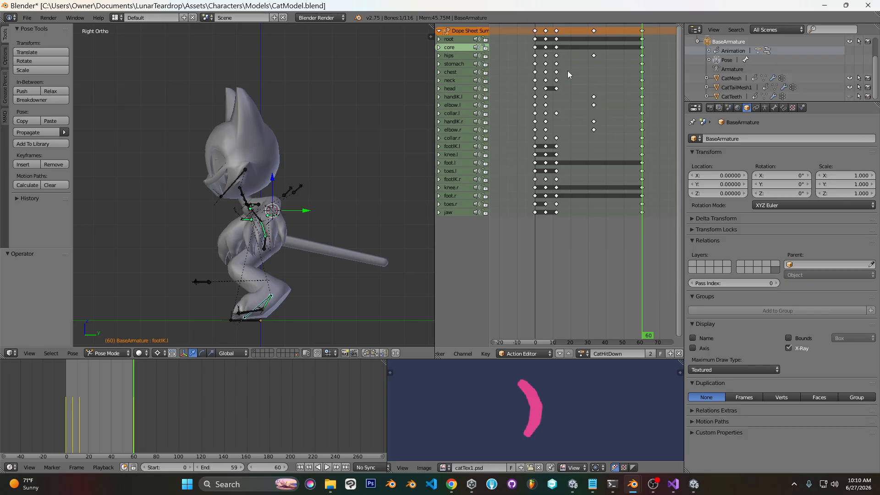
# Scrub CatHitDown repeatedly in the side view, comparing its poses at frames 0, 12, 33, 39 and 55.
pyautogui.click(536, 64)
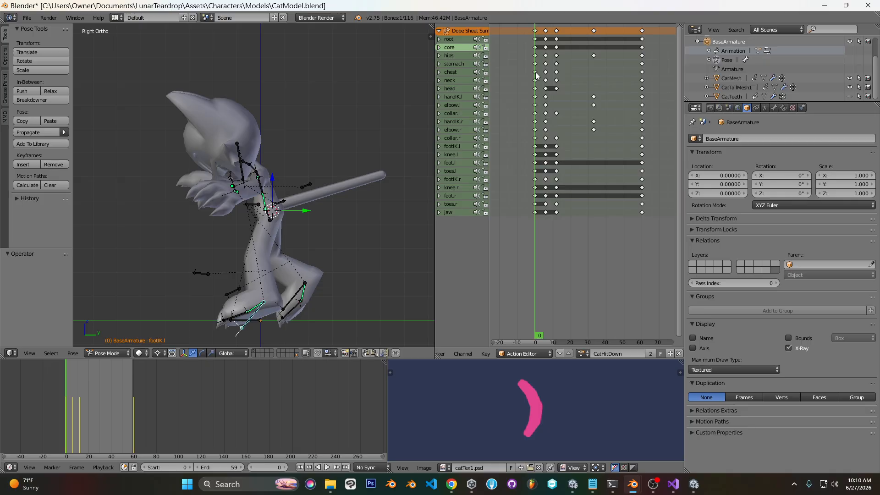
pyautogui.moveTo(536, 75); pyautogui.dragTo(556, 72)
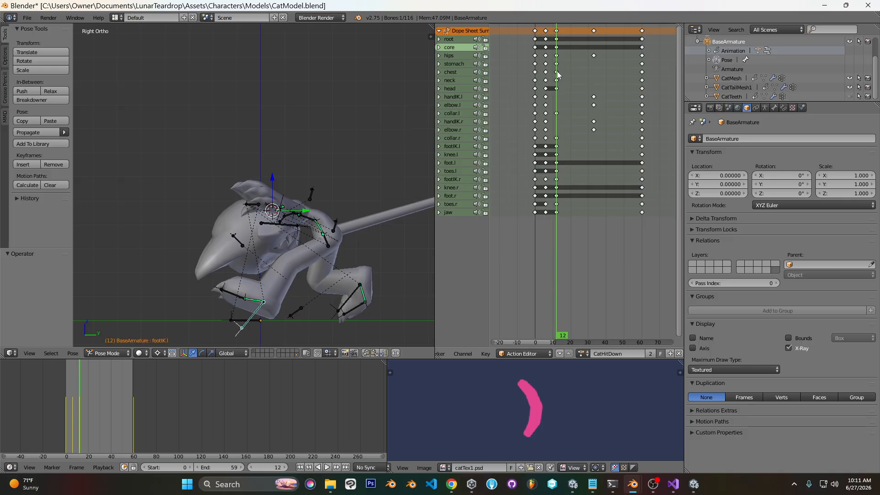
pyautogui.click(546, 72)
pyautogui.moveTo(546, 72); pyautogui.dragTo(557, 72)
pyautogui.moveTo(558, 76); pyautogui.dragTo(604, 58)
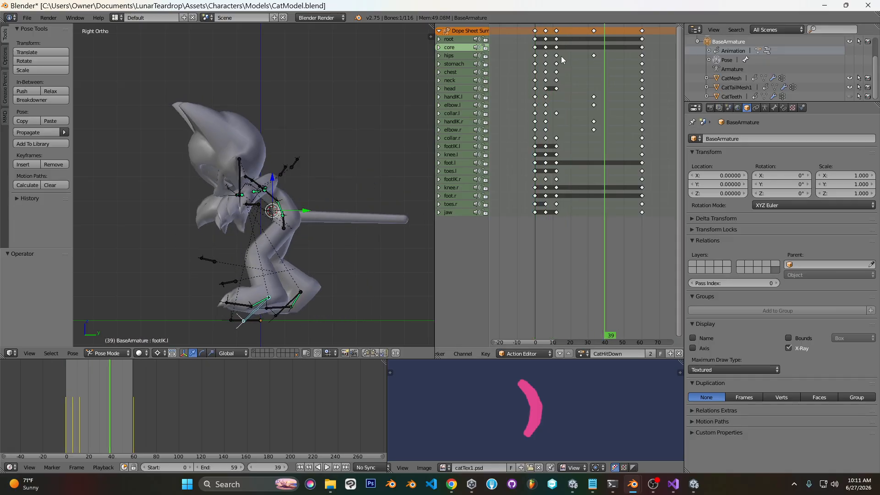
pyautogui.moveTo(553, 63); pyautogui.dragTo(636, 55)
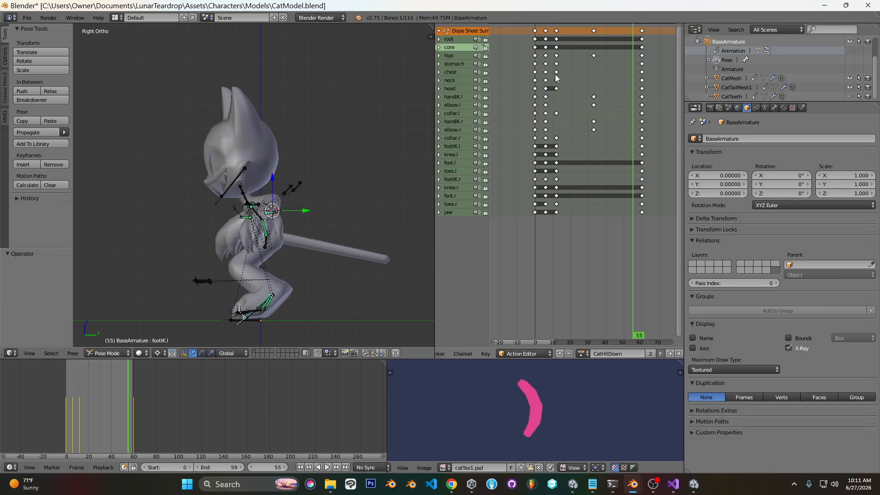
pyautogui.click(538, 68)
pyautogui.click(535, 68)
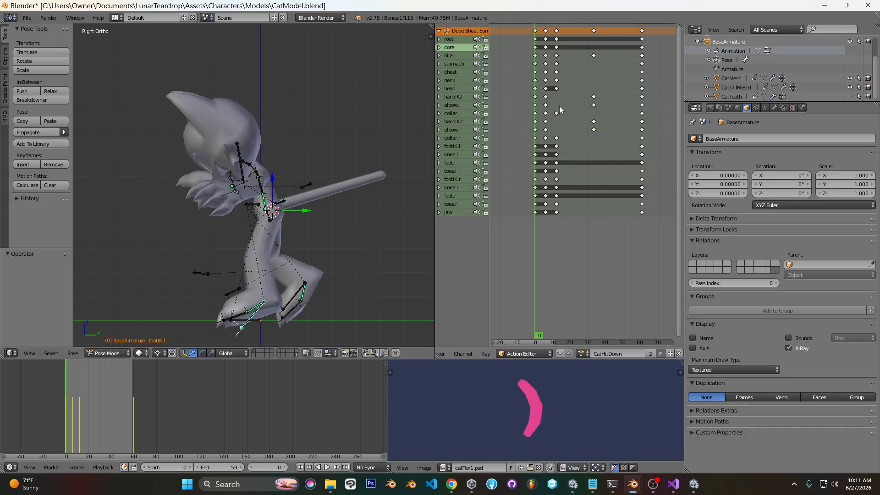
pyautogui.moveTo(534, 72); pyautogui.dragTo(557, 73)
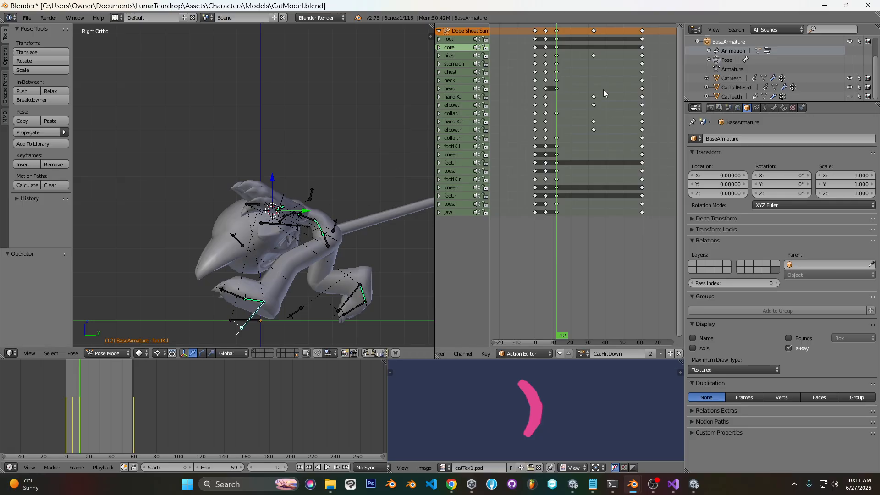
pyautogui.moveTo(558, 72); pyautogui.dragTo(594, 65)
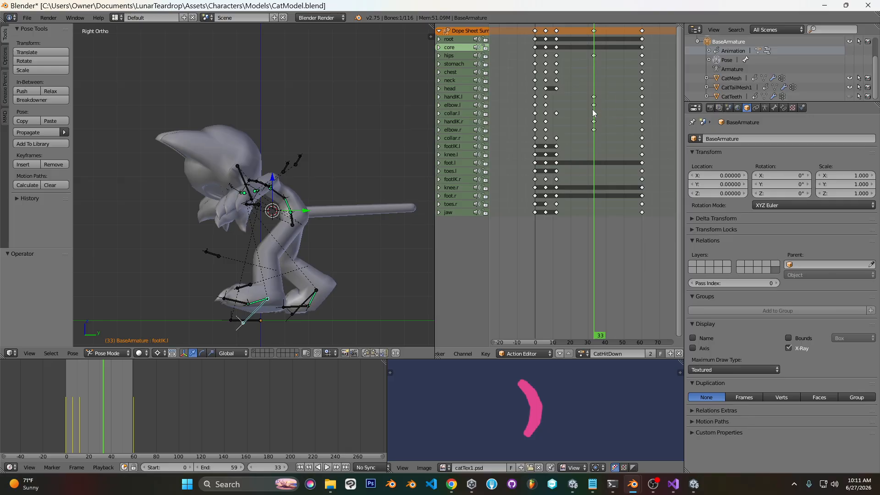
# Try moving the hips bone 0.057 along Y and -0.211 along Z at frame 33, and scrub back to discard the unkeyed move.
pyautogui.rightClick(294, 224)
pyautogui.press('g')
pyautogui.click(295, 229)
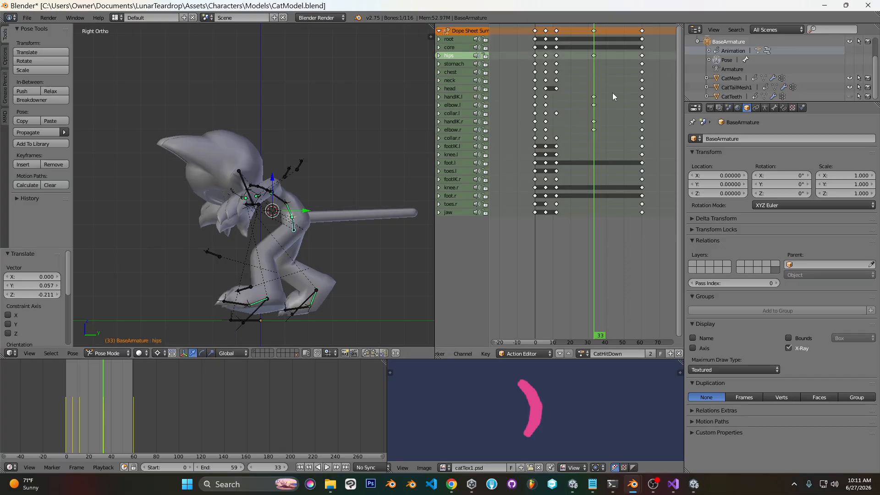
pyautogui.moveTo(557, 86); pyautogui.dragTo(594, 80)
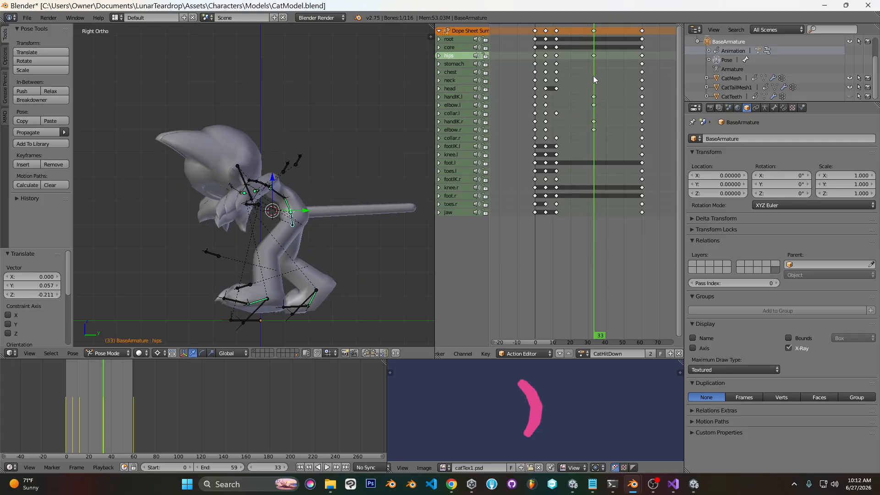
# Scrub CatHitDown through to its end, and review its playback from the side and from an angled front view.
pyautogui.moveTo(594, 77); pyautogui.dragTo(644, 64)
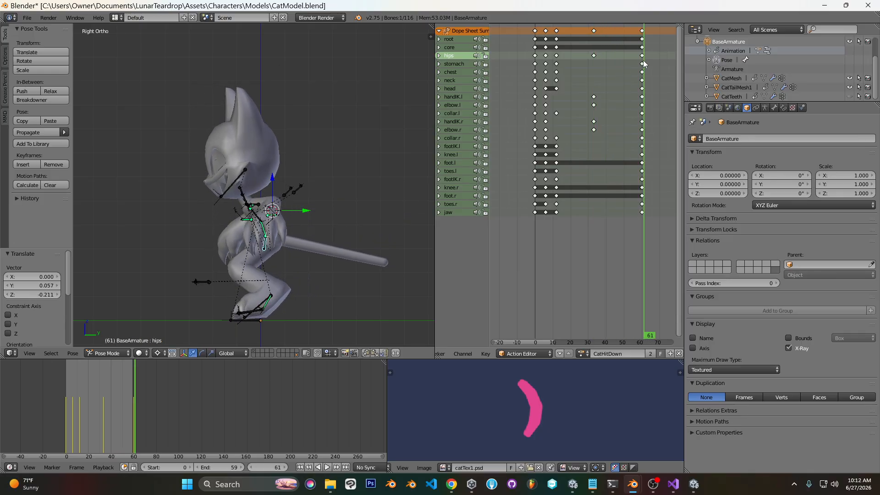
pyautogui.moveTo(536, 64); pyautogui.dragTo(594, 53)
pyautogui.press('Right')
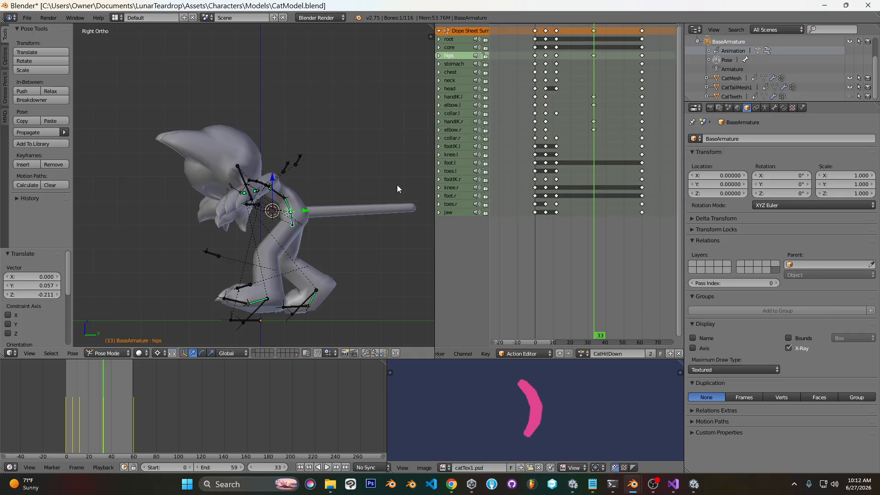
pyautogui.moveTo(549, 99); pyautogui.dragTo(598, 83)
pyautogui.hotkey('alt', 'a')
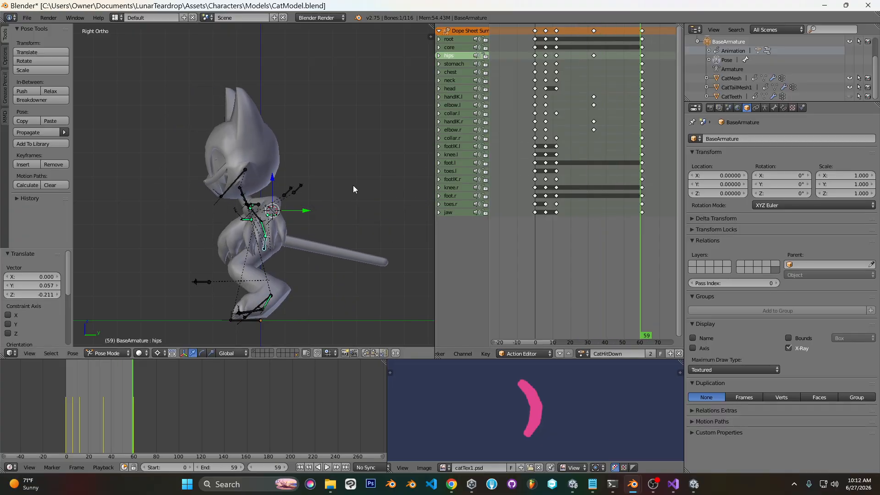
pyautogui.moveTo(197, 222); pyautogui.dragTo(334, 248, button='middle')
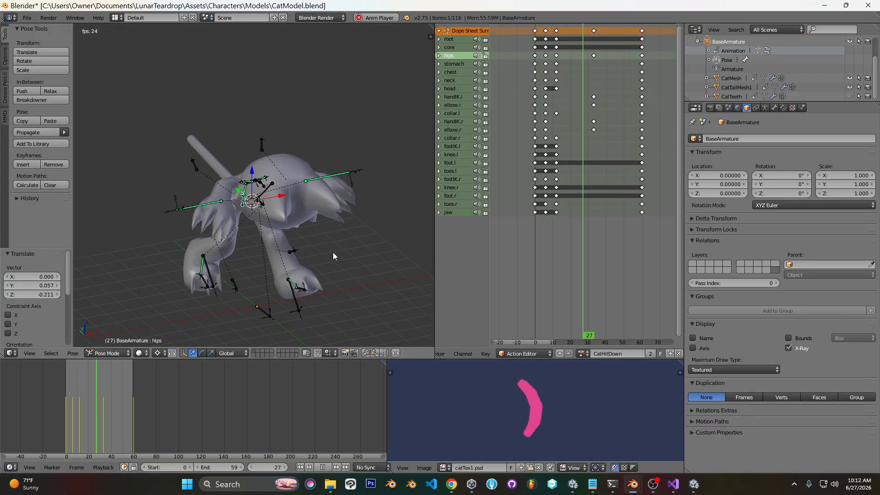
pyautogui.hotkey('alt', 'a')
# Switch the armature's action to CatHitUp and review its playback in the side view.
pyautogui.click(581, 353)
pyautogui.write('hit up')
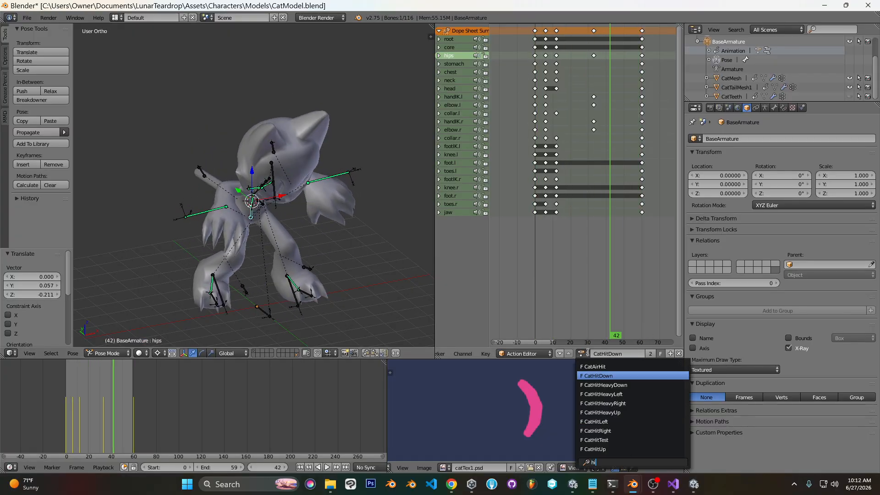
pyautogui.press('BackSpace')
pyautogui.press('BackSpace')
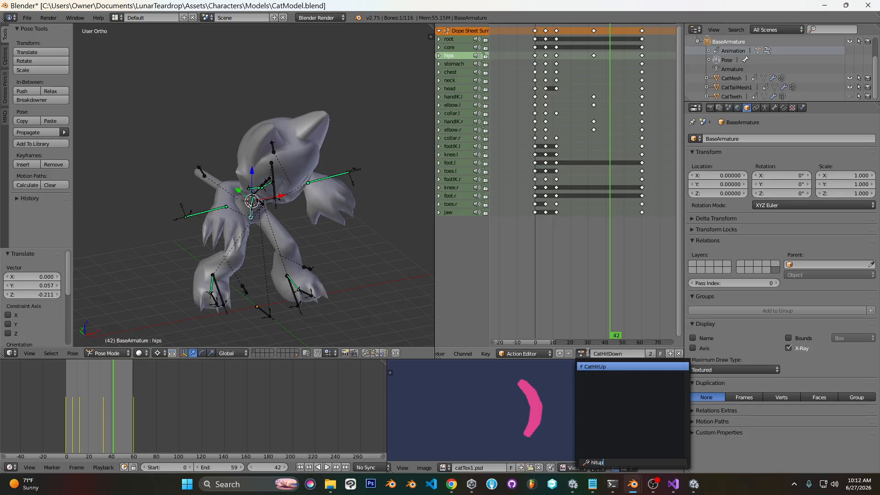
pyautogui.click(603, 368)
pyautogui.hotkey('alt', 'a')
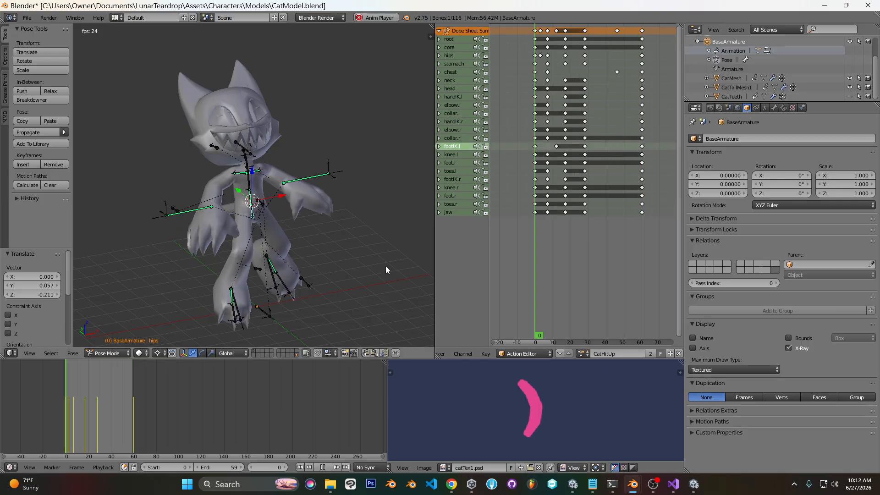
pyautogui.press('KP_1')
pyautogui.press('KP_3')
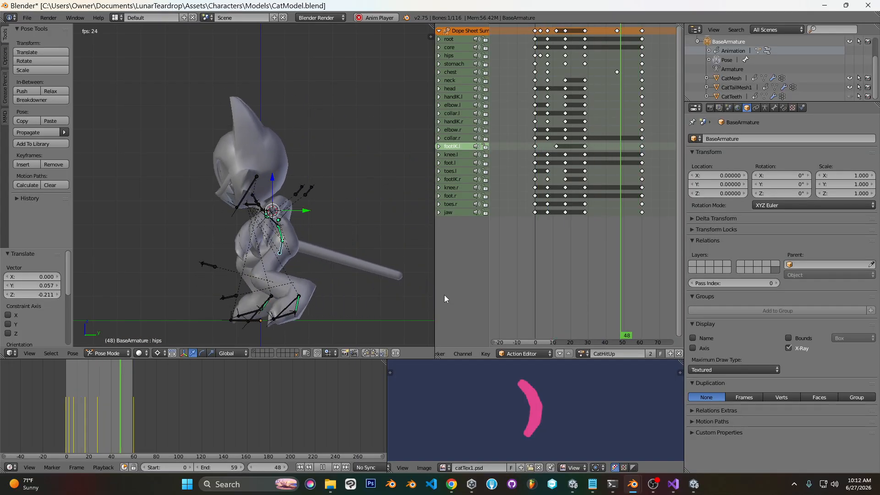
pyautogui.hotkey('alt', 'a')
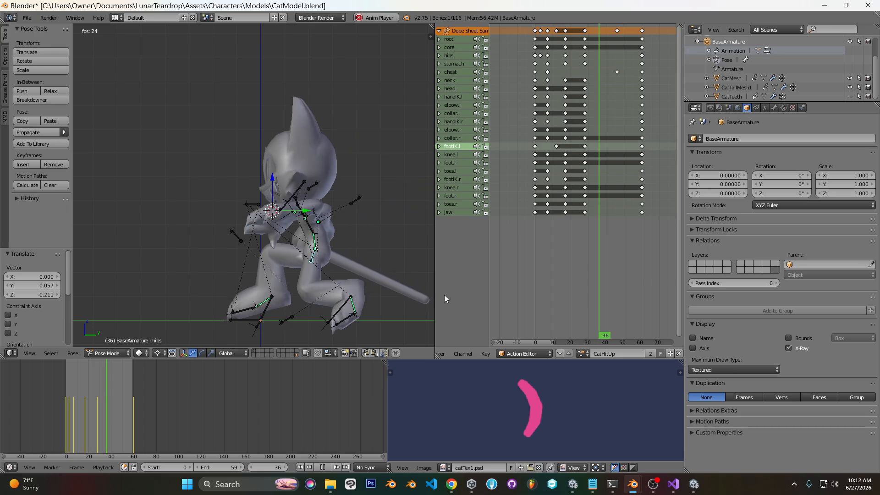
# Switch the armature's action to CatHitLeft and show the model in the front view.
pyautogui.click(581, 353)
pyautogui.write('lef')
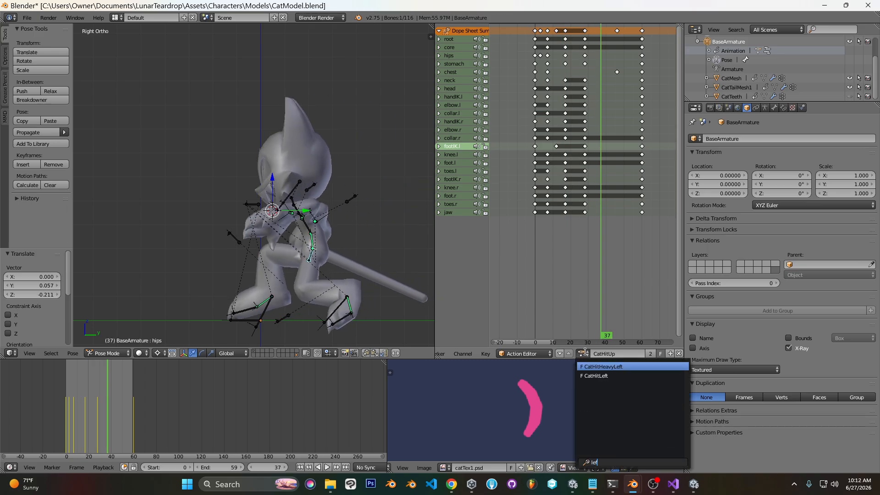
pyautogui.click(596, 376)
pyautogui.moveTo(343, 269); pyautogui.dragTo(389, 214, button='middle')
pyautogui.press('KP_1')
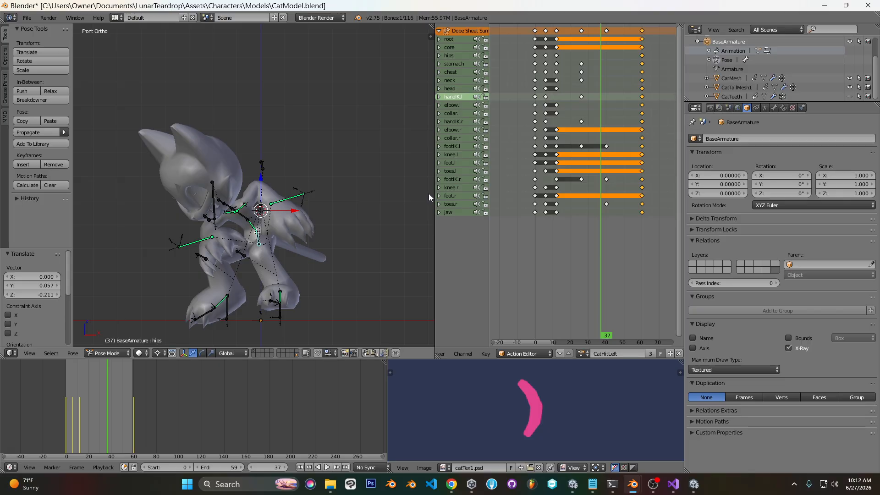
# Examine the CatHitLeft pose at frame 0 from the front, top, side and an angled view.
pyautogui.click(536, 88)
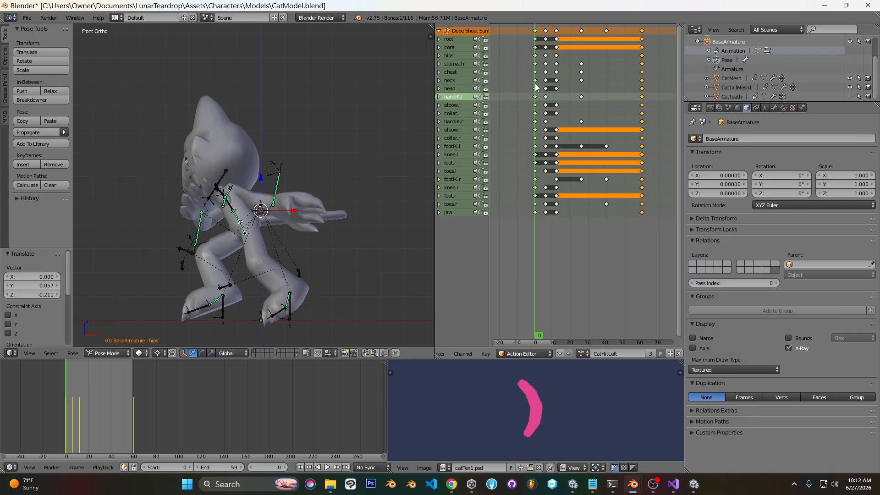
pyautogui.moveTo(307, 204); pyautogui.dragTo(350, 227, button='middle')
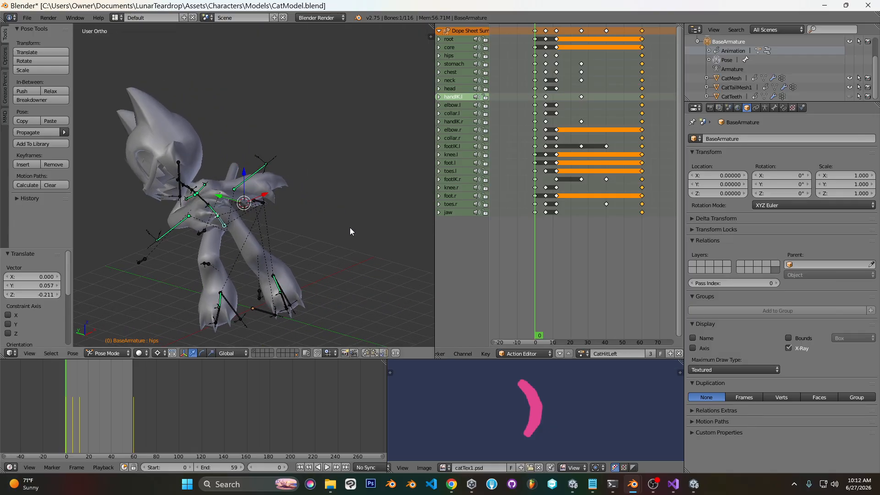
pyautogui.press('KP_7')
pyautogui.press('KP_3')
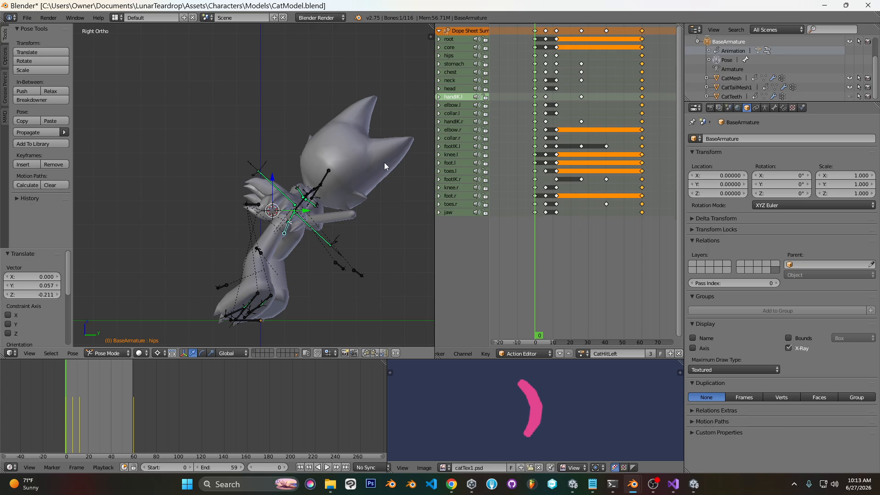
pyautogui.press('KP_1')
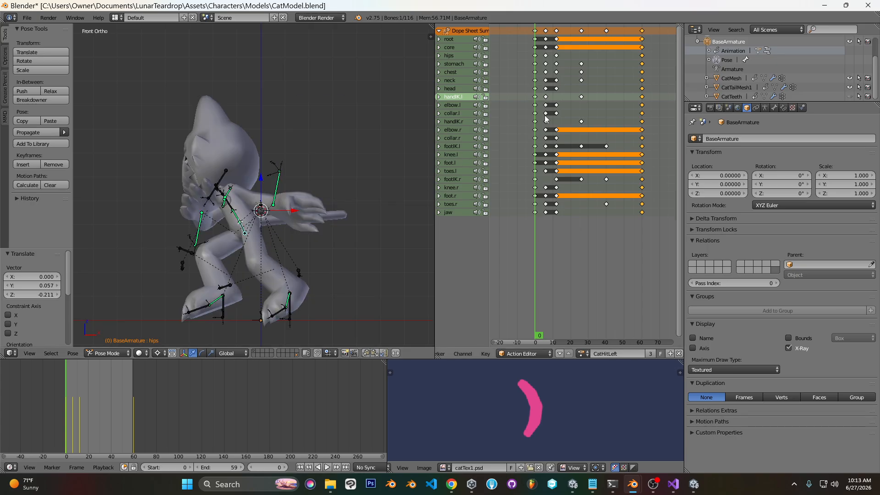
pyautogui.moveTo(537, 110)
pyautogui.mouseDown()
pyautogui.moveTo(548, 110)
pyautogui.moveTo(536, 110)
pyautogui.mouseUp()
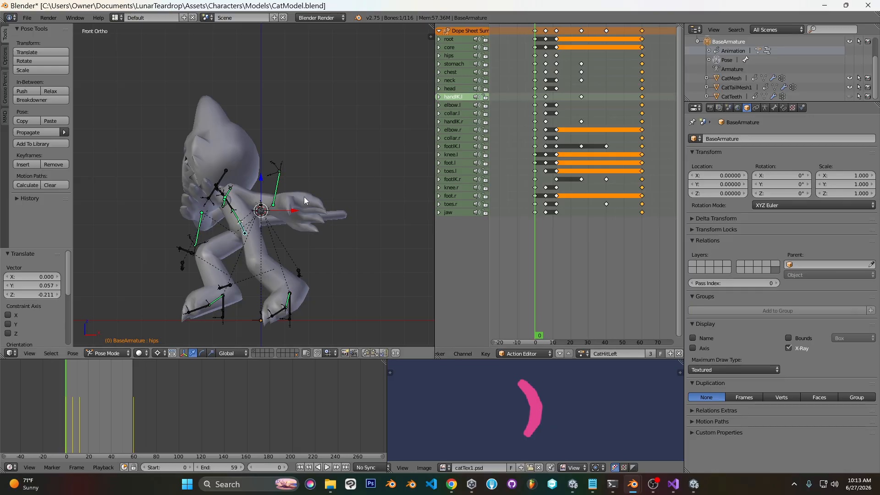
pyautogui.press('KP_7')
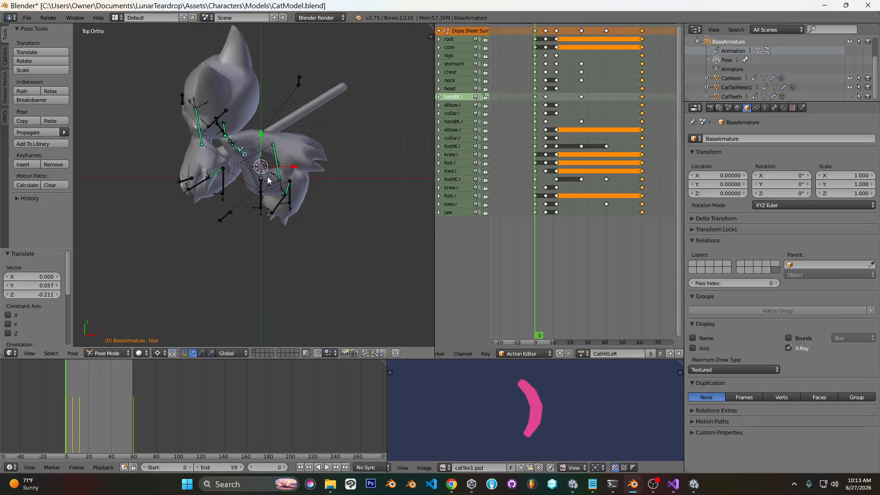
pyautogui.press('KP_3')
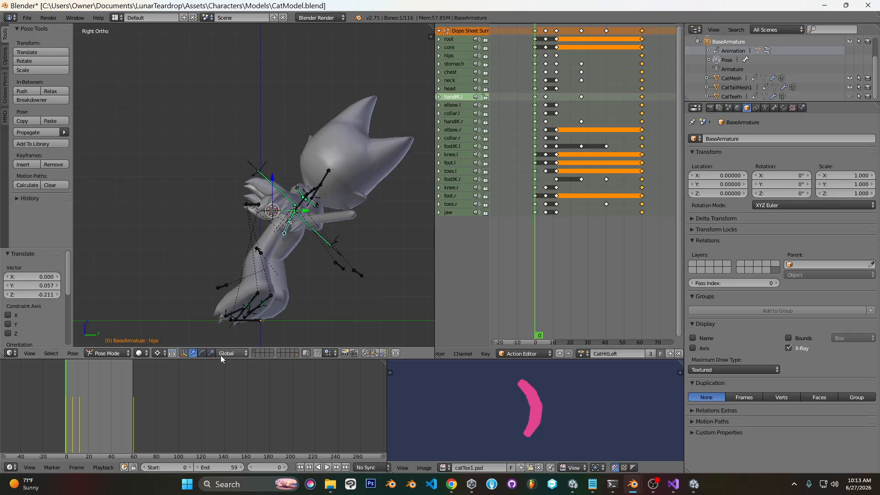
# Change the pivot point from the 3D cursor, rotate the hips bone -13.867° in the side view and move it -0.881 along Y and 0.115 along Z.
pyautogui.click(157, 353)
pyautogui.click(179, 322)
pyautogui.press('r')
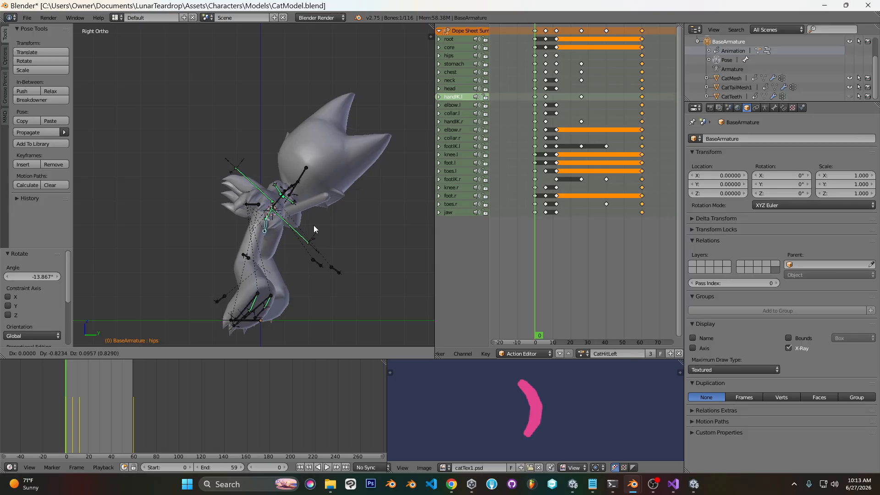
pyautogui.click(292, 218)
# Rotate the stomach bone -24.437° in the side view at frame 0, and check the pose from the front.
pyautogui.rightClick(271, 209)
pyautogui.press('r')
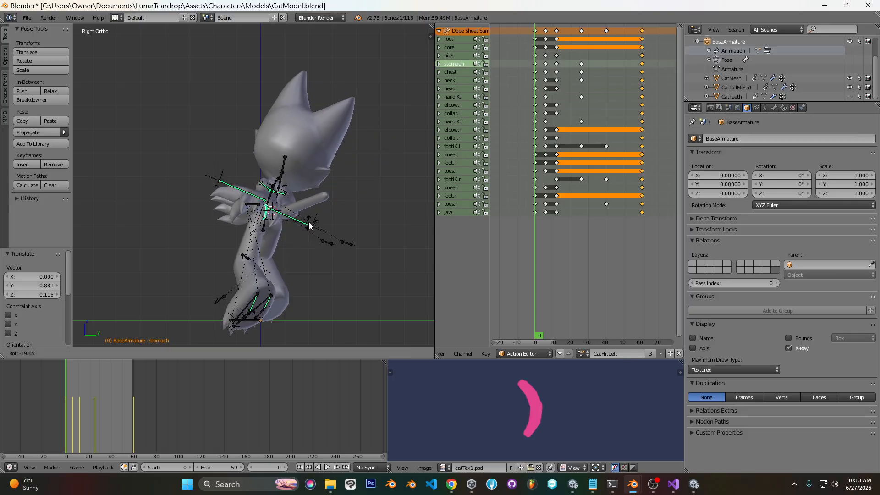
pyautogui.click(309, 222)
pyautogui.press('KP_1')
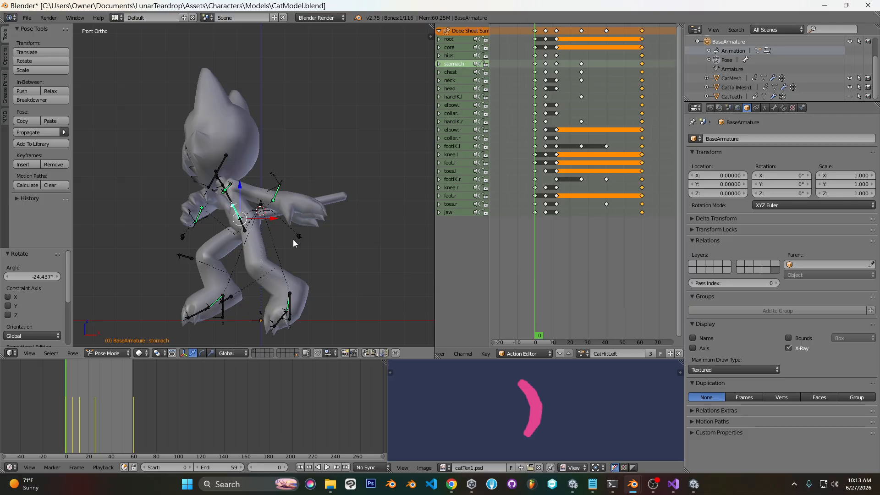
pyautogui.rightClick(247, 231)
pyautogui.press('r')
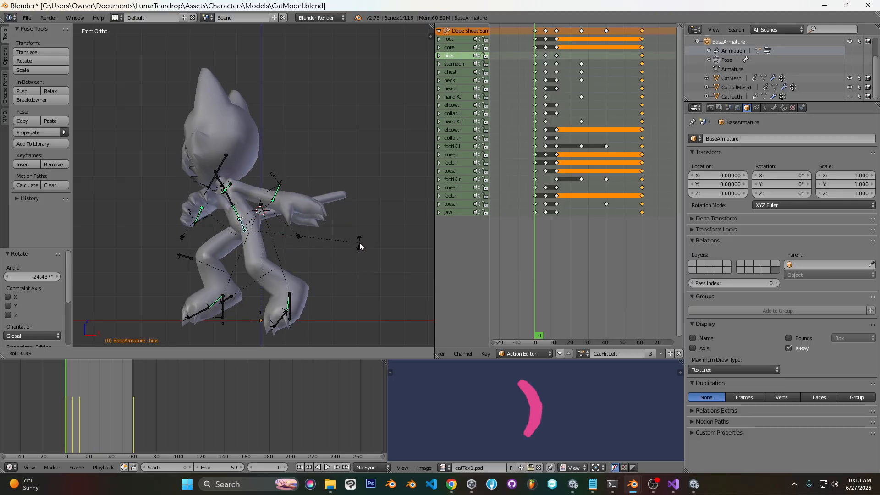
pyautogui.rightClick(359, 243)
# Rotate the stomach bone 7.189° and the chest bone 12.233° in the front view to straighten the torso.
pyautogui.rightClick(239, 213)
pyautogui.press('r')
pyautogui.click(323, 197)
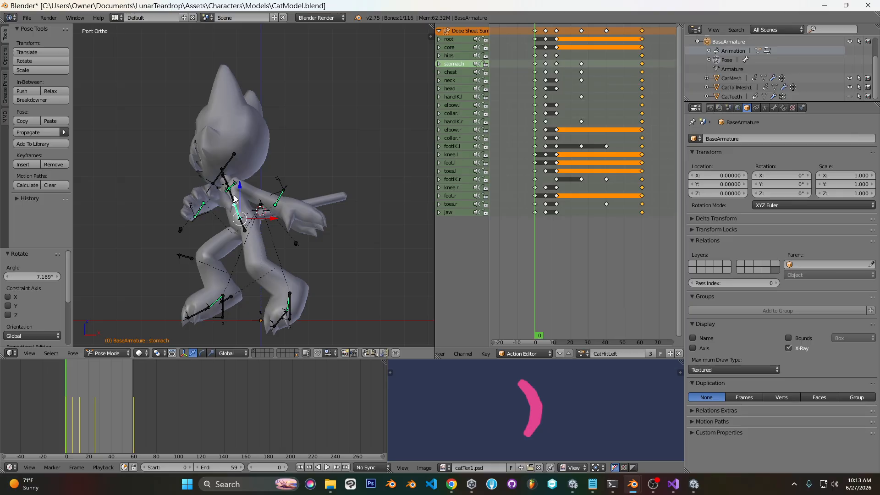
pyautogui.press('r')
pyautogui.click(319, 213)
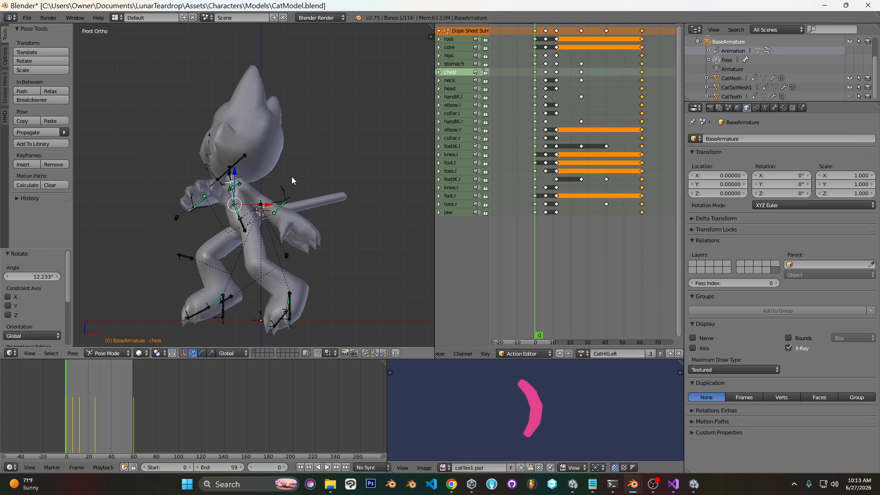
# Move the hips bone 0.862 along X and 0.306 along Z in the front view at frame 0.
pyautogui.rightClick(245, 230)
pyautogui.press('g')
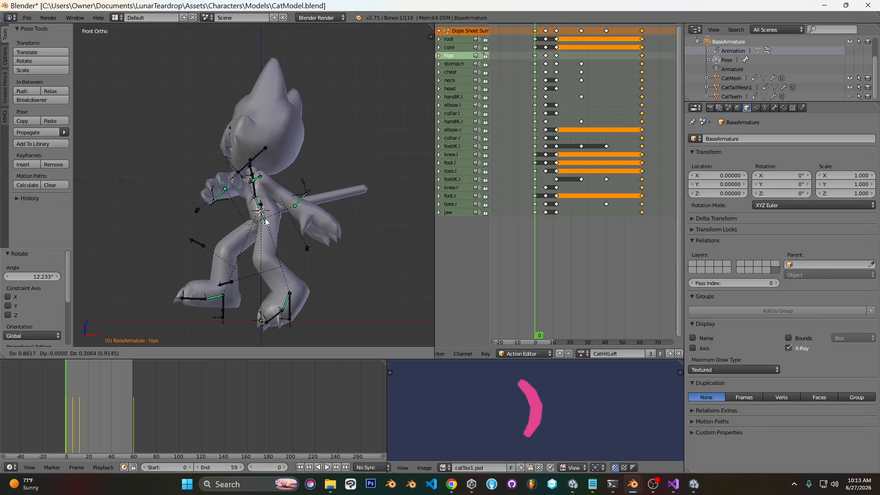
pyautogui.click(265, 222)
# Adjust the hips bone's position in the side view at frame 0.
pyautogui.moveTo(368, 152); pyautogui.dragTo(271, 177, button='middle')
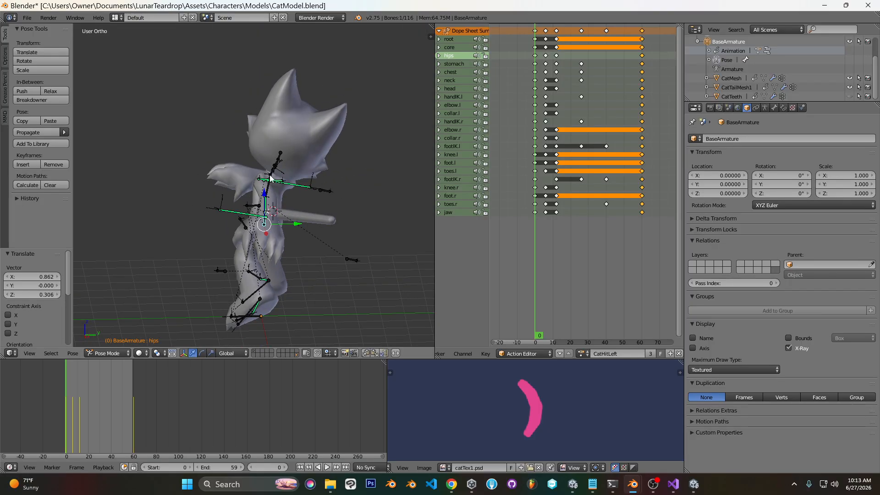
pyautogui.press('KP_3')
pyautogui.press('g')
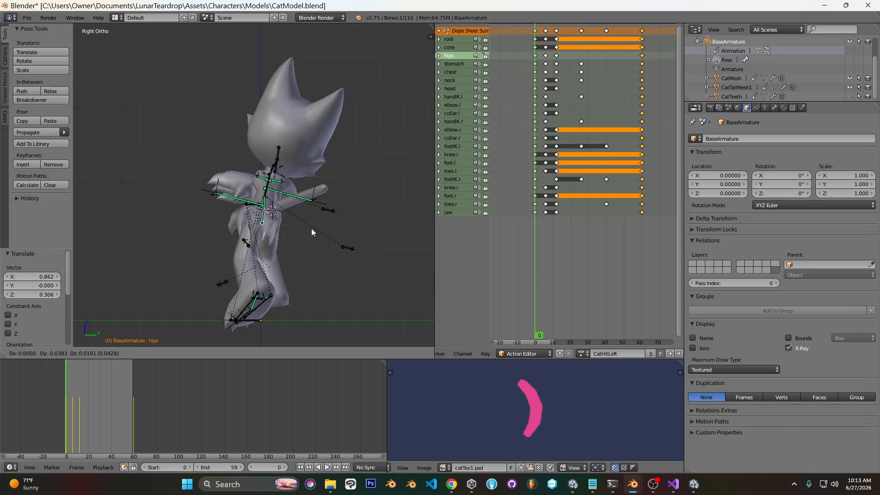
# Shift the hips about -0.40 in Y and 0.13 in Z, rotate them about -12.3°, and keyframe all bones at frame 0.
pyautogui.click(302, 226)
pyautogui.press('r')
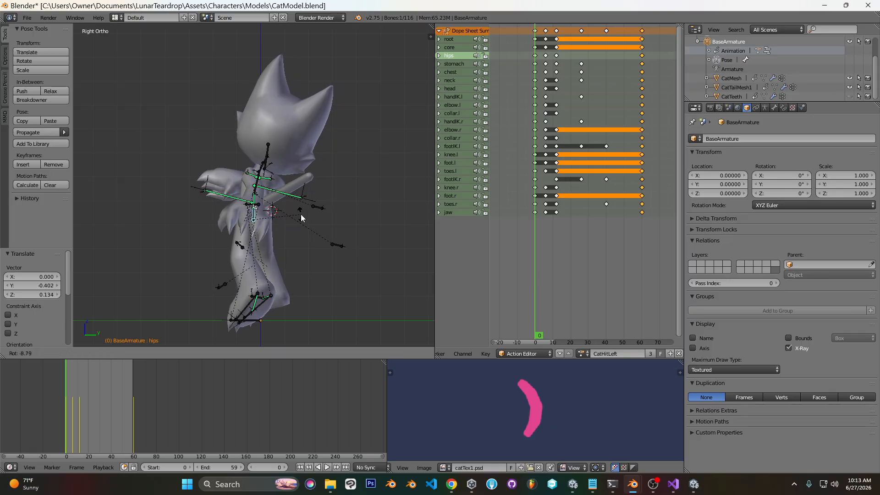
pyautogui.click(300, 211)
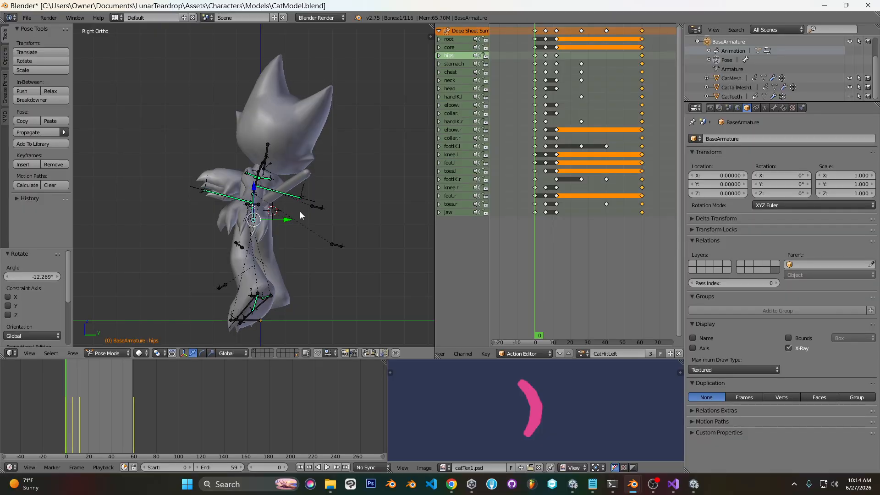
pyautogui.press('KP_1')
pyautogui.press('a')
pyautogui.press('a')
pyautogui.press('i')
pyautogui.press('a')
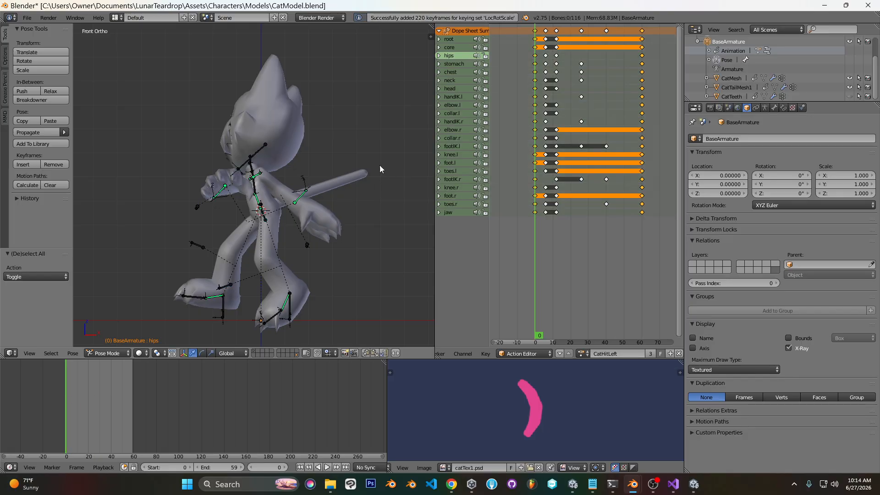
# Rotate the neck bone with trackball rotation plus a turn of about 1.9° in front view, and keyframe it at frame 0.
pyautogui.rightClick(255, 172)
pyautogui.press('r')
pyautogui.press('y')
pyautogui.press('y')
pyautogui.press('r')
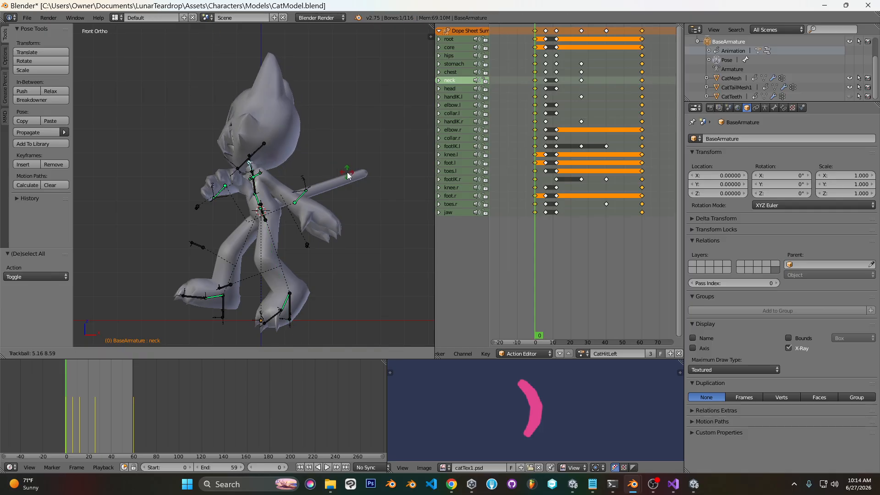
pyautogui.click(351, 172)
pyautogui.press('r')
pyautogui.click(352, 175)
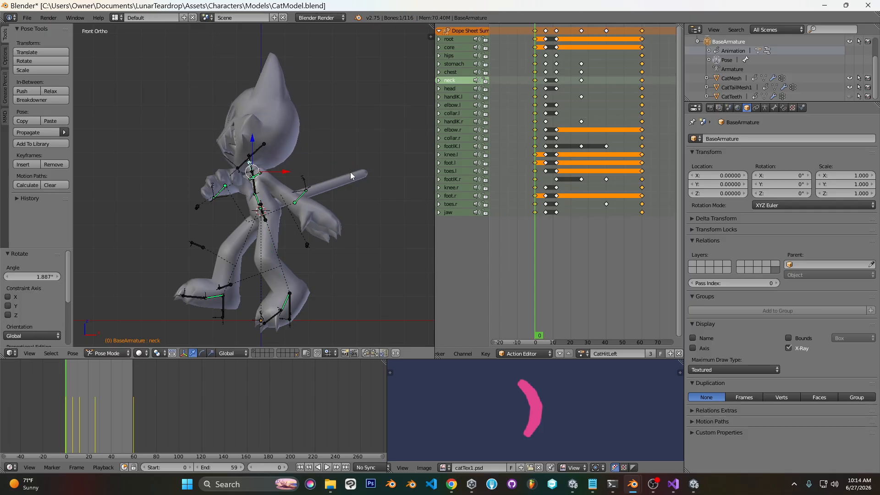
pyautogui.press('i')
pyautogui.press('a')
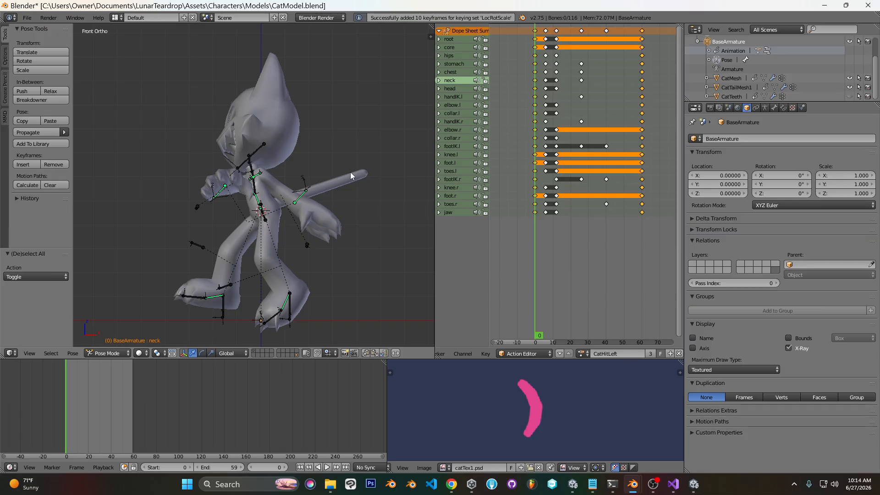
# Move the handIK.l bone about -0.29 in X and 0.46 in Z, and keyframe all bones at frame 0.
pyautogui.rightClick(297, 200)
pyautogui.press('g')
pyautogui.click(290, 188)
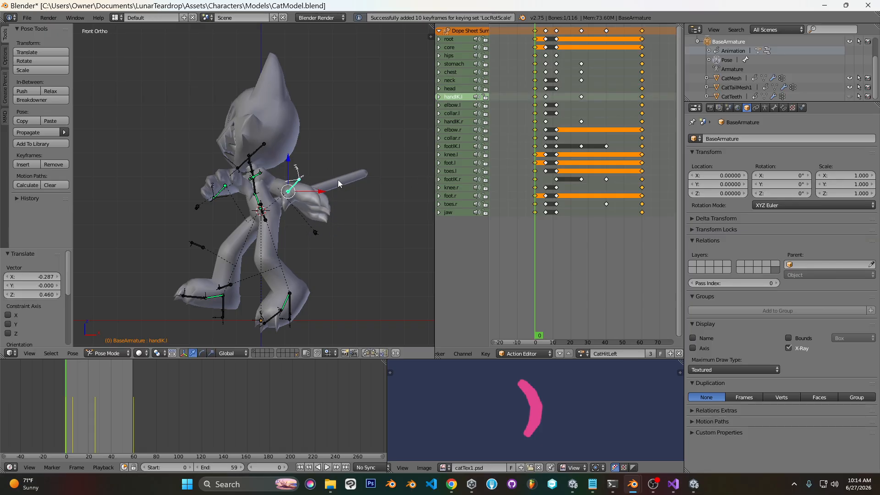
pyautogui.press('a')
pyautogui.press('a')
pyautogui.press('i')
pyautogui.press('a')
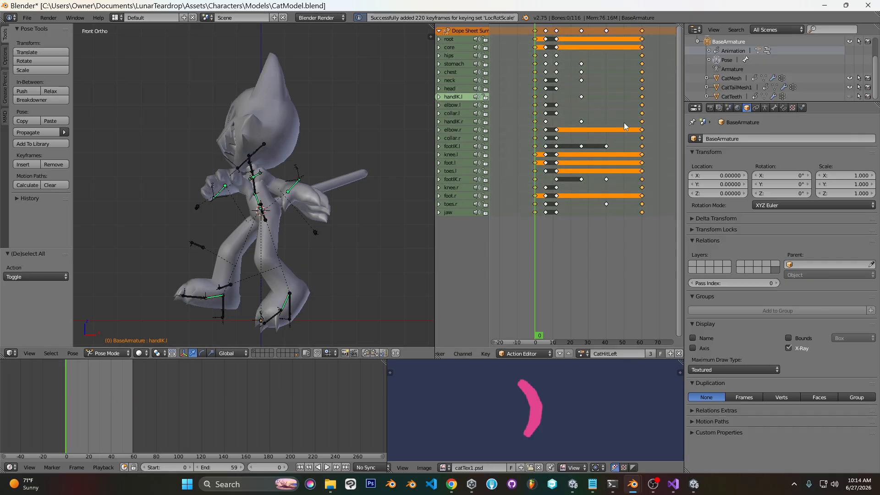
# Rotate the hips about 33° around their local Y axis, keyframe them at frame 0, and compare with the end pose.
pyautogui.click(637, 97)
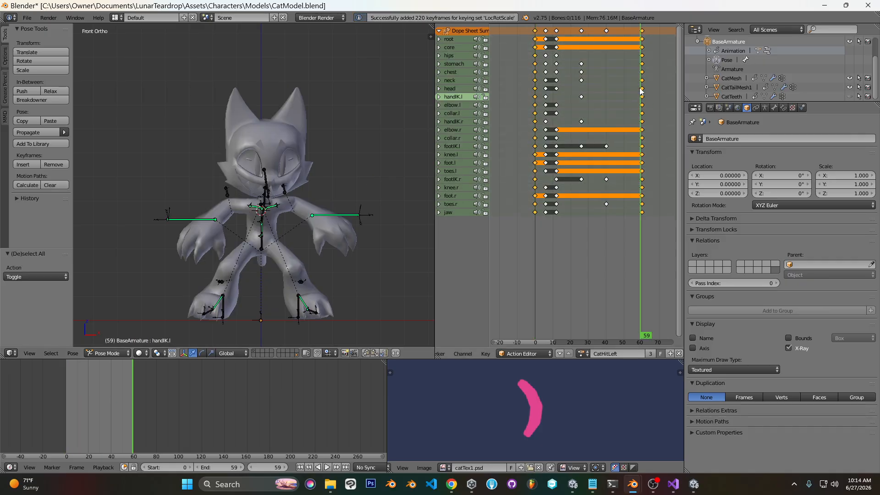
pyautogui.click(535, 83)
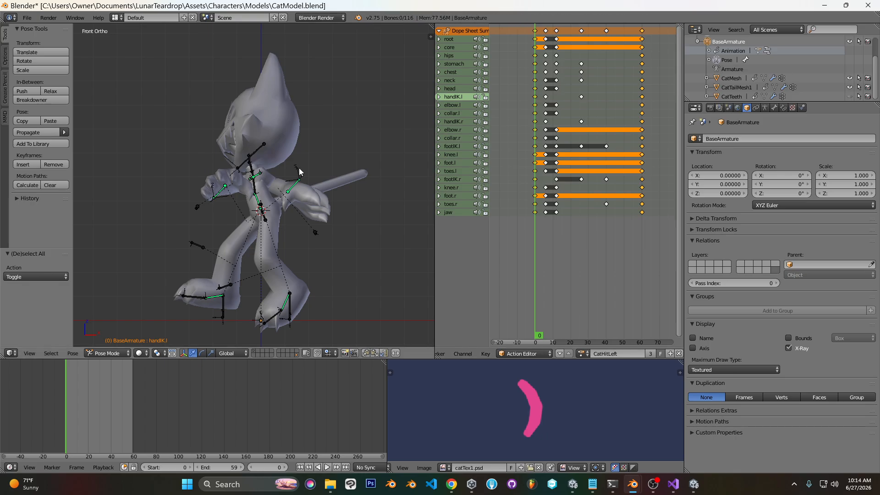
pyautogui.rightClick(267, 220)
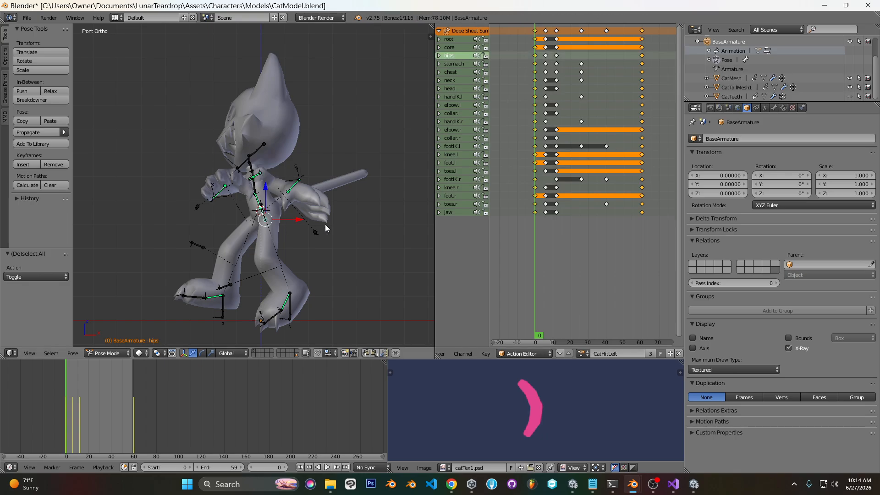
pyautogui.press('r')
pyautogui.press('y')
pyautogui.press('y')
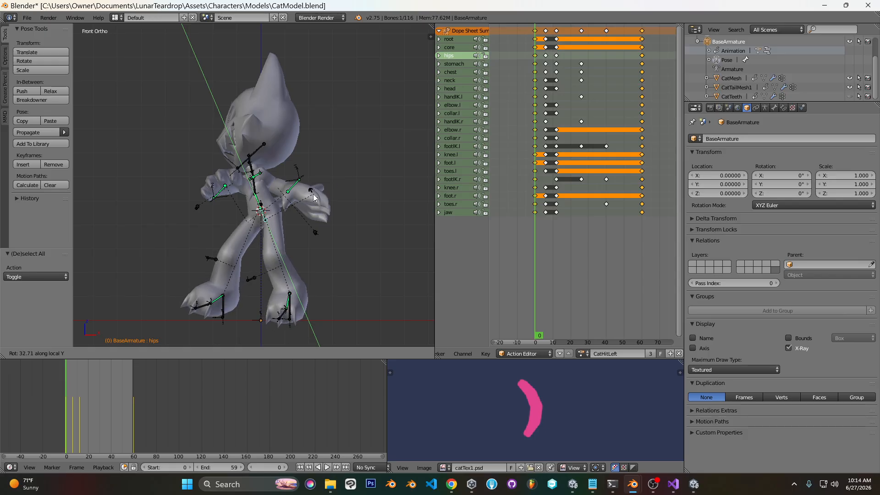
pyautogui.click(313, 197)
pyautogui.press('i')
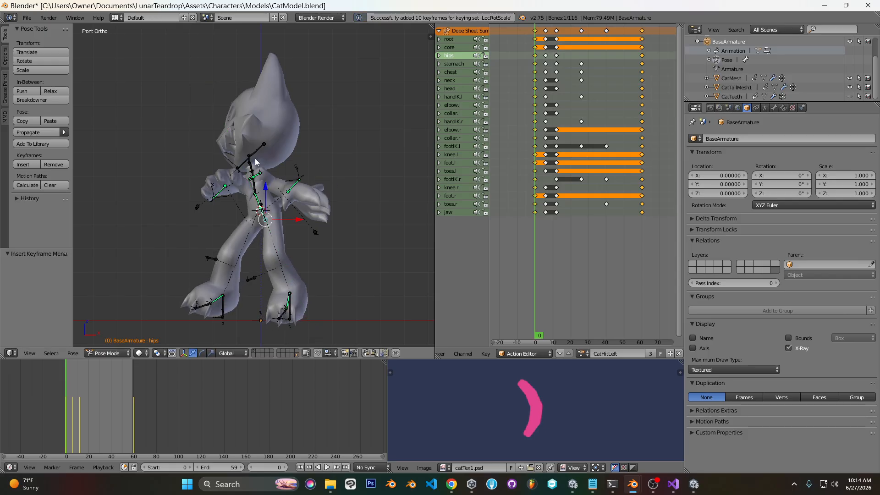
pyautogui.click(642, 93)
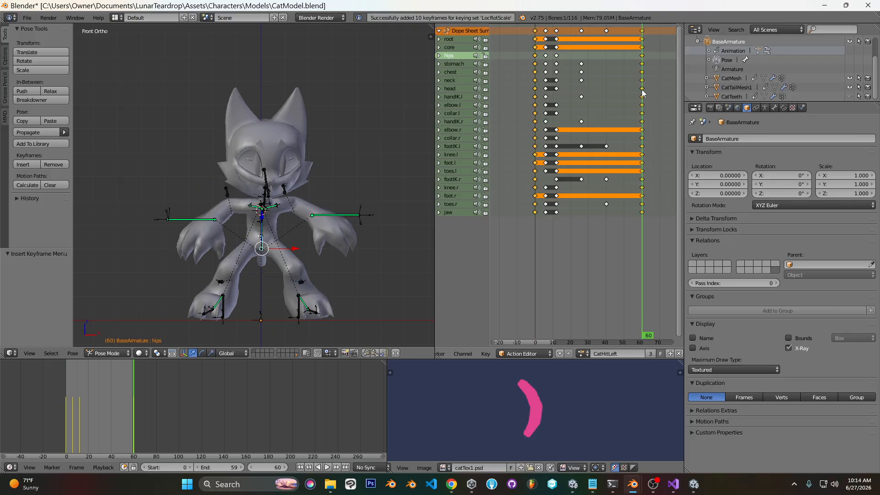
pyautogui.click(536, 96)
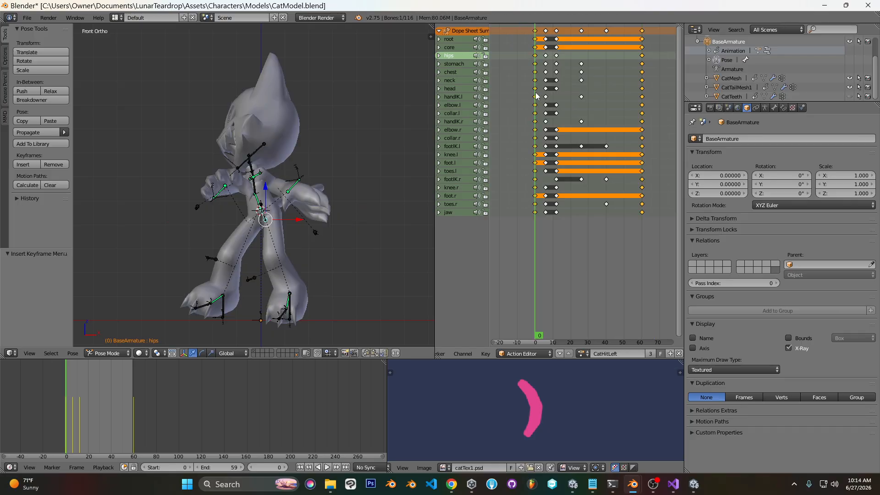
pyautogui.moveTo(536, 95)
pyautogui.mouseDown()
pyautogui.moveTo(557, 94)
pyautogui.moveTo(529, 92)
pyautogui.mouseUp()
pyautogui.moveTo(536, 86)
pyautogui.mouseDown()
pyautogui.moveTo(549, 86)
pyautogui.moveTo(536, 85)
pyautogui.mouseUp()
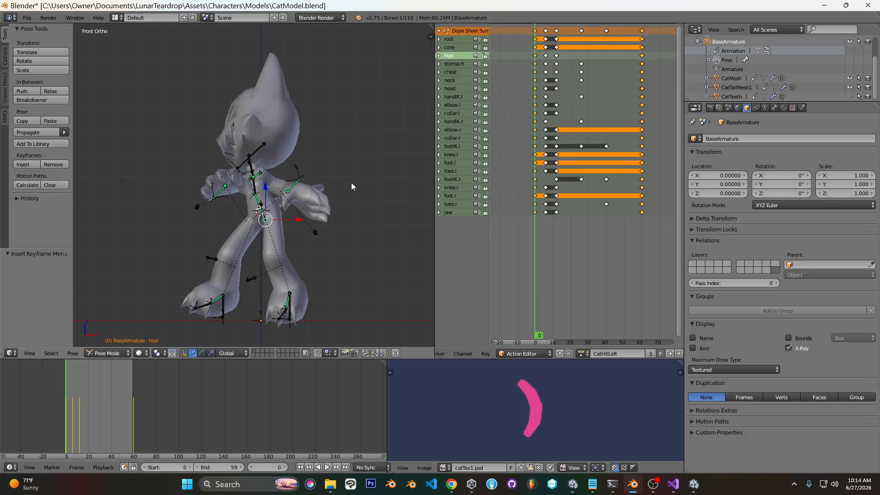
# Undo the hips, left hand and neck edits and the earlier body pose changes made at frame 0.
pyautogui.moveTo(353, 184); pyautogui.dragTo(314, 192, button='middle')
pyautogui.hotkey('ctrl', 'z')
pyautogui.hotkey('ctrl', 'z')
pyautogui.hotkey('ctrl', 'z')
pyautogui.hotkey('ctrl', 'z')
pyautogui.hotkey('ctrl', 'z')
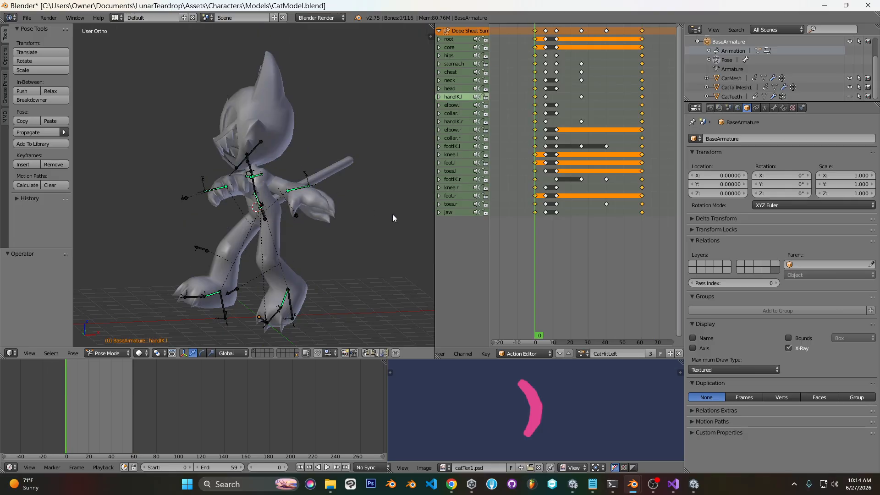
pyautogui.hotkey('ctrl', 'z')
pyautogui.hotkey('ctrl', 'z')
pyautogui.hotkey('ctrl', 'z')
pyautogui.press('KP_1')
pyautogui.hotkey('ctrl', 'z')
pyautogui.hotkey('ctrl', 'z')
pyautogui.hotkey('ctrl', 'z')
pyautogui.hotkey('ctrl', 'z')
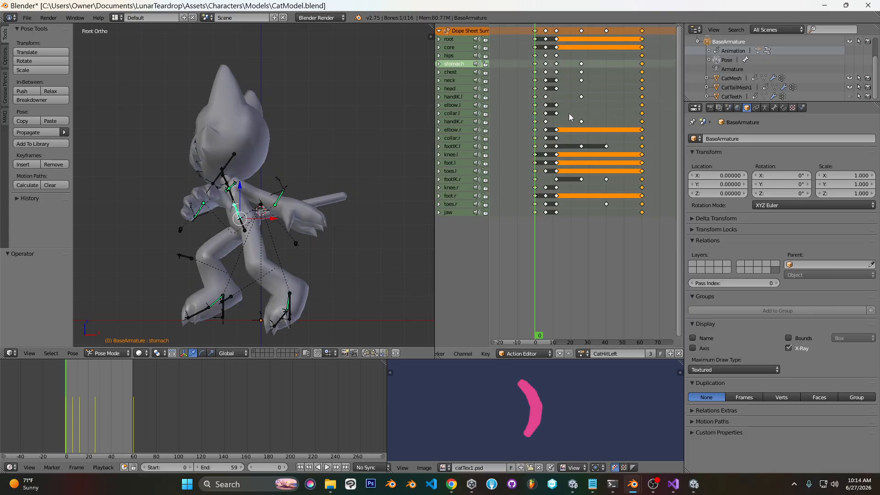
pyautogui.hotkey('ctrl', 'z')
# Examine the cat's frame 0 pose from the front, top and angled views.
pyautogui.moveTo(535, 97)
pyautogui.mouseDown()
pyautogui.moveTo(546, 97)
pyautogui.moveTo(535, 98)
pyautogui.mouseUp()
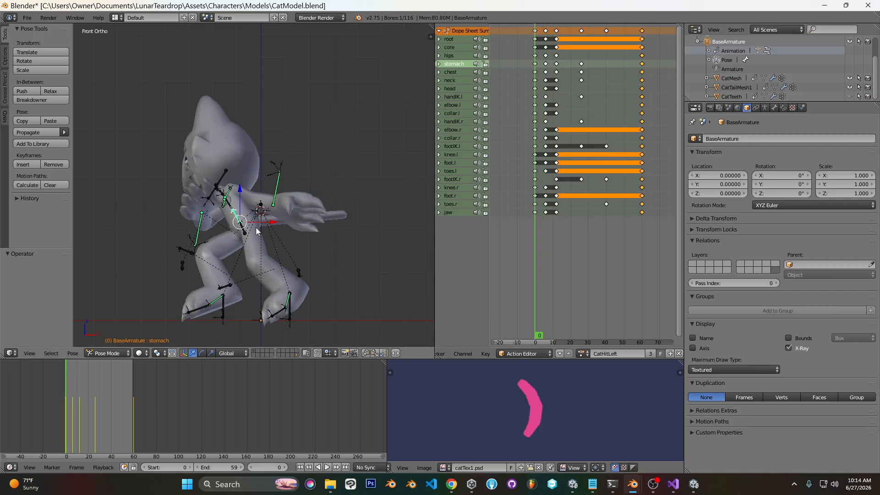
pyautogui.press('KP_7')
pyautogui.moveTo(535, 117)
pyautogui.mouseDown()
pyautogui.moveTo(546, 117)
pyautogui.moveTo(534, 118)
pyautogui.mouseUp()
pyautogui.press('KP_1')
pyautogui.scroll(-3, 323, 125)
pyautogui.moveTo(324, 127); pyautogui.dragTo(293, 177, button='middle')
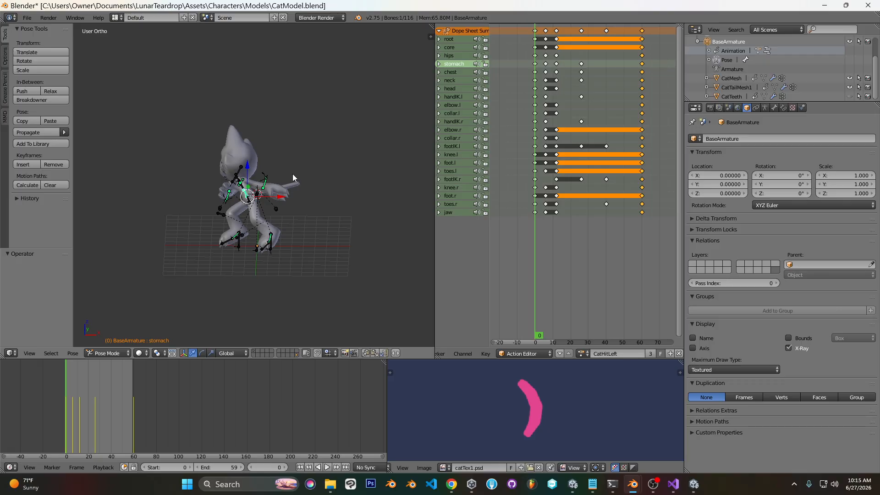
pyautogui.press('KP_1')
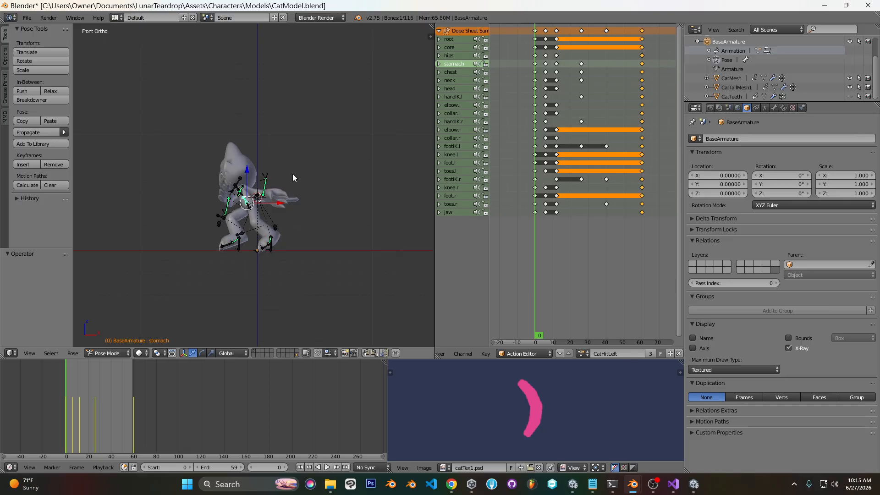
pyautogui.scroll(2, 292, 174)
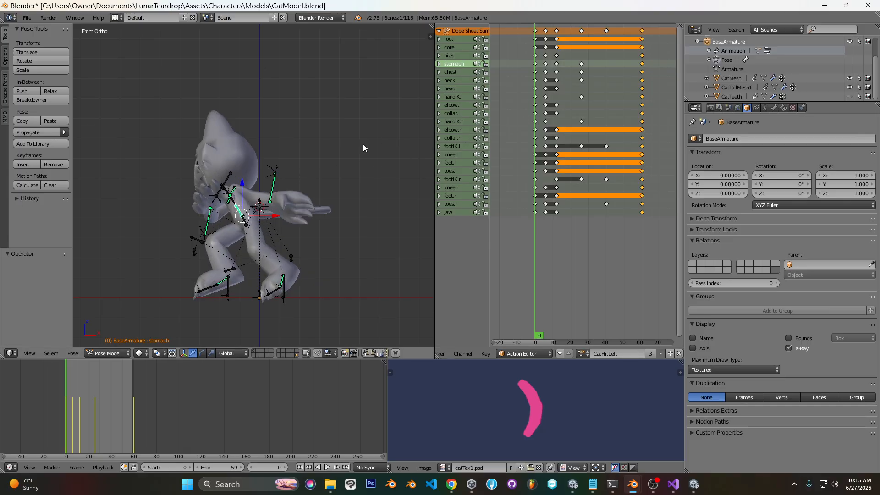
pyautogui.press('KP_7')
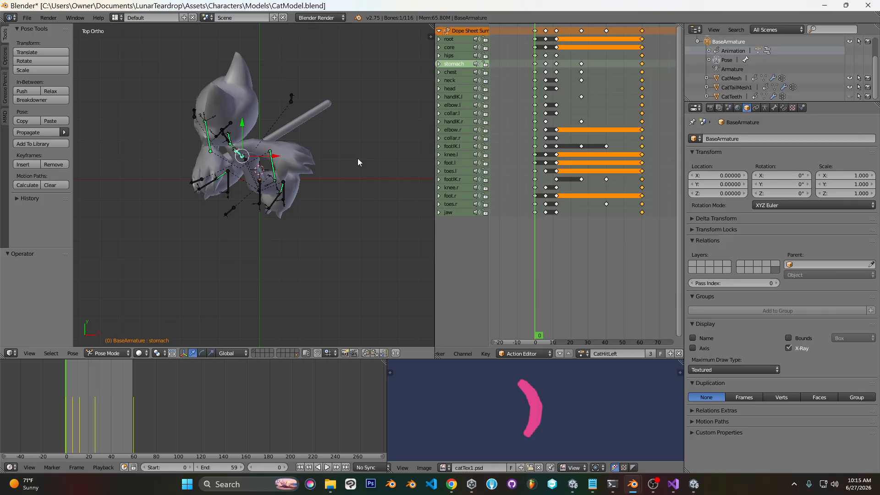
pyautogui.press('KP_1')
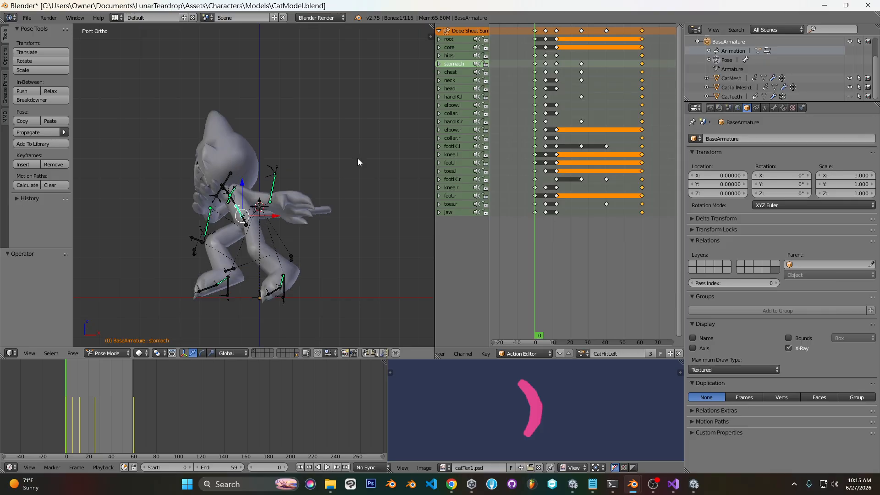
pyautogui.press('KP_7')
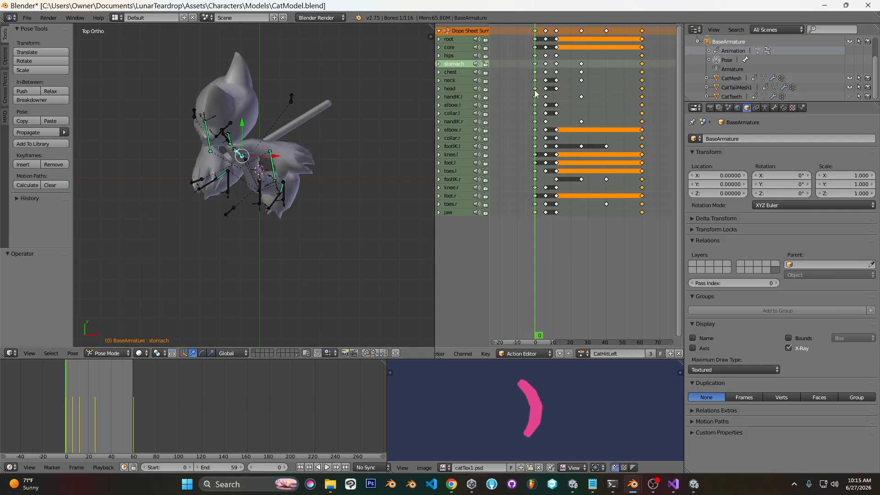
# Scrub the CatHitLeft action to frame 15 and back to frame 6, examining the body pose in right-side and angled views.
pyautogui.moveTo(535, 94); pyautogui.dragTo(563, 90)
pyautogui.moveTo(275, 174)
pyautogui.mouseDown(button='middle')
pyautogui.moveTo(230, 107)
pyautogui.moveTo(291, 175)
pyautogui.mouseUp(button='middle')
pyautogui.moveTo(233, 118); pyautogui.dragTo(323, 243, button='middle')
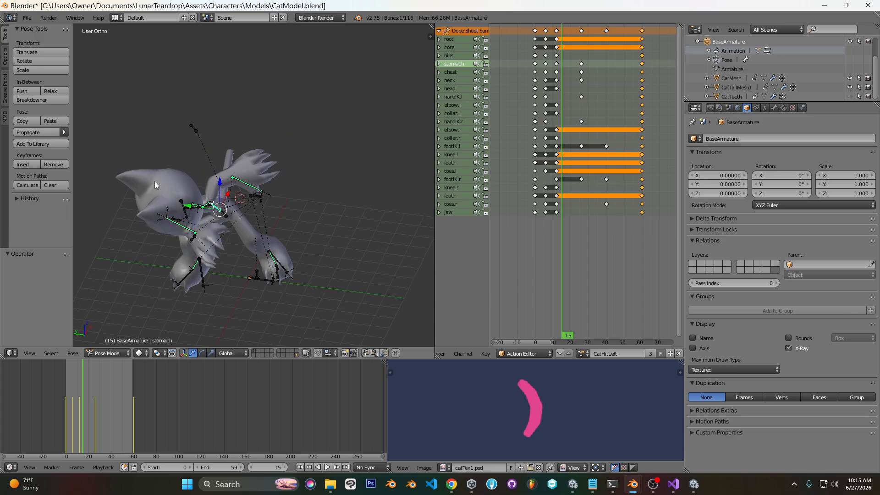
pyautogui.press('KP_3')
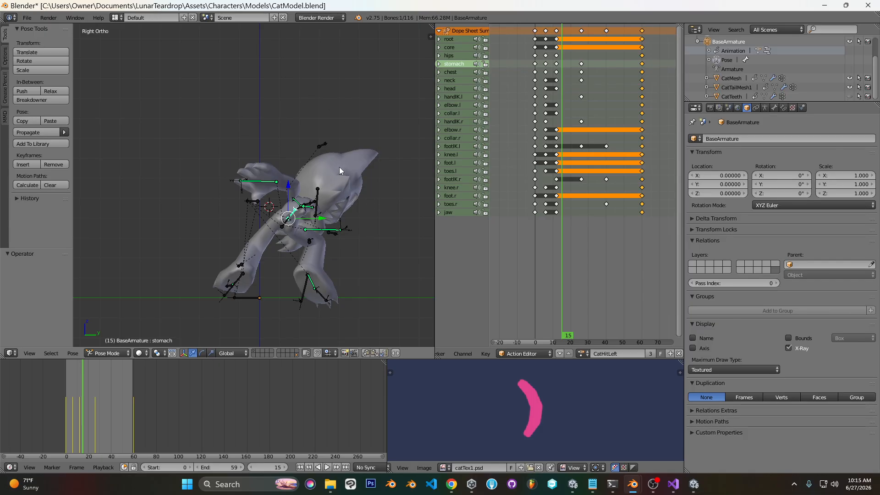
pyautogui.moveTo(548, 96); pyautogui.dragTo(597, 97)
pyautogui.moveTo(538, 94); pyautogui.dragTo(540, 91)
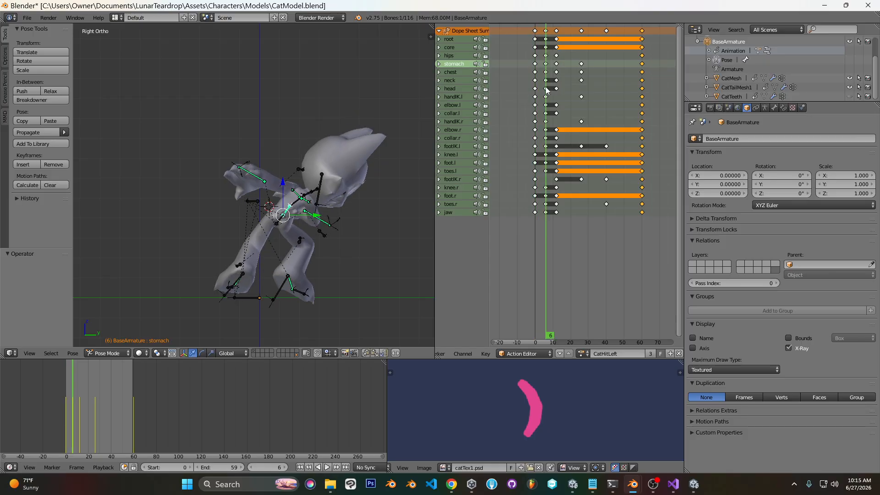
pyautogui.moveTo(203, 200); pyautogui.dragTo(342, 230, button='middle')
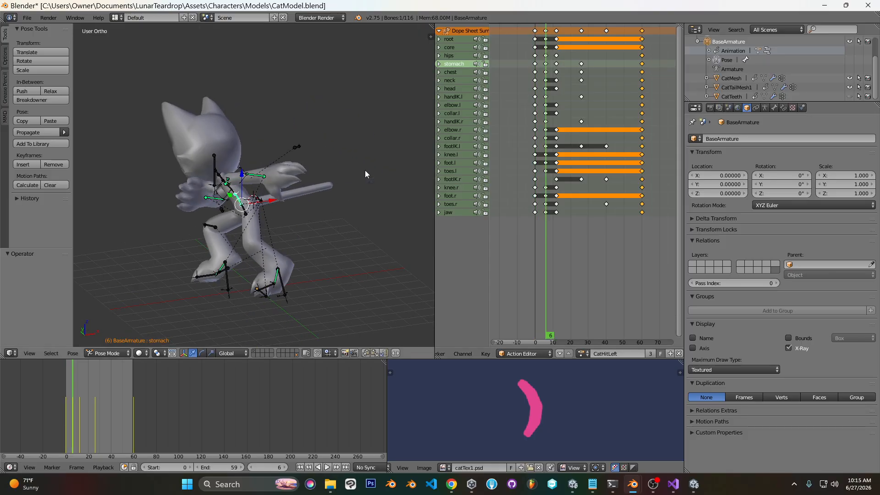
# Examine the action's poses at frames 12, 26 and 15 from the front, left-side and angled views.
pyautogui.moveTo(543, 115); pyautogui.dragTo(556, 111)
pyautogui.moveTo(250, 190); pyautogui.dragTo(331, 212, button='middle')
pyautogui.press('KP_1')
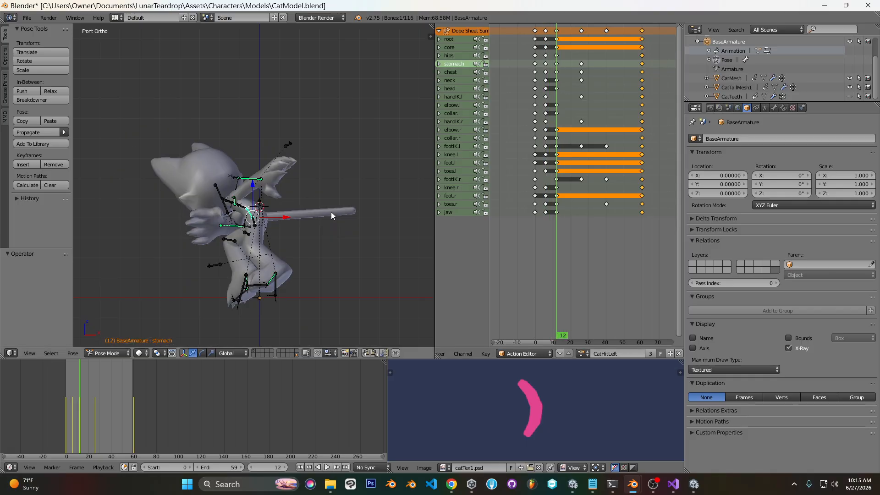
pyautogui.press('ctrl+KP_3')
pyautogui.moveTo(551, 106)
pyautogui.mouseDown()
pyautogui.moveTo(537, 105)
pyautogui.moveTo(557, 103)
pyautogui.mouseUp()
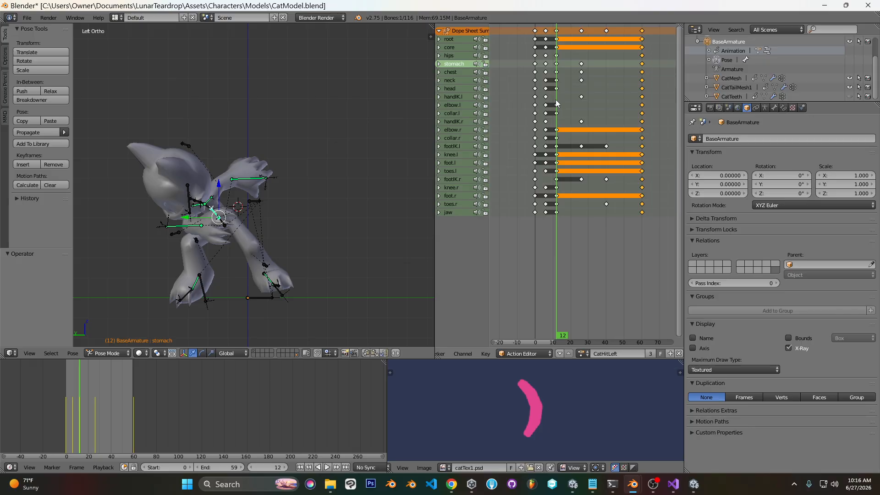
pyautogui.moveTo(557, 104); pyautogui.dragTo(582, 106)
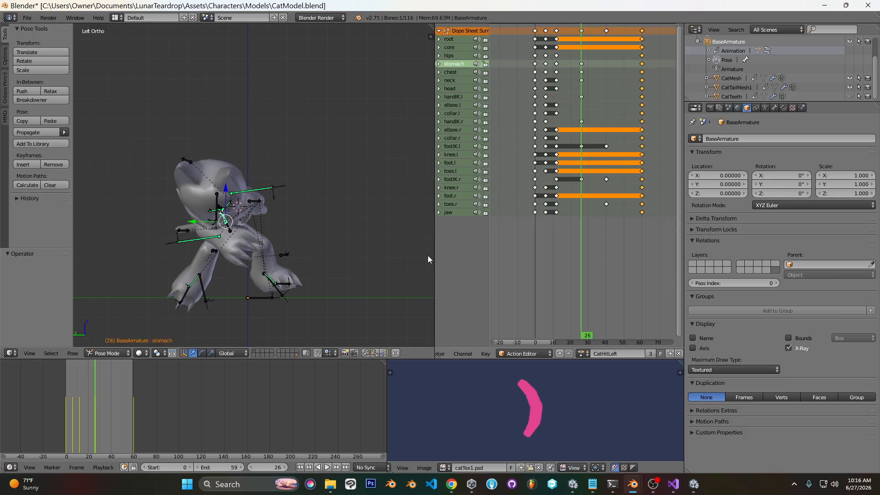
pyautogui.moveTo(225, 248); pyautogui.dragTo(319, 237, button='middle')
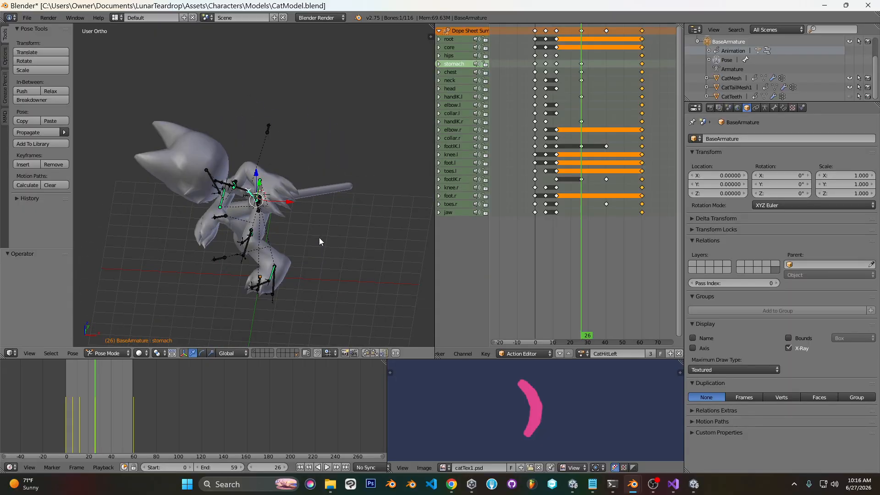
pyautogui.press('KP_1')
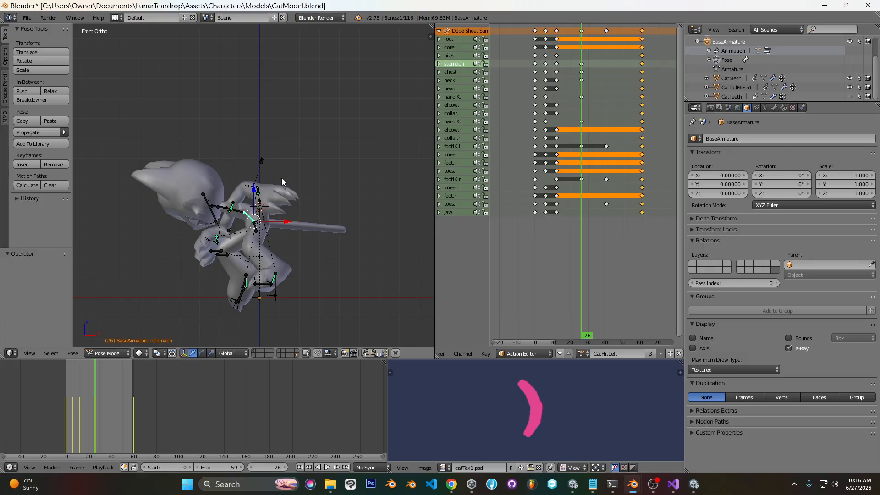
pyautogui.moveTo(547, 97); pyautogui.dragTo(563, 87)
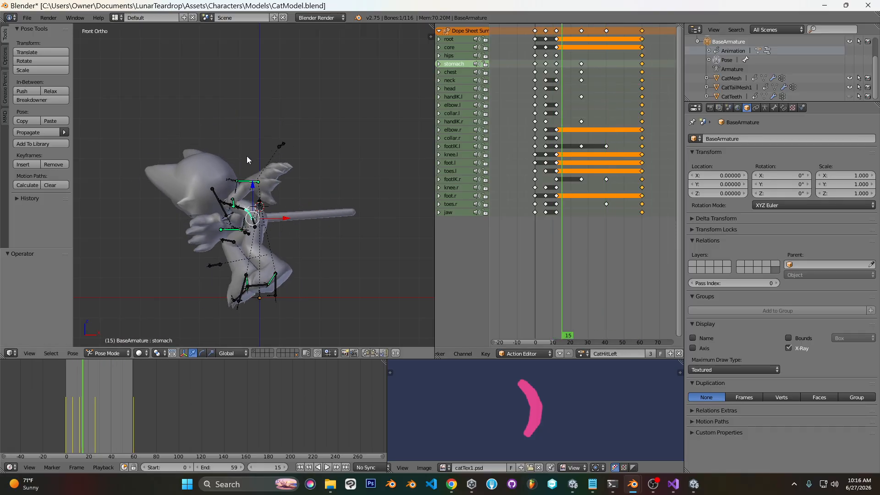
# Scrub the CatHitLeft action to its frame 60 pose, and switch to OBS to pause the recording.
pyautogui.moveTo(539, 106); pyautogui.dragTo(643, 87)
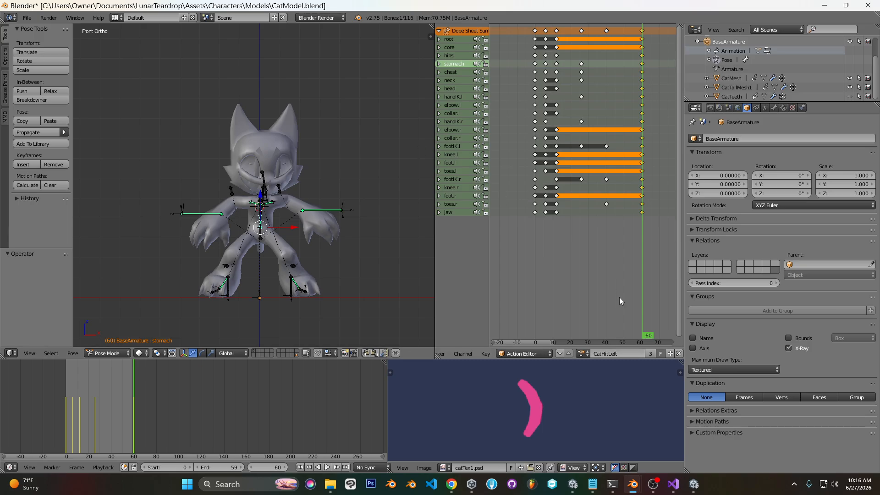
pyautogui.click(653, 485)
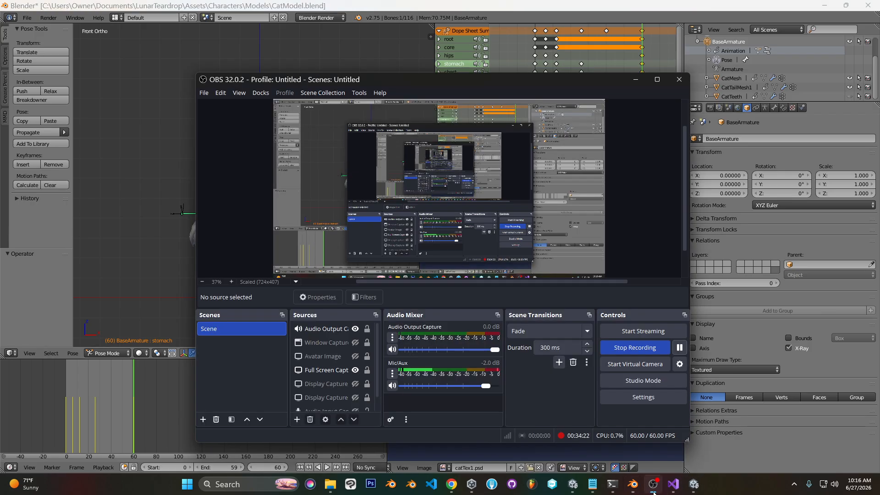
pyautogui.click(680, 349)
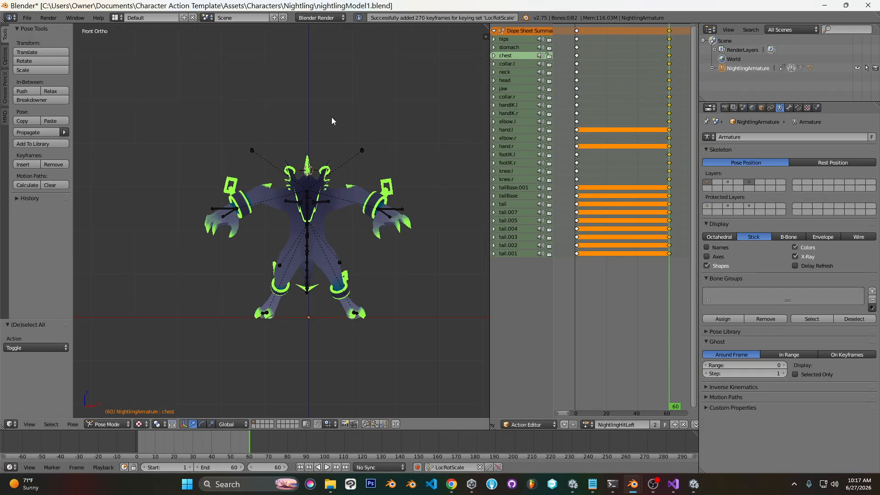
# Examine the Nightling's frame 1 pose in the NightlingHitLeft action from the front, side and angled views.
pyautogui.press('a')
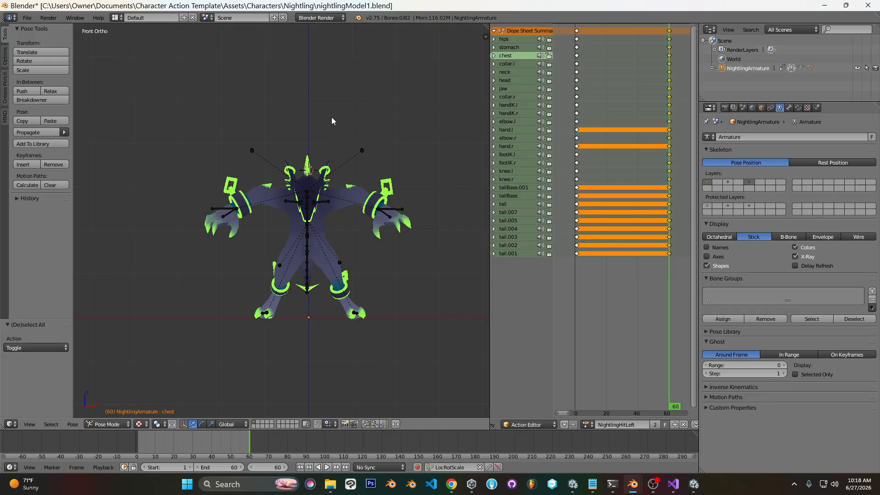
pyautogui.click(578, 108)
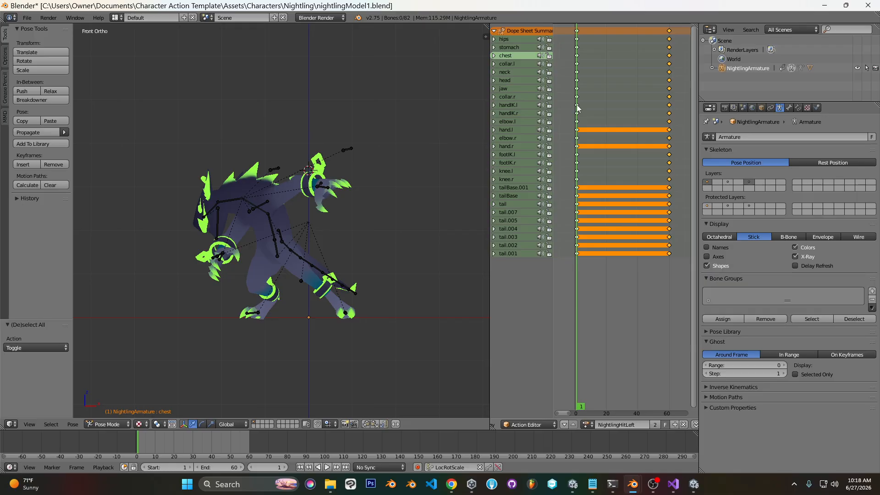
pyautogui.moveTo(260, 257); pyautogui.dragTo(408, 270, button='middle')
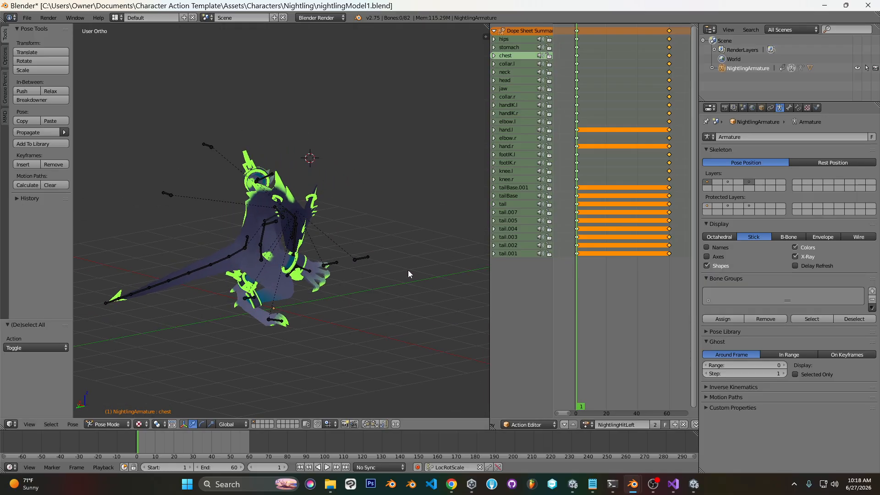
pyautogui.press('KP_3')
pyautogui.press('KP_1')
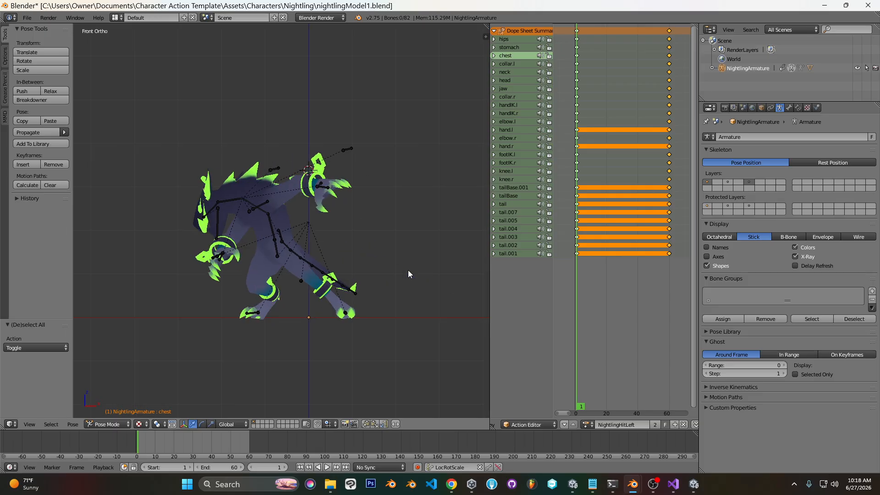
# Switch to the CatModel file in Blender and examine the cat's frame 12 pose from the angled, front and left-side views.
pyautogui.moveTo(633, 484)
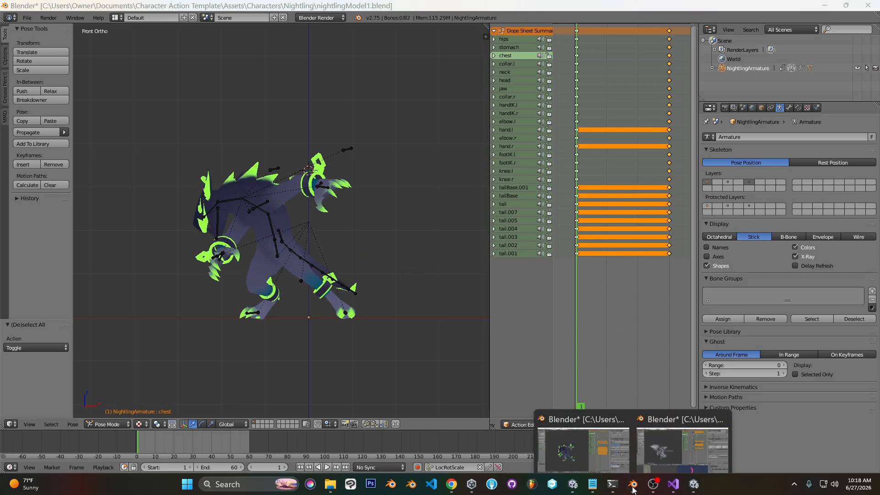
pyautogui.click(722, 440)
pyautogui.moveTo(538, 150); pyautogui.dragTo(556, 153)
pyautogui.moveTo(281, 210); pyautogui.dragTo(353, 195, button='middle')
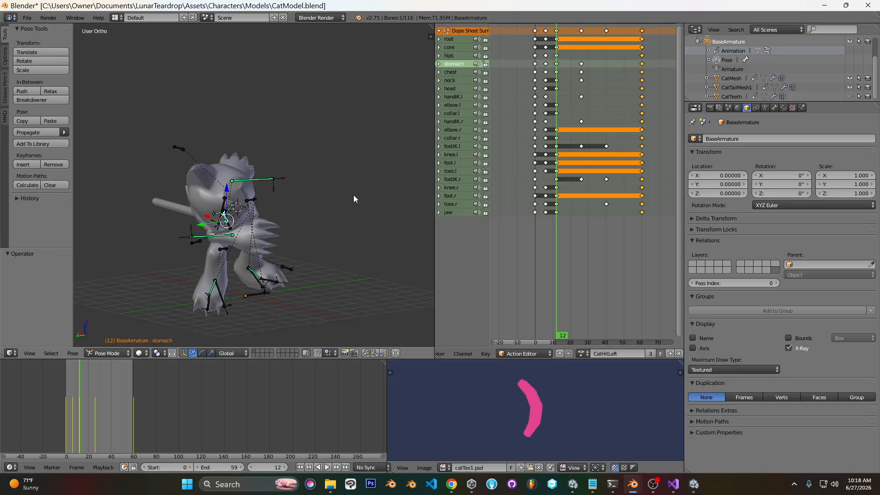
pyautogui.press('KP_1')
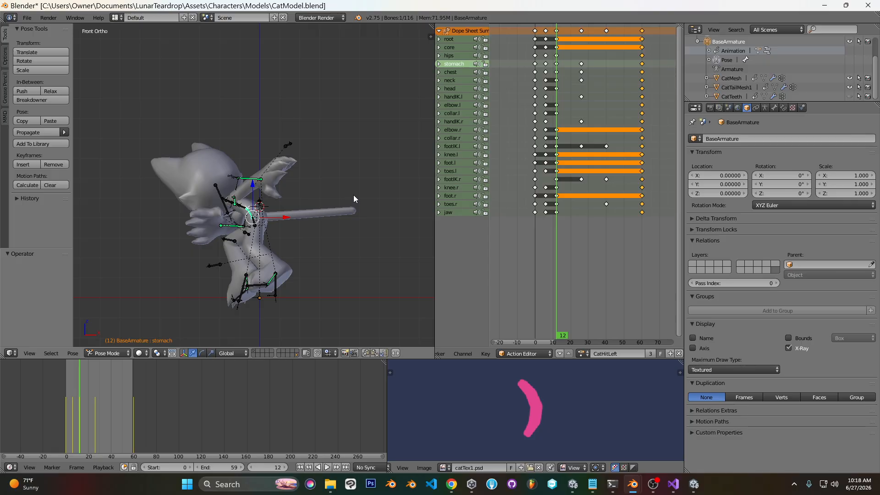
pyautogui.press('ctrl+KP_3')
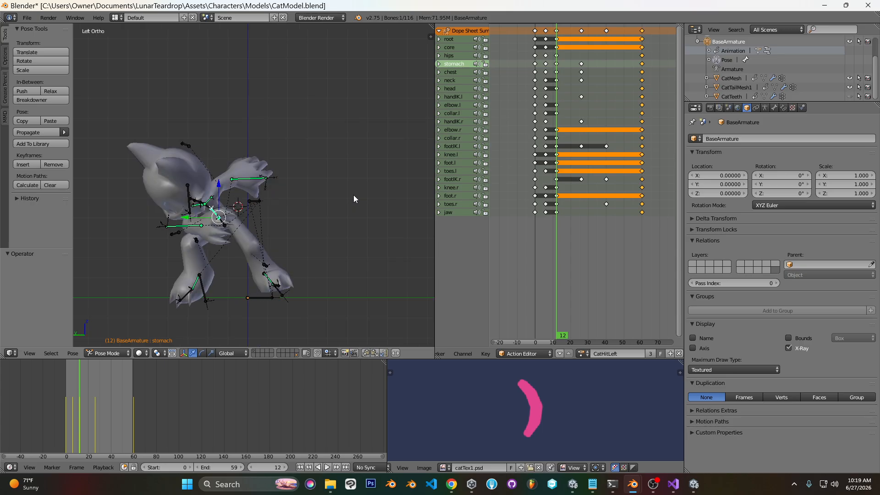
pyautogui.press('KP_1')
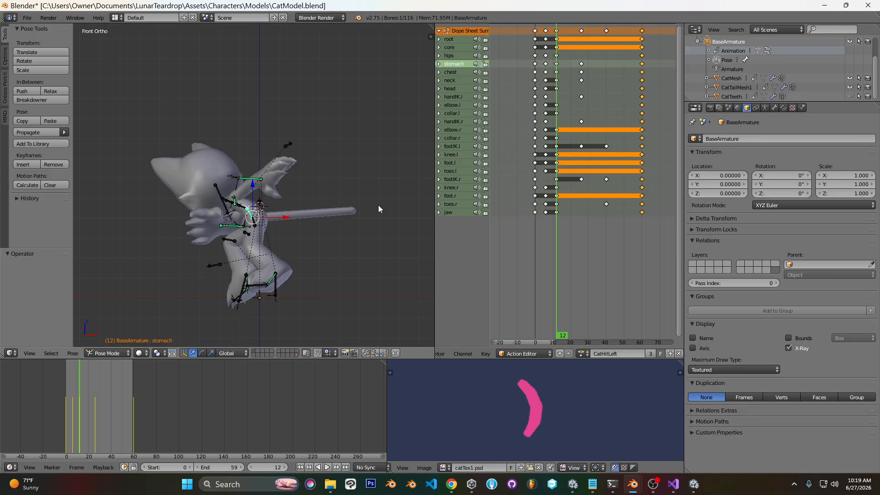
# Scrub the CatHitLeft action between frames 0 and 12 and on to frame 44, examining the motion from the front and left side.
pyautogui.moveTo(538, 126); pyautogui.dragTo(558, 122)
pyautogui.click(535, 114)
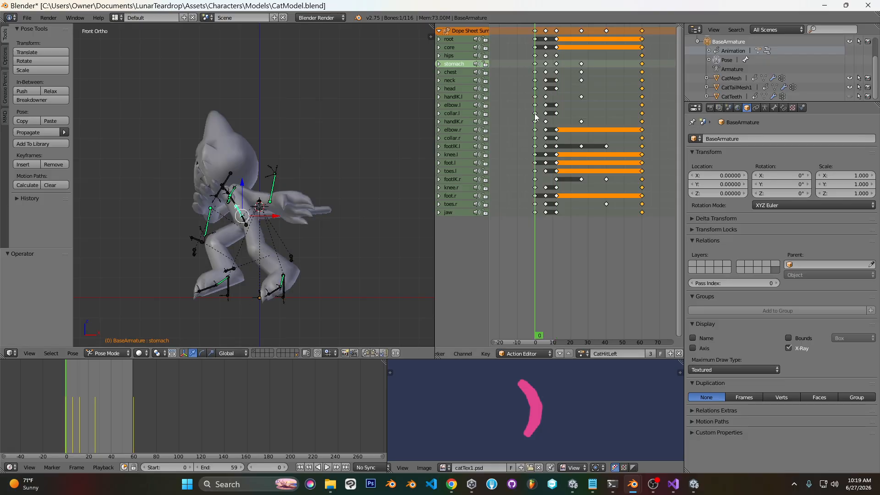
pyautogui.moveTo(535, 114); pyautogui.dragTo(557, 114)
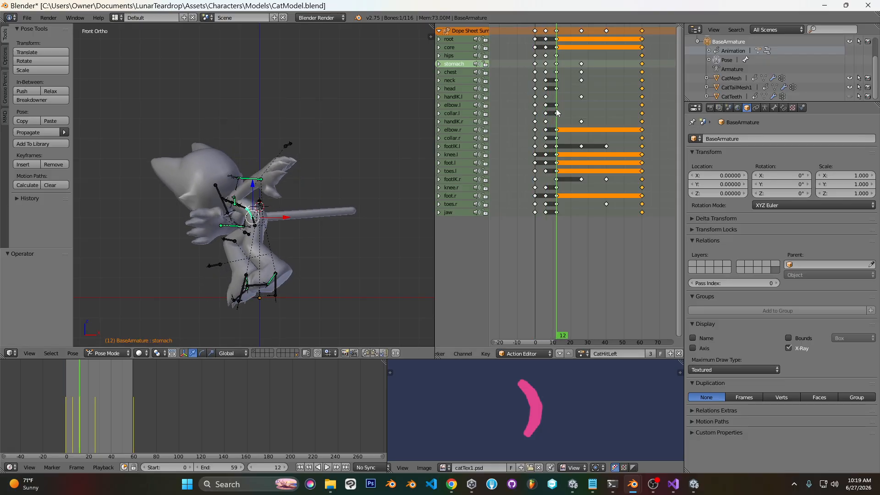
pyautogui.press('ctrl+KP_3')
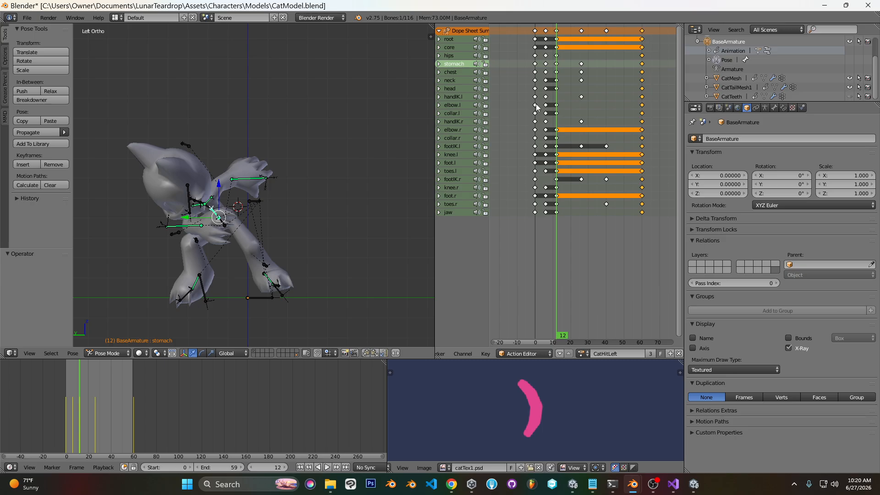
pyautogui.moveTo(557, 96); pyautogui.dragTo(614, 95)
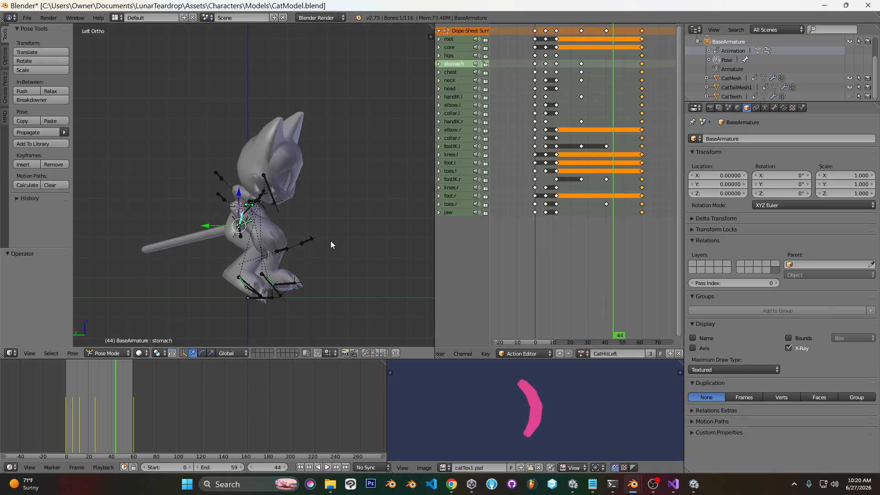
pyautogui.press('KP_1')
# Compare the Nightling's frame 1 pose with the cat's motion between frames 0 and 6, switching between the two Blender files.
pyautogui.moveTo(632, 484)
pyautogui.click(609, 452)
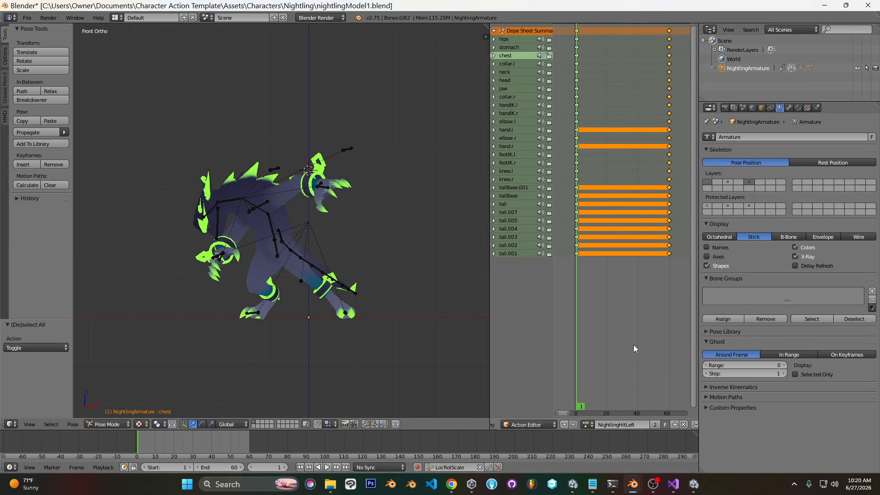
pyautogui.moveTo(632, 487)
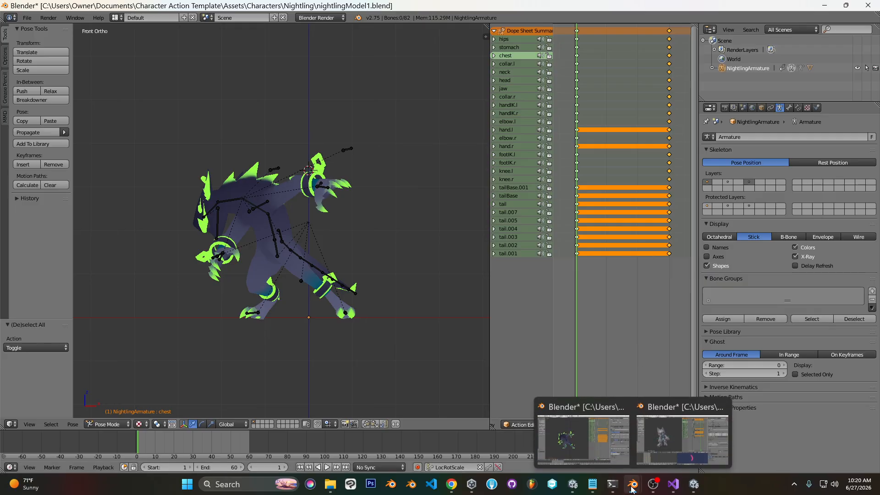
pyautogui.click(697, 440)
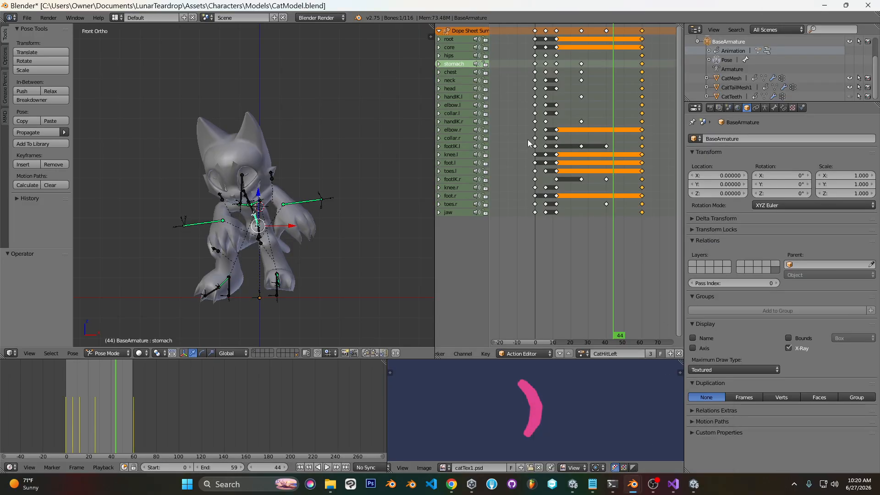
pyautogui.click(535, 129)
pyautogui.moveTo(535, 129)
pyautogui.mouseDown()
pyautogui.moveTo(584, 128)
pyautogui.moveTo(527, 122)
pyautogui.moveTo(547, 122)
pyautogui.mouseUp()
# Check the Nightling's starting pose once more and review the cat's poses at frames 12 and 6.
pyautogui.moveTo(632, 484)
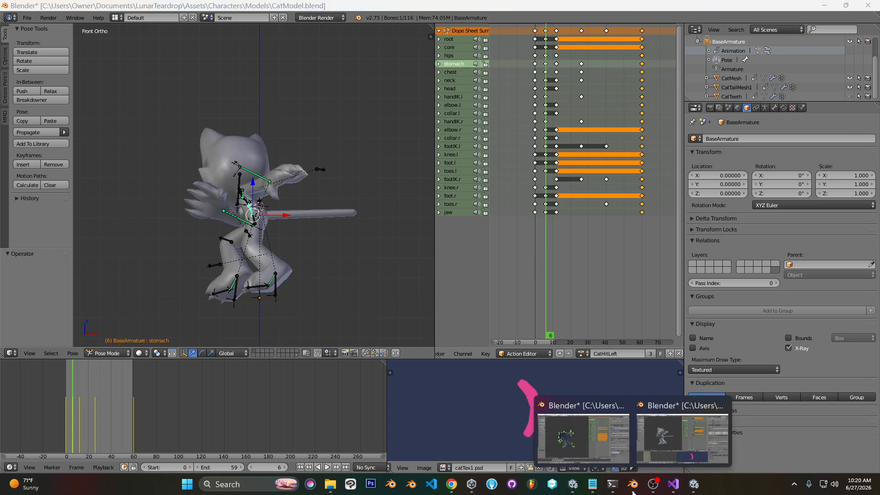
pyautogui.click(602, 448)
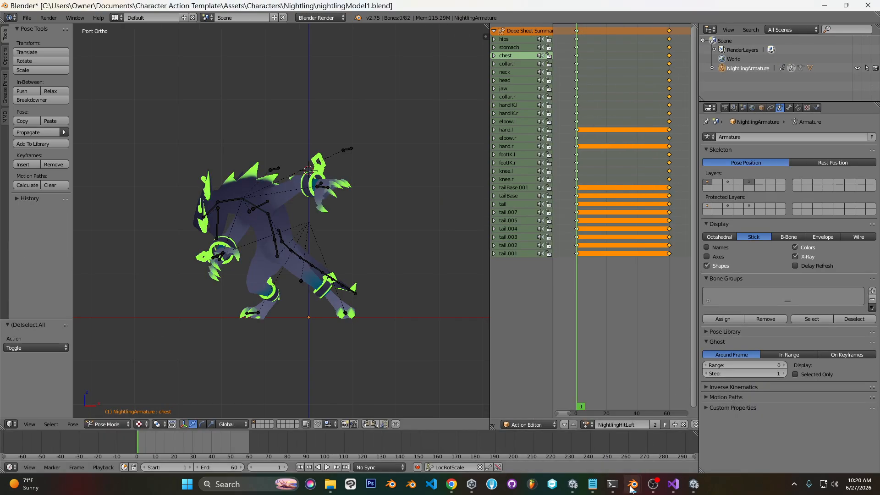
pyautogui.click(724, 448)
pyautogui.moveTo(548, 48)
pyautogui.mouseDown()
pyautogui.moveTo(538, 46)
pyautogui.moveTo(557, 45)
pyautogui.mouseUp()
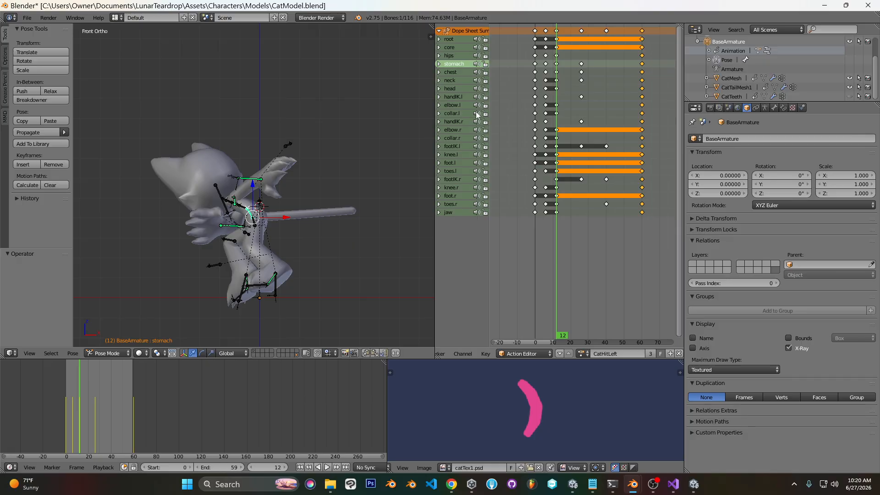
pyautogui.click(547, 55)
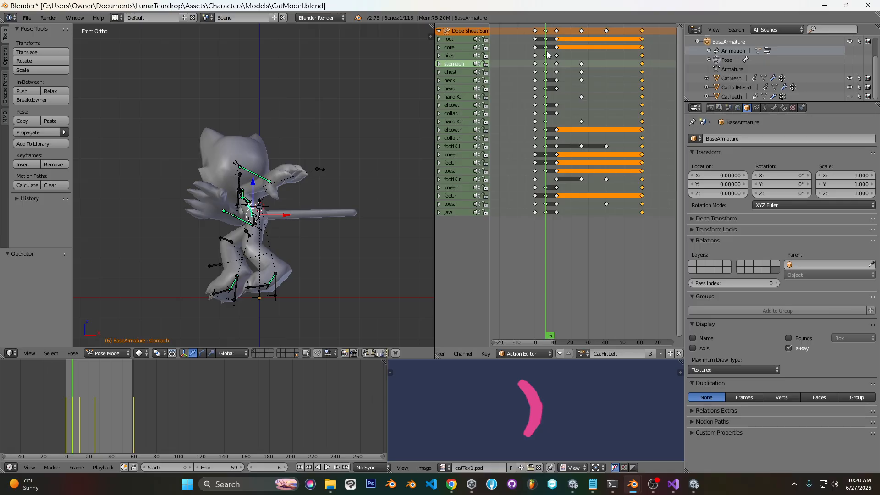
pyautogui.moveTo(535, 63); pyautogui.dragTo(546, 59)
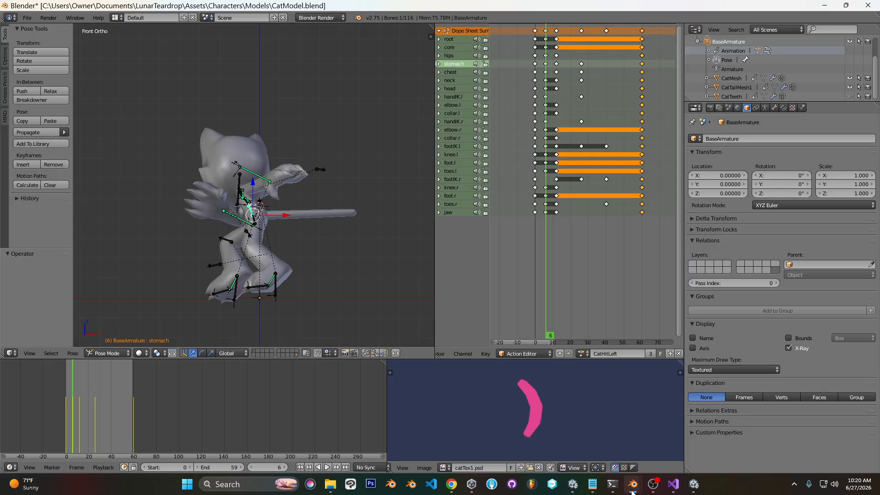
# Switch to the Nightling file in Blender and move the NightlingHitLeft action's first column of keyframes to frame 0.
pyautogui.click(687, 435)
pyautogui.click(577, 31)
pyautogui.press('g')
pyautogui.click(583, 51)
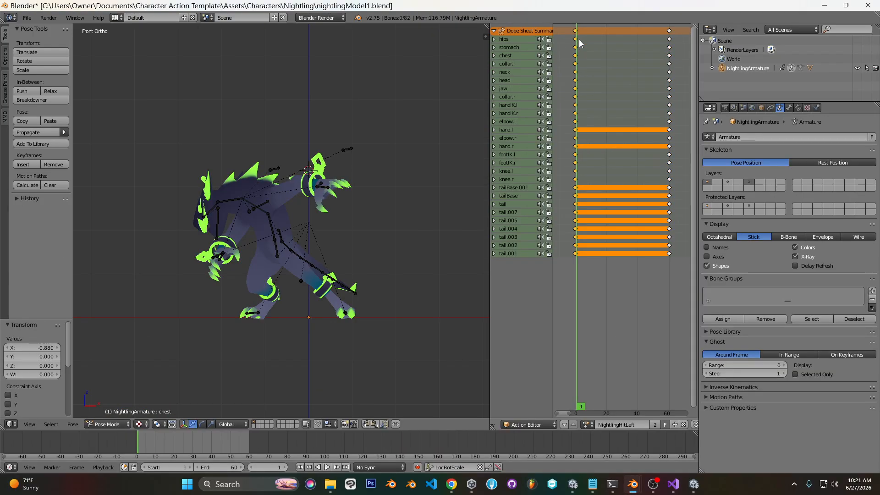
# Duplicate the frame 0 keyframes to frame 6 in the NightlingHitLeft action and make frame 6 current.
pyautogui.hotkey('shift', 'd')
pyautogui.rightClick(584, 41)
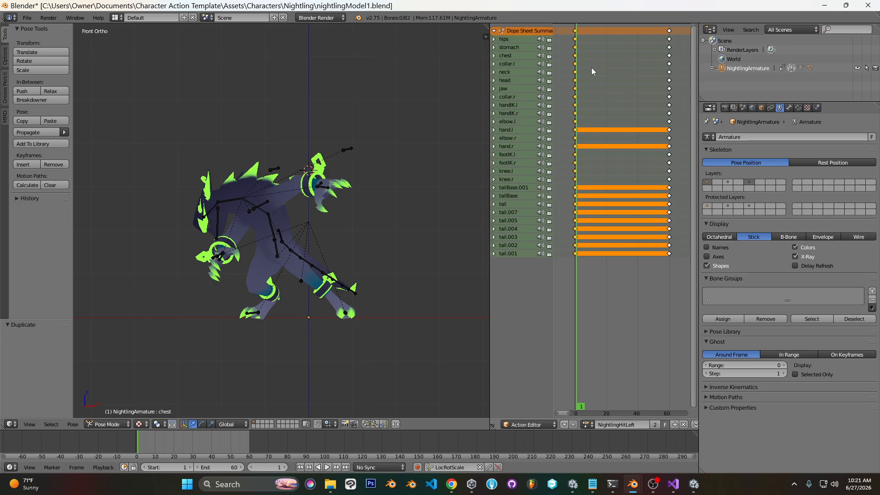
pyautogui.hotkey('shift', 'd')
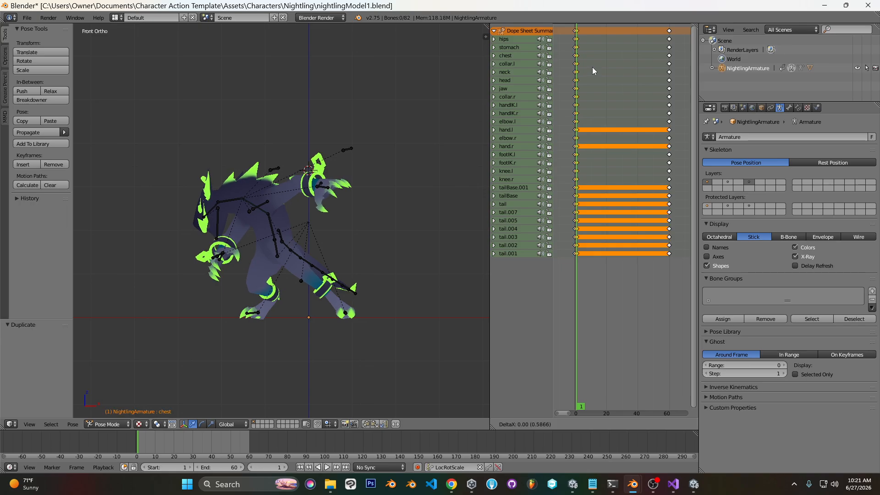
pyautogui.click(604, 67)
pyautogui.moveTo(604, 67); pyautogui.dragTo(588, 65)
pyautogui.press('g')
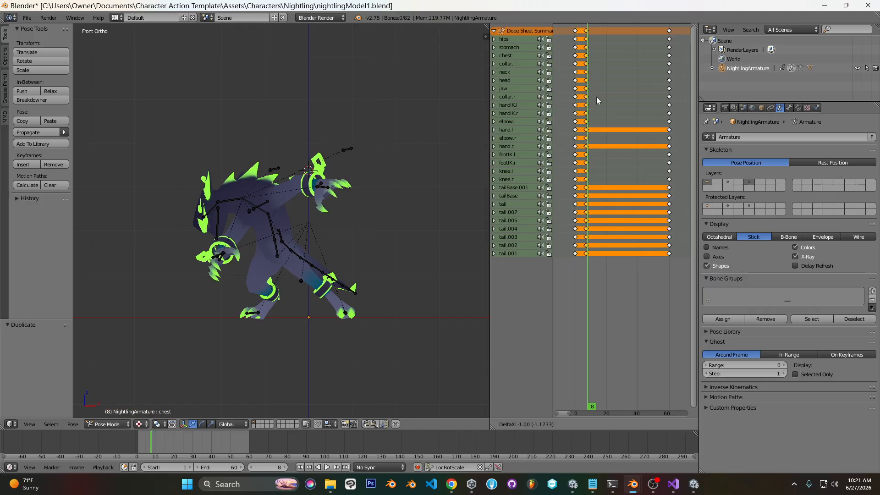
pyautogui.click(595, 96)
pyautogui.click(585, 54)
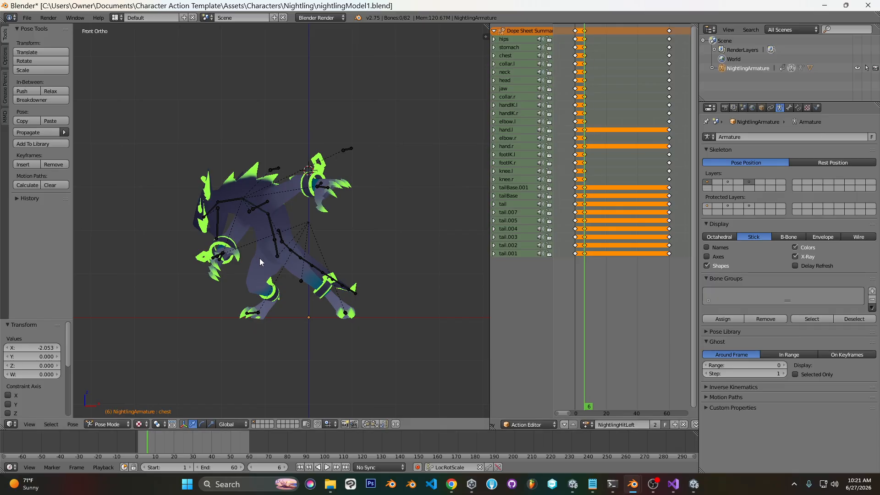
# Select the Nightling's hips bone and compare its frame 6 pose with the cat's from the right side.
pyautogui.rightClick(275, 249)
pyautogui.moveTo(275, 249); pyautogui.dragTo(308, 275, button='middle')
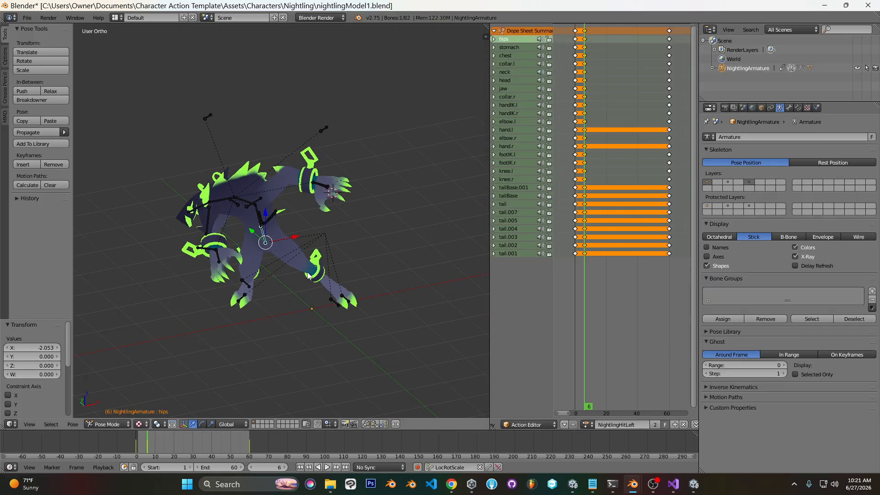
pyautogui.press('KP_3')
pyautogui.click(633, 484)
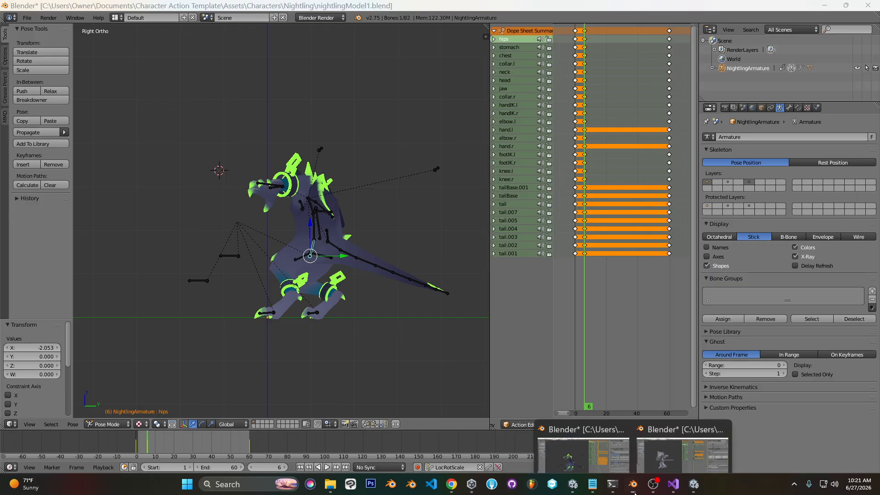
pyautogui.click(655, 442)
pyautogui.press('KP_3')
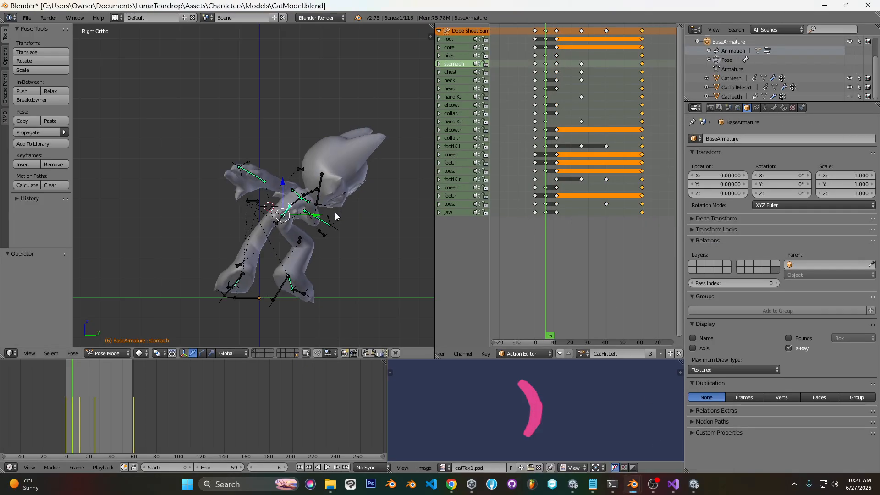
pyautogui.click(633, 484)
pyautogui.click(585, 433)
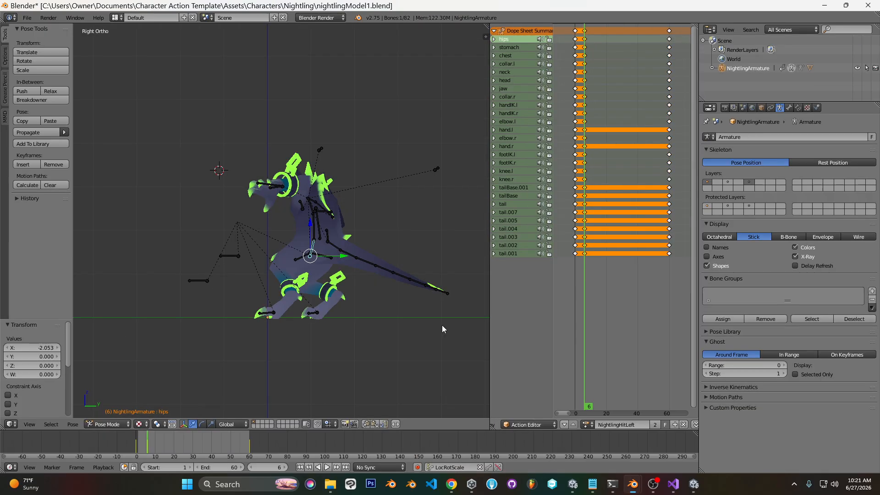
pyautogui.press('KP_1')
pyautogui.press('r')
pyautogui.press('y')
pyautogui.press('y')
pyautogui.rightClick(351, 266)
# Rotate the Nightling's hips bone about -28.9° around its local Y axis at frame 6.
pyautogui.moveTo(351, 264); pyautogui.dragTo(389, 314, button='middle')
pyautogui.press('r')
pyautogui.press('y')
pyautogui.press('y')
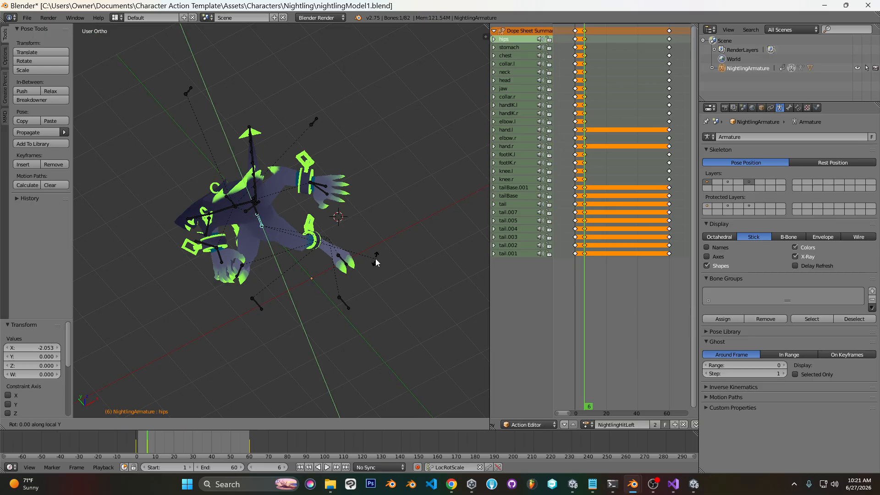
pyautogui.click(331, 295)
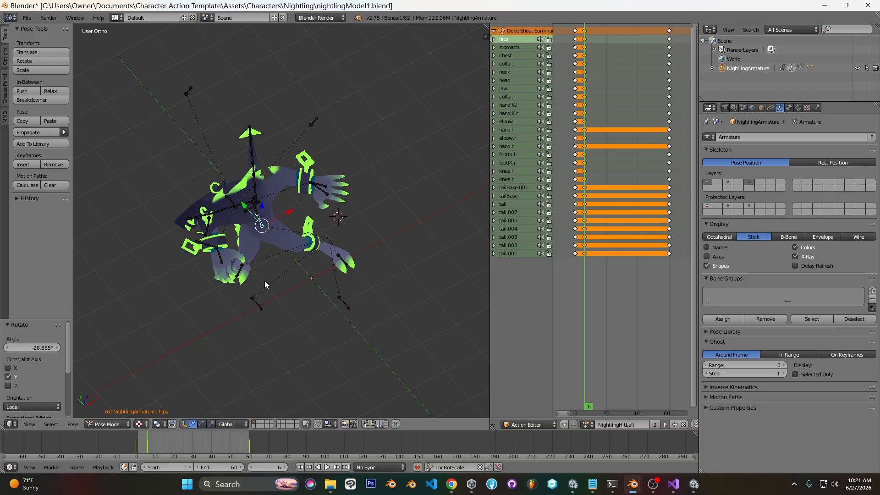
# At frame 6, move the knee.r bone about -1.55 in X and 0.99 in Y, and knee.l about -1.83 in X and 0.72 in Y.
pyautogui.rightClick(260, 310)
pyautogui.press('g')
pyautogui.click(180, 313)
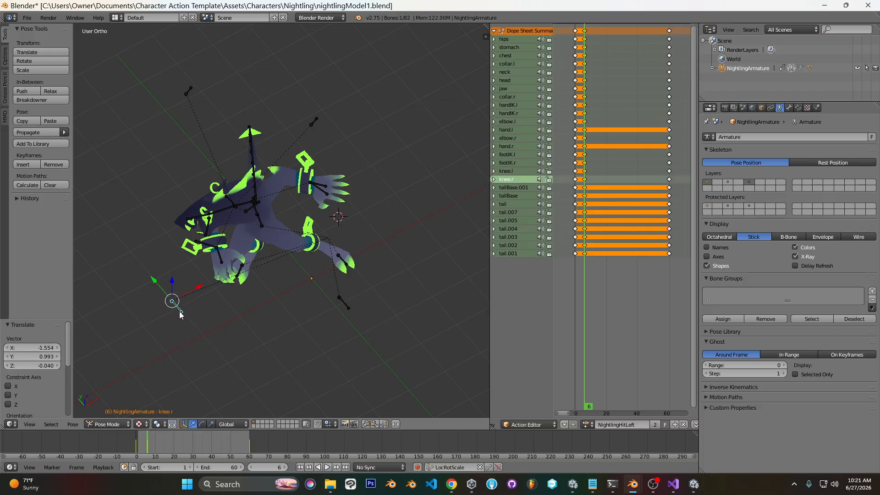
pyautogui.rightClick(347, 307)
pyautogui.press('g')
pyautogui.click(262, 327)
pyautogui.moveTo(375, 289); pyautogui.dragTo(327, 261, button='middle')
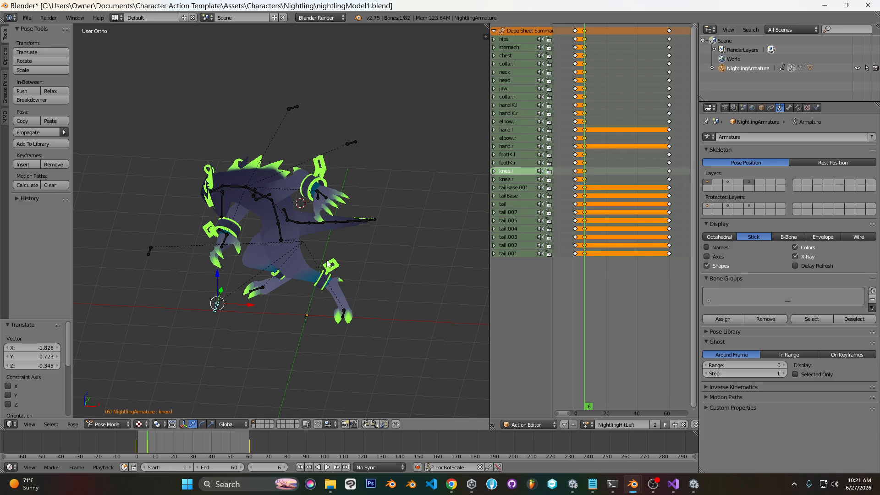
# Try to rotate the hips bone around its local Y axis in the right side view.
pyautogui.press('KP_3')
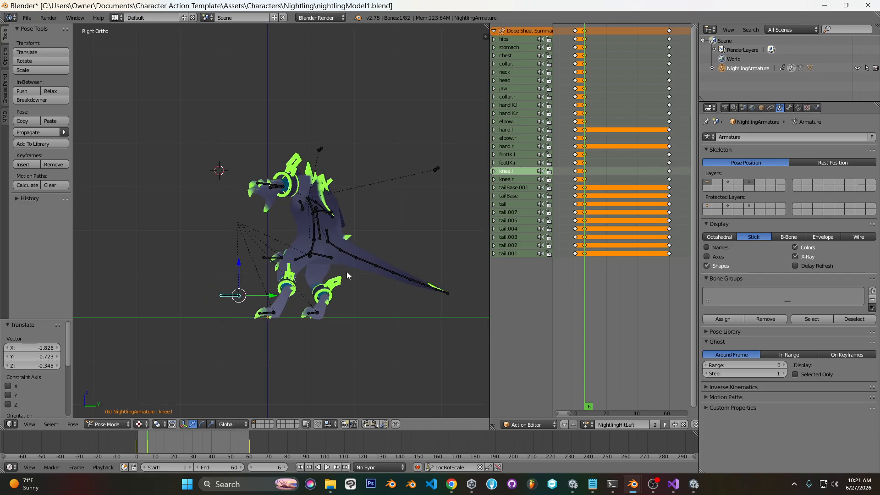
pyautogui.rightClick(311, 248)
pyautogui.press('r')
pyautogui.press('y')
pyautogui.press('y')
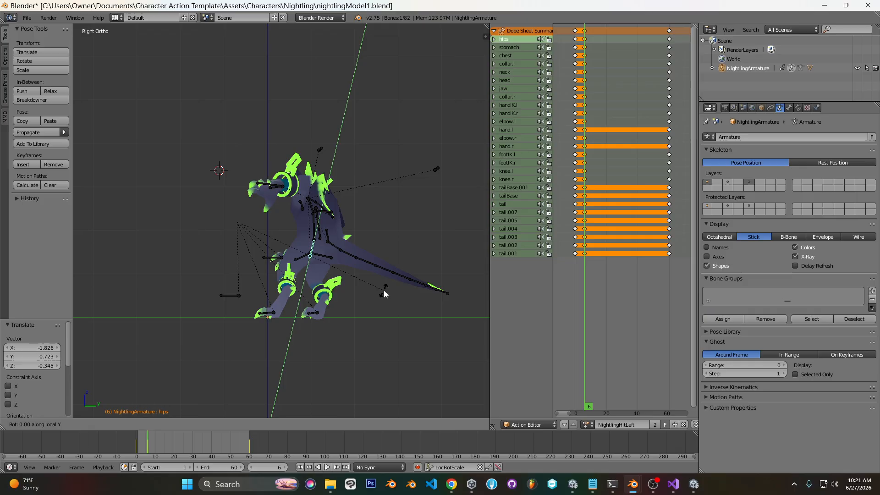
pyautogui.click(373, 260)
# Shift the knee.r bone about -0.21 in X and 0.26 in Y, and knee.l about -0.35 in X and 0.24 in Y.
pyautogui.moveTo(215, 235); pyautogui.dragTo(303, 289, button='middle')
pyautogui.rightClick(179, 307)
pyautogui.press('g')
pyautogui.click(171, 308)
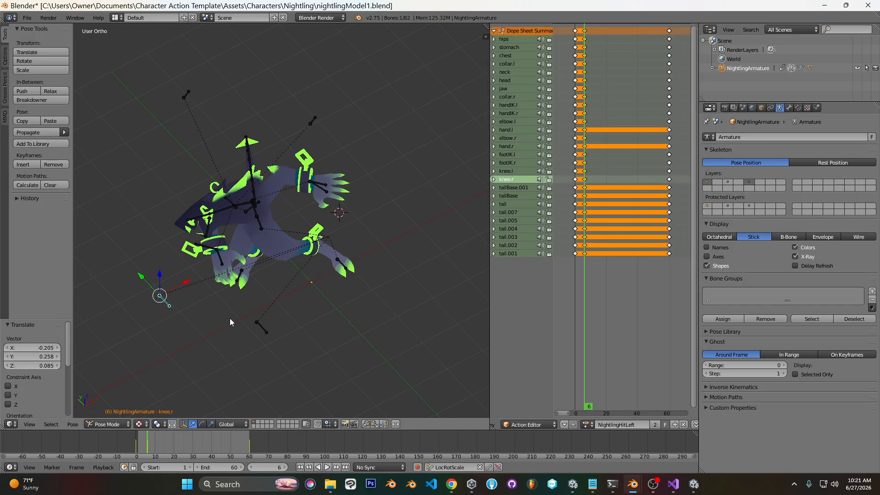
pyautogui.rightClick(245, 328)
# Rotate the footIK.r bone about -9.8° and the footIK.l bone about -3.3° around the global Z axis.
pyautogui.rightClick(242, 281)
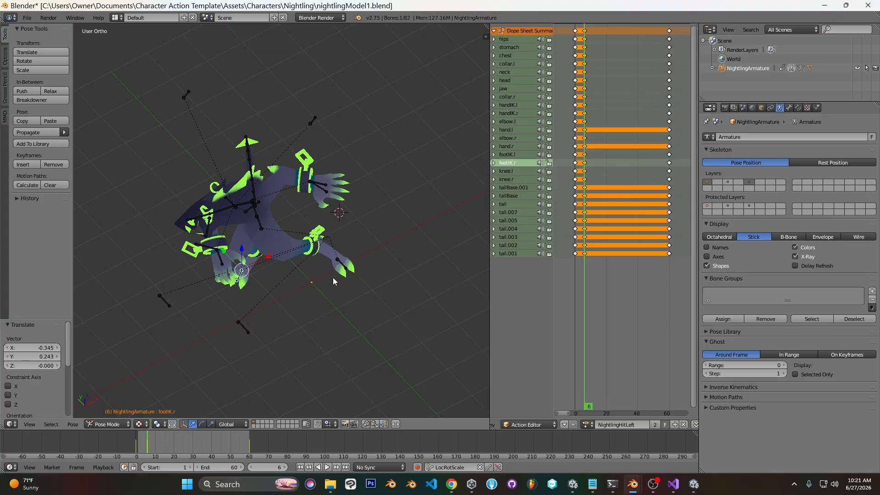
pyautogui.press('r')
pyautogui.press('z')
pyautogui.click(330, 296)
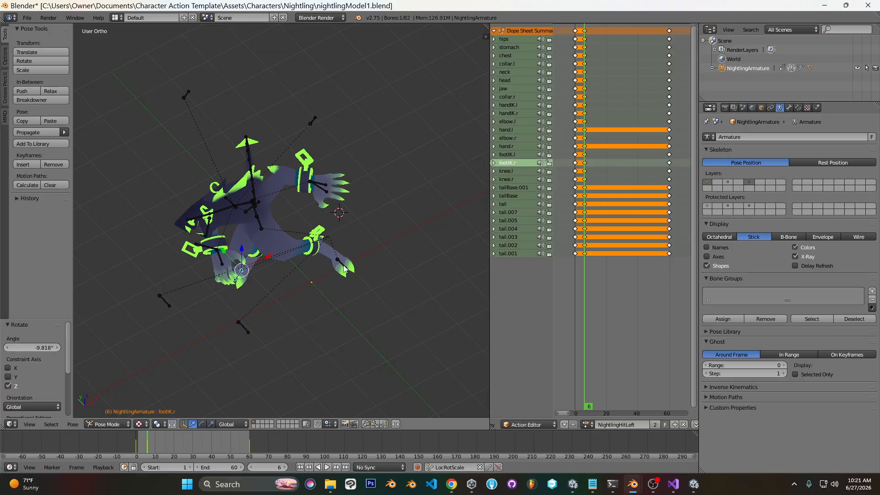
pyautogui.rightClick(344, 268)
pyautogui.press('r')
pyautogui.press('z')
pyautogui.click(405, 289)
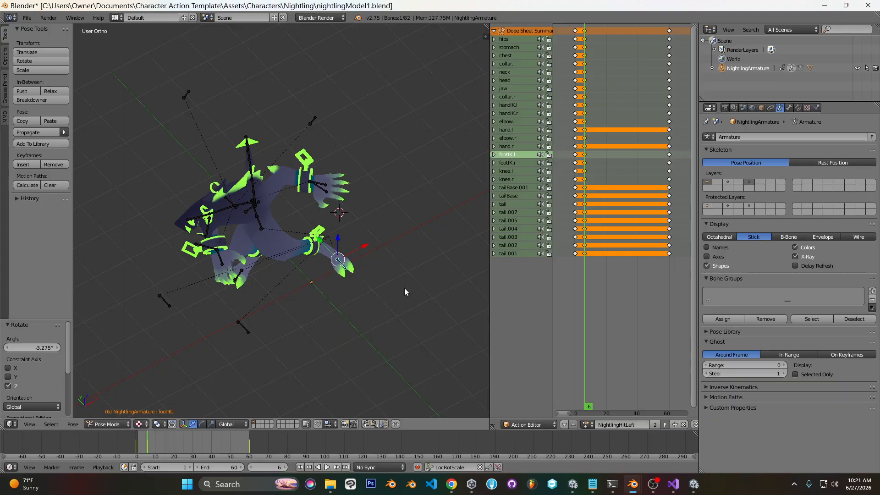
# Rotate the hips bone about 0.73° in the right side view.
pyautogui.press('KP_3')
pyautogui.rightClick(314, 245)
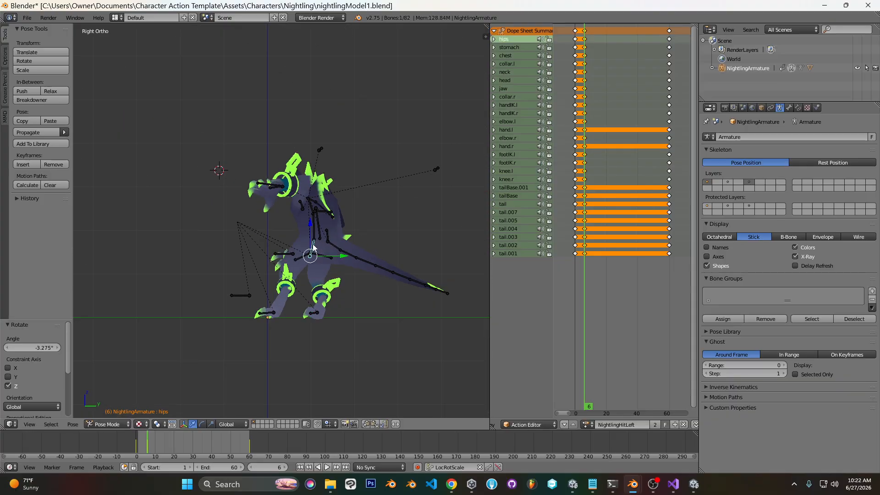
pyautogui.press('r')
pyautogui.click(362, 235)
pyautogui.rightClick(313, 224)
pyautogui.press('r')
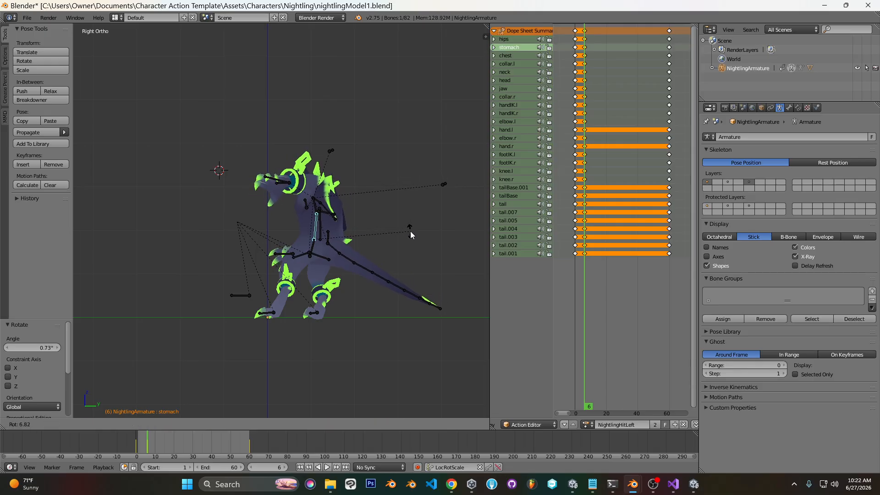
pyautogui.rightClick(411, 231)
# Rotate the stomach bone about 9.7° and the chest bone about 12.3° in the top view.
pyautogui.press('KP_7')
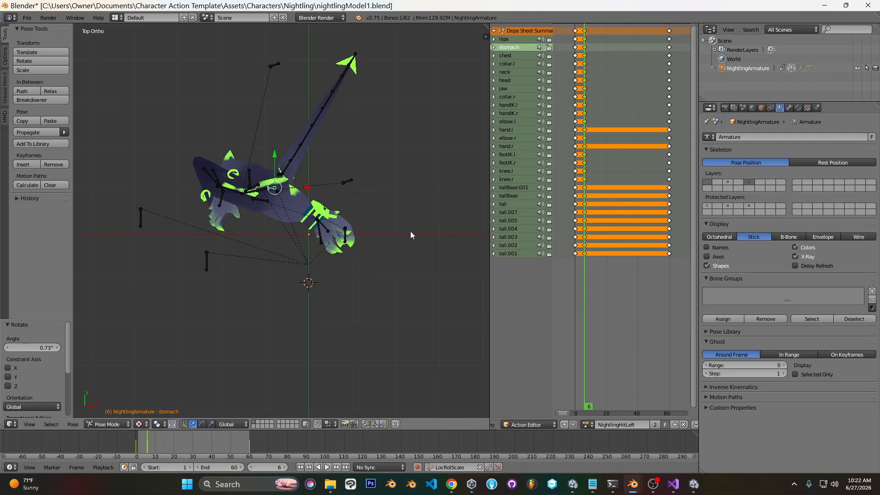
pyautogui.press('r')
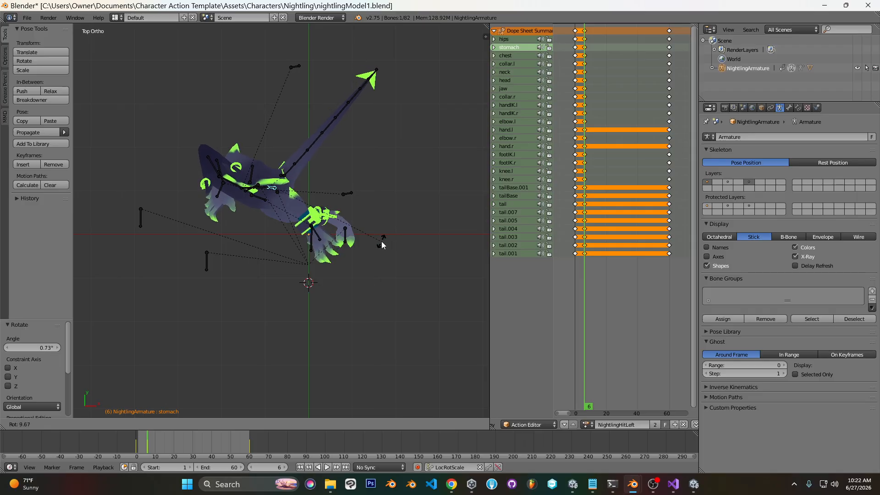
pyautogui.click(383, 241)
pyautogui.rightClick(337, 191)
pyautogui.press('r')
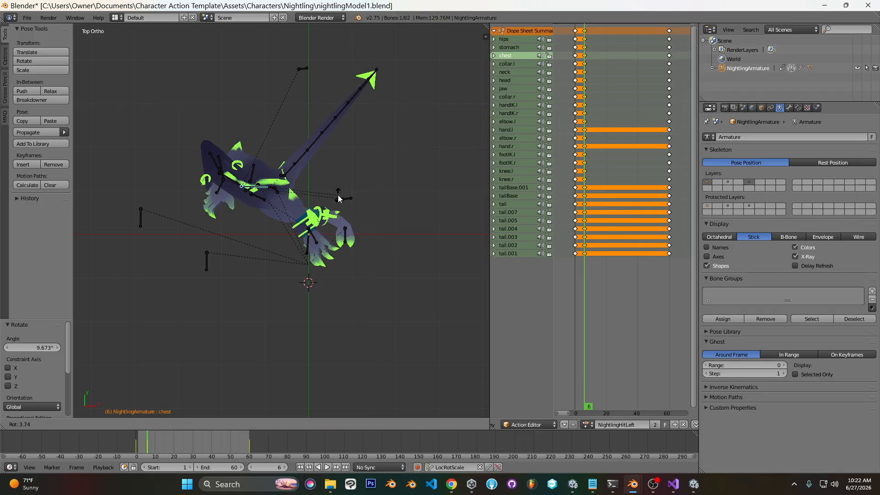
pyautogui.click(336, 209)
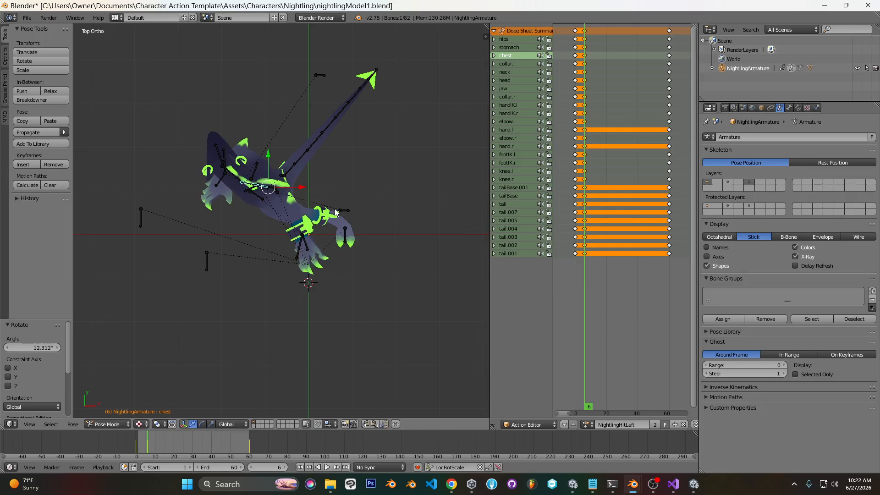
# Adjust the chest bone around its local Y axis and rotate it about -1.15° in the front view.
pyautogui.press('KP_1')
pyautogui.press('r')
pyautogui.press('y')
pyautogui.press('y')
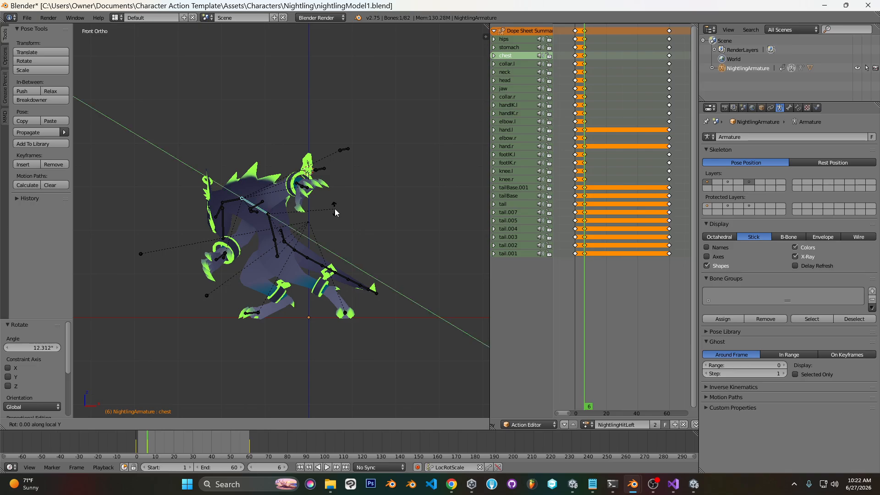
pyautogui.click(335, 209)
pyautogui.press('r')
pyautogui.click(334, 203)
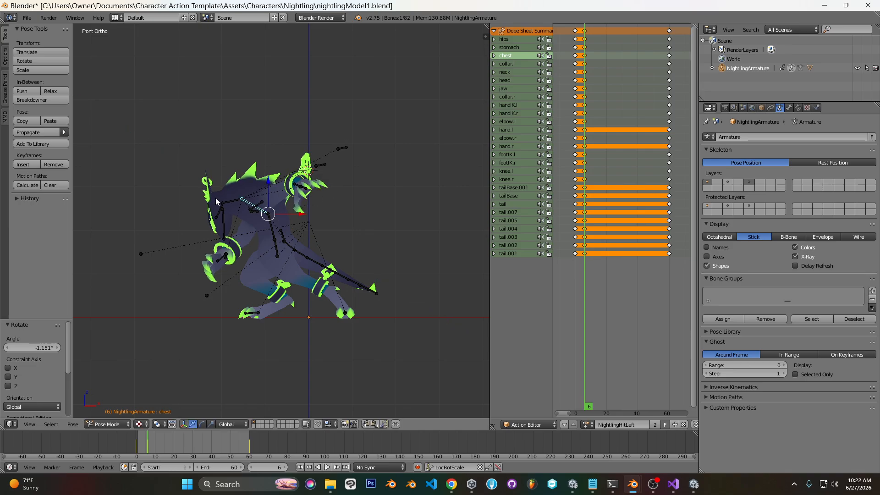
# Pose the neck bone in the front view, adjusting its local Y twist and trackball-rotating it about 1.1° and -6.3°.
pyautogui.rightClick(229, 202)
pyautogui.press('r')
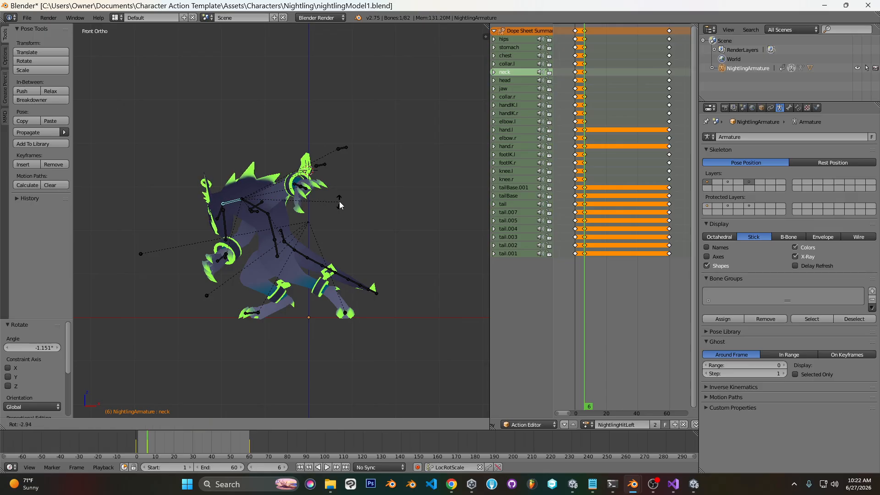
pyautogui.click(340, 204)
pyautogui.press('r')
pyautogui.press('y')
pyautogui.press('y')
pyautogui.click(337, 197)
pyautogui.press('r')
pyautogui.press('r')
pyautogui.click(332, 198)
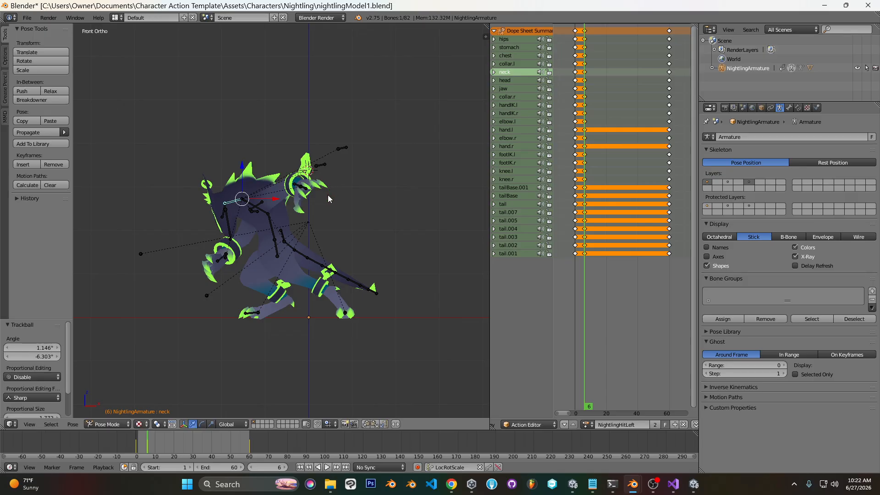
pyautogui.rightClick(224, 209)
pyautogui.press('r')
pyautogui.press('r')
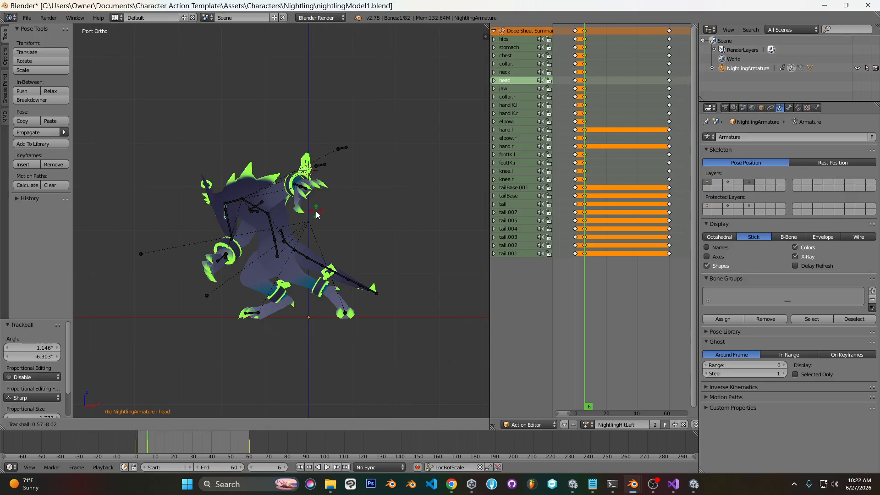
pyautogui.press('Escape')
# Rotate the neck bone about 4° in the top view.
pyautogui.press('KP_7')
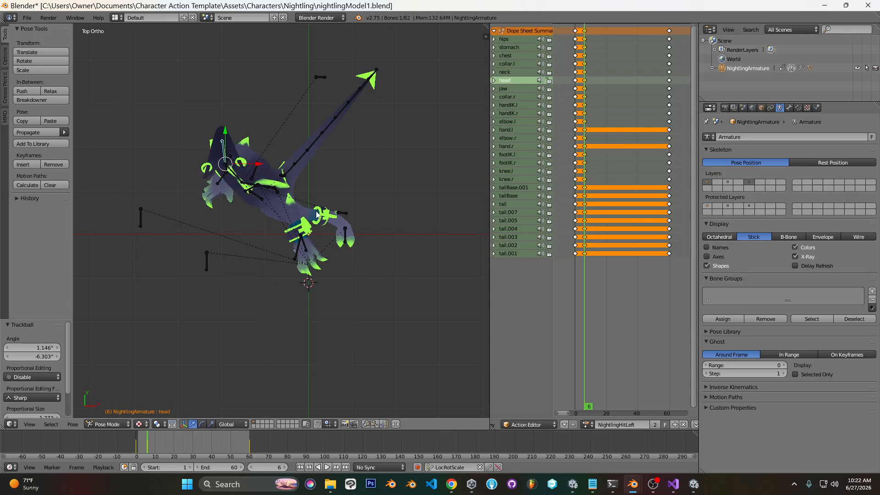
pyautogui.rightClick(234, 171)
pyautogui.press('r')
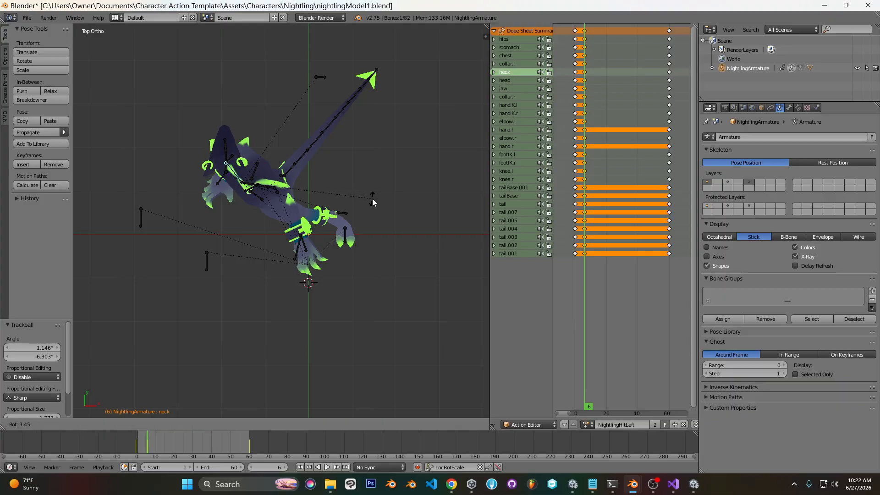
pyautogui.click(372, 200)
# Rotate the stomach bone about 13° in the right side view to bend the torso back.
pyautogui.press('KP_3')
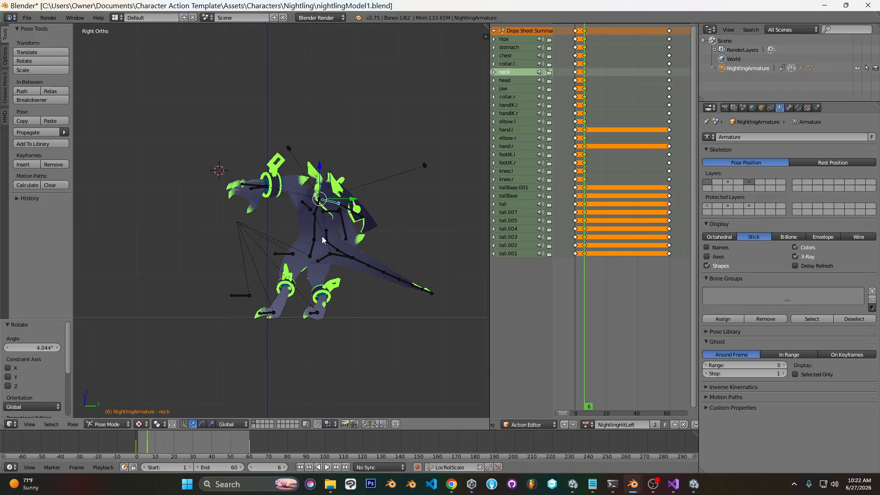
pyautogui.rightClick(314, 232)
pyautogui.press('r')
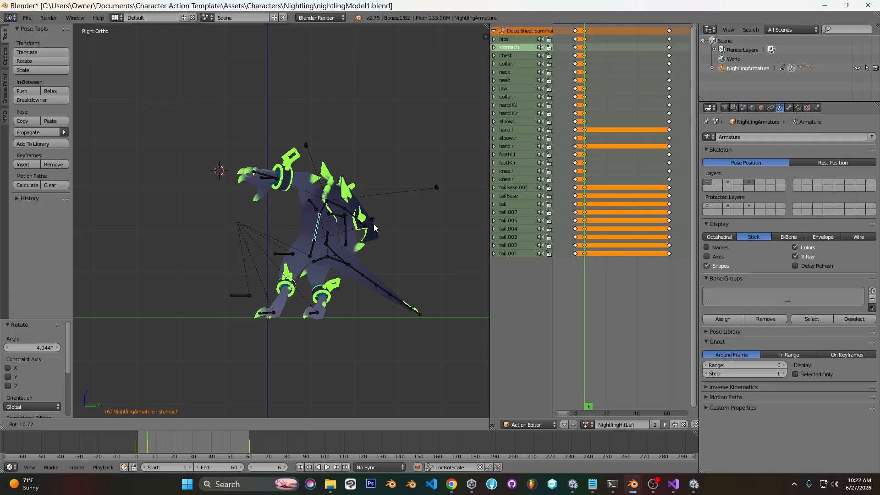
pyautogui.click(375, 227)
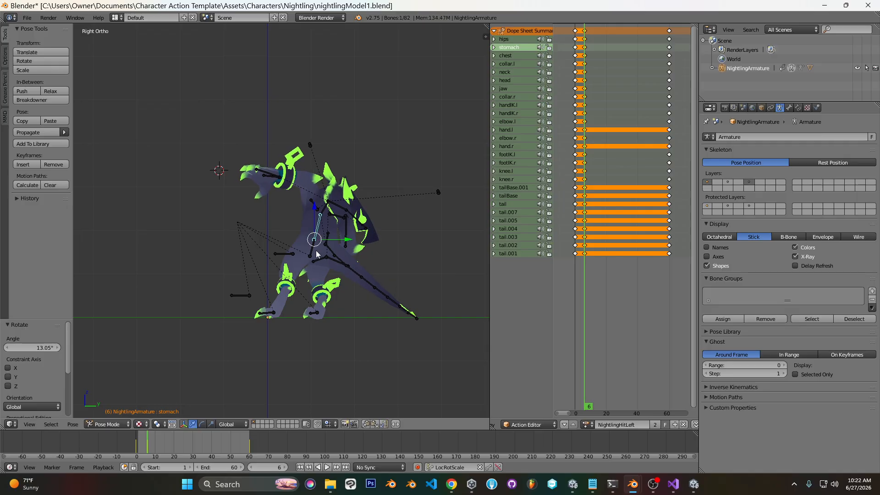
# Switch to the cat's Blender file, check the early CatHitLeft poses from the right side, and return to the Nightling file.
pyautogui.click(636, 486)
pyautogui.click(678, 437)
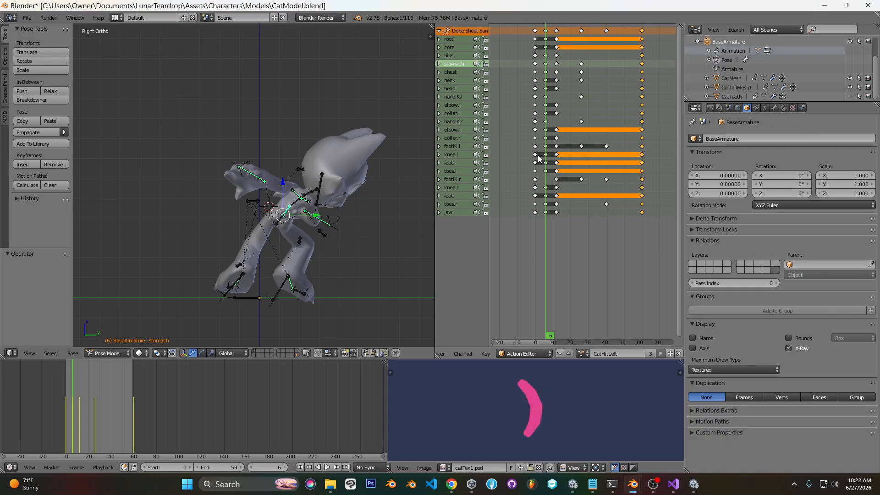
pyautogui.moveTo(536, 185)
pyautogui.mouseDown()
pyautogui.moveTo(559, 187)
pyautogui.moveTo(536, 187)
pyautogui.mouseUp()
pyautogui.moveTo(632, 491)
pyautogui.click(586, 441)
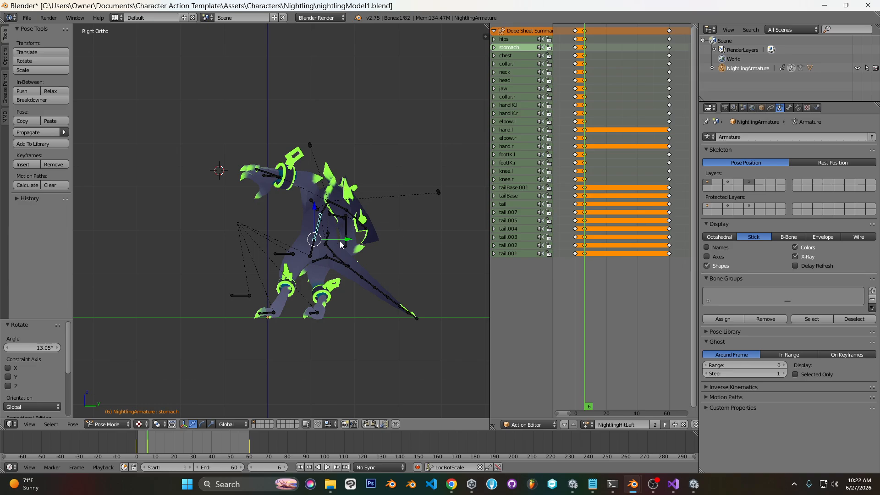
# Move the hips bone about 0.06 along Y and rotate the stomach bone slightly further back in the right side view.
pyautogui.press('a')
pyautogui.rightClick(315, 247)
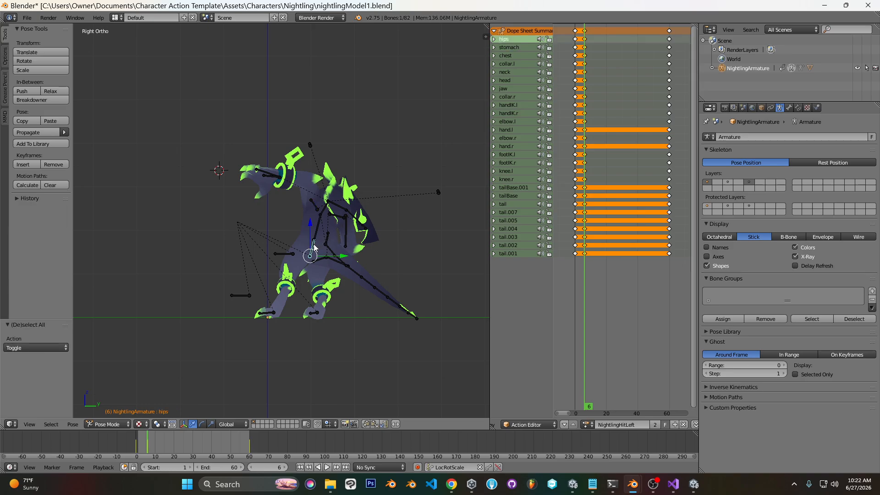
pyautogui.press('g')
pyautogui.click(344, 255)
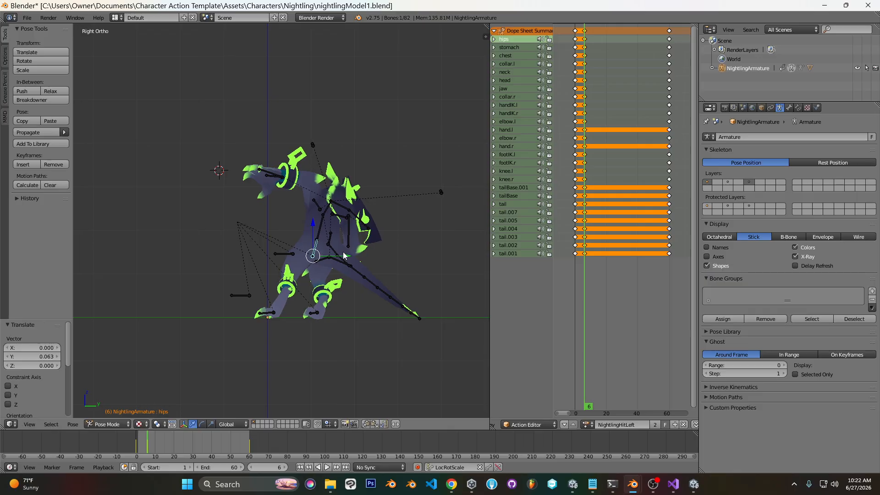
pyautogui.rightClick(321, 236)
pyautogui.press('r')
pyautogui.click(391, 233)
# Insert LocRotScale keyframes for all of the armature's bones at frame 6 and deselect them.
pyautogui.press('a')
pyautogui.press('a')
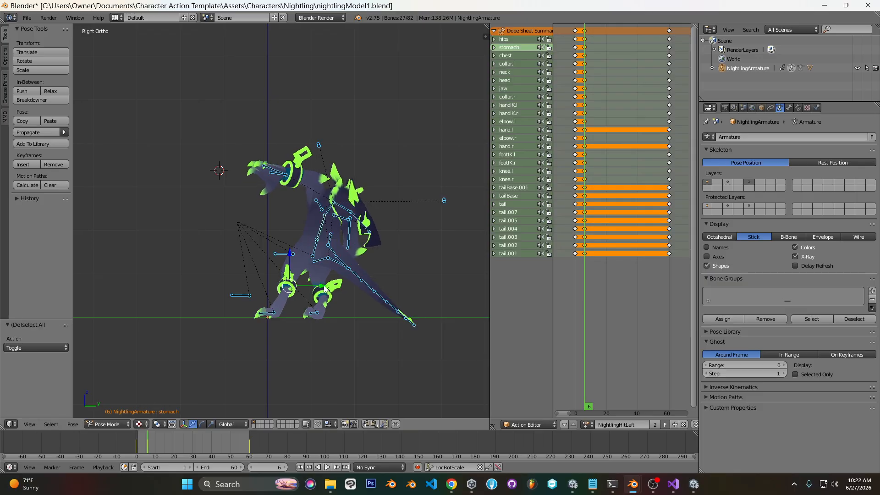
pyautogui.press('i')
pyautogui.press('a')
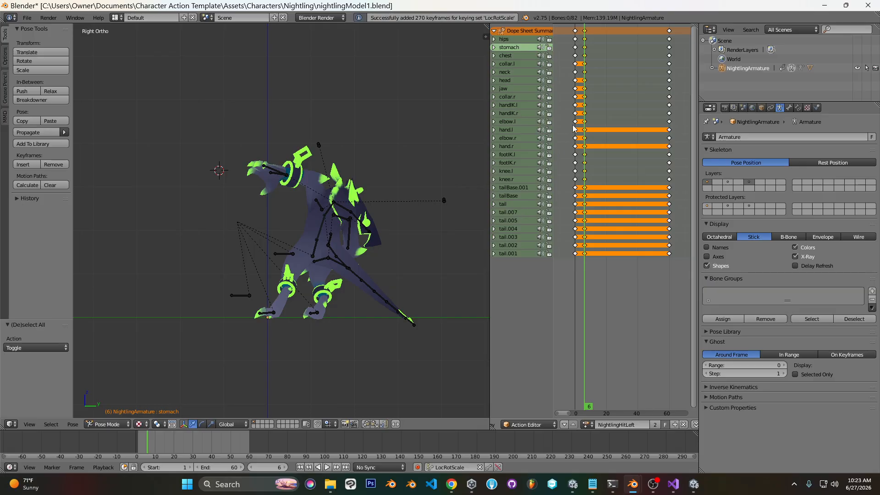
# At frame 0, move the footIK.r bone about -0.94 in Y and 0.05 in Z.
pyautogui.click(573, 126)
pyautogui.rightClick(312, 313)
pyautogui.press('g')
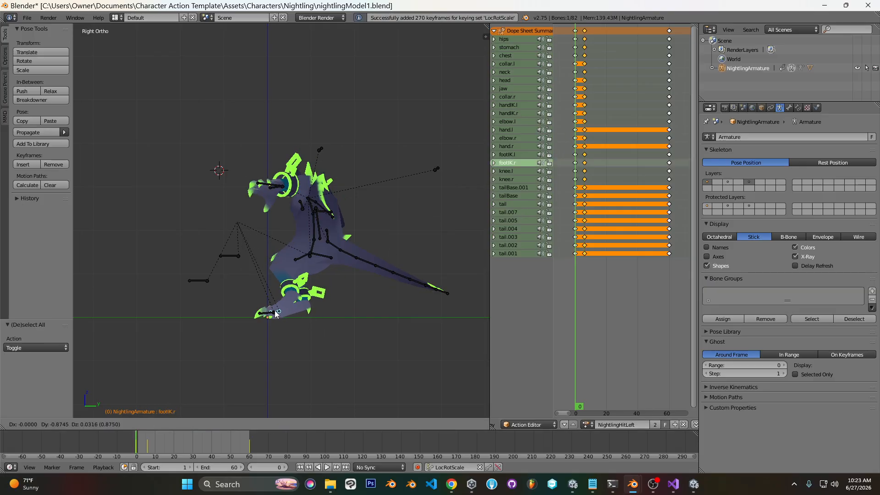
pyautogui.click(271, 312)
# Rotate the footIK.r bone about -36.8° and shift it slightly in the top view, keying the pose at frame 0.
pyautogui.moveTo(271, 311); pyautogui.dragTo(373, 307, button='middle')
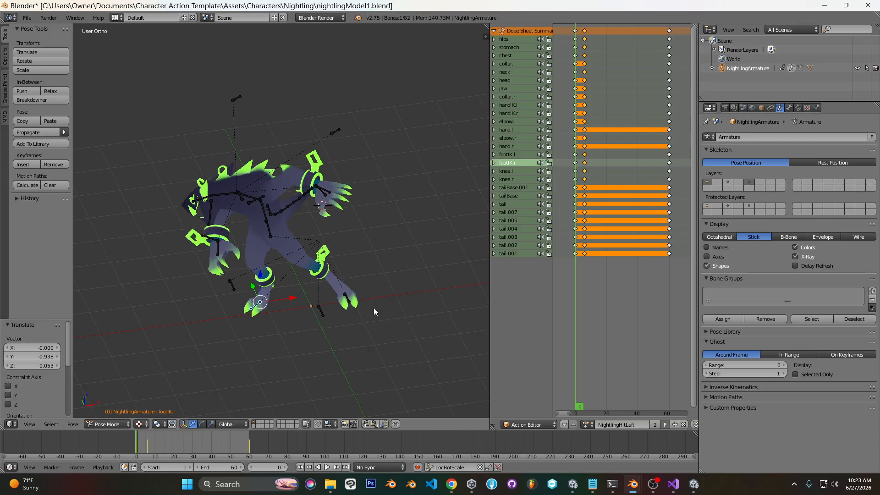
pyautogui.press('KP_7')
pyautogui.press('r')
pyautogui.click(367, 218)
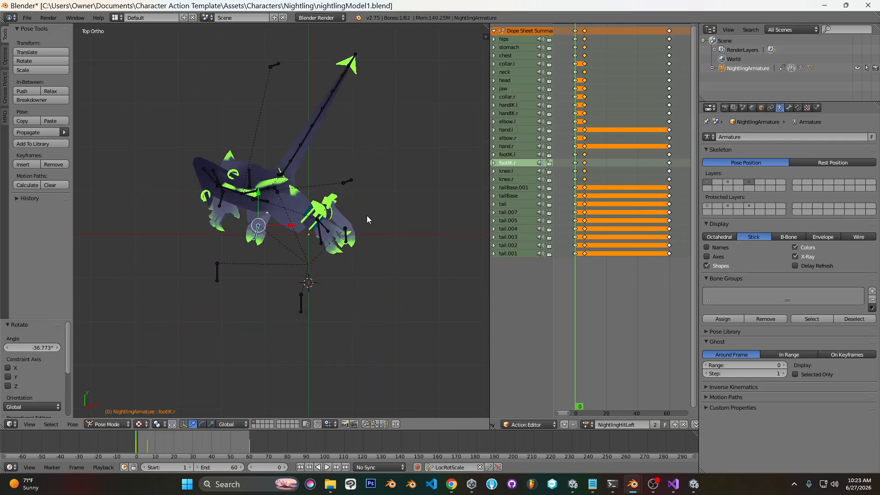
pyautogui.press('g')
pyautogui.click(375, 219)
pyautogui.press('i')
pyautogui.press('KP_1')
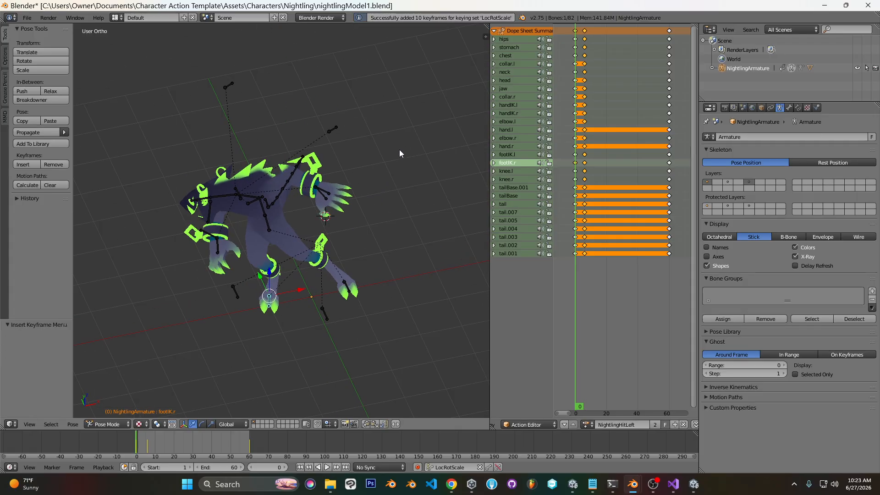
pyautogui.press('KP_3')
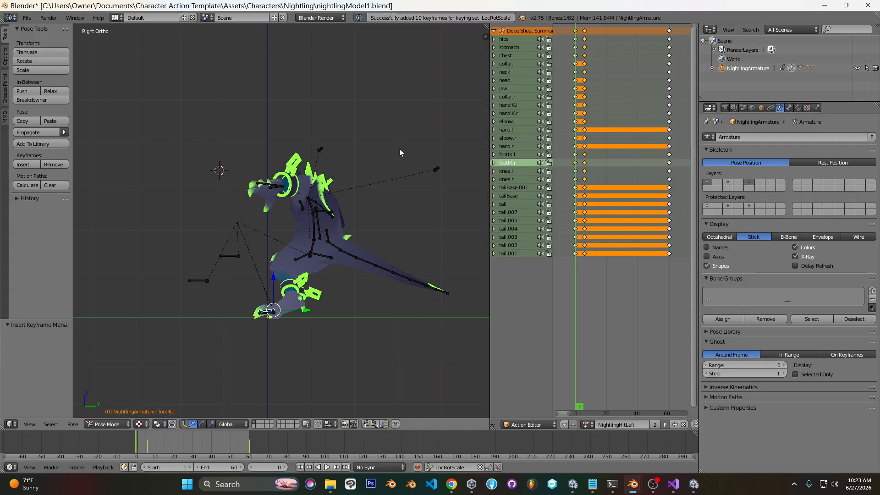
# At frame 0, move the hips bone about -0.41 in Y and 0.21 in Z in the right side view and keyframe it.
pyautogui.rightClick(310, 248)
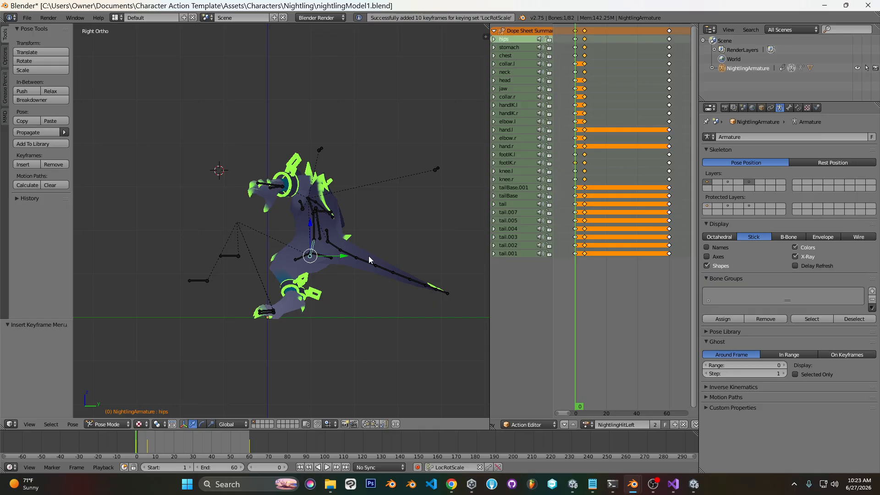
pyautogui.press('g')
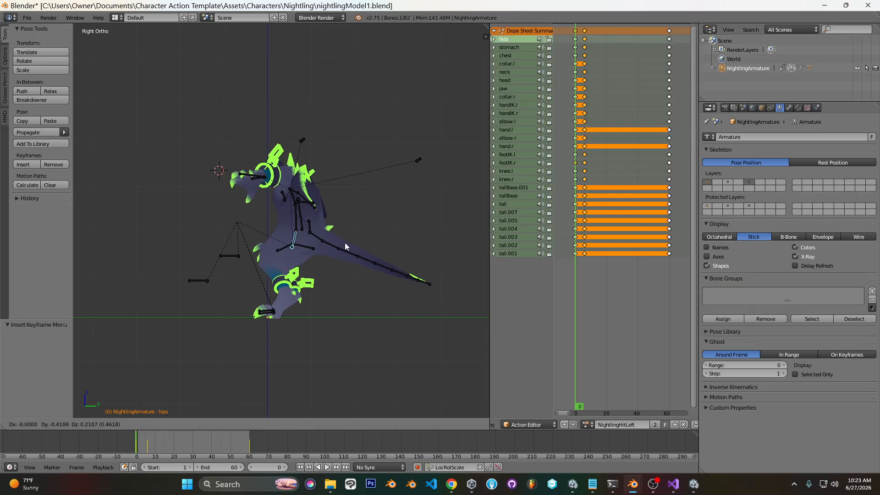
pyautogui.click(346, 247)
pyautogui.press('i')
# In the front view, move the hips bone about 0.21 in X and 0.12 in Z and keyframe it at frame 0.
pyautogui.press('KP_7')
pyautogui.press('KP_1')
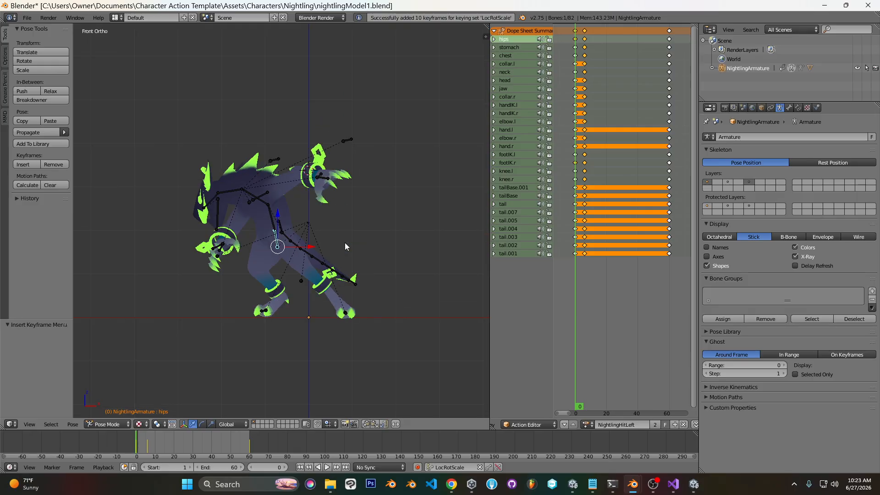
pyautogui.press('g')
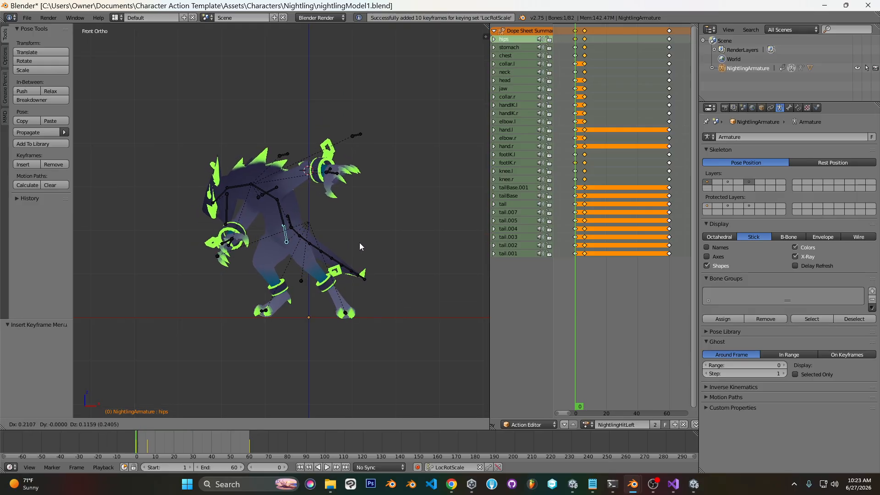
pyautogui.click(360, 243)
pyautogui.press('i')
pyautogui.moveTo(575, 103)
pyautogui.mouseDown()
pyautogui.moveTo(592, 103)
pyautogui.moveTo(576, 104)
pyautogui.mouseUp()
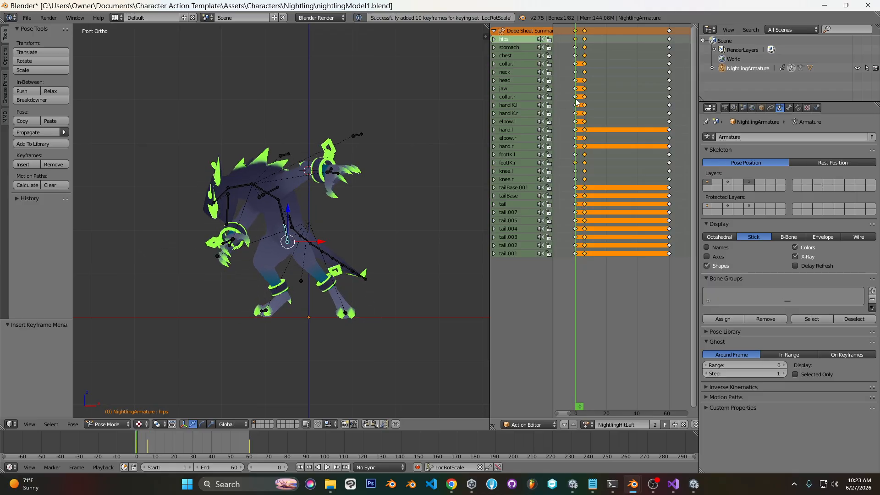
# Rotate the stomach bone about 1.9° in the front view, adding a free trackball rotation of about -1.1° and 21.8°.
pyautogui.rightClick(279, 210)
pyautogui.press('r')
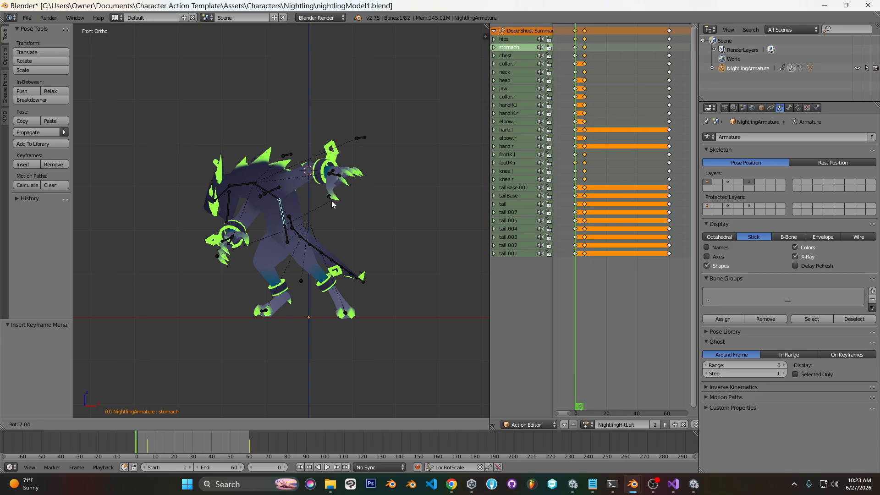
pyautogui.click(348, 197)
pyautogui.press('r')
pyautogui.press('r')
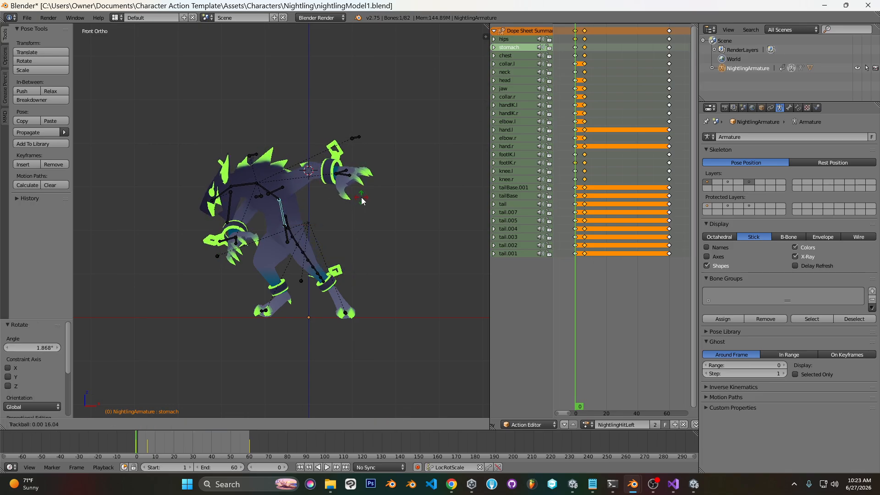
pyautogui.click(367, 201)
# Rotate the chest bone about 12.4° with a slight trackball twist and insert LocRotScale keyframes for all bones at frame 0.
pyautogui.rightClick(272, 188)
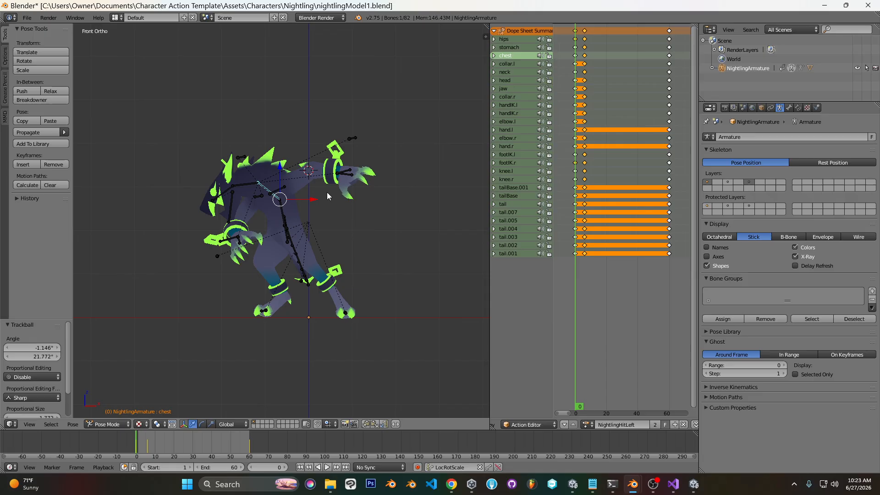
pyautogui.press('r')
pyautogui.click(331, 207)
pyautogui.press('a')
pyautogui.press('a')
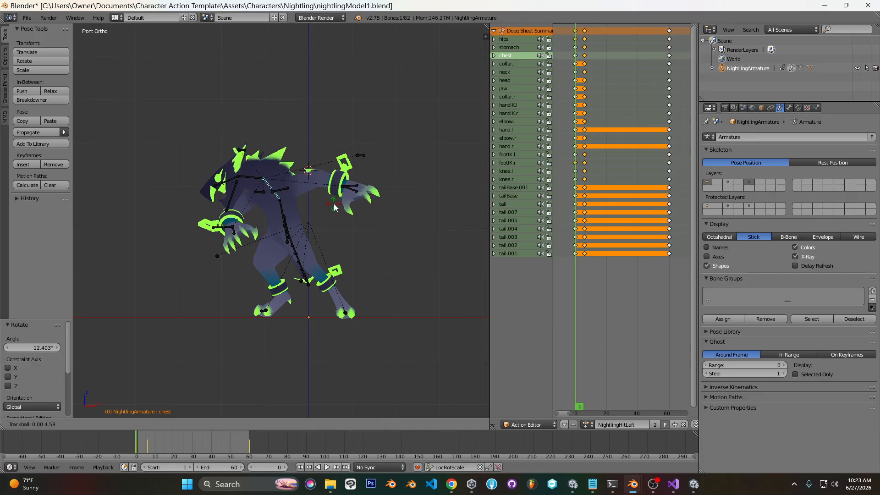
pyautogui.press('i')
pyautogui.press('a')
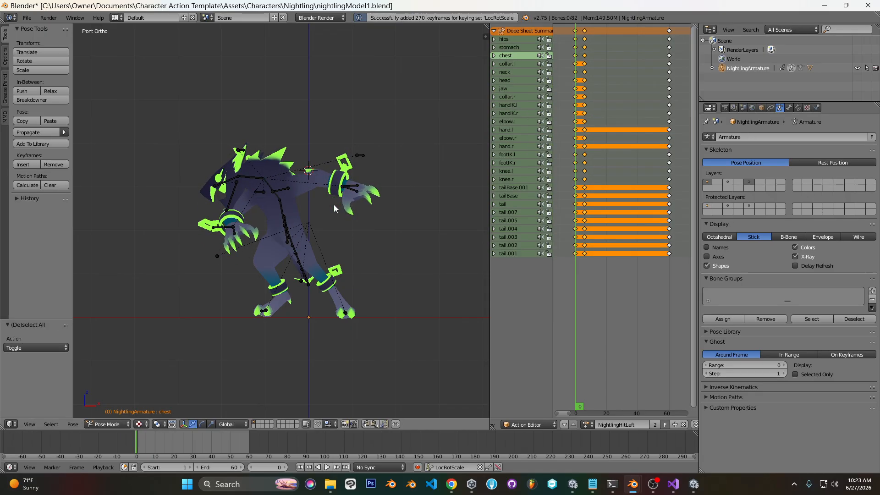
# Play the hit animation and scrub between frames 0 and 6 to check the motion.
pyautogui.hotkey('alt', 'a')
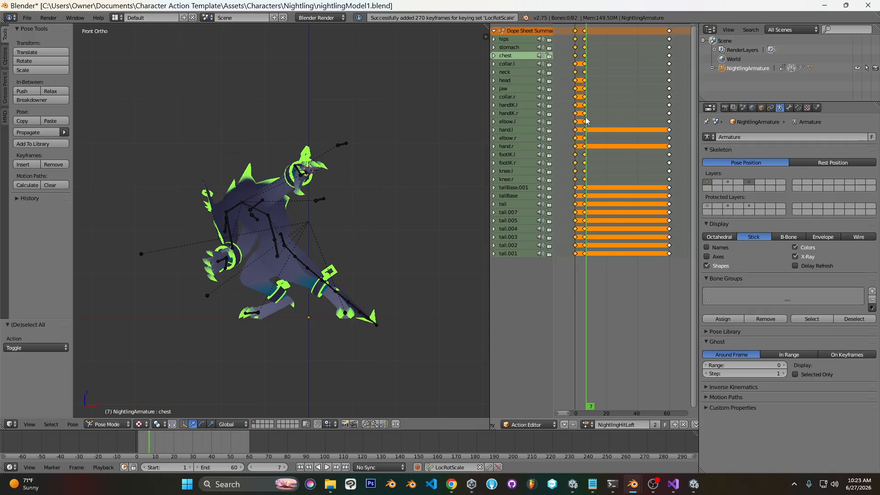
pyautogui.press('Escape')
pyautogui.moveTo(576, 121); pyautogui.dragTo(585, 123)
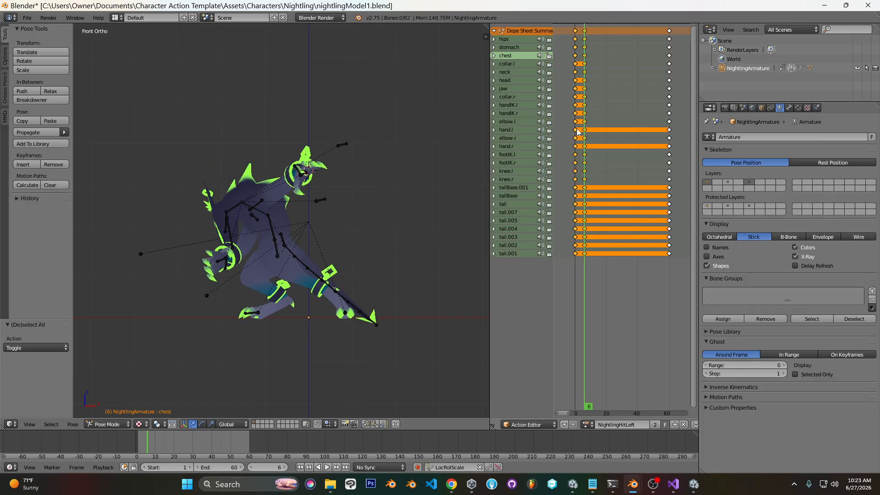
# Raise the hips bone slightly in the front view at frame 6 and keyframe it.
pyautogui.rightClick(278, 251)
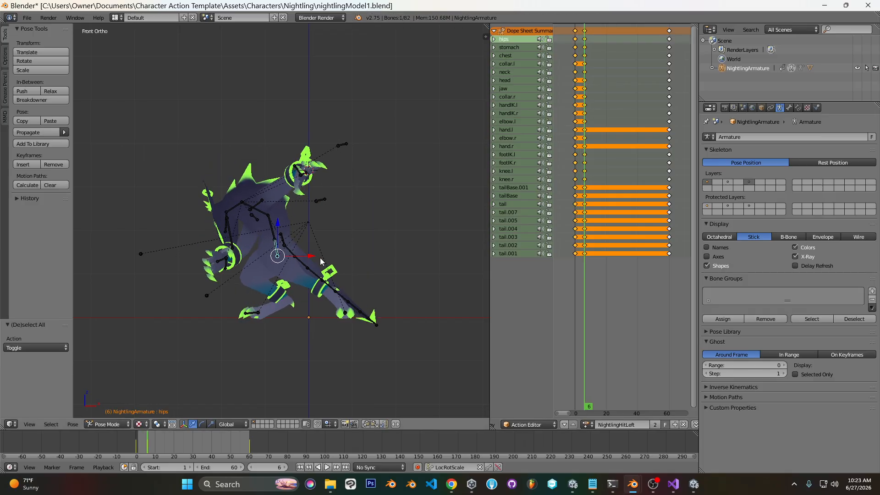
pyautogui.press('g')
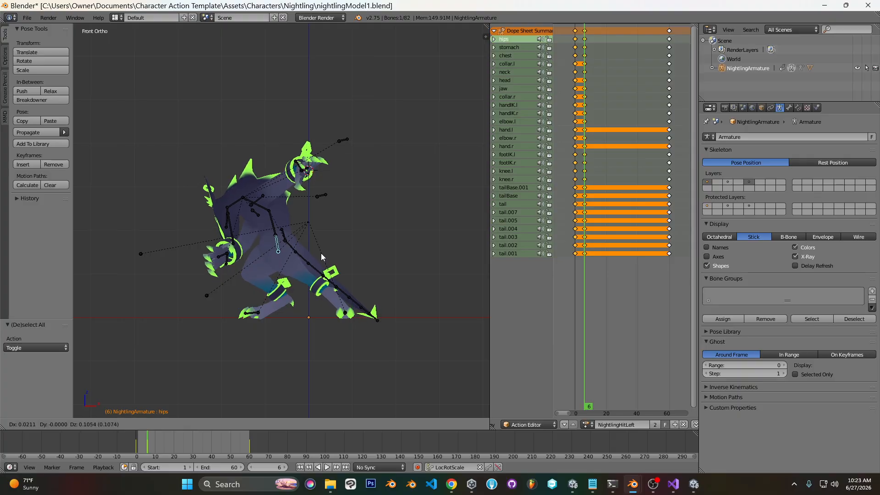
pyautogui.click(322, 251)
pyautogui.press('i')
pyautogui.moveTo(585, 112)
pyautogui.mouseDown()
pyautogui.moveTo(577, 114)
pyautogui.moveTo(585, 115)
pyautogui.mouseUp()
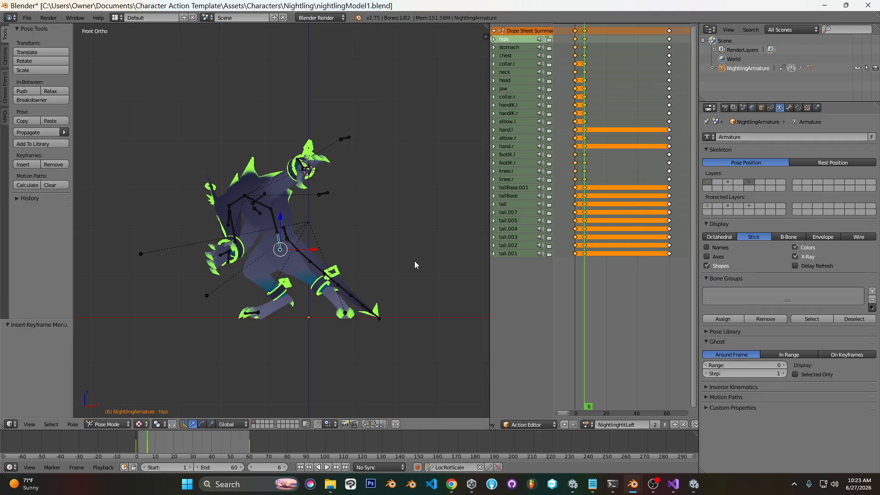
# Try rotating the chest bone about 29.6° in the top view at frame 6, check it from several angles and undo it.
pyautogui.press('KP_7')
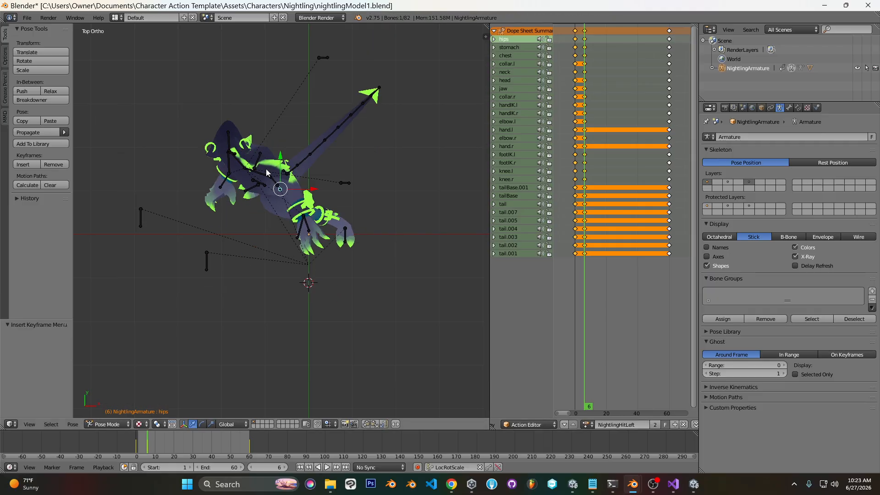
pyautogui.rightClick(263, 175)
pyautogui.press('r')
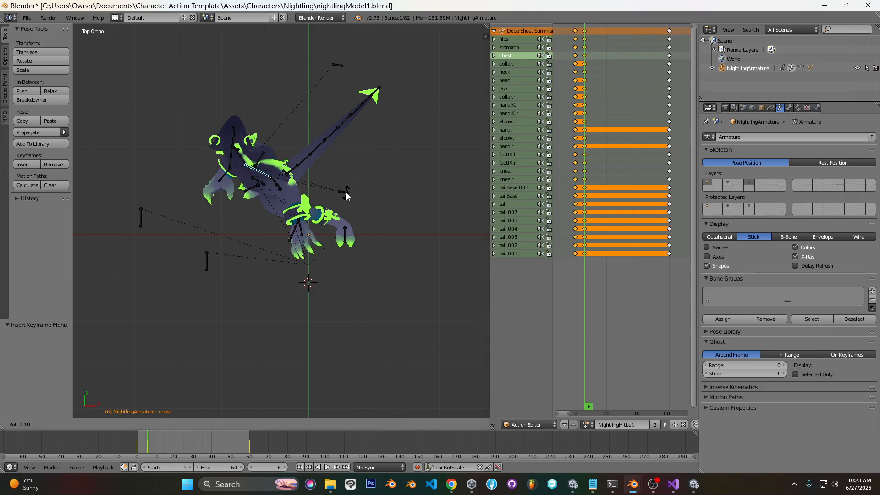
pyautogui.click(336, 213)
pyautogui.moveTo(339, 202); pyautogui.dragTo(441, 137, button='middle')
pyautogui.moveTo(358, 160); pyautogui.dragTo(459, 184, button='middle')
pyautogui.moveTo(309, 243); pyautogui.dragTo(350, 222, button='middle')
pyautogui.press('KP_1')
pyautogui.press('KP_7')
pyautogui.press('KP_3')
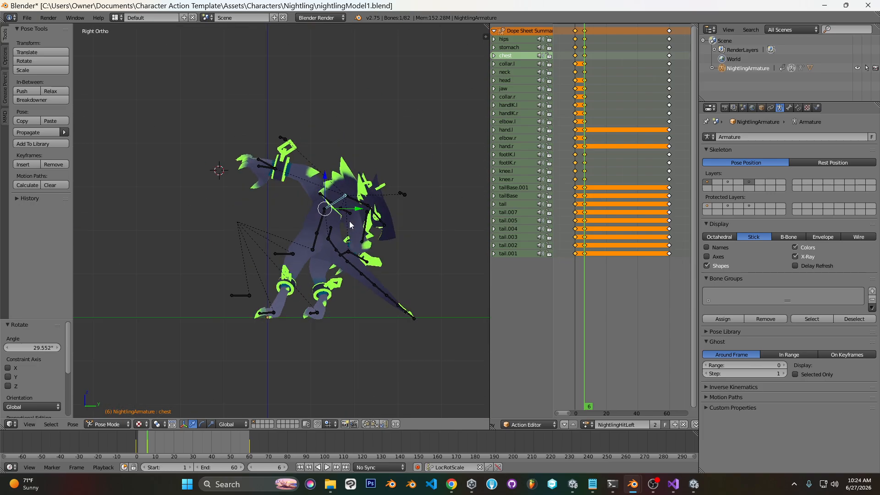
pyautogui.click(584, 101)
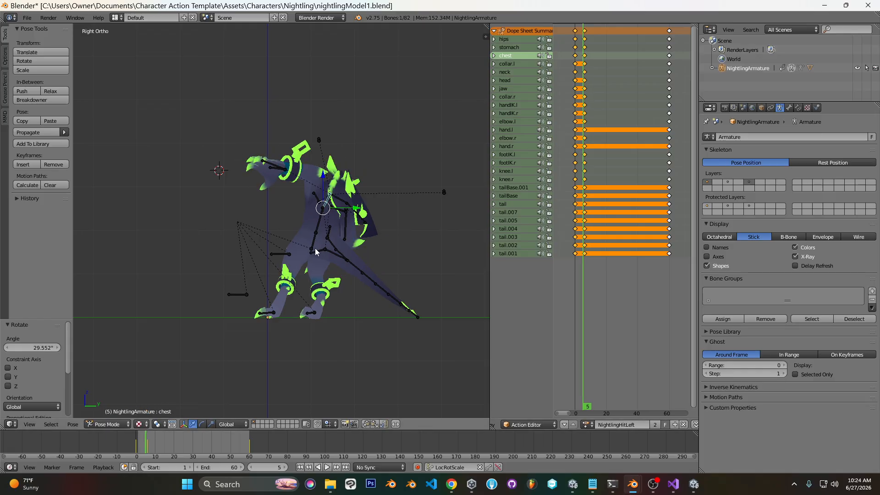
pyautogui.press('KP_1')
pyautogui.press('Right')
pyautogui.hotkey('ctrl', 'z')
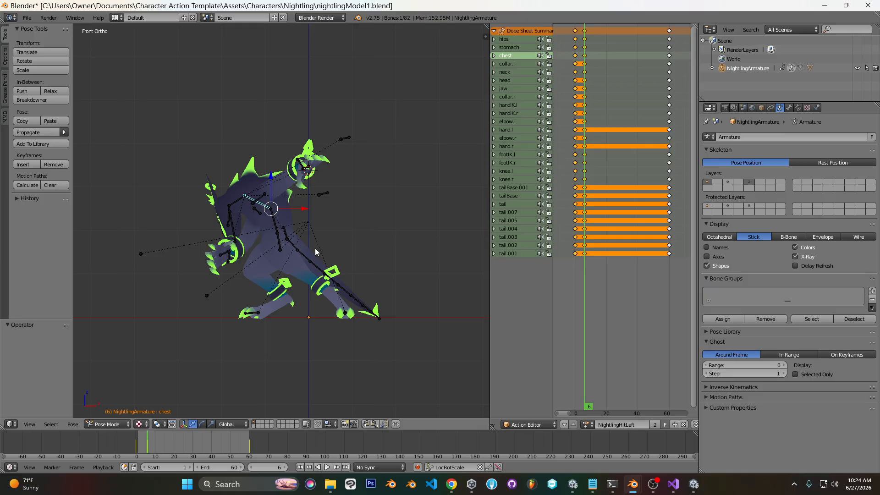
# Insert LocRotScale keyframes for all bones at frame 6 and deselect them.
pyautogui.press('a')
pyautogui.press('a')
pyautogui.press('i')
pyautogui.press('a')
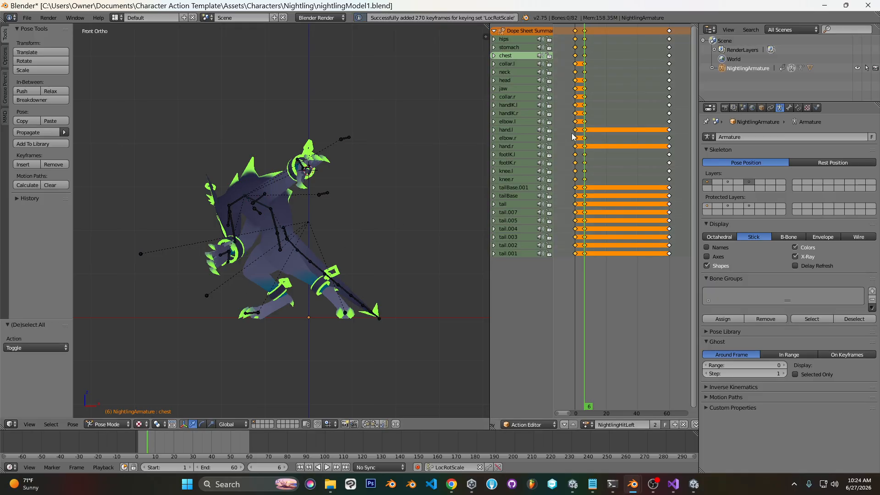
# At frame 0, rotate the head bone slightly in the front view and keyframe it.
pyautogui.moveTo(573, 116)
pyautogui.mouseDown()
pyautogui.moveTo(587, 118)
pyautogui.moveTo(577, 119)
pyautogui.mouseUp()
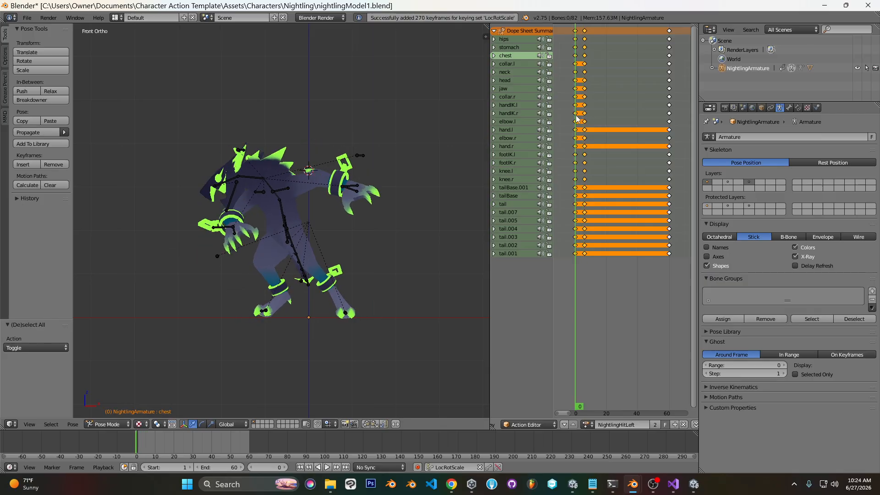
pyautogui.rightClick(233, 182)
pyautogui.press('r')
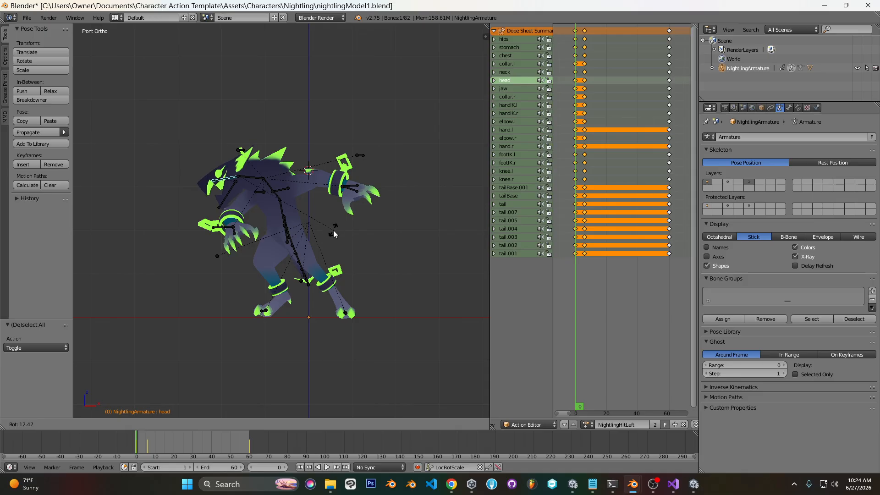
pyautogui.click(330, 241)
pyautogui.press('i')
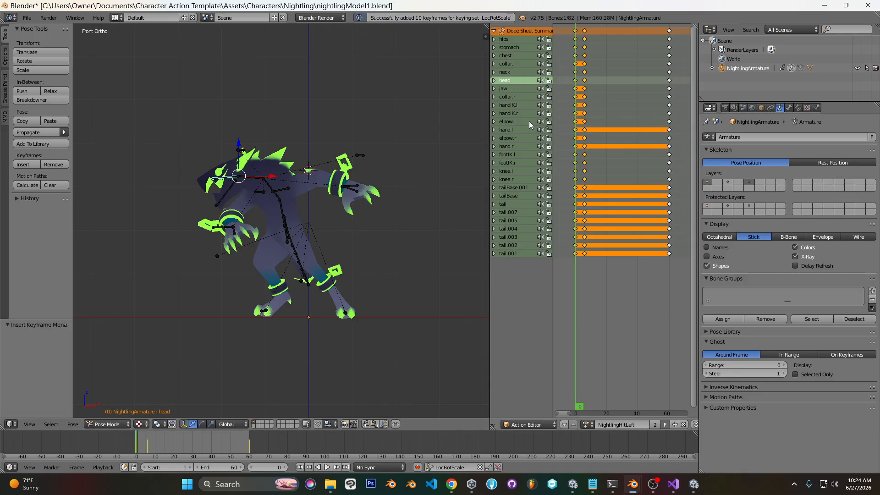
# At frame 6, move the handIK.r bone about 0.08 in X, -0.42 in Y and 0.30 in Z, and keyframe it.
pyautogui.moveTo(577, 80); pyautogui.dragTo(586, 82)
pyautogui.moveTo(308, 202); pyautogui.dragTo(304, 271, button='middle')
pyautogui.rightClick(237, 292)
pyautogui.press('g')
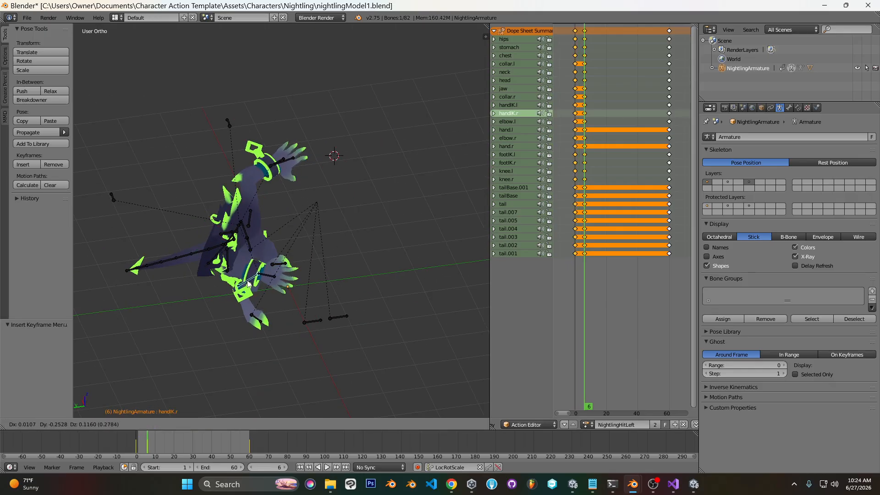
pyautogui.click(254, 274)
pyautogui.moveTo(253, 274); pyautogui.dragTo(304, 223, button='middle')
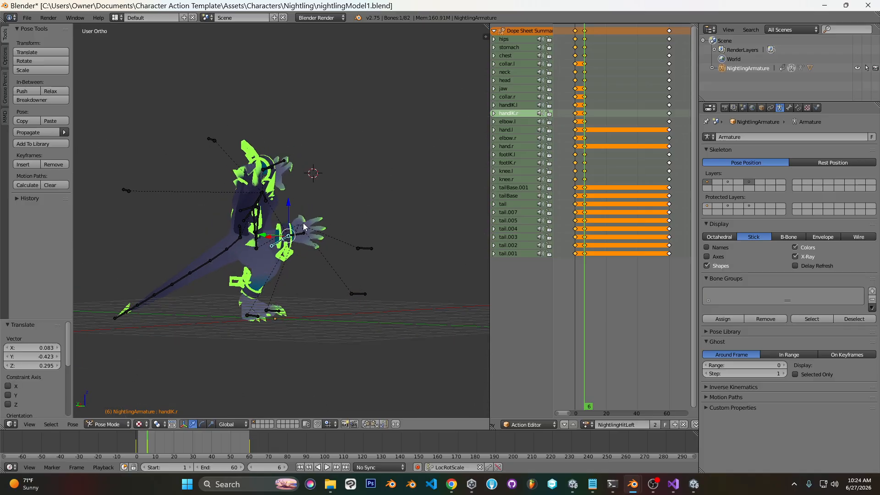
pyautogui.press('i')
pyautogui.press('KP_3')
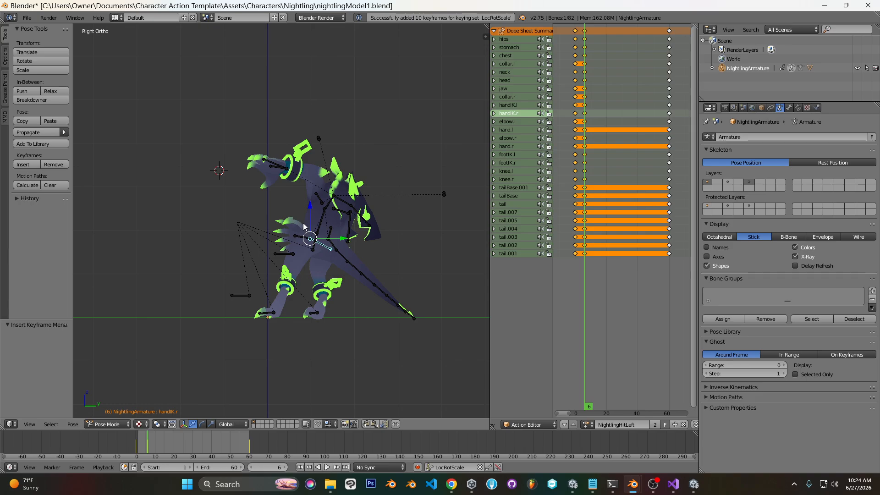
pyautogui.press('ctrl+KP_3')
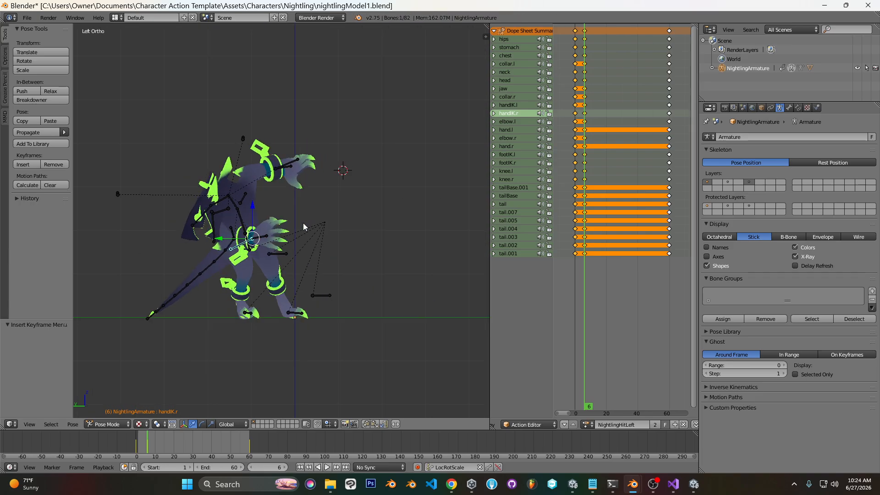
pyautogui.press('KP_3')
pyautogui.press('i')
# At frame 6, move the handIK.l bone slightly along negative X and Y in the top view and keyframe it.
pyautogui.moveTo(576, 96); pyautogui.dragTo(586, 94)
pyautogui.moveTo(304, 117); pyautogui.dragTo(285, 230, button='middle')
pyautogui.rightClick(284, 230)
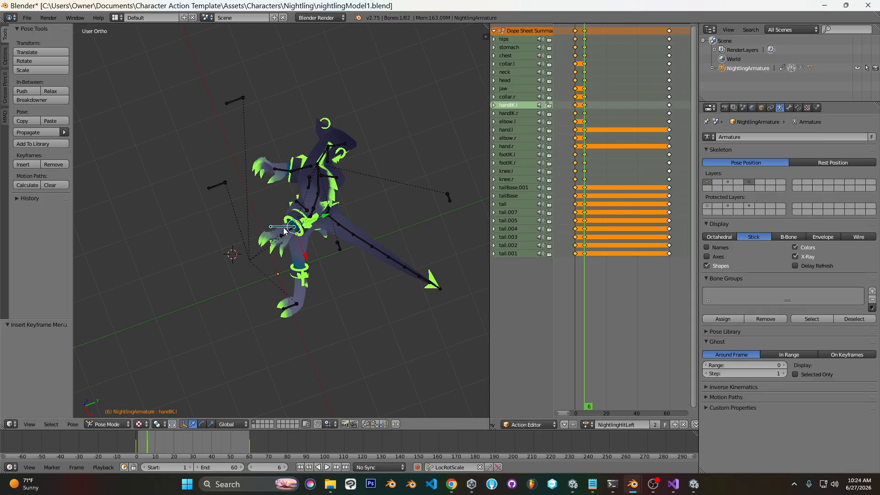
pyautogui.press('KP_7')
pyautogui.press('g')
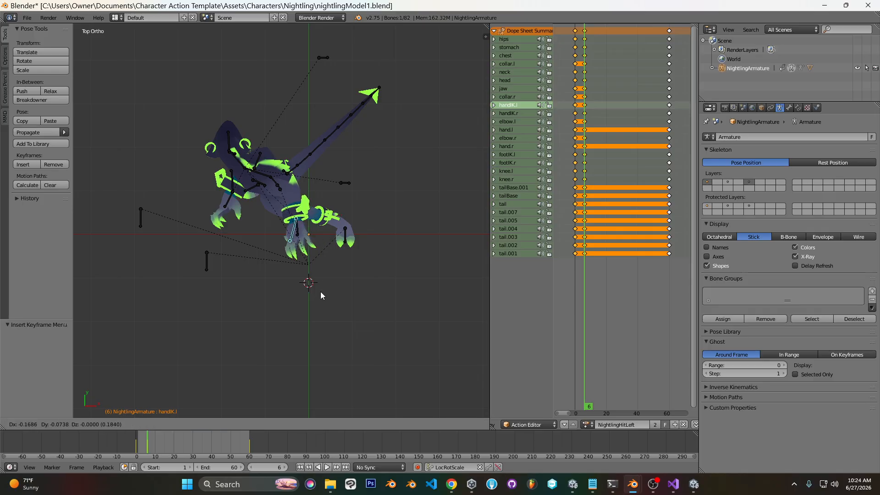
pyautogui.click(319, 299)
pyautogui.press('i')
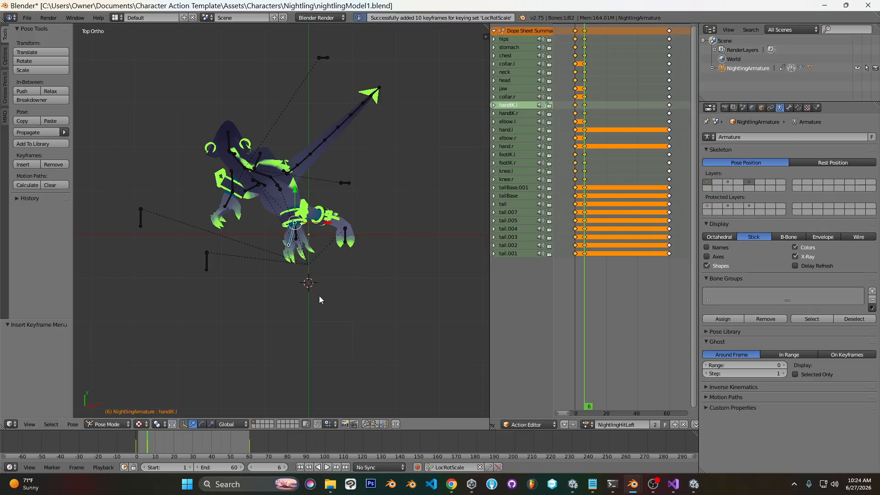
# Scrub between frames 0 and 6 in the right side view to check the hand motion, enlarging the keyframe timeline.
pyautogui.press('KP_3')
pyautogui.moveTo(577, 96); pyautogui.dragTo(585, 86)
pyautogui.scroll(7, 587, 78)
pyautogui.scroll(-2, 586, 74)
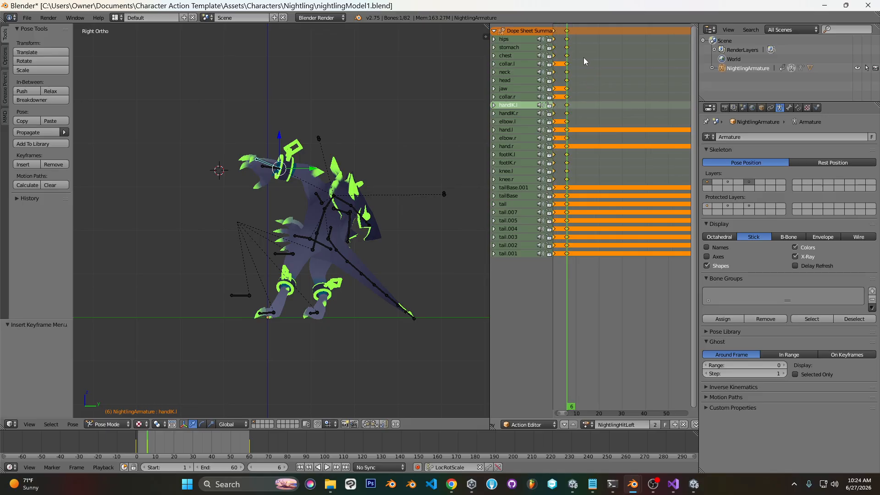
# Switch to the CatModel.blend window, examine the CatHitLeft pose at frame 12, and return to the Nightling file.
pyautogui.moveTo(633, 485)
pyautogui.click(726, 440)
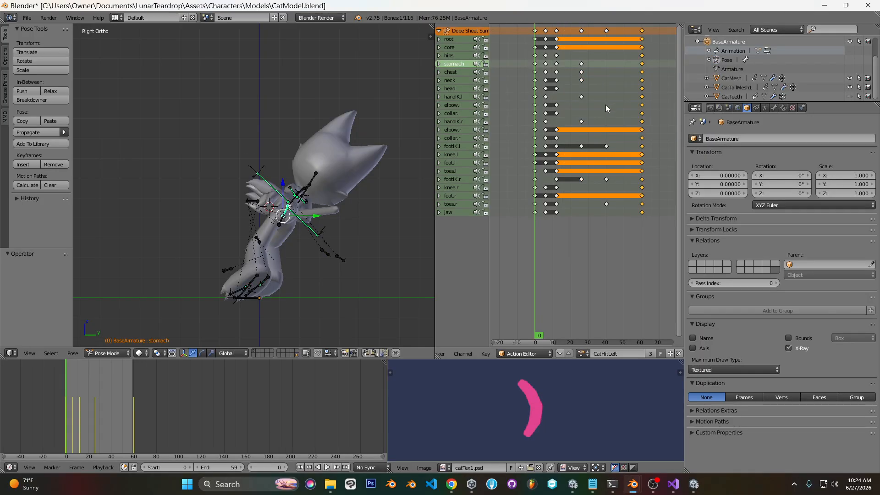
pyautogui.moveTo(553, 82)
pyautogui.mouseDown()
pyautogui.moveTo(546, 90)
pyautogui.moveTo(558, 98)
pyautogui.mouseUp()
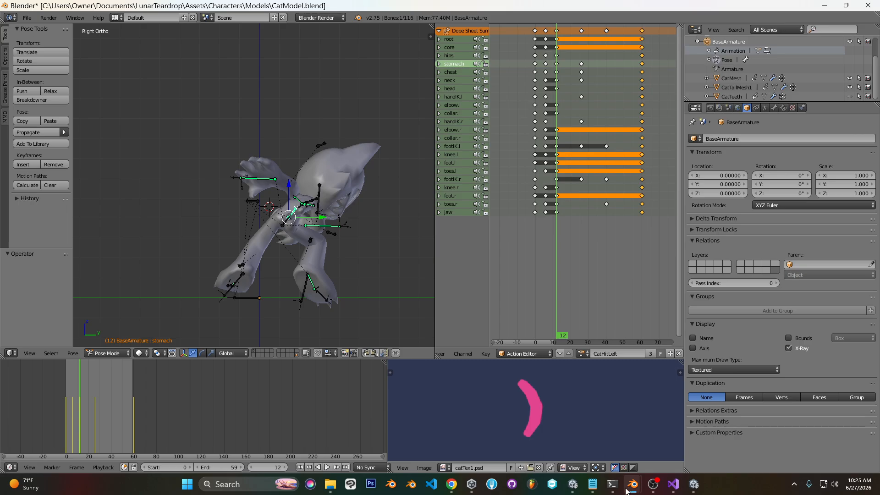
pyautogui.moveTo(632, 486)
pyautogui.click(584, 435)
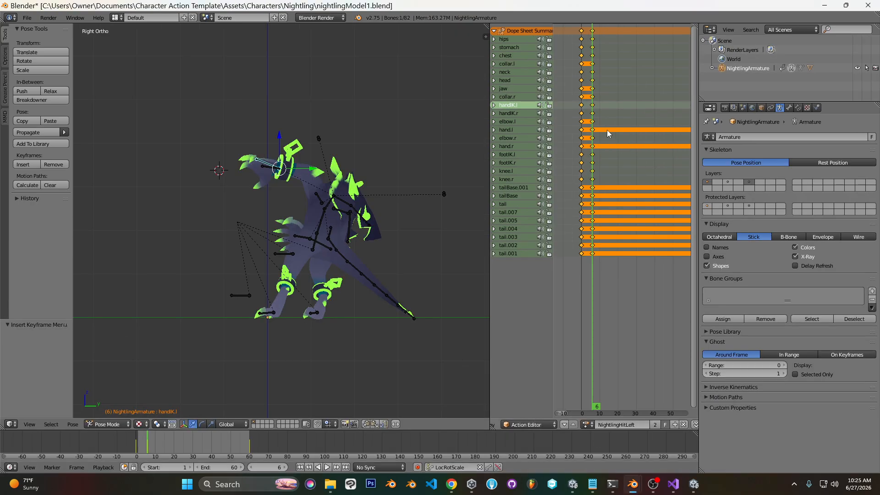
# Duplicate all frame 6 keyframes of the NightlingHitLeft action to frame 12 and advance the current frame to 12.
pyautogui.click(592, 32)
pyautogui.hotkey('shift', 'd')
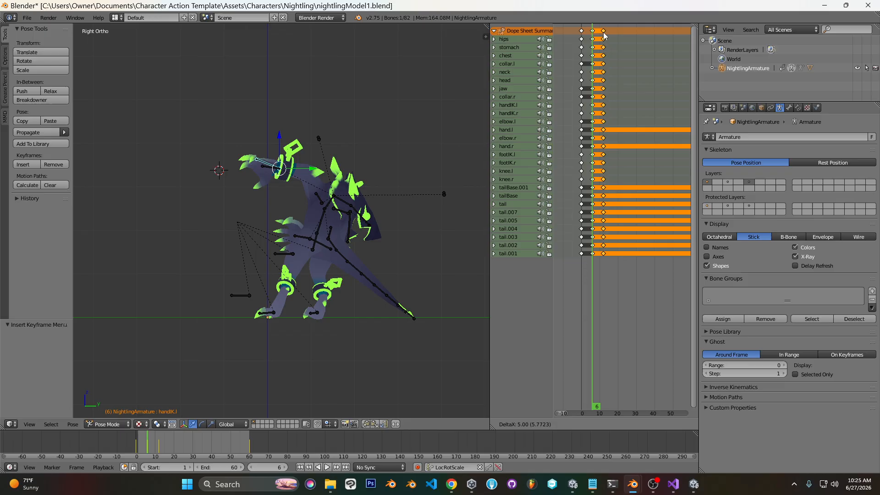
pyautogui.click(605, 36)
pyautogui.press('Right')
pyautogui.press('Right')
pyautogui.press('Right')
pyautogui.press('Right')
pyautogui.press('Right')
pyautogui.press('Right')
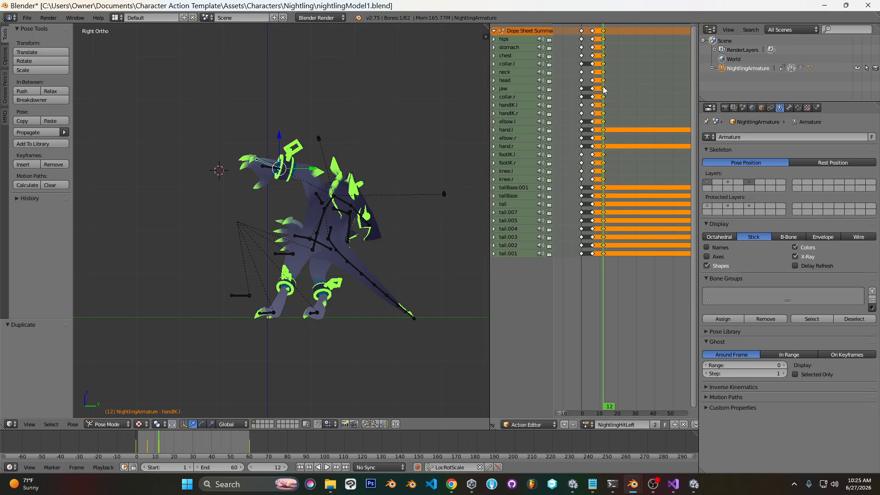
# Examine the CatHitLeft poses at frames 6 and 12 from the left in CatModel.blend, and return to the Nightling file in left view.
pyautogui.moveTo(633, 485)
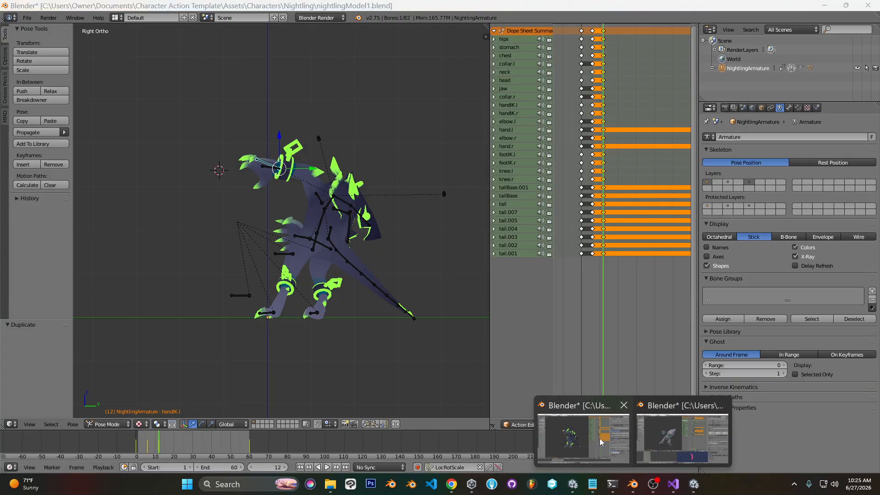
pyautogui.click(645, 439)
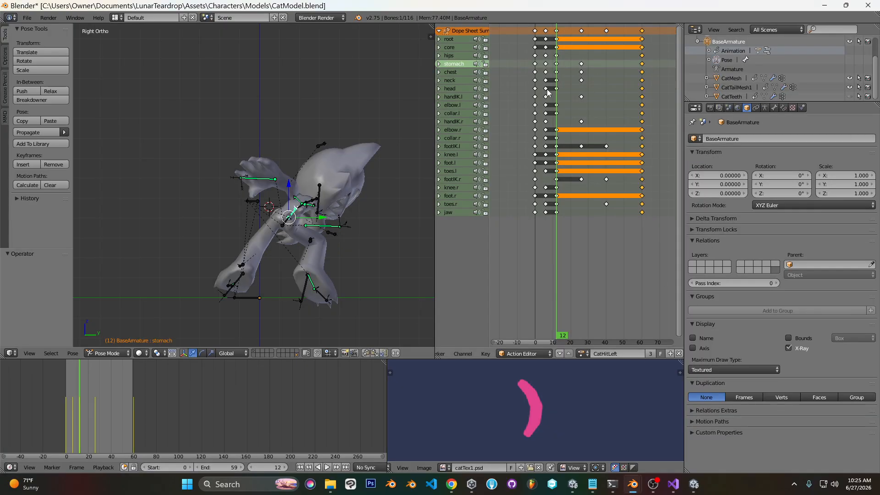
pyautogui.click(547, 93)
pyautogui.moveTo(547, 91); pyautogui.dragTo(558, 99)
pyautogui.press('ctrl+KP_3')
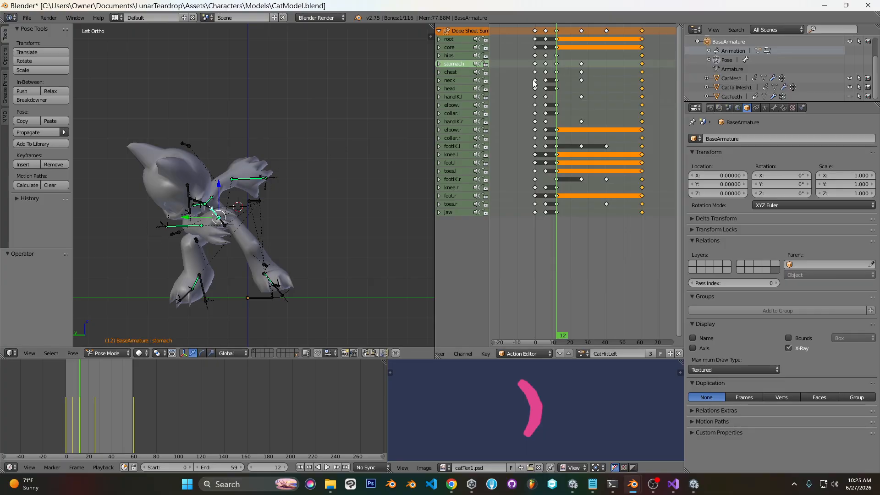
pyautogui.click(546, 72)
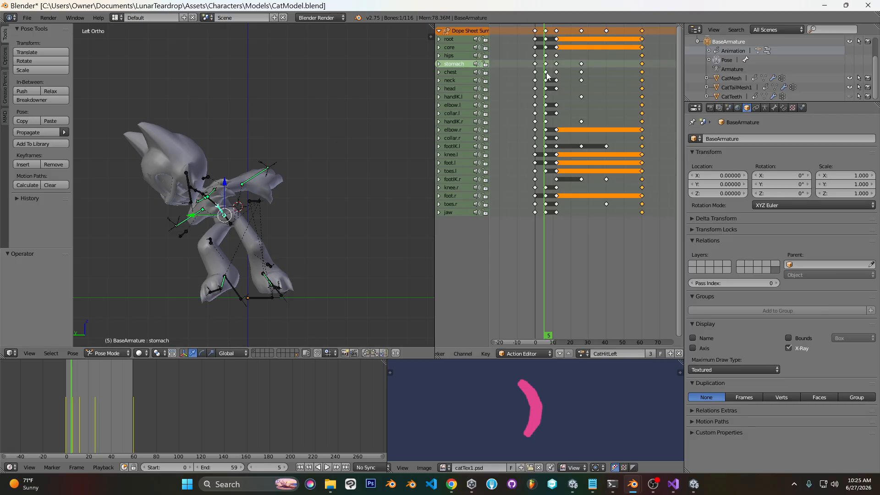
pyautogui.press('Right')
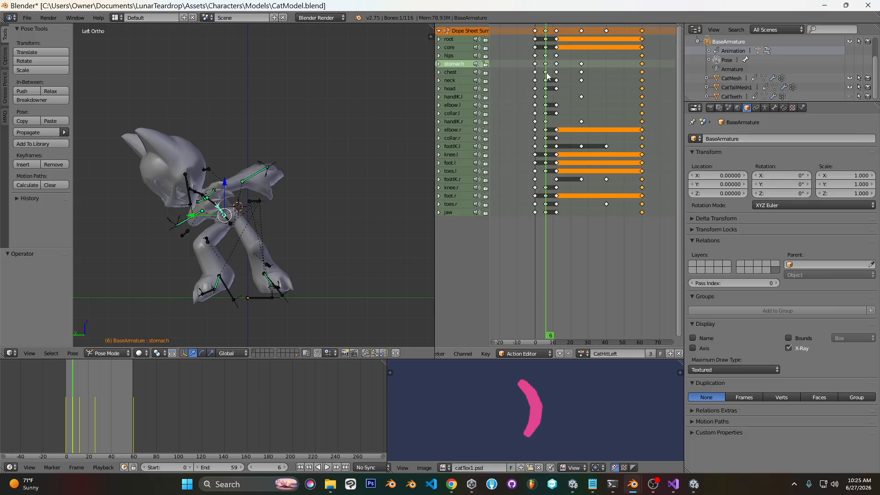
pyautogui.moveTo(547, 73); pyautogui.dragTo(557, 74)
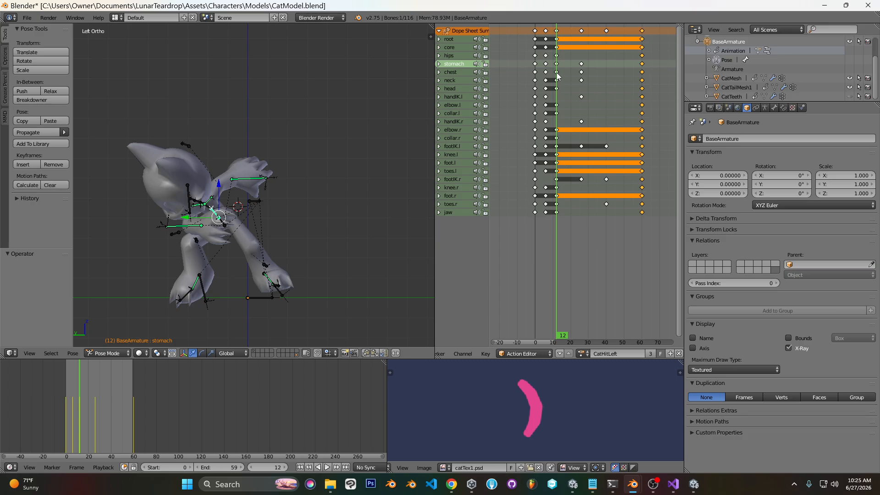
pyautogui.moveTo(557, 74); pyautogui.dragTo(633, 77)
pyautogui.moveTo(632, 483)
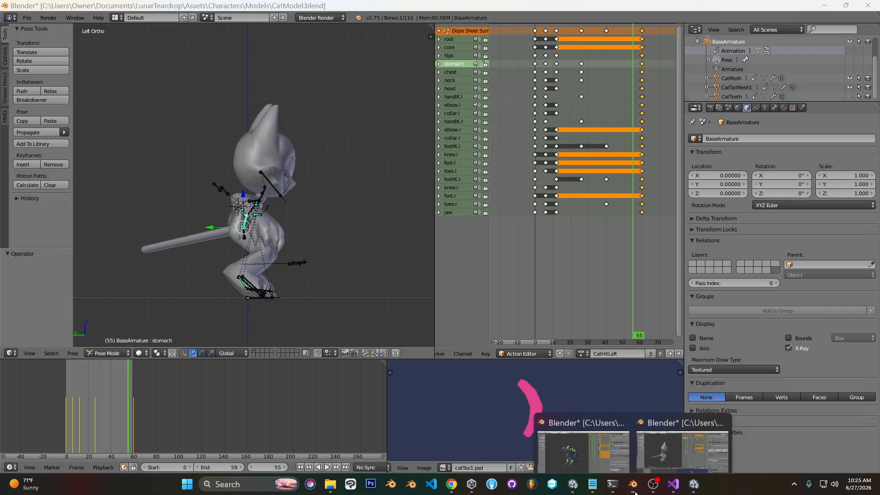
pyautogui.click(682, 454)
pyautogui.press('ctrl+KP_3')
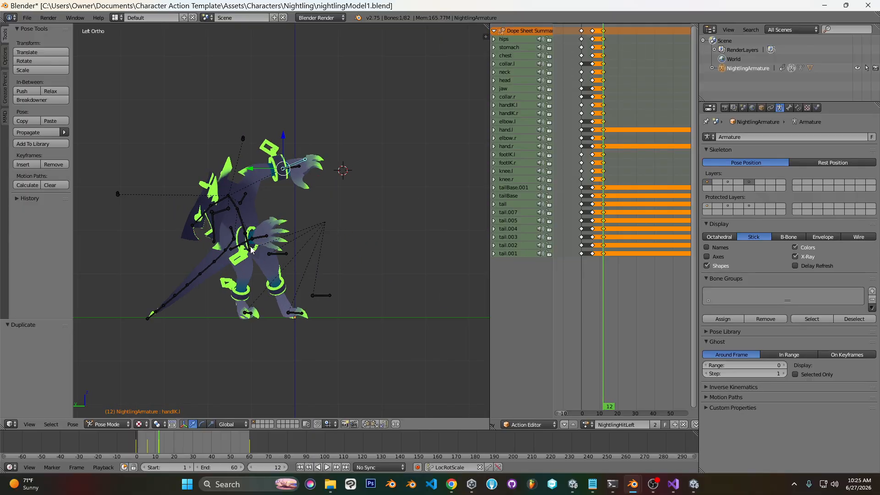
pyautogui.rightClick(251, 250)
pyautogui.press('r')
pyautogui.press('r')
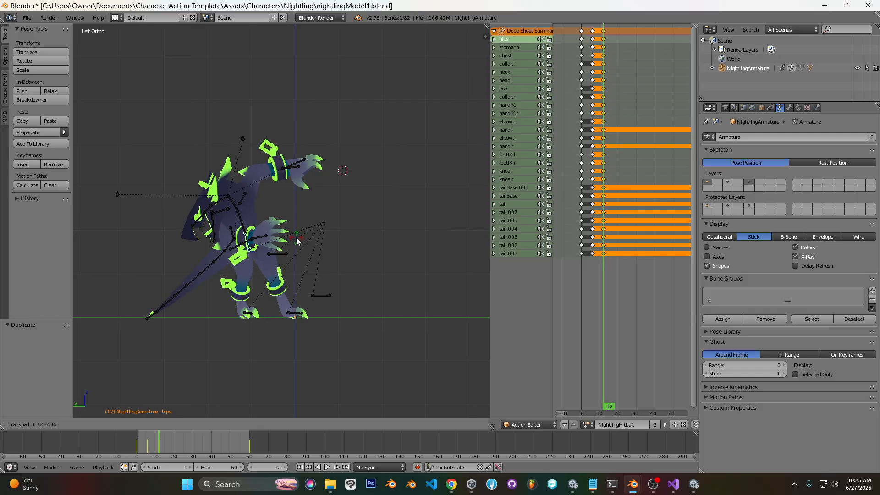
pyautogui.click(296, 237)
# At frame 12, trackball-rotate the footIK.r bone about 47° and move it about 0.45 in Y and -0.02 in Z.
pyautogui.rightClick(321, 295)
pyautogui.press('r')
pyautogui.press('r')
pyautogui.click(314, 295)
pyautogui.press('g')
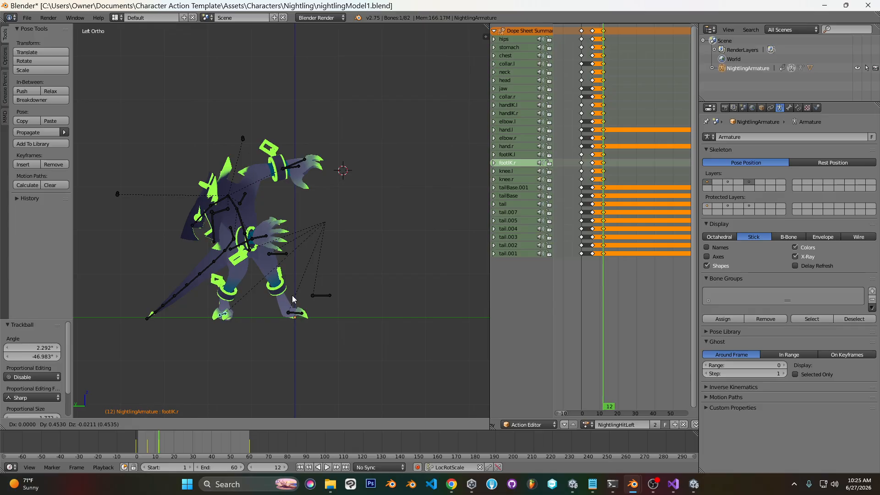
pyautogui.click(293, 296)
# Move the knee.r bone back behind the body, and move knee.l about 1.11 in Y and -0.37 in Z.
pyautogui.rightClick(277, 255)
pyautogui.moveTo(244, 273); pyautogui.dragTo(305, 316, button='middle')
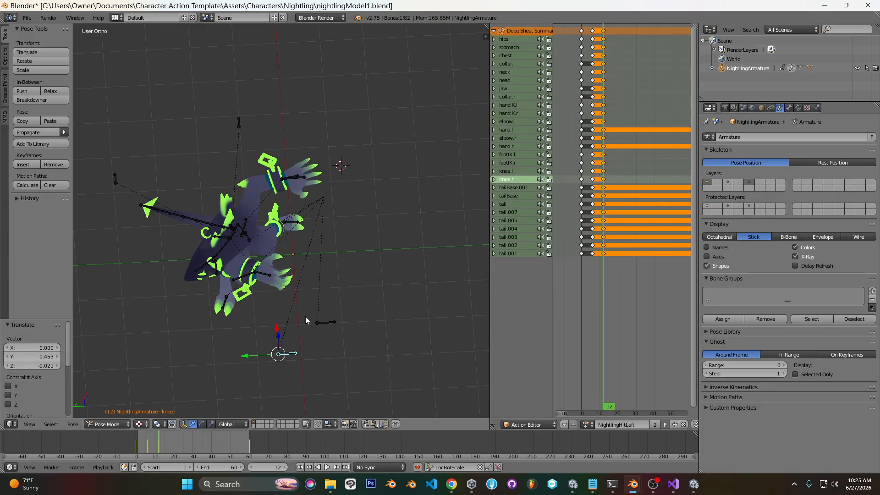
pyautogui.press('g')
pyautogui.click(243, 334)
pyautogui.moveTo(243, 333); pyautogui.dragTo(291, 280, button='middle')
pyautogui.rightClick(329, 315)
pyautogui.press('g')
pyautogui.click(281, 334)
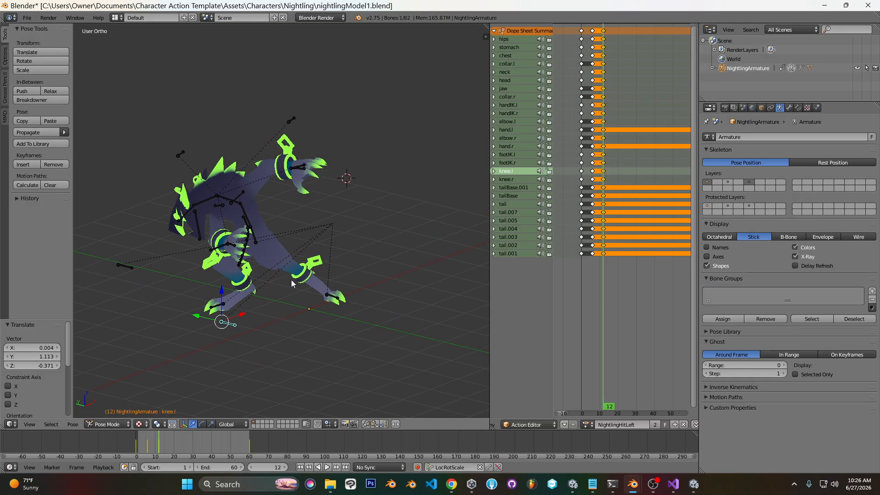
# In the right side view, shift the hips bone slightly backward and down and trackball-rotate it about 2.3°.
pyautogui.press('KP_3')
pyautogui.press('ctrl+KP_3')
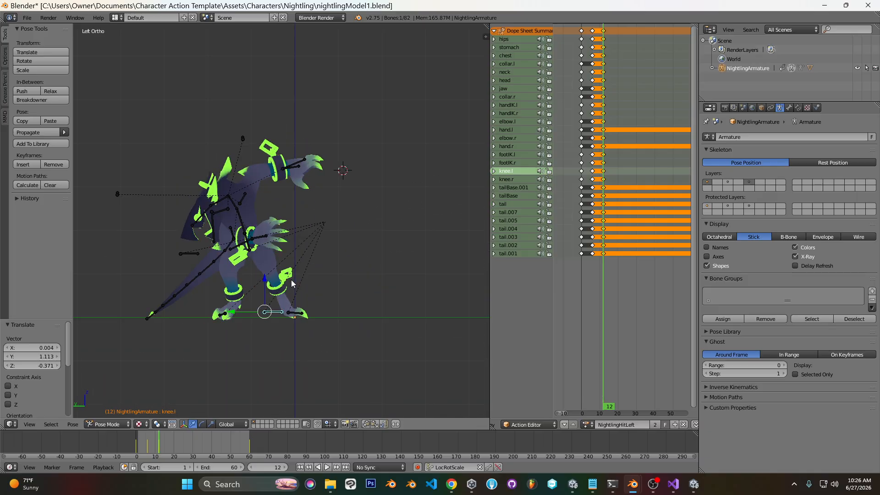
pyautogui.press('KP_3')
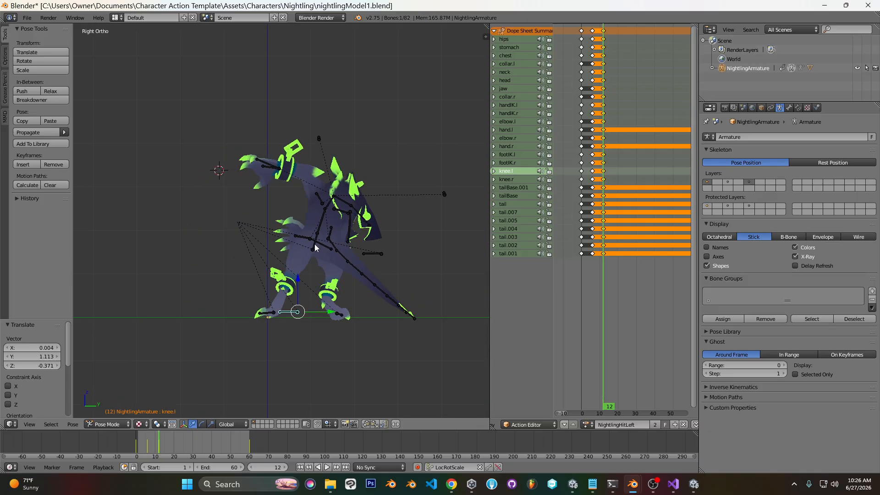
pyautogui.rightClick(315, 245)
pyautogui.press('g')
pyautogui.click(420, 248)
pyautogui.press('r')
pyautogui.press('r')
pyautogui.click(403, 230)
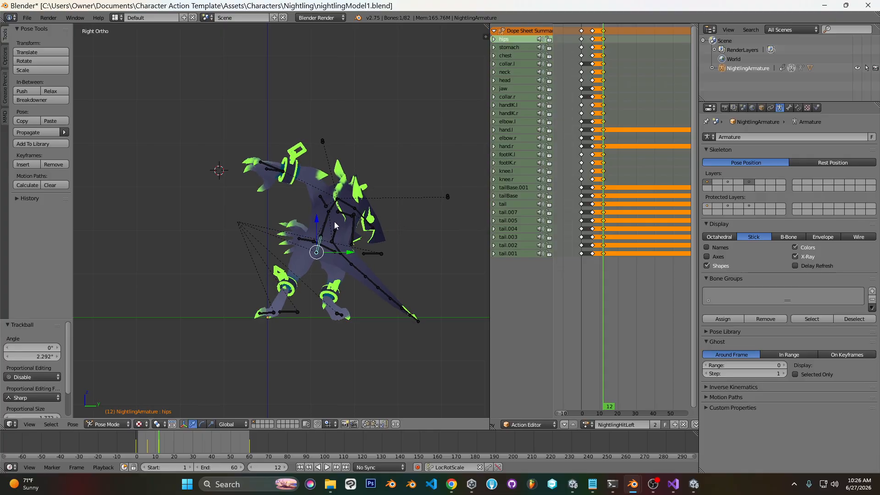
# In the front view, rotate the stomach bone about -10.3° and the chest bone about -9°.
pyautogui.rightClick(326, 222)
pyautogui.press('KP_1')
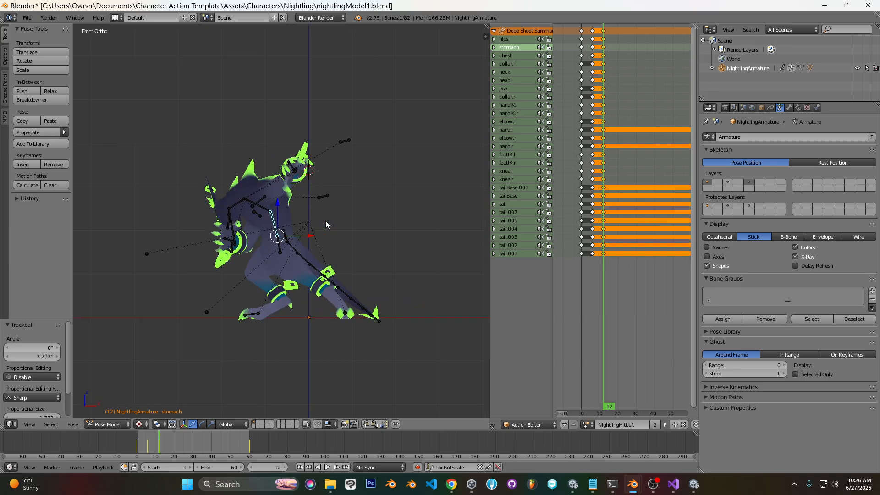
pyautogui.press('r')
pyautogui.click(285, 210)
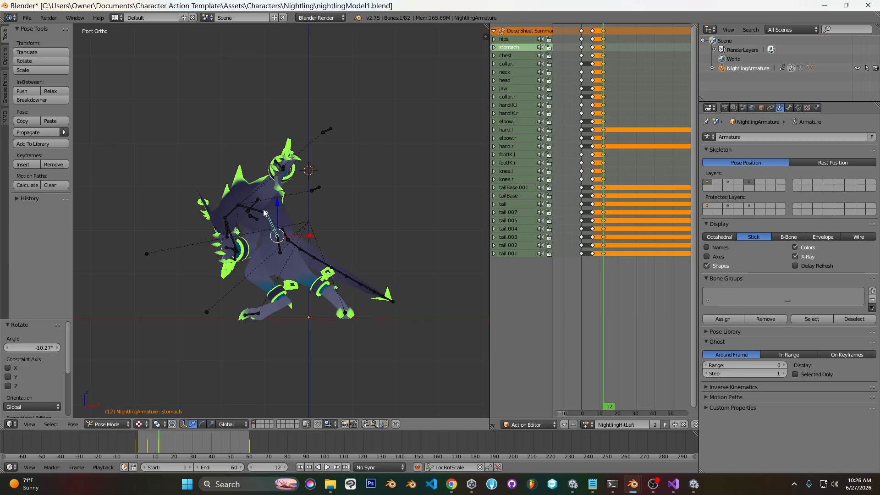
pyautogui.rightClick(266, 213)
pyautogui.press('r')
pyautogui.click(301, 223)
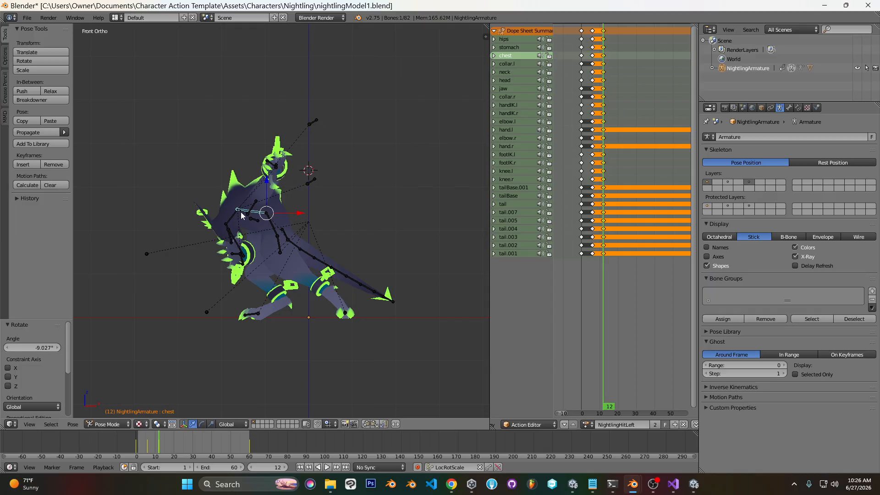
# Keyframe all bones at frame 12 with the LocRotScale keying set and clear the bone selection.
pyautogui.press('a')
pyautogui.press('a')
pyautogui.press('i')
pyautogui.press('a')
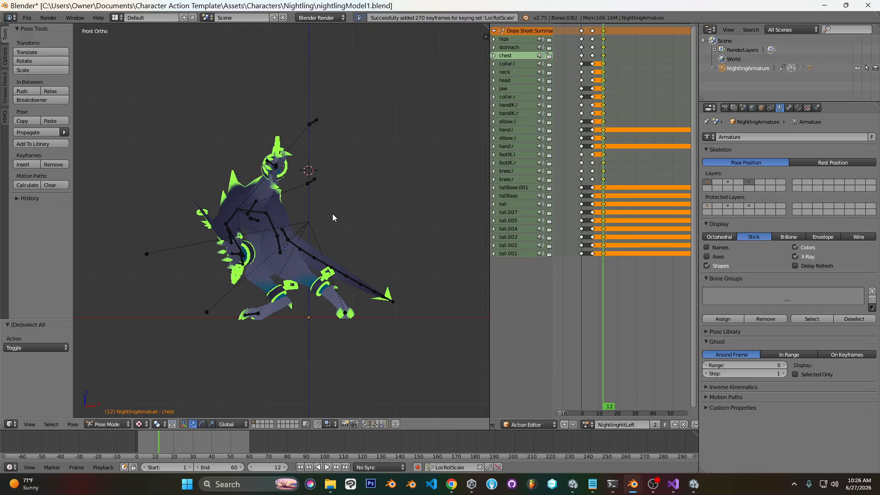
# Delete the frame 12 keyframes of the chest, neck and head bones.
pyautogui.rightClick(242, 211)
pyautogui.keyDown('shift'); pyautogui.rightClick(229, 218); pyautogui.keyUp('shift')
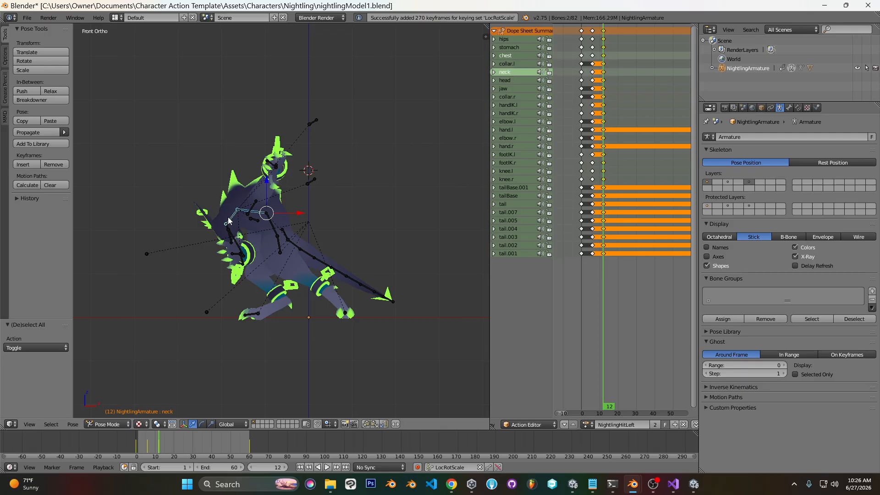
pyautogui.moveTo(218, 205); pyautogui.dragTo(256, 221, button='middle')
pyautogui.keyDown('shift'); pyautogui.rightClick(182, 231); pyautogui.keyUp('shift')
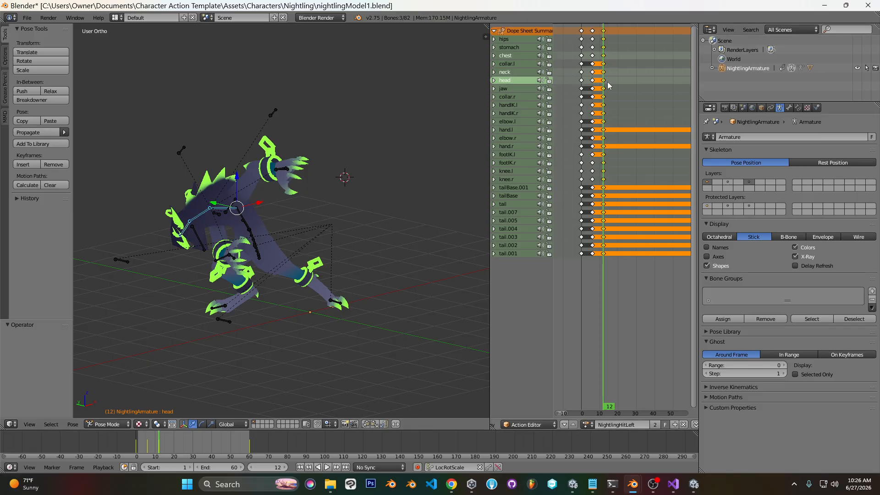
pyautogui.rightClick(603, 55)
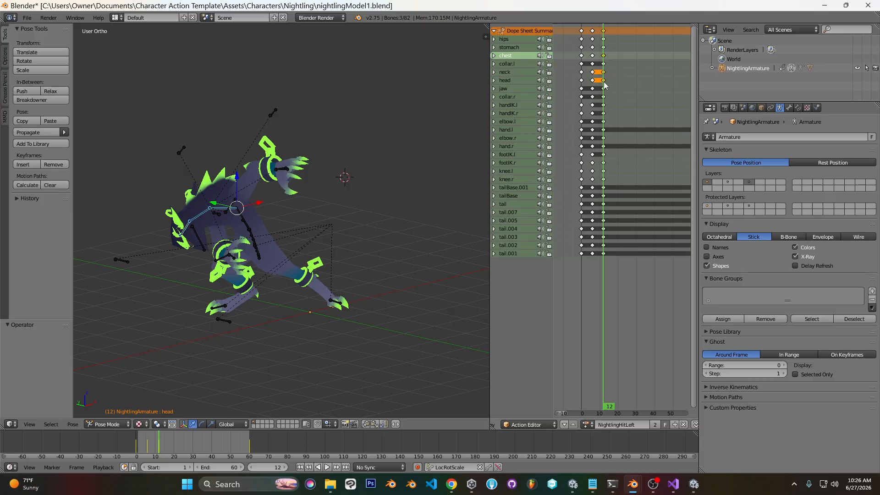
pyautogui.press('x')
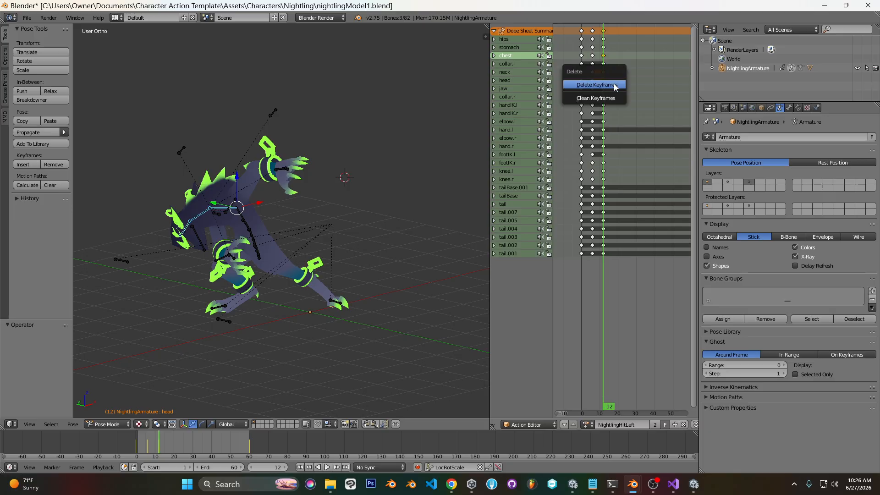
pyautogui.click(614, 84)
# Scrub through frames 0 to 12 in the right side view to check the motion, stopping at frame 6.
pyautogui.press('KP_3')
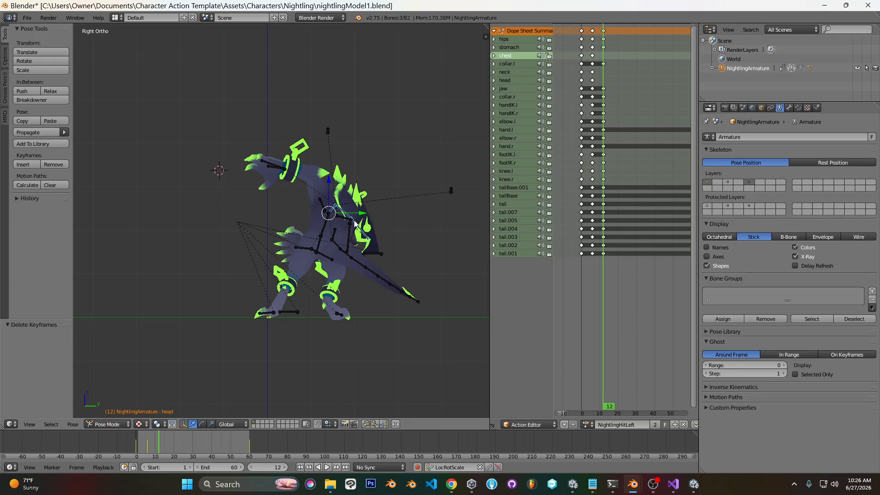
pyautogui.scroll(-2, 610, 96)
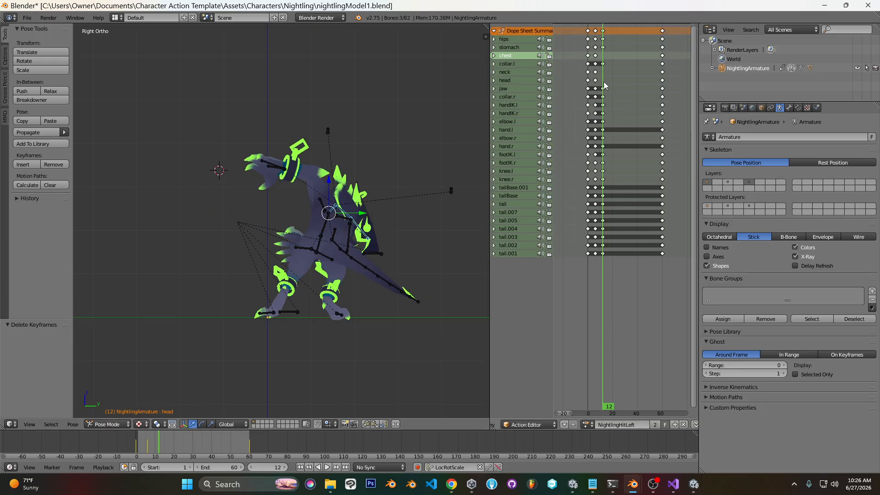
pyautogui.moveTo(598, 82); pyautogui.dragTo(603, 83)
pyautogui.moveTo(604, 93)
pyautogui.mouseDown()
pyautogui.moveTo(665, 94)
pyautogui.moveTo(582, 105)
pyautogui.moveTo(596, 105)
pyautogui.mouseUp()
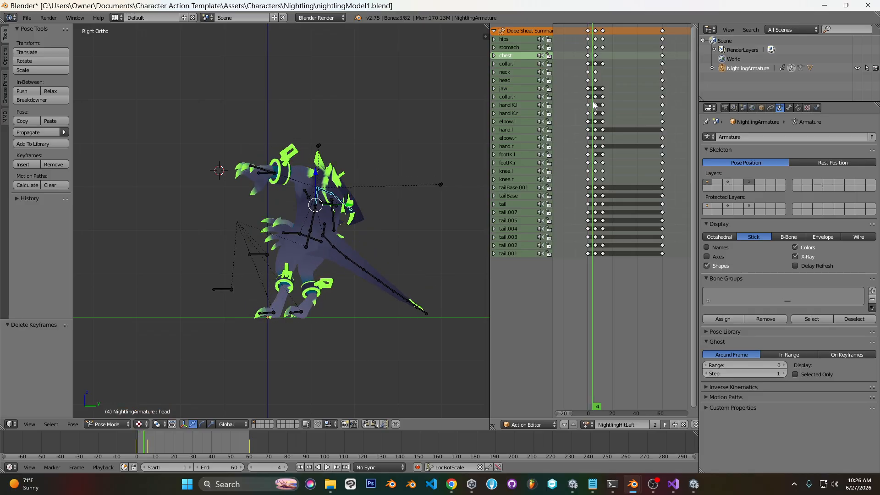
# Try moving the hips bone about -0.11 in Y and 0.15 in Z at frame 6.
pyautogui.rightClick(315, 251)
pyautogui.press('g')
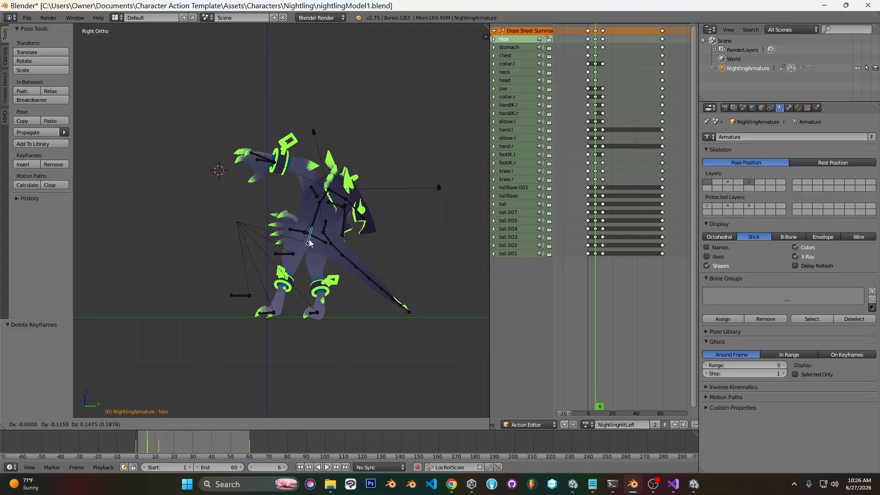
pyautogui.click(310, 243)
# Delete the footIK.r bone's keyframe at frame 6.
pyautogui.rightClick(317, 314)
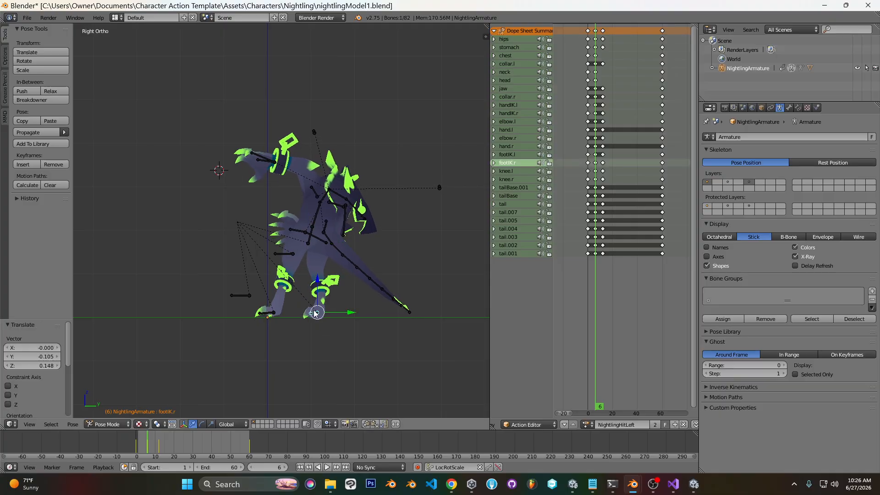
pyautogui.press('x')
pyautogui.click(588, 167)
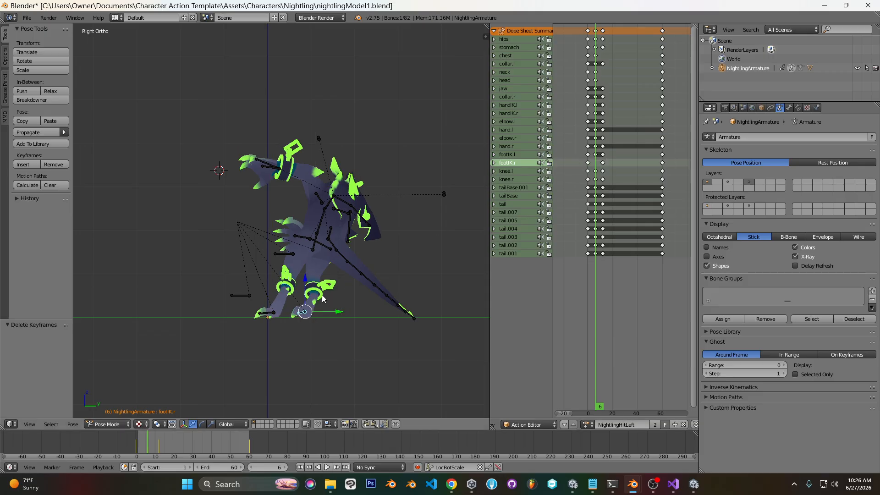
# At frame 6, move the hips bone about -0.17 in Y and 0.23 in Z, keyframe it, and scrub to check the motion.
pyautogui.rightClick(316, 238)
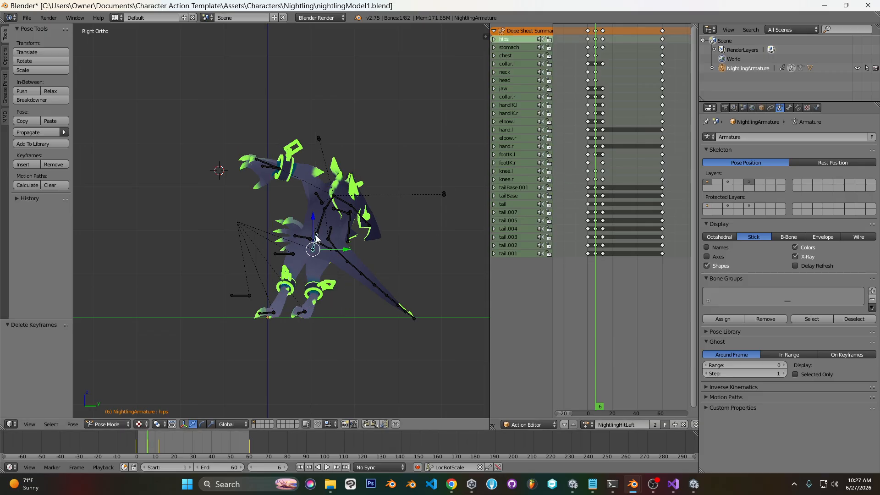
pyautogui.press('g')
pyautogui.click(309, 228)
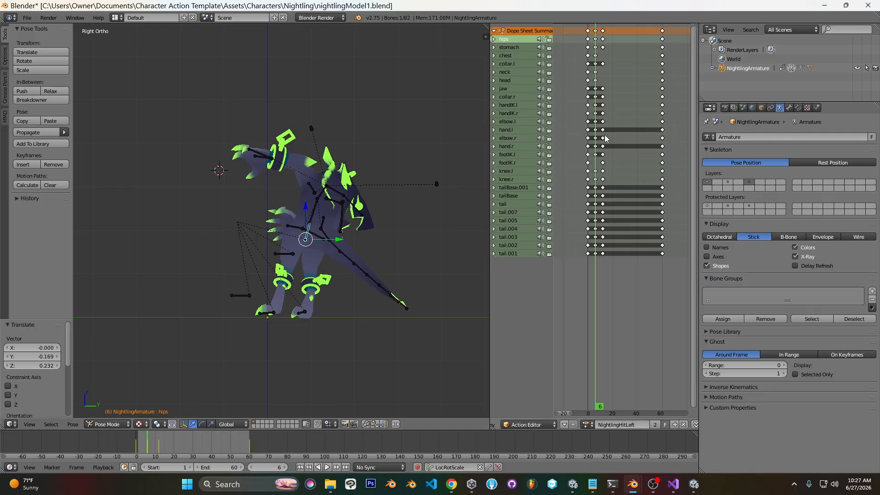
pyautogui.press('i')
pyautogui.moveTo(589, 95); pyautogui.dragTo(597, 99)
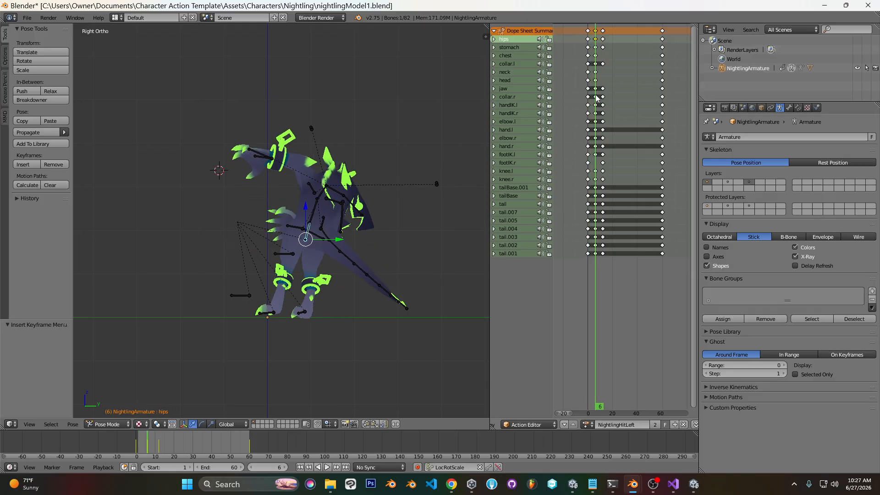
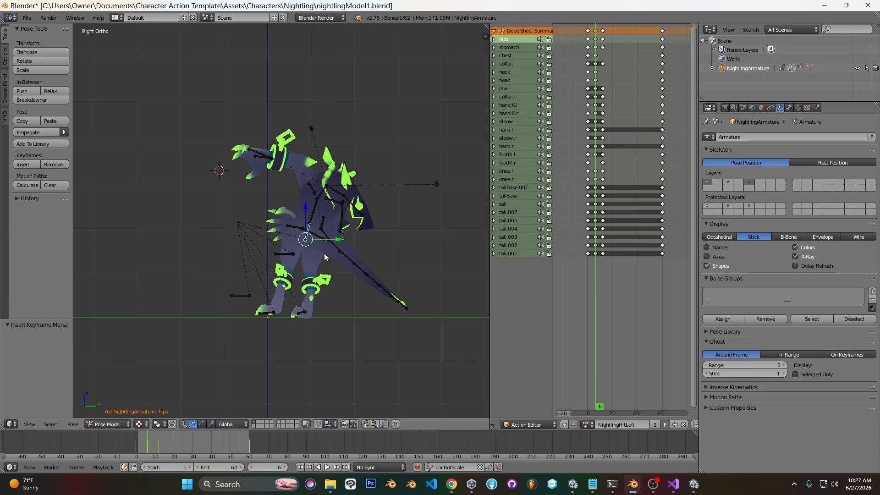
# Undo the last hips bone move and its keyframe at frame 6.
pyautogui.moveTo(596, 115)
pyautogui.mouseDown()
pyautogui.moveTo(604, 121)
pyautogui.moveTo(588, 123)
pyautogui.mouseUp()
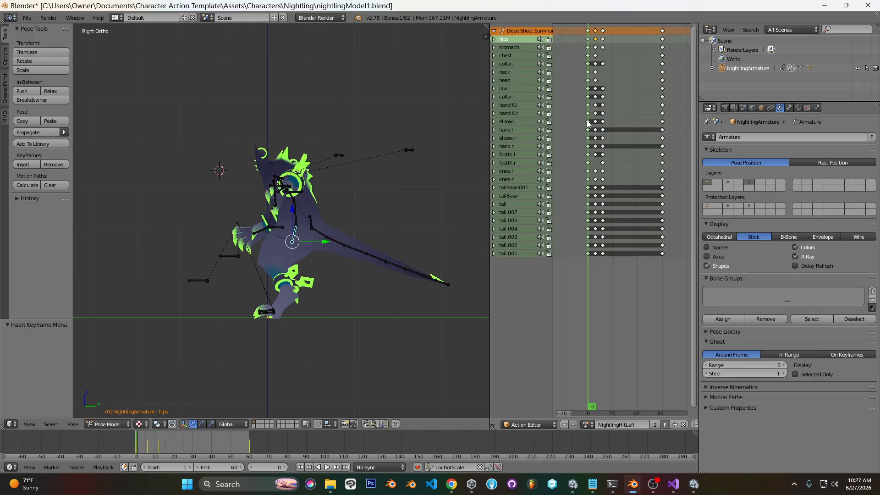
pyautogui.hotkey('ctrl', 'z')
pyautogui.hotkey('ctrl', 'z')
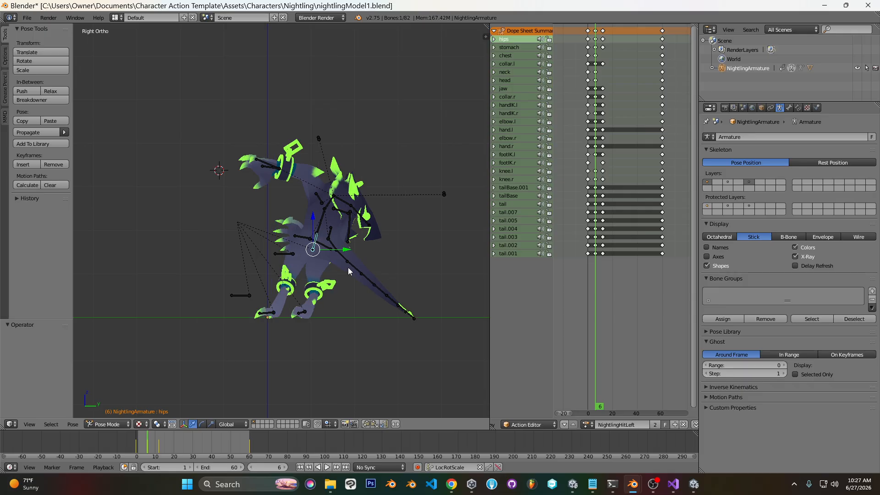
pyautogui.hotkey('ctrl', 'z')
pyautogui.hotkey('ctrl', 'shift', 'z')
# At frame 6, move the hips bone about -0.09 in Y and 0.11 in Z, fine-tune it in front view, and keyframe it.
pyautogui.press('g')
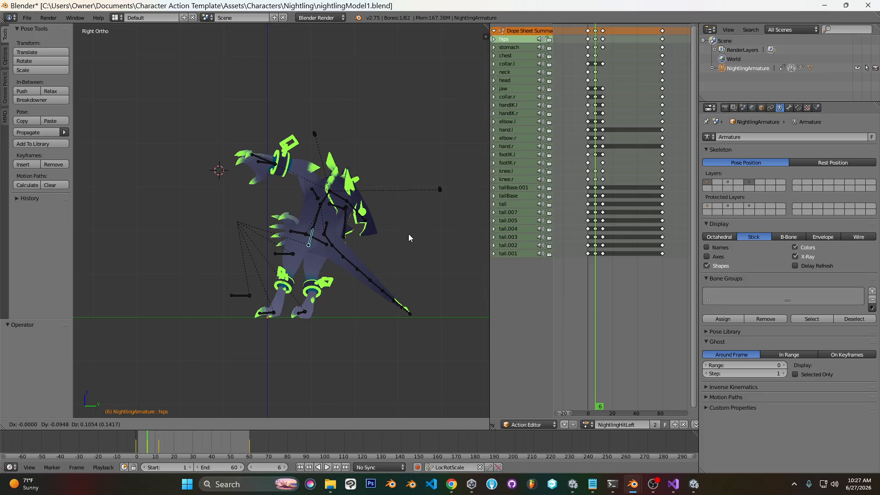
pyautogui.click(409, 235)
pyautogui.press('i')
pyautogui.press('KP_1')
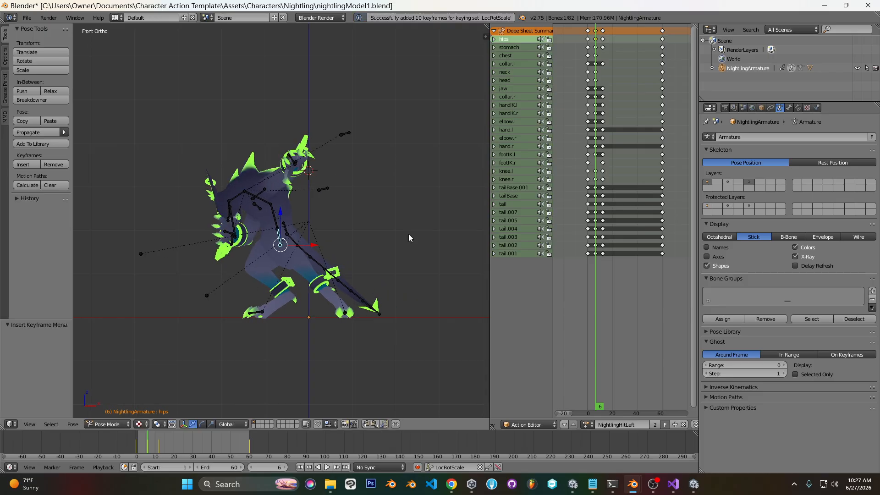
pyautogui.press('g')
pyautogui.click(412, 232)
pyautogui.press('i')
# At frame 0, shift the hips bone toward positive X in front view and keyframe it.
pyautogui.moveTo(594, 111)
pyautogui.mouseDown()
pyautogui.moveTo(605, 110)
pyautogui.moveTo(589, 115)
pyautogui.mouseUp()
pyautogui.press('g')
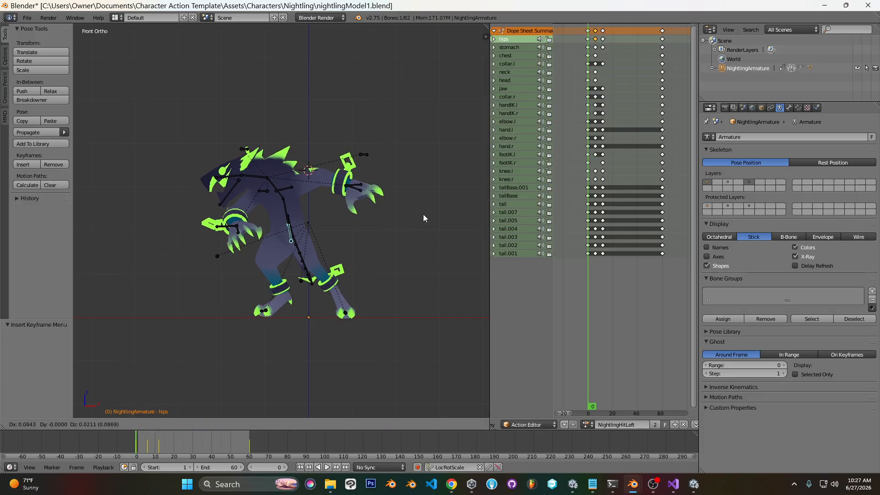
pyautogui.click(433, 219)
pyautogui.press('i')
# At frame 12, shift the hips bone slightly toward negative X, keyframe it, and play the animation to check the motion.
pyautogui.moveTo(589, 113); pyautogui.dragTo(603, 109)
pyautogui.press('g')
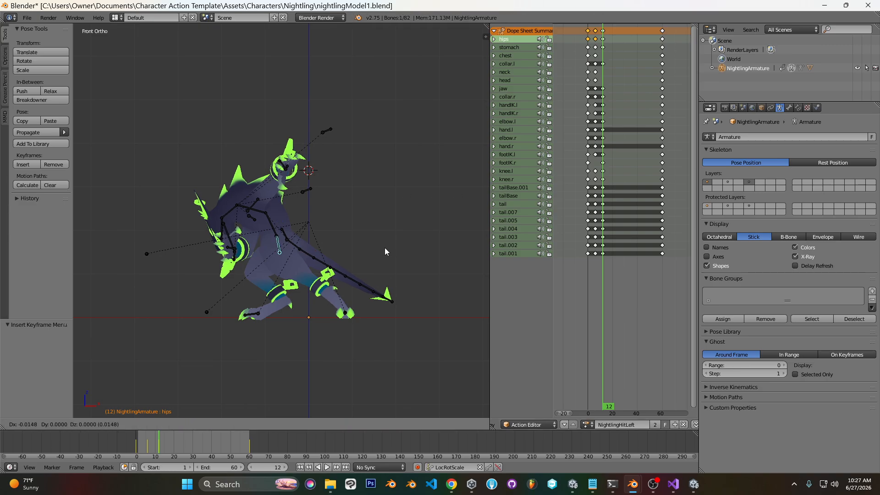
pyautogui.click(381, 251)
pyautogui.press('i')
pyautogui.moveTo(619, 114); pyautogui.dragTo(602, 103)
pyautogui.hotkey('alt', 'a')
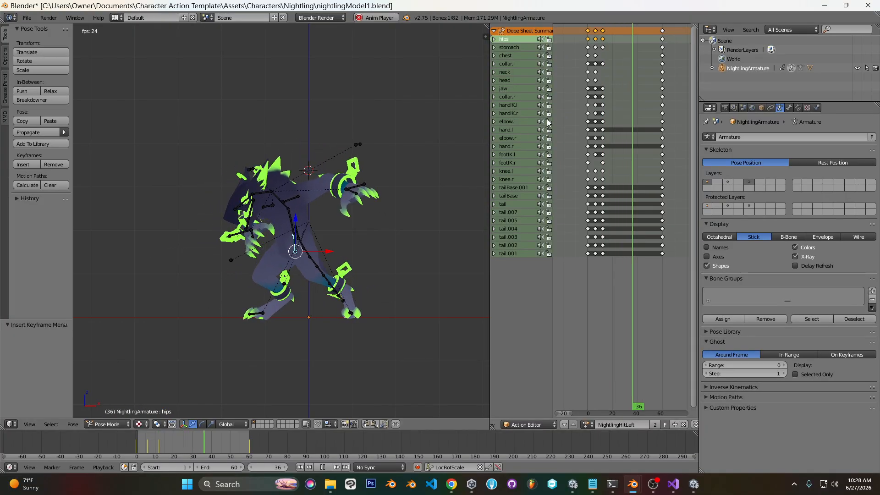
pyautogui.hotkey('alt', 'a')
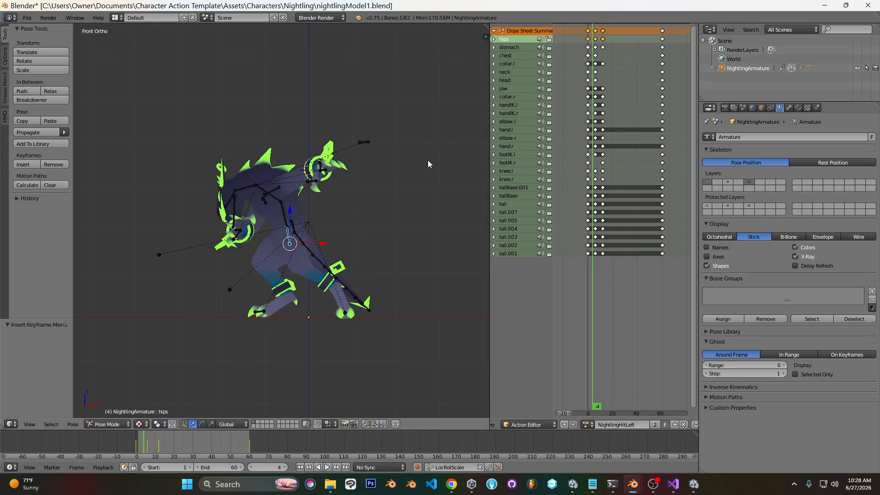
# At frame 0, rotate the stomach bone about 5.6° in front view.
pyautogui.click(588, 102)
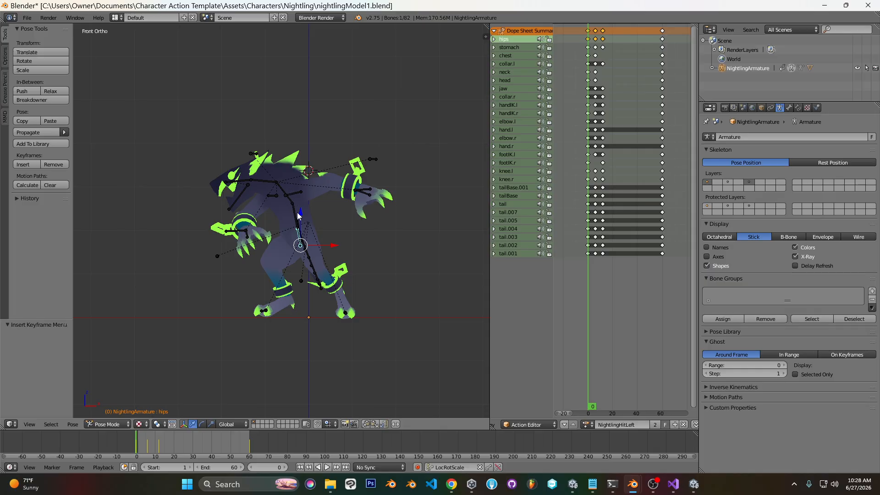
pyautogui.rightClick(298, 215)
pyautogui.press('r')
pyautogui.click(285, 187)
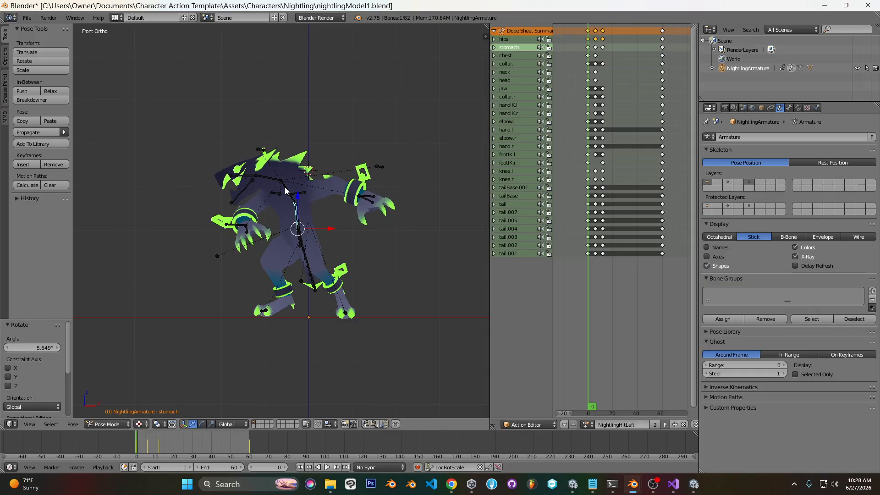
# In top view at frame 0, rotate the chest bone about -12.3° and the neck bone about -30°.
pyautogui.rightClick(285, 187)
pyautogui.press('KP_7')
pyautogui.press('r')
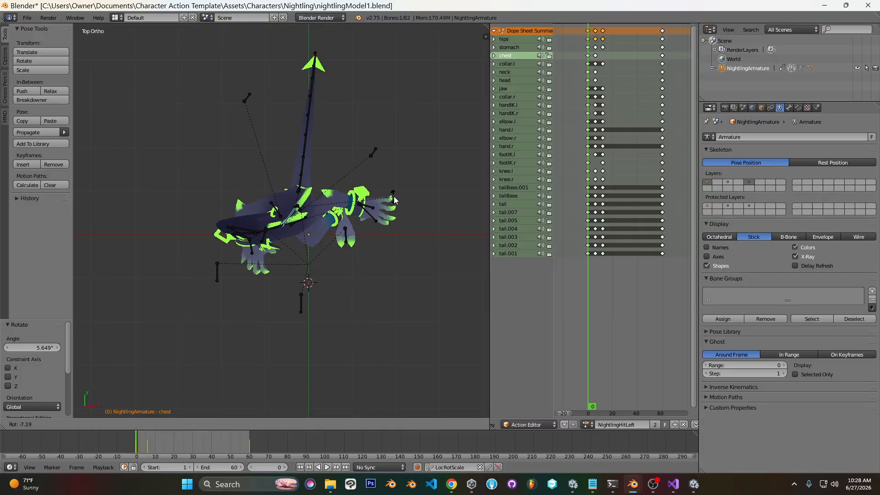
pyautogui.click(394, 188)
pyautogui.rightClick(277, 231)
pyautogui.press('r')
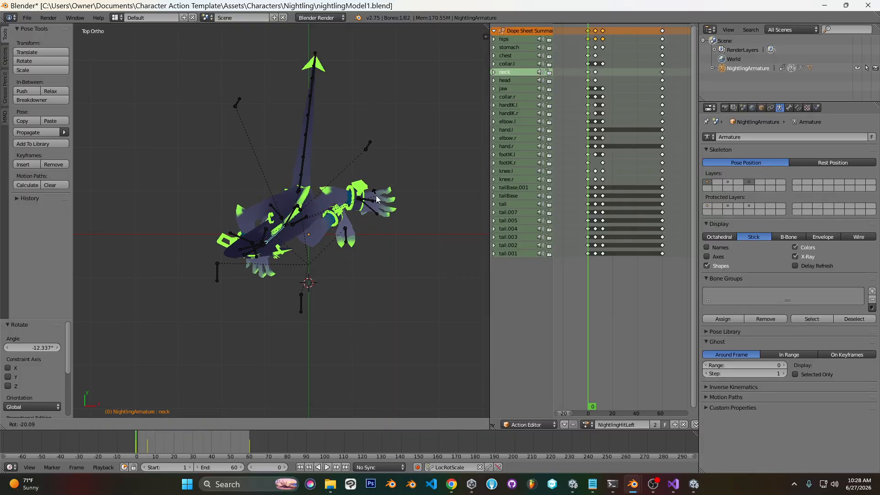
pyautogui.click(373, 185)
# In top view, rotate the chest bone about another -16° and the head bone about 4.8°.
pyautogui.rightClick(290, 220)
pyautogui.press('r')
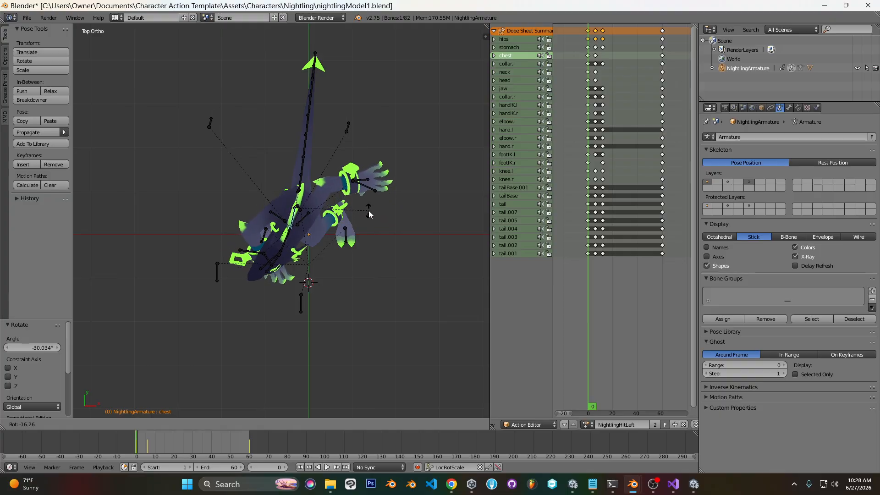
pyautogui.click(369, 212)
pyautogui.rightClick(273, 259)
pyautogui.press('r')
pyautogui.click(382, 264)
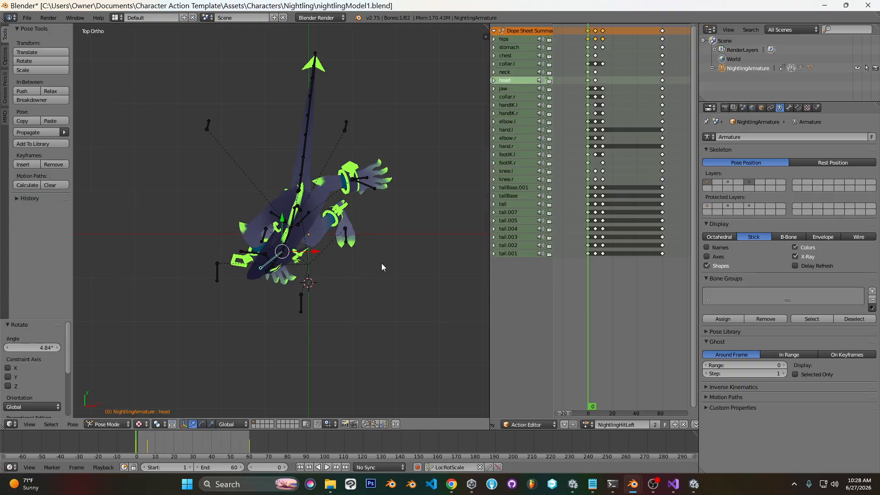
# Keyframe all bones of the new pose at frame 0 and play the animation to check it.
pyautogui.press('KP_1')
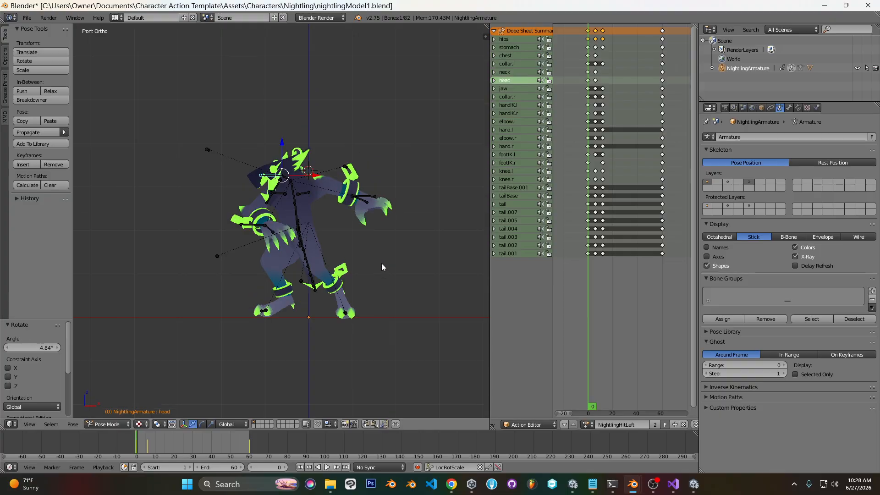
pyautogui.keyDown('shift'); pyautogui.rightClick(287, 182); pyautogui.keyUp('shift')
pyautogui.keyDown('shift'); pyautogui.rightClick(295, 193); pyautogui.keyUp('shift')
pyautogui.press('i')
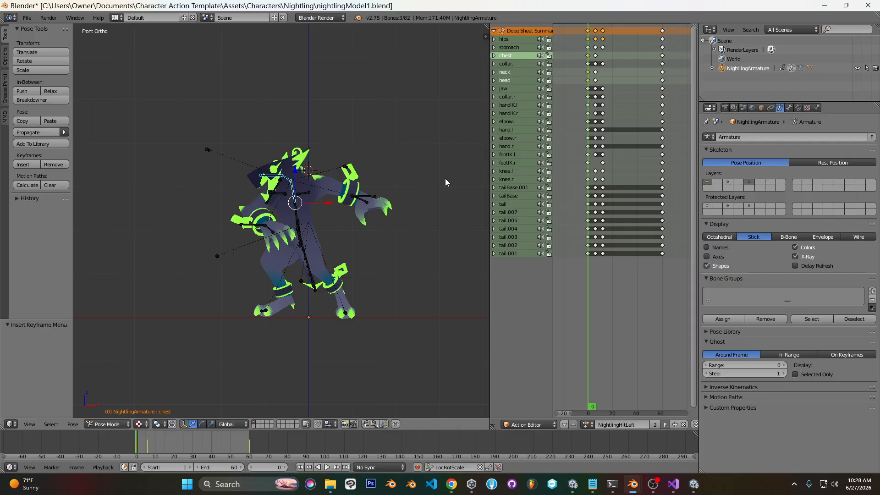
pyautogui.click(589, 83)
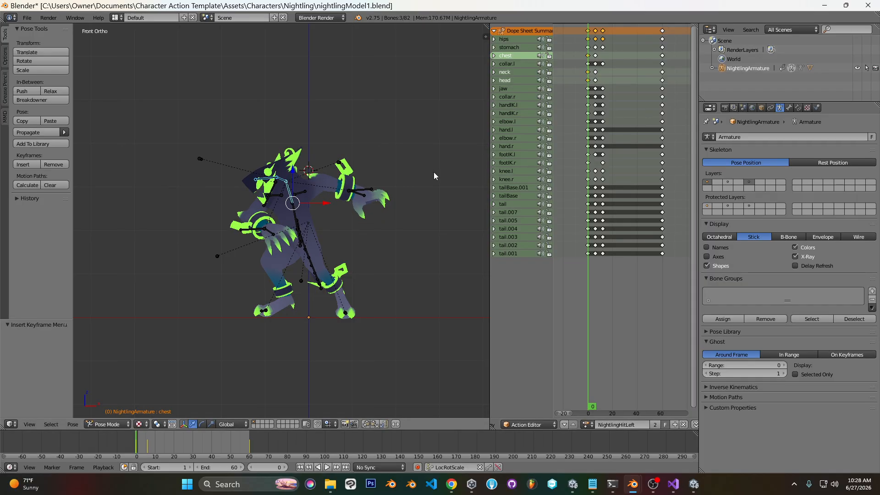
pyautogui.press('a')
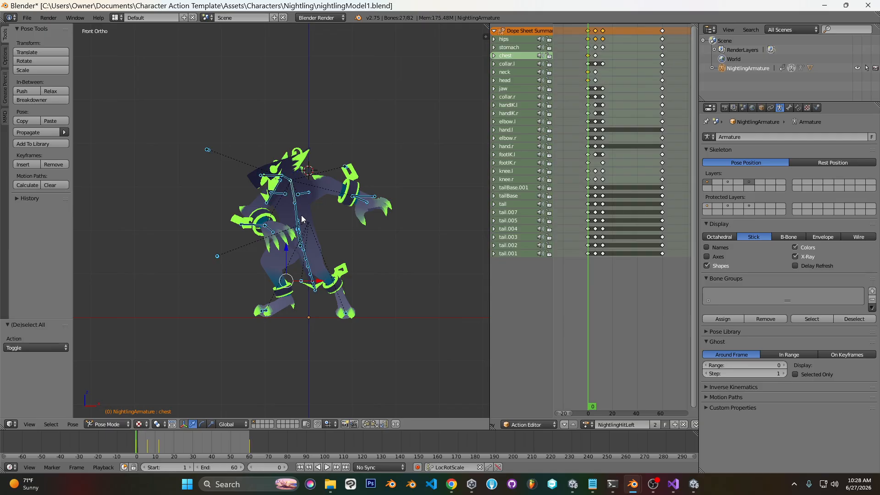
pyautogui.press('i')
pyautogui.press('a')
pyautogui.moveTo(589, 105); pyautogui.dragTo(594, 105)
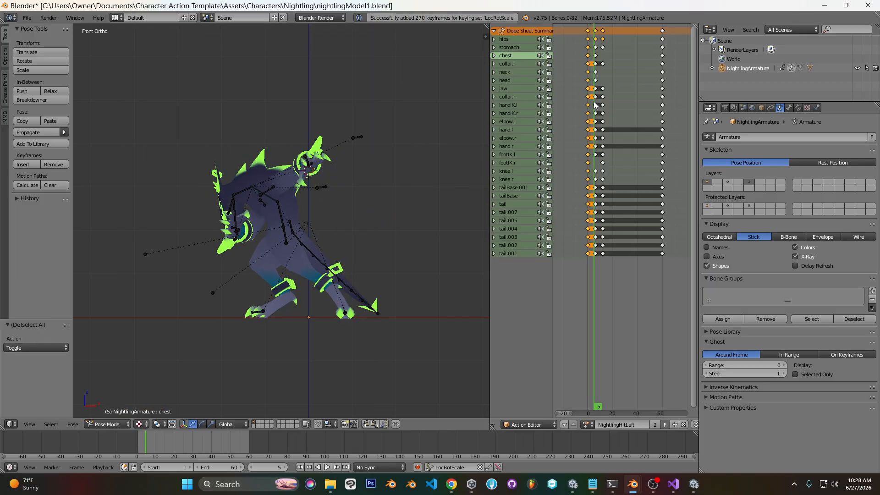
pyautogui.hotkey('alt', 'a')
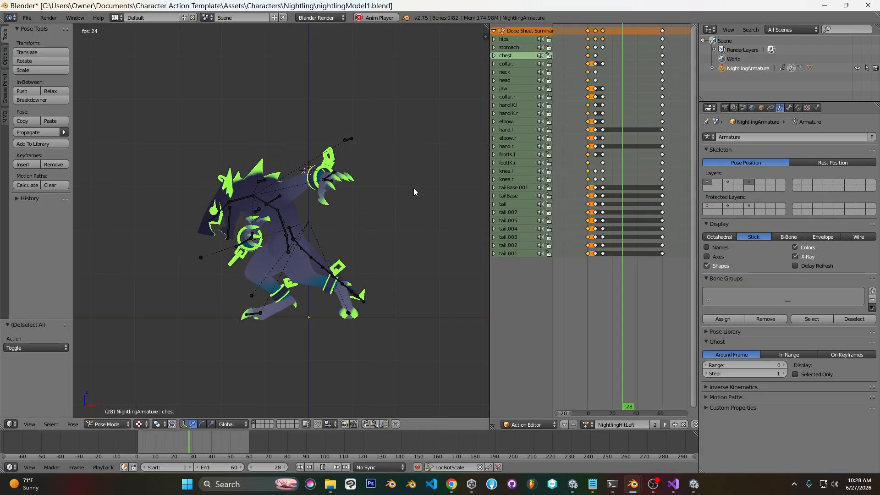
pyautogui.hotkey('alt', 'a')
# At frame 0, trackball-rotate the chest bone about -3.4° and 35.5° in front view and keyframe it.
pyautogui.moveTo(592, 102); pyautogui.dragTo(588, 103)
pyautogui.rightClick(292, 186)
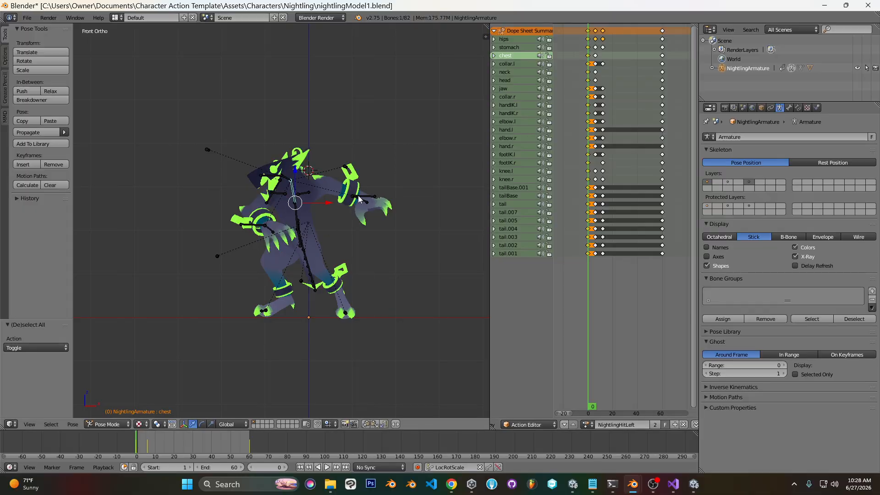
pyautogui.press('r')
pyautogui.press('r')
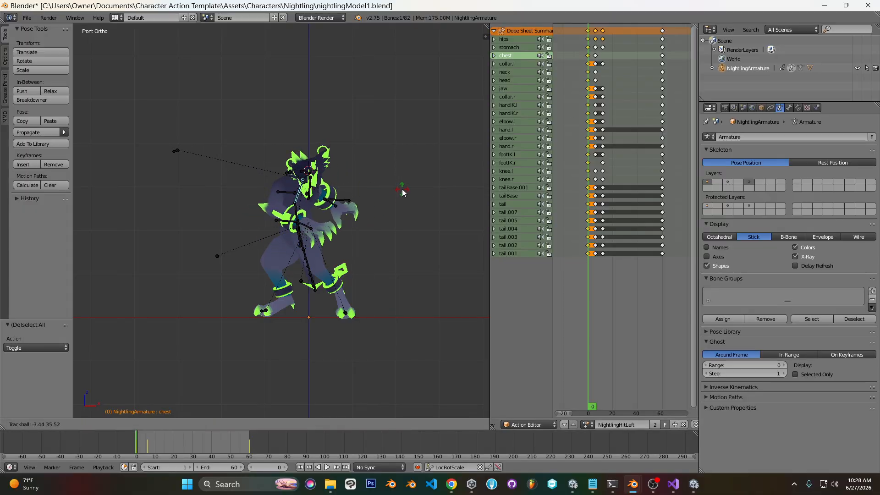
pyautogui.click(403, 191)
pyautogui.press('i')
# Play the animation in front view and compare the poses at frames 0 and 60.
pyautogui.moveTo(594, 109); pyautogui.dragTo(605, 102)
pyautogui.hotkey('alt', 'a')
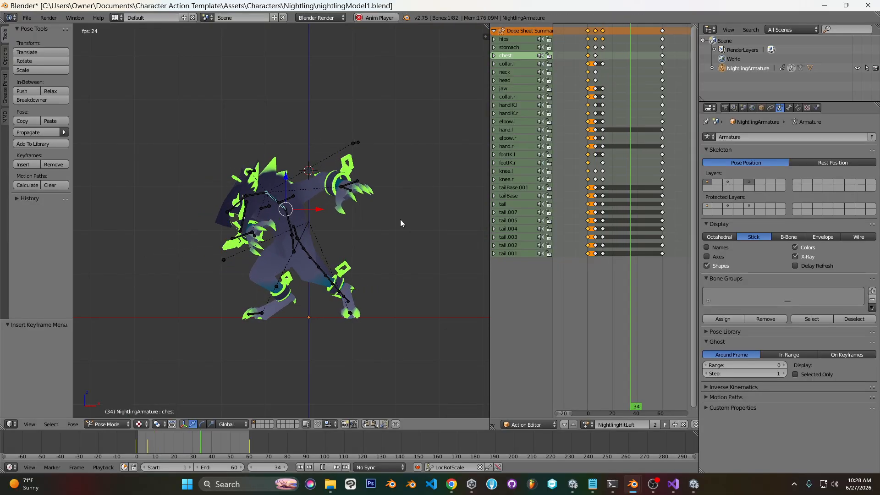
pyautogui.hotkey('alt', 'a')
pyautogui.click(590, 112)
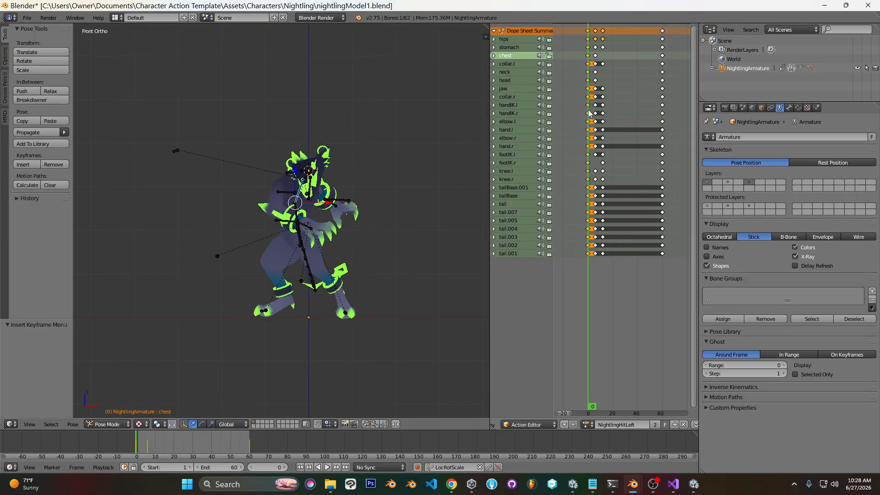
pyautogui.click(664, 100)
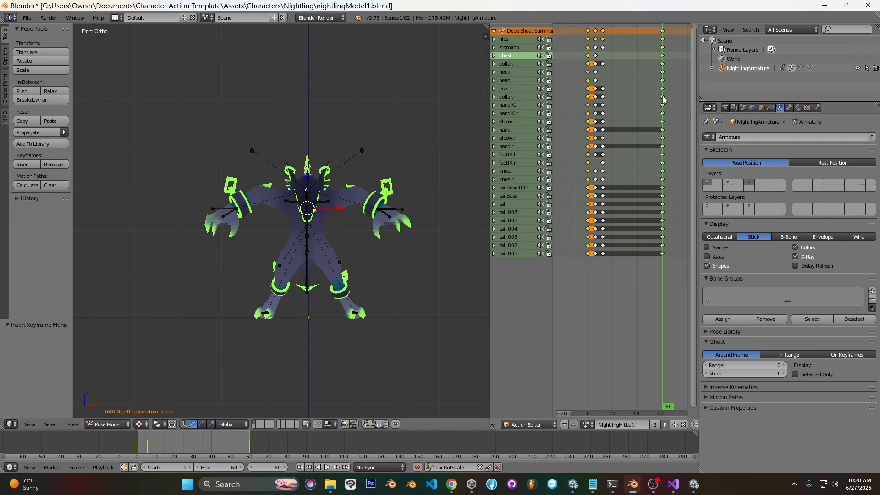
pyautogui.click(589, 90)
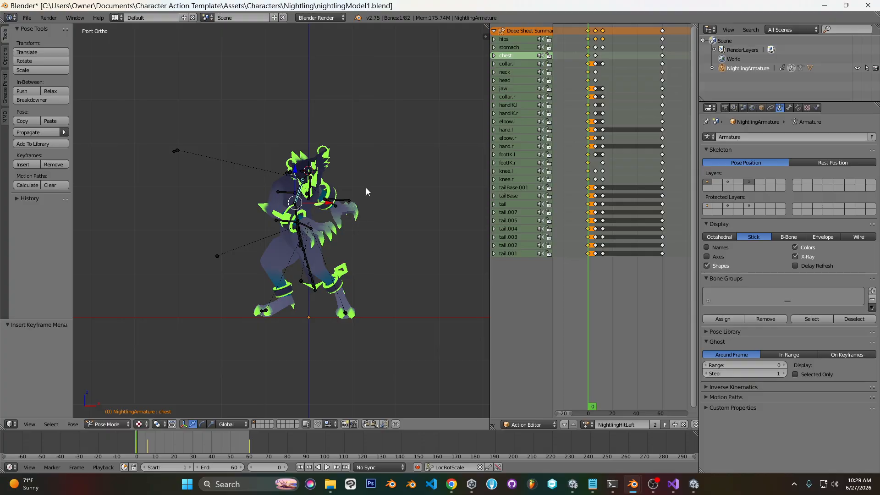
# Examine the frame 0 pose from the top, front and right, and check the motion through frame 12 from the side.
pyautogui.moveTo(327, 185); pyautogui.dragTo(371, 239, button='middle')
pyautogui.press('KP_7')
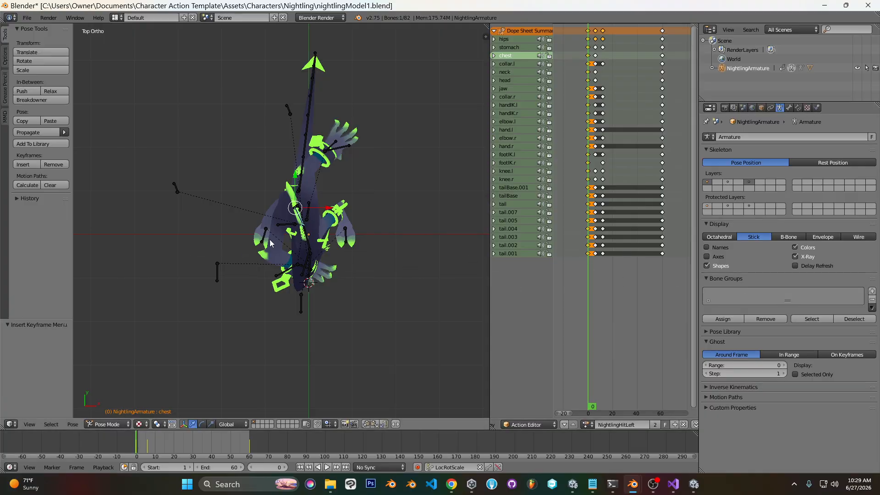
pyautogui.press('KP_1')
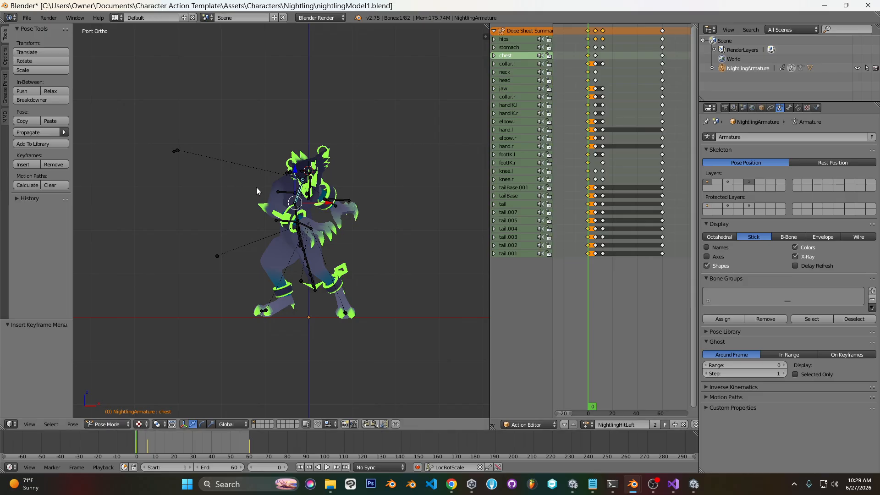
pyautogui.moveTo(588, 121)
pyautogui.mouseDown()
pyautogui.moveTo(617, 124)
pyautogui.moveTo(588, 124)
pyautogui.mouseUp()
pyautogui.press('KP_3')
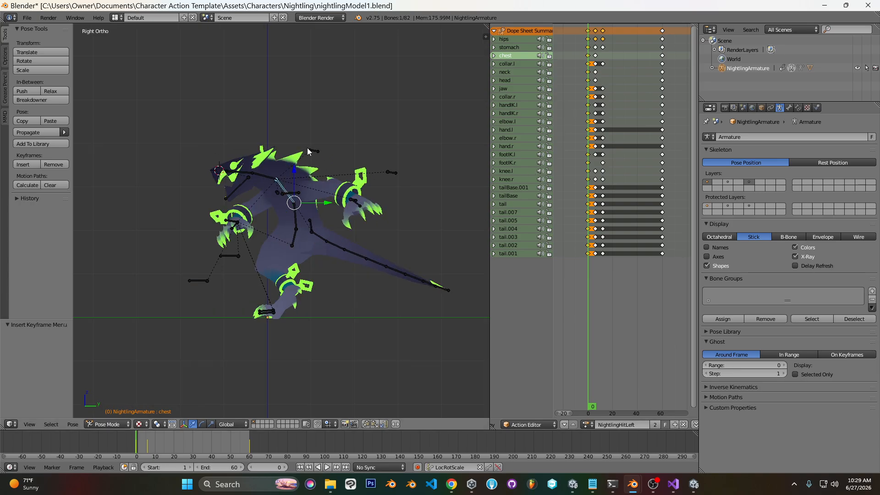
pyautogui.hotkey('alt', 'a')
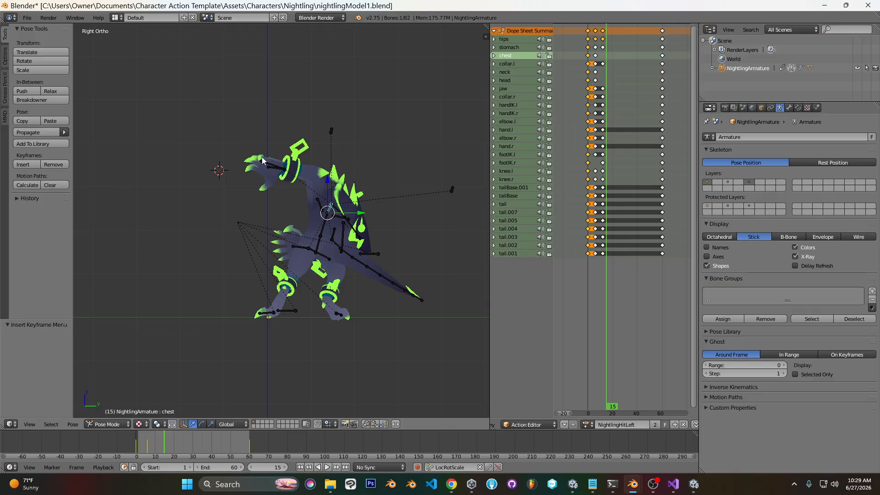
pyautogui.moveTo(603, 141)
pyautogui.mouseDown()
pyautogui.moveTo(616, 135)
pyautogui.moveTo(597, 132)
pyautogui.moveTo(604, 129)
pyautogui.mouseUp()
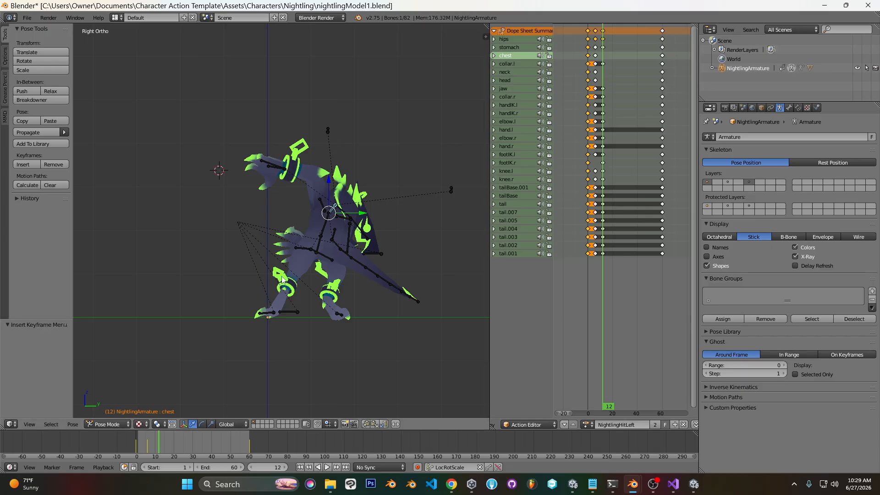
pyautogui.press('ctrl+KP_3')
pyautogui.moveTo(576, 107); pyautogui.dragTo(589, 123)
# Examine the chest and arm pose at frame 0 up close from the front, the right side and an orbited angle.
pyautogui.press('KP_1')
pyautogui.moveTo(323, 208); pyautogui.dragTo(414, 223, button='middle')
pyautogui.scroll(1, 414, 224)
pyautogui.press('KP_1')
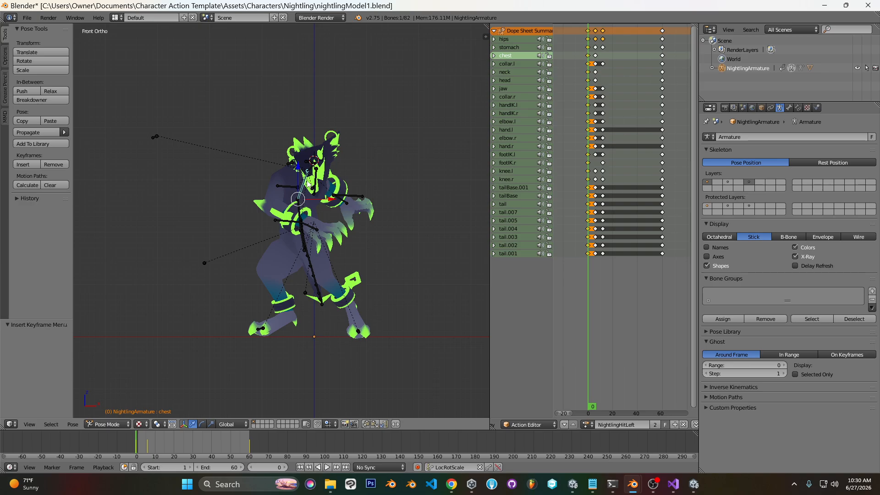
pyautogui.moveTo(310, 179); pyautogui.dragTo(286, 181, button='middle')
pyautogui.press('KP_3')
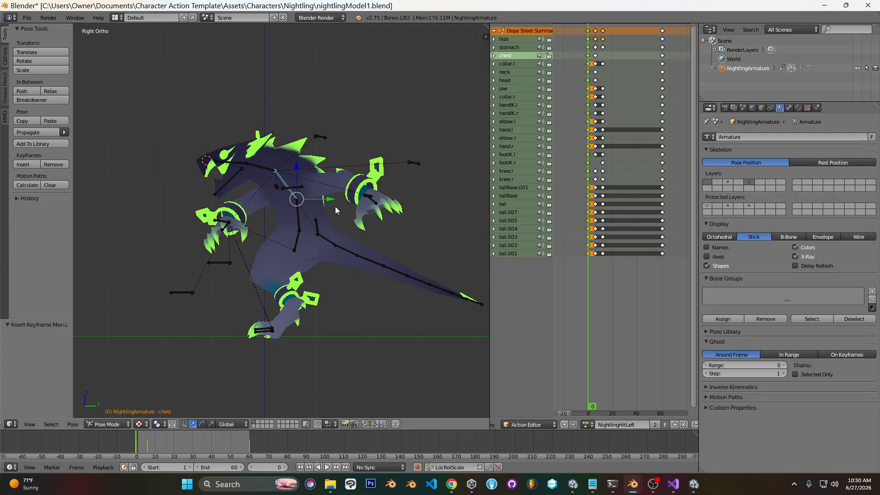
pyautogui.press('KP_1')
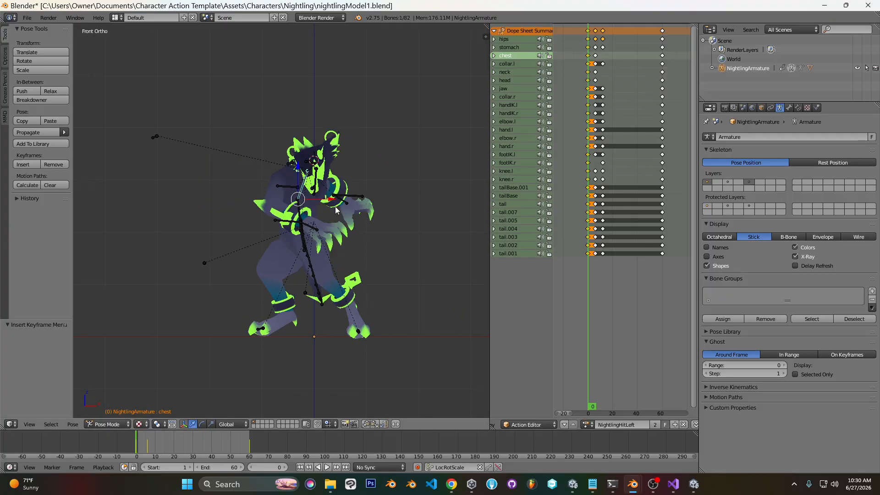
pyautogui.moveTo(260, 149); pyautogui.dragTo(348, 154, button='middle')
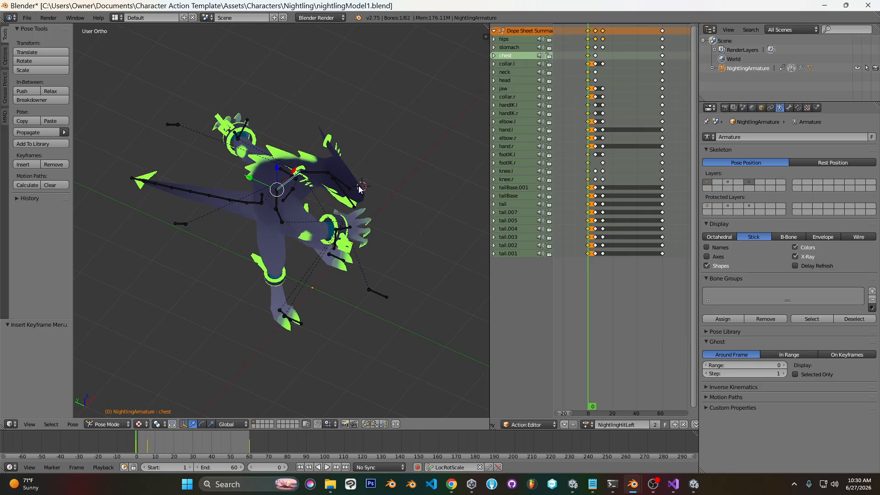
# At frame 3 in front view, rotate the head bone about 18.4° and the neck bone about 17.1°, and keyframe both.
pyautogui.press('KP_1')
pyautogui.moveTo(590, 95); pyautogui.dragTo(595, 97)
pyautogui.moveTo(589, 97); pyautogui.dragTo(593, 96)
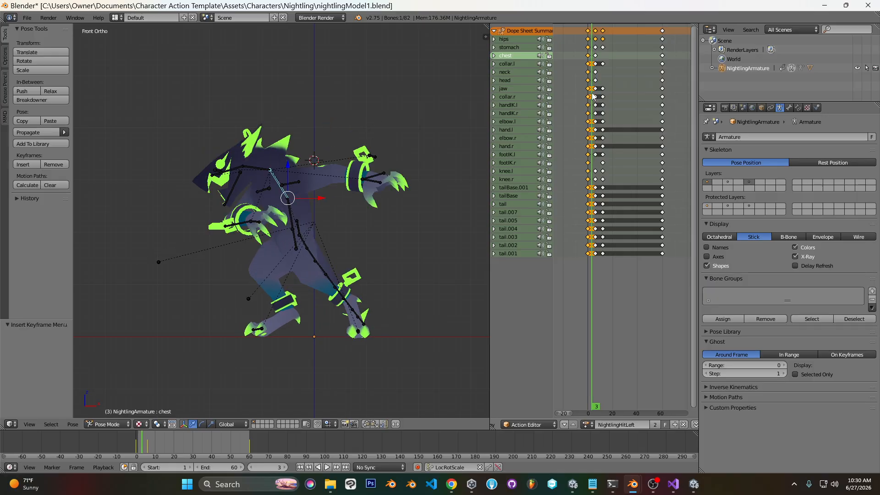
pyautogui.rightClick(237, 168)
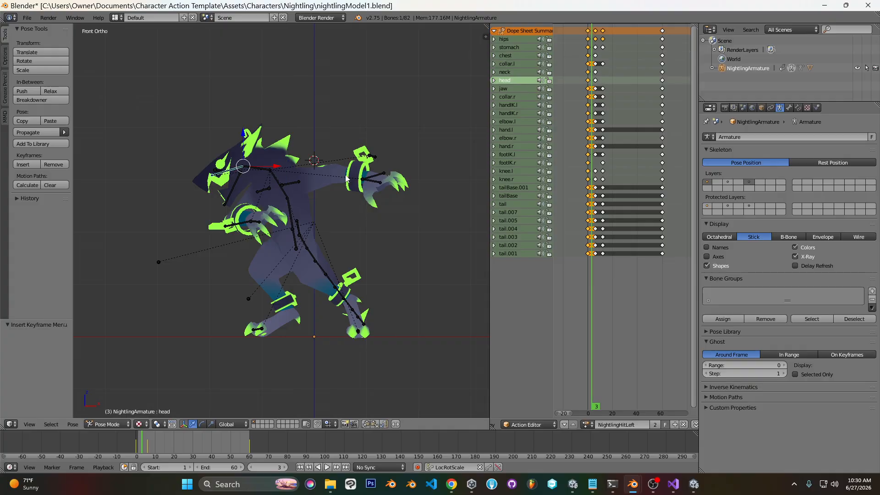
pyautogui.press('r')
pyautogui.click(335, 207)
pyautogui.rightClick(258, 169)
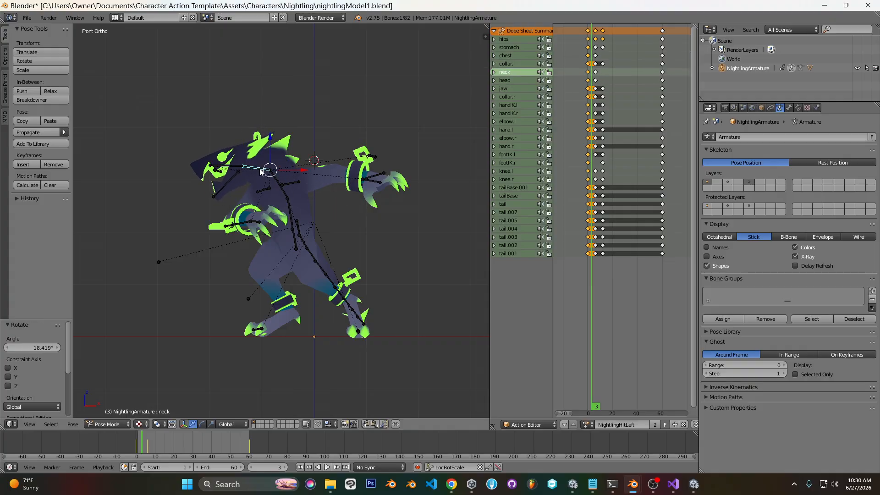
pyautogui.press('r')
pyautogui.click(366, 231)
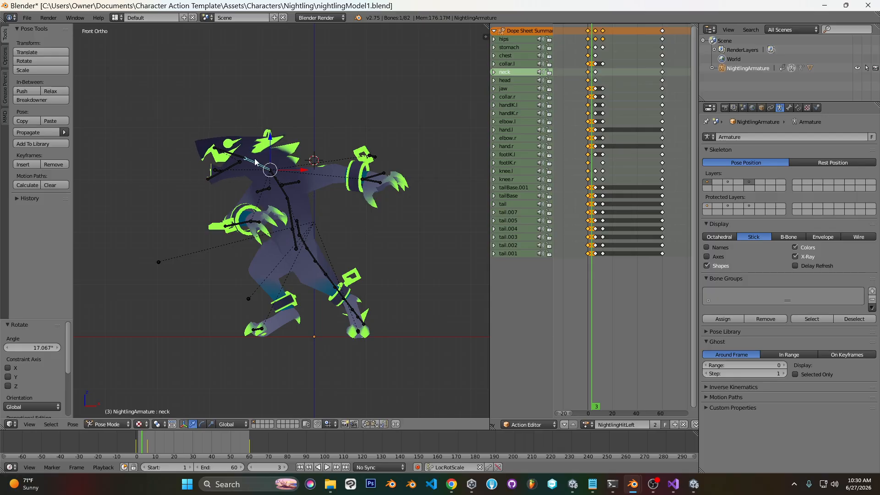
pyautogui.rightClick(236, 158)
pyautogui.press('i')
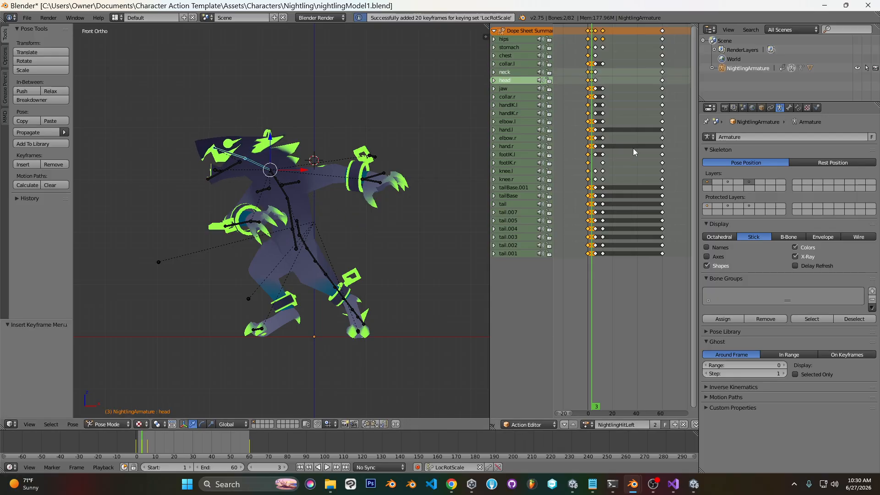
# Shift the head and neck keyframes at frame 6 forward in time by about 2.6 frames.
pyautogui.click(588, 95)
pyautogui.moveTo(590, 95); pyautogui.dragTo(595, 94)
pyautogui.rightClick(597, 80)
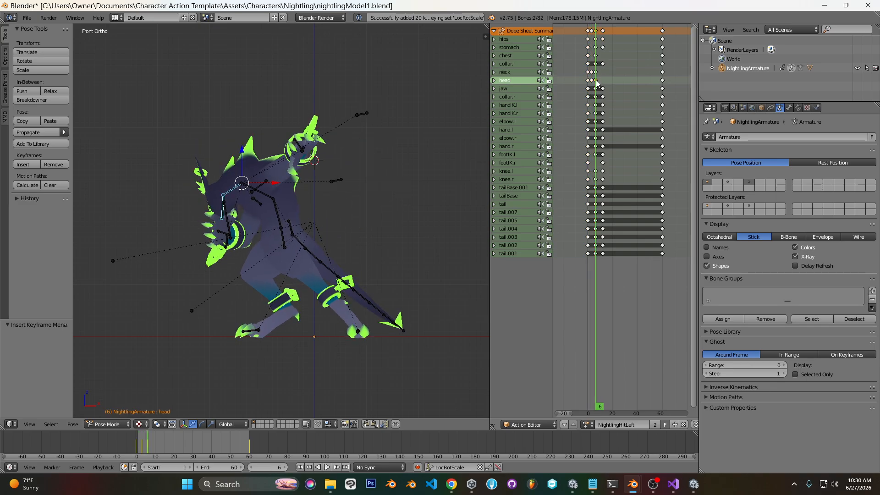
pyautogui.keyDown('shift'); pyautogui.rightClick(597, 72); pyautogui.keyUp('shift')
pyautogui.press('g')
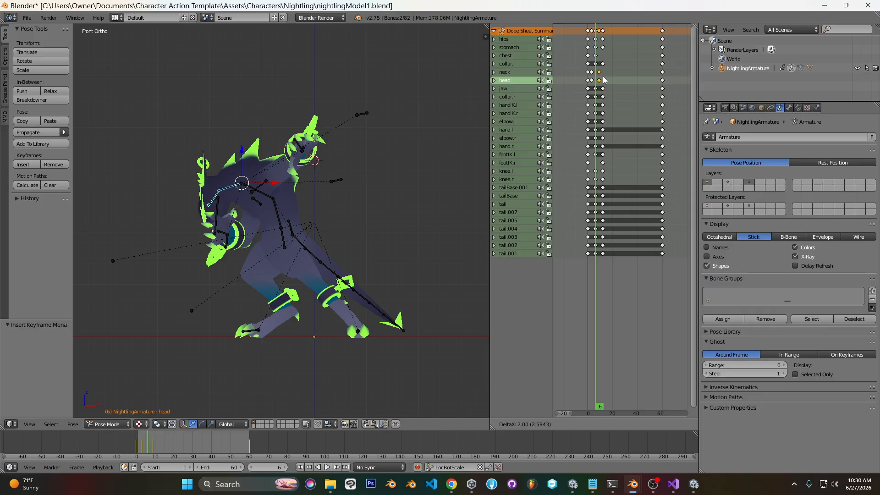
pyautogui.click(604, 80)
# Scrub through the opening frames and play the animation in front view to check the head and neck timing.
pyautogui.click(587, 88)
pyautogui.moveTo(586, 87); pyautogui.dragTo(600, 89)
pyautogui.click(590, 80)
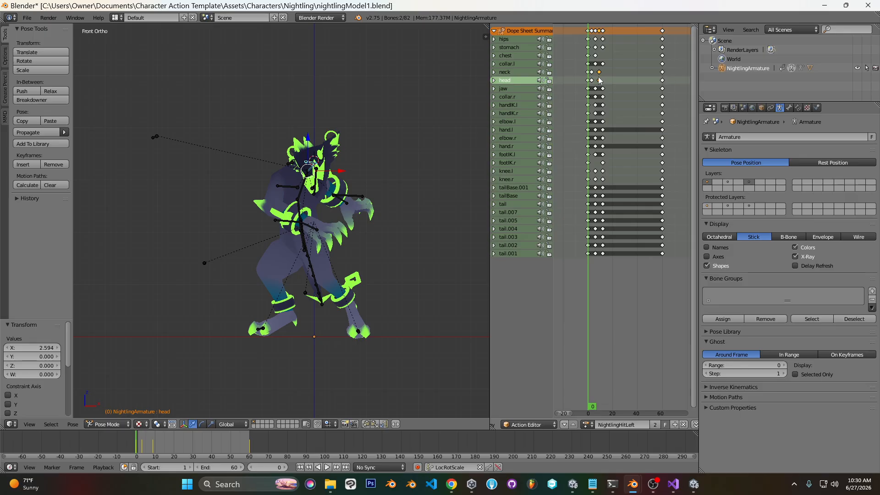
pyautogui.click(598, 78)
pyautogui.click(589, 97)
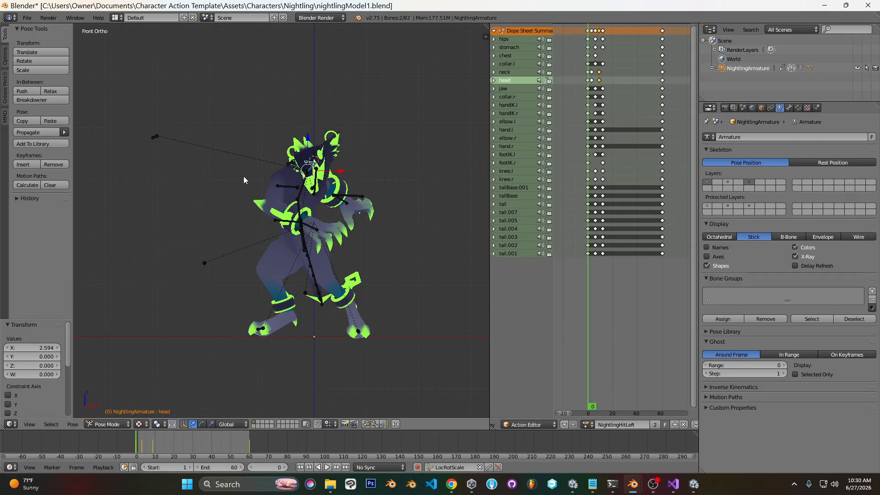
pyautogui.moveTo(586, 111); pyautogui.dragTo(593, 108)
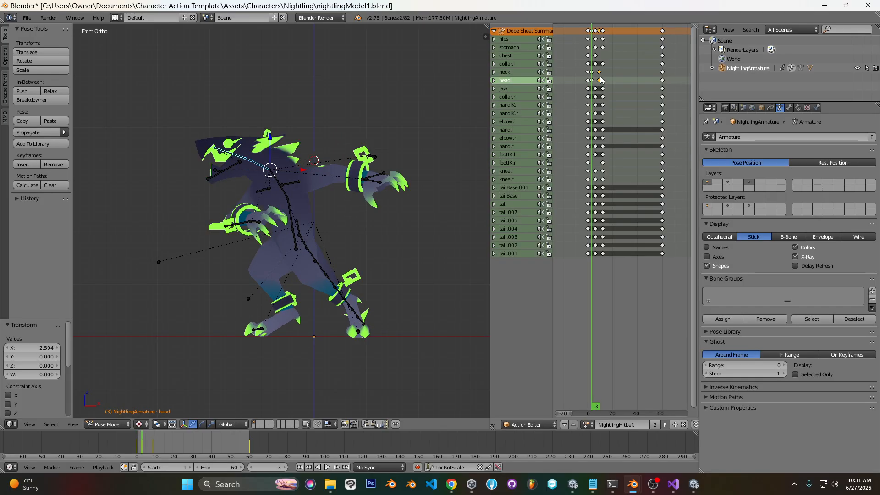
pyautogui.hotkey('alt', 'a')
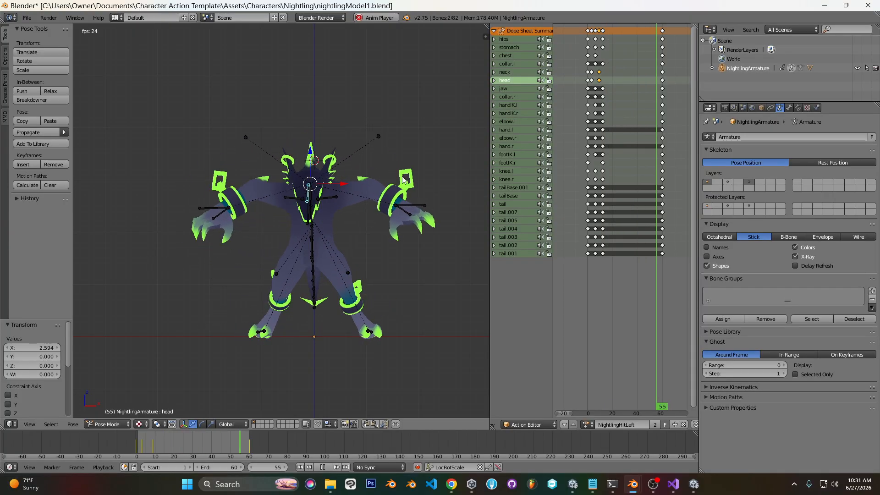
pyautogui.hotkey('alt', 'a')
# Try shifting the head and neck keyframes at frame 3 back by about 1.1 frames and compare the playback.
pyautogui.rightClick(592, 72)
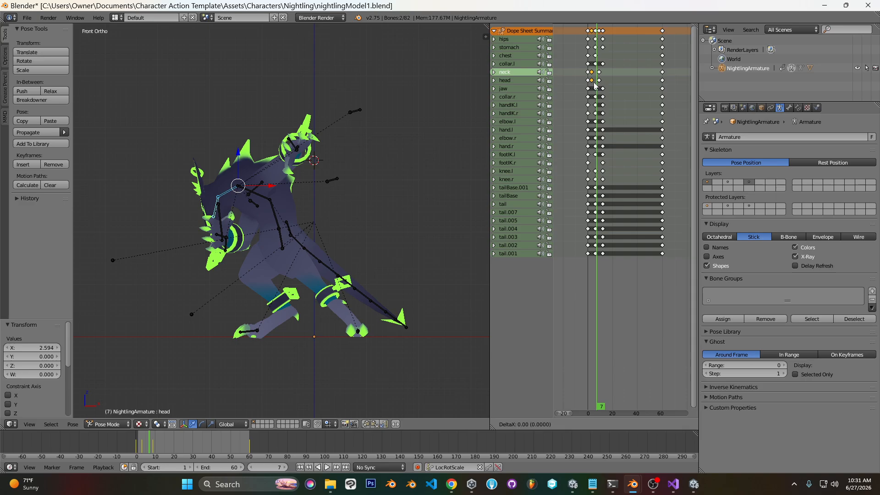
pyautogui.click(588, 95)
pyautogui.hotkey('alt', 'a')
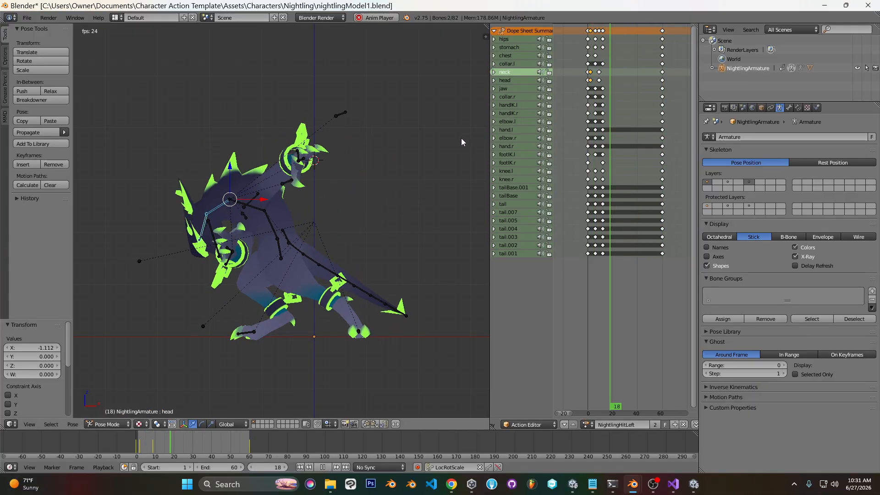
pyautogui.hotkey('alt', 'a')
pyautogui.hotkey('alt', 'a')
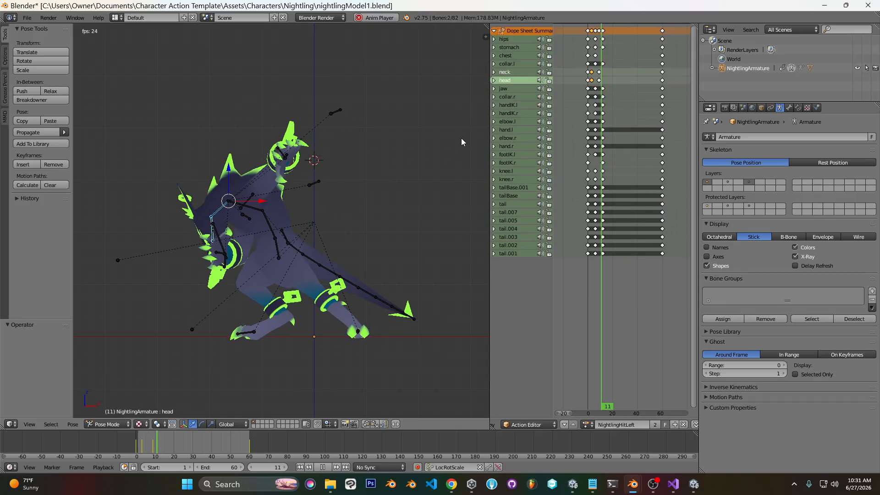
pyautogui.hotkey('alt', 'a')
# Return to frame 0 and save over the existing nightlingModel1.blend.
pyautogui.click(587, 85)
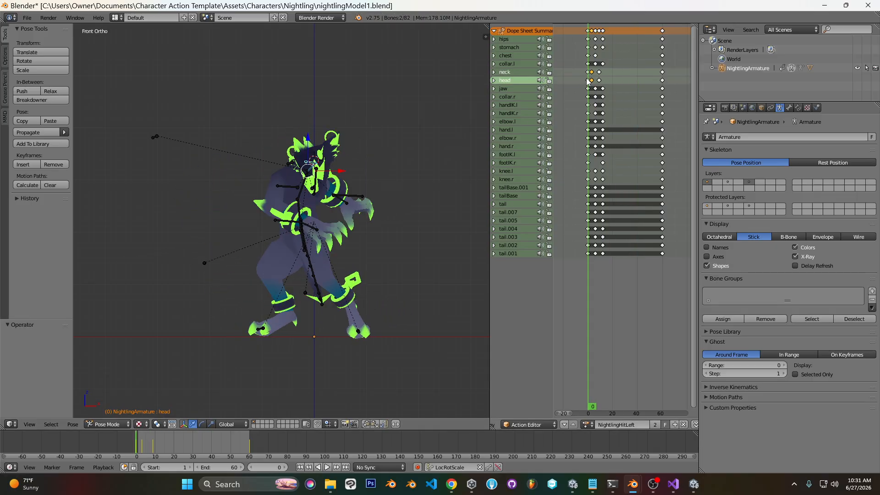
pyautogui.hotkey('ctrl', 's')
pyautogui.click(457, 230)
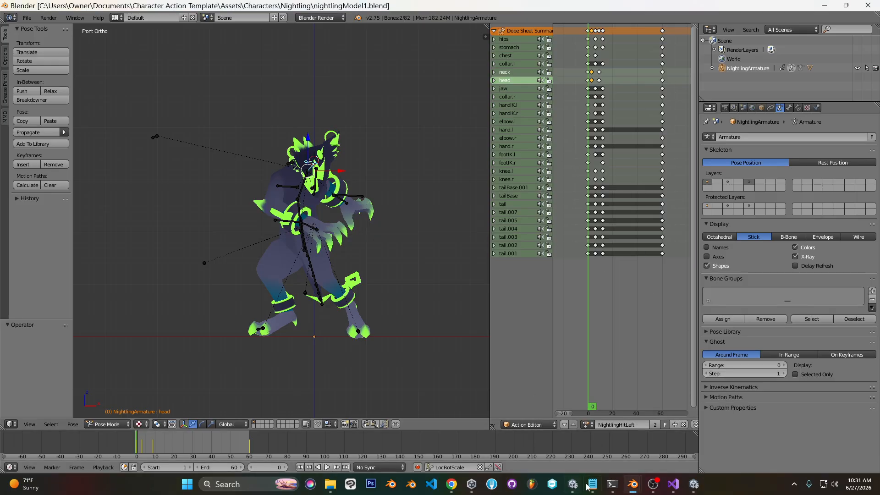
# Switch to the CatModel.blend window and examine the CatHitLeft reference pose at frame 12 from the front and right.
pyautogui.click(683, 438)
pyautogui.moveTo(558, 121); pyautogui.dragTo(557, 121)
pyautogui.press('KP_1')
pyautogui.press('KP_3')
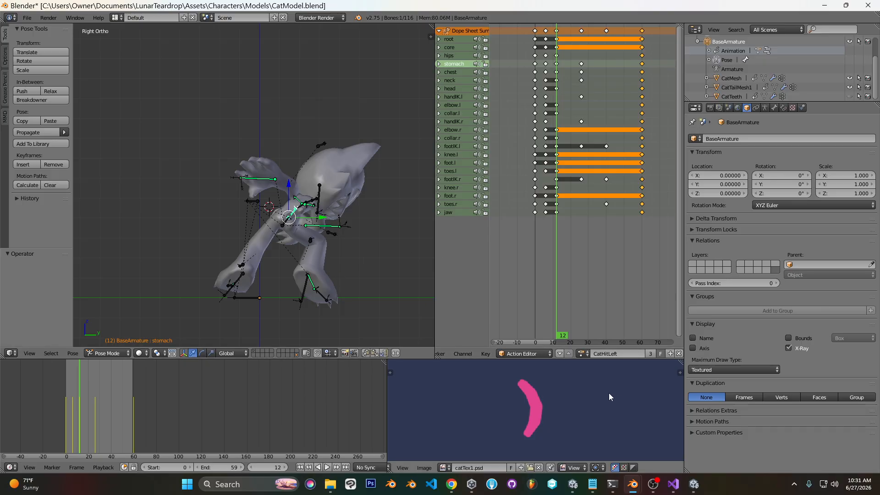
# Back in the nightlingModel1.blend window, at frame 12 move footIK.r about 0.2 along Y and rotate it 9.64° about its local Z.
pyautogui.moveTo(633, 484)
pyautogui.click(563, 431)
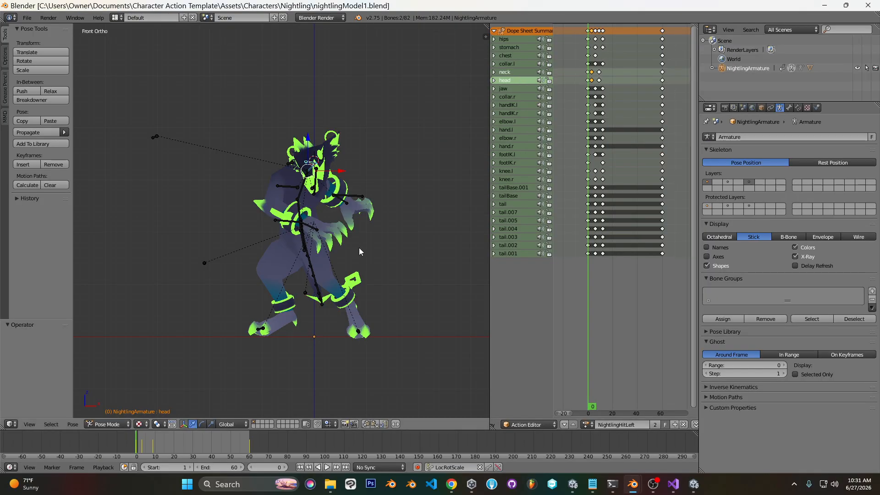
pyautogui.press('ctrl+KP_3')
pyautogui.press('KP_1')
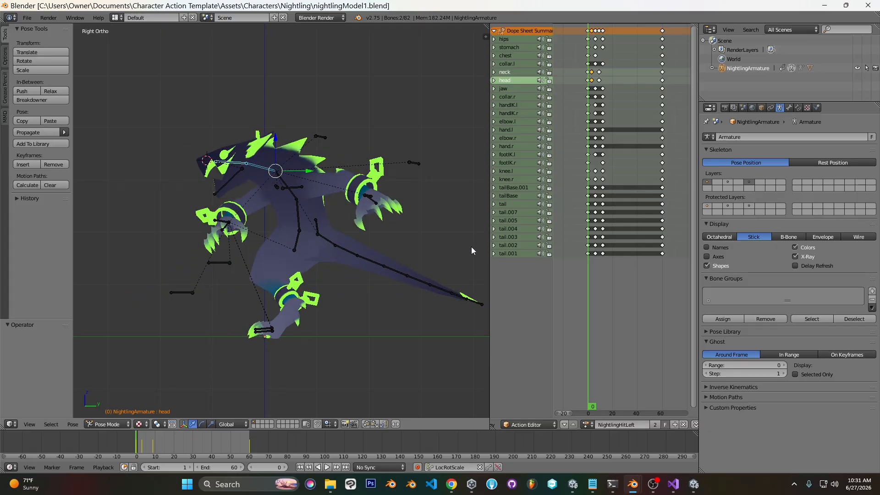
pyautogui.moveTo(588, 130); pyautogui.dragTo(606, 134)
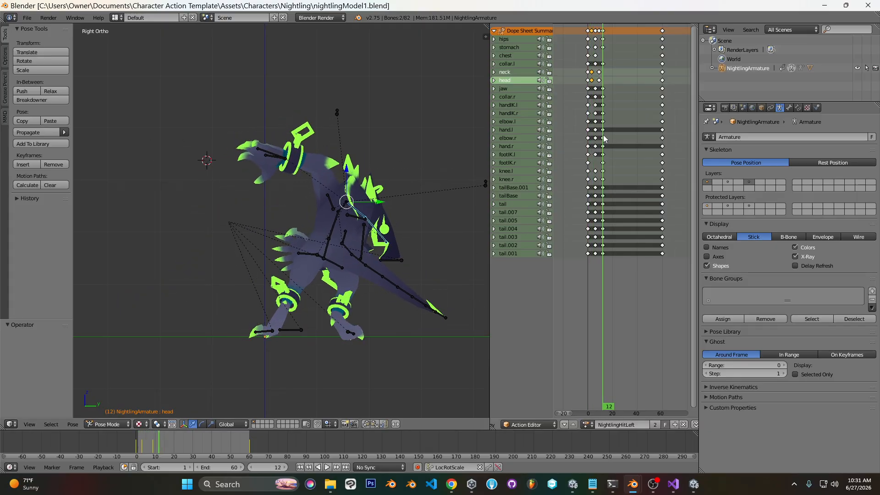
pyautogui.rightClick(351, 335)
pyautogui.press('g')
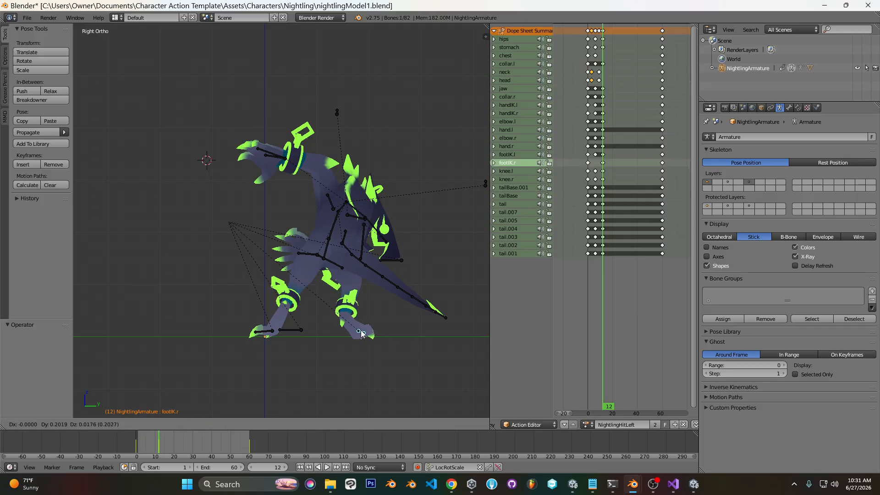
pyautogui.click(363, 330)
pyautogui.press('r')
pyautogui.press('z')
pyautogui.press('z')
pyautogui.click(422, 335)
# Move knee.r by about -0.333, -0.919, -0.351 at frame 12 and keyframe it together with footIK.r.
pyautogui.moveTo(141, 226); pyautogui.dragTo(354, 259, button='middle')
pyautogui.rightClick(193, 346)
pyautogui.press('g')
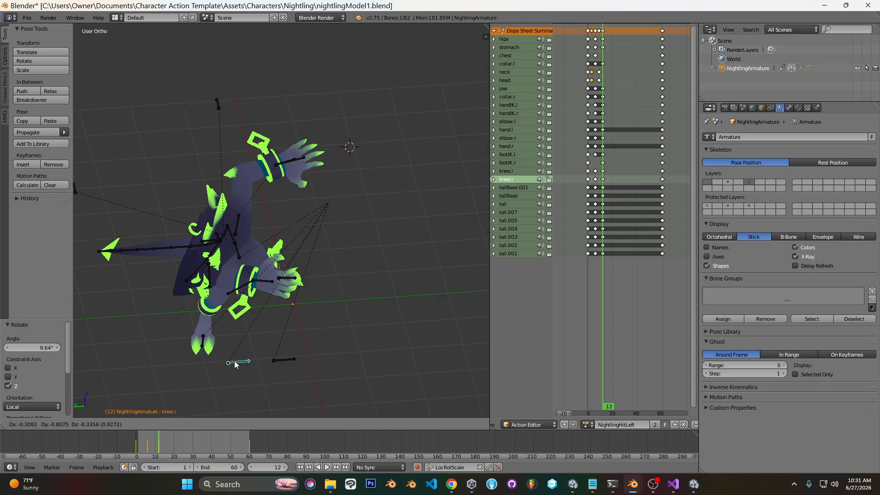
pyautogui.click(239, 361)
pyautogui.moveTo(240, 361); pyautogui.dragTo(309, 294, button='middle')
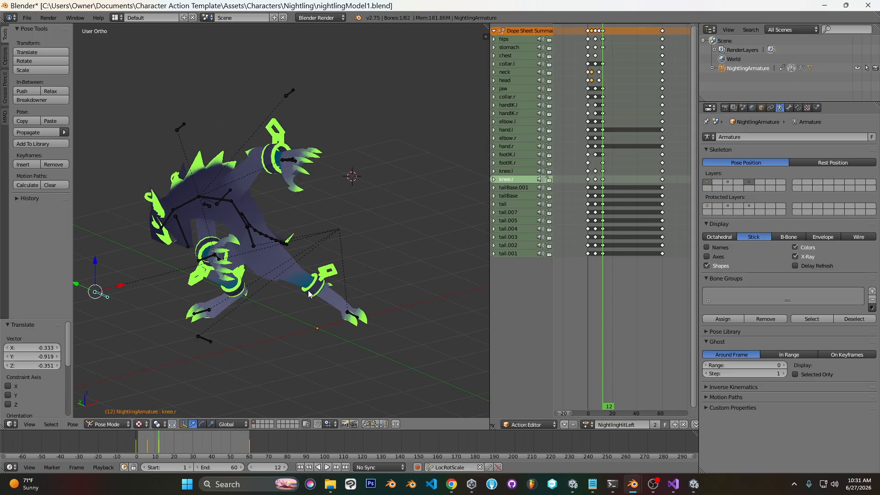
pyautogui.keyDown('shift'); pyautogui.rightClick(204, 315); pyautogui.keyUp('shift')
pyautogui.press('i')
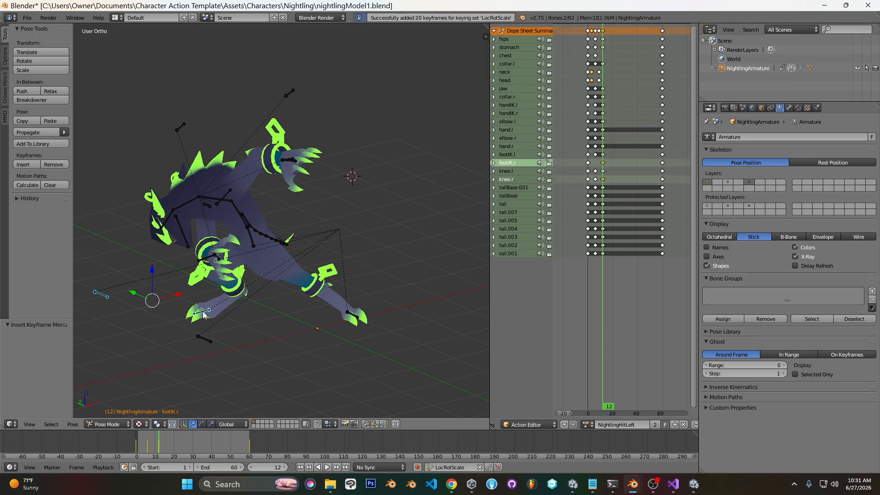
# Examine the frame 12 leg pose from the right side and from orbited angles.
pyautogui.press('KP_3')
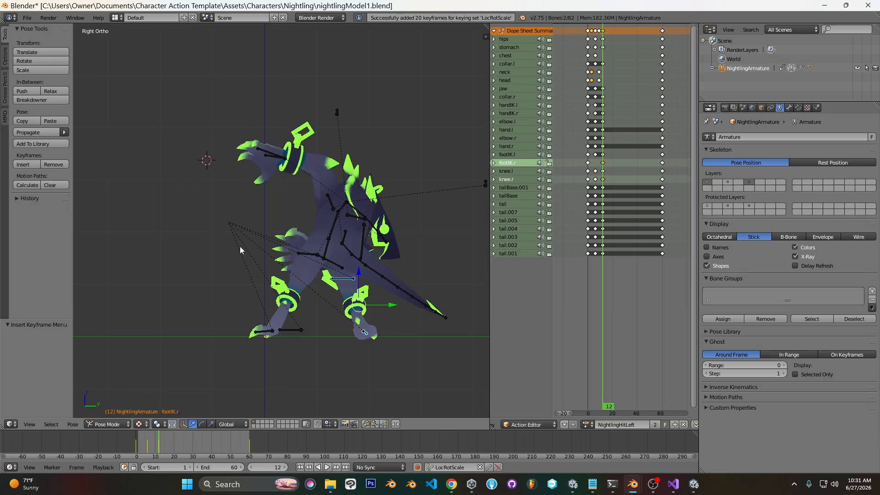
pyautogui.moveTo(230, 241); pyautogui.dragTo(343, 255, button='middle')
pyautogui.moveTo(605, 116)
pyautogui.mouseDown()
pyautogui.moveTo(593, 120)
pyautogui.moveTo(604, 120)
pyautogui.mouseUp()
pyautogui.moveTo(284, 248); pyautogui.dragTo(351, 279, button='middle')
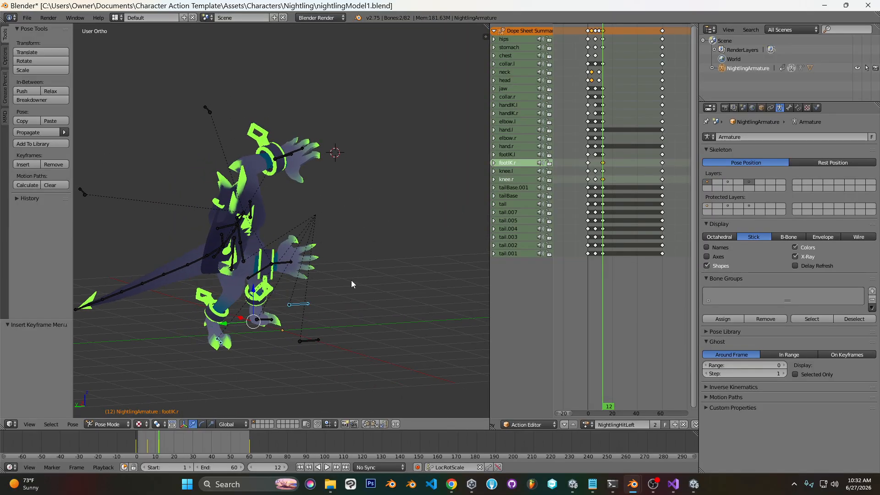
pyautogui.press('KP_3')
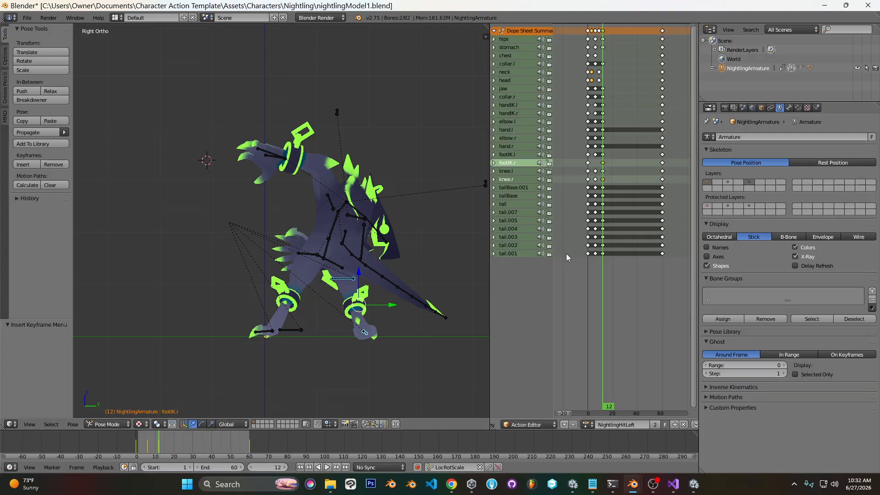
# Switch to the CatModel.blend window, select the hips bone and study the CatHitLeft motion from frame 12 to 26.
pyautogui.moveTo(633, 485)
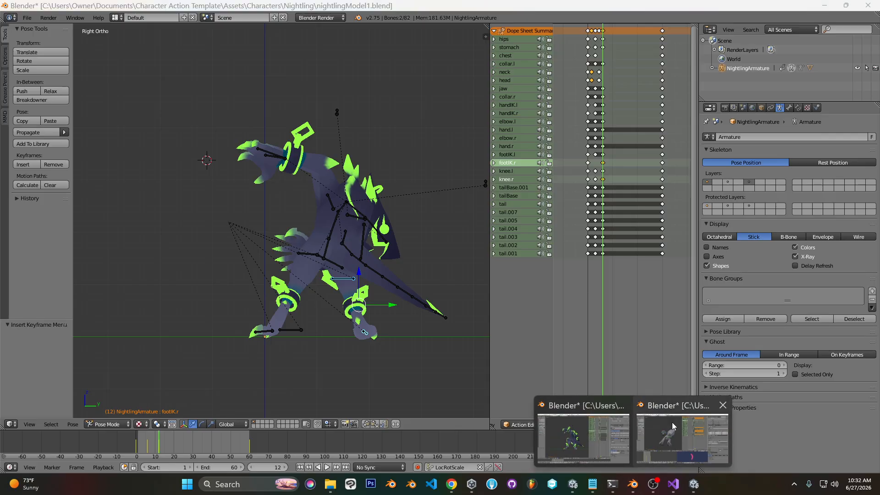
pyautogui.click(672, 423)
pyautogui.moveTo(556, 91)
pyautogui.mouseDown()
pyautogui.moveTo(582, 89)
pyautogui.moveTo(558, 95)
pyautogui.mouseUp()
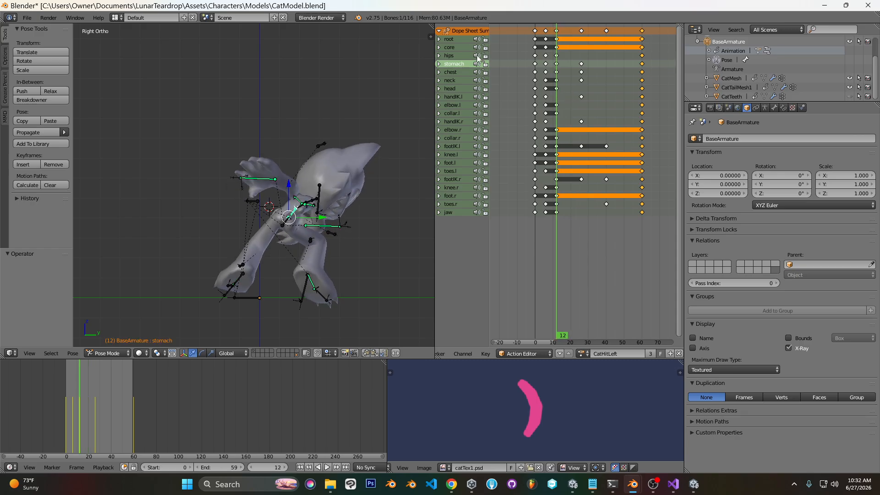
pyautogui.click(450, 56)
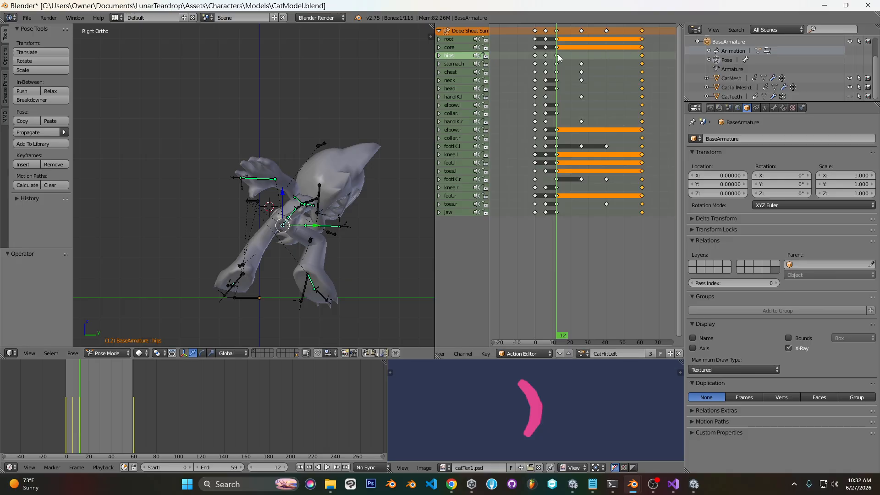
pyautogui.moveTo(558, 56); pyautogui.dragTo(582, 80)
pyautogui.press('KP_1')
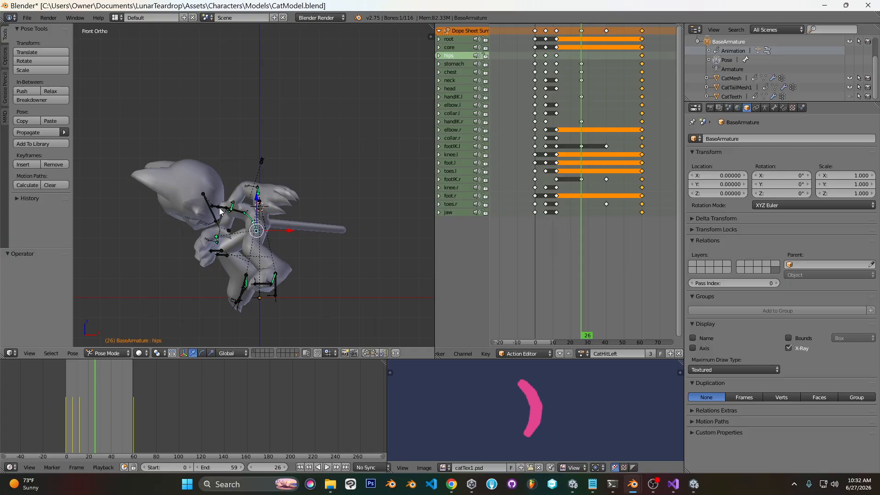
pyautogui.moveTo(570, 73); pyautogui.dragTo(575, 74)
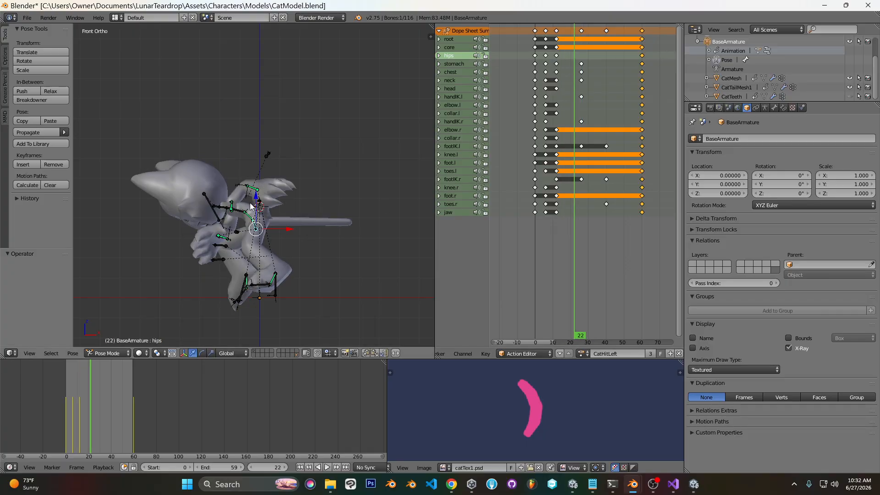
# Switch back to the nightlingModel1.blend window and go to frame 26 of NightlingHitLeft.
pyautogui.moveTo(631, 490)
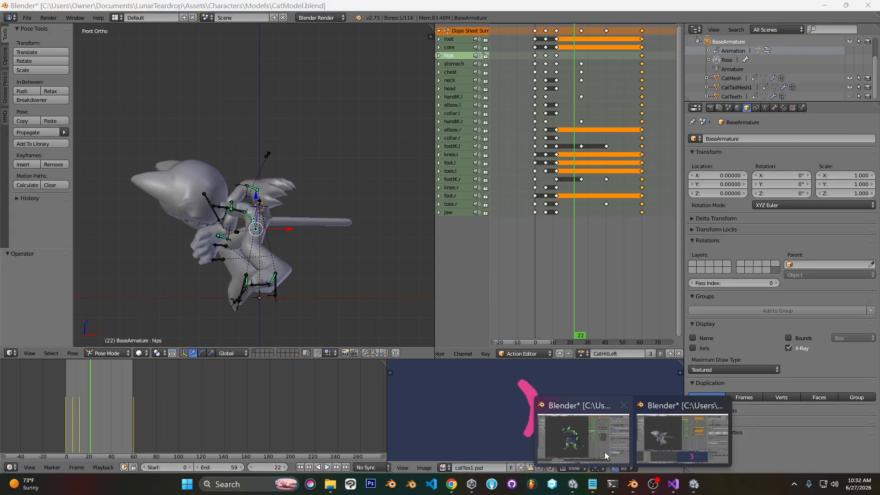
pyautogui.click(584, 454)
pyautogui.click(631, 485)
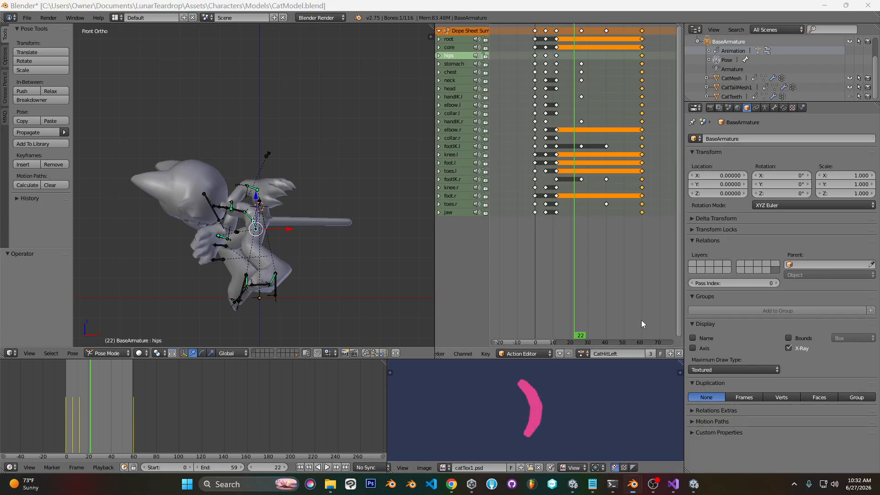
pyautogui.click(631, 485)
pyautogui.click(606, 443)
pyautogui.click(615, 75)
pyautogui.moveTo(615, 76); pyautogui.dragTo(621, 76)
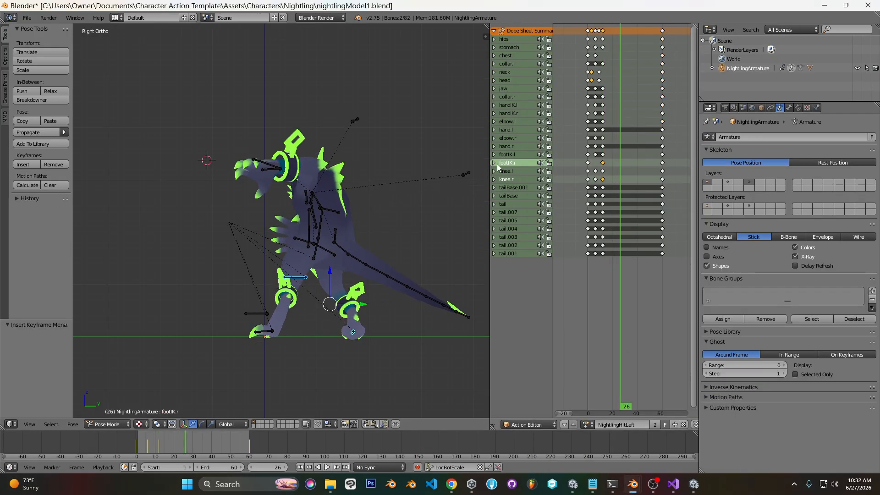
# In front view at frame 26, rotate the stomach bone by about -21° and the chest bone by about -3.6°.
pyautogui.moveTo(353, 223); pyautogui.dragTo(339, 274, button='middle')
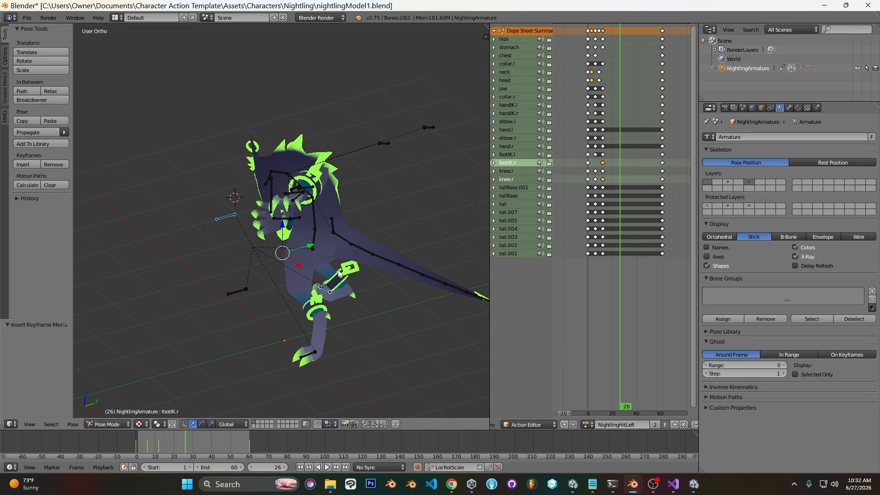
pyautogui.press('KP_7')
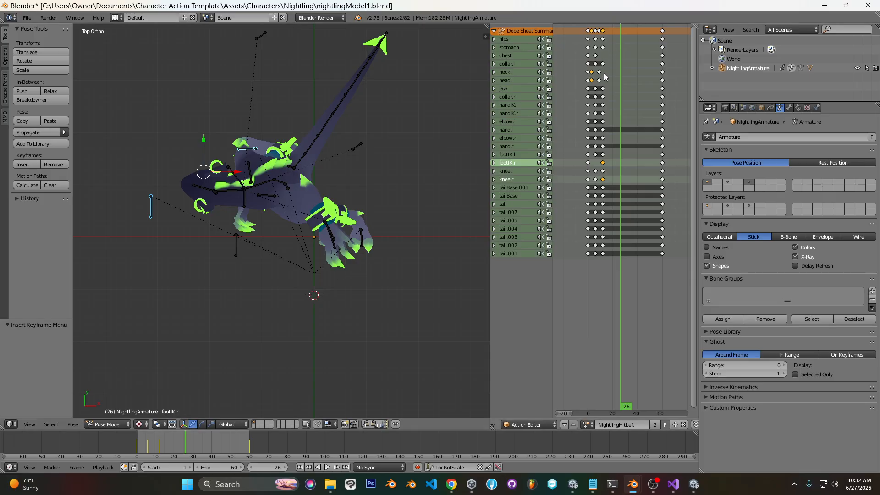
pyautogui.moveTo(605, 95); pyautogui.dragTo(621, 94)
pyautogui.press('KP_1')
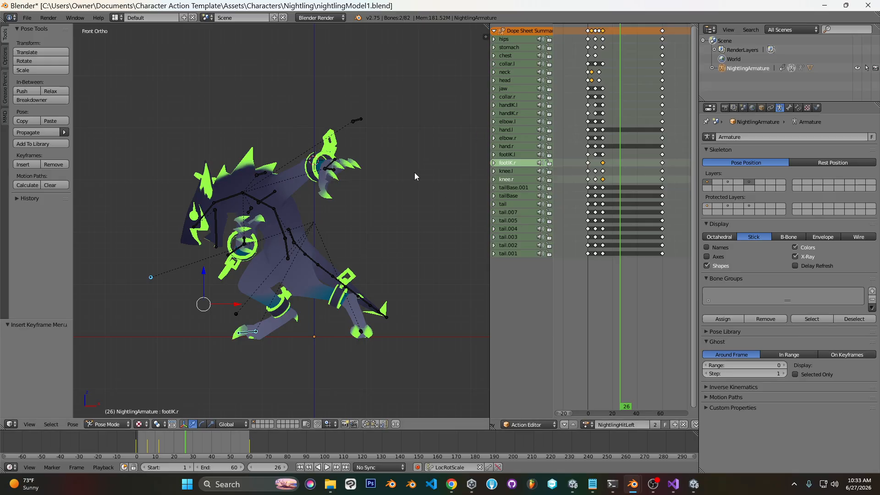
pyautogui.rightClick(281, 225)
pyautogui.press('r')
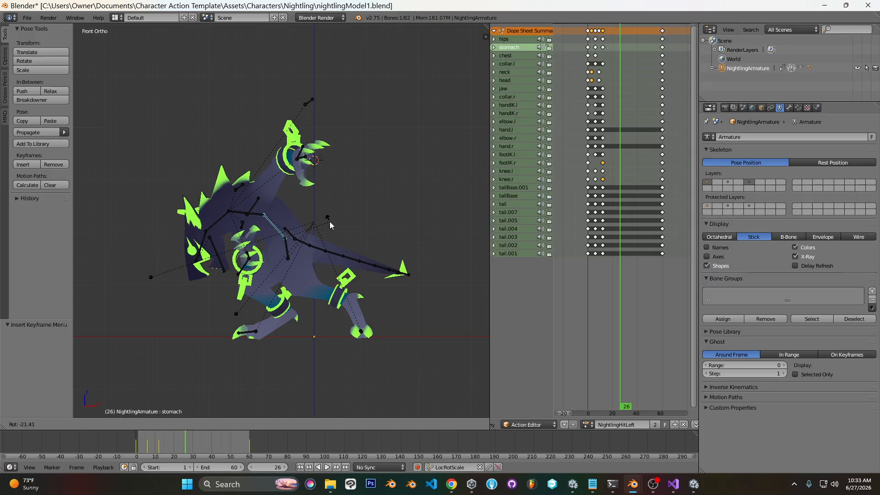
pyautogui.click(329, 221)
pyautogui.rightClick(236, 213)
pyautogui.press('r')
pyautogui.click(321, 233)
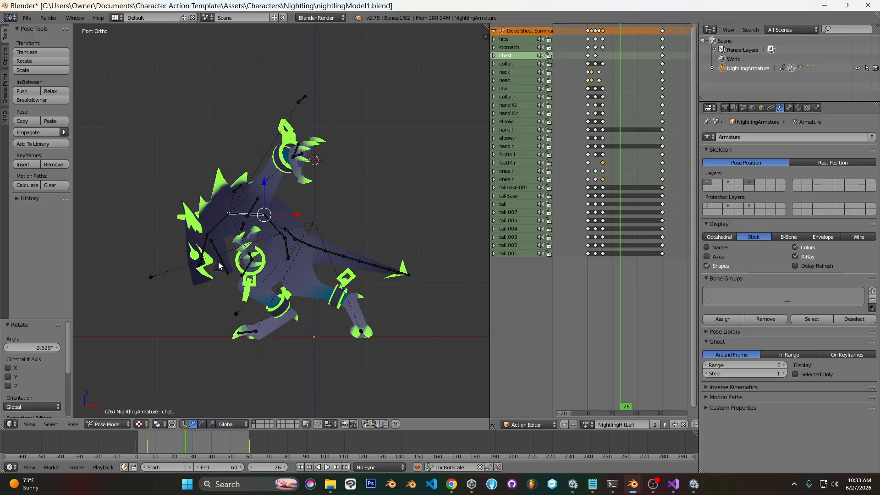
# Rotate the jaw bone by about 19° and insert its LocRotScale keyframe at frame 26.
pyautogui.rightClick(219, 261)
pyautogui.press('r')
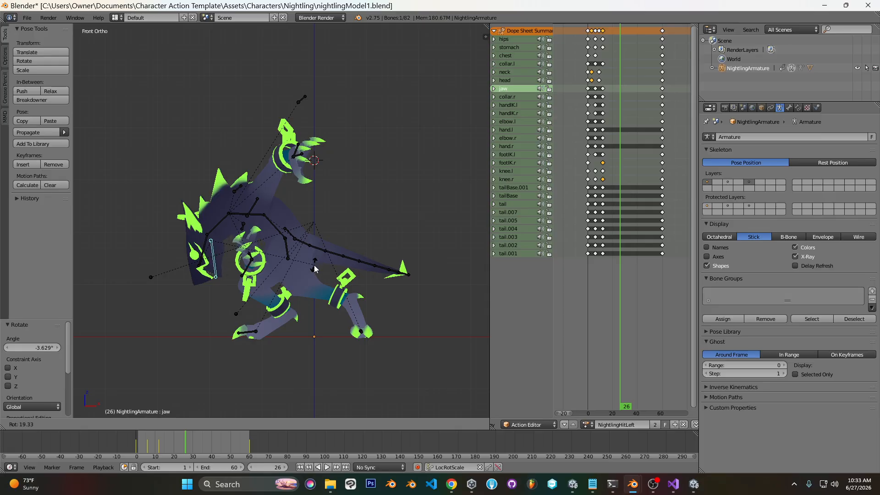
pyautogui.click(315, 270)
pyautogui.press('i')
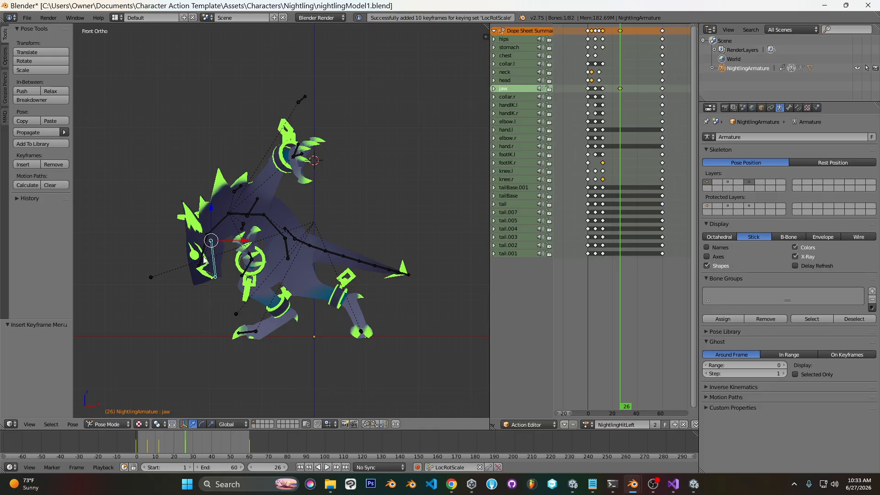
pyautogui.click(620, 88)
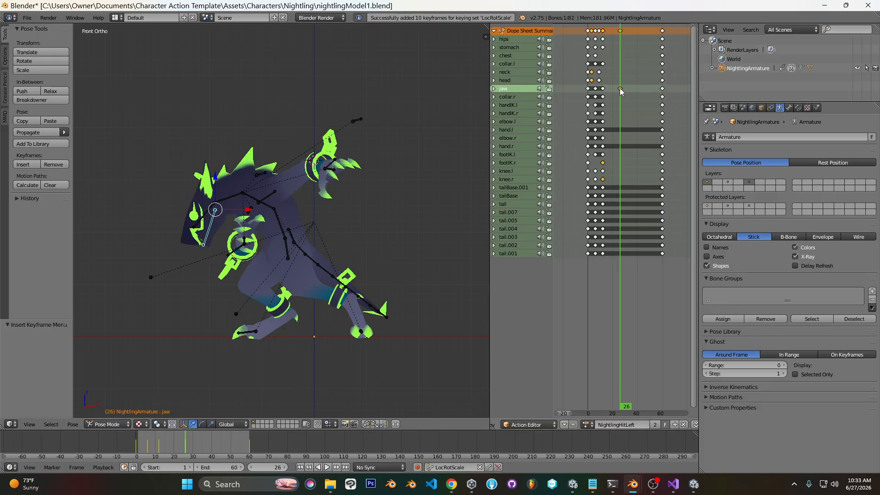
pyautogui.hotkey('ctrl', 'z')
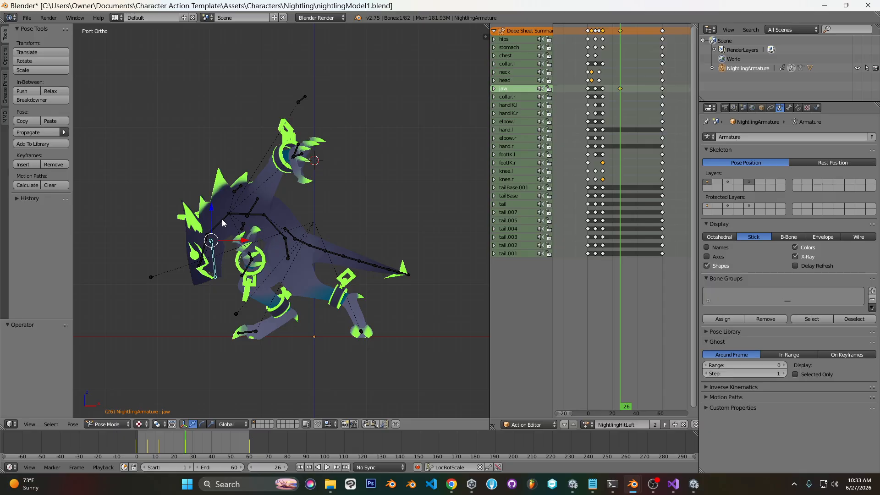
# Insert LocRotScale keyframes for the chest and stomach bones at frame 26.
pyautogui.click(237, 218)
pyautogui.press('i')
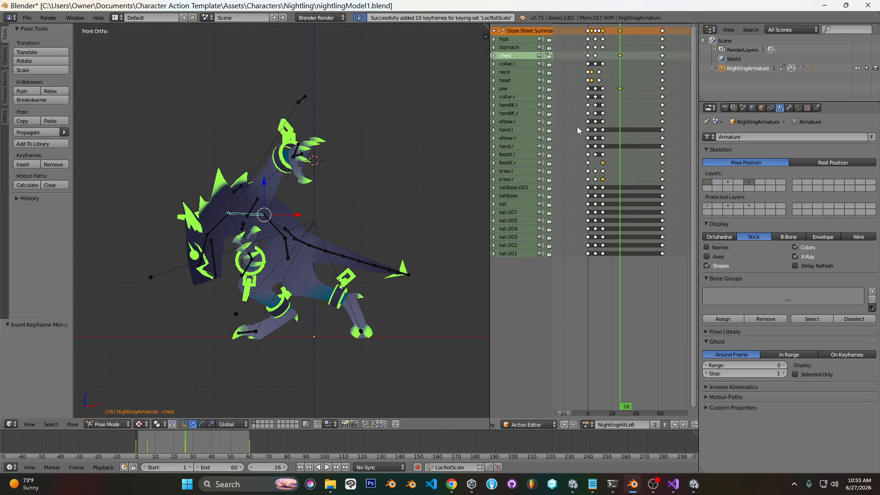
pyautogui.click(621, 89)
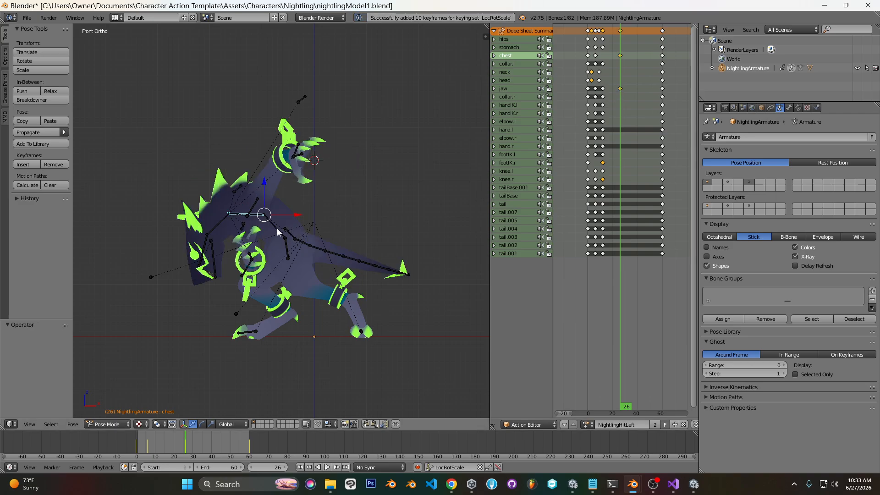
pyautogui.click(279, 230)
pyautogui.press('i')
pyautogui.click(620, 90)
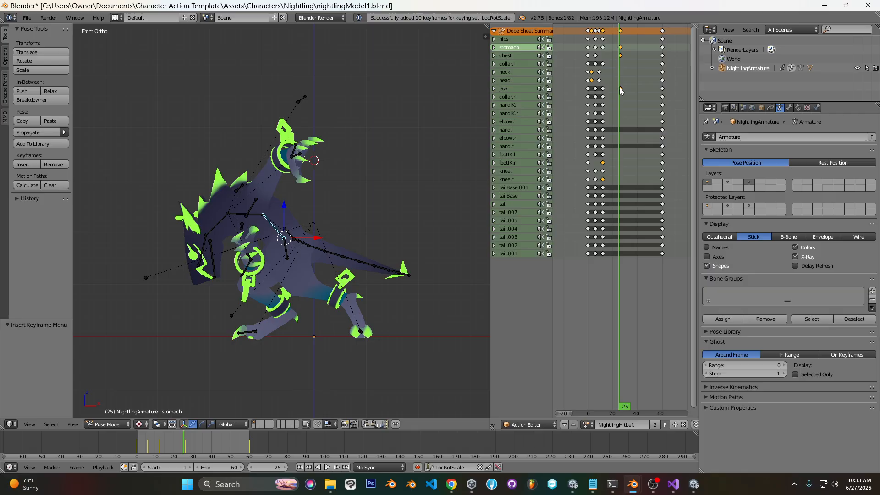
pyautogui.click(620, 90)
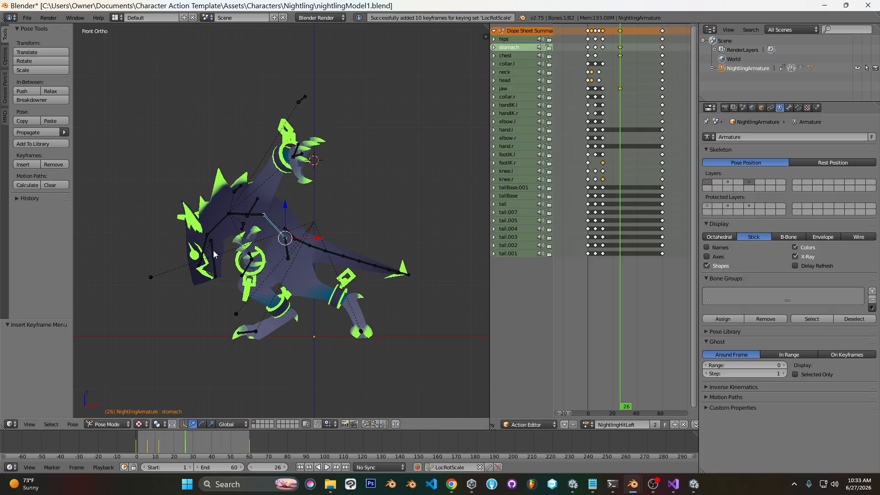
# Swing the jaw bone slightly further at frame 26 and replace its keyframe.
pyautogui.rightClick(214, 251)
pyautogui.rightClick(621, 88)
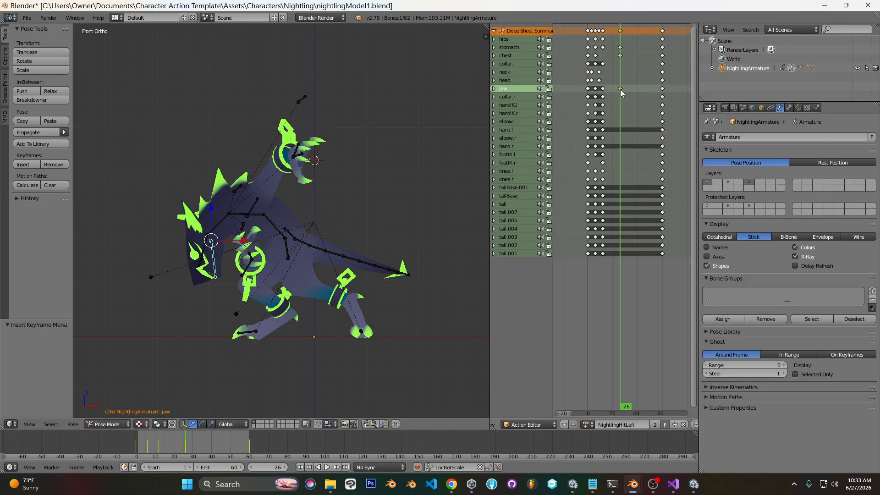
pyautogui.moveTo(620, 89); pyautogui.dragTo(621, 89)
pyautogui.click(622, 90)
pyautogui.hotkey('ctrl', 'v')
pyautogui.press('i')
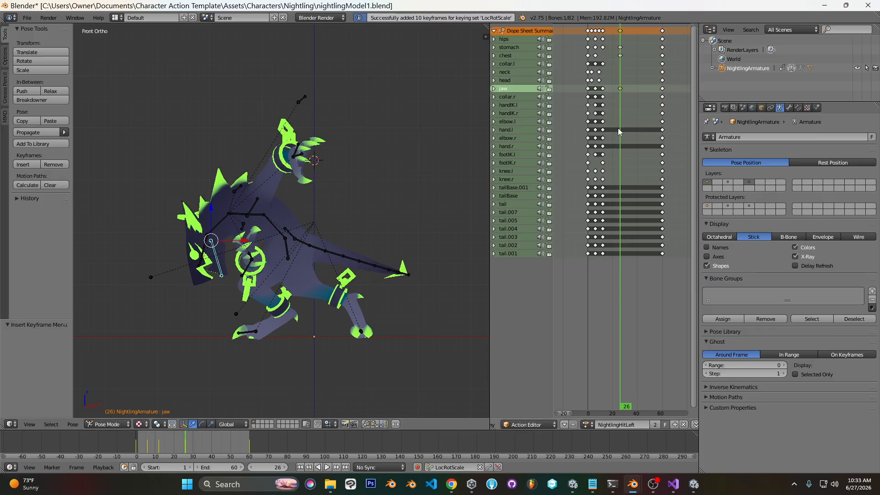
pyautogui.click(603, 94)
pyautogui.moveTo(610, 97)
pyautogui.mouseDown()
pyautogui.moveTo(592, 101)
pyautogui.moveTo(650, 96)
pyautogui.moveTo(620, 98)
pyautogui.mouseUp()
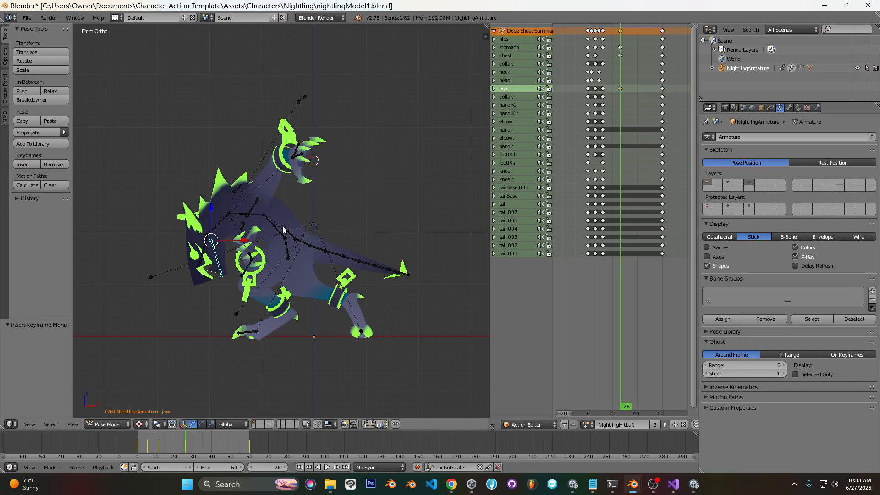
# Lower the hips slightly at frame 26, keyframe them and play back the animation.
pyautogui.rightClick(288, 252)
pyautogui.moveTo(568, 127); pyautogui.dragTo(621, 82)
pyautogui.press('g')
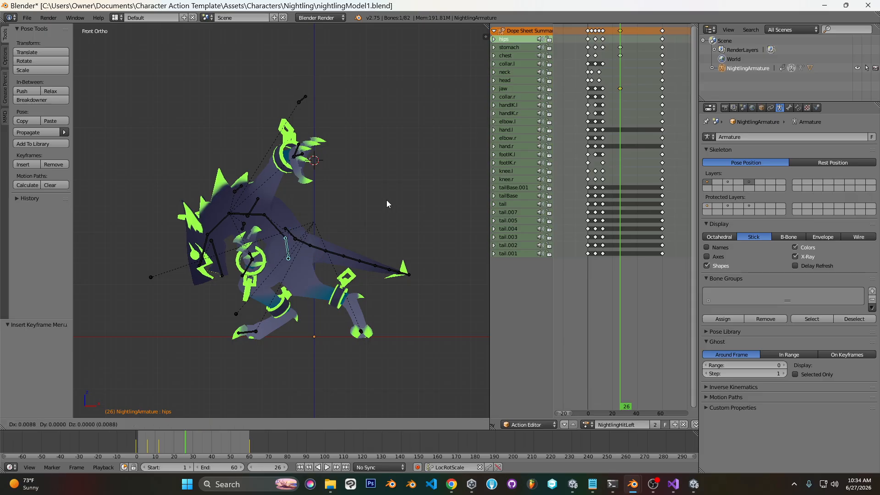
pyautogui.click(384, 210)
pyautogui.press('i')
pyautogui.moveTo(590, 52)
pyautogui.mouseDown()
pyautogui.moveTo(665, 54)
pyautogui.moveTo(598, 60)
pyautogui.mouseUp()
pyautogui.hotkey('alt', 'a')
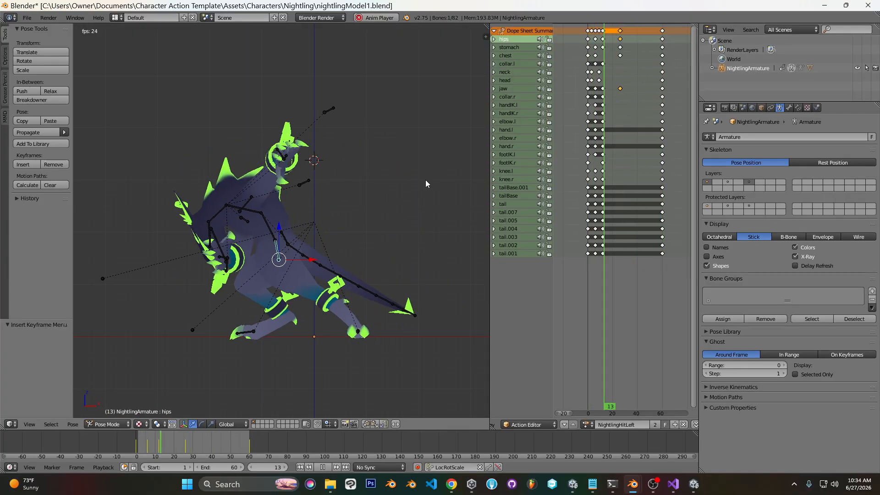
pyautogui.hotkey('alt', 'a')
# At frame 26, rotate the chest bone by about -6.4° and bend the stomach bone slightly in the same direction.
pyautogui.moveTo(580, 53); pyautogui.dragTo(620, 55)
pyautogui.rightClick(239, 228)
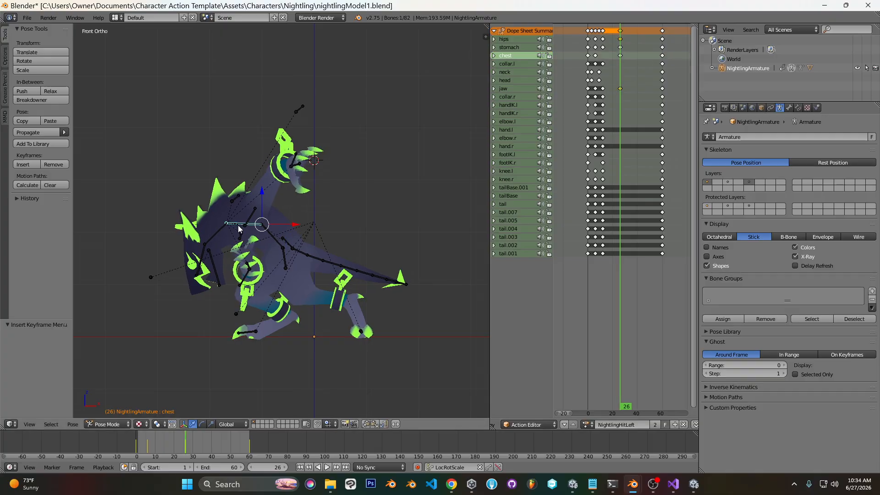
pyautogui.press('r')
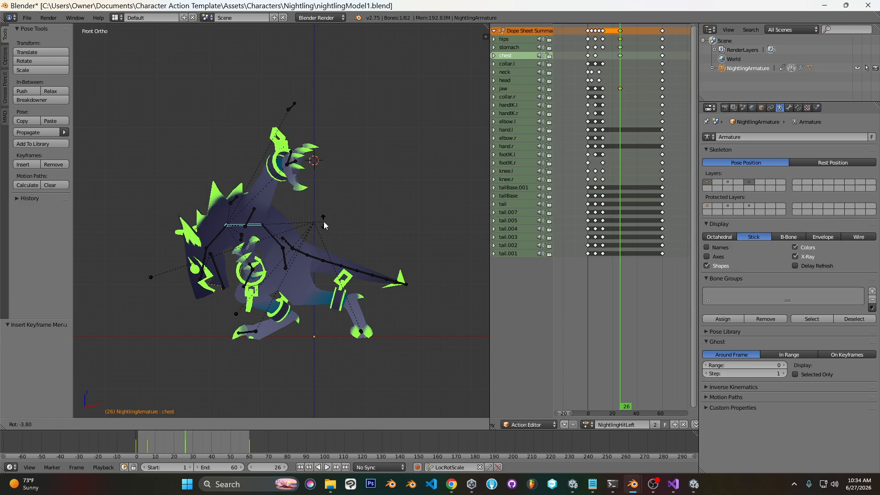
pyautogui.click(321, 224)
pyautogui.rightClick(289, 232)
pyautogui.press('r')
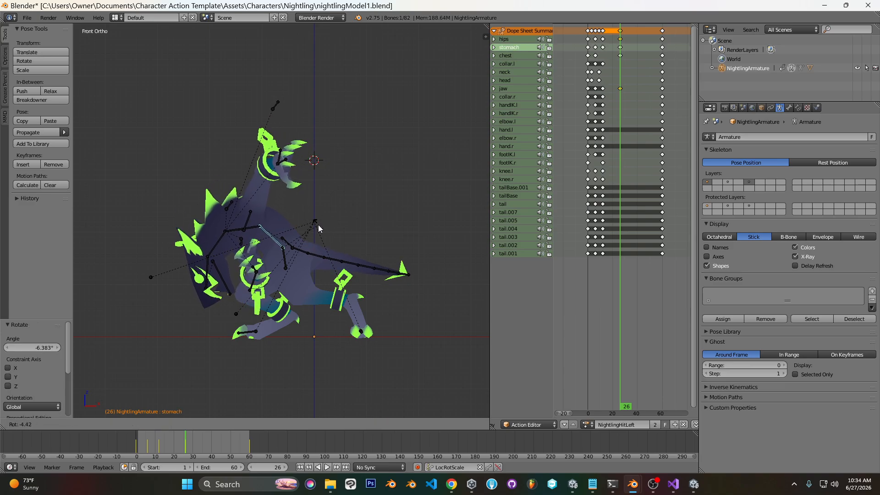
pyautogui.click(318, 223)
# Rotate the head bone by about -2.6° and keyframe the head, neck, chest and stomach together at frame 26.
pyautogui.rightClick(209, 269)
pyautogui.press('r')
pyautogui.click(268, 268)
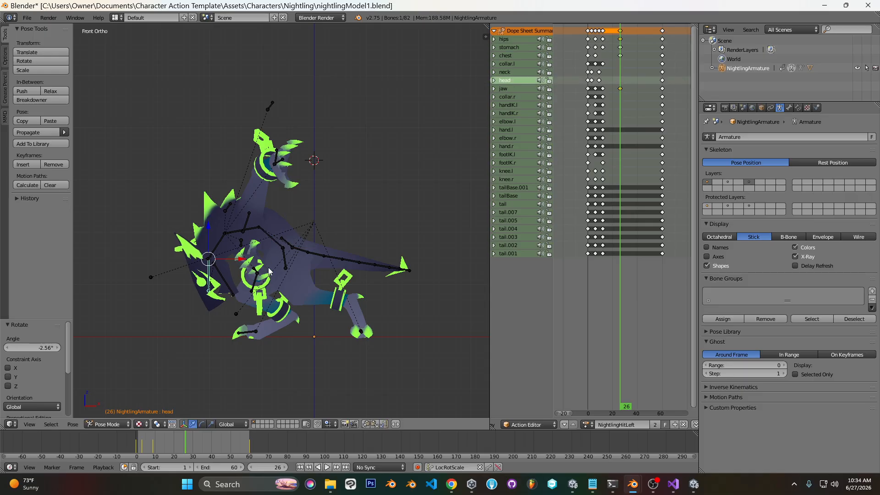
pyautogui.keyDown('shift'); pyautogui.rightClick(218, 249); pyautogui.keyUp('shift')
pyautogui.keyDown('shift'); pyautogui.rightClick(245, 232); pyautogui.keyUp('shift')
pyautogui.keyDown('shift'); pyautogui.rightClick(272, 239); pyautogui.keyUp('shift')
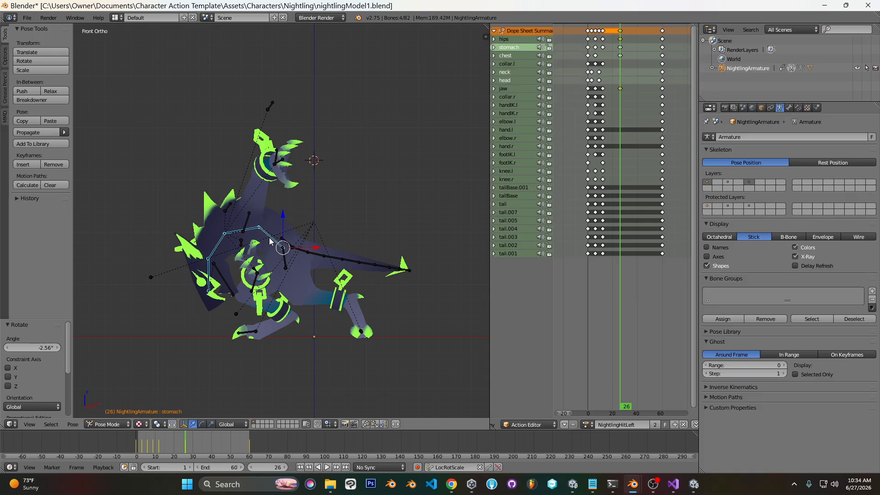
pyautogui.press('i')
pyautogui.moveTo(582, 70); pyautogui.dragTo(623, 71)
# Play the NightlingHitLeft animation and examine the motion around frame 12 from orbited angles and from above.
pyautogui.hotkey('alt', 'a')
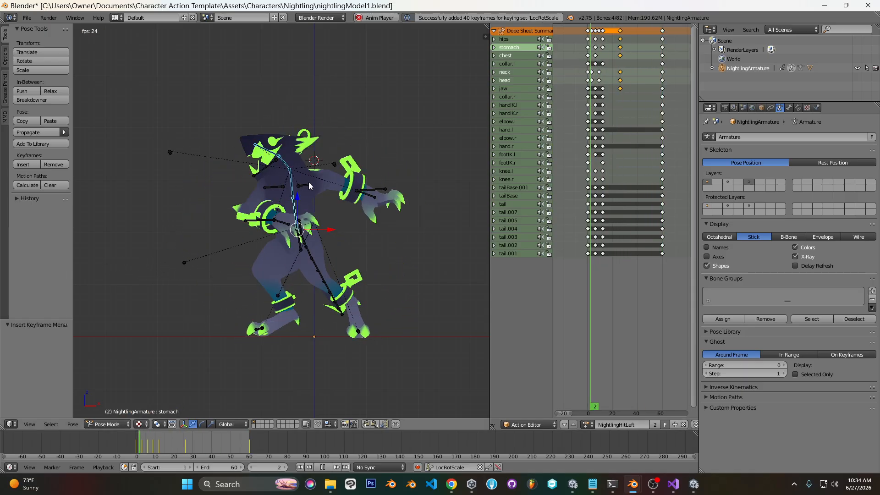
pyautogui.moveTo(312, 185); pyautogui.dragTo(426, 232, button='middle')
pyautogui.press('KP_7')
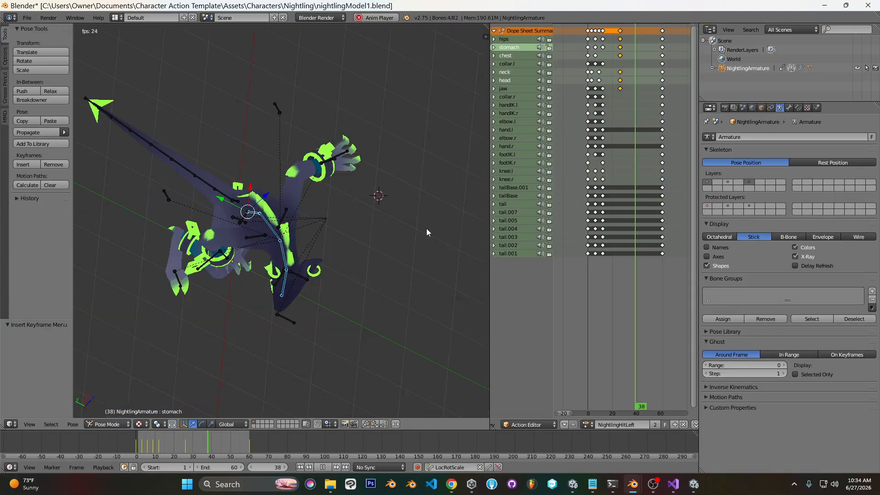
pyautogui.hotkey('alt', 'a')
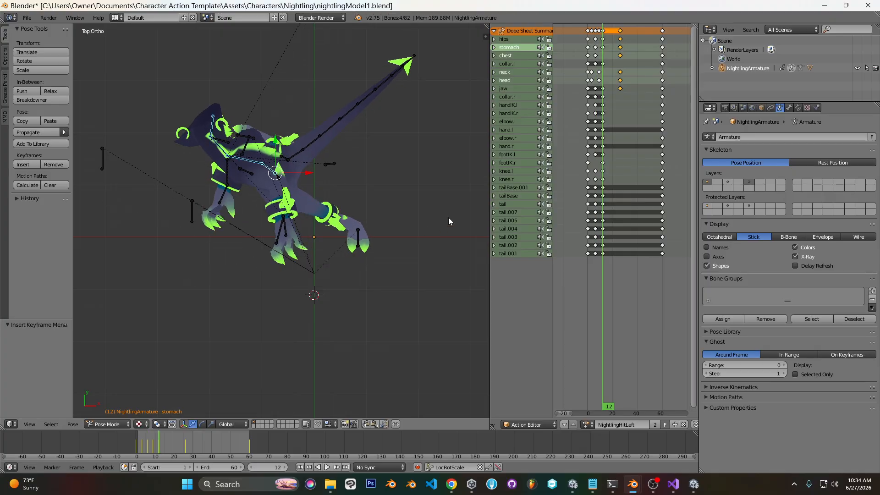
pyautogui.moveTo(589, 67)
pyautogui.mouseDown()
pyautogui.moveTo(634, 62)
pyautogui.moveTo(602, 68)
pyautogui.mouseUp()
pyautogui.moveTo(266, 244); pyautogui.dragTo(395, 223, button='middle')
pyautogui.press('KP_7')
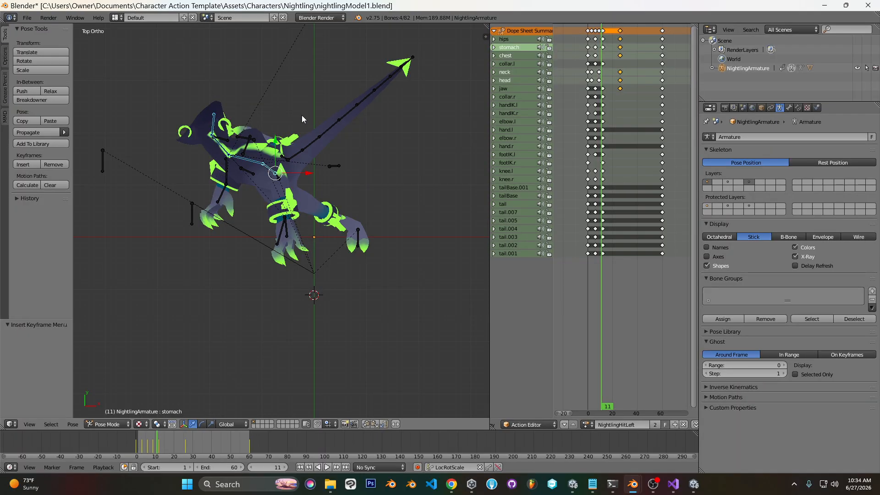
# Switch to the CatModel.blend window and load the CatHitUp action onto the cat armature.
pyautogui.moveTo(629, 486)
pyautogui.click(685, 436)
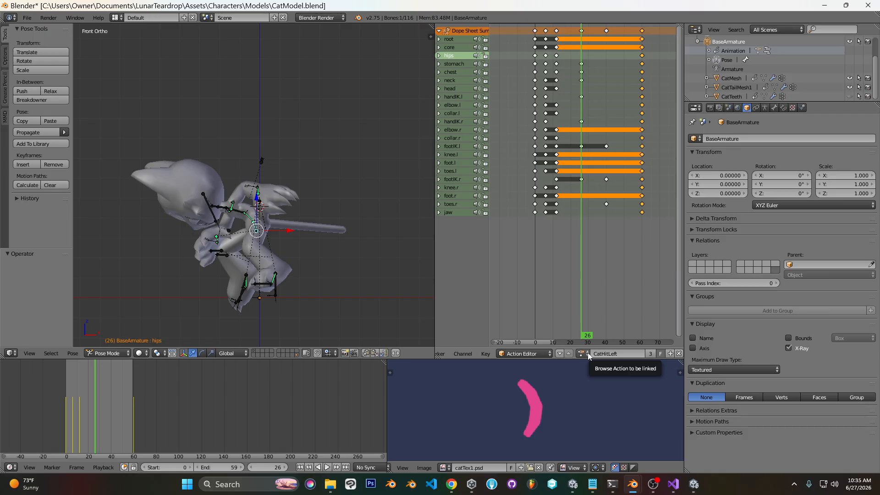
pyautogui.click(588, 356)
pyautogui.write('hithi')
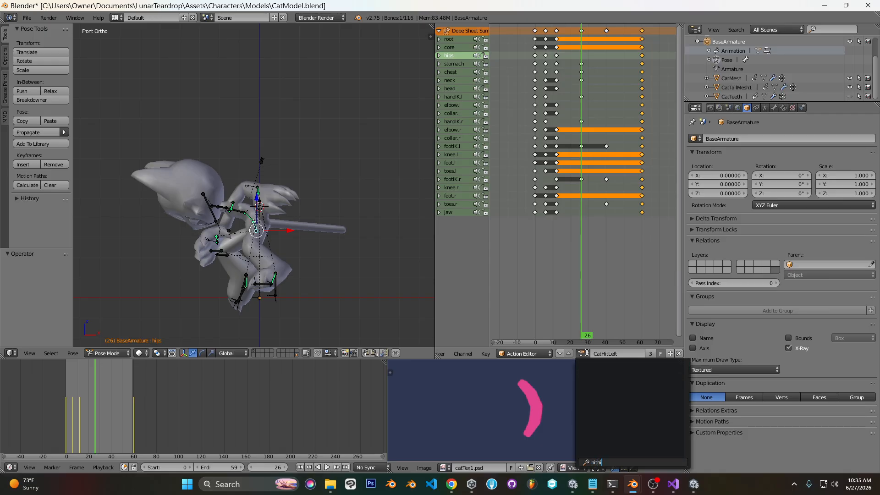
pyautogui.press('BackSpace')
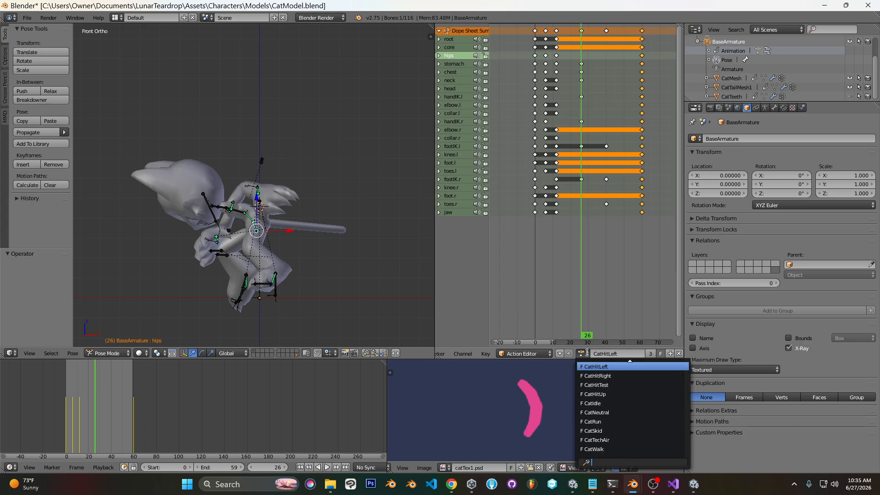
pyautogui.write('up')
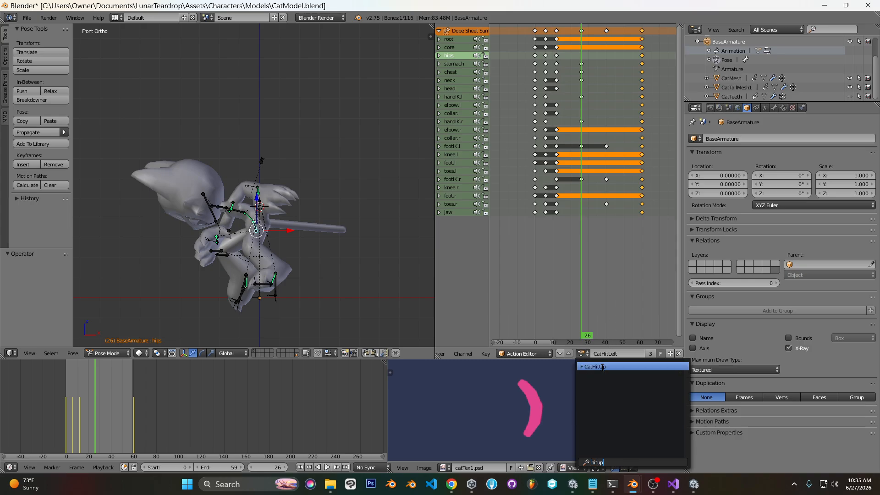
pyautogui.click(603, 368)
# Study the CatHitUp motion through frame 16 from the right side, ending back in the nightlingModel1.blend window.
pyautogui.moveTo(540, 130); pyautogui.dragTo(549, 128)
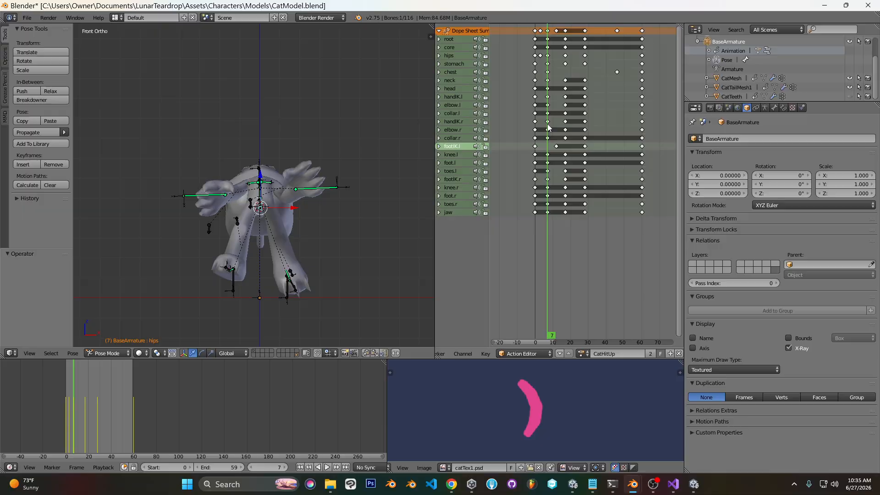
pyautogui.press('KP_3')
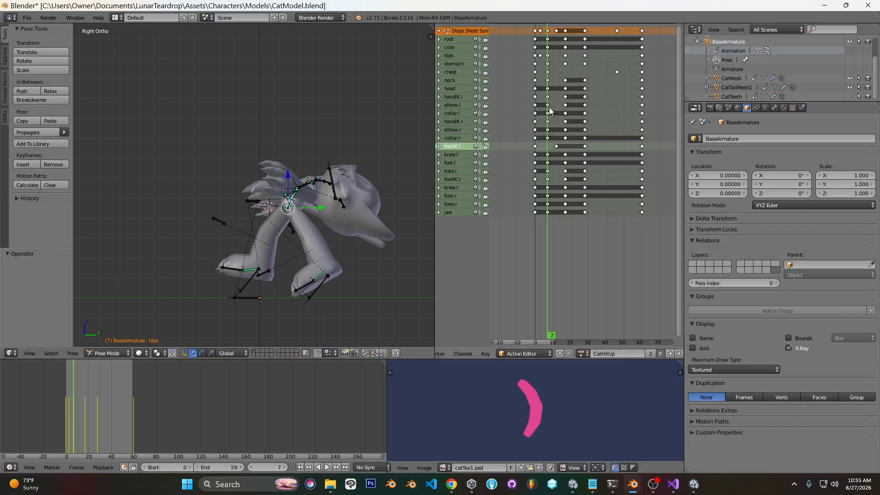
pyautogui.moveTo(548, 110)
pyautogui.mouseDown()
pyautogui.moveTo(567, 114)
pyautogui.moveTo(535, 114)
pyautogui.moveTo(566, 107)
pyautogui.mouseUp()
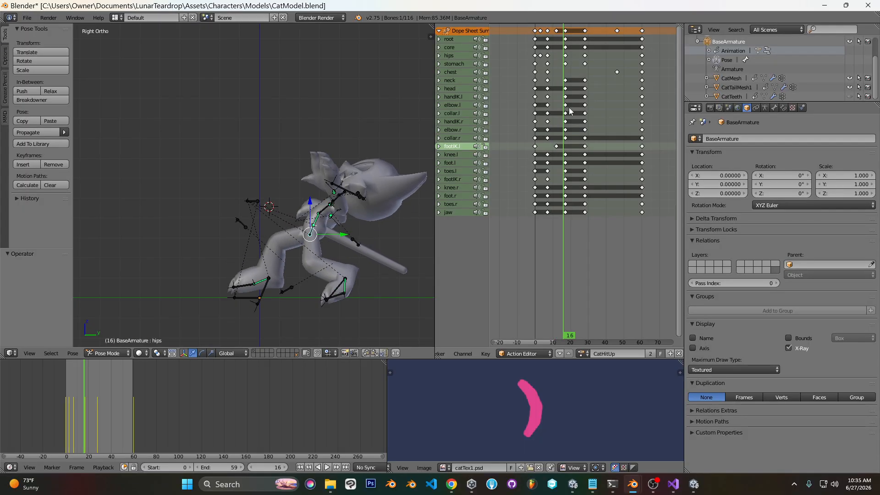
pyautogui.moveTo(634, 484)
pyautogui.click(591, 440)
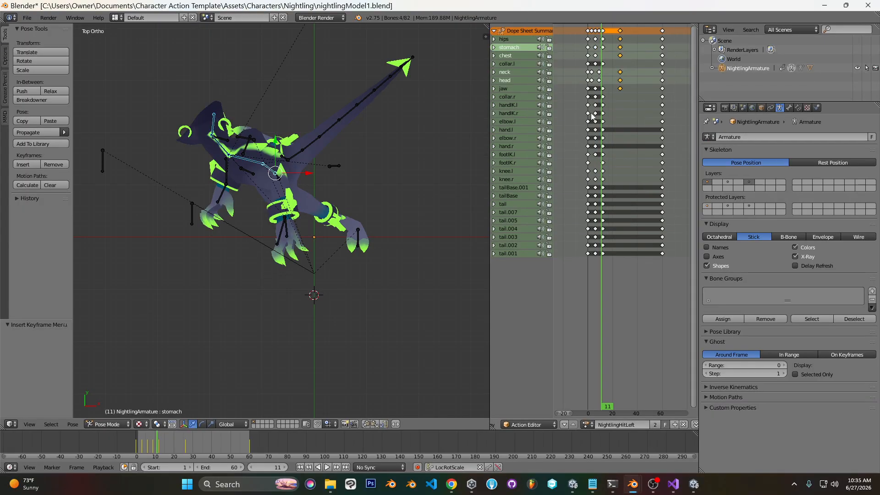
# Move to frame 12 and rotate the neck bone by about -35.5° in the top view.
pyautogui.moveTo(587, 114); pyautogui.dragTo(603, 113)
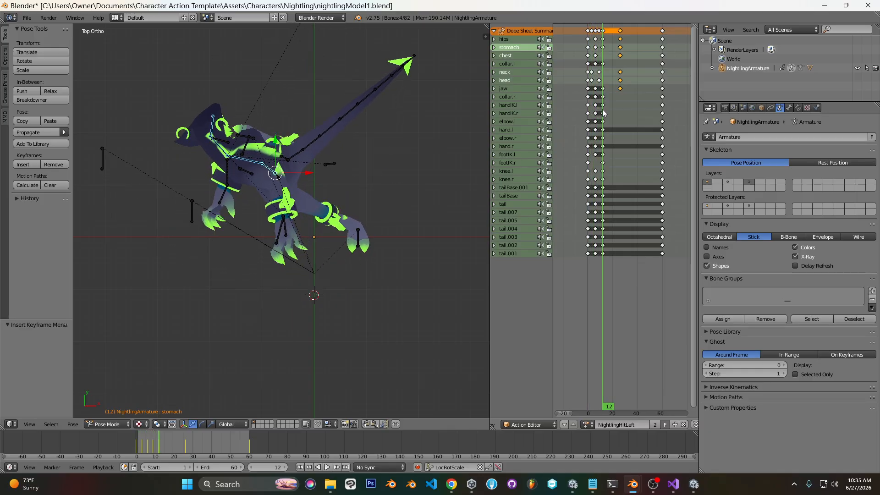
pyautogui.rightClick(220, 149)
pyautogui.press('r')
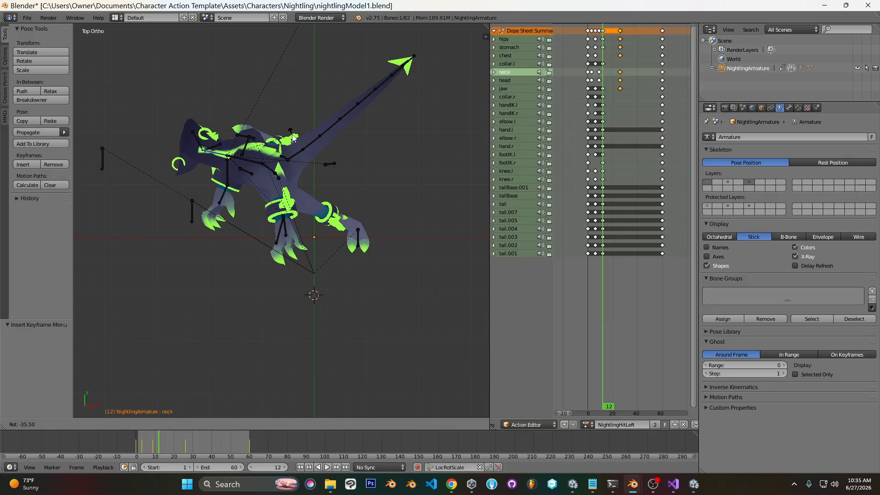
pyautogui.click(293, 138)
# Rotate the head bone by about -31.4° from above, trackball-rotate it about -19.5° and 11.5°, and turn it about -16° from the front.
pyautogui.rightClick(198, 143)
pyautogui.press('r')
pyautogui.press('r')
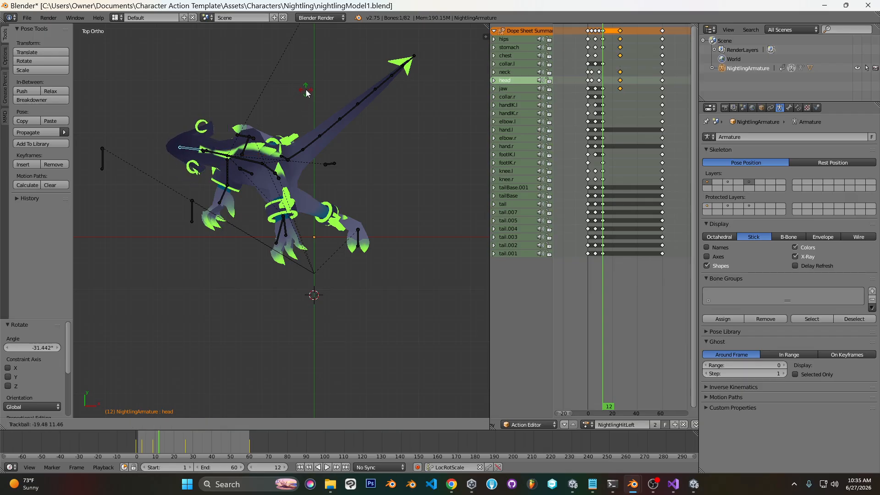
pyautogui.click(306, 90)
pyautogui.press('KP_1')
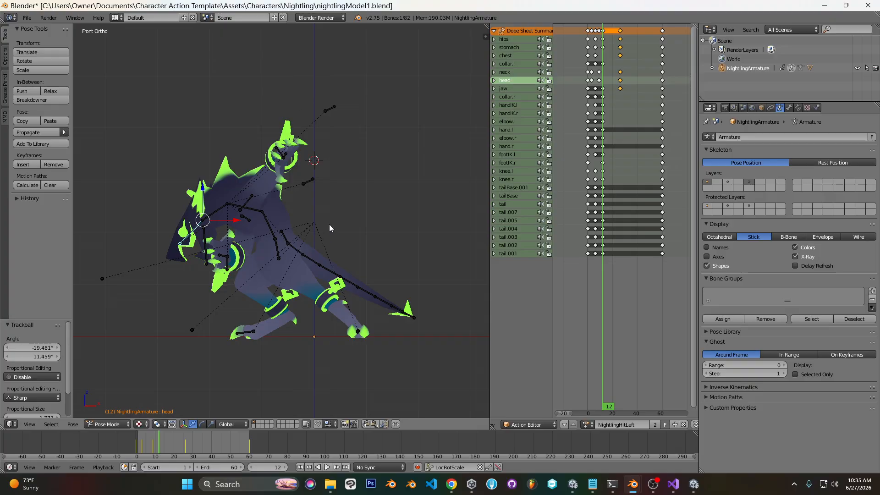
pyautogui.press('r')
pyautogui.click(323, 191)
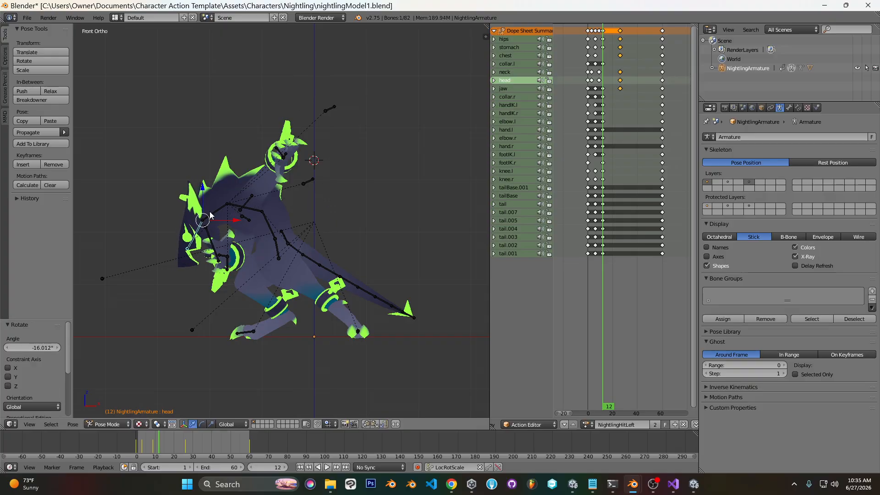
# Add the neck and chest to the bone selection and keyframe them with the head at frame 12.
pyautogui.keyDown('shift'); pyautogui.rightClick(213, 217); pyautogui.keyUp('shift')
pyautogui.keyDown('shift'); pyautogui.rightClick(236, 205); pyautogui.keyUp('shift')
pyautogui.press('i')
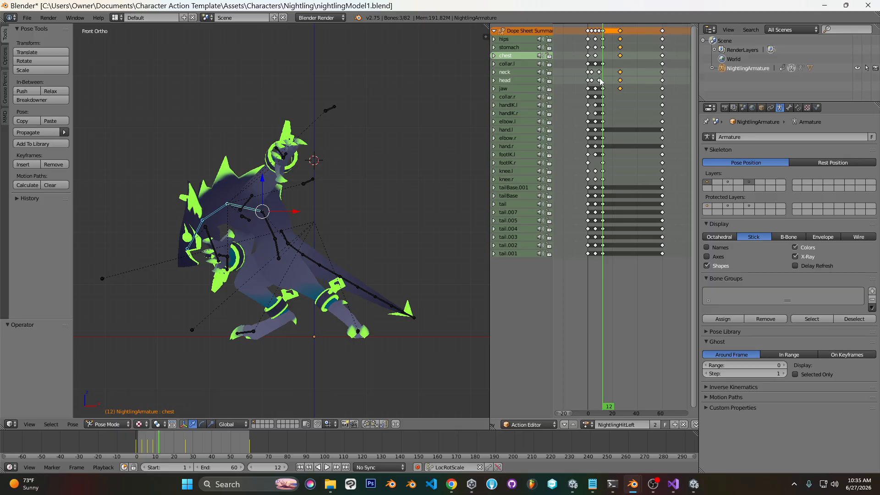
pyautogui.press('i')
# Delete the neck and head keyframes at frame 9.
pyautogui.click(596, 84)
pyautogui.moveTo(596, 82); pyautogui.dragTo(600, 82)
pyautogui.rightClick(600, 82)
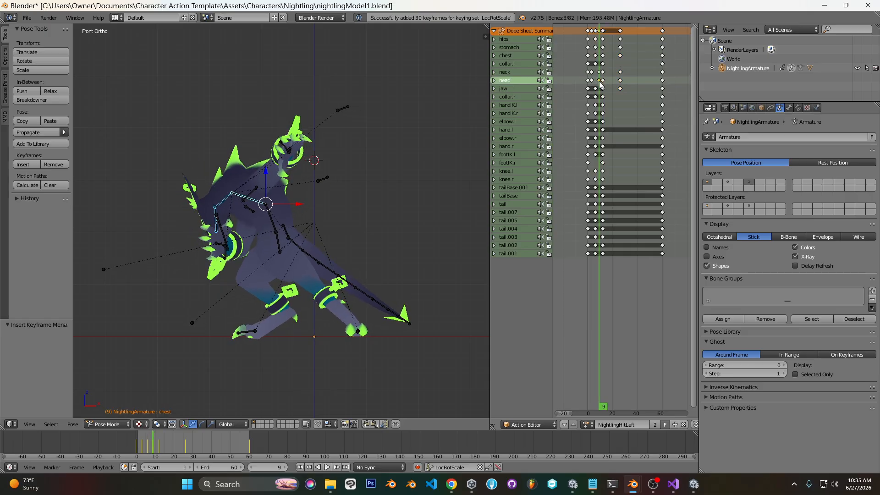
pyautogui.press('x')
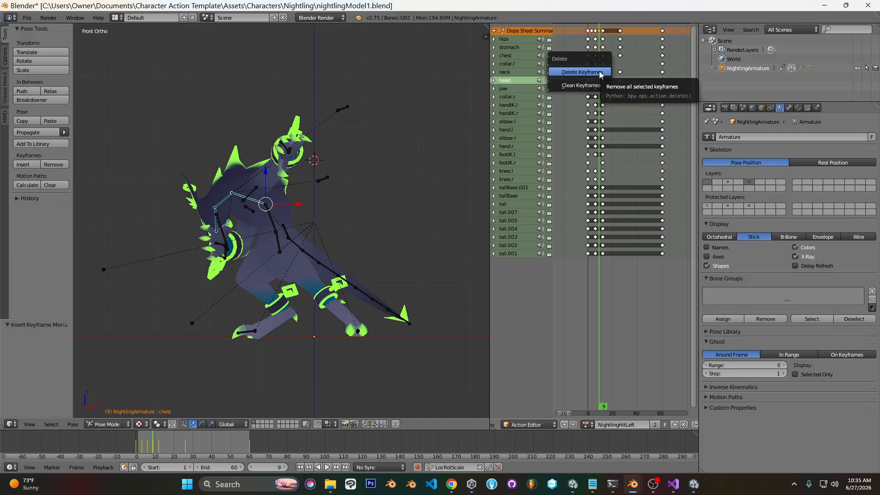
pyautogui.click(602, 75)
# Try moving the early neck and head keyframes 3 frames later and scrub through the result.
pyautogui.moveTo(598, 88); pyautogui.dragTo(608, 90)
pyautogui.rightClick(592, 73)
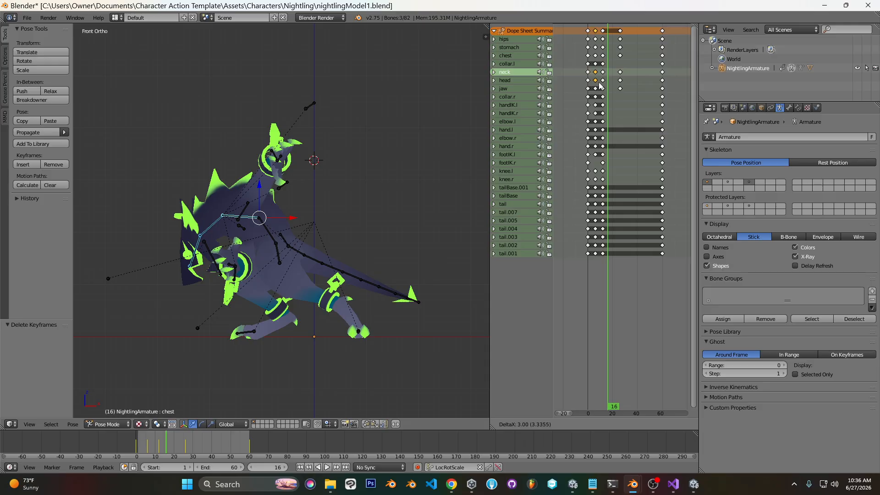
pyautogui.click(599, 83)
pyautogui.moveTo(589, 74); pyautogui.dragTo(608, 82)
# Undo the keyframe shift, the frame 9 deletions and the head, neck and chest keyframes at frame 12.
pyautogui.hotkey('ctrl', 'z')
pyautogui.hotkey('ctrl', 'z')
pyautogui.hotkey('ctrl', 'z')
pyautogui.hotkey('ctrl', 'z')
pyautogui.hotkey('ctrl', 'z')
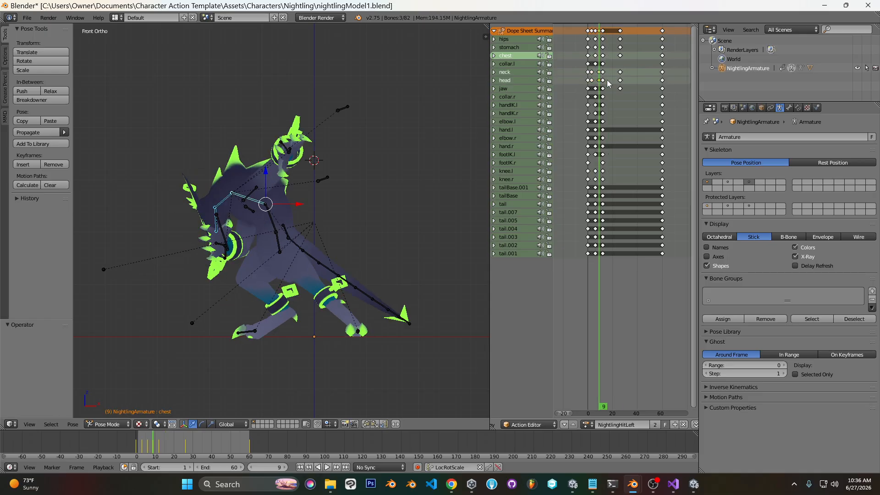
pyautogui.hotkey('ctrl', 'z')
pyautogui.hotkey('ctrl', 'z')
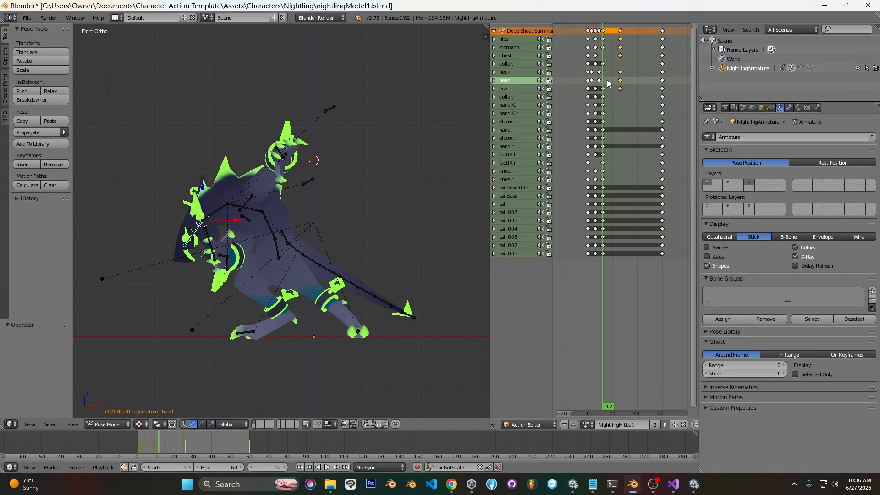
# At frame 16, rotate the neck bone by about -34.8° from above and trackball-rotate it about -18.9° and 8°.
pyautogui.moveTo(606, 84)
pyautogui.mouseDown()
pyautogui.moveTo(591, 85)
pyautogui.moveTo(600, 84)
pyautogui.mouseUp()
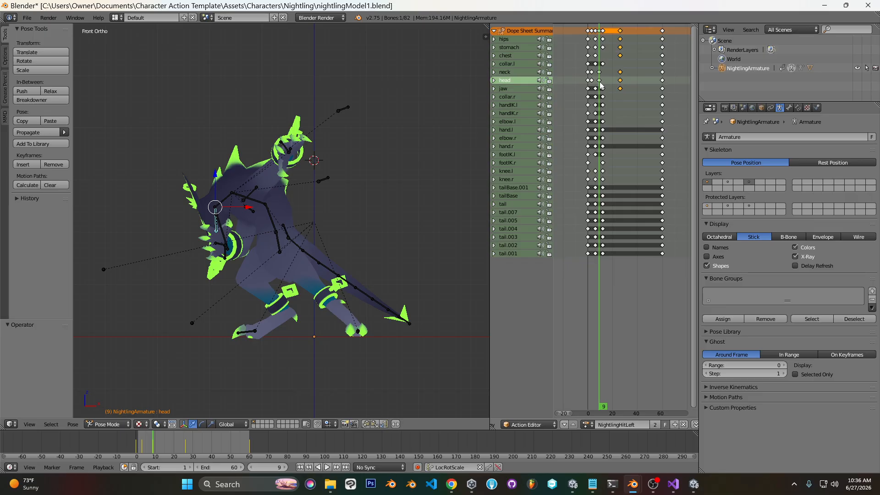
pyautogui.moveTo(601, 84)
pyautogui.mouseDown()
pyautogui.moveTo(588, 88)
pyautogui.moveTo(617, 89)
pyautogui.moveTo(601, 88)
pyautogui.moveTo(609, 88)
pyautogui.mouseUp()
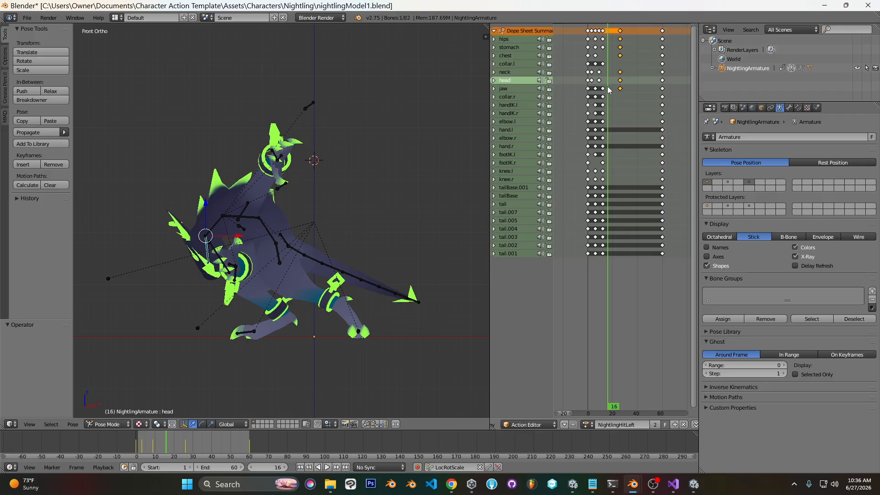
pyautogui.moveTo(403, 197); pyautogui.dragTo(378, 253, button='middle')
pyautogui.press('KP_7')
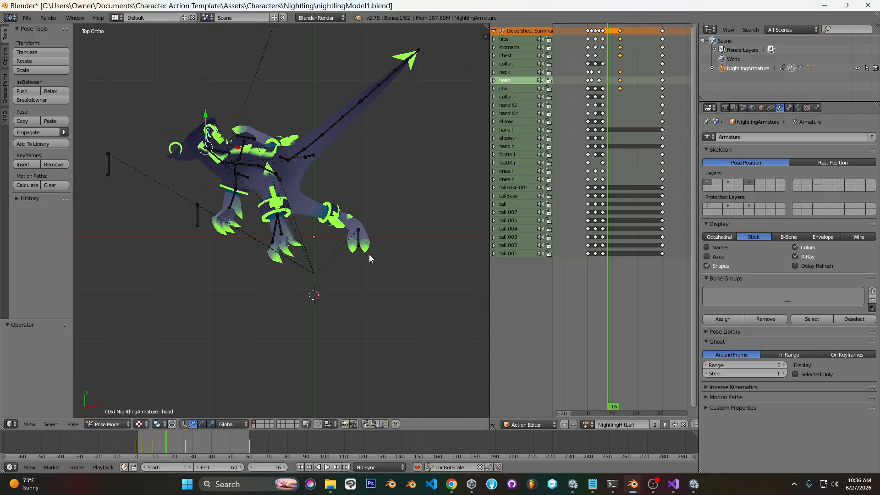
pyautogui.rightClick(221, 165)
pyautogui.press('r')
pyautogui.press('r')
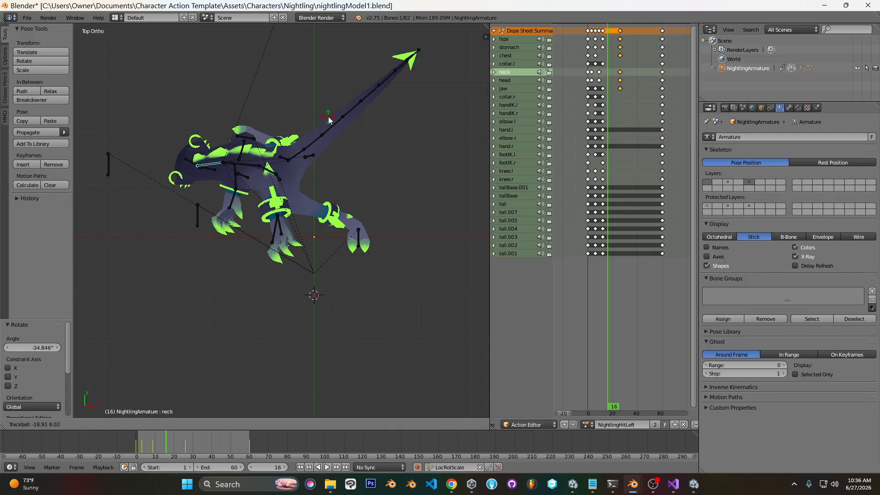
pyautogui.click(328, 120)
# Rotate the head bone by about -44.2° from above and trackball-rotate it about -9.7°.
pyautogui.rightClick(185, 163)
pyautogui.press('r')
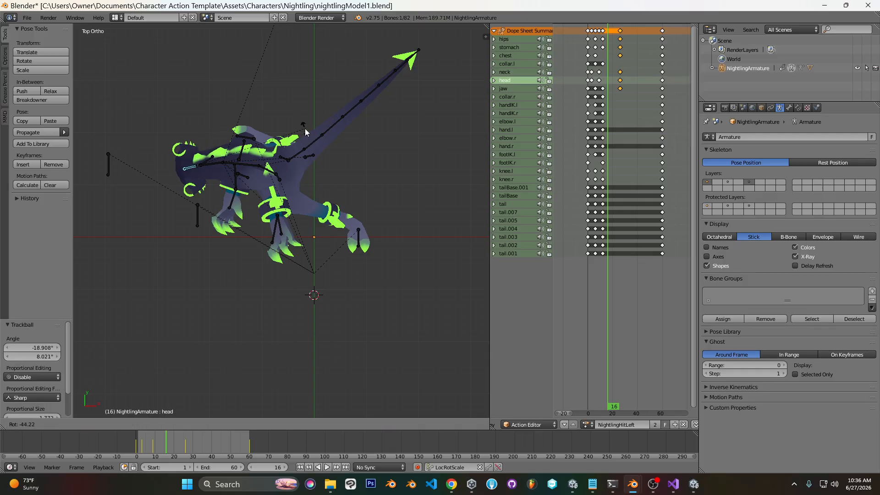
pyautogui.click(306, 129)
pyautogui.press('r')
pyautogui.press('r')
pyautogui.click(268, 181)
# Add the neck to the selection and keyframe it together with the head at frame 16.
pyautogui.moveTo(246, 245); pyautogui.dragTo(236, 160, button='middle')
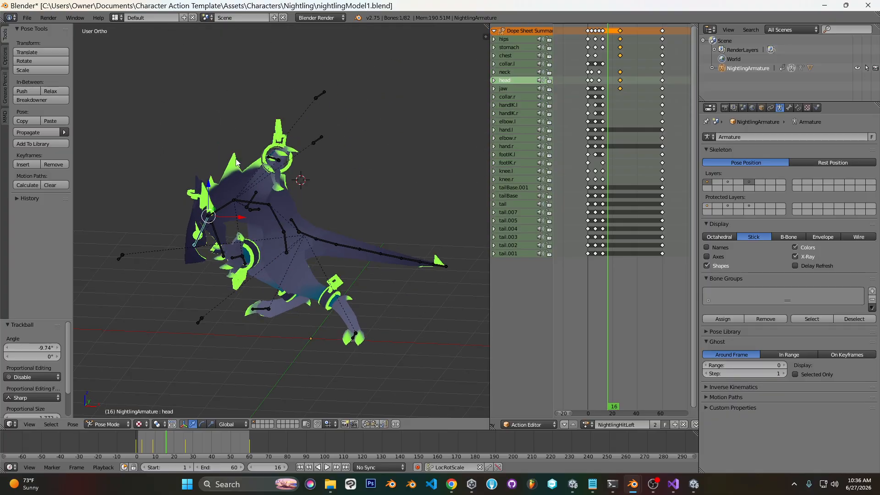
pyautogui.keyDown('shift'); pyautogui.rightClick(230, 212); pyautogui.keyUp('shift')
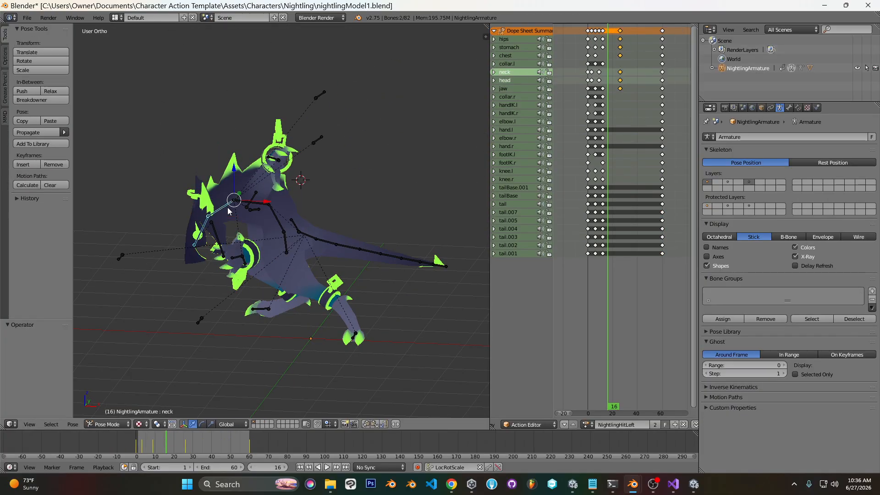
pyautogui.press('KP_1')
pyautogui.press('i')
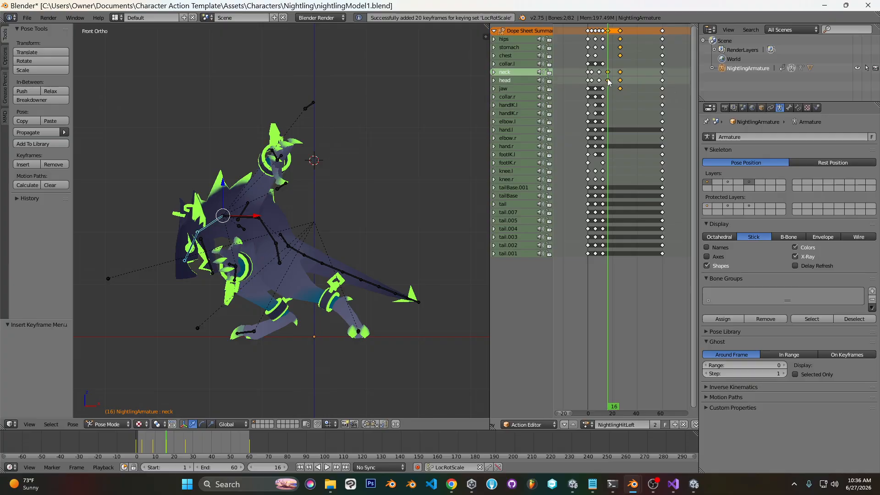
# Play the animation from an orbited angle and undo the neck and head keyframes at frame 16.
pyautogui.moveTo(610, 81); pyautogui.dragTo(623, 106)
pyautogui.hotkey('alt', 'a')
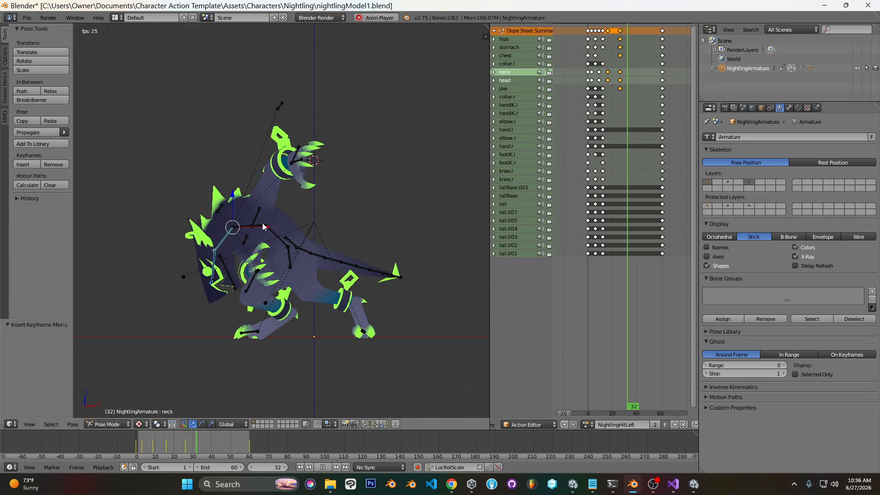
pyautogui.moveTo(215, 196); pyautogui.dragTo(345, 229, button='middle')
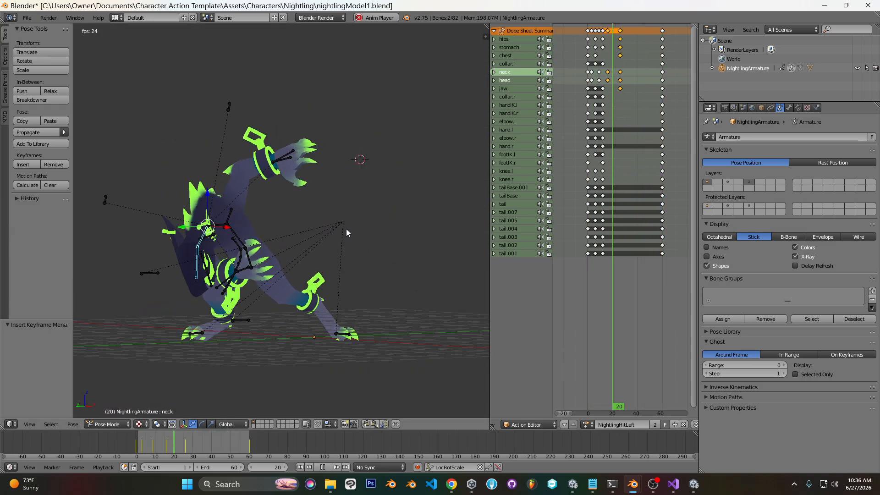
pyautogui.hotkey('alt', 'a')
pyautogui.hotkey('ctrl', 'z')
# Replay the NightlingHitLeft animation and examine it from the front and right side.
pyautogui.hotkey('alt', 'a')
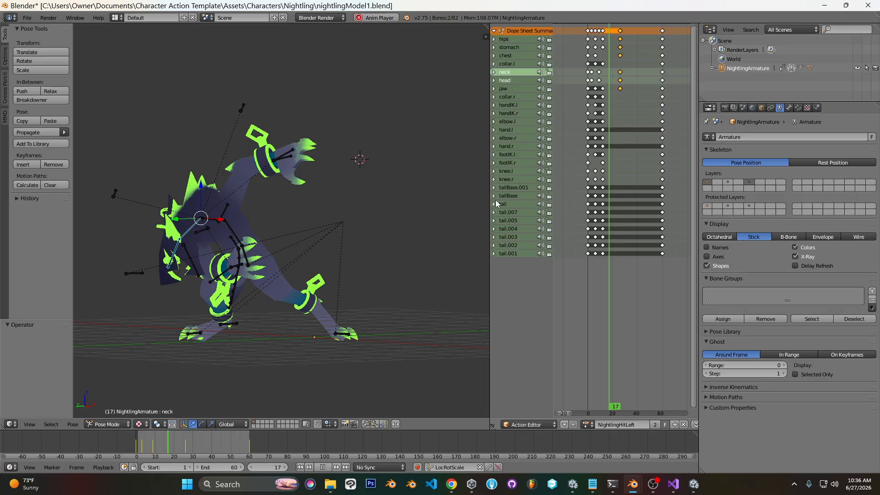
pyautogui.press('KP_1')
pyautogui.press('KP_3')
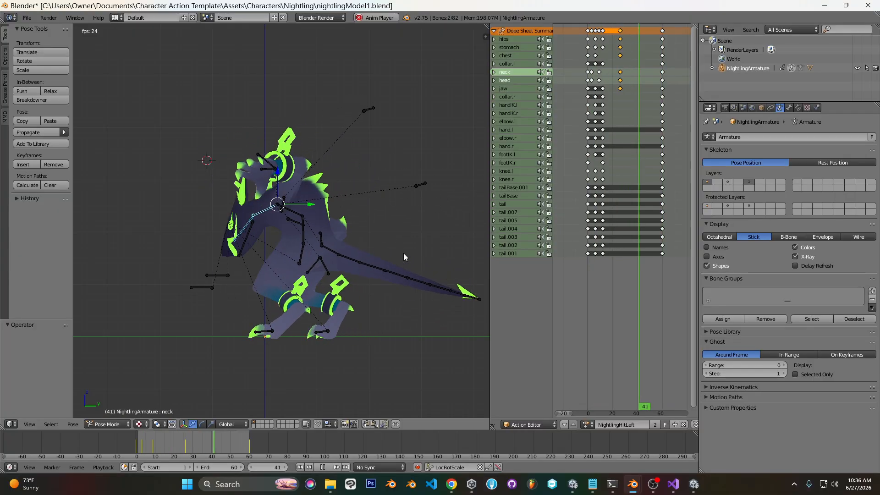
pyautogui.hotkey('alt', 'a')
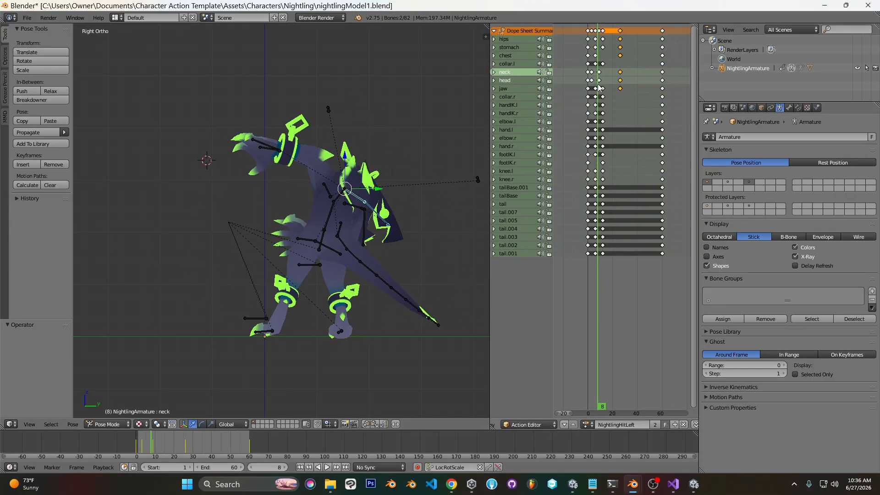
# Move the neck and head keyframes at frame 9 two frames earlier, to frame 7.
pyautogui.click(599, 85)
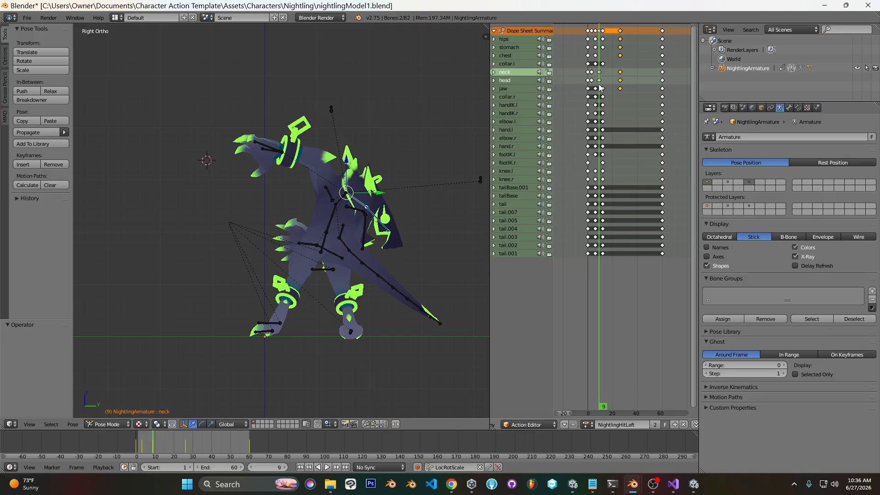
pyautogui.click(599, 80)
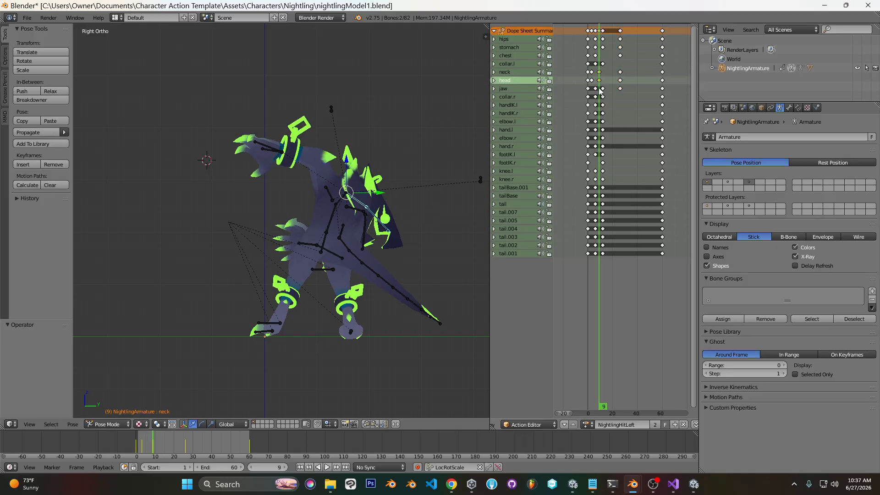
pyautogui.press('g')
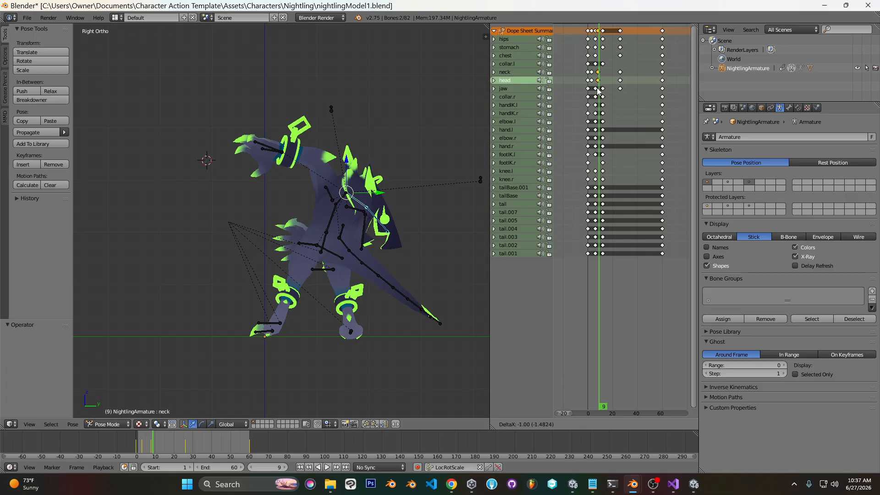
pyautogui.click(597, 90)
# At frame 12, rotate the neck bone from above and around its local Y axis, and keyframe it.
pyautogui.click(602, 88)
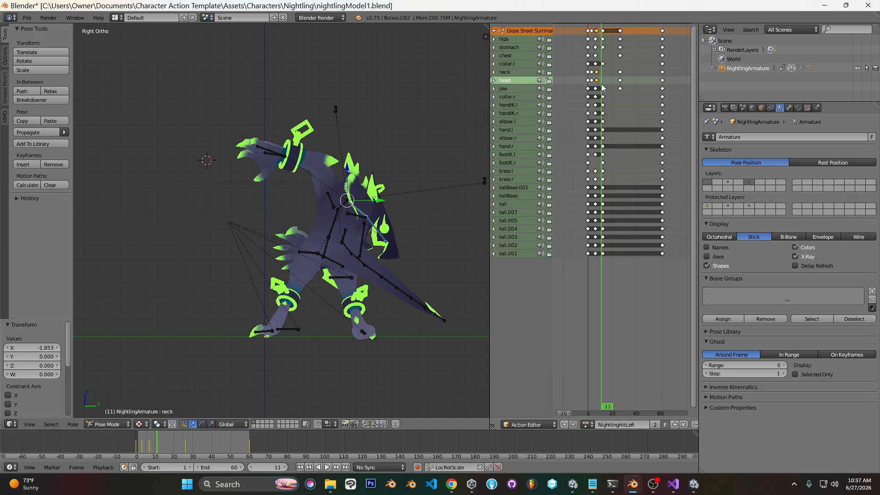
pyautogui.click(604, 87)
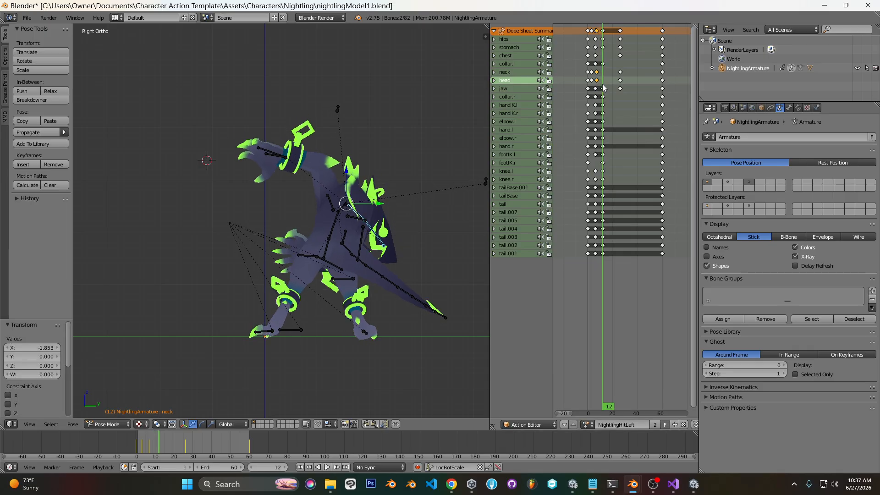
pyautogui.rightClick(357, 212)
pyautogui.press('KP_7')
pyautogui.press('r')
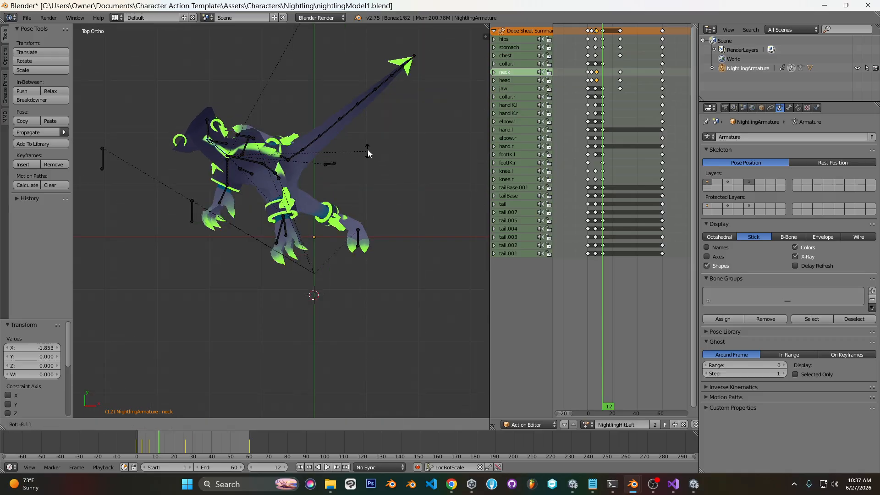
pyautogui.click(353, 108)
pyautogui.press('r')
pyautogui.press('y')
pyautogui.press('y')
pyautogui.click(365, 137)
pyautogui.press('i')
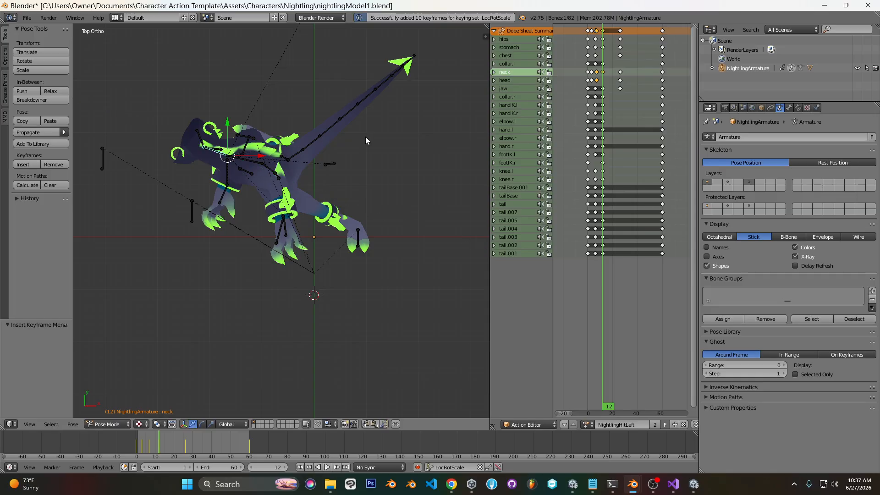
# Play the animation and check the neck motion from the front and from orbited angles.
pyautogui.press('KP_1')
pyautogui.hotkey('alt', 'a')
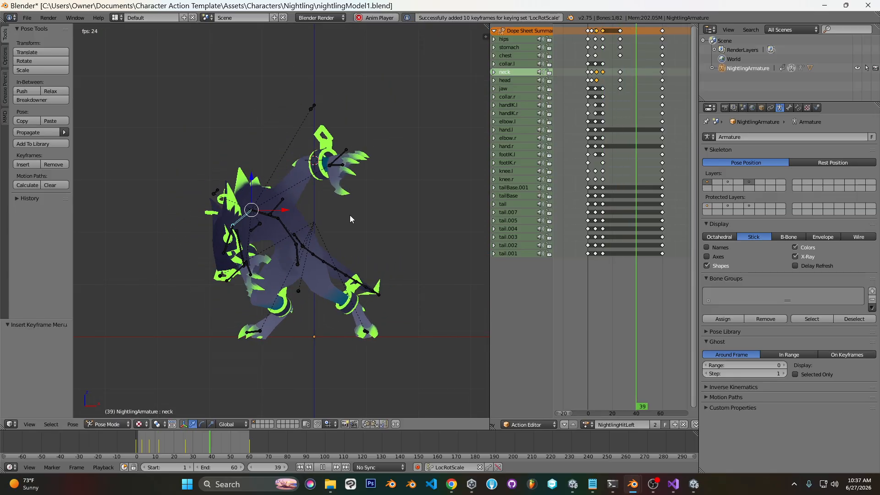
pyautogui.moveTo(265, 231); pyautogui.dragTo(417, 318, button='middle')
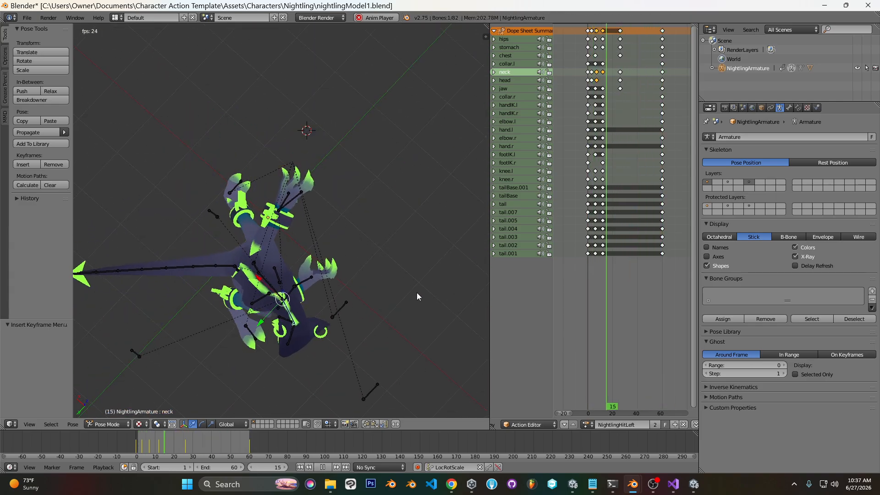
pyautogui.hotkey('alt', 'a')
# At frame 12, rotate the head bone in the top view, finishing with a plain rotation, and keyframe it.
pyautogui.click(603, 83)
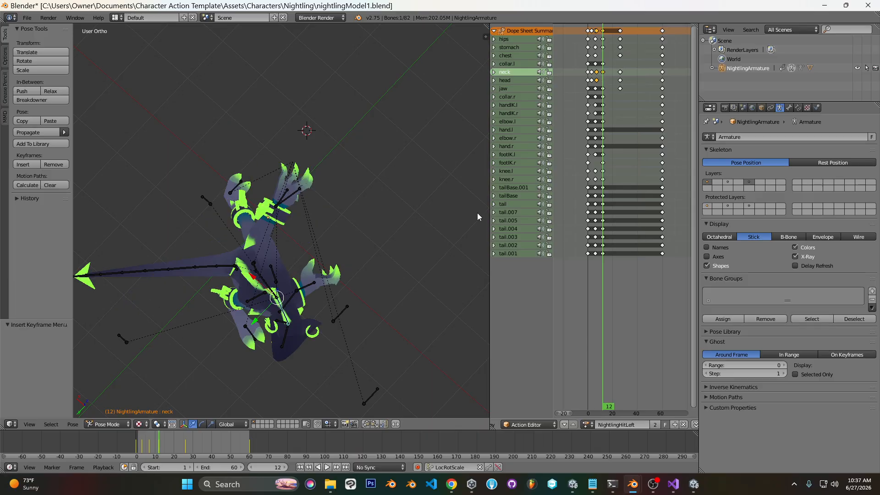
pyautogui.rightClick(286, 335)
pyautogui.press('KP_7')
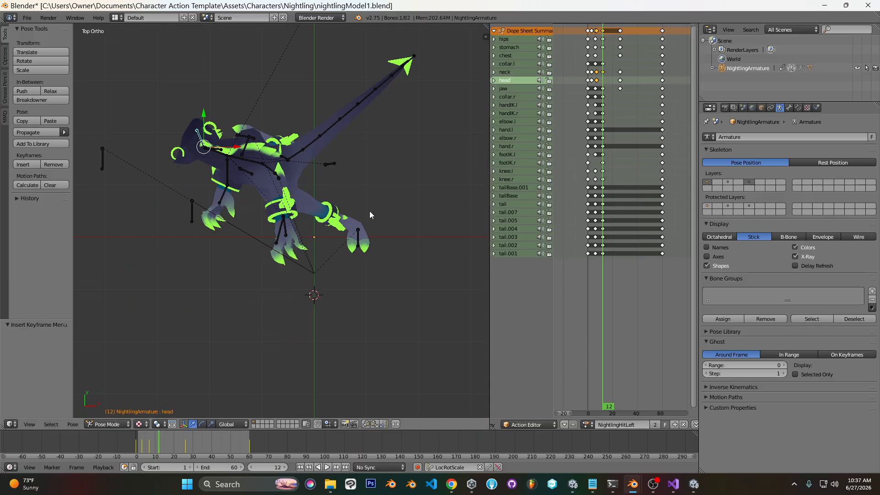
pyautogui.press('r')
pyautogui.click(363, 169)
pyautogui.press('r')
pyautogui.click(372, 146)
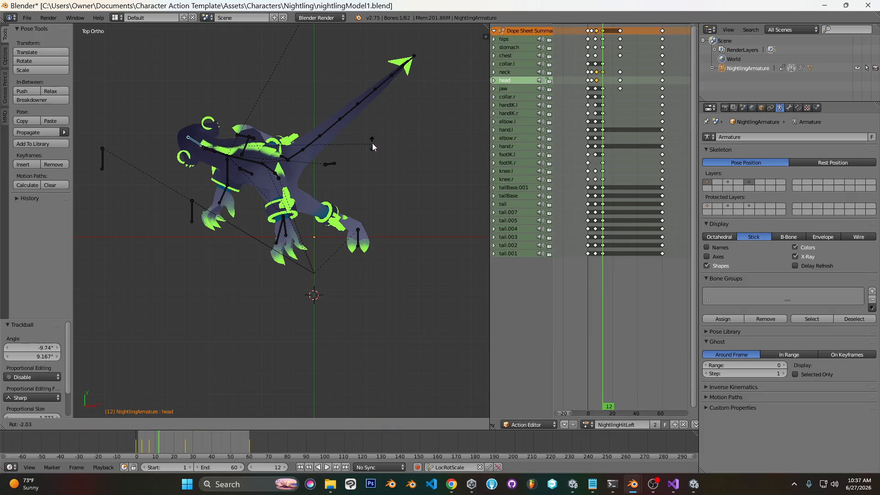
pyautogui.press('i')
# Play the animation and check the head motion from the front and from orbited angles.
pyautogui.hotkey('alt', 'a')
pyautogui.press('KP_1')
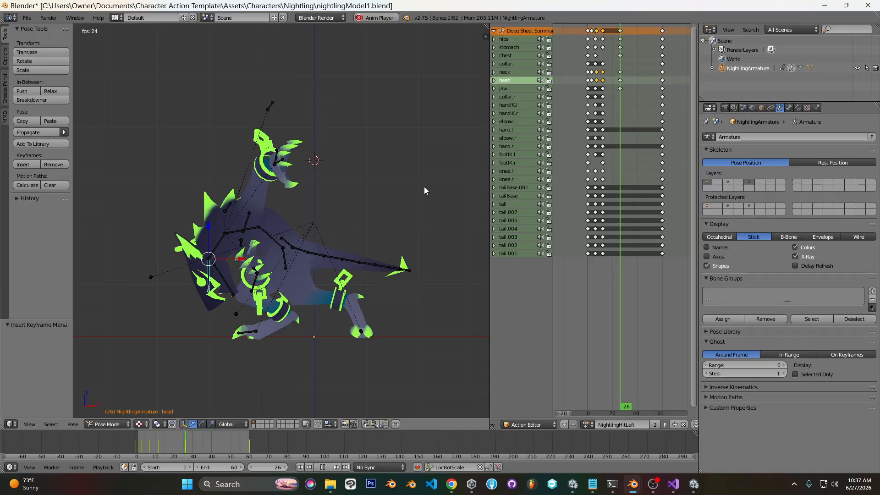
pyautogui.moveTo(425, 190); pyautogui.dragTo(288, 252, button='middle')
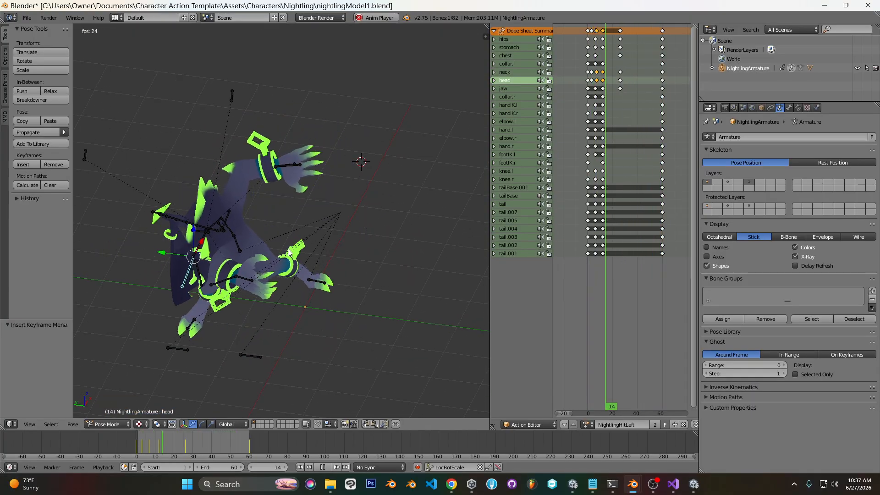
pyautogui.moveTo(351, 250); pyautogui.dragTo(272, 224, button='middle')
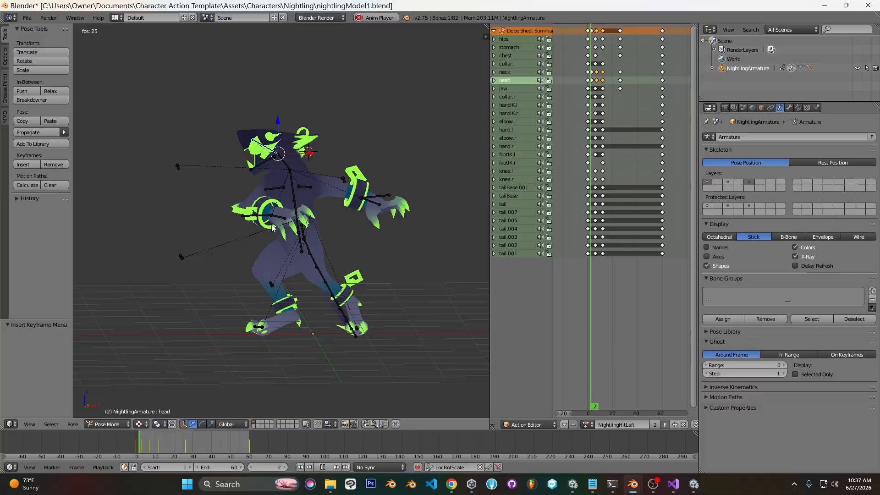
pyautogui.hotkey('alt', 'a')
pyautogui.press('KP_1')
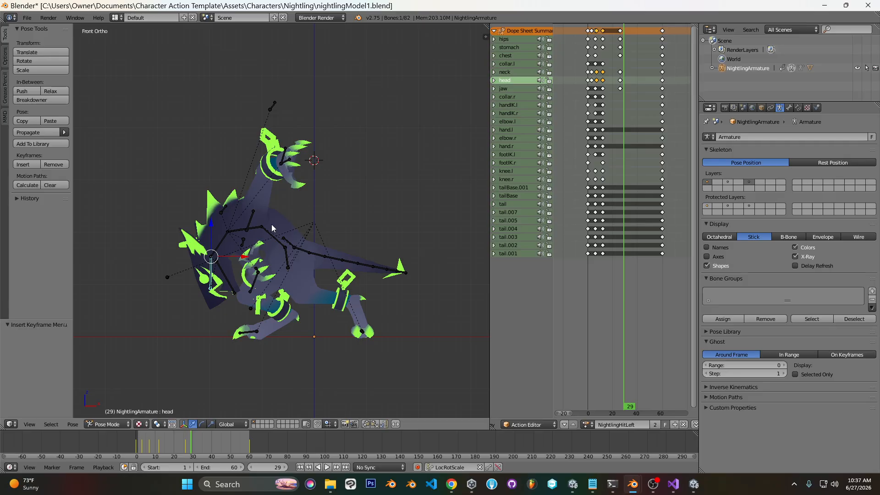
# Undo the head and neck edits at frame 12 and the retiming of their frame 9 keyframes, and replay the animation.
pyautogui.hotkey('ctrl', 'z')
pyautogui.hotkey('ctrl', 'z')
pyautogui.hotkey('ctrl', 'z')
pyautogui.hotkey('ctrl', 'z')
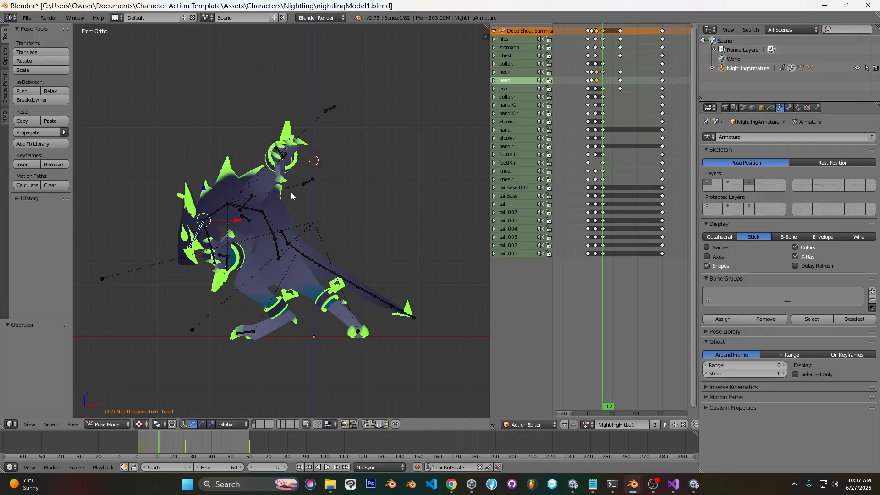
pyautogui.hotkey('ctrl', 'z')
pyautogui.hotkey('ctrl', 'z')
pyautogui.hotkey('ctrl', 'z')
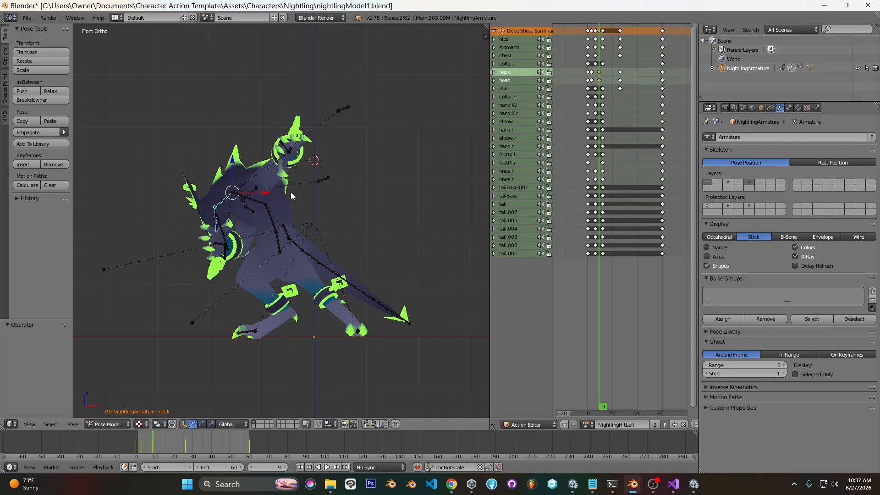
pyautogui.hotkey('ctrl', 'z')
pyautogui.hotkey('alt', 'a')
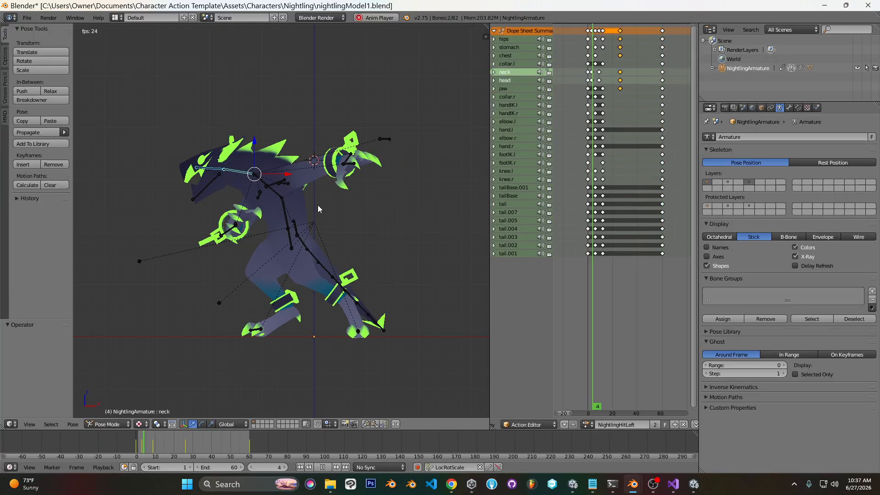
pyautogui.hotkey('alt', 'a')
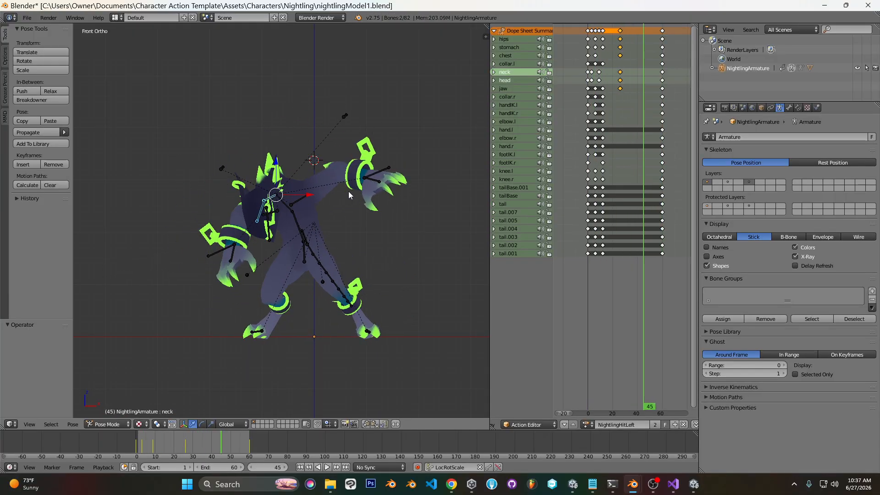
# Undo further back through the neck and head edits, to the state with the stomach-to-head bones selected.
pyautogui.hotkey('ctrl', 'z')
pyautogui.hotkey('ctrl', 'z')
pyautogui.hotkey('ctrl', 'z')
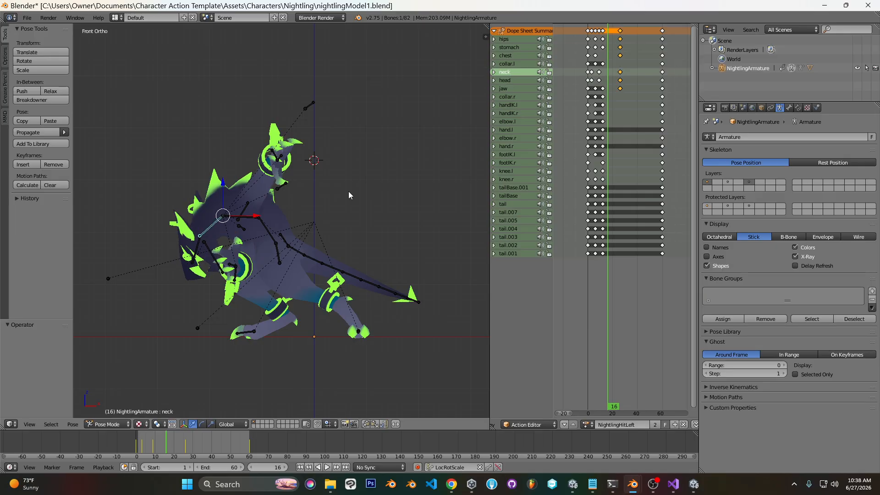
pyautogui.hotkey('ctrl', 'z')
pyautogui.hotkey('ctrl', 'z')
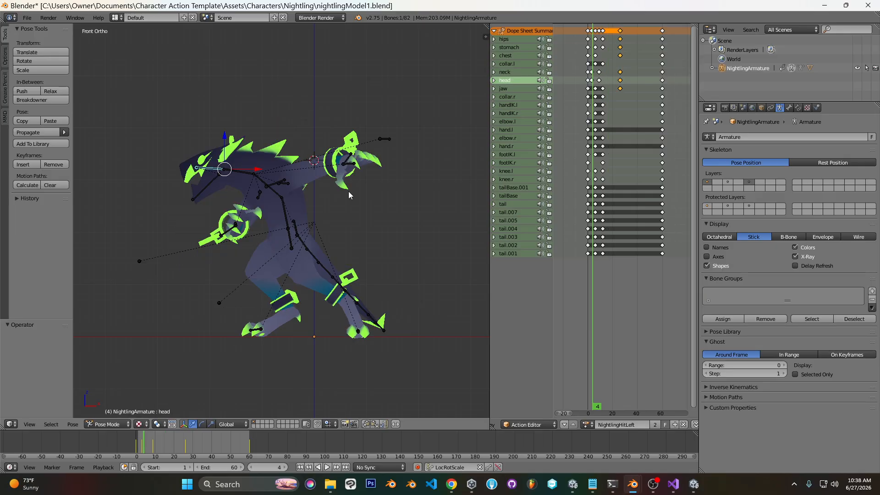
pyautogui.hotkey('ctrl', 'z')
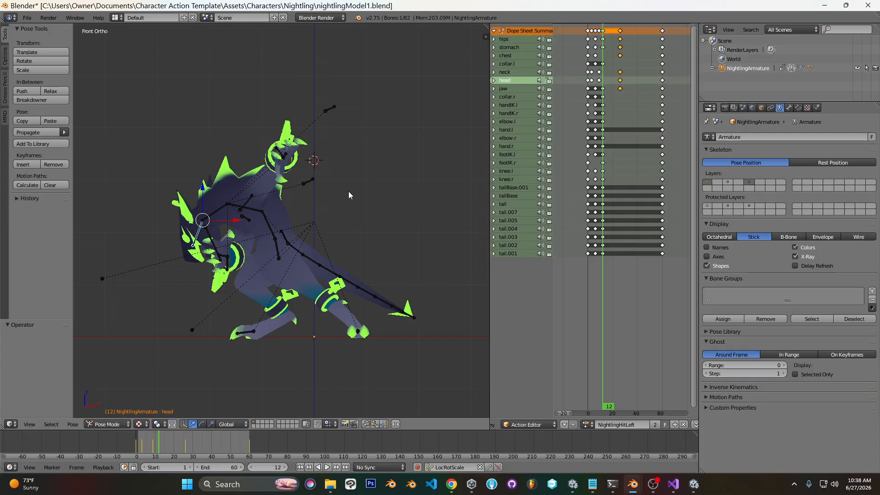
pyautogui.hotkey('ctrl', 'z')
pyautogui.hotkey('ctrl', 'z')
pyautogui.hotkey('ctrl', 'z')
pyautogui.hotkey('ctrl', 'z')
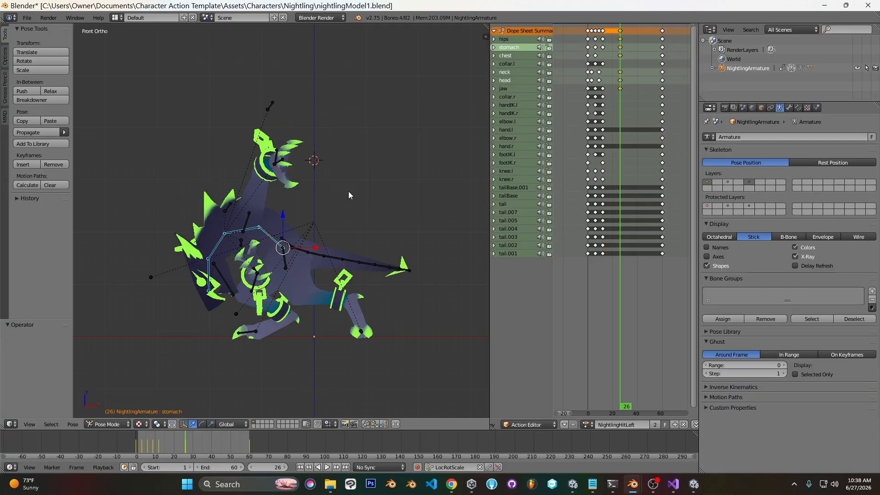
pyautogui.hotkey('ctrl', 'z')
pyautogui.hotkey('ctrl', 'z')
pyautogui.hotkey('ctrl', 'z')
# Scrub and play the animation, examining the body motion from the front, an orbited angle and above.
pyautogui.moveTo(593, 87); pyautogui.dragTo(613, 85)
pyautogui.hotkey('alt', 'a')
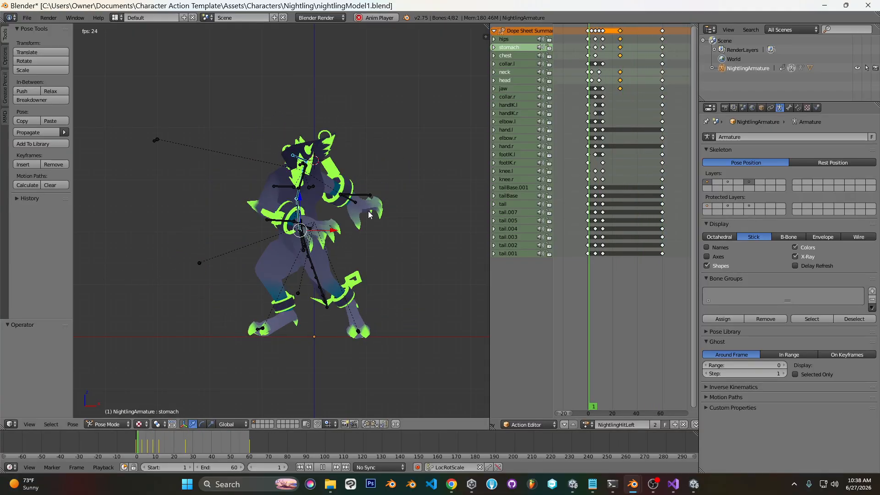
pyautogui.moveTo(364, 229); pyautogui.dragTo(422, 275, button='middle')
pyautogui.press('KP_7')
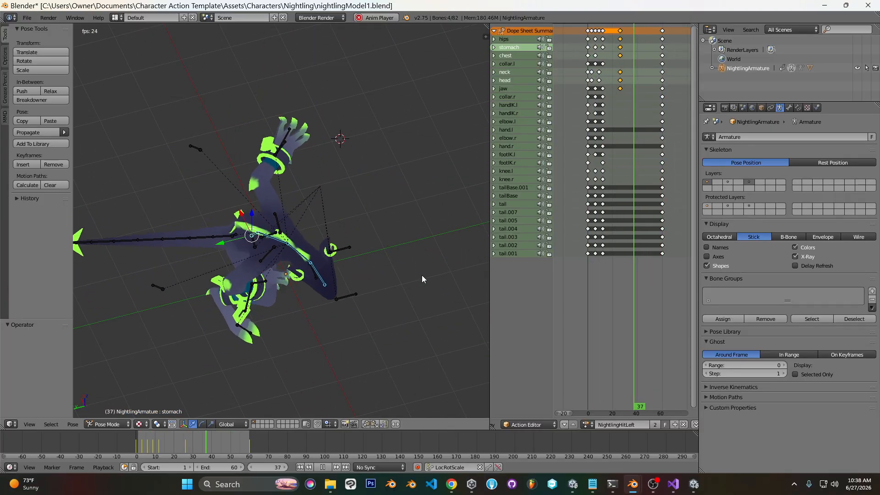
pyautogui.hotkey('alt', 'a')
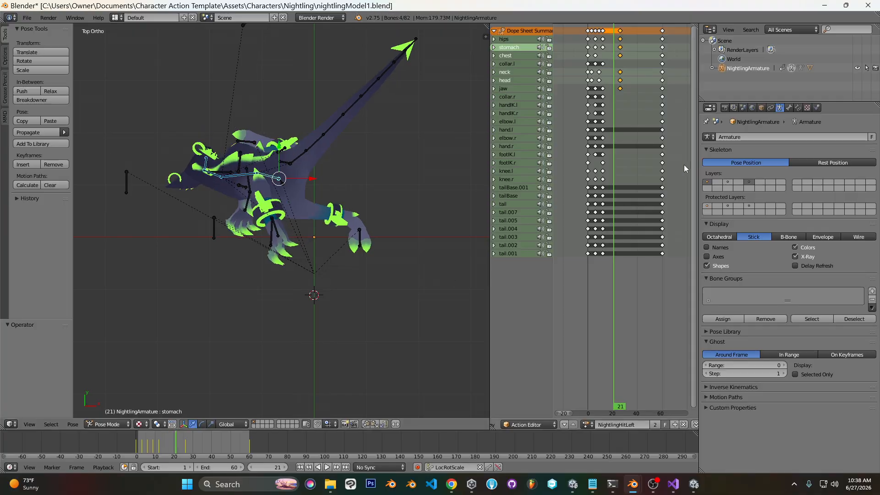
# At frame 15, clear the bone selection and rotate the neck bone in the top view, using plain and trackball rotation.
pyautogui.moveTo(589, 89); pyautogui.dragTo(606, 83)
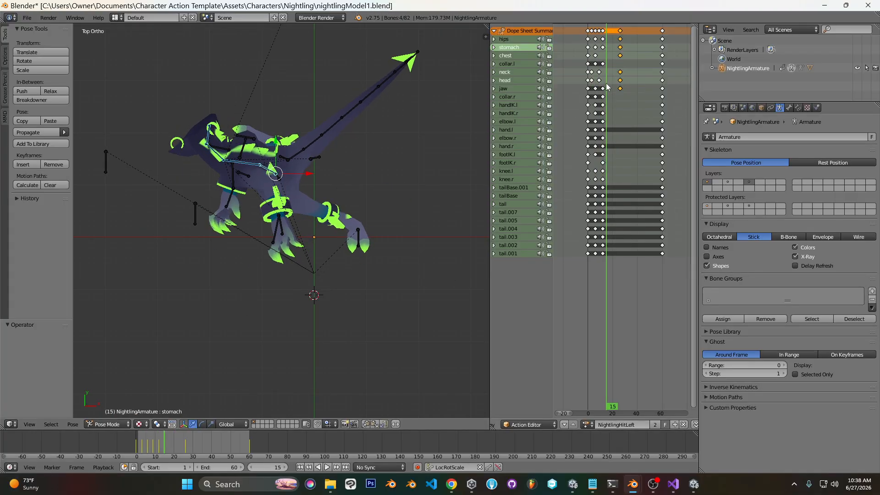
pyautogui.press('a')
pyautogui.press('r')
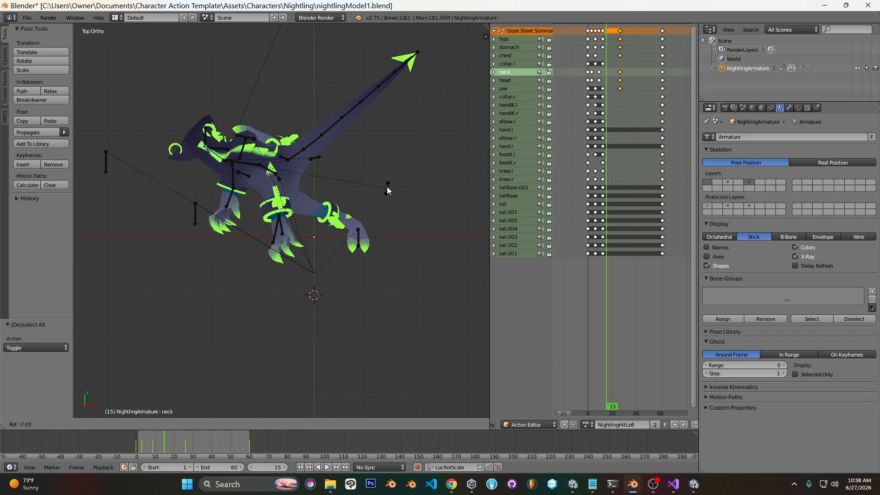
pyautogui.click(387, 184)
pyautogui.press('r')
pyautogui.press('r')
pyautogui.click(390, 170)
pyautogui.press('r')
pyautogui.click(387, 133)
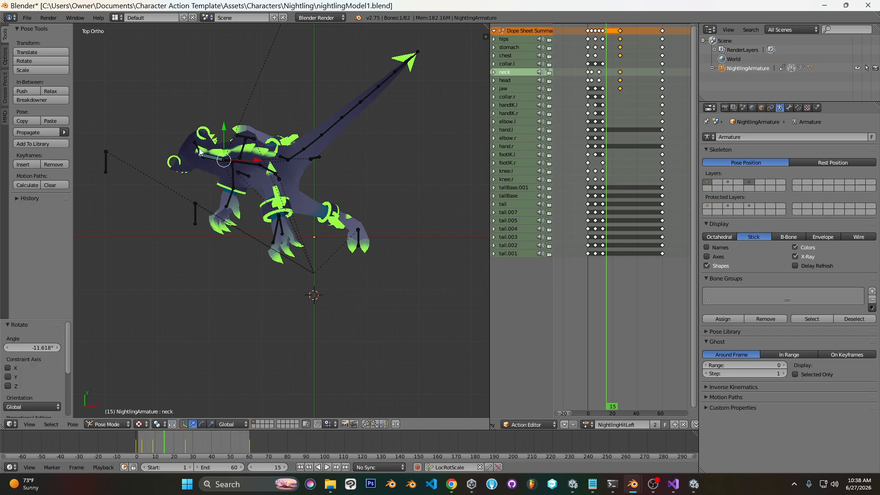
# Extend the selection to the head bone, rotate the head and neck into line from above, and keyframe both at frame 15.
pyautogui.press(']')
pyautogui.press('r')
pyautogui.click(345, 105)
pyautogui.press('r')
pyautogui.press('r')
pyautogui.click(353, 142)
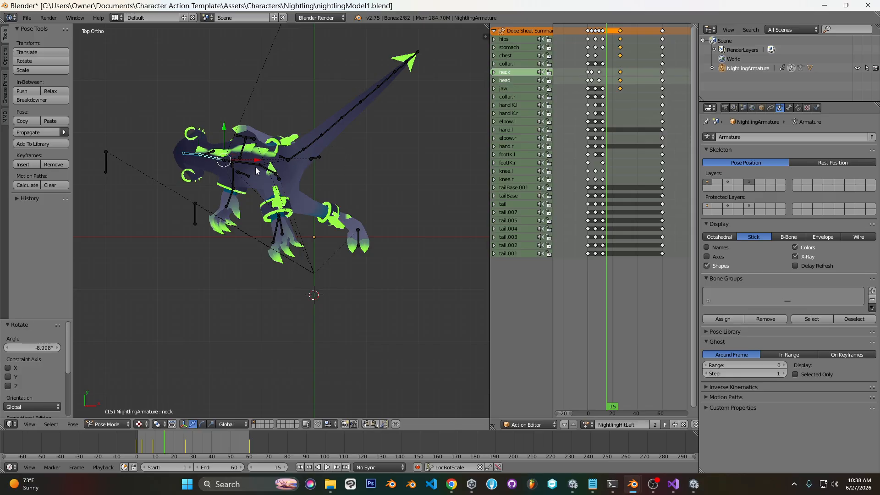
pyautogui.press('KP_1')
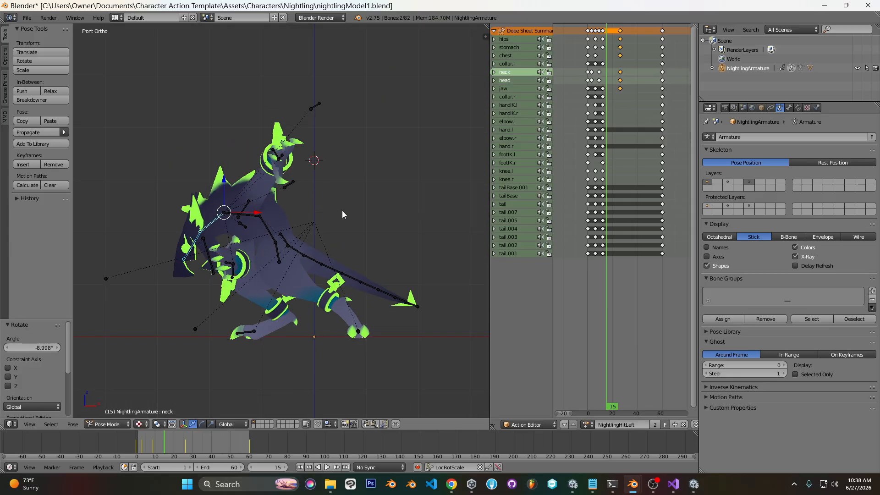
pyautogui.press('i')
# Scrub the preceding frames, paste the copied pose onto the neck and head at frame 15, and keyframe it.
pyautogui.moveTo(593, 74)
pyautogui.mouseDown()
pyautogui.moveTo(626, 79)
pyautogui.moveTo(604, 81)
pyautogui.mouseUp()
pyautogui.click(608, 82)
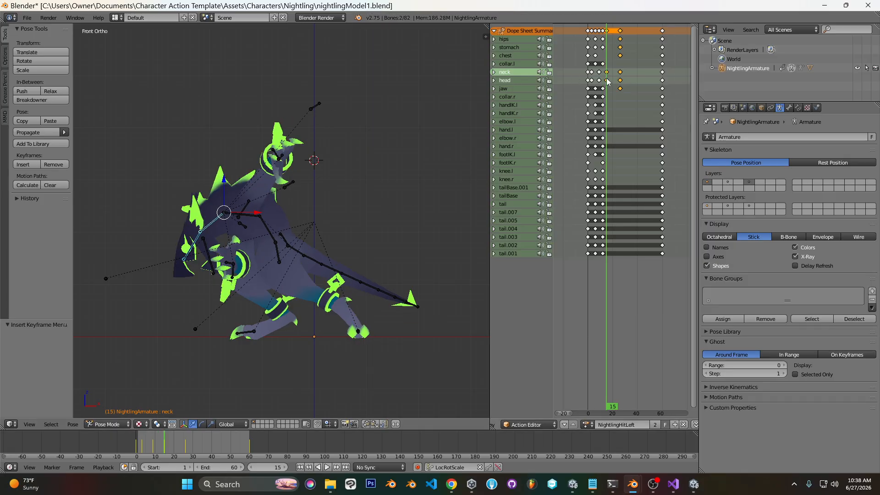
pyautogui.hotkey('ctrl', 'v')
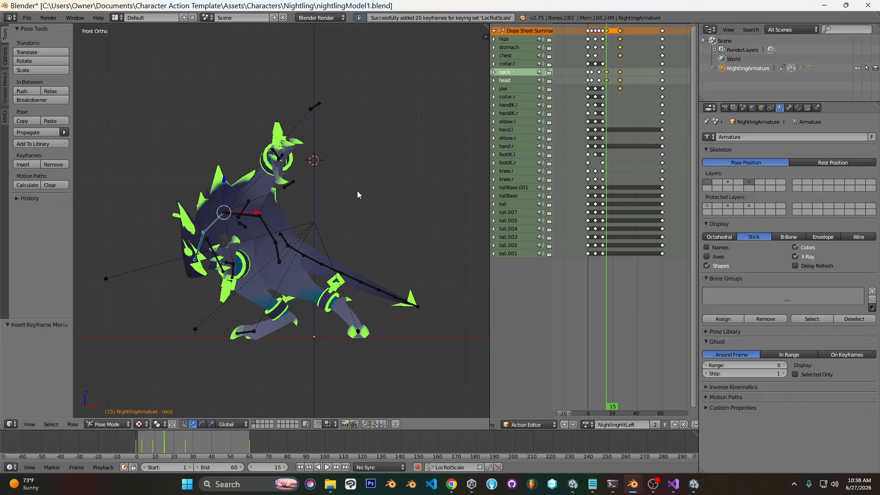
# Compare frame 12, try pasting the copied neck and head pose at frame 15 again, and undo the paste.
pyautogui.moveTo(608, 82); pyautogui.dragTo(603, 82)
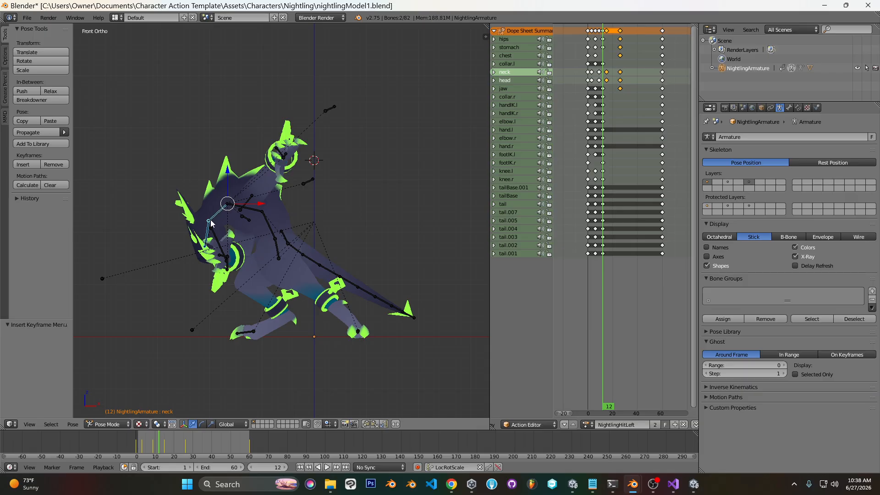
pyautogui.moveTo(606, 85); pyautogui.dragTo(607, 85)
pyautogui.hotkey('ctrl', 'v')
pyautogui.hotkey('ctrl', 'z')
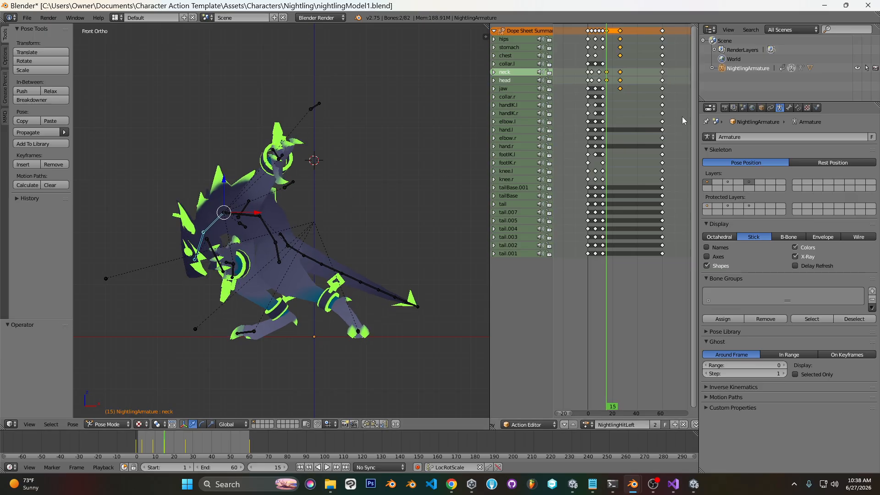
# Scrub and replay the animation from the front to check the neck and head motion around frame 15.
pyautogui.moveTo(598, 81); pyautogui.dragTo(628, 81)
pyautogui.hotkey('alt', 'a')
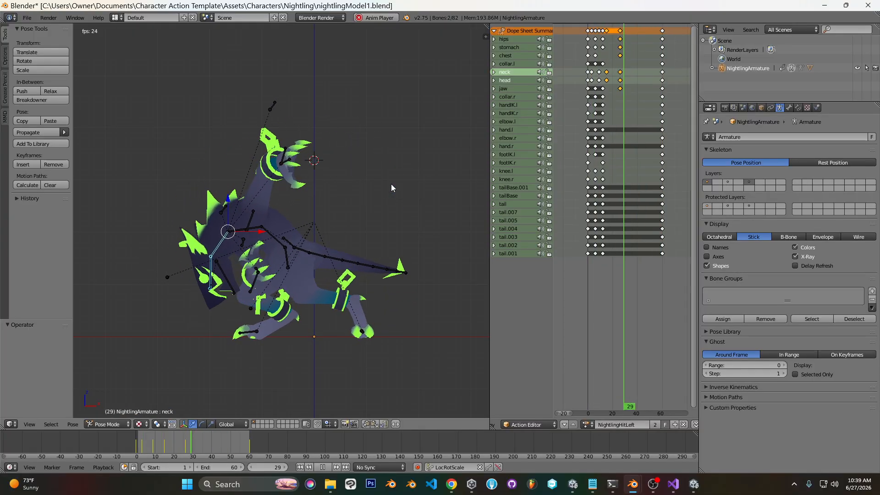
pyautogui.hotkey('alt', 'a')
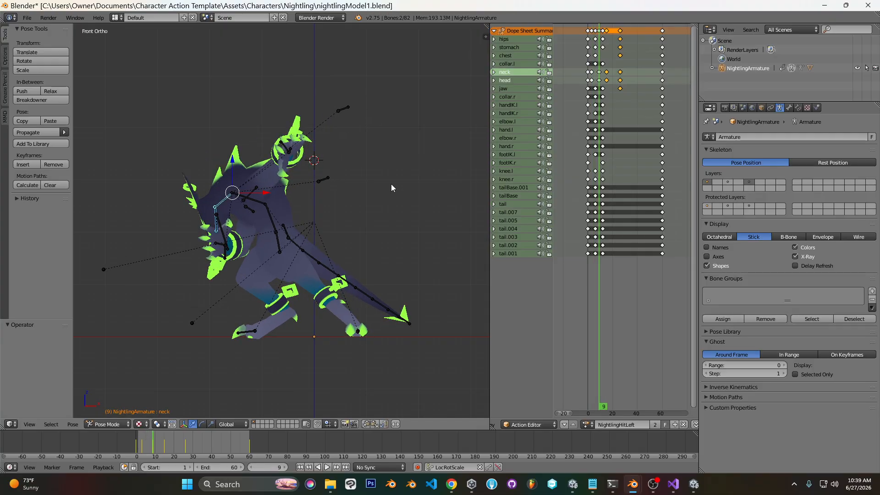
# Select the chest bone and go to frame 6 in the top view.
pyautogui.moveTo(270, 202); pyautogui.dragTo(255, 185, button='middle')
pyautogui.rightClick(241, 170)
pyautogui.press('KP_7')
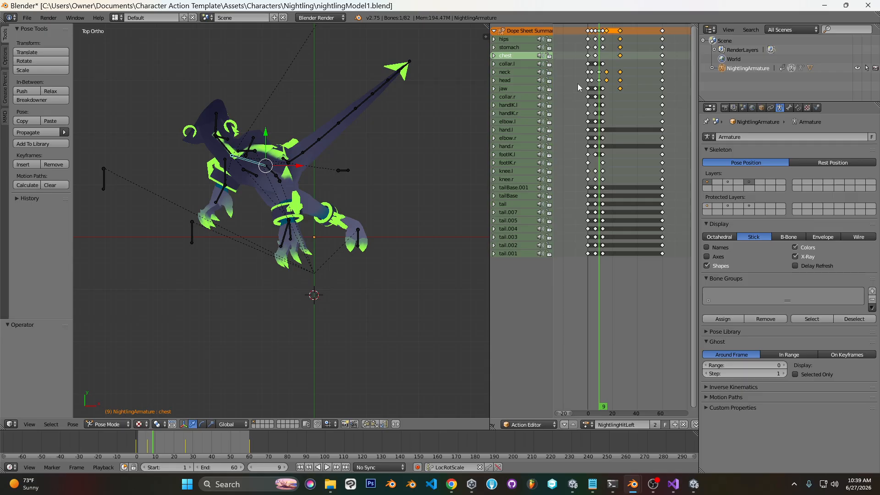
pyautogui.moveTo(590, 69); pyautogui.dragTo(595, 69)
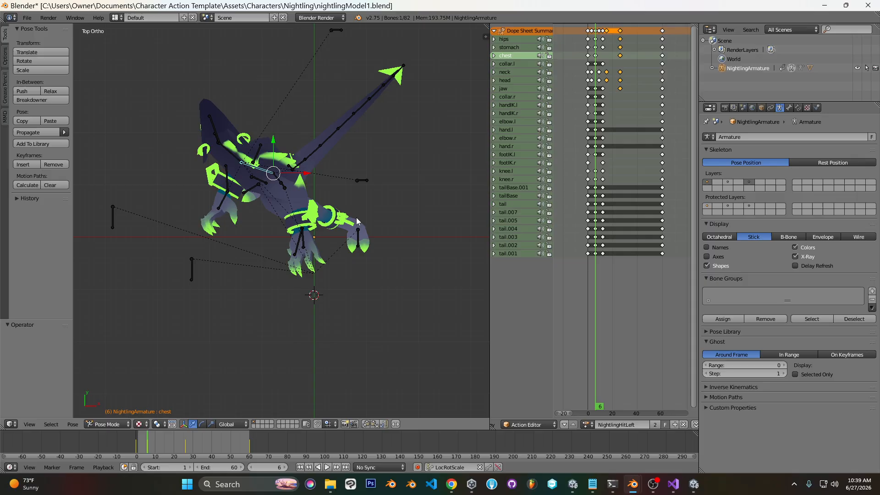
# Rotate the chest bone about 28° in top view at frame 6, keyframe it, and play back the animation from several angles.
pyautogui.press('r')
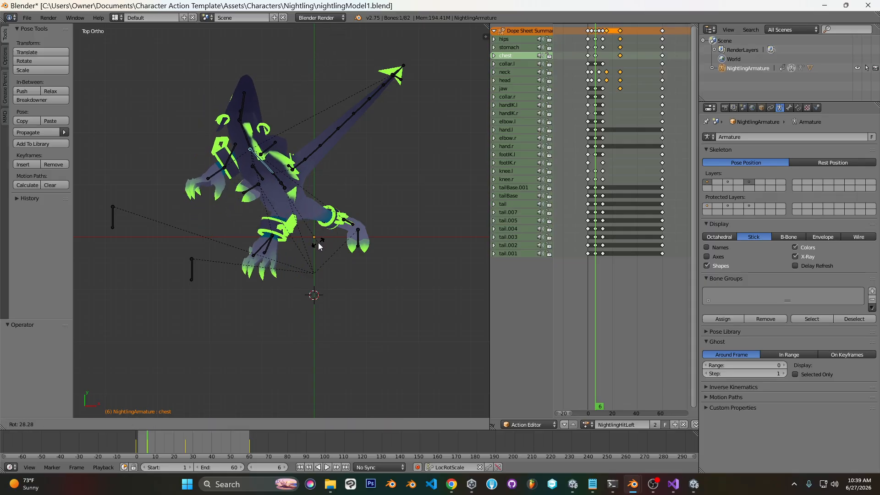
pyautogui.click(318, 243)
pyautogui.press('i')
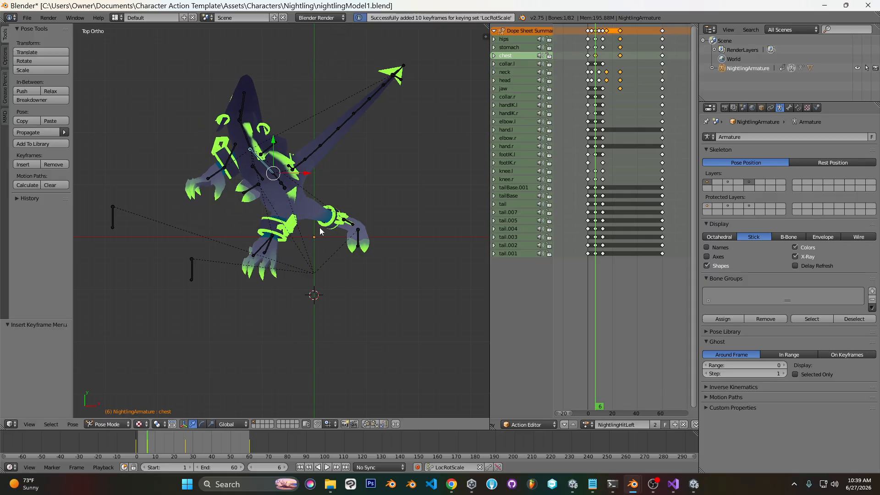
pyautogui.hotkey('alt', 'a')
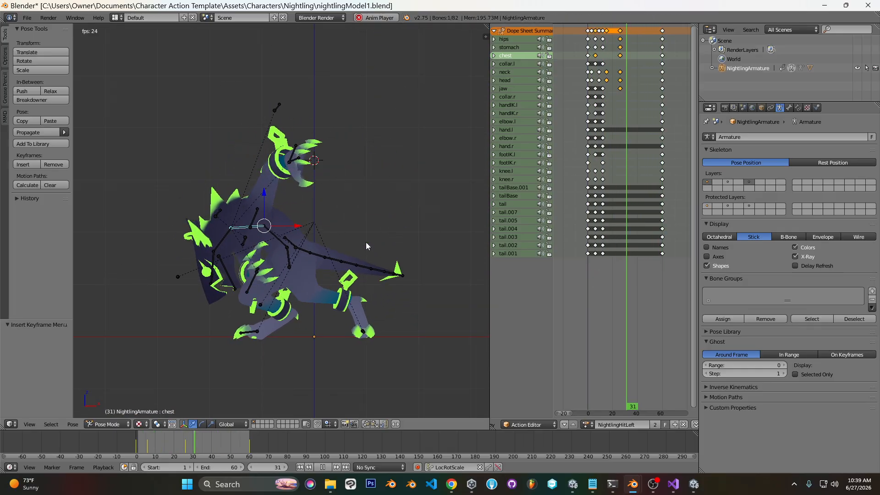
pyautogui.press('KP_3')
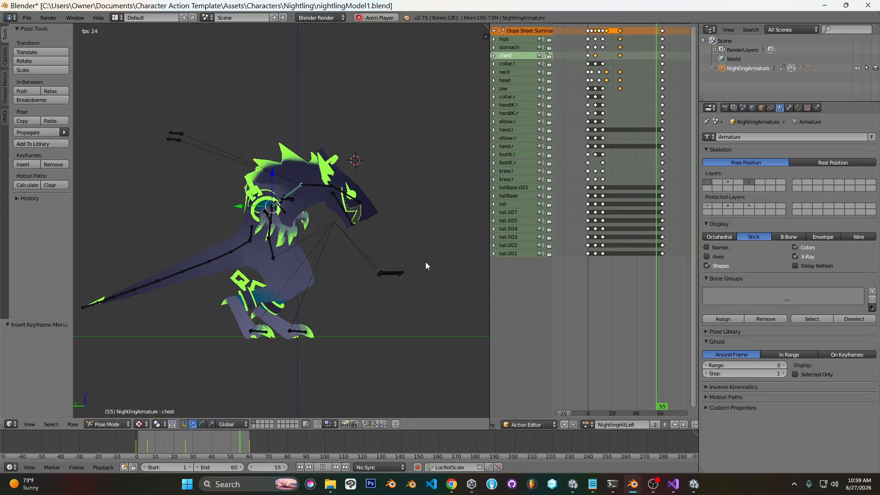
pyautogui.moveTo(425, 260); pyautogui.dragTo(334, 235, button='middle')
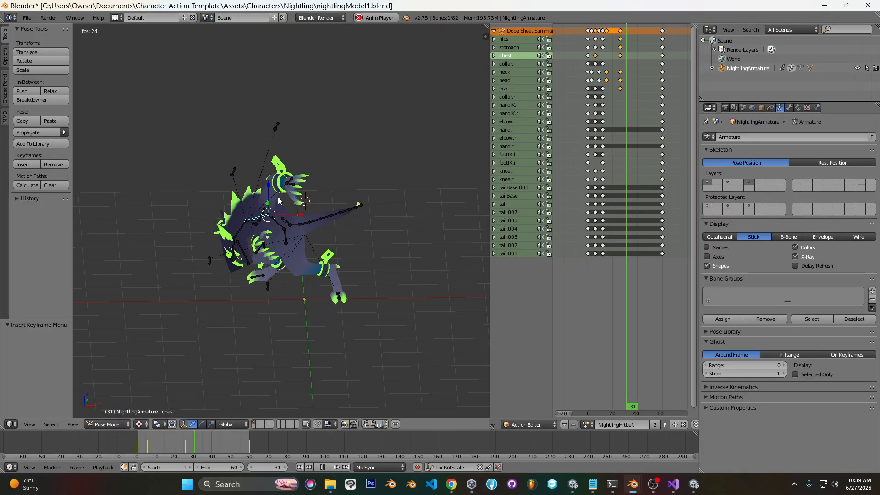
pyautogui.press('KP_7')
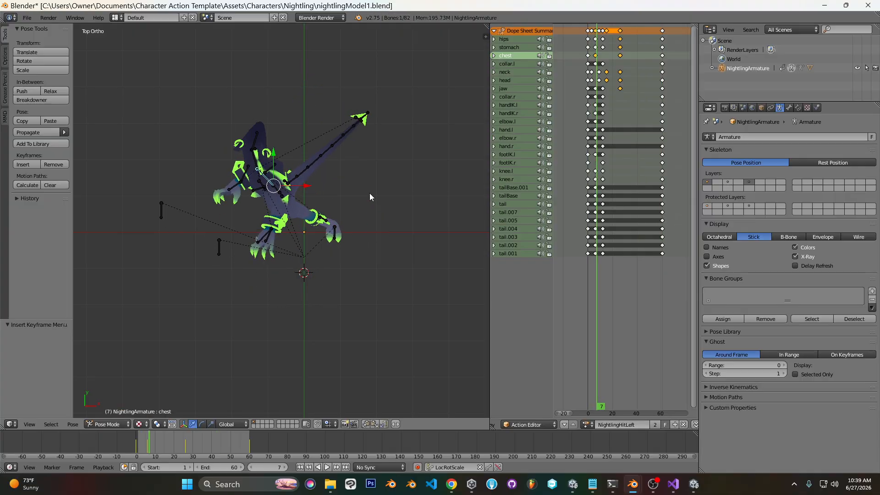
# Try deleting the head bone's keyframe at frame 9 and undo the deletion.
pyautogui.moveTo(599, 87)
pyautogui.mouseDown()
pyautogui.moveTo(606, 86)
pyautogui.moveTo(593, 87)
pyautogui.moveTo(603, 87)
pyautogui.moveTo(589, 78)
pyautogui.moveTo(600, 91)
pyautogui.mouseUp()
pyautogui.click(592, 90)
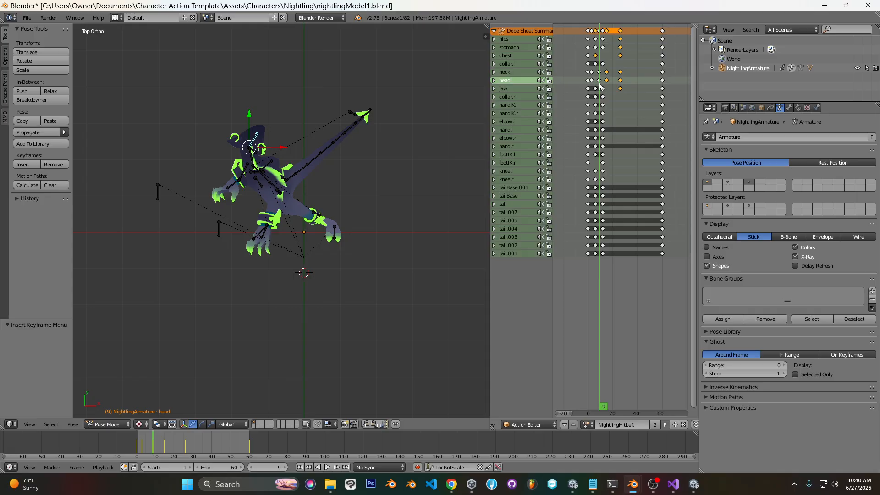
pyautogui.press('x')
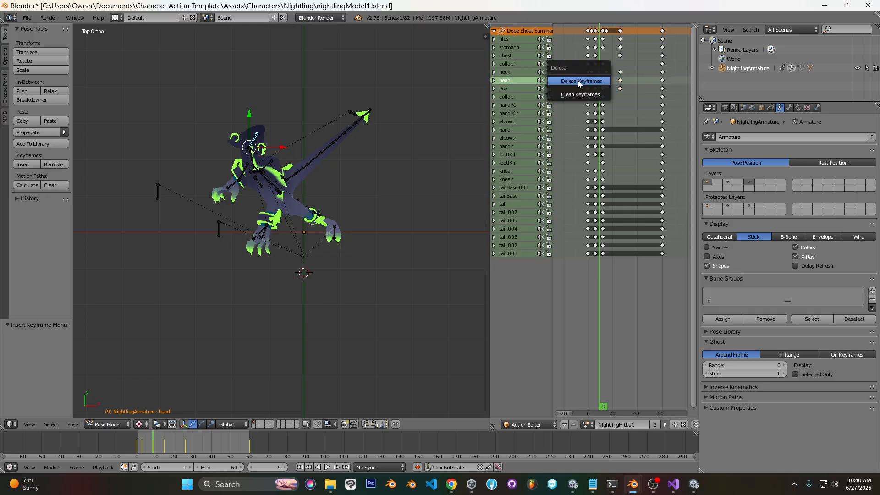
pyautogui.click(577, 80)
pyautogui.moveTo(585, 99); pyautogui.dragTo(603, 100)
pyautogui.hotkey('ctrl', 'z')
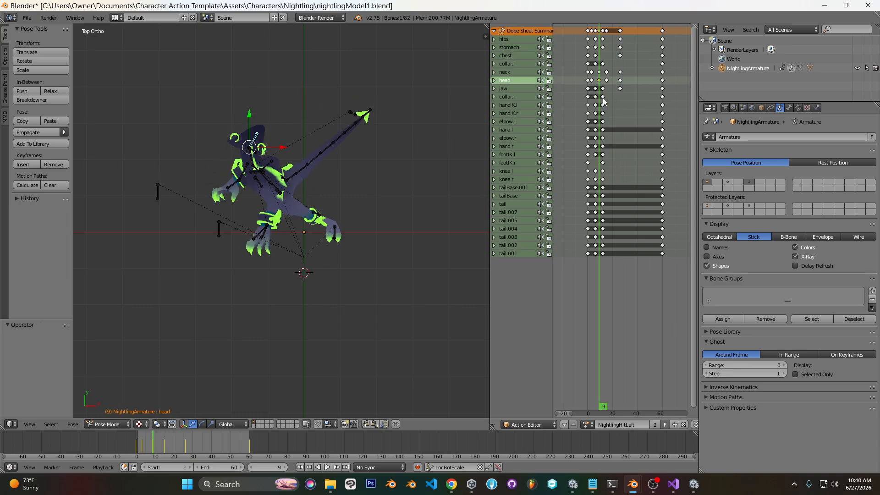
# Rotate the head bone about -19° in top view at frame 9, keyframe it, and review the playback from the front.
pyautogui.press('r')
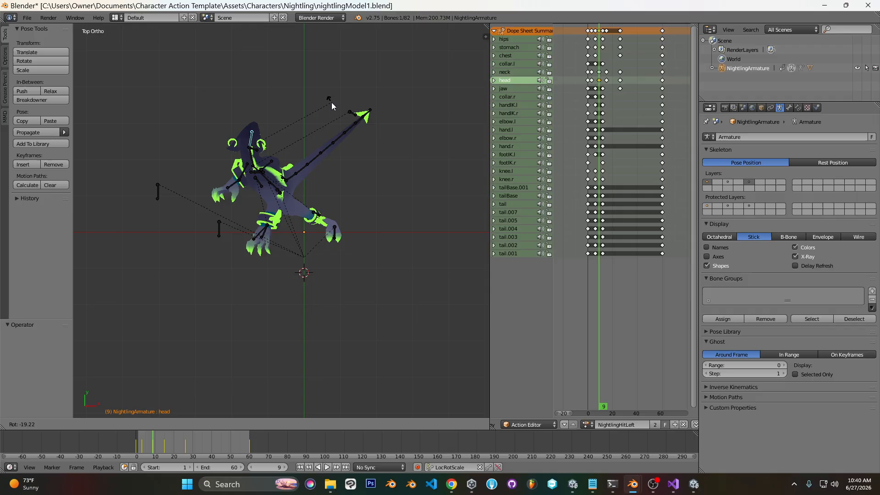
pyautogui.click(331, 103)
pyautogui.press('i')
pyautogui.moveTo(589, 82); pyautogui.dragTo(606, 82)
pyautogui.hotkey('alt', 'a')
pyautogui.press('KP_1')
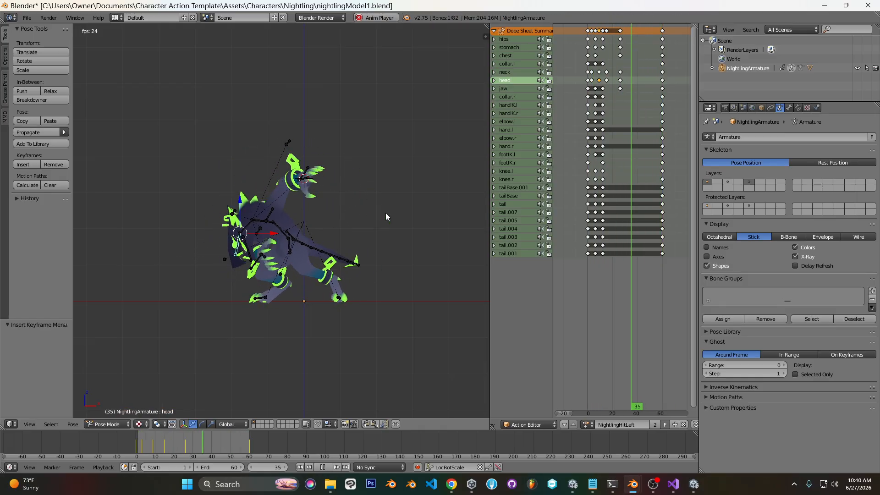
pyautogui.hotkey('alt', 'a')
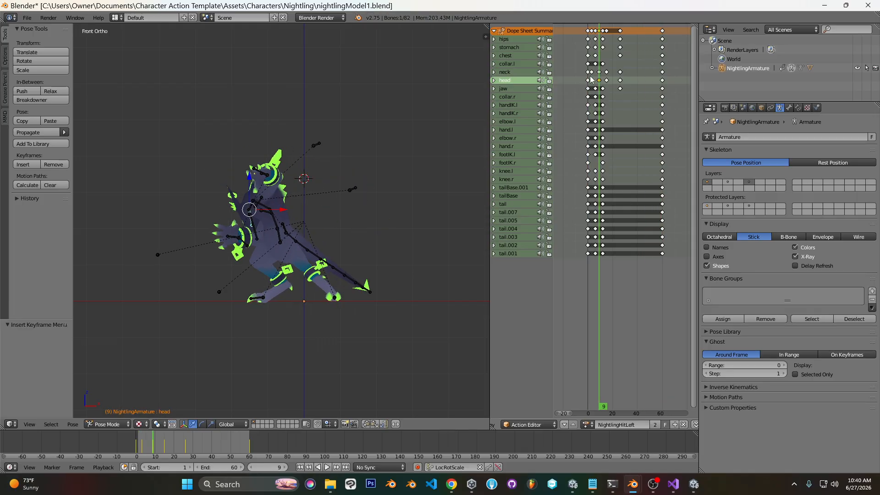
# At frame 26, rotate the stomach bone about 16° in front view and keyframe the pose.
pyautogui.moveTo(605, 80); pyautogui.dragTo(611, 78)
pyautogui.moveTo(614, 77); pyautogui.dragTo(620, 77)
pyautogui.scroll(2, 207, 260)
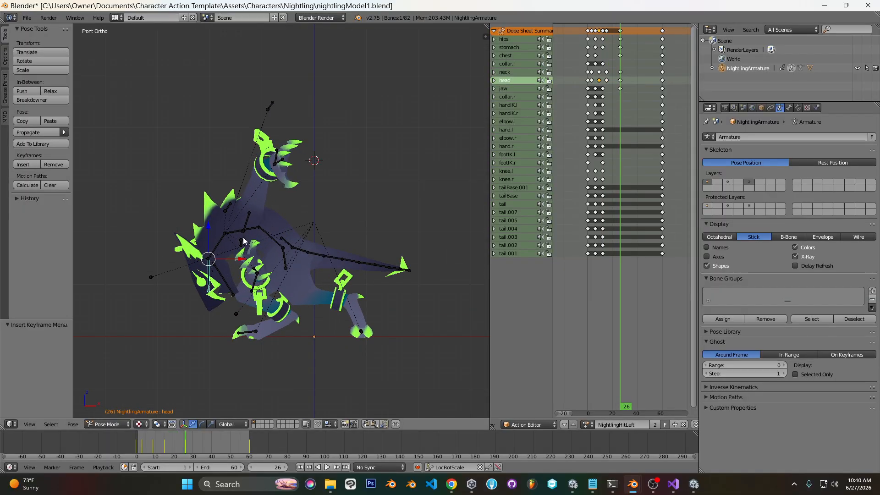
pyautogui.rightClick(270, 237)
pyautogui.press('r')
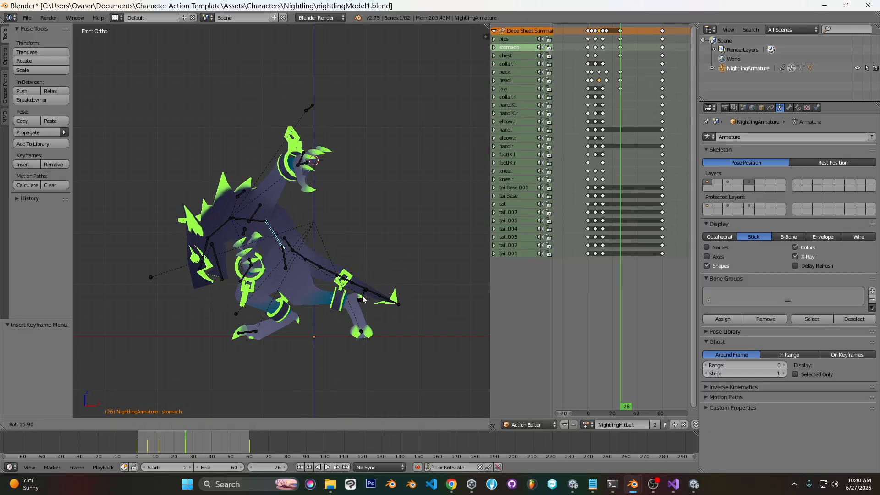
pyautogui.click(363, 300)
pyautogui.press('i')
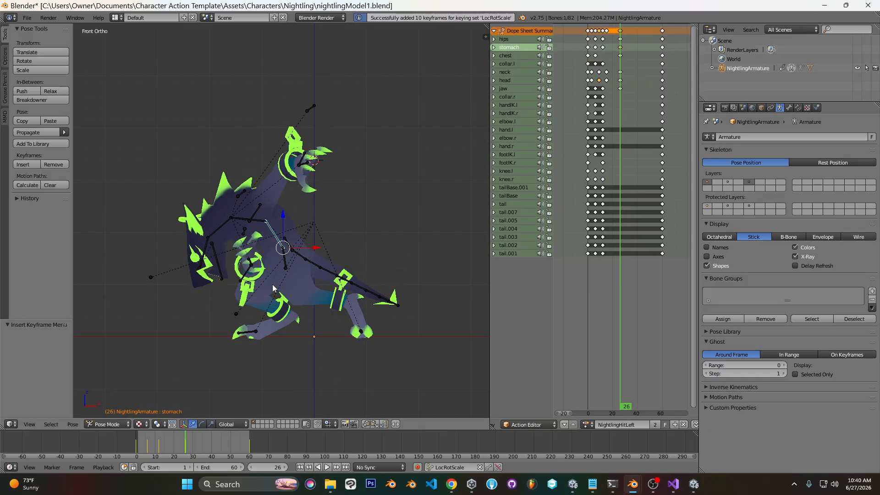
pyautogui.rightClick(287, 263)
pyautogui.press('g')
pyautogui.rightClick(288, 268)
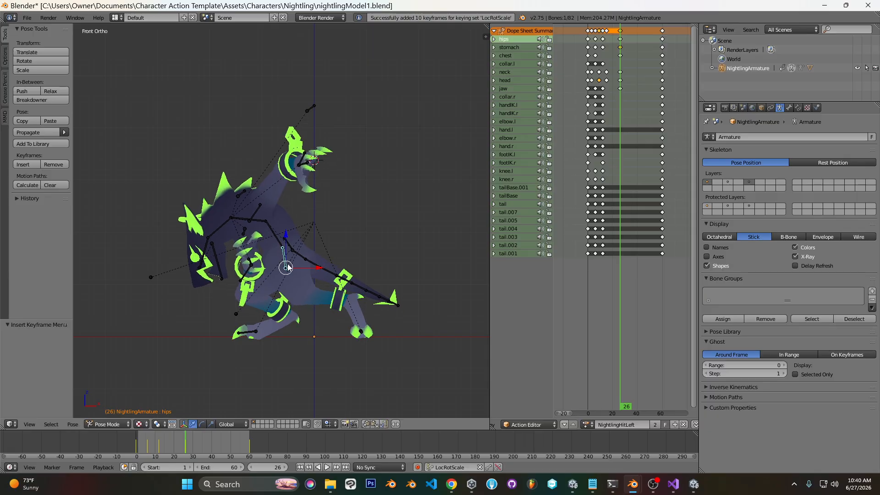
pyautogui.rightClick(275, 239)
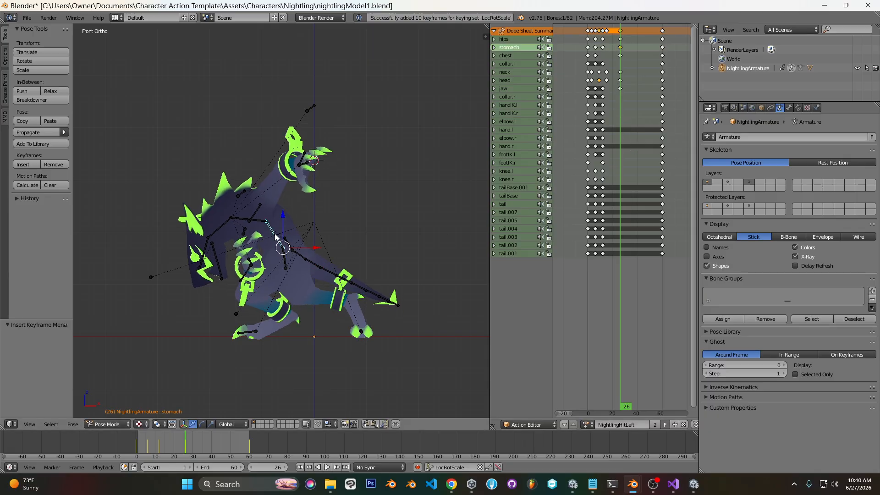
# Play back the hit animation from the front, top and perspective views, and save the blend file over the existing one.
pyautogui.moveTo(641, 89); pyautogui.dragTo(607, 84)
pyautogui.hotkey('alt', 'a')
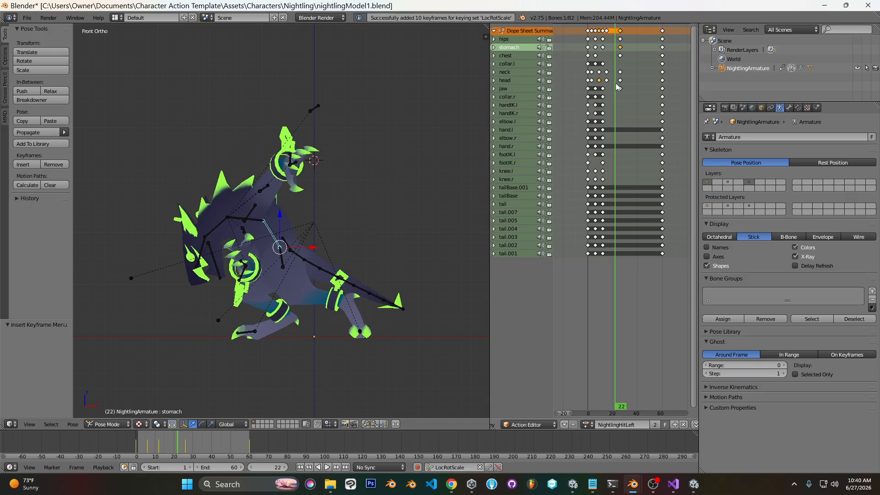
pyautogui.scroll(-4, 333, 204)
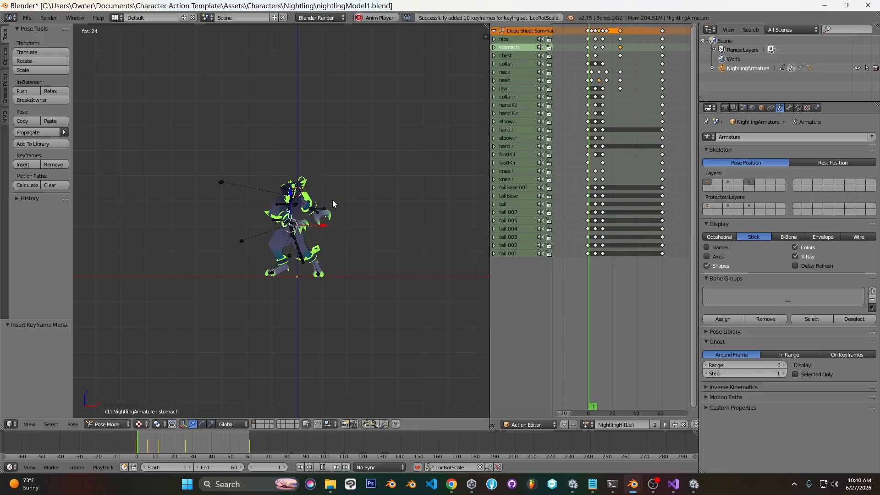
pyautogui.press('KP_7')
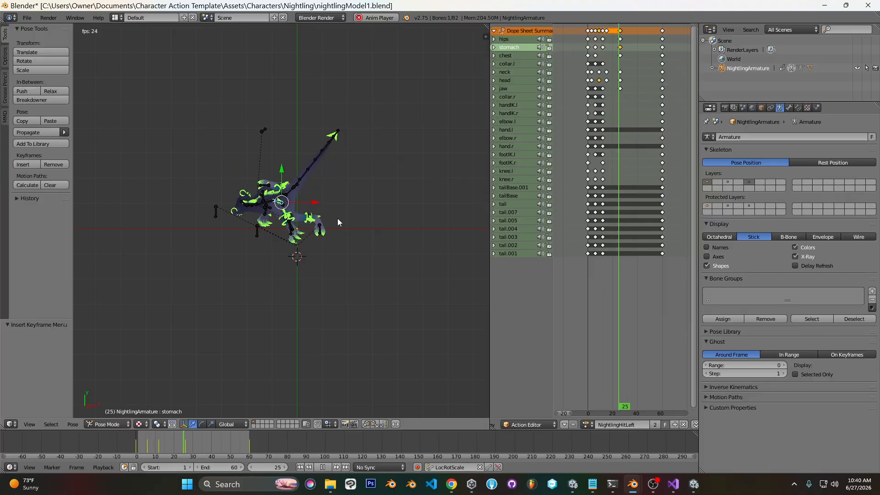
pyautogui.moveTo(336, 252); pyautogui.dragTo(348, 161, button='middle')
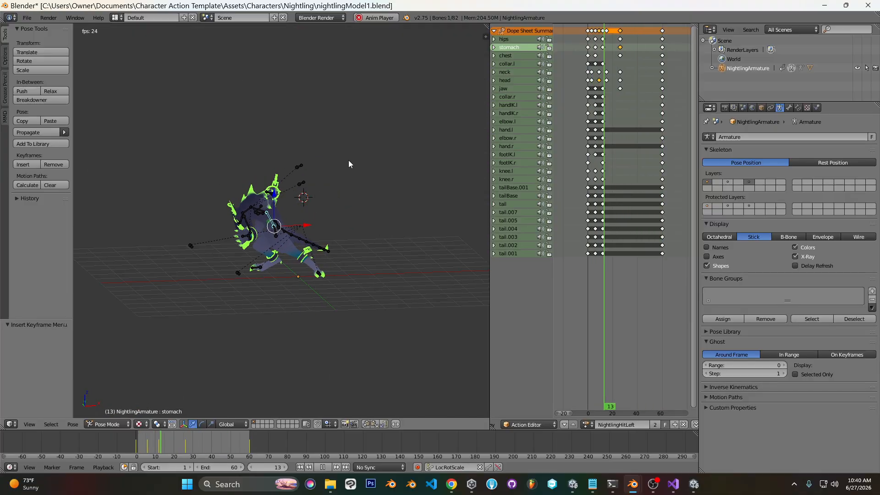
pyautogui.press('KP_1')
pyautogui.hotkey('alt', 'a')
pyautogui.hotkey('ctrl', 's')
pyautogui.click(348, 160)
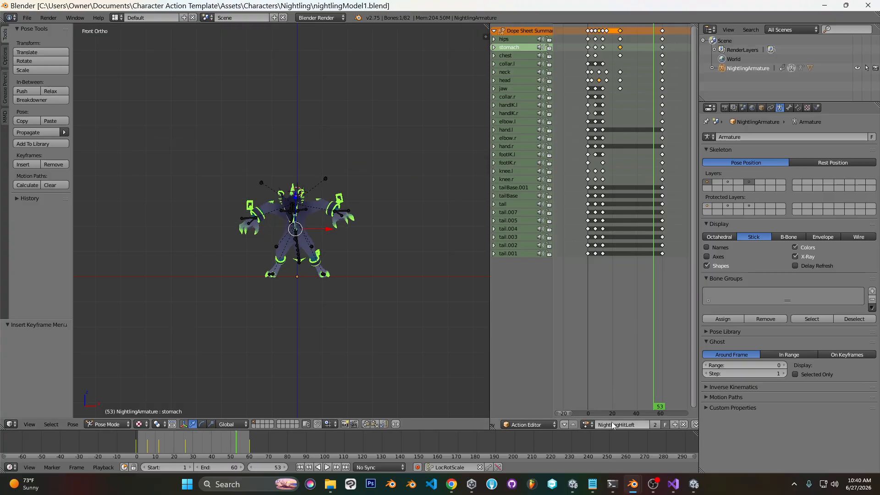
# Switch to Unity and preview the blend tree's NightlingHitLeft motion at 2.00x playback speed.
pyautogui.click(573, 485)
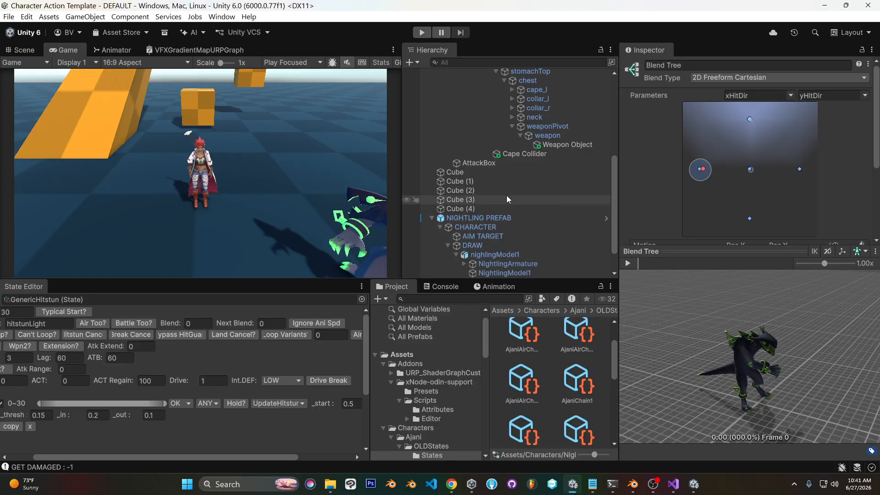
pyautogui.click(701, 172)
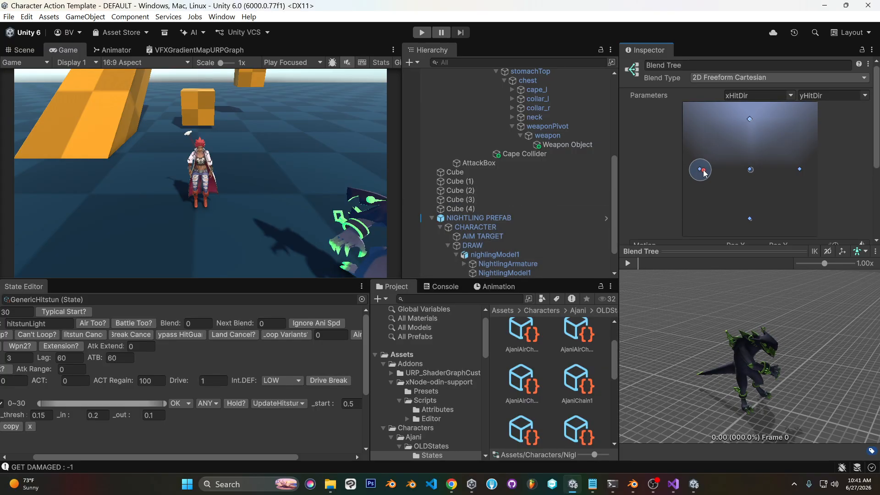
pyautogui.scroll(-3, 830, 138)
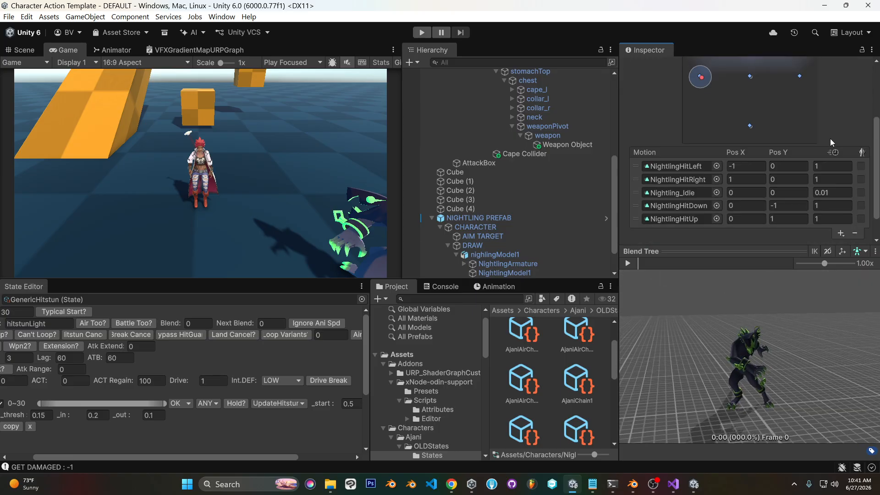
pyautogui.click(632, 264)
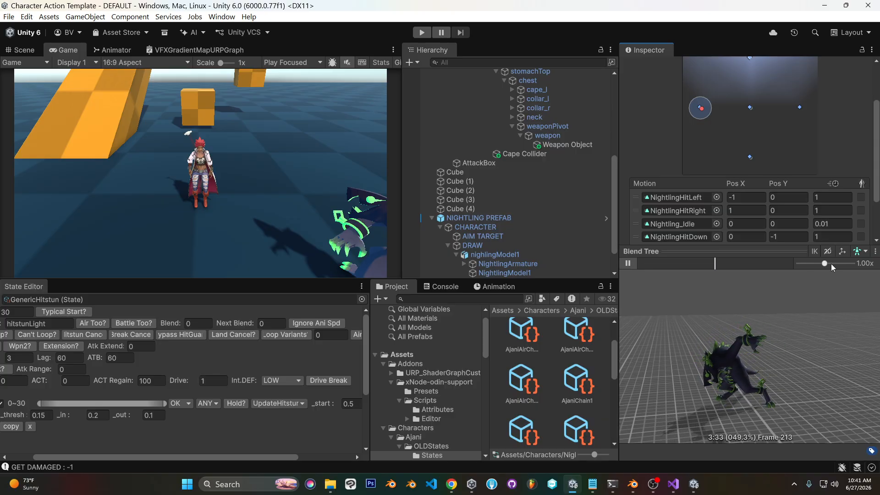
pyautogui.moveTo(827, 263); pyautogui.dragTo(862, 271)
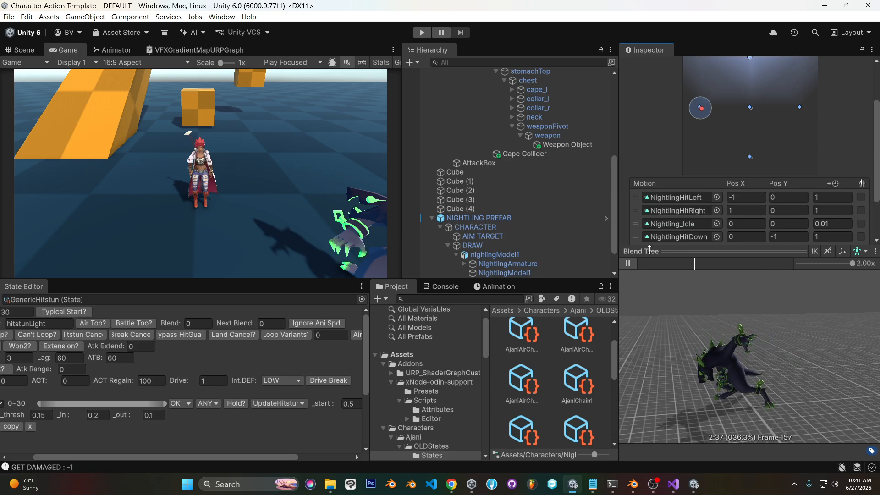
pyautogui.click(629, 263)
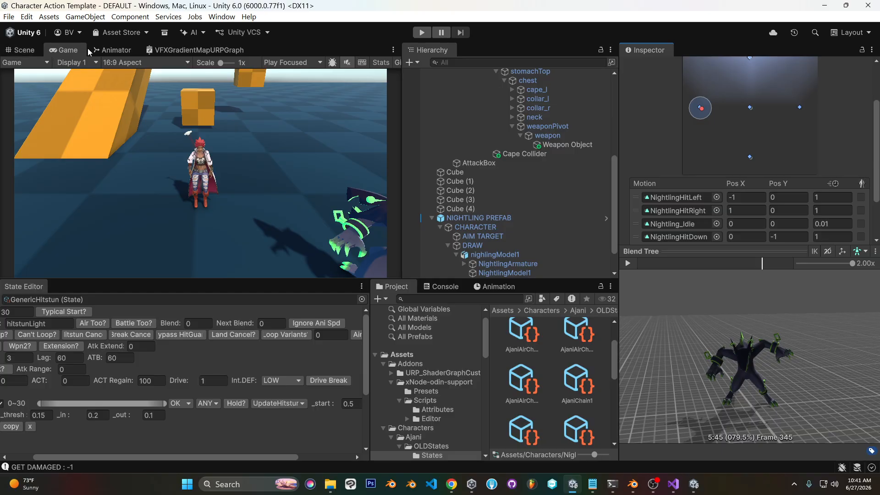
# Switch back to Blender's saved Nightling file and assign the BindPose action to the armature.
pyautogui.moveTo(633, 484)
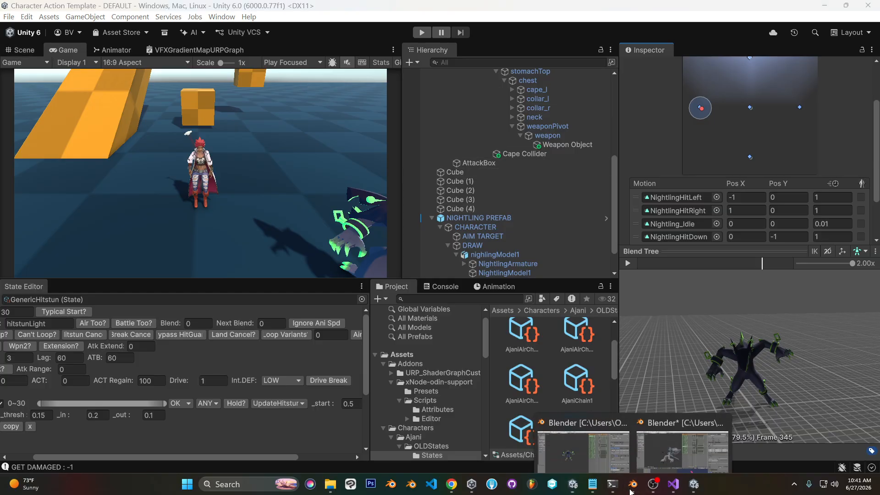
pyautogui.click(606, 453)
pyautogui.click(587, 424)
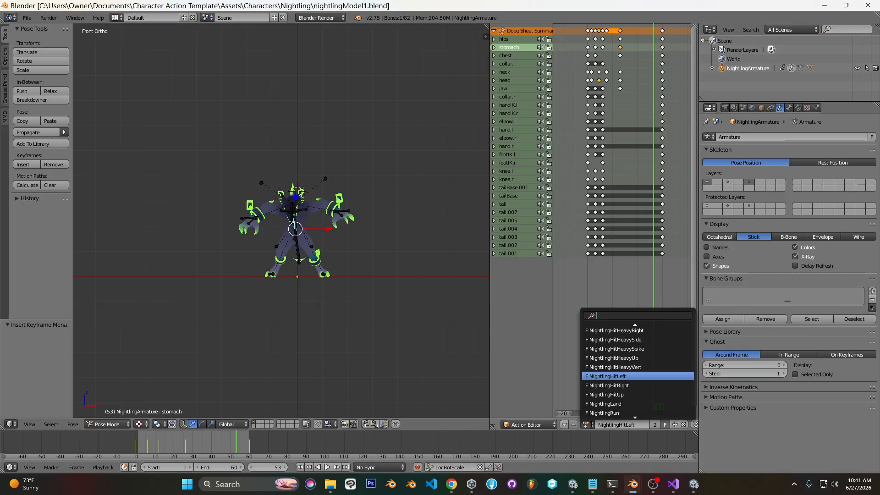
pyautogui.write('bi')
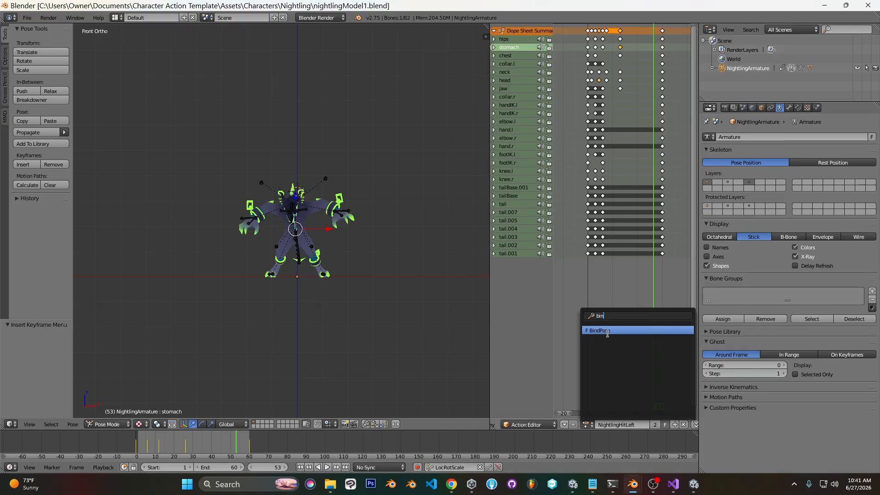
pyautogui.write('n')
pyautogui.click(608, 330)
# Assign the NightlingHitLeft action to the armature again.
pyautogui.click(588, 425)
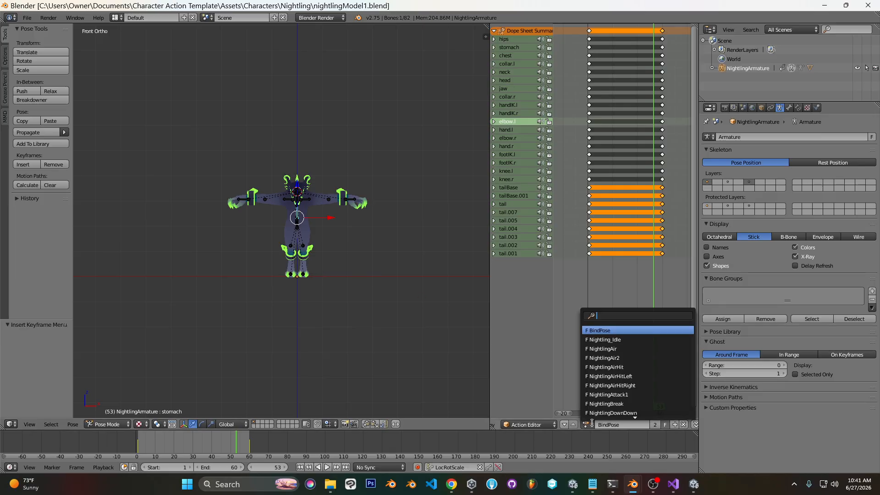
pyautogui.write('hitl')
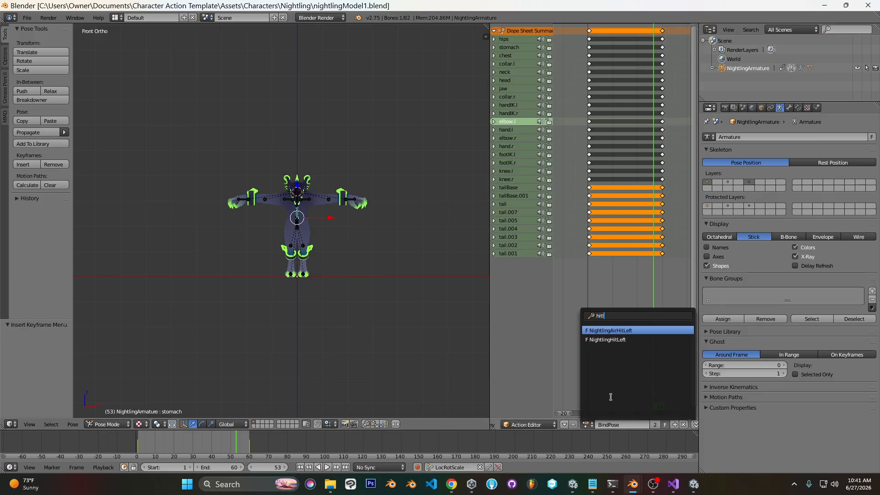
pyautogui.click(610, 339)
# Switch to Unity, let the updated Nightling model import, and start Play mode.
pyautogui.hotkey('alt', 'Tab')
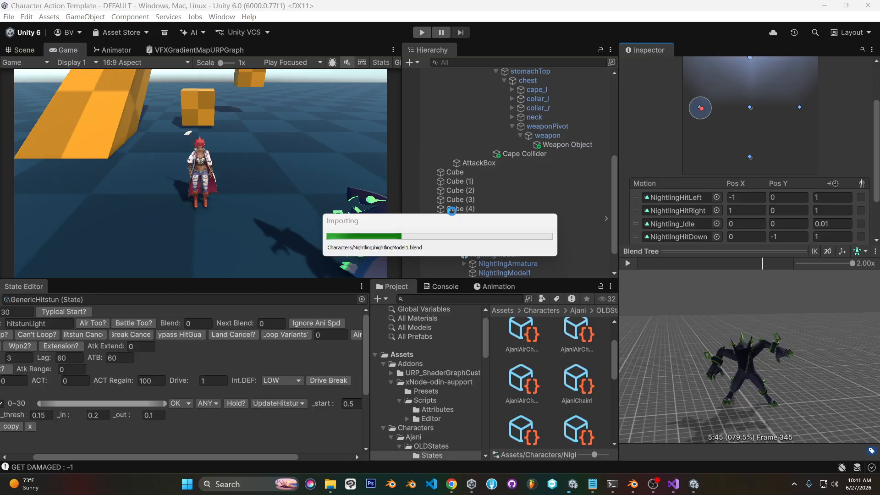
pyautogui.click(421, 32)
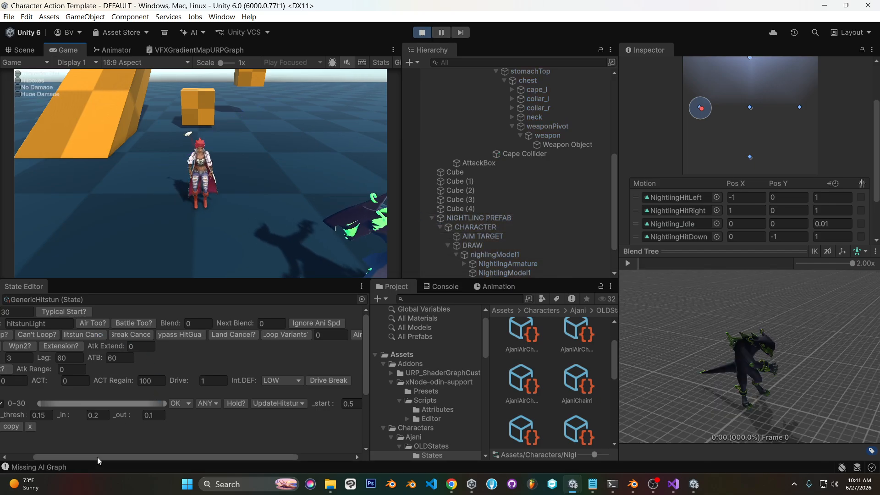
# Set the GenericHitstun state's Length to 60 and try the hit reaction in the running game.
pyautogui.moveTo(97, 457); pyautogui.dragTo(59, 453)
pyautogui.click(50, 312)
pyautogui.write('60')
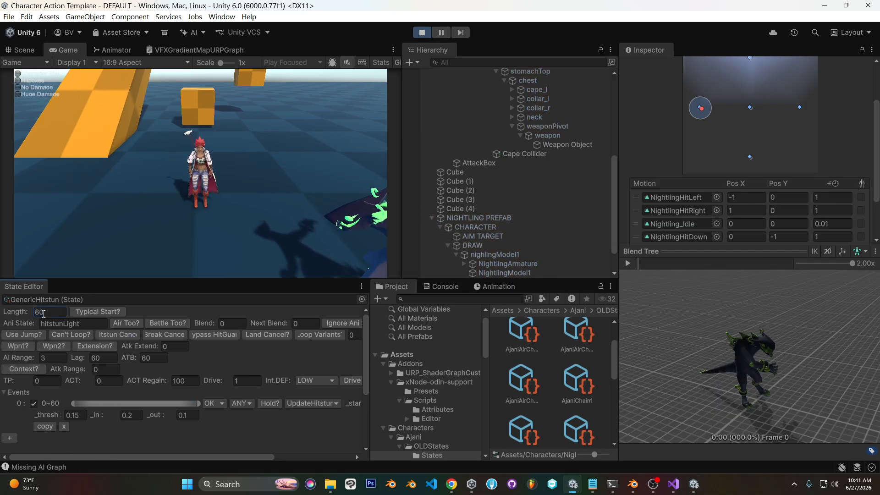
pyautogui.click(182, 249)
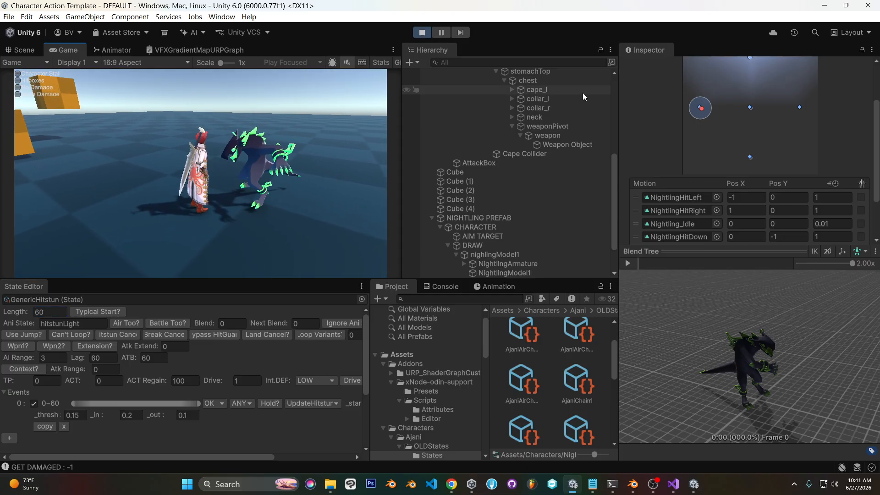
# Disable GenericHitstun's UpdateHitstun event, test hits on the Nightling in the game, and re-enable the event.
pyautogui.click(33, 404)
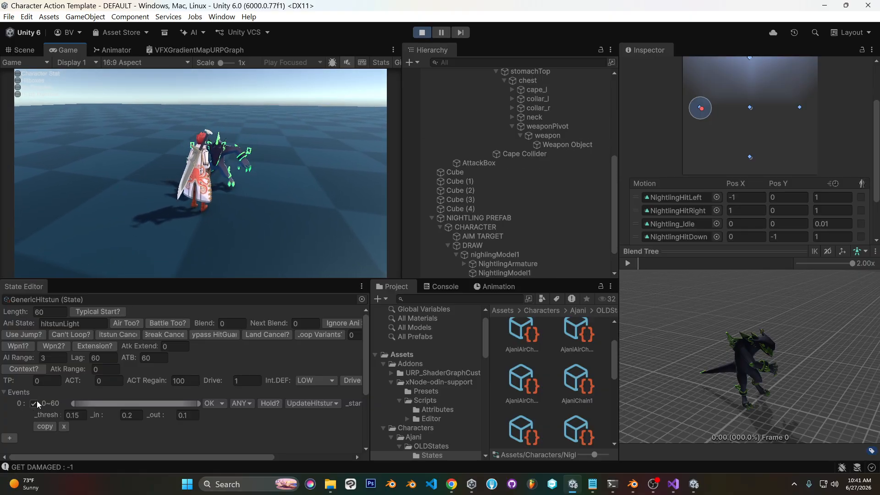
pyautogui.click(270, 149)
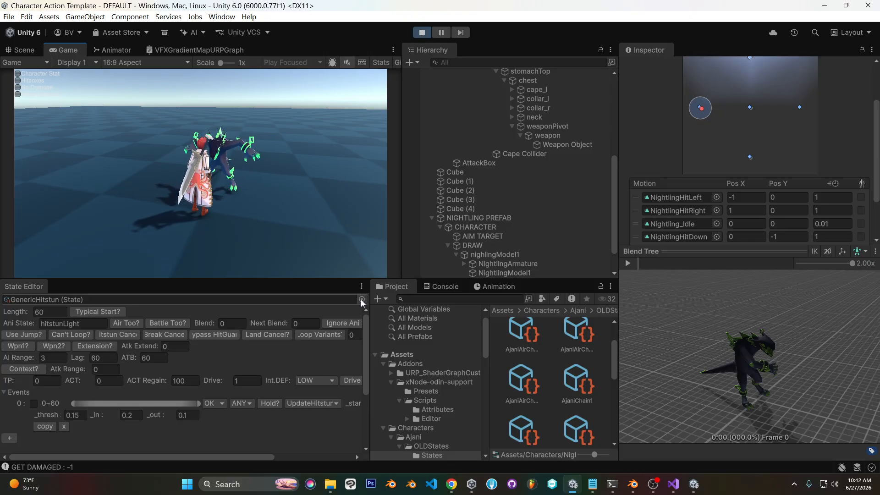
pyautogui.click(33, 403)
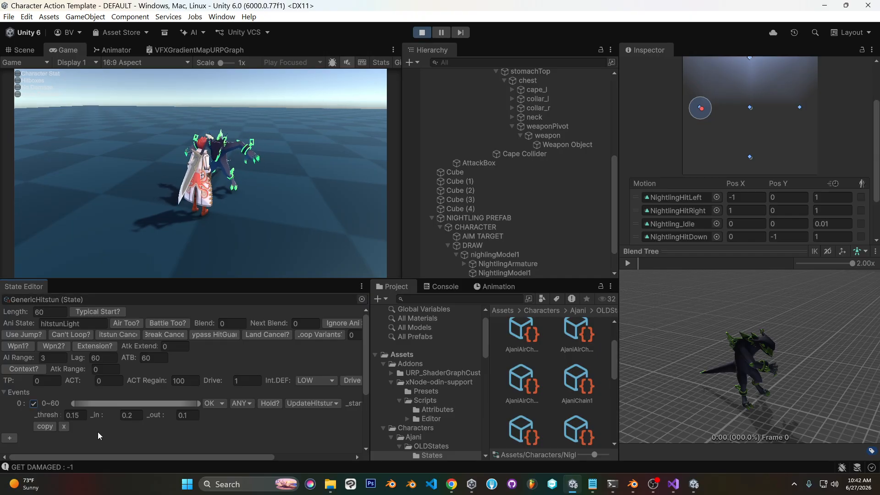
# Set the UpdateHitstun event's _start to 1, _thresh to 0, _in to 1 and _out to 1, and test it in the game.
pyautogui.moveTo(94, 457); pyautogui.dragTo(159, 457)
pyautogui.click(298, 403)
pyautogui.write('1')
pyautogui.moveTo(241, 457); pyautogui.dragTo(73, 431)
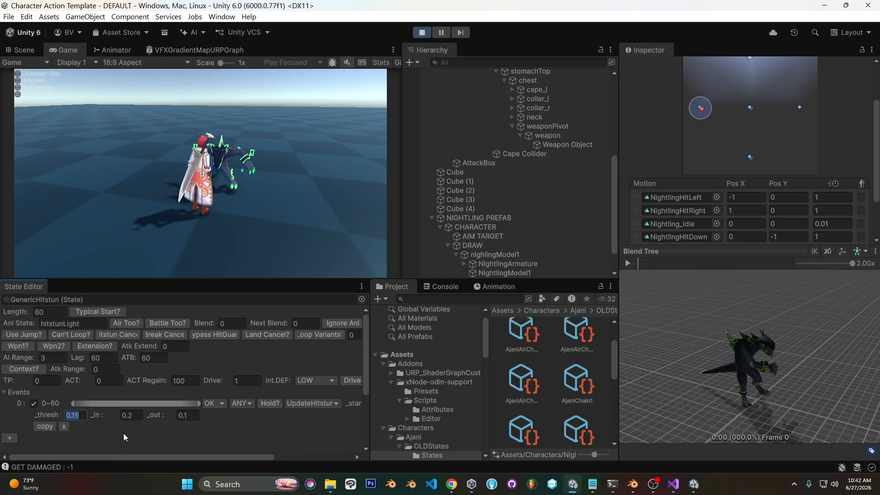
pyautogui.write('0')
pyautogui.press('Tab')
pyautogui.write('1')
pyautogui.press('Tab')
pyautogui.write('1')
pyautogui.click(304, 204)
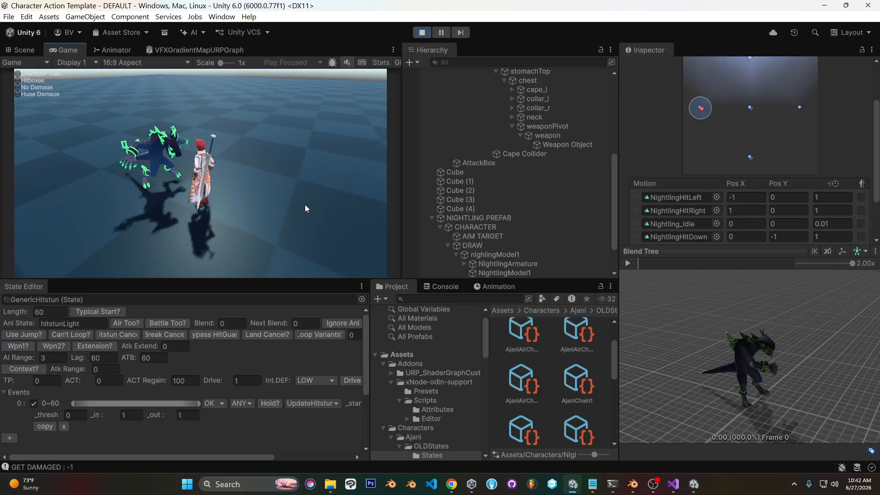
# Inspect the hitstunLight state's settings in the Nightling animator's Base Layer, and return to the game view.
pyautogui.click(121, 50)
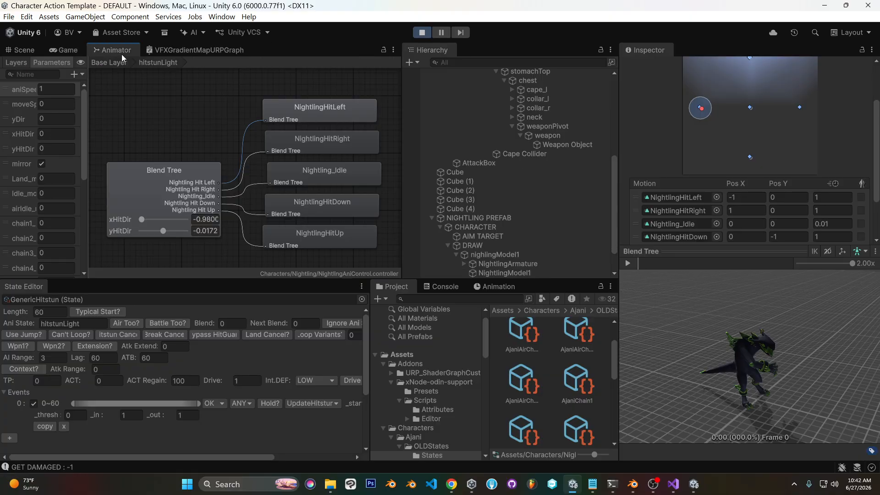
pyautogui.click(109, 63)
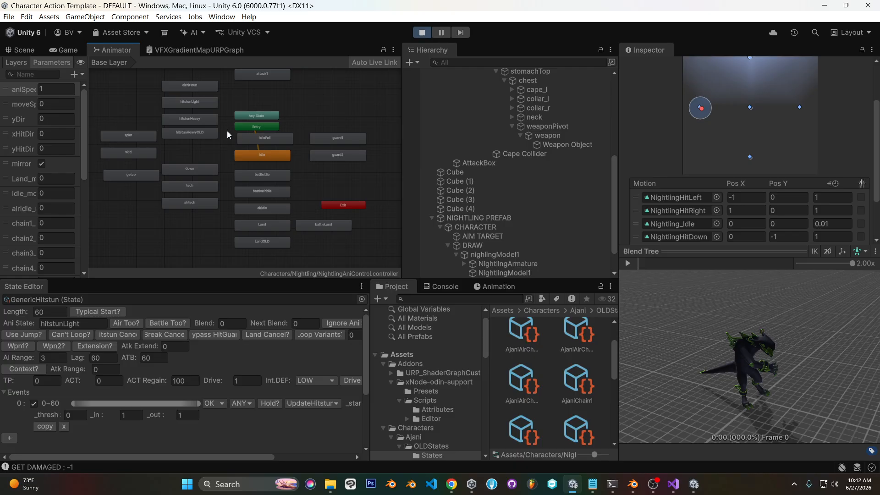
pyautogui.scroll(2, 221, 129)
pyautogui.click(209, 100)
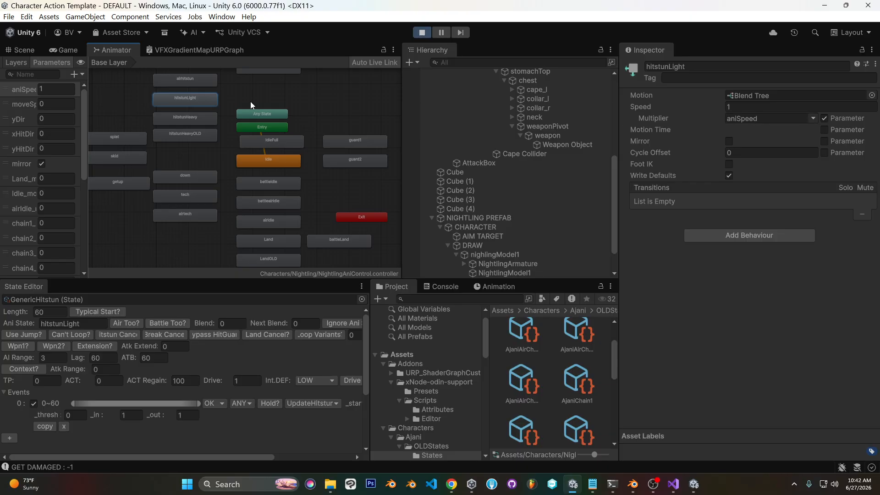
pyautogui.click(64, 51)
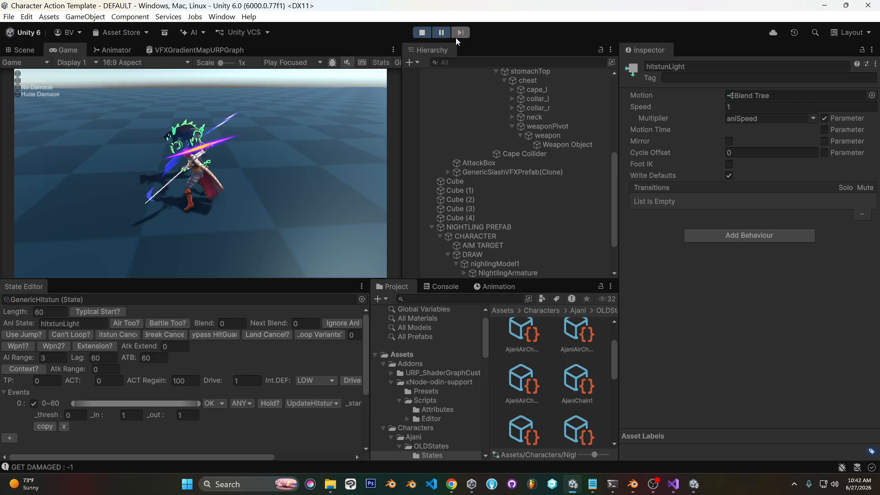
# Load the AjaniChain1 state in the State Editor, check its attack's Hit Dir values, and resume the paused game.
pyautogui.click(362, 299)
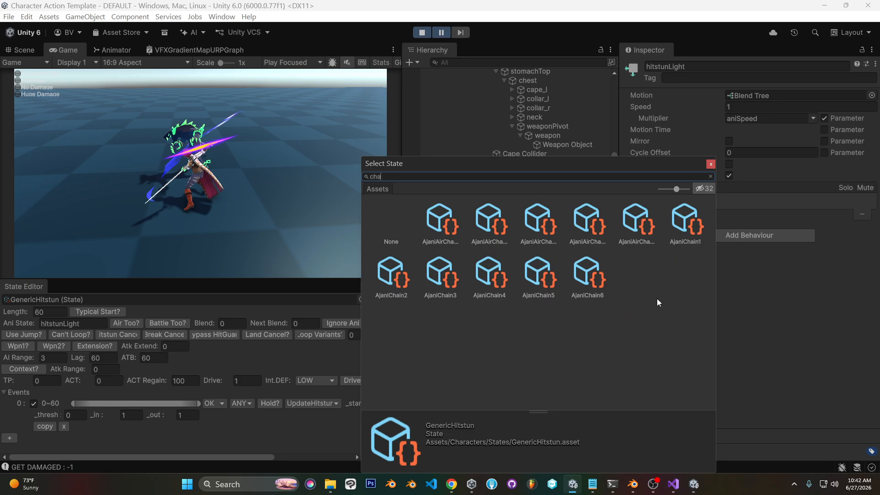
pyautogui.doubleClick(683, 225)
pyautogui.scroll(-5, 137, 419)
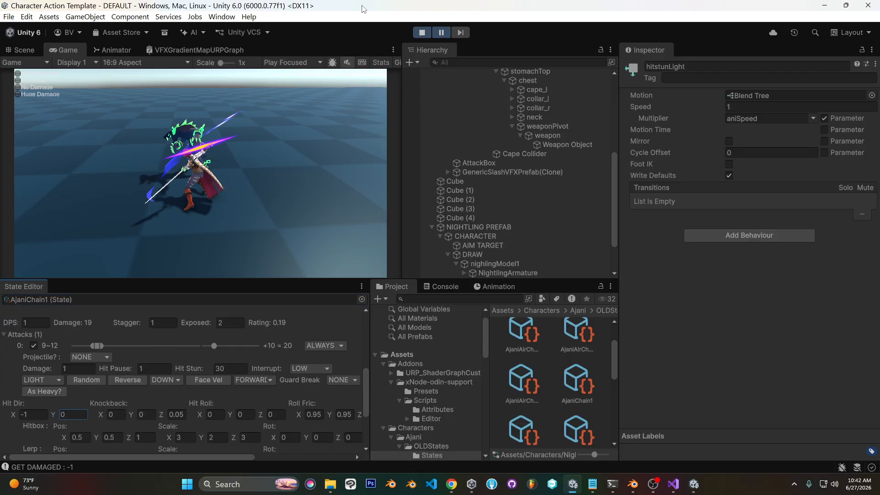
pyautogui.click(435, 33)
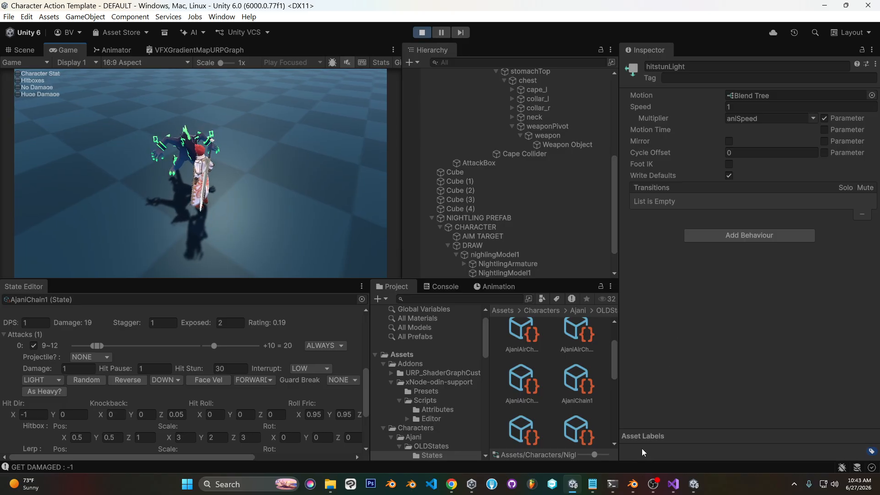
pyautogui.click(654, 485)
pyautogui.click(680, 348)
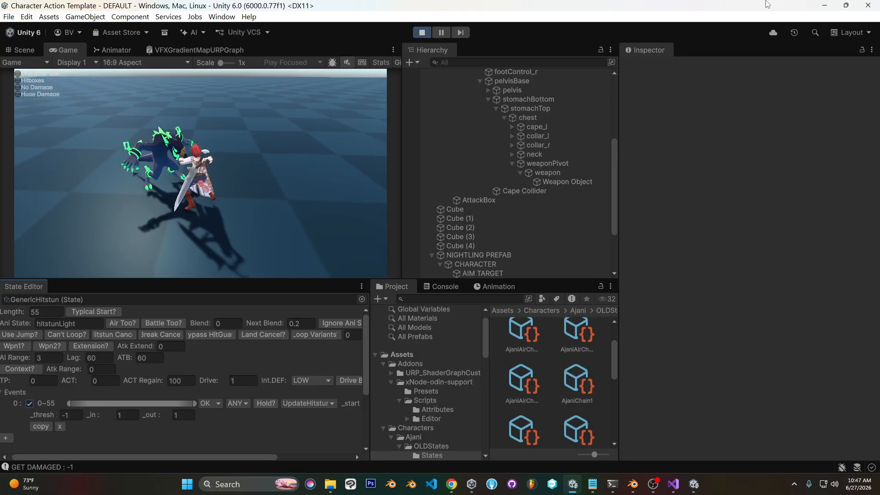
# Disable the UpdateHitstun event in the GenericHitstun state.
pyautogui.click(30, 403)
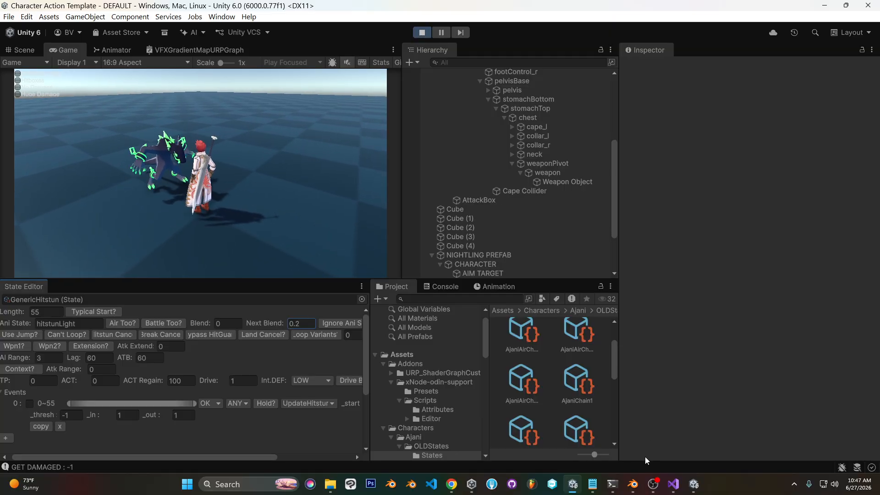
# Switch to the Nightling file in Blender and examine the NightlingHitLeft end pose at frame 60.
pyautogui.moveTo(633, 485)
pyautogui.click(614, 436)
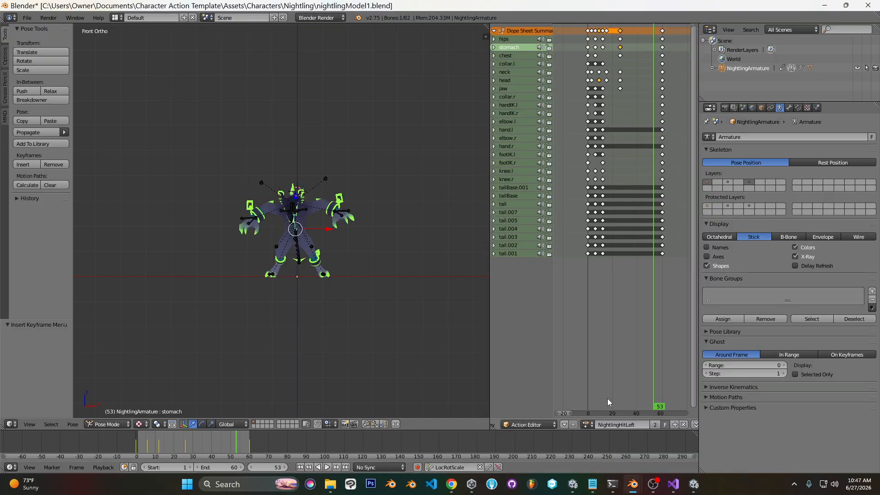
pyautogui.moveTo(670, 181); pyautogui.dragTo(663, 181)
pyautogui.moveTo(279, 216); pyautogui.dragTo(261, 237, button='middle')
pyautogui.press('KP_1')
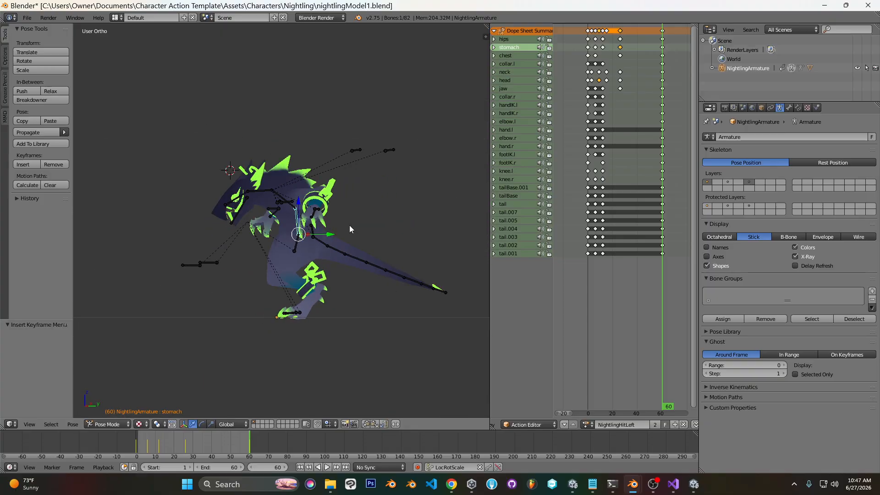
# Assign the Nightling_Idle action to the armature and scrub from frame 1 to 18 to compare its poses.
pyautogui.click(588, 425)
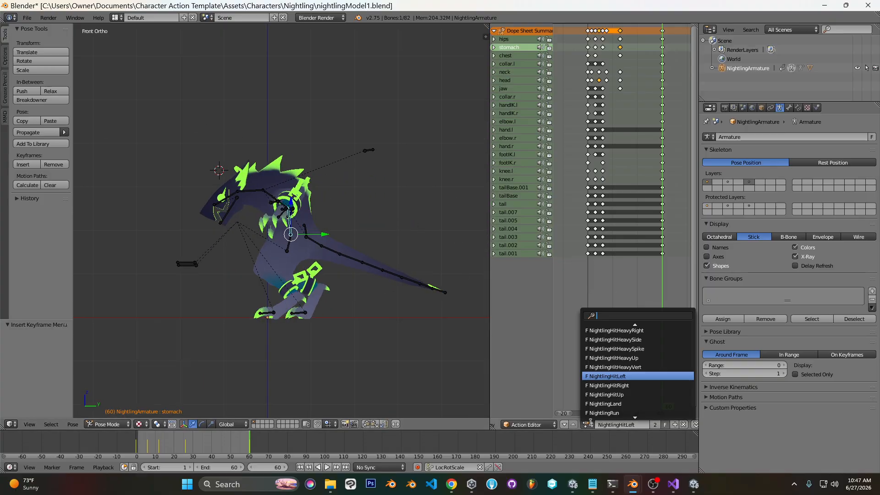
pyautogui.write('id')
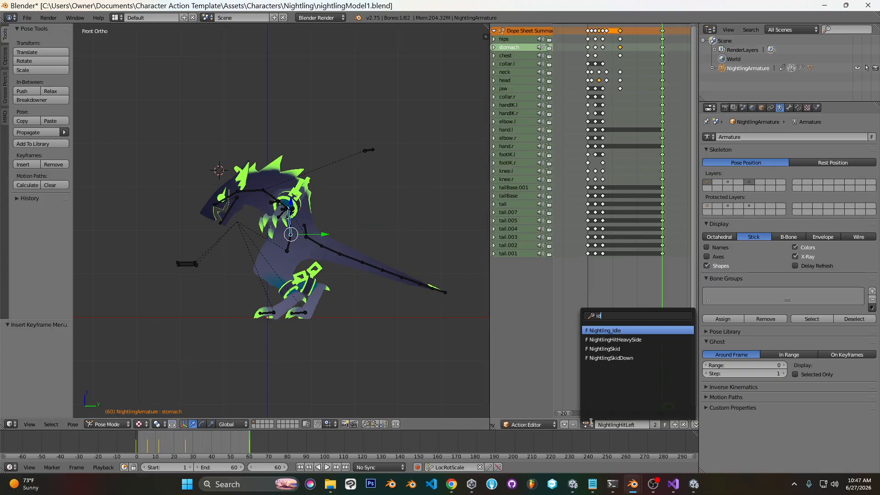
pyautogui.click(610, 331)
pyautogui.click(590, 133)
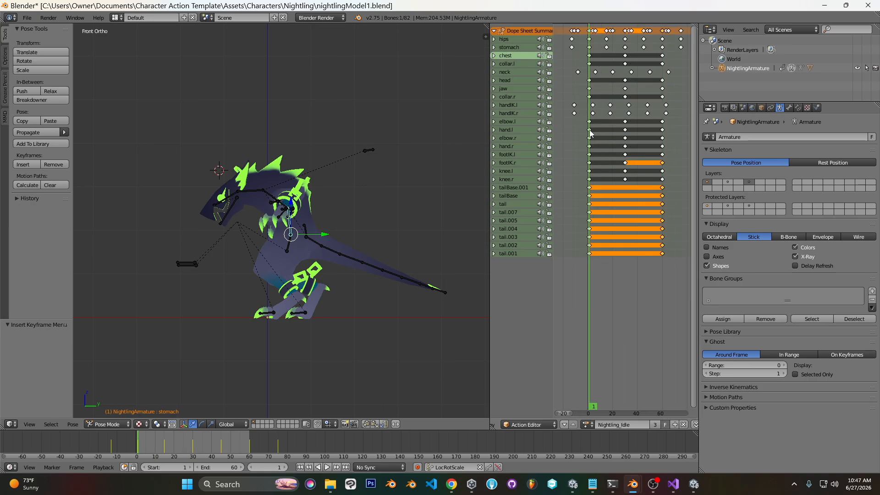
pyautogui.moveTo(590, 133); pyautogui.dragTo(611, 136)
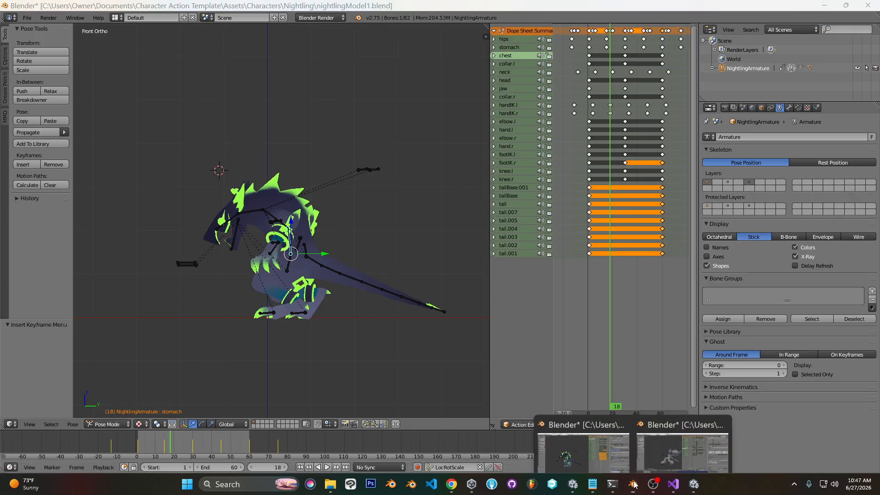
# Switch to Unity, pause the game, and step frame by frame through the attack hitting the Nightling.
pyautogui.click(574, 484)
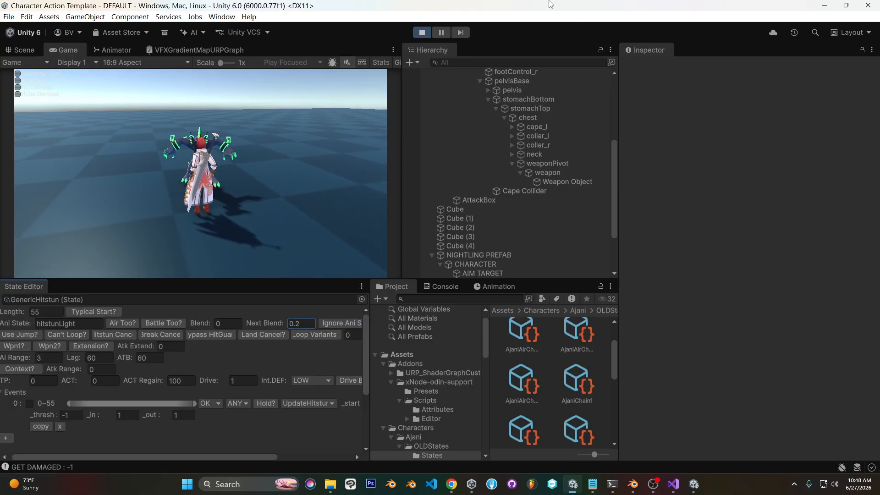
pyautogui.click(443, 33)
pyautogui.click(458, 36)
pyautogui.click(458, 35)
pyautogui.click(459, 35)
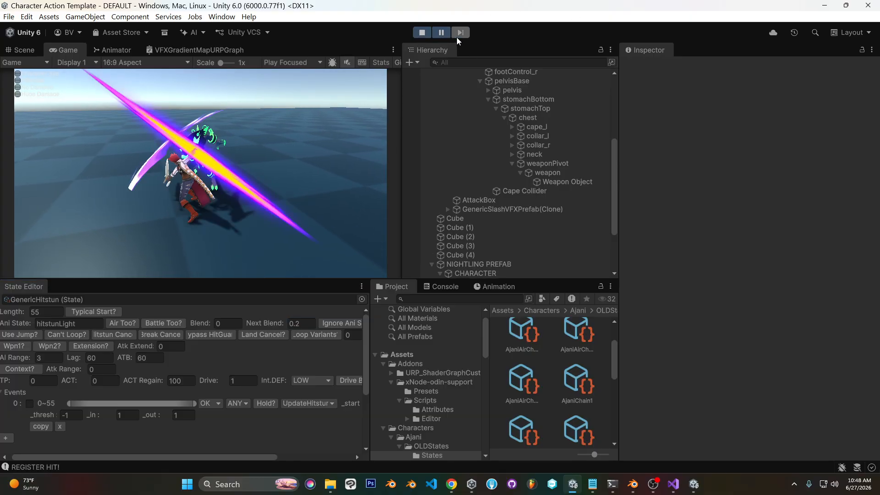
pyautogui.click(461, 33)
pyautogui.click(461, 33)
pyautogui.click(461, 32)
pyautogui.click(461, 32)
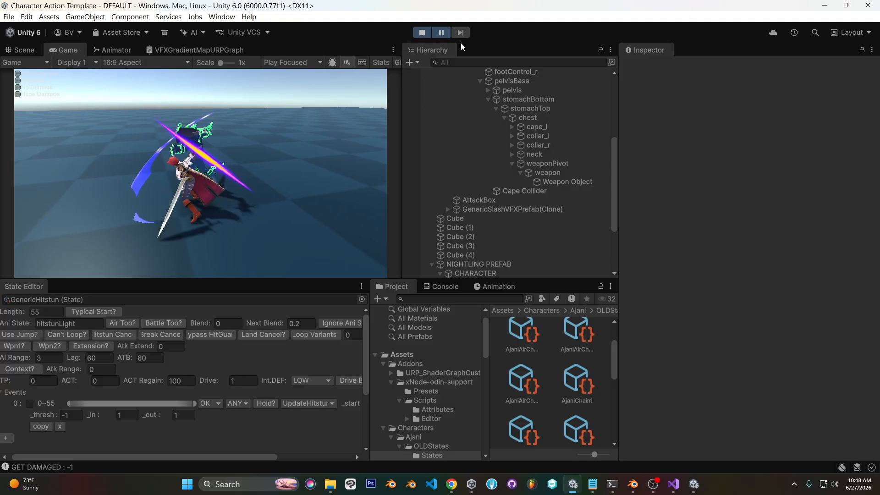
# Switch back to Blender's Nightling file and assign the NightlingHitLeft action to the armature.
pyautogui.moveTo(633, 484)
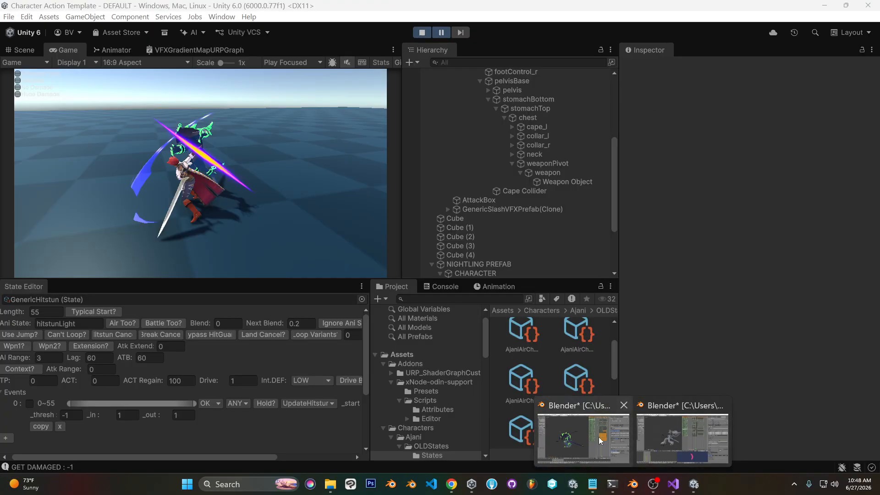
pyautogui.click(600, 441)
pyautogui.click(589, 424)
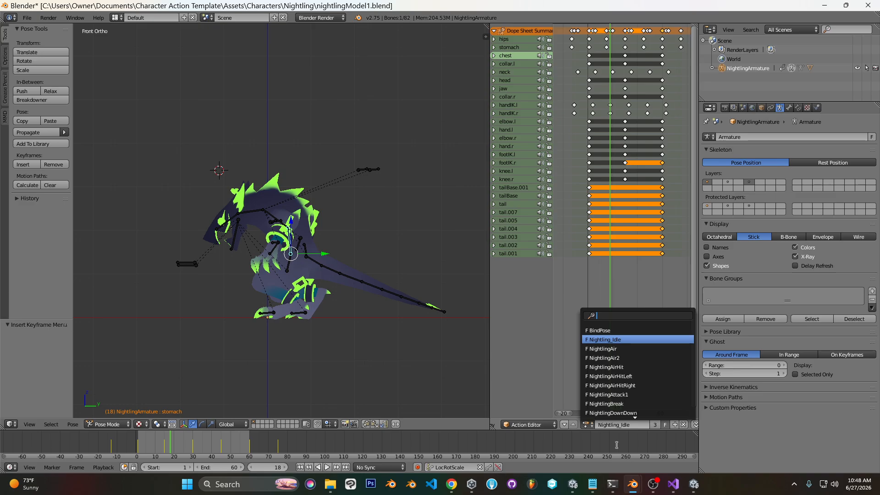
pyautogui.scroll(-18, 610, 400)
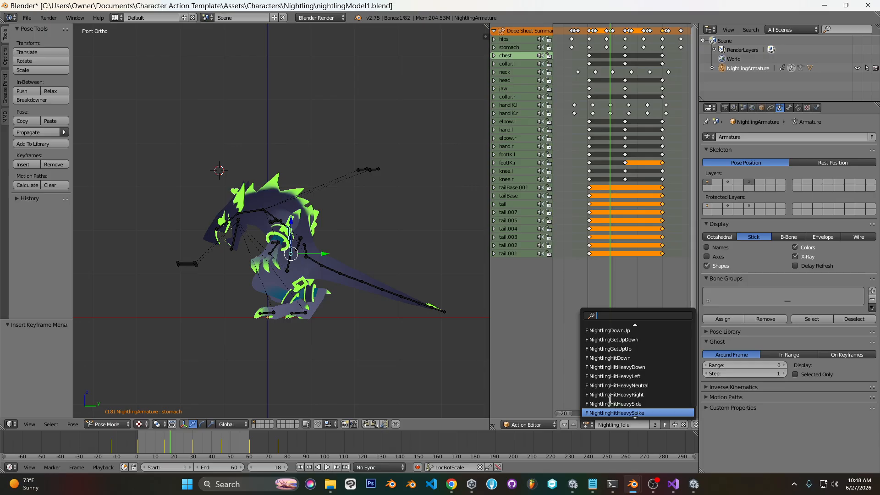
pyautogui.write('hitle')
pyautogui.click(631, 341)
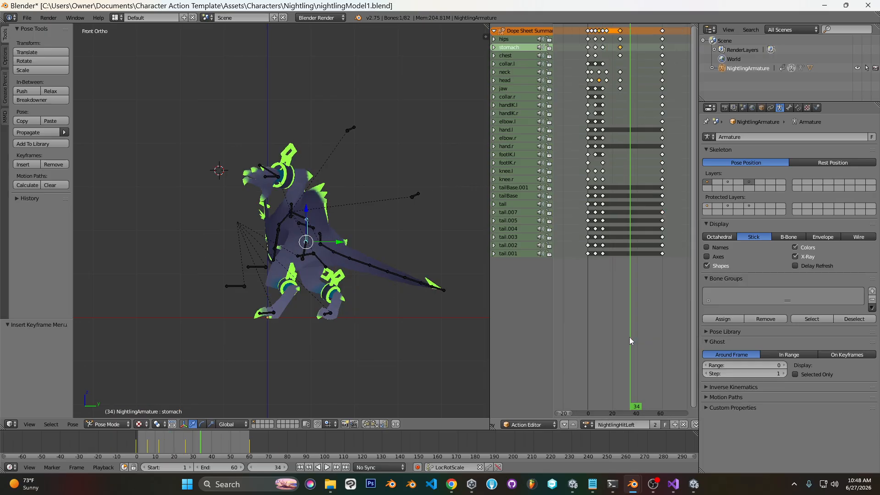
# Move the early neck and head keyframes between the first pose and the recovery about 2 frames later.
pyautogui.moveTo(588, 84); pyautogui.dragTo(591, 79)
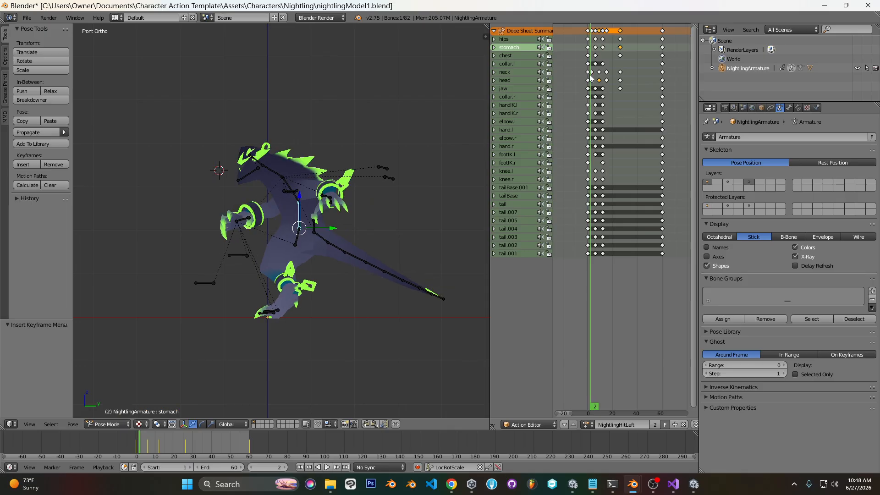
pyautogui.click(592, 72)
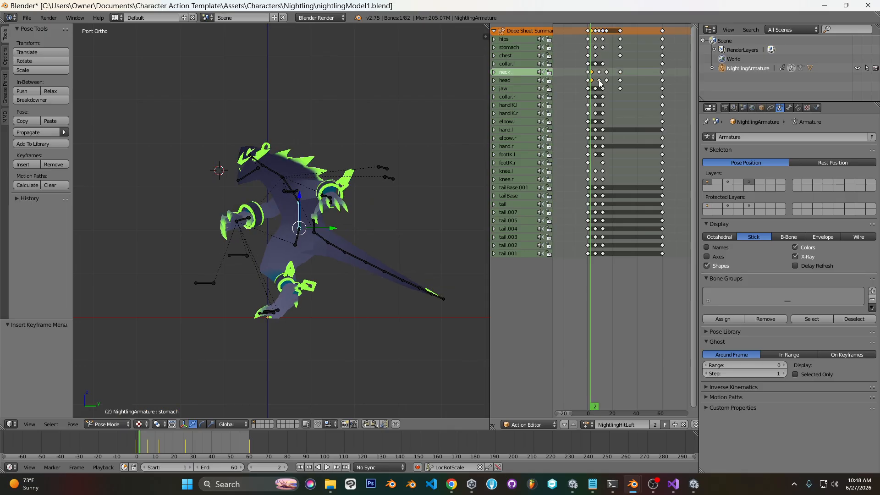
pyautogui.keyDown('shift'); pyautogui.rightClick(600, 73); pyautogui.keyUp('shift')
pyautogui.keyDown('shift'); pyautogui.rightClick(606, 73); pyautogui.keyUp('shift')
pyautogui.keyDown('shift'); pyautogui.rightClick(607, 81); pyautogui.keyUp('shift')
pyautogui.press('g')
pyautogui.click(606, 90)
# Play back NightlingHitLeft from the start, checking the retimed head motion from angled and front views.
pyautogui.click(590, 88)
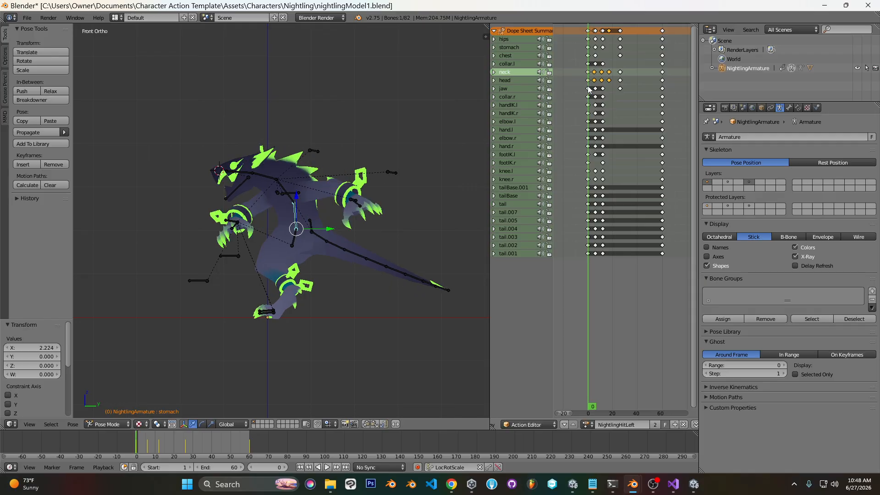
pyautogui.hotkey('alt', 'a')
pyautogui.hotkey('alt', 'a')
pyautogui.moveTo(372, 232); pyautogui.dragTo(443, 253, button='middle')
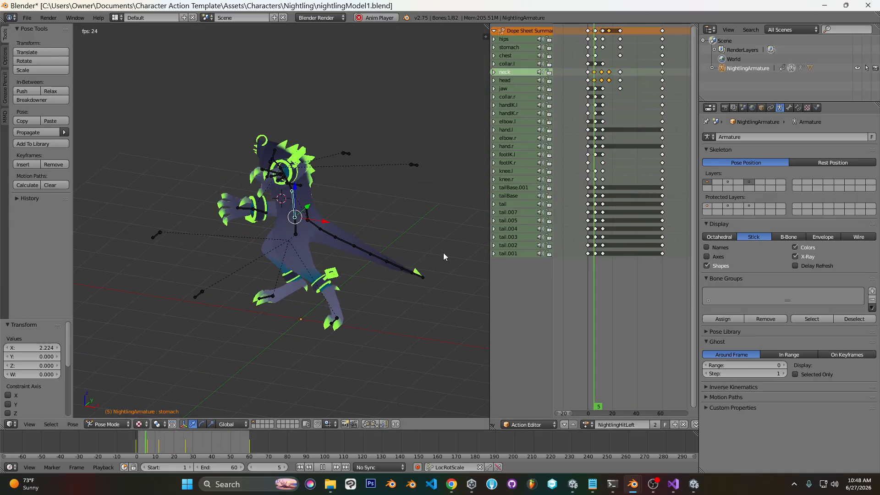
pyautogui.press('KP_1')
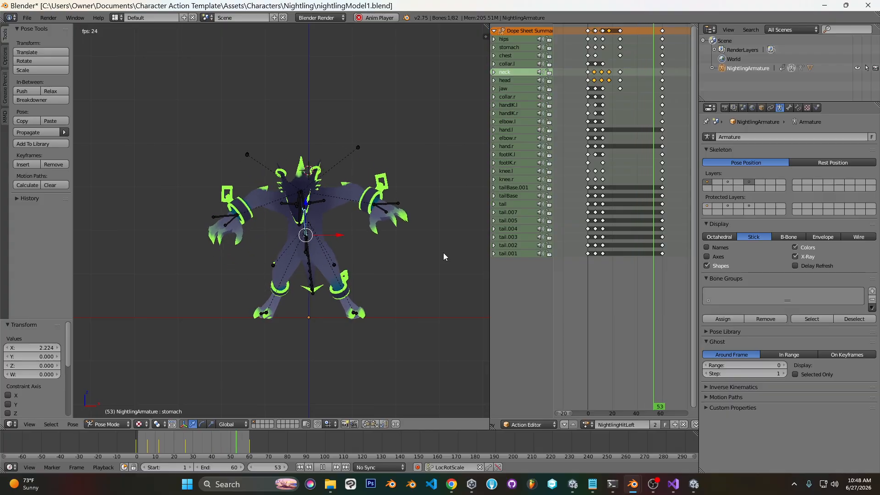
pyautogui.hotkey('alt', 'a')
# Save the Nightling file over the existing one and assign the BindPose action to the armature.
pyautogui.hotkey('ctrl', 's')
pyautogui.click(430, 210)
pyautogui.click(588, 424)
pyautogui.write('bi')
pyautogui.click(609, 331)
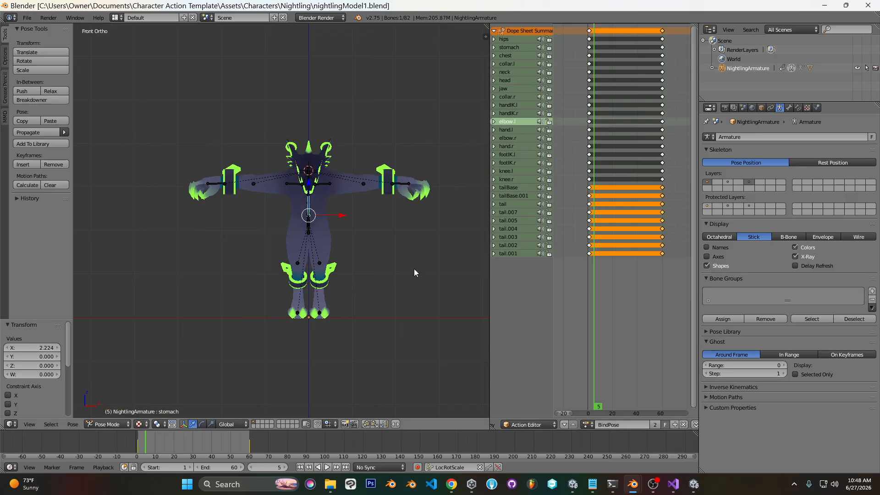
# Switch to Unity and resume the paused game to test the Nightling's retimed left hit reaction.
pyautogui.click(573, 485)
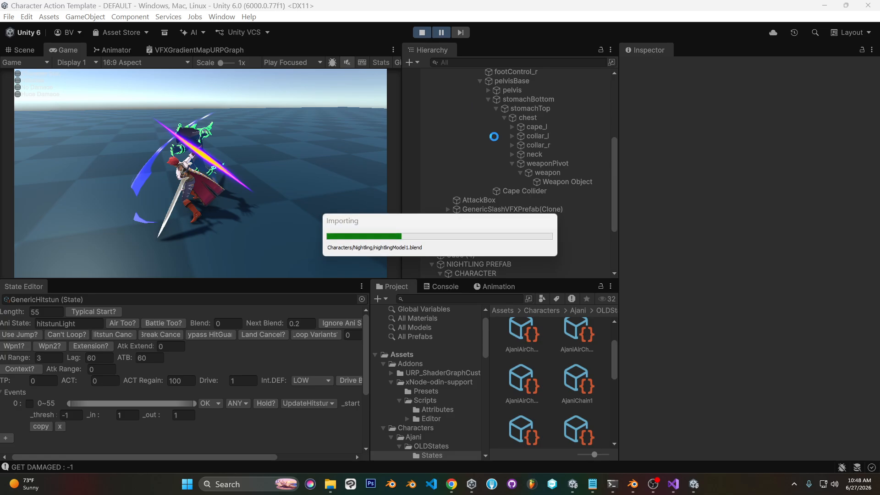
pyautogui.click(442, 33)
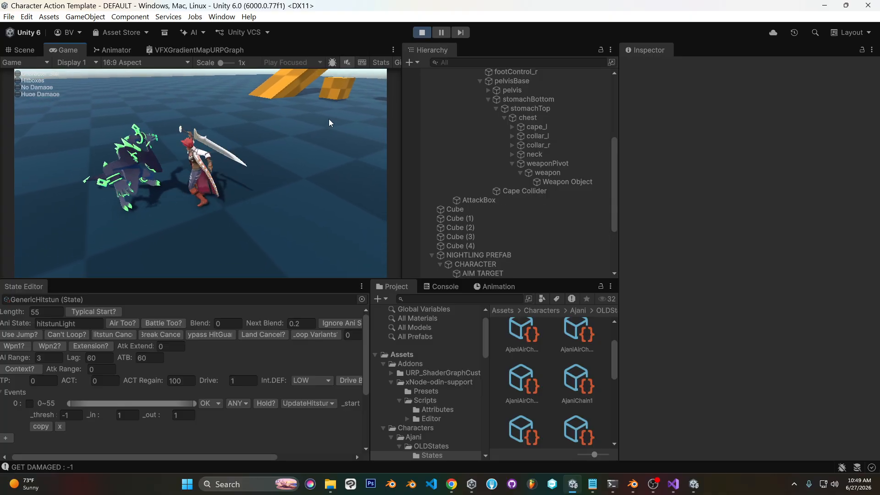
# Switch back to Blender's Nightling file, undo the last action change and assign the BindPose action to the armature again.
pyautogui.moveTo(632, 486)
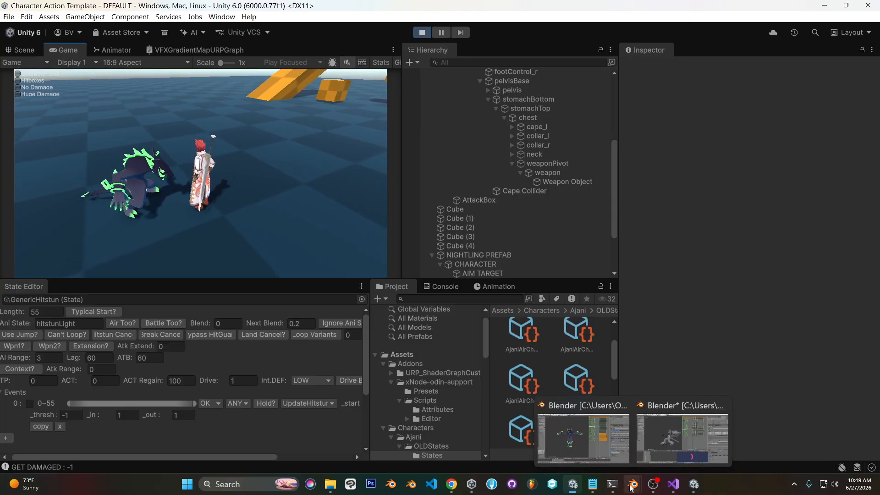
pyautogui.click(592, 452)
pyautogui.click(595, 156)
pyautogui.hotkey('ctrl', 'z')
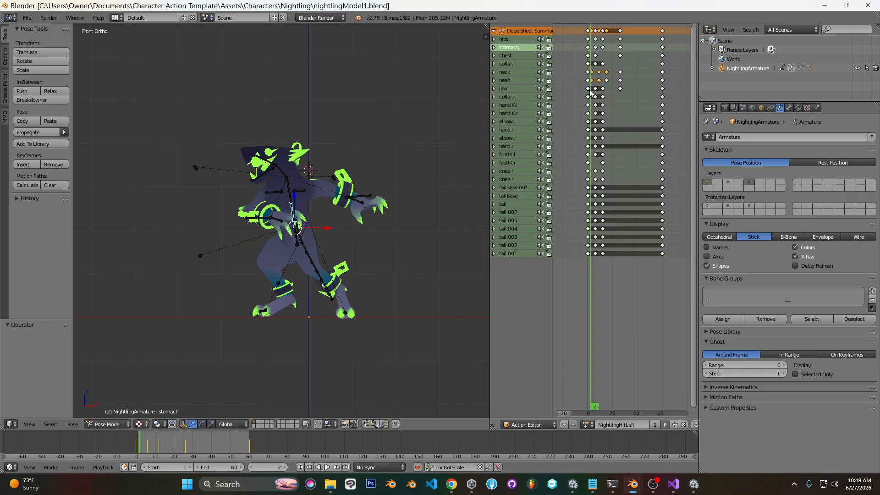
pyautogui.click(592, 72)
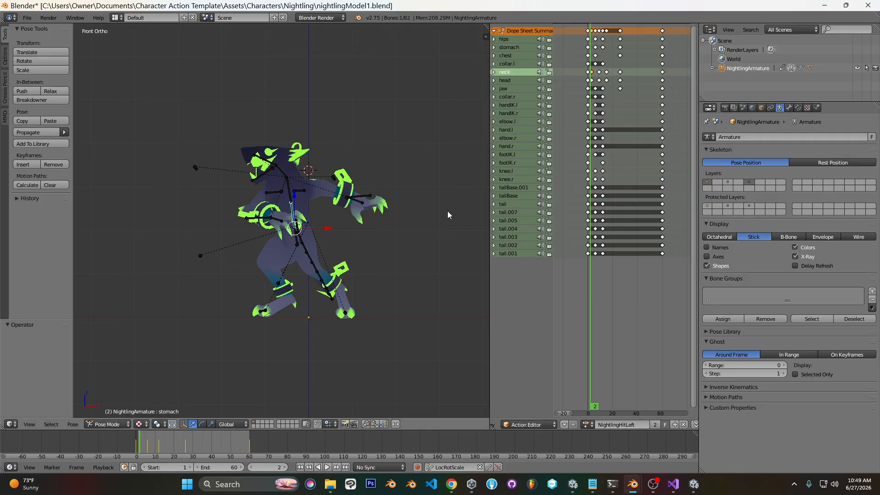
pyautogui.click(593, 425)
pyautogui.write('bi')
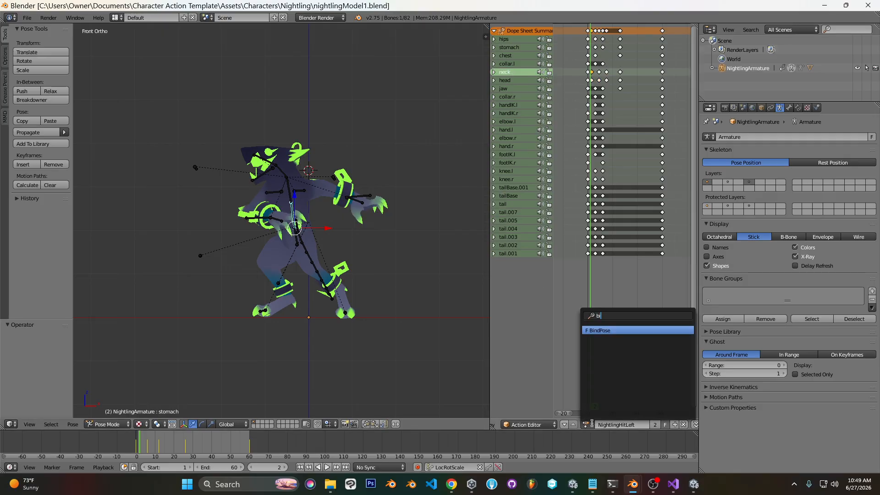
pyautogui.click(620, 327)
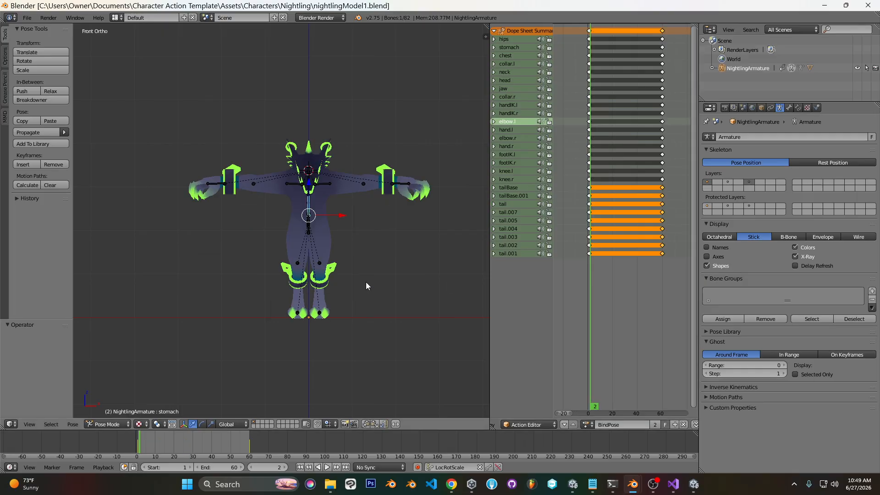
# Assign the NightlingHitLeft action to the armature and deselect its keyframes.
pyautogui.click(588, 425)
pyautogui.write('hi')
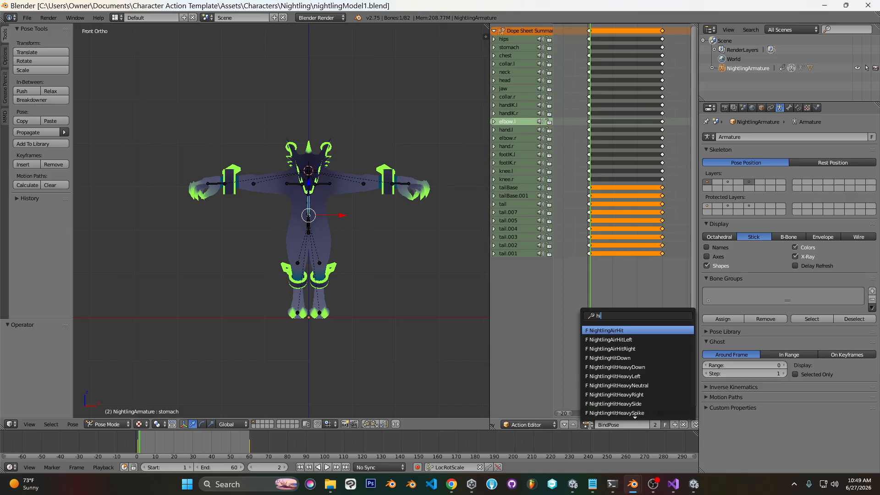
pyautogui.write('tle')
pyautogui.click(619, 340)
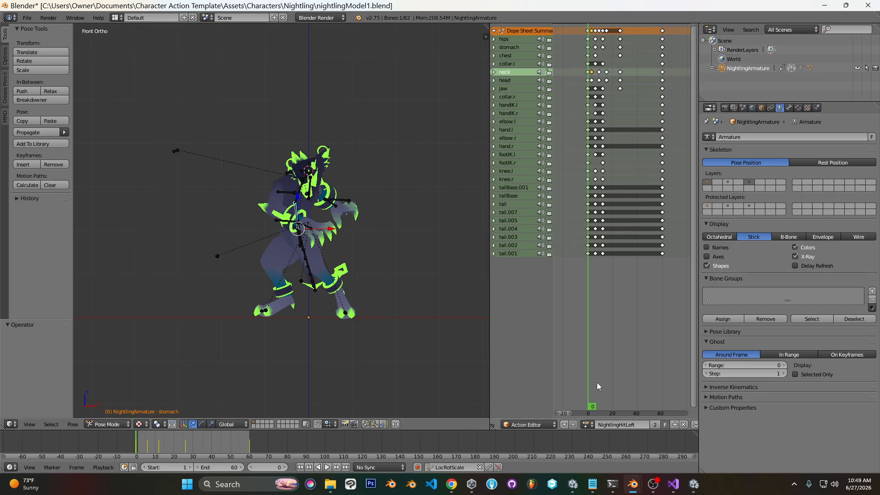
pyautogui.press('a')
# Assign the existing NightlingHitRight action and rename it NightlingHitRightOLD.
pyautogui.click(588, 424)
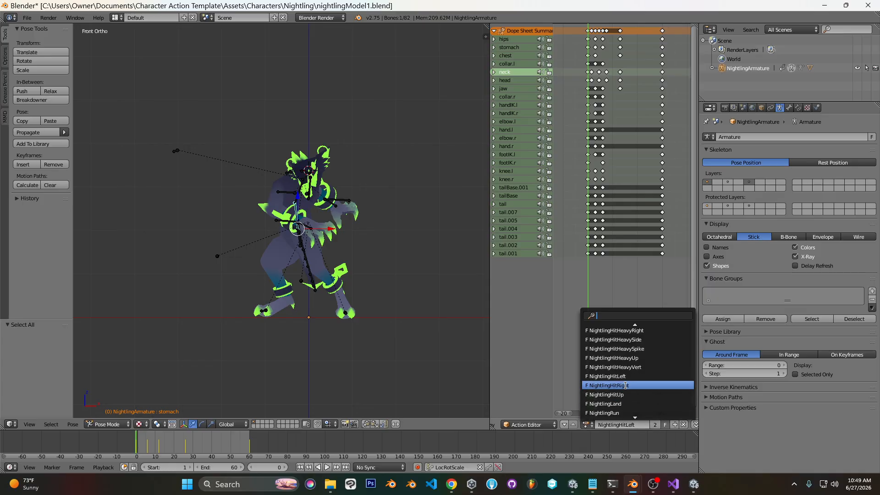
pyautogui.click(610, 385)
pyautogui.doubleClick(638, 425)
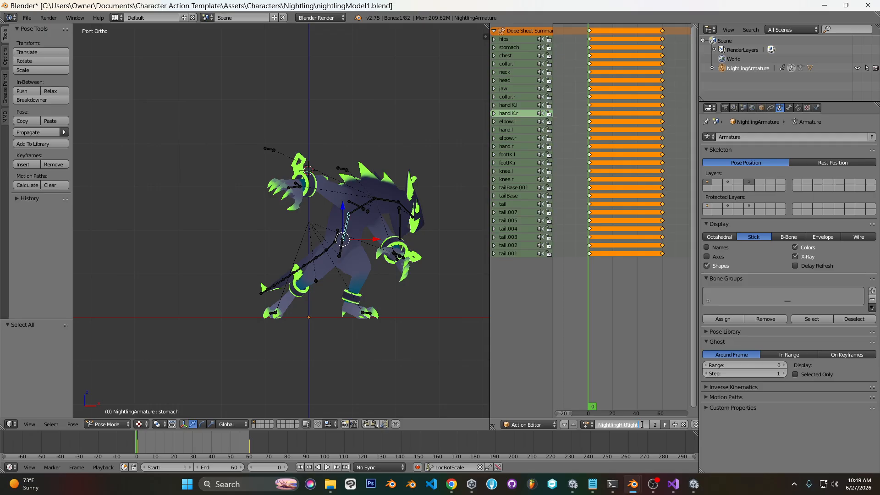
pyautogui.press('Return')
# Duplicate the NightlingHitLeft action as a new action and name the copy NightlingHitRight.
pyautogui.click(589, 425)
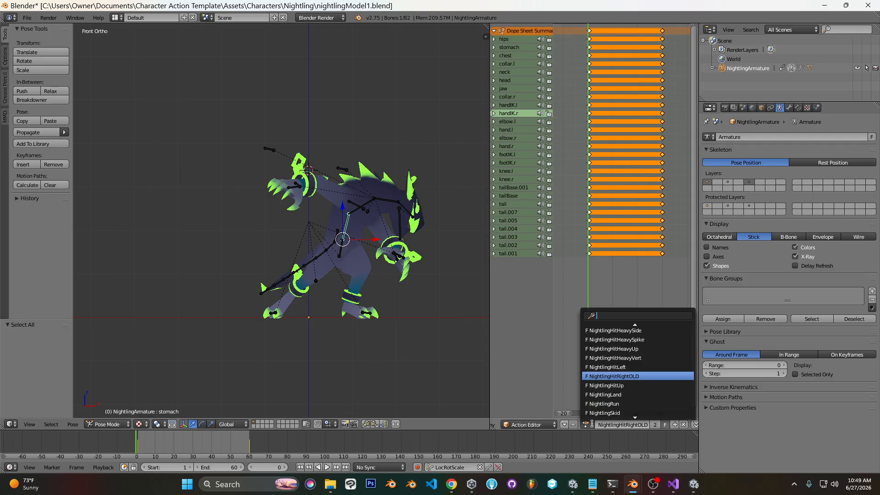
pyautogui.click(628, 367)
pyautogui.click(656, 425)
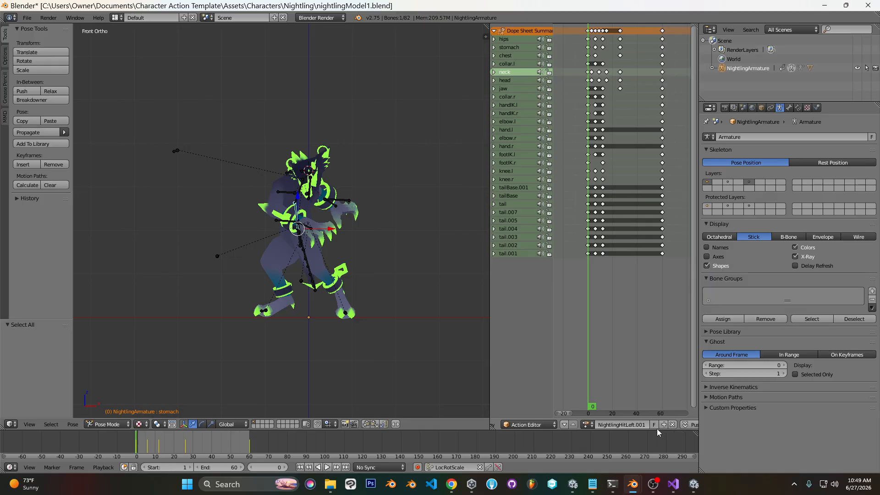
pyautogui.click(636, 428)
pyautogui.press('End')
pyautogui.press('BackSpace')
pyautogui.press('BackSpace')
pyautogui.press('BackSpace')
pyautogui.press('BackSpace')
pyautogui.press('BackSpace')
pyautogui.press('BackSpace')
pyautogui.press('BackSpace')
pyautogui.press('BackSpace')
pyautogui.write('Right')
pyautogui.press('Return')
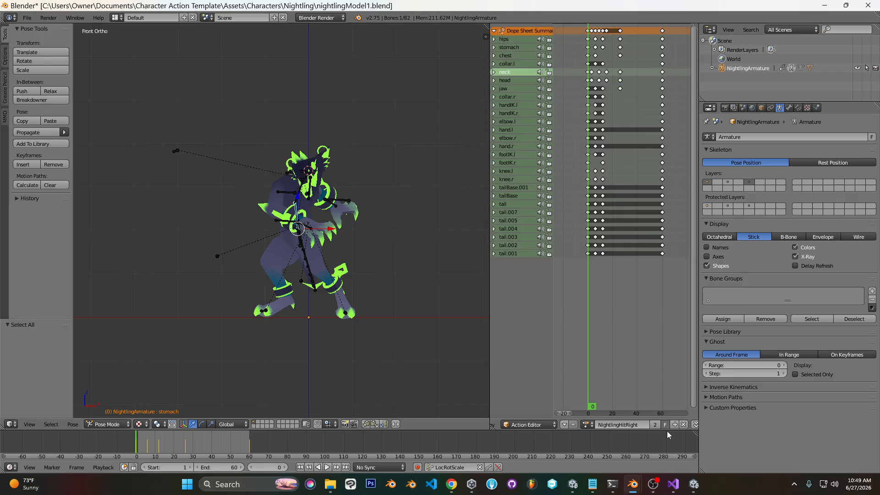
# Mirror the pose of all bones at frame 0 of NightlingHitRight with a flipped pose paste and keyframe it.
pyautogui.press('a')
pyautogui.press('a')
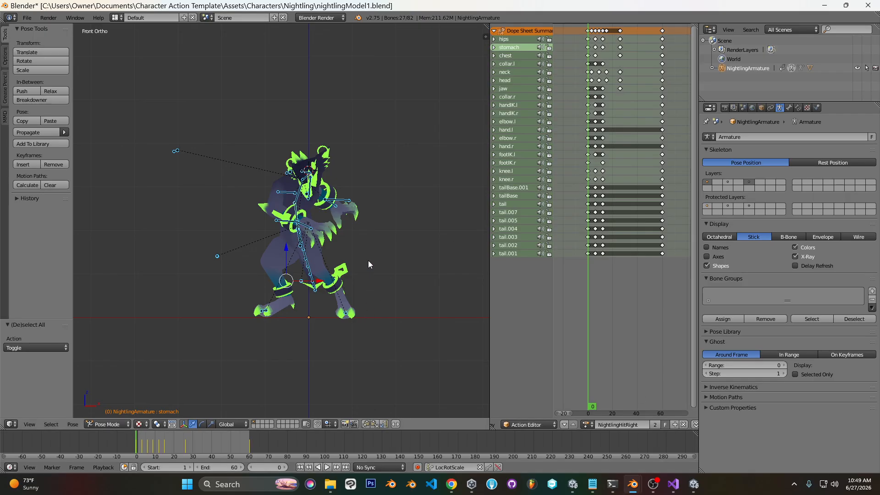
pyautogui.hotkey('ctrl', 'shift', 'v')
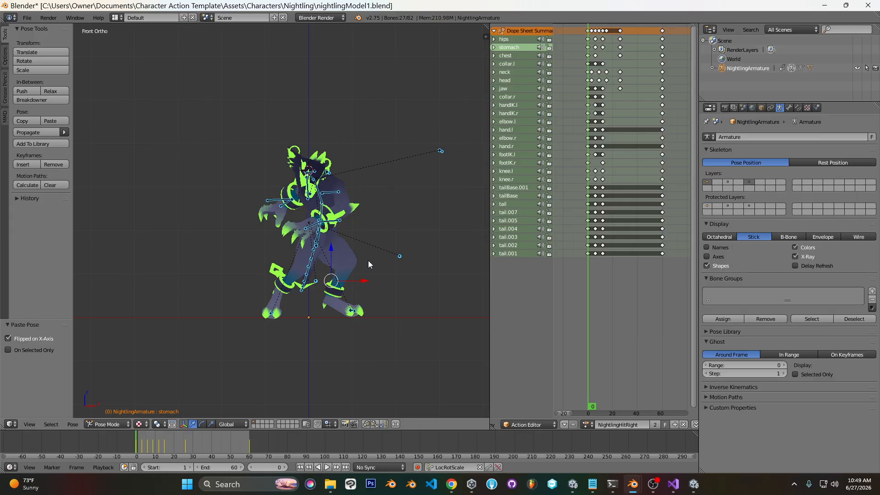
pyautogui.press('i')
pyautogui.press('a')
pyautogui.moveTo(368, 260); pyautogui.dragTo(389, 315, button='middle')
pyautogui.scroll(1, 378, 308)
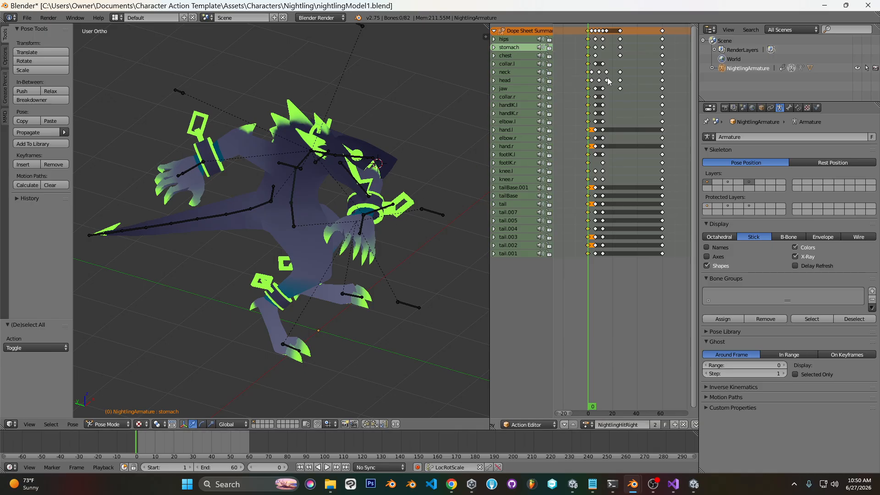
# Mirror the neck and head pose at frame 3 with a flipped paste and keyframe both bones.
pyautogui.click(592, 83)
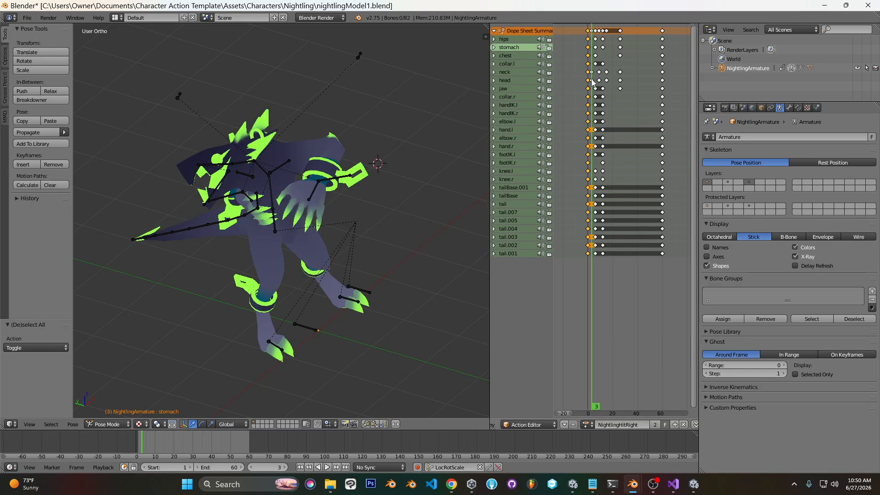
pyautogui.click(523, 73)
pyautogui.click(522, 80)
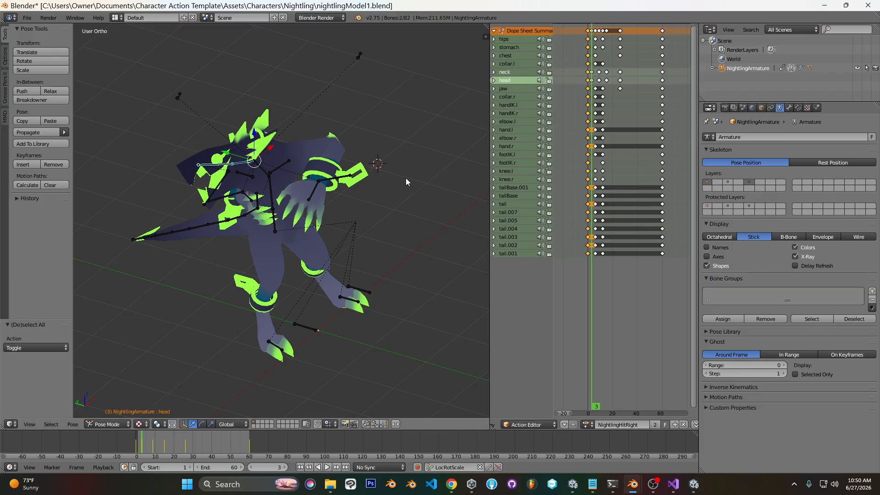
pyautogui.hotkey('ctrl', 'shift', 'v')
pyautogui.press('i')
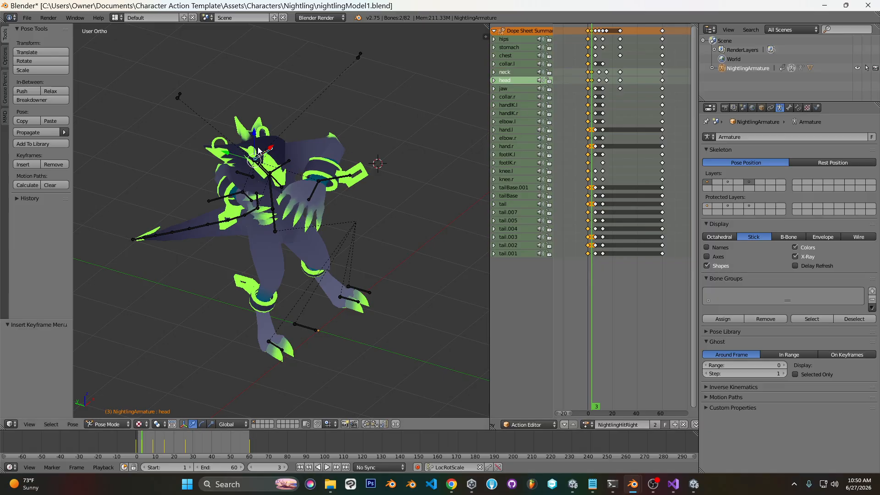
# Mirror the pose of all bones except the neck and head at frame 6 and keyframe it.
pyautogui.click(596, 96)
pyautogui.press('a')
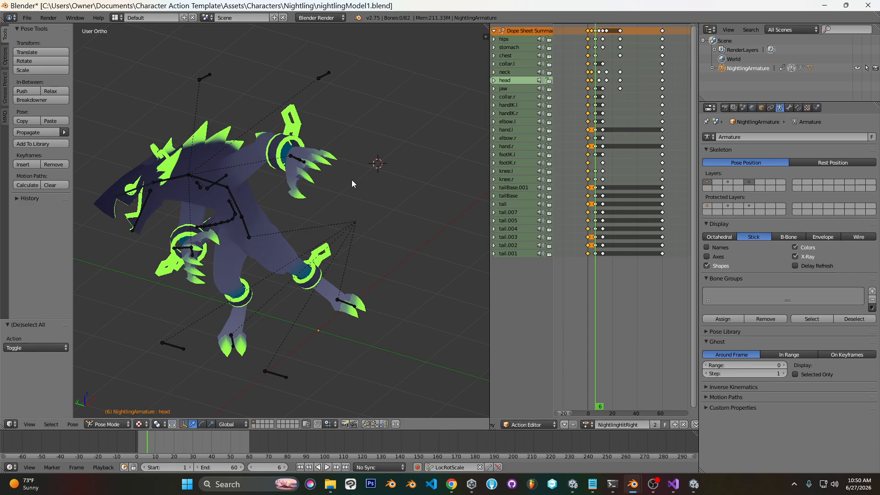
pyautogui.press('a')
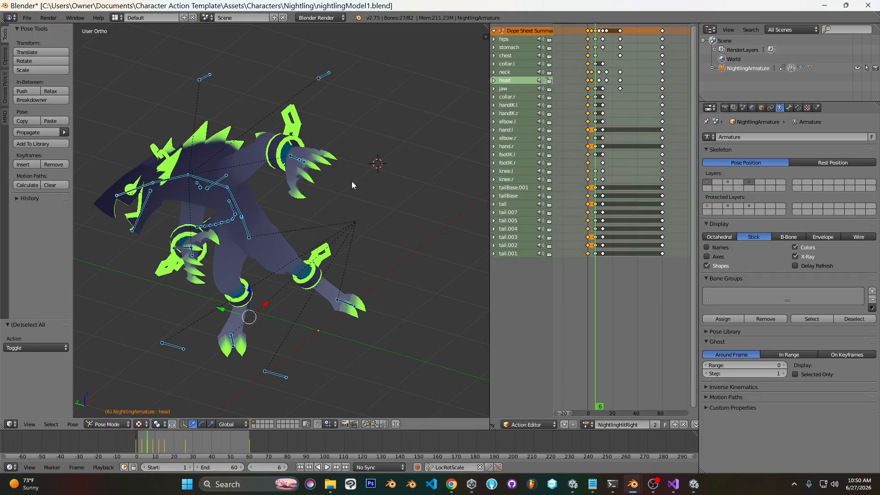
pyautogui.keyDown('shift'); pyautogui.click(509, 72); pyautogui.keyUp('shift')
pyautogui.keyDown('shift'); pyautogui.click(512, 81); pyautogui.keyUp('shift')
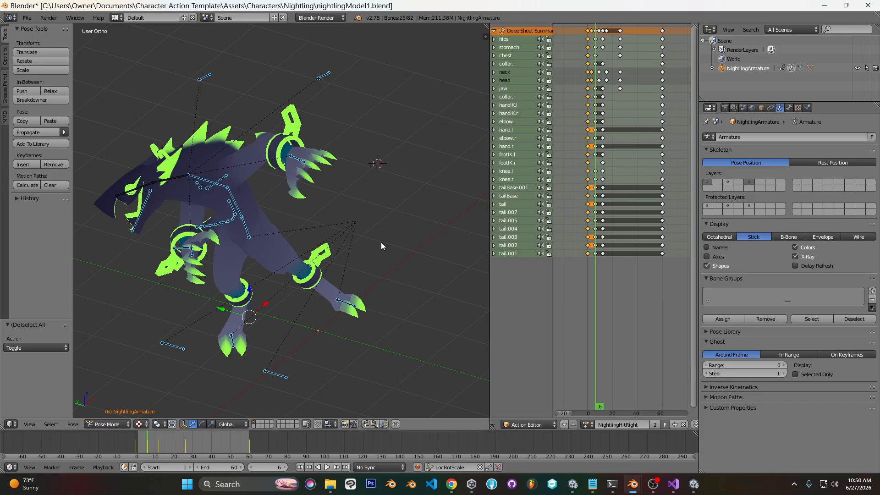
pyautogui.hotkey('ctrl', 'shift', 'v')
pyautogui.press('i')
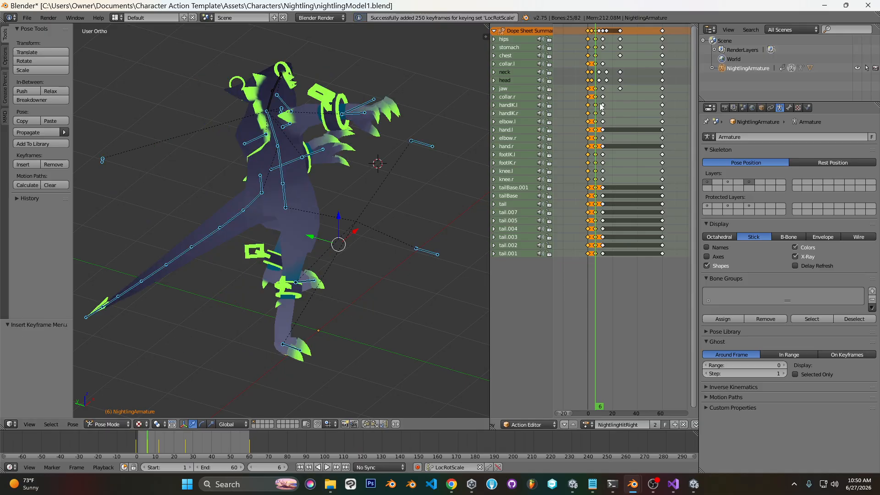
# Paste the flipped neck and head pose at frame 9 and keyframe both bones.
pyautogui.click(599, 83)
pyautogui.click(600, 84)
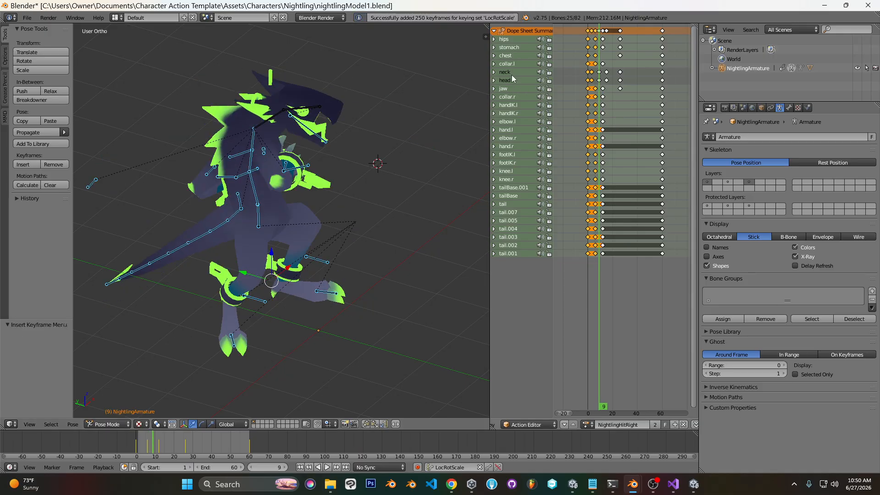
pyautogui.click(512, 80)
pyautogui.hotkey('alt', 'r')
pyautogui.press('i')
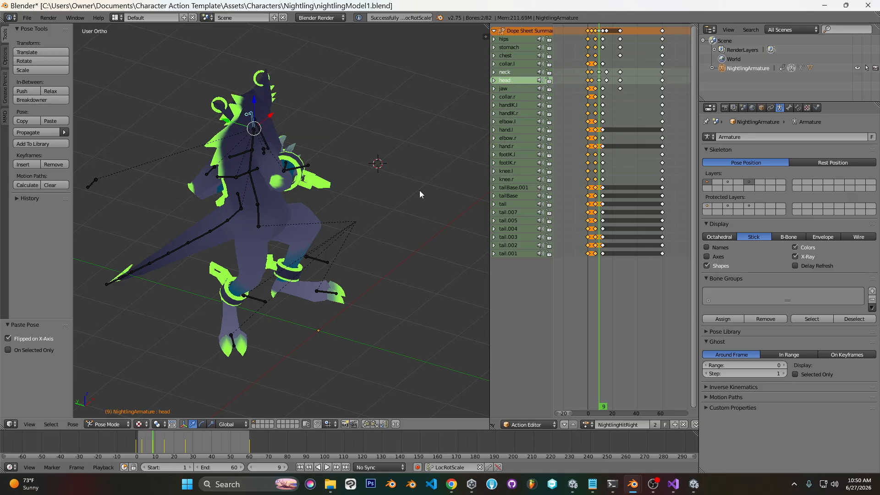
# Mirror the pose of all bones except the chest, neck and head at frame 12 and keyframe it.
pyautogui.click(603, 89)
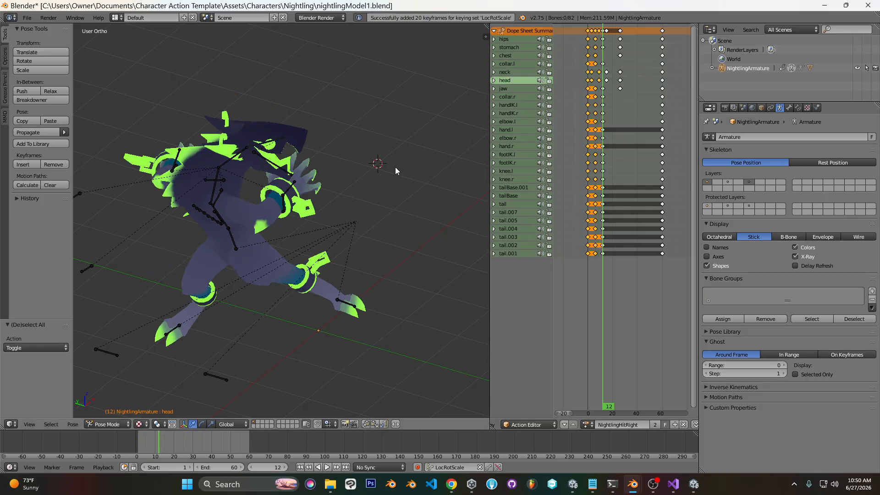
pyautogui.press('a')
pyautogui.keyDown('shift'); pyautogui.click(515, 56); pyautogui.keyUp('shift')
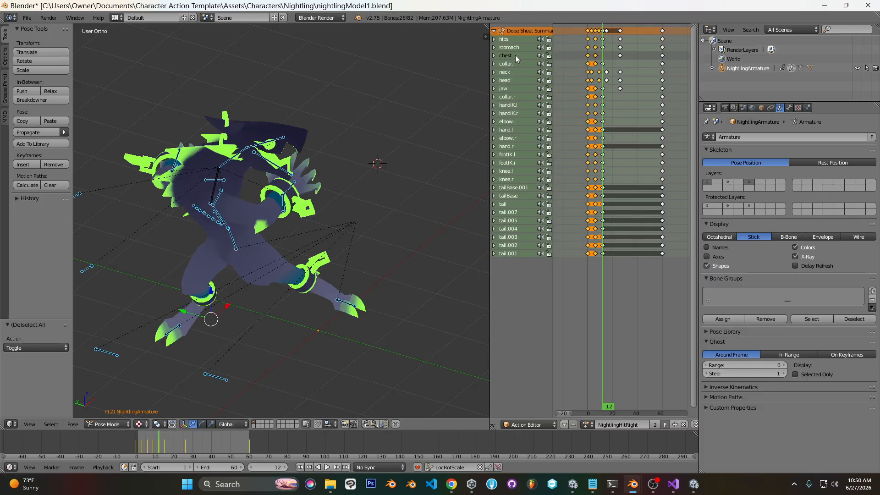
pyautogui.keyDown('shift'); pyautogui.click(524, 75); pyautogui.keyUp('shift')
pyautogui.keyDown('shift'); pyautogui.click(516, 82); pyautogui.keyUp('shift')
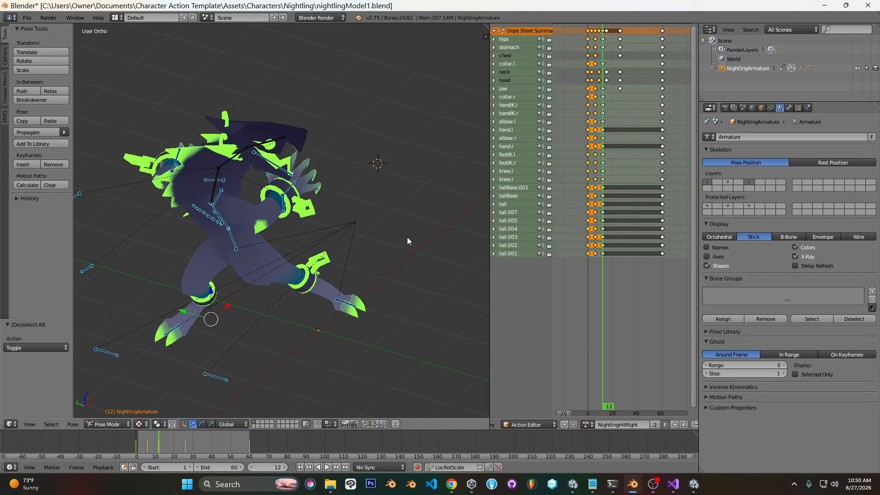
pyautogui.hotkey('ctrl', 'shift', 'v')
pyautogui.press('i')
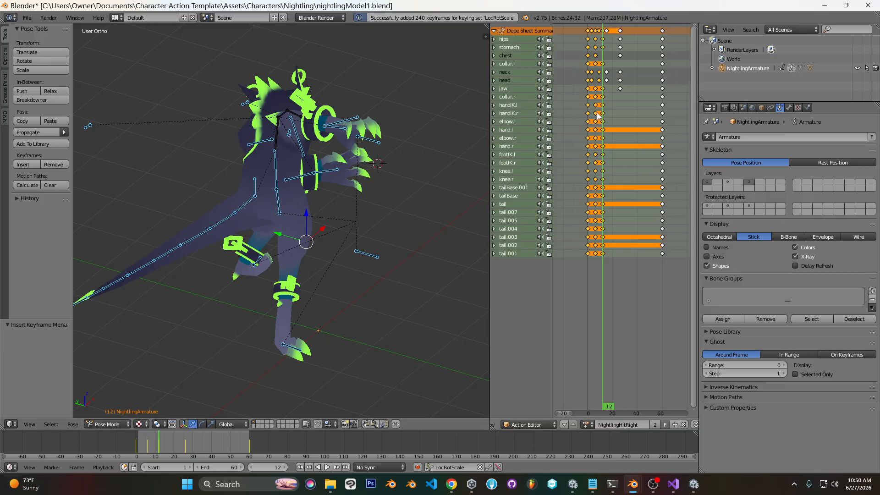
# Copy the neck and head pose at frame 15, paste it flipped and keyframe both bones.
pyautogui.click(607, 81)
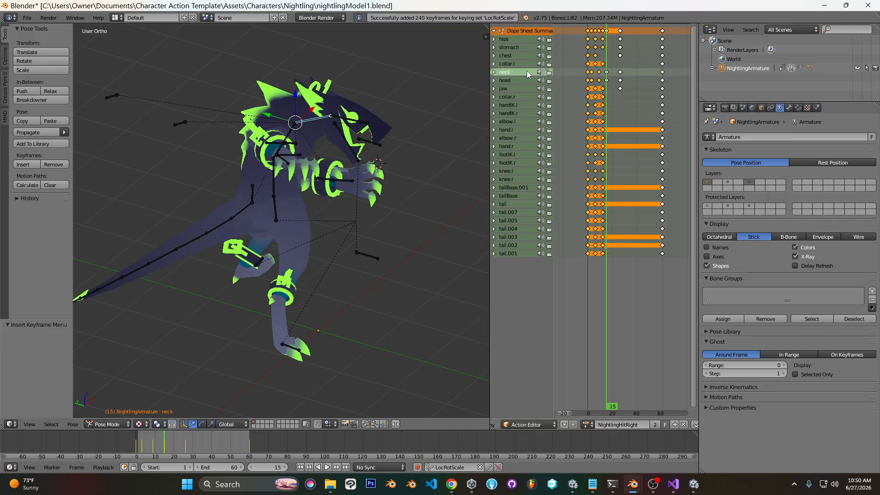
pyautogui.click(520, 81)
pyautogui.hotkey('ctrl', 'c')
pyautogui.hotkey('ctrl', 'shift', 'v')
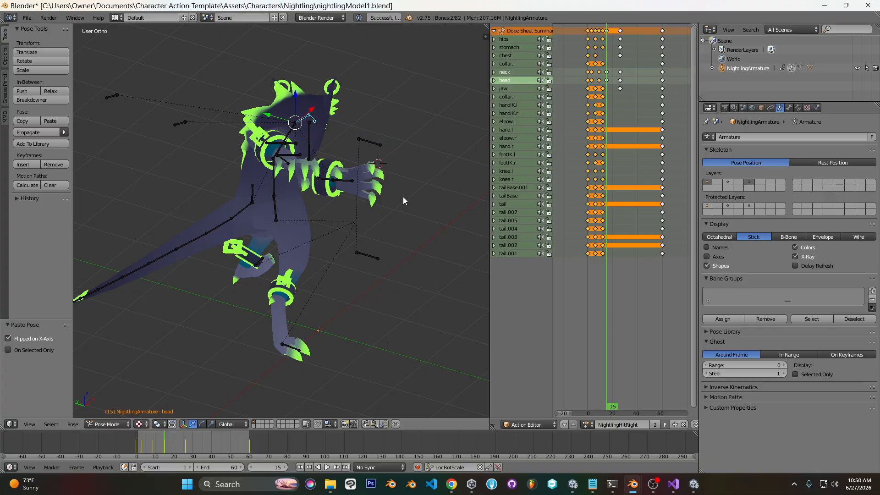
pyautogui.press('i')
# Paste the flipped pose onto the stomach, chest, neck, head and jaw bones at frame 26 and keyframe them.
pyautogui.click(621, 50)
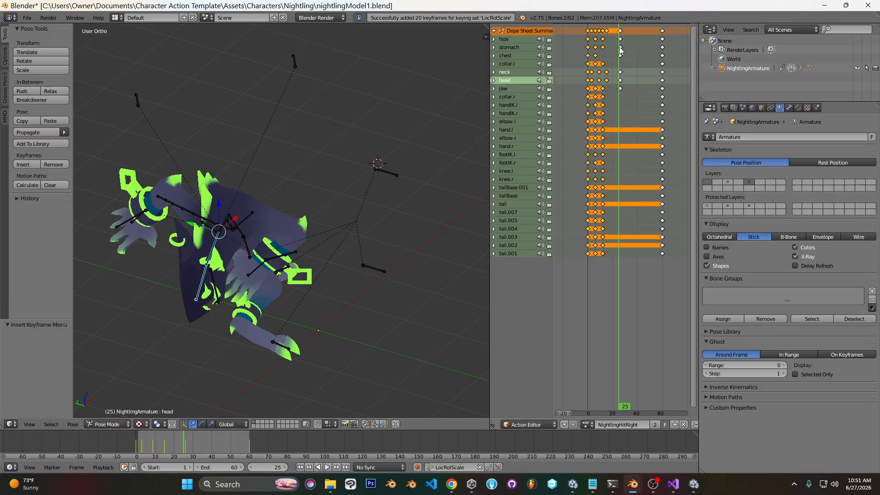
pyautogui.click(519, 55)
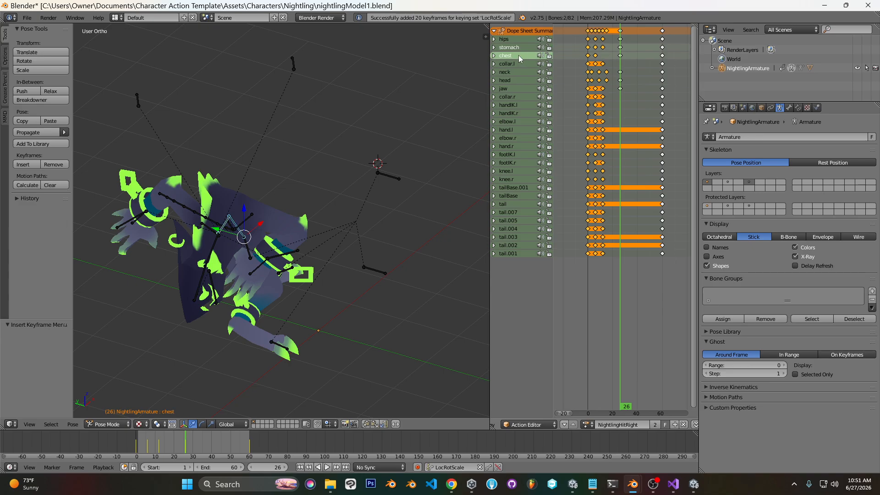
pyautogui.click(523, 88)
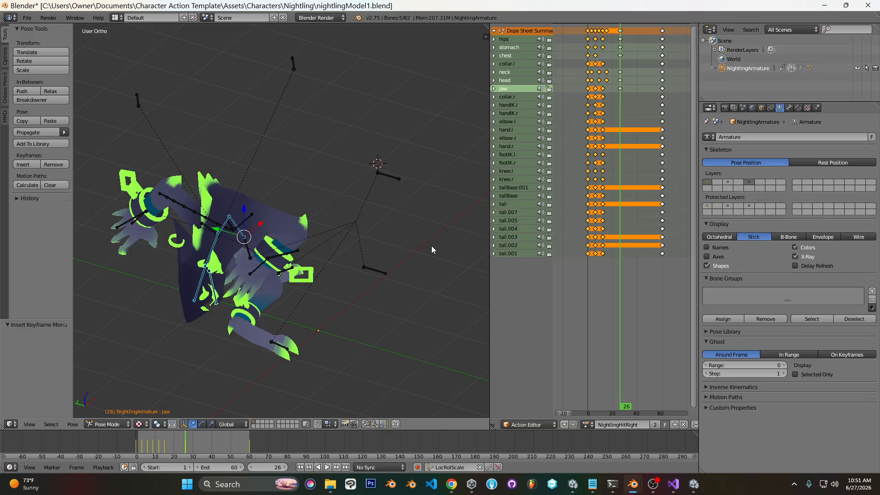
pyautogui.hotkey('ctrl', 'shift', 'v')
pyautogui.press('i')
pyautogui.press('a')
pyautogui.press('KP_1')
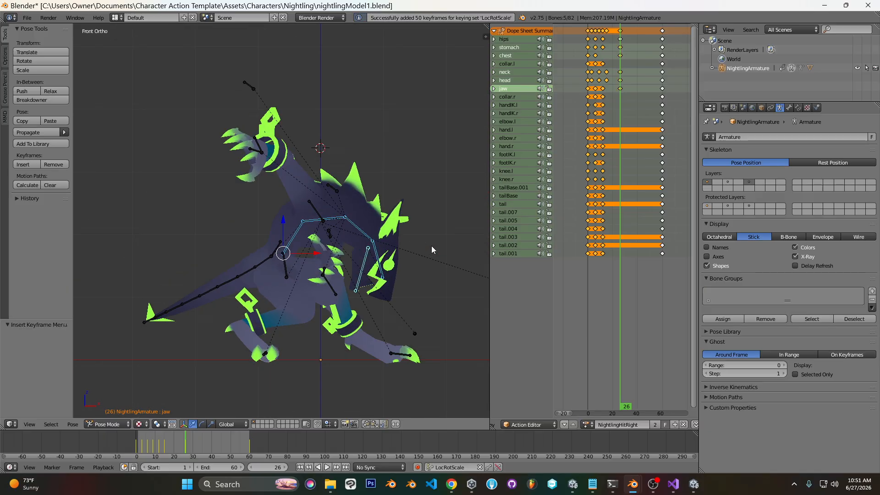
# Paste the flipped pose onto the hips bone at frame 26 and keyframe it.
pyautogui.moveTo(601, 107); pyautogui.dragTo(620, 100)
pyautogui.click(507, 39)
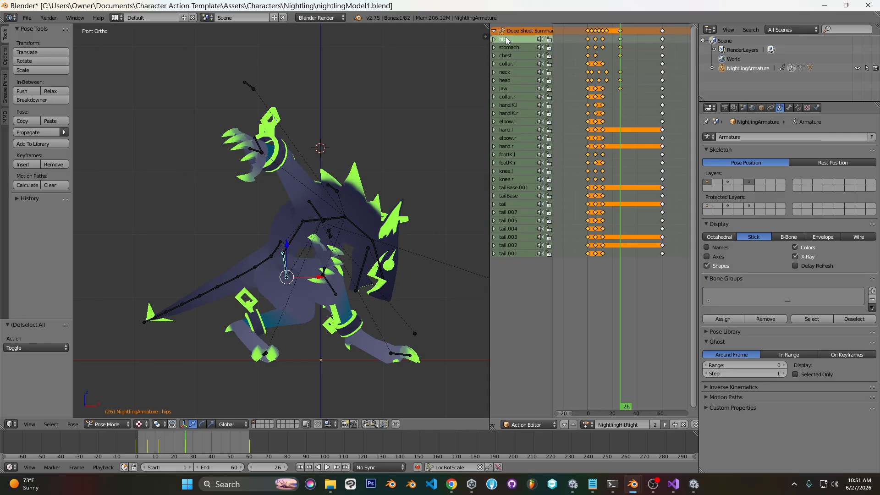
pyautogui.hotkey('ctrl', 'v')
pyautogui.press('i')
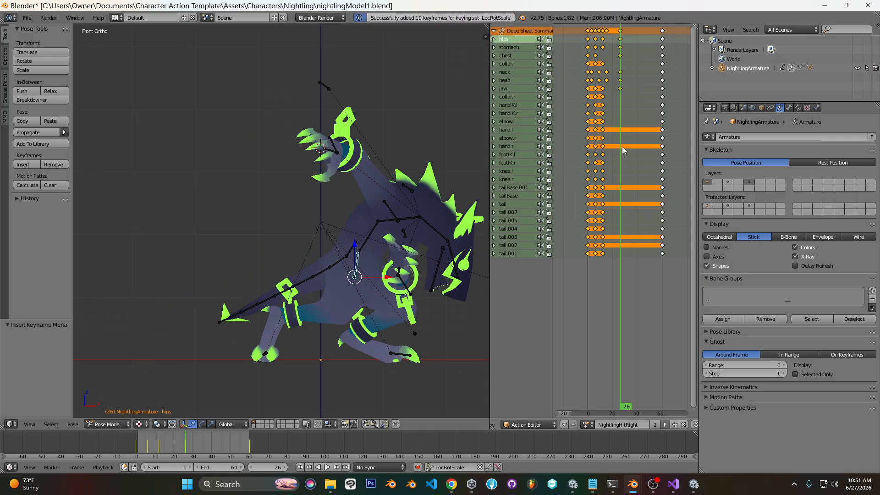
pyautogui.moveTo(589, 75); pyautogui.dragTo(622, 72)
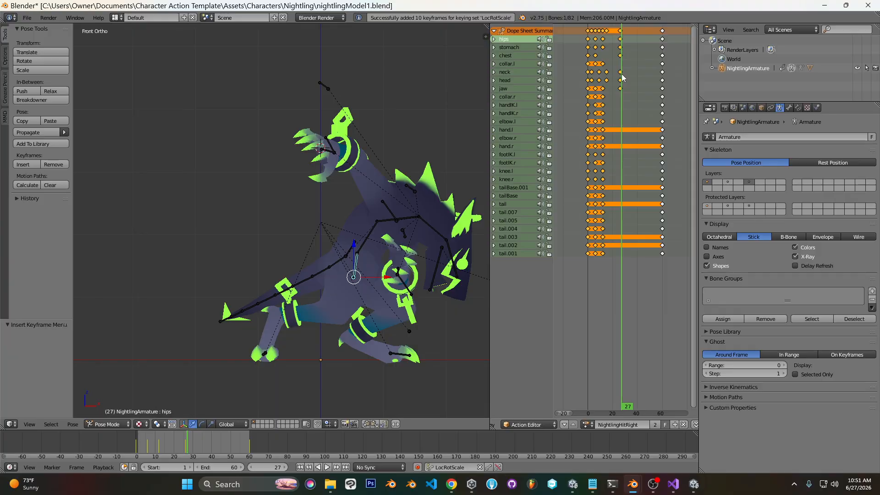
# Save the model file, switch the armature to the BindPose action and save again.
pyautogui.hotkey('ctrl', 's')
pyautogui.click(283, 285)
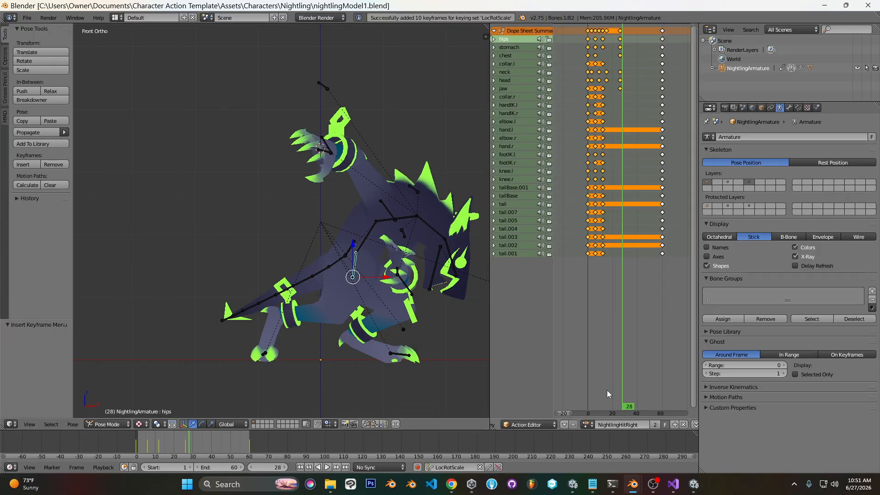
pyautogui.click(589, 425)
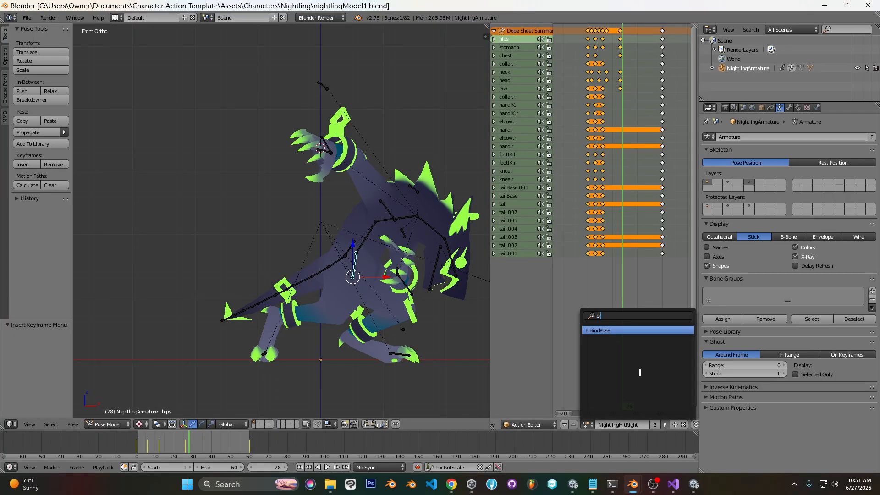
pyautogui.click(605, 328)
pyautogui.hotkey('ctrl', 's')
pyautogui.click(394, 305)
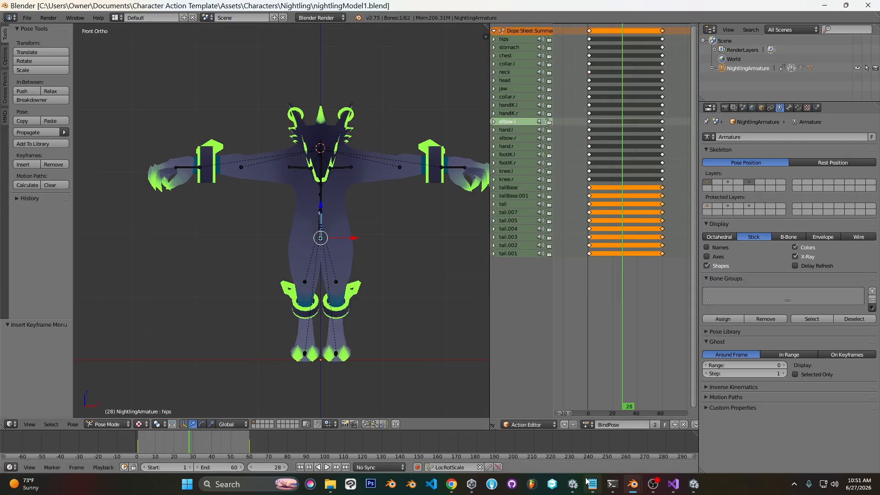
# Switch to Unity and test the Nightling's hit reactions in the running game.
pyautogui.click(573, 484)
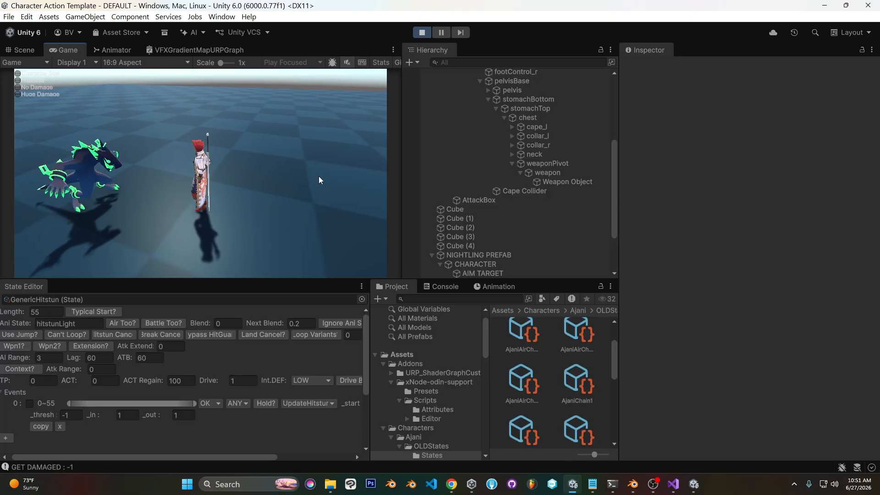
pyautogui.click(658, 478)
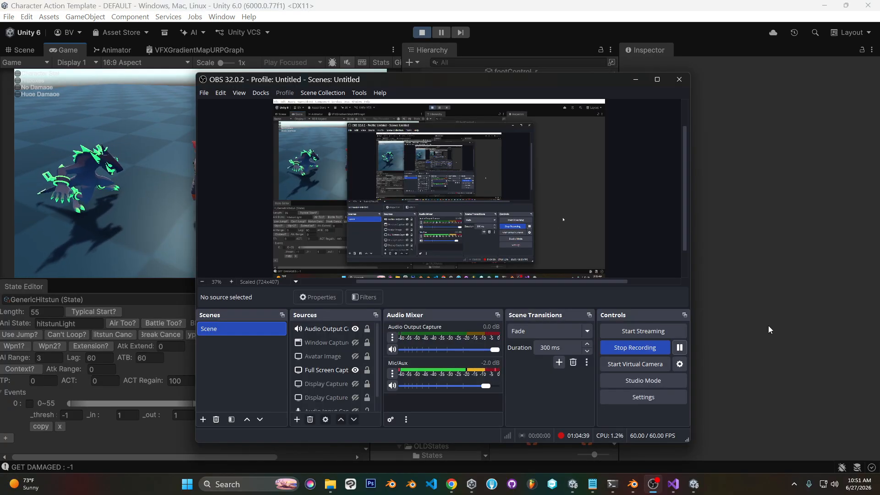
pyautogui.click(657, 4)
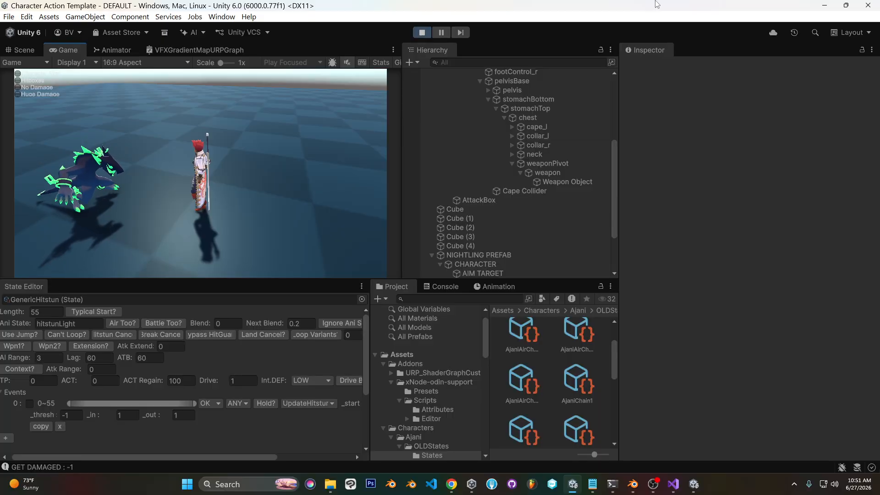
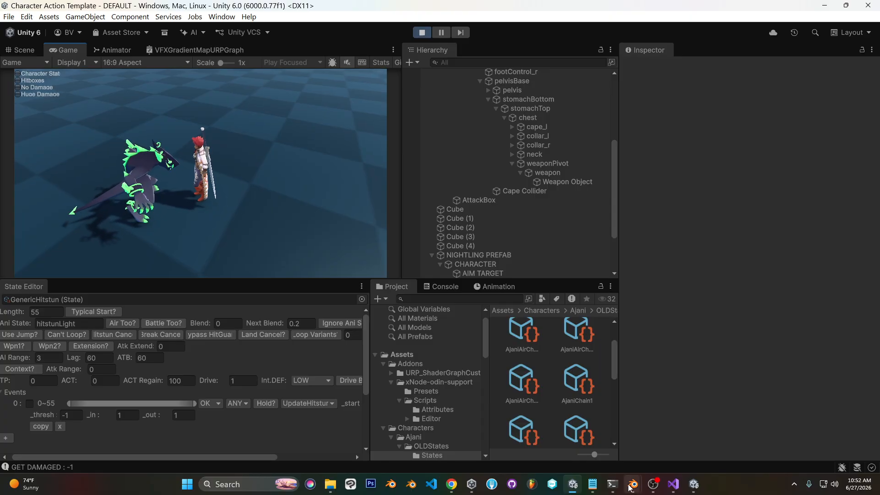
# Switch back to the Nightling model in Blender and load the NightlingHitUp action at frame 1 in right side view.
pyautogui.moveTo(632, 486)
pyautogui.click(584, 438)
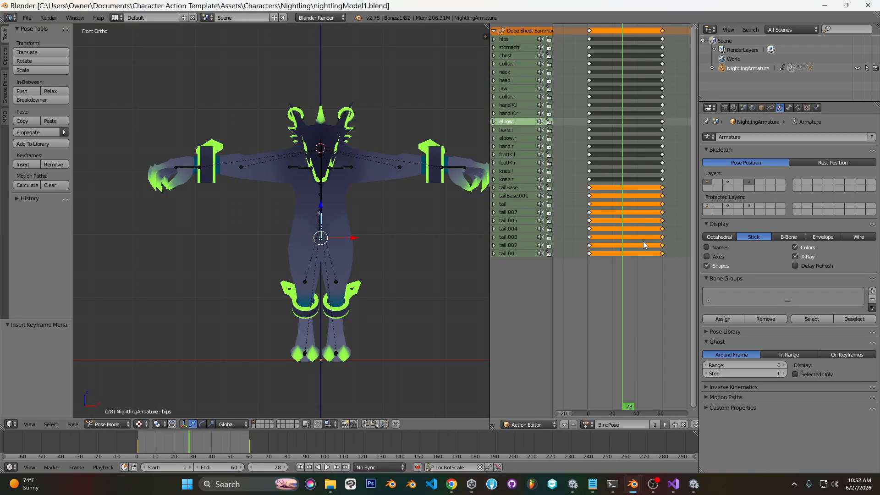
pyautogui.click(587, 425)
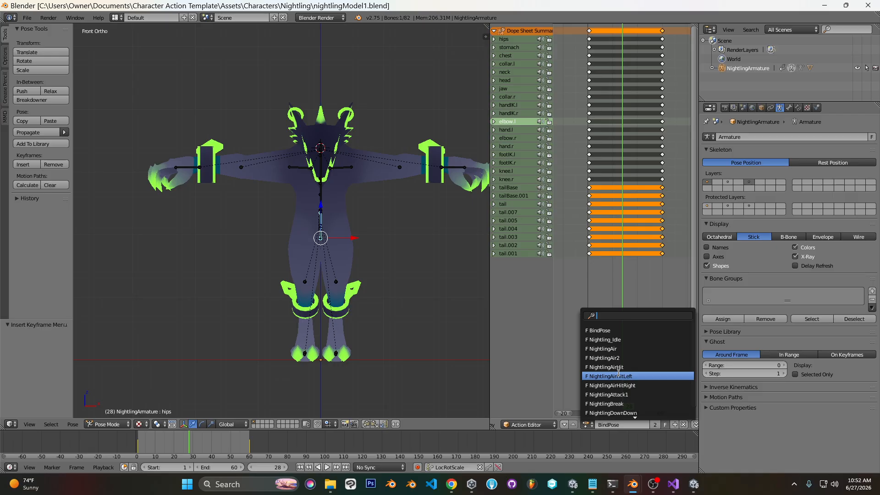
pyautogui.write('hitup')
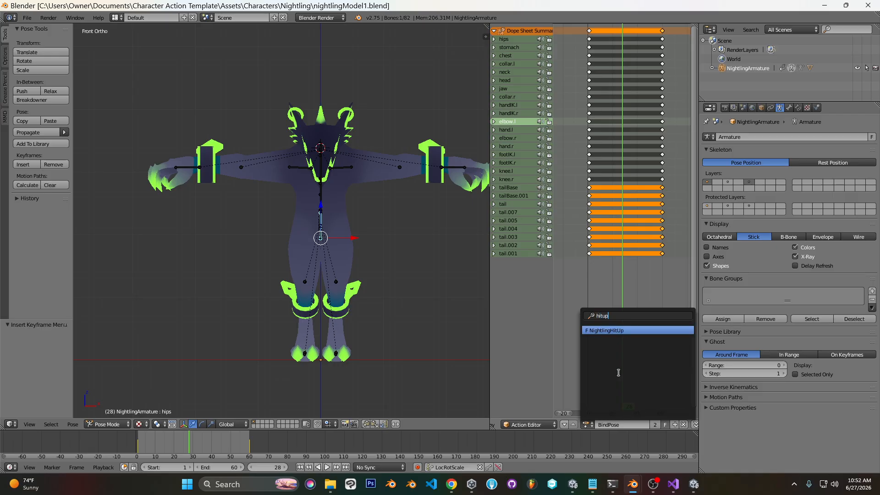
pyautogui.click(622, 331)
pyautogui.hotkey('shift', 'Left')
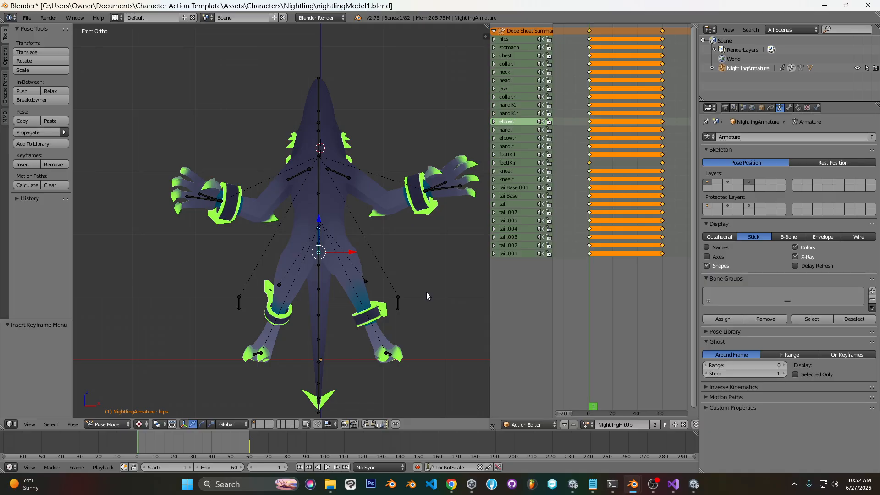
pyautogui.press('KP_3')
# Switch to CatModel.blend and examine the CatHitUp action's poses from frame 0 to 7.
pyautogui.moveTo(632, 484)
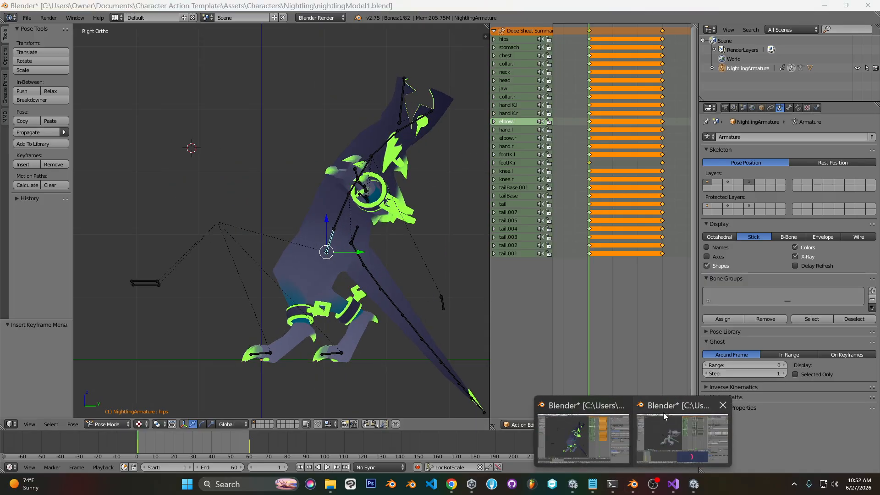
pyautogui.click(678, 437)
pyautogui.click(535, 148)
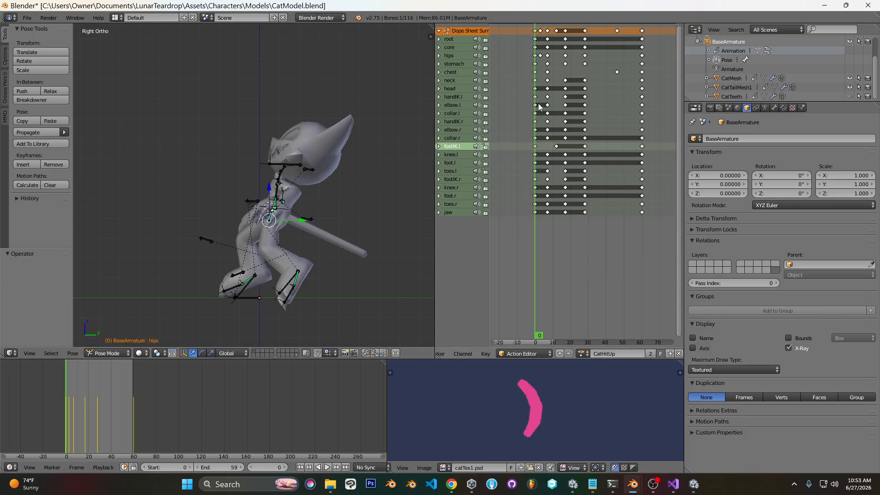
pyautogui.moveTo(538, 104); pyautogui.dragTo(548, 105)
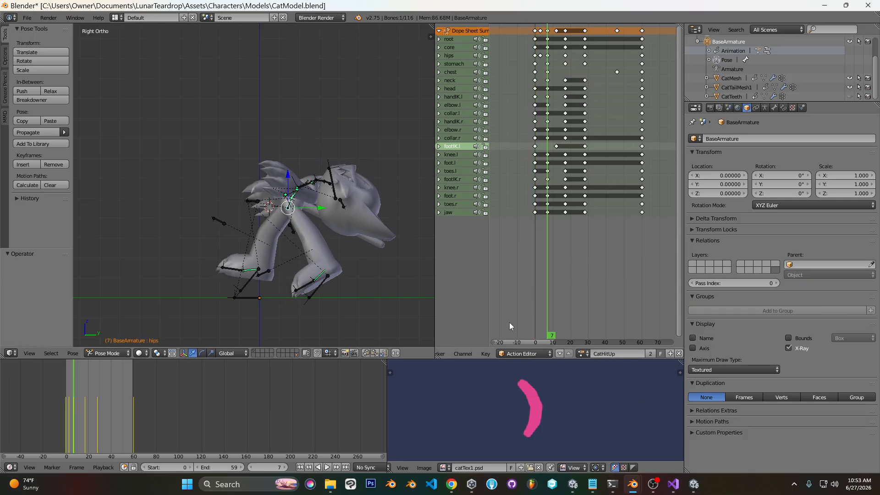
# Back in the Nightling model, duplicate all frame 1 keyframes of NightlingHitUp to frame 8 and move the original column to frame 0.
pyautogui.click(635, 487)
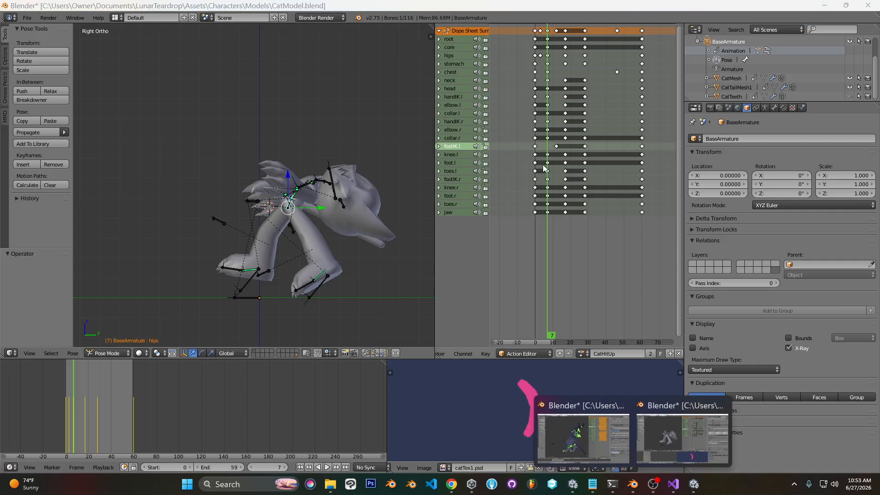
pyautogui.click(583, 436)
pyautogui.click(589, 31)
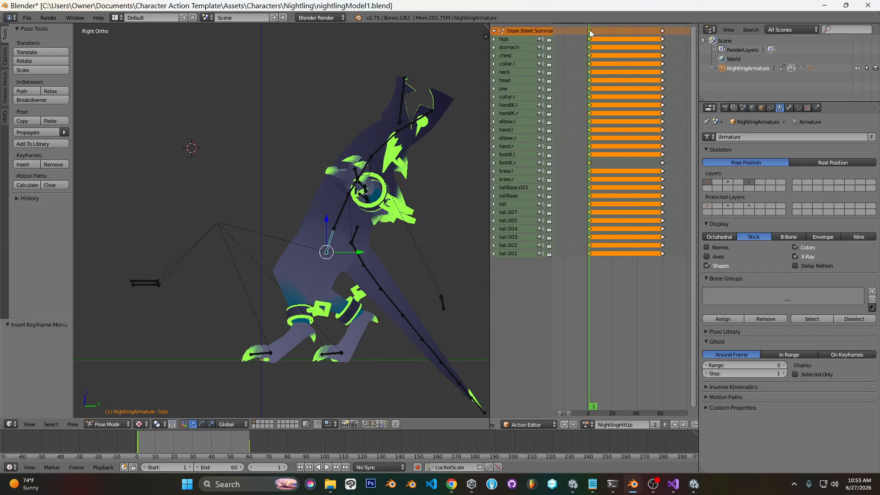
pyautogui.hotkey('shift', 'd')
pyautogui.click(600, 33)
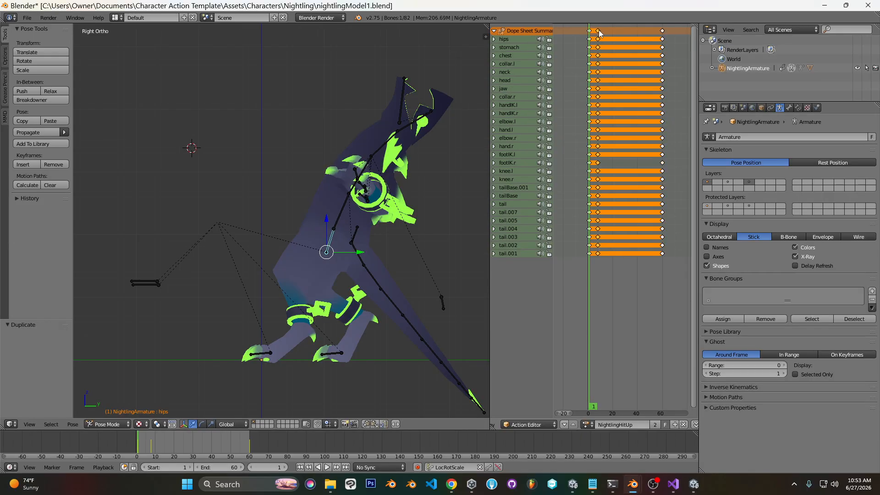
pyautogui.press('g')
pyautogui.click(589, 29)
pyautogui.moveTo(594, 36); pyautogui.dragTo(598, 49)
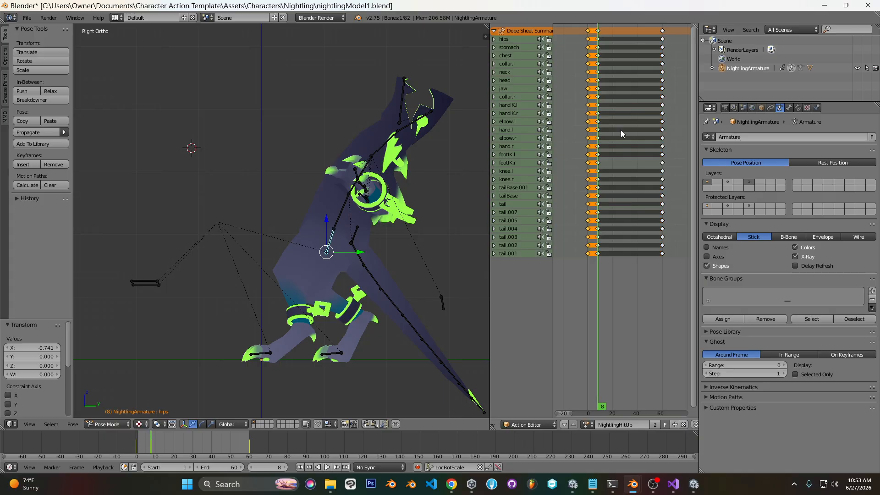
# Move the duplicated keyframe column of NightlingHitUp to frame 7.
pyautogui.scroll(1, 622, 133)
pyautogui.rightClick(595, 35)
pyautogui.hotkey('shift', 'd')
pyautogui.click(591, 70)
pyautogui.moveTo(589, 70); pyautogui.dragTo(590, 71)
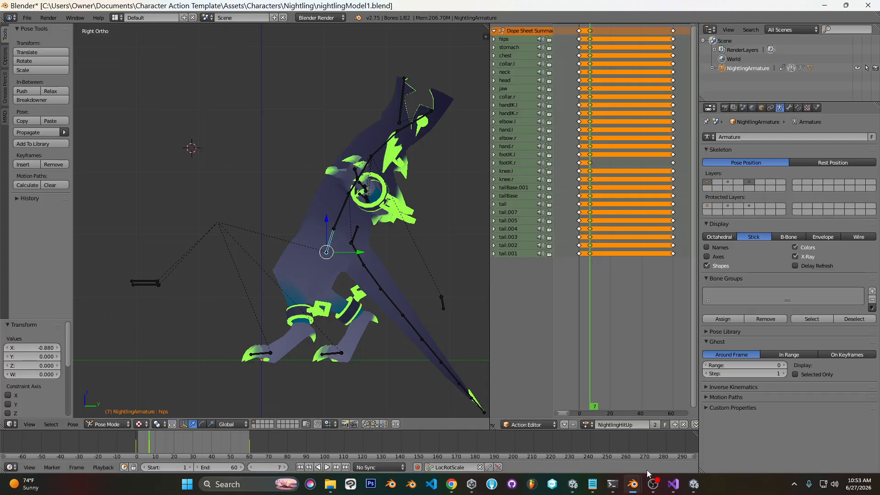
# Switch to CatModel.blend and examine the left foot's motion in CatHitUp from frame 0 to 12.
pyautogui.moveTo(633, 484)
pyautogui.click(658, 446)
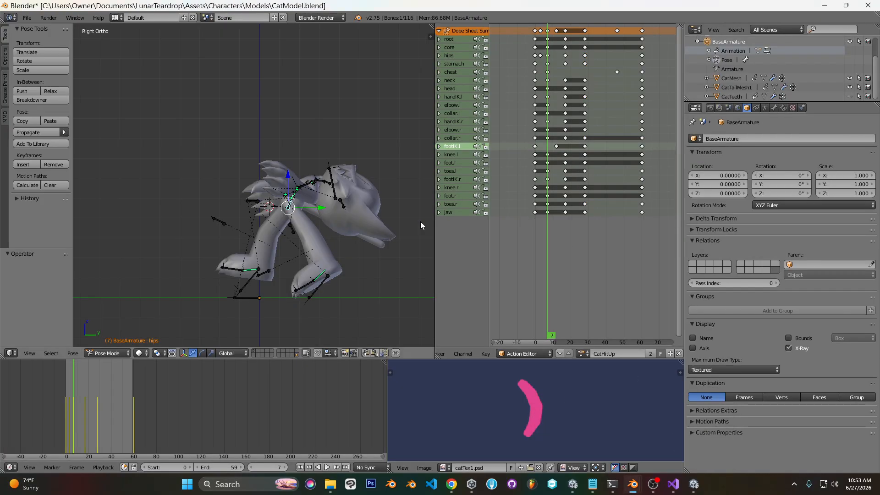
pyautogui.click(537, 145)
pyautogui.moveTo(537, 145); pyautogui.dragTo(557, 151)
# Try to move the cat's footIK.l keyframe at frame 12 earlier by 11 frames.
pyautogui.moveTo(556, 148); pyautogui.dragTo(535, 148, button='right')
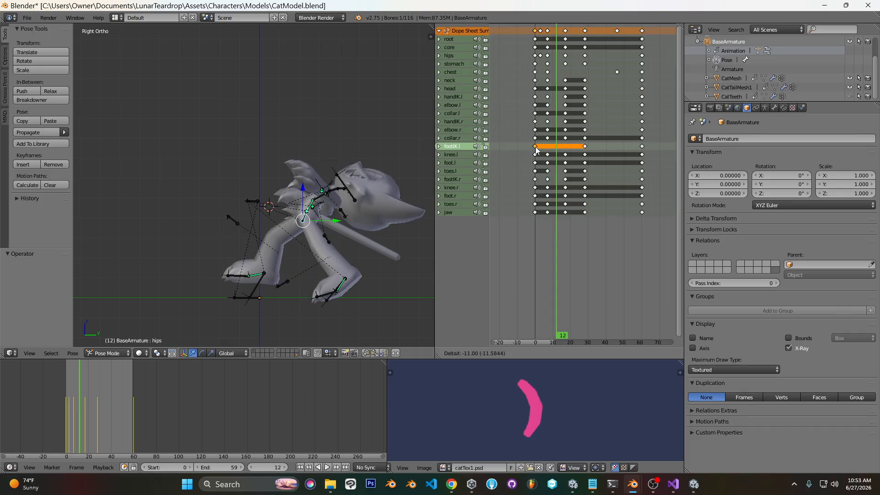
pyautogui.click(536, 149)
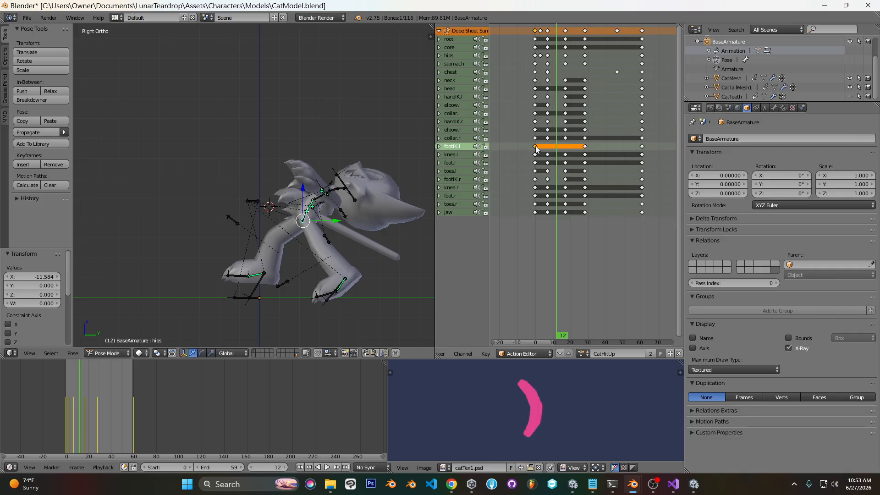
pyautogui.hotkey('ctrl', 'z')
# Compare CatHitUp with the Nightling action, examining the cat's poses through frame 28 and its starting pose at frame 0.
pyautogui.moveTo(536, 149); pyautogui.dragTo(553, 150)
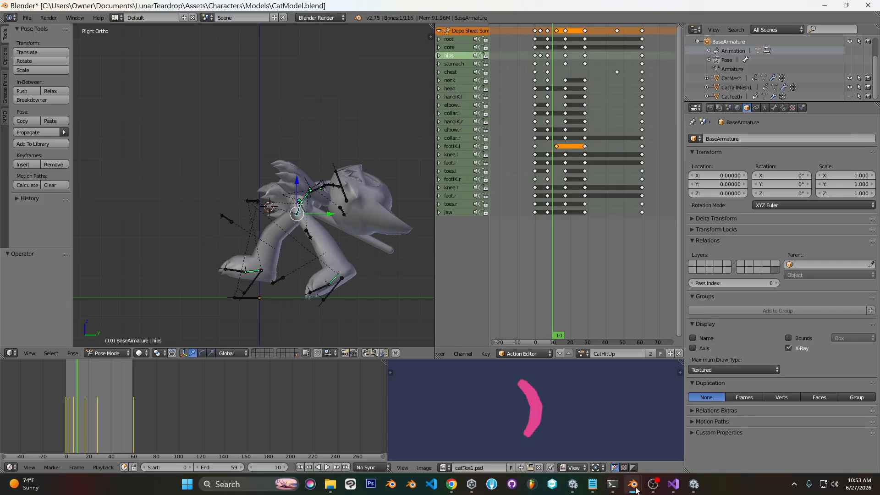
pyautogui.moveTo(633, 484)
pyautogui.click(583, 438)
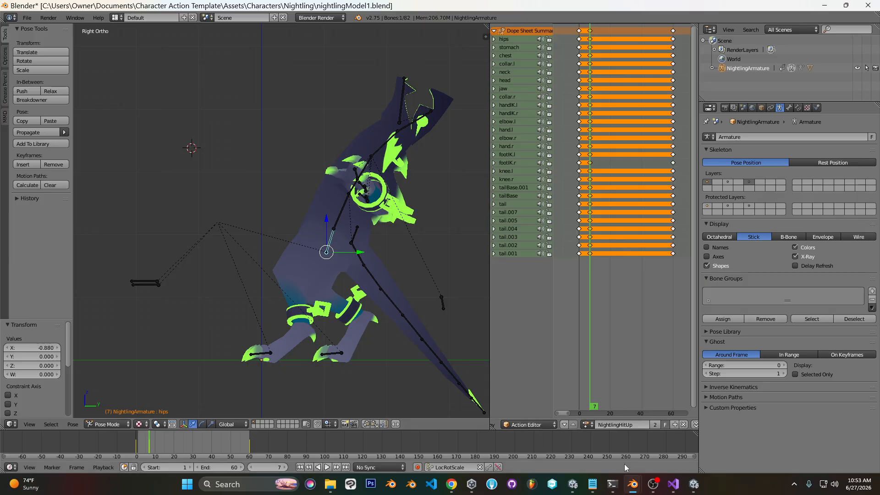
pyautogui.moveTo(633, 485)
pyautogui.click(684, 440)
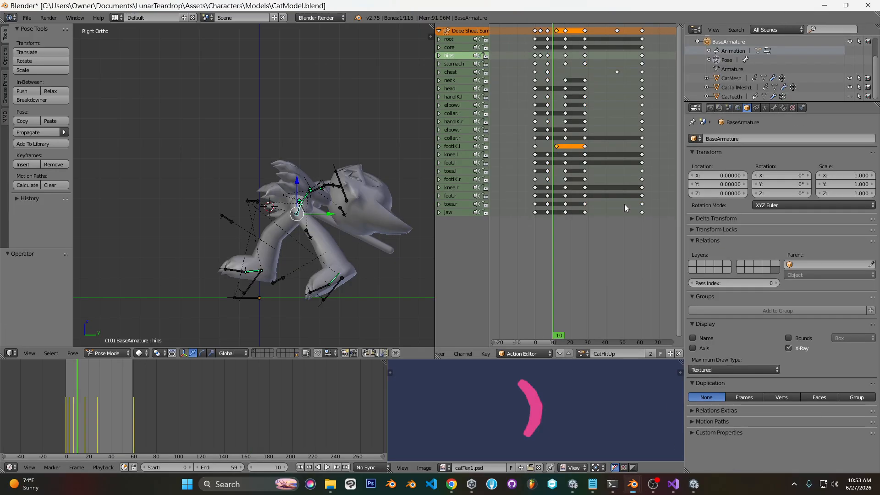
pyautogui.moveTo(533, 97); pyautogui.dragTo(585, 111)
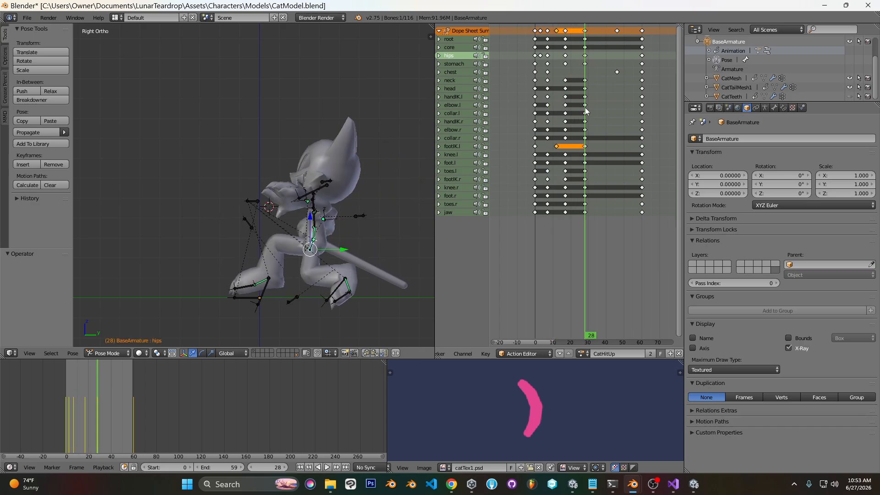
pyautogui.click(536, 172)
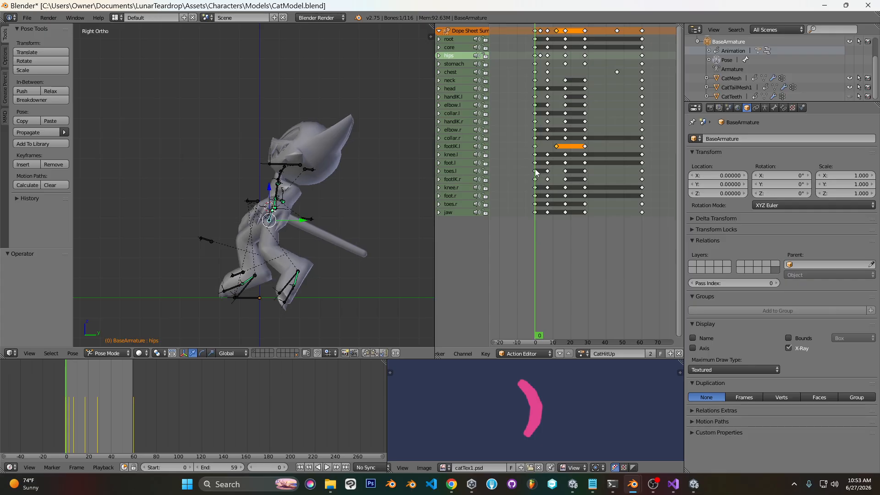
pyautogui.moveTo(633, 484)
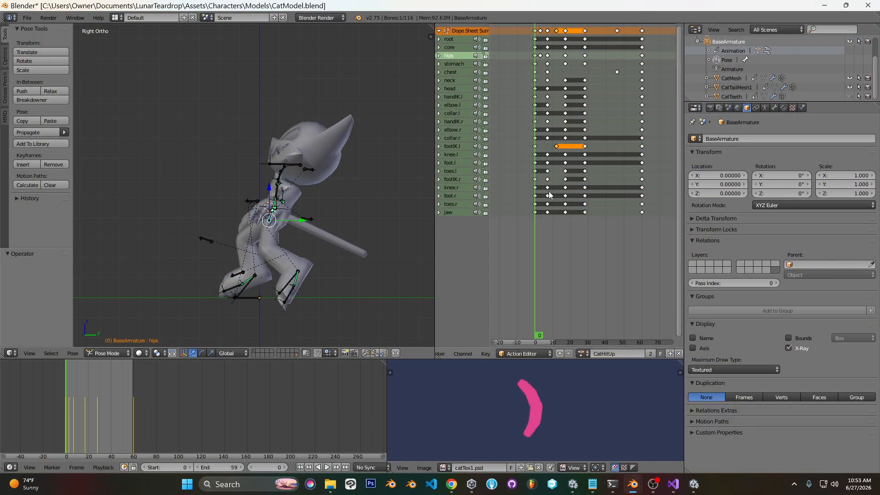
# Examine the cat's CatHitUp poses at frames 7 and 17 and compare them with the Nightling's pose.
pyautogui.click(547, 192)
pyautogui.moveTo(547, 191); pyautogui.dragTo(549, 192)
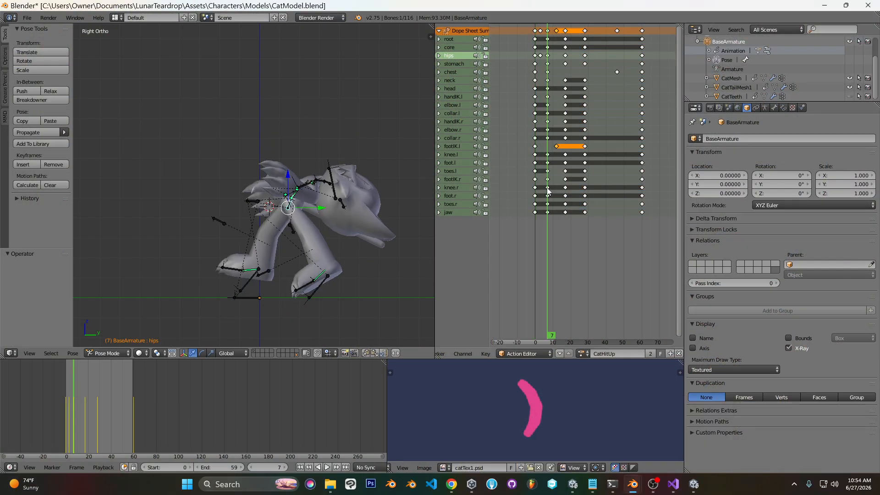
pyautogui.moveTo(549, 192); pyautogui.dragTo(568, 194)
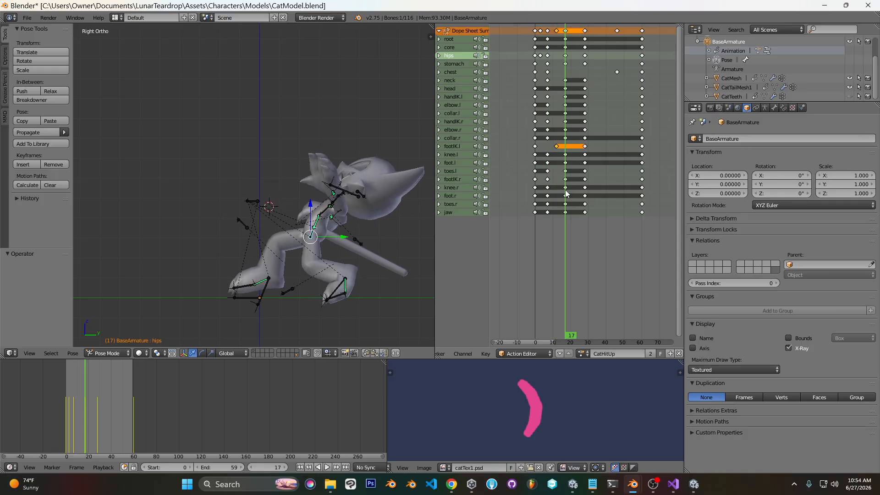
pyautogui.press('Left')
pyautogui.moveTo(549, 188); pyautogui.dragTo(565, 186)
pyautogui.moveTo(634, 490)
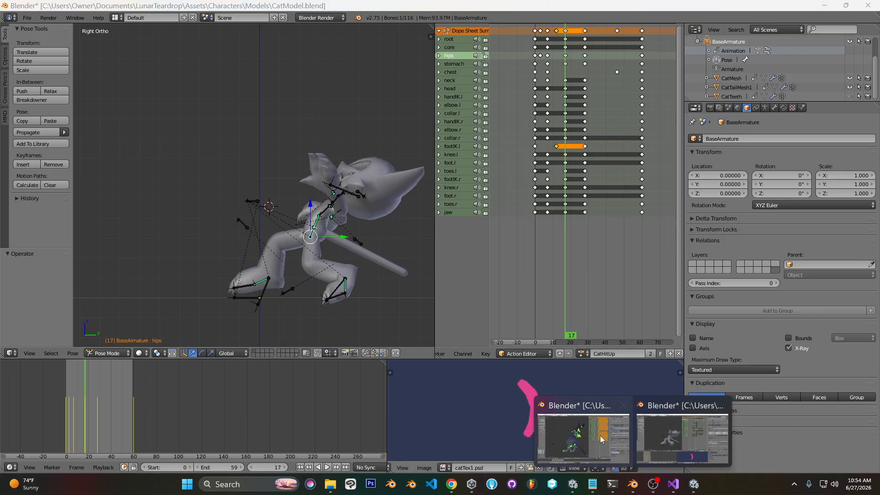
pyautogui.click(606, 403)
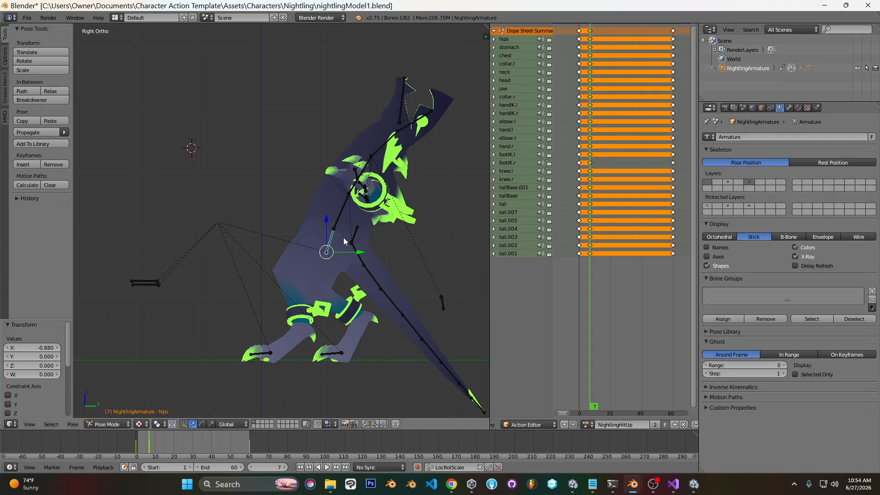
pyautogui.moveTo(633, 484)
pyautogui.click(656, 460)
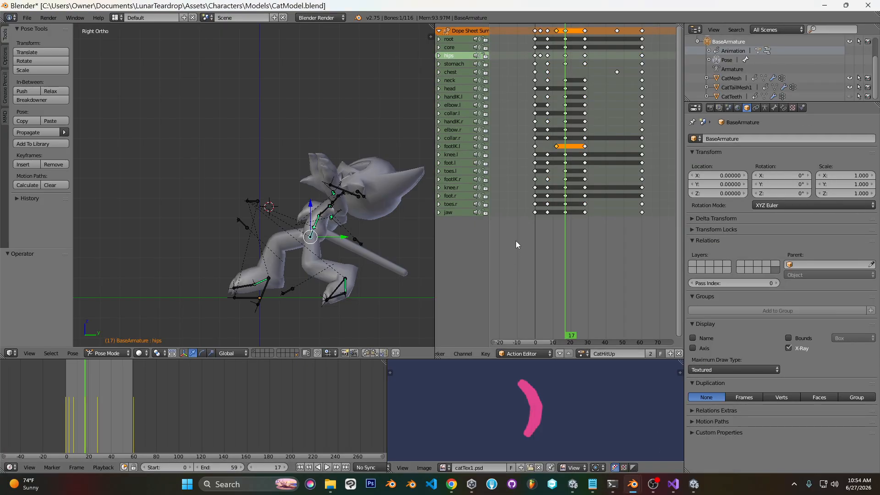
# In nightlingModel1.blend, at frame 0 of NightlingHitUp, shift the Nightling's hips back and slightly down, and rotate them about -11.2°.
pyautogui.click(585, 440)
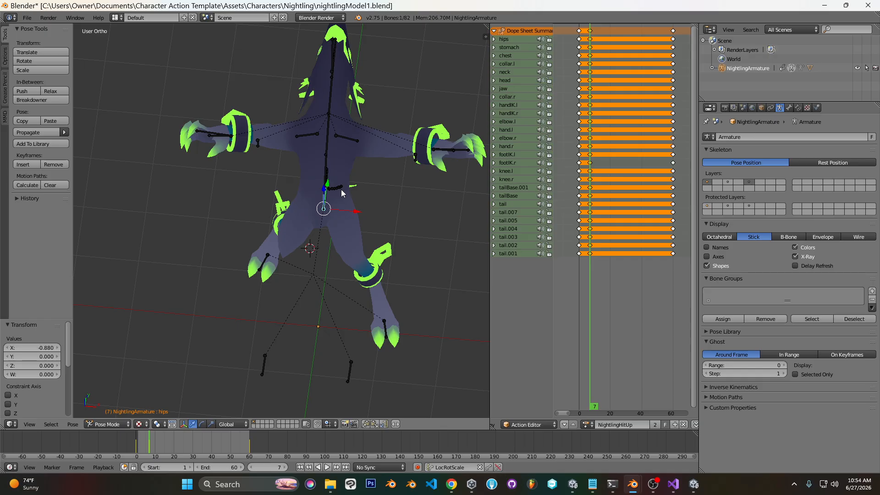
pyautogui.press('KP_3')
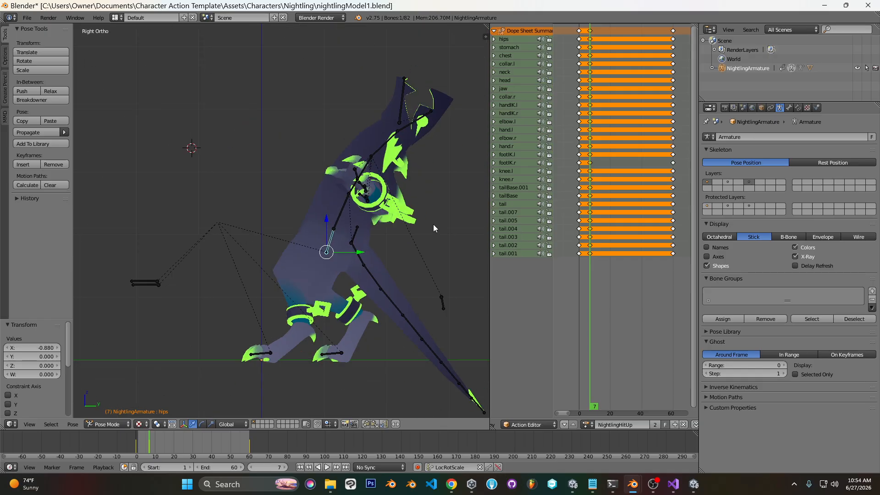
pyautogui.click(580, 110)
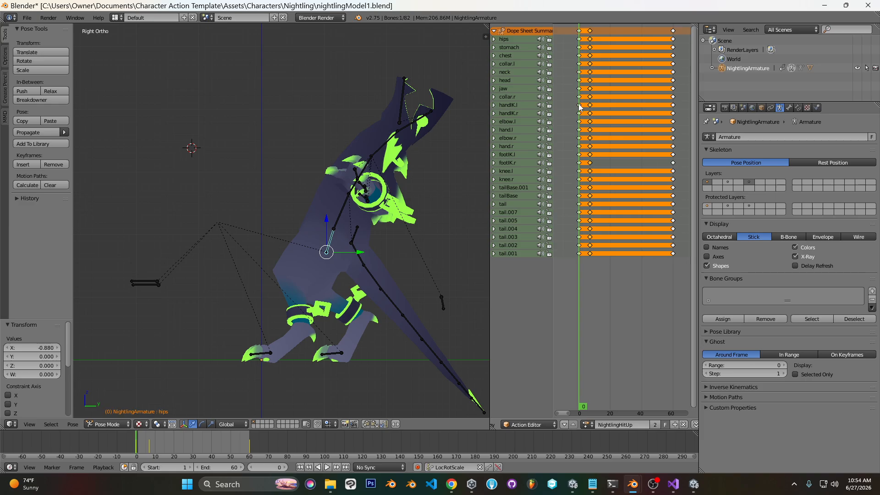
pyautogui.press('g')
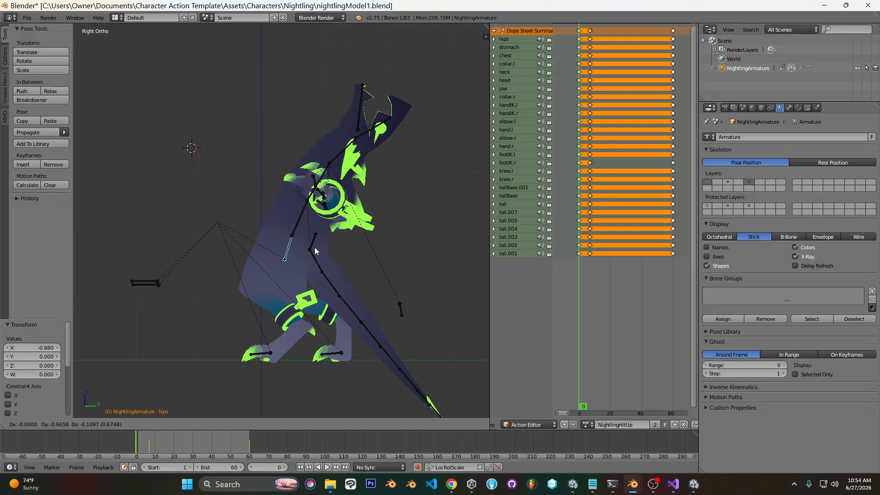
pyautogui.click(314, 247)
pyautogui.press('r')
pyautogui.click(342, 230)
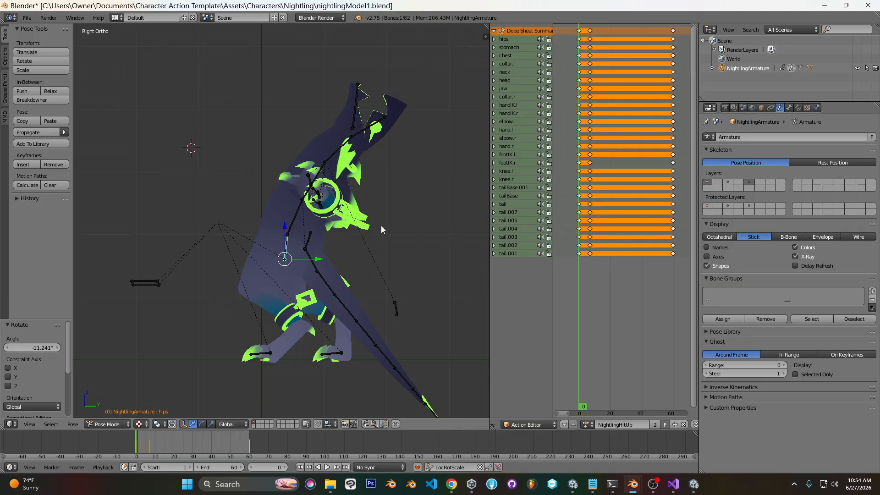
# Rotate the stomach bone backward, rotate the hips about -6.1°, and nudge the hips by about -0.06 in Y.
pyautogui.rightClick(294, 220)
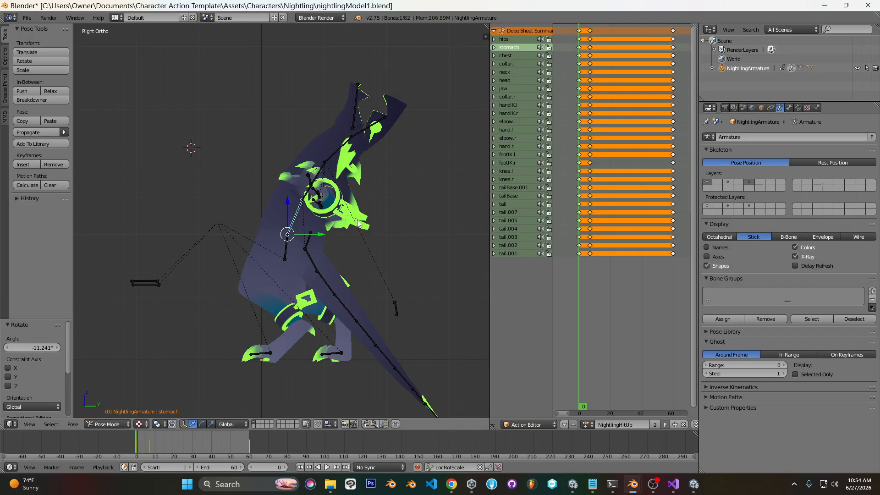
pyautogui.press('r')
pyautogui.click(345, 198)
pyautogui.rightClick(287, 244)
pyautogui.press('r')
pyautogui.click(347, 235)
pyautogui.press('g')
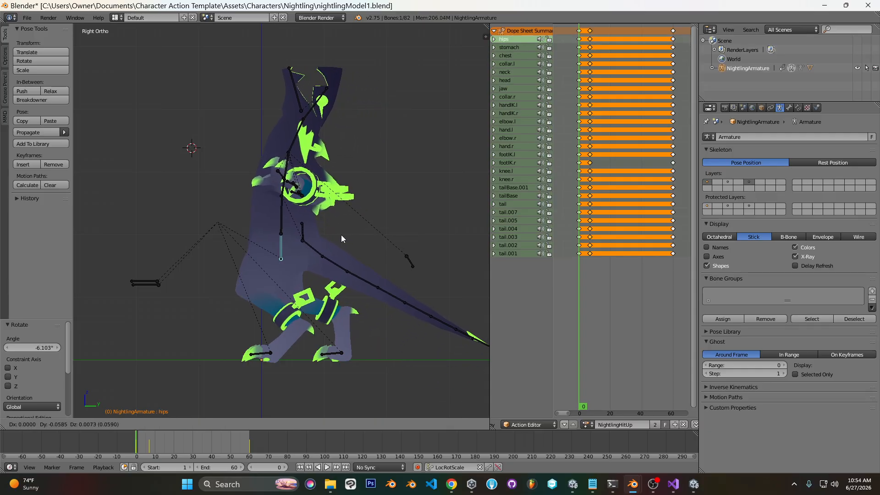
pyautogui.click(341, 234)
# Check the frame 0 pose from several angles and rotate the stomach bone about -2.6° in the side view.
pyautogui.moveTo(339, 235); pyautogui.dragTo(263, 273, button='middle')
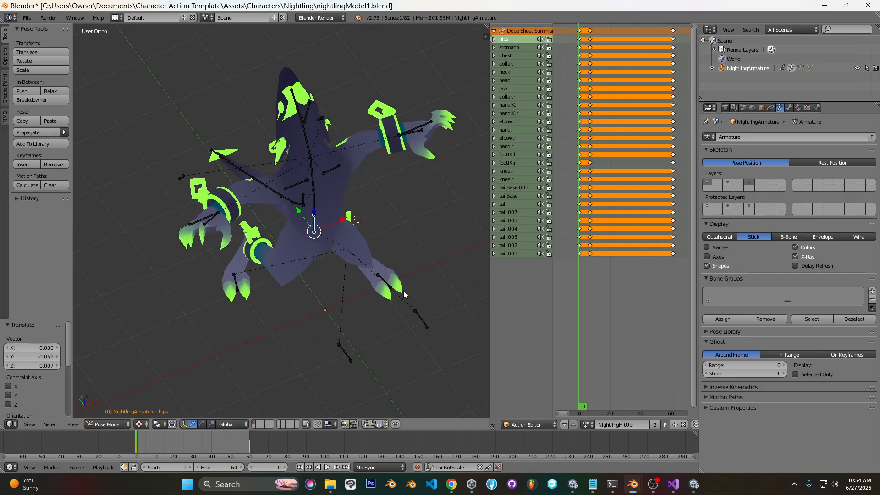
pyautogui.press('KP_1')
pyautogui.press('KP_3')
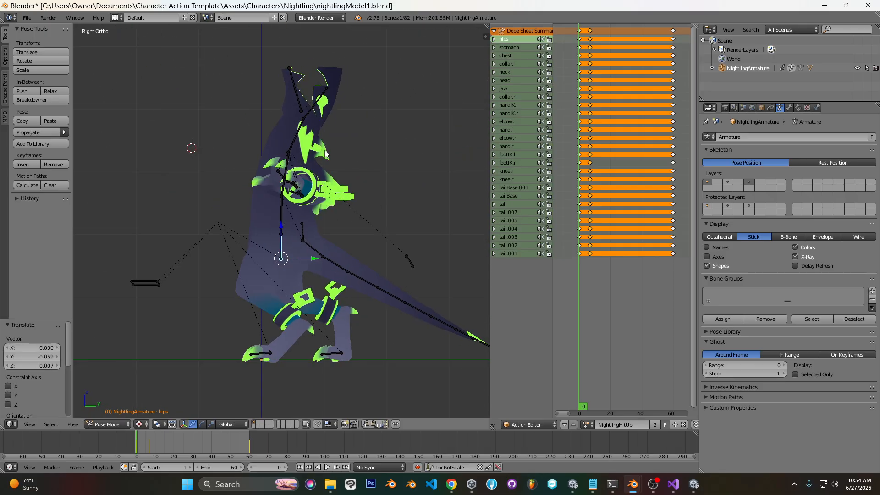
pyautogui.rightClick(283, 215)
pyautogui.press('r')
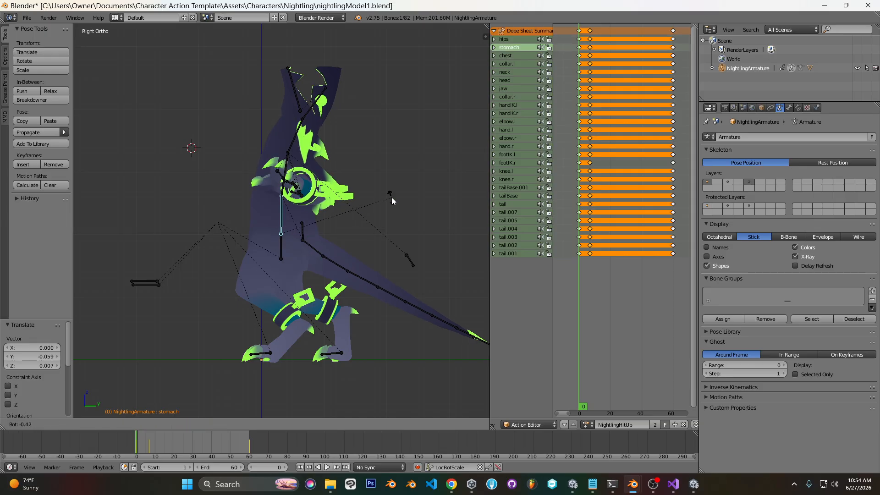
pyautogui.click(390, 194)
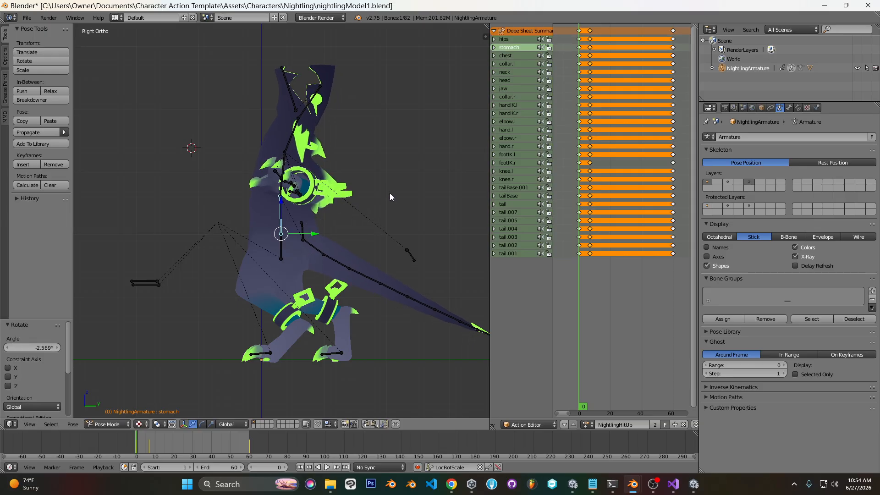
pyautogui.press('a')
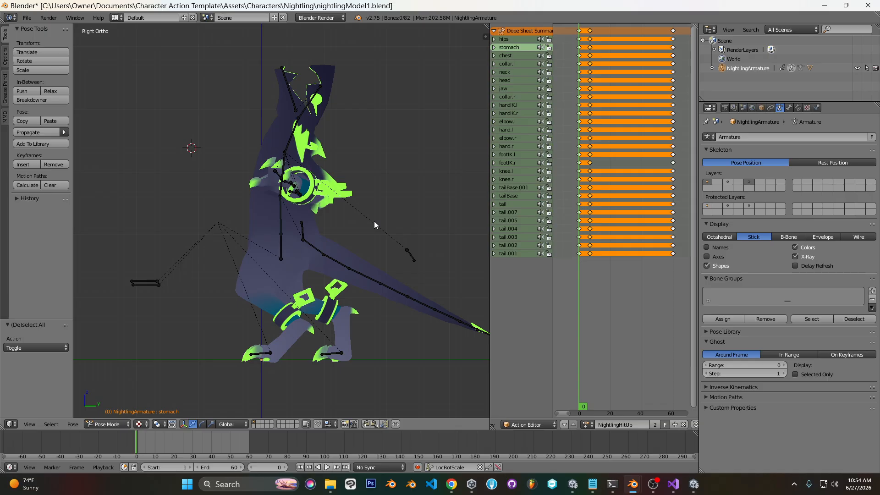
# Tilt the Nightling's neck back about -41.8° and its head about -12.7°.
pyautogui.rightClick(291, 129)
pyautogui.press('r')
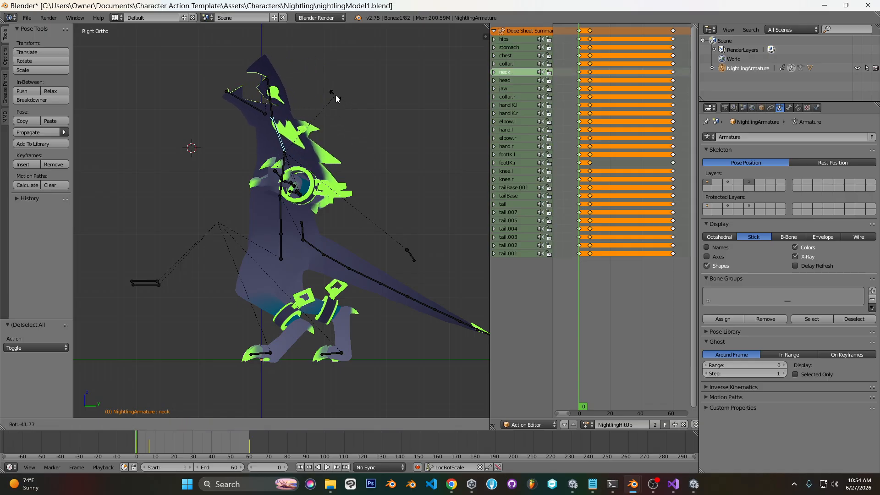
pyautogui.click(335, 95)
pyautogui.rightClick(276, 106)
pyautogui.press('r')
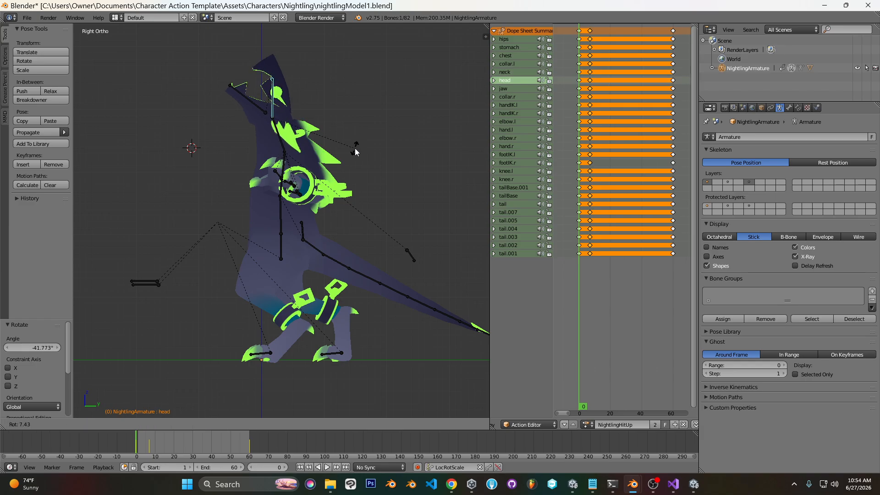
pyautogui.click(351, 119)
# In the top view, move handIK.r by about 0.32 in X and -0.82 in Y, and bring handIK.l forward and inward to match.
pyautogui.moveTo(351, 119); pyautogui.dragTo(307, 244, button='middle')
pyautogui.press('KP_1')
pyautogui.press('KP_7')
pyautogui.rightClick(195, 207)
pyautogui.press('g')
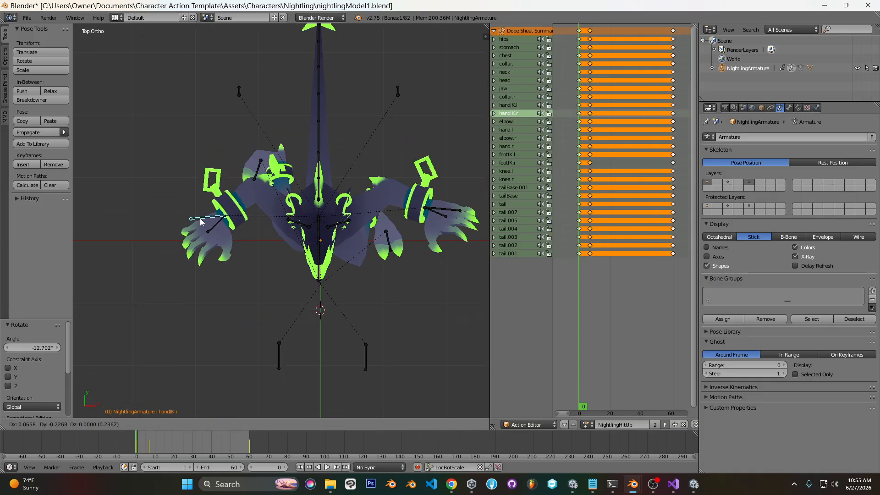
pyautogui.click(216, 258)
pyautogui.rightClick(457, 231)
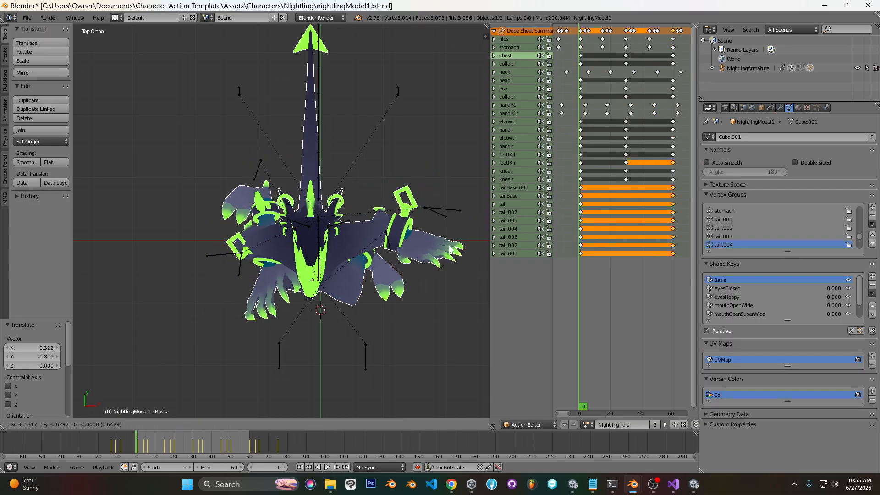
pyautogui.rightClick(454, 217)
pyautogui.rightClick(454, 217)
pyautogui.press('g')
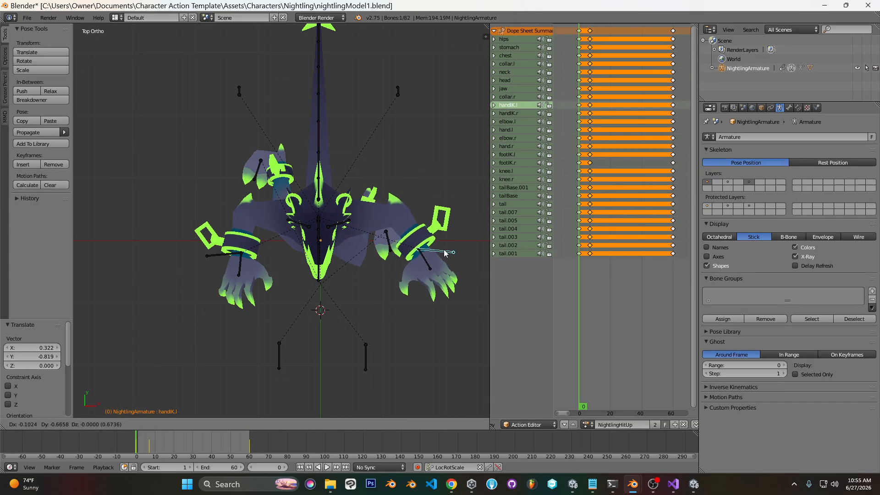
pyautogui.click(422, 264)
# In the side view, lower handIK.l by about 0.23 and move handIK.r by about -0.28 in Y and -0.08 in Z.
pyautogui.moveTo(422, 265); pyautogui.dragTo(374, 193, button='middle')
pyautogui.press('KP_3')
pyautogui.press('g')
pyautogui.click(303, 219)
pyautogui.rightClick(243, 198)
pyautogui.press('r')
pyautogui.rightClick(242, 201)
pyautogui.rightClick(243, 201)
pyautogui.rightClick(252, 200)
pyautogui.rightClick(246, 199)
pyautogui.press('r')
pyautogui.rightClick(249, 200)
pyautogui.rightClick(254, 200)
pyautogui.press('g')
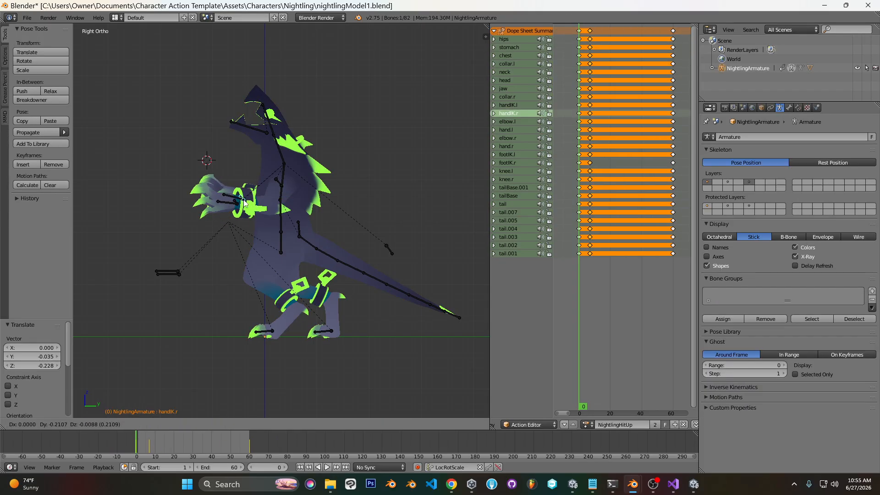
pyautogui.click(241, 204)
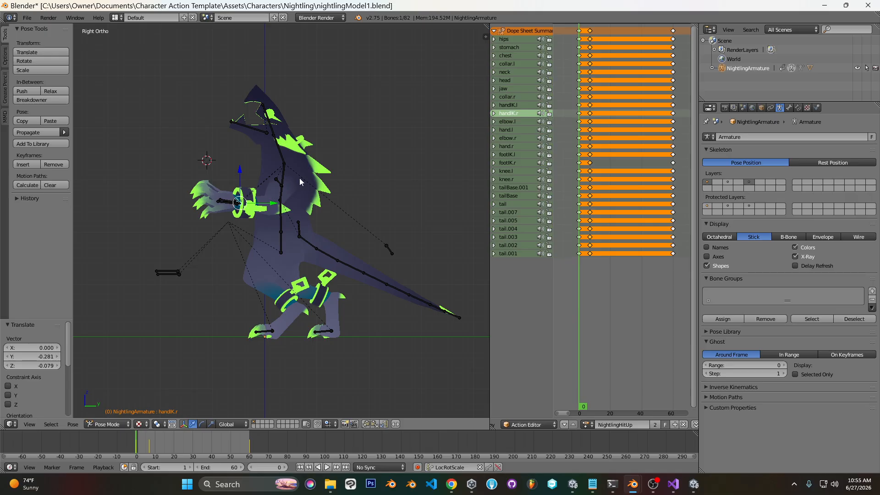
# Insert LocRotScale keyframes for all bones at frame 0.
pyautogui.press('a')
pyautogui.press('i')
pyautogui.press('a')
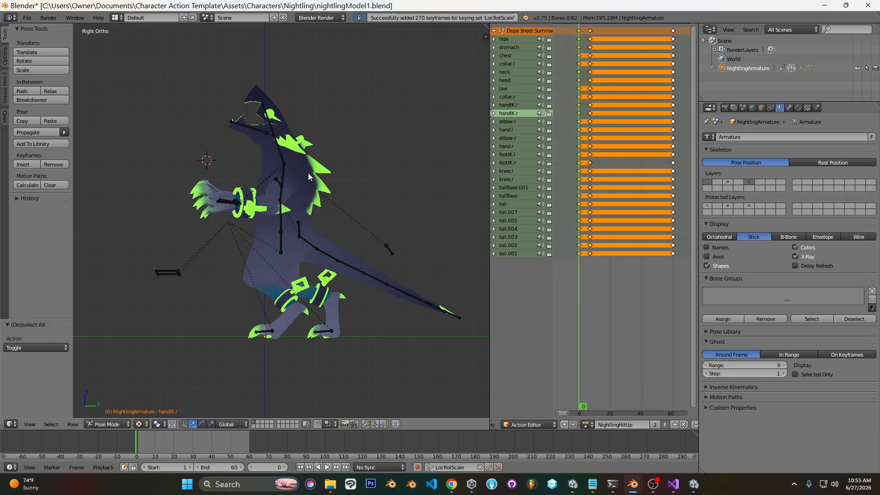
# Move the hips slightly down and toward the tail at frame 0 and keyframe them.
pyautogui.rightClick(281, 248)
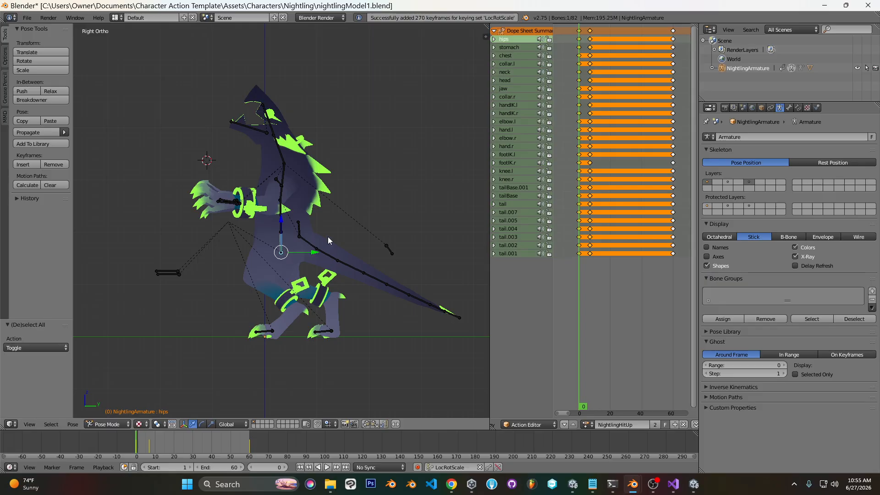
pyautogui.press('i')
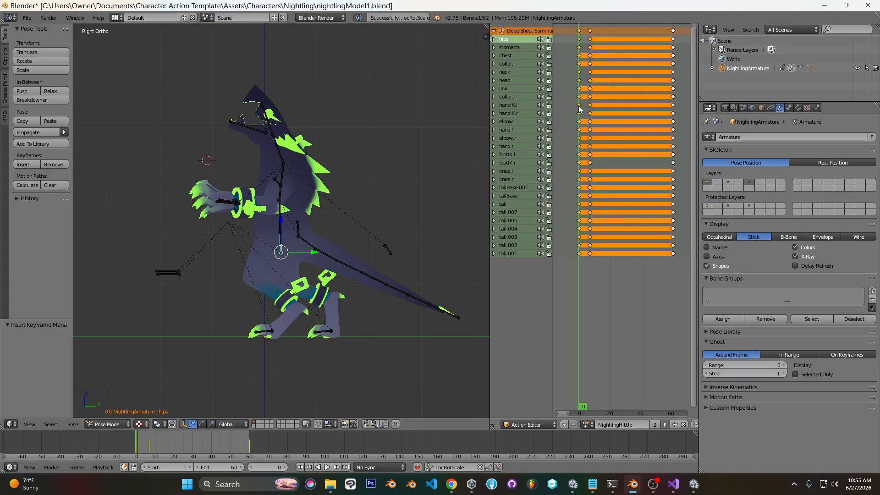
pyautogui.moveTo(579, 109)
pyautogui.mouseDown()
pyautogui.moveTo(591, 111)
pyautogui.moveTo(579, 111)
pyautogui.mouseUp()
pyautogui.moveTo(279, 243); pyautogui.dragTo(283, 253)
pyautogui.press('i')
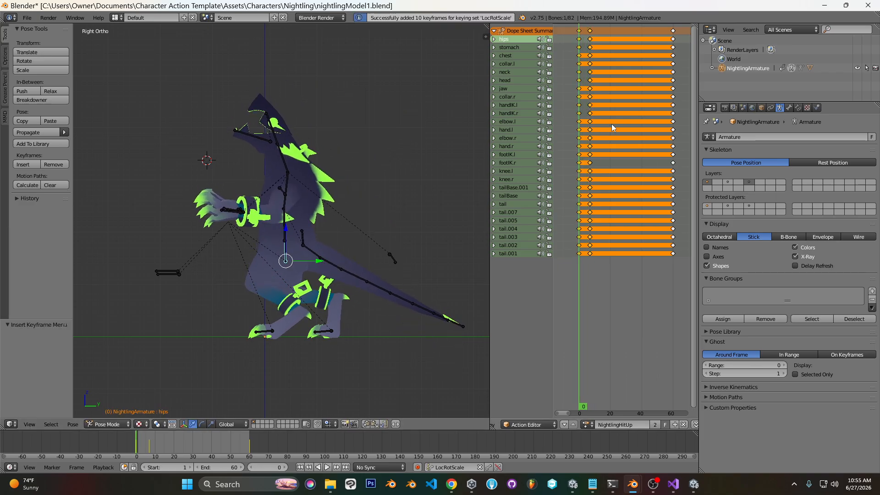
# At frame 7, move the hips by about -0.25 in Y and 0.27 in Z and rotate them about 1.9°.
pyautogui.moveTo(581, 87); pyautogui.dragTo(591, 86)
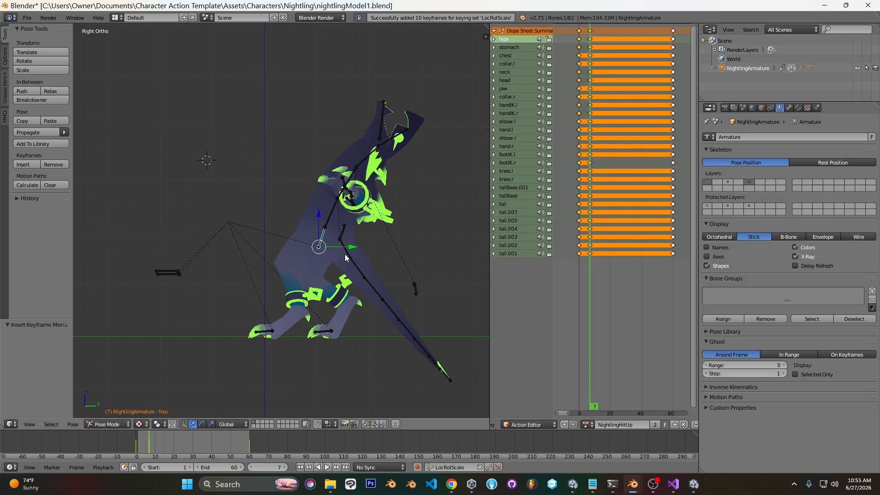
pyautogui.press('g')
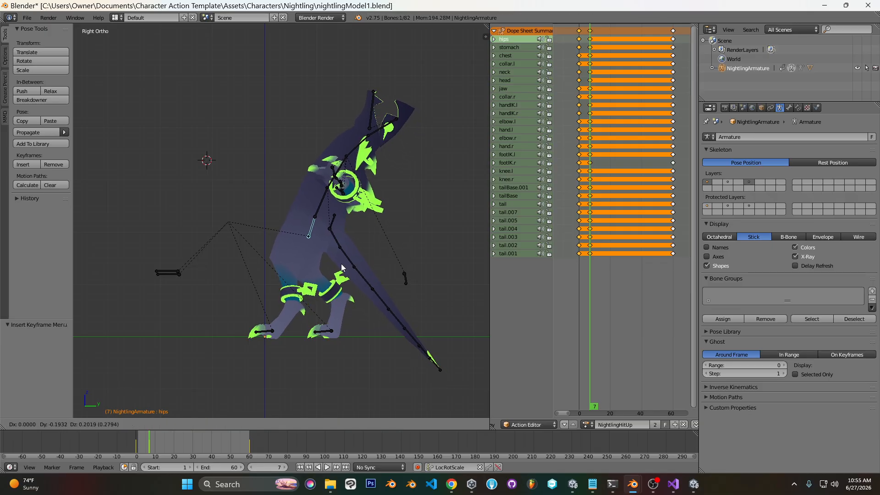
pyautogui.press('r')
pyautogui.click(340, 265)
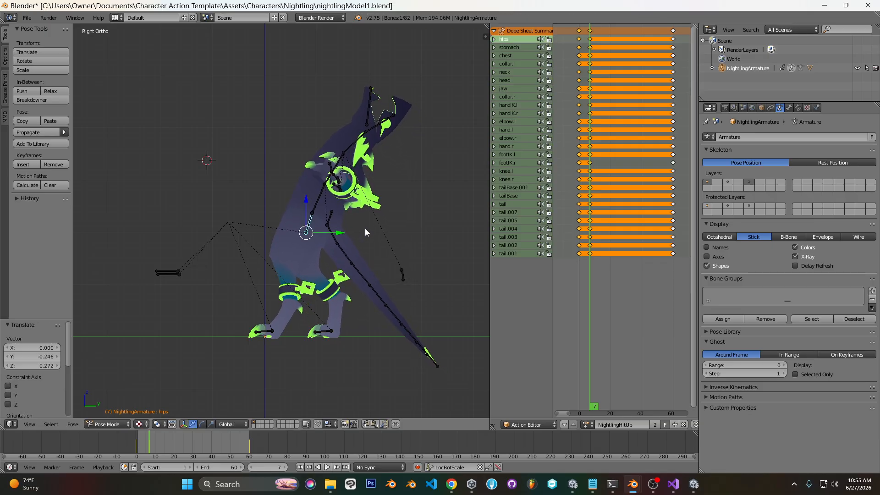
# Bend the frame 7 torso forward by rotating the stomach bone about 16.8° and then the chest bone.
pyautogui.rightClick(323, 200)
pyautogui.press('r')
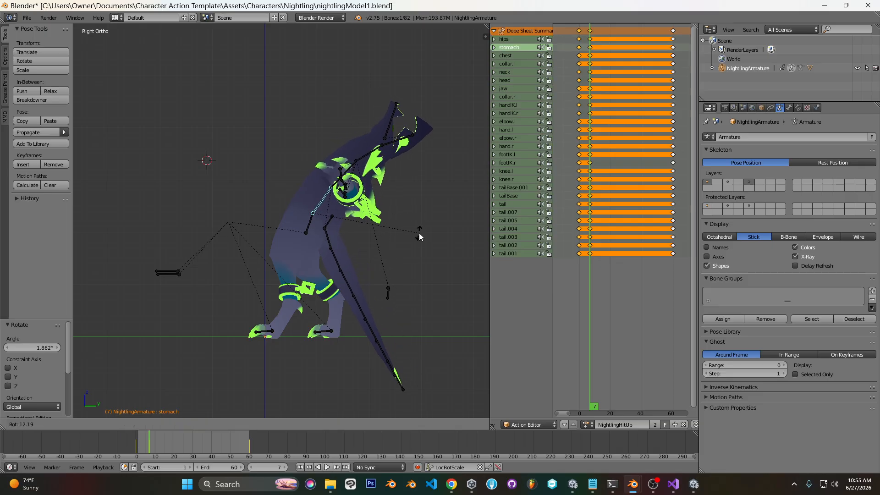
pyautogui.click(394, 216)
pyautogui.rightClick(351, 180)
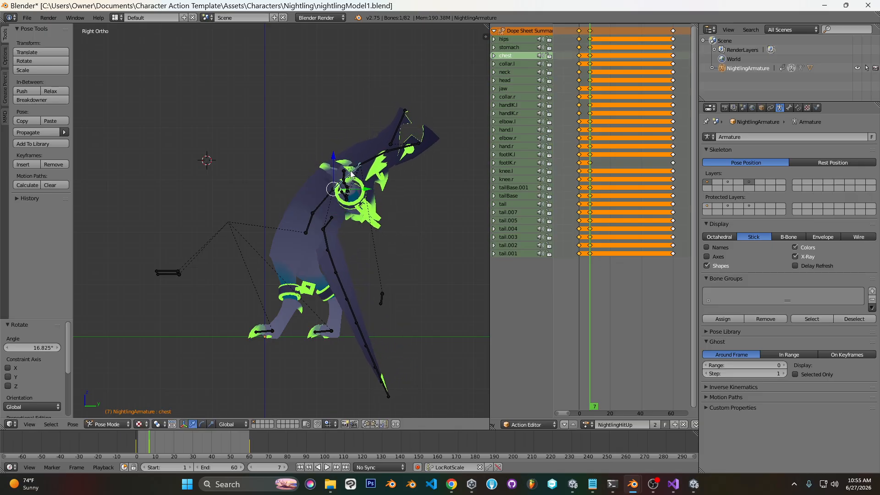
pyautogui.press('r')
pyautogui.click(406, 188)
# At frame 7, rotate the neck bone about 20.2° and tilt the head further downward, leaving no bones selected.
pyautogui.rightClick(387, 177)
pyautogui.press('r')
pyautogui.click(423, 213)
pyautogui.rightClick(410, 190)
pyautogui.press('r')
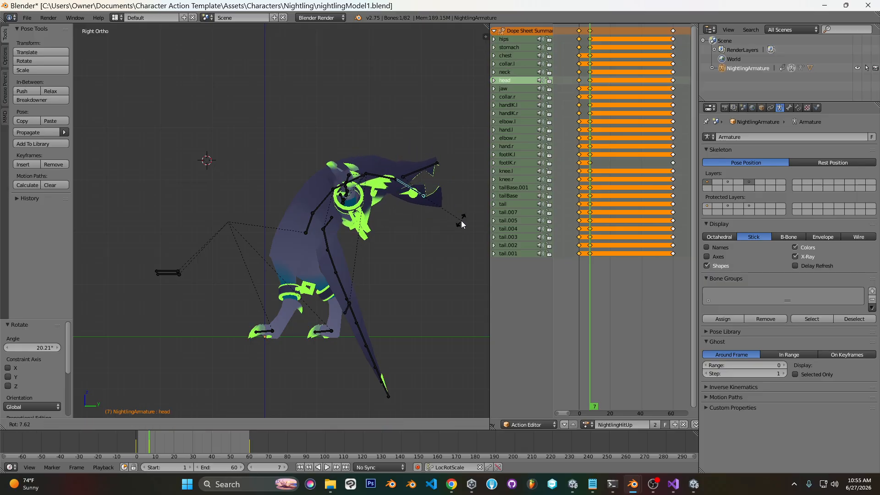
pyautogui.click(457, 234)
pyautogui.press('a')
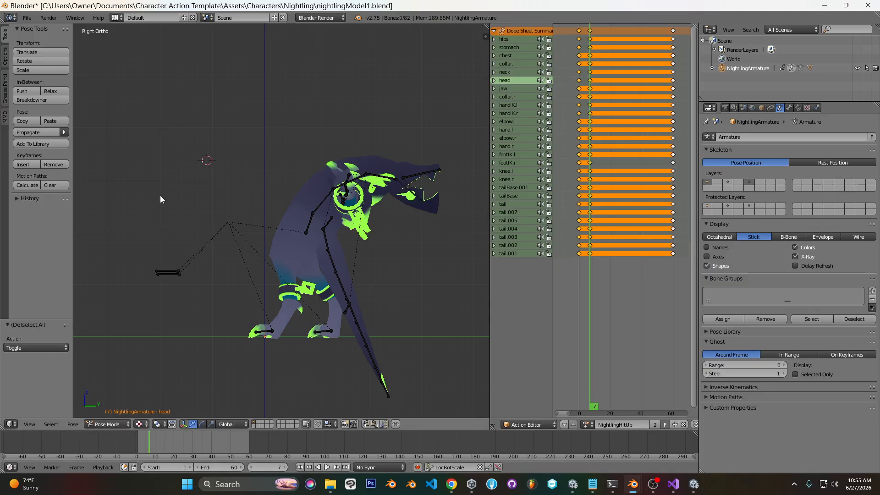
# Bend the torso further forward at frame 7 by rotating the stomach bone and then the chest bone.
pyautogui.moveTo(188, 200); pyautogui.dragTo(355, 209, button='middle')
pyautogui.press('KP_3')
pyautogui.rightClick(328, 201)
pyautogui.press('r')
pyautogui.click(404, 202)
pyautogui.rightClick(379, 186)
pyautogui.press('r')
pyautogui.click(380, 188)
# Rotate the neck bone about 5.7° at frame 7 and tilt the head bone further downward.
pyautogui.rightClick(383, 190)
pyautogui.press('r')
pyautogui.click(405, 204)
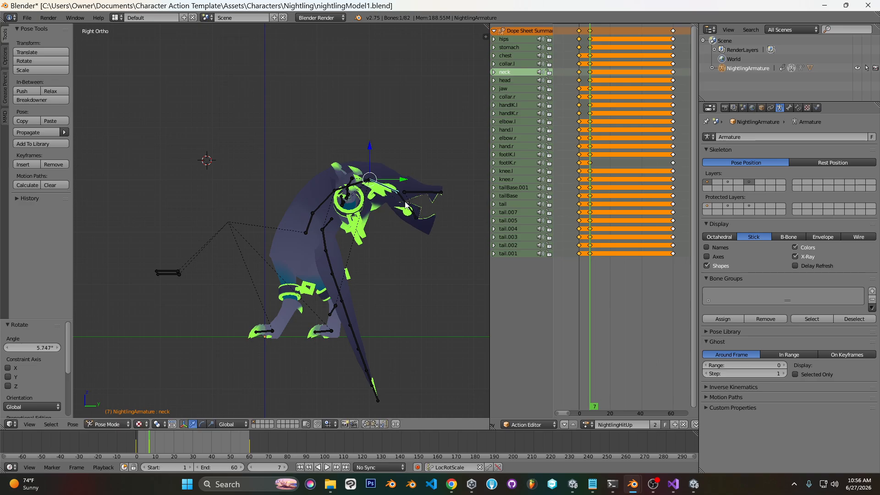
pyautogui.rightClick(406, 205)
pyautogui.press('r')
pyautogui.click(431, 230)
pyautogui.press('a')
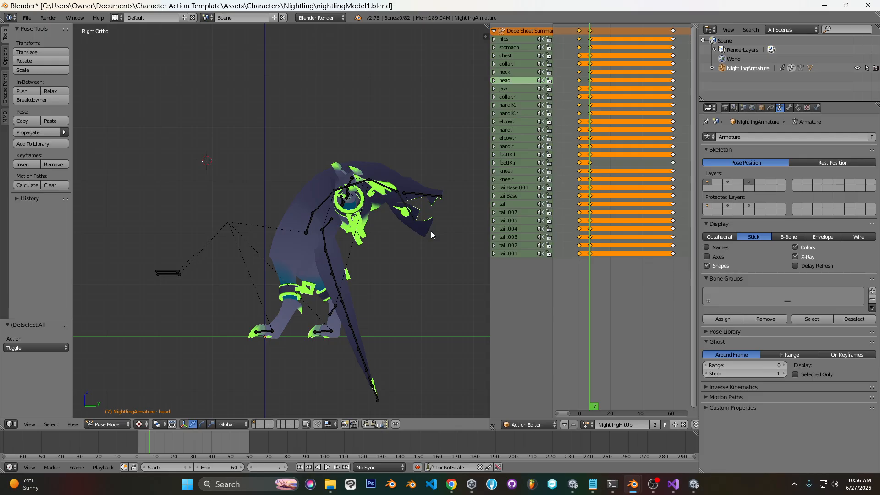
# Rotate the chest bone about 1.7° and keyframe all bones of the Nightling at frame 7.
pyautogui.moveTo(312, 152); pyautogui.dragTo(405, 193, button='middle')
pyautogui.press('KP_3')
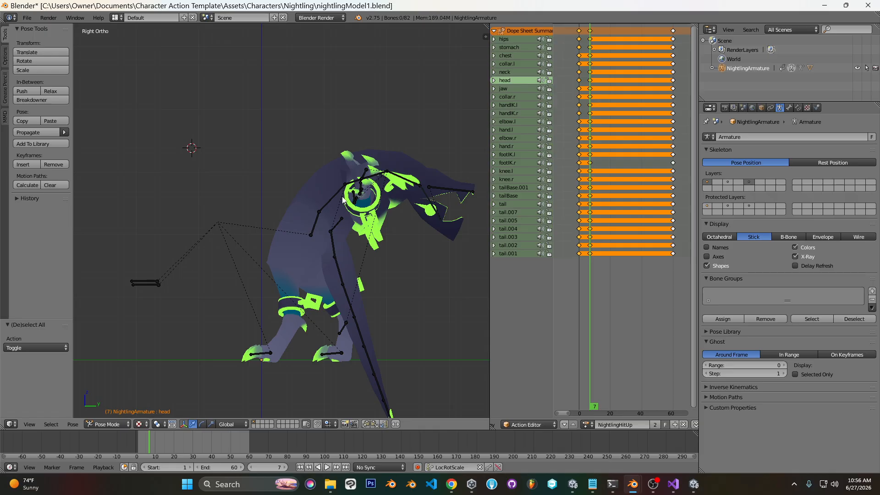
pyautogui.rightClick(359, 183)
pyautogui.press('r')
pyautogui.click(424, 226)
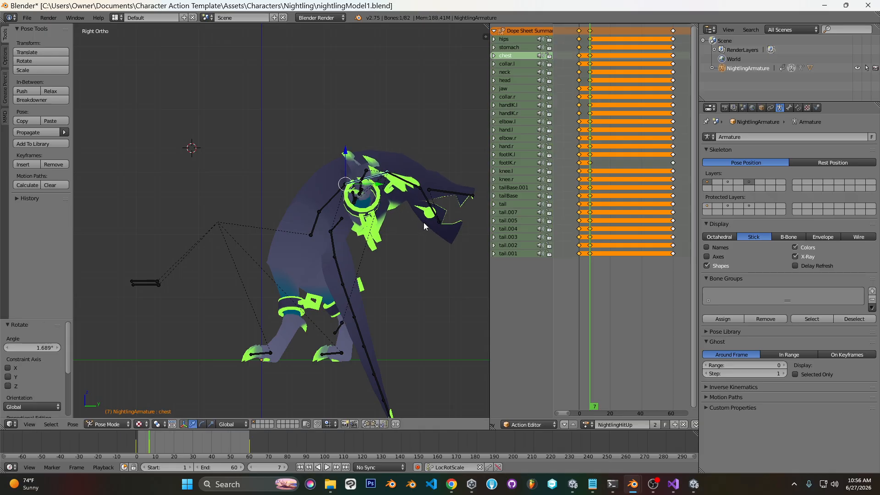
pyautogui.press('a')
pyautogui.press('a')
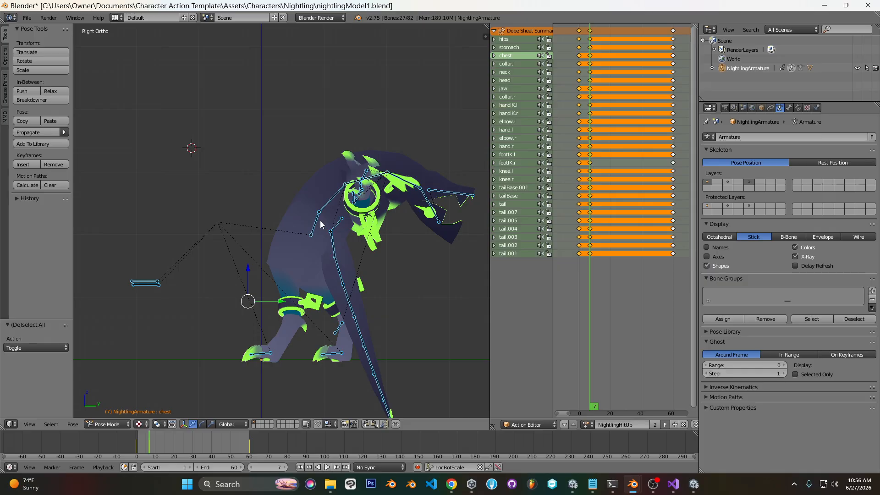
pyautogui.press('i')
pyautogui.press('a')
pyautogui.moveTo(591, 92)
pyautogui.mouseDown()
pyautogui.moveTo(581, 94)
pyautogui.moveTo(590, 93)
pyautogui.mouseUp()
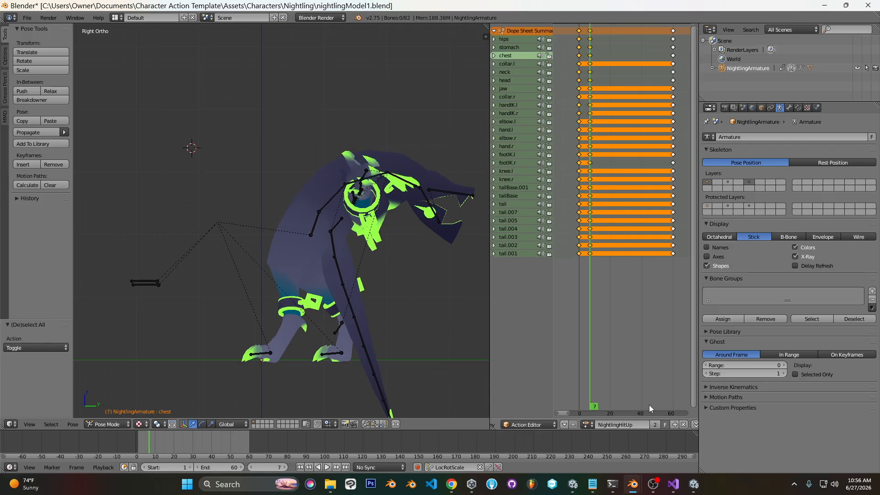
# Examine the CatHitUp reference pose around frame 7 in the CatModel file, and return to the Nightling file.
pyautogui.moveTo(633, 484)
pyautogui.click(776, 424)
pyautogui.moveTo(546, 131); pyautogui.dragTo(549, 106)
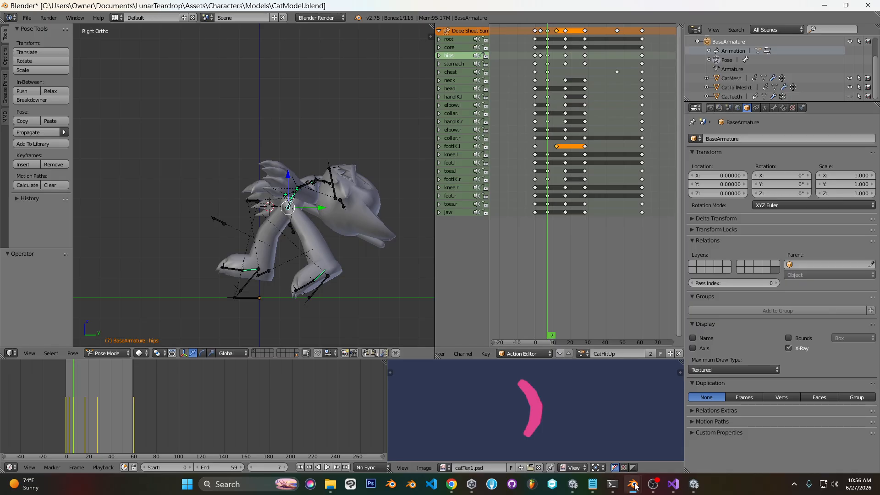
pyautogui.moveTo(633, 484)
pyautogui.click(599, 452)
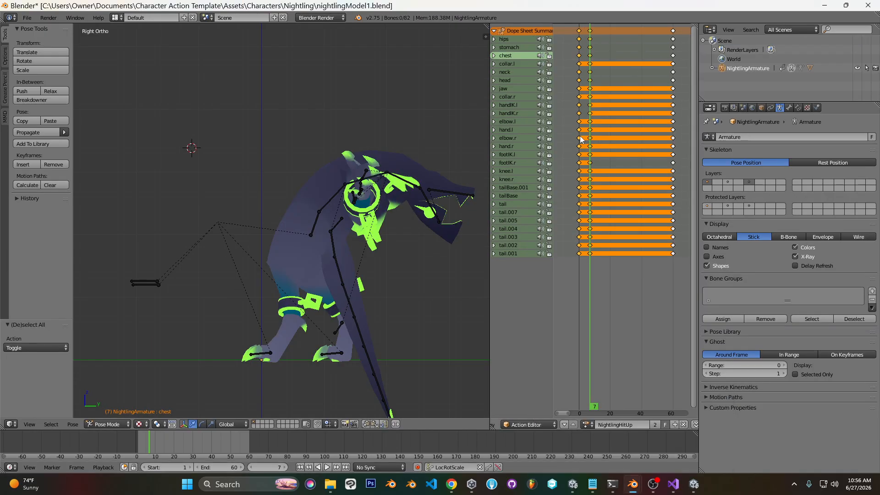
# Curl the torso further forward at frame 7 by rotating the stomach bone and then the chest bone about 10.6°.
pyautogui.rightClick(339, 205)
pyautogui.rightClick(367, 179)
pyautogui.press('r')
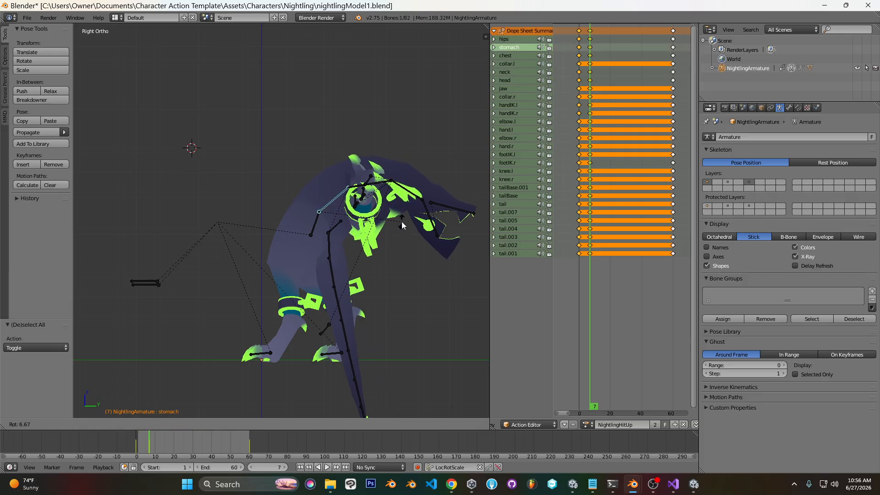
pyautogui.click(375, 186)
pyautogui.press('r')
pyautogui.click(315, 245)
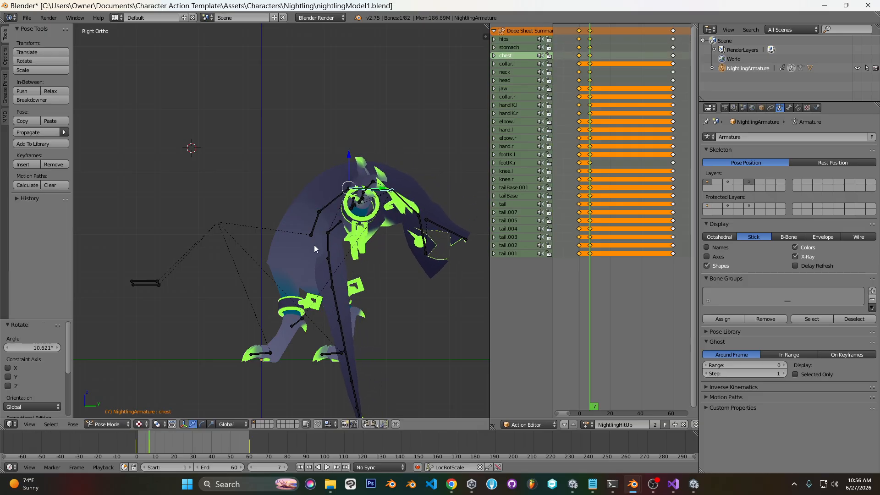
# Swing the tail outward at frame 7 by rotating its upper bones from tailBase.001 down to tail.007, the last about -2.6°.
pyautogui.rightClick(329, 235)
pyautogui.press('r')
pyautogui.click(385, 257)
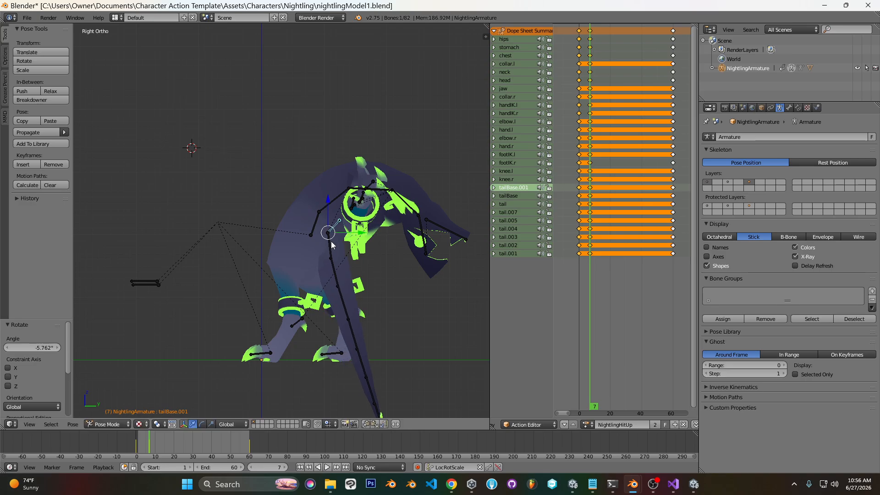
pyautogui.press('r')
pyautogui.click(392, 262)
pyautogui.rightClick(343, 274)
pyautogui.press('r')
pyautogui.click(375, 297)
pyautogui.rightClick(375, 297)
pyautogui.press('r')
pyautogui.click(377, 295)
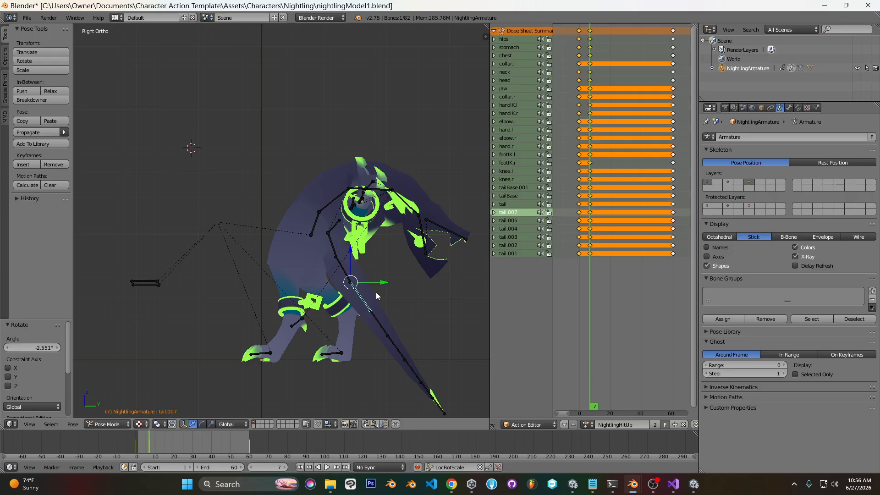
# Check the pose from several angles and keyframe all bones at frame 7 with the LocRotScale keying set.
pyautogui.press('a')
pyautogui.moveTo(303, 224); pyautogui.dragTo(398, 241, button='middle')
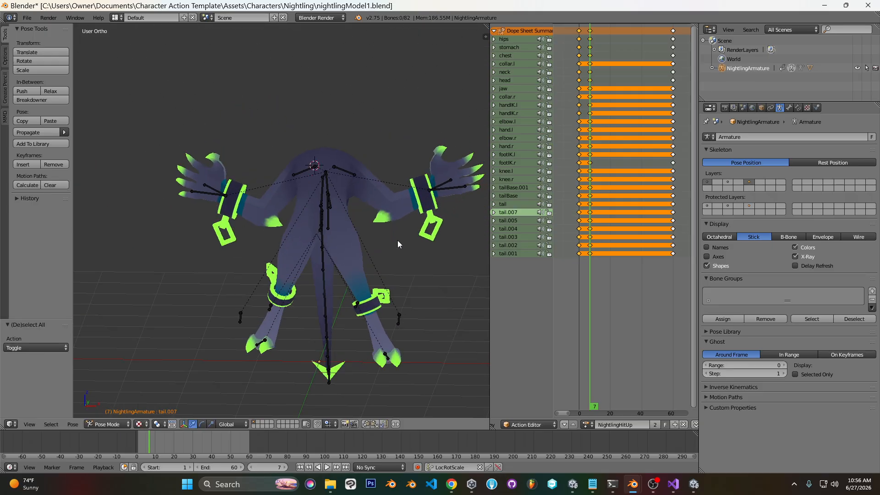
pyautogui.press('KP_1')
pyautogui.press('KP_3')
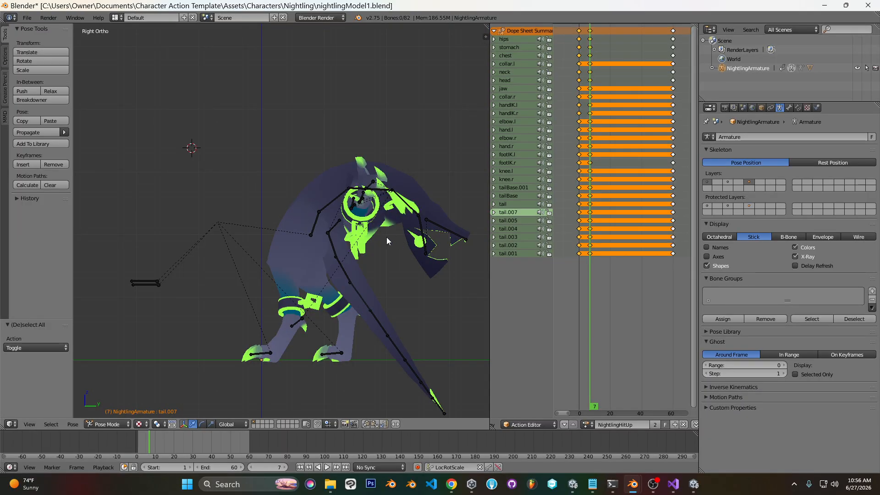
pyautogui.press('a')
pyautogui.press('i')
pyautogui.press('a')
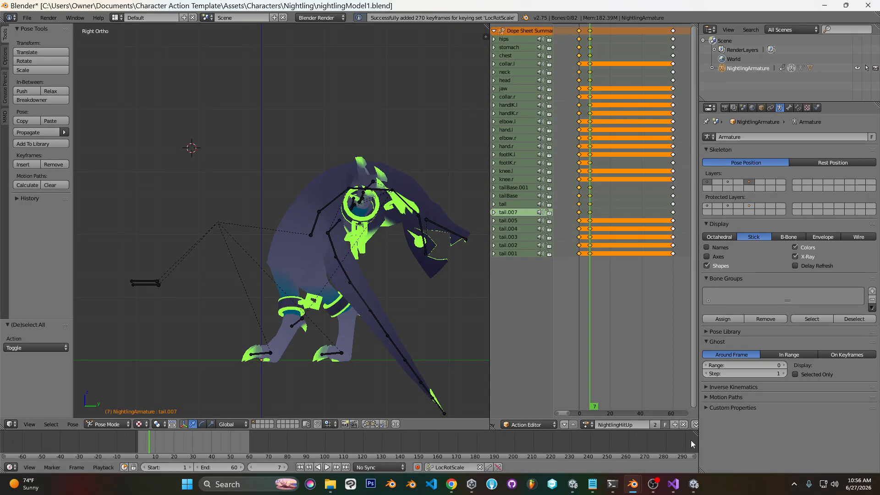
# Move the NightlingHitUp action to frame 17 and study the CatHitUp reference pose at the same frame.
pyautogui.moveTo(592, 167); pyautogui.dragTo(606, 166)
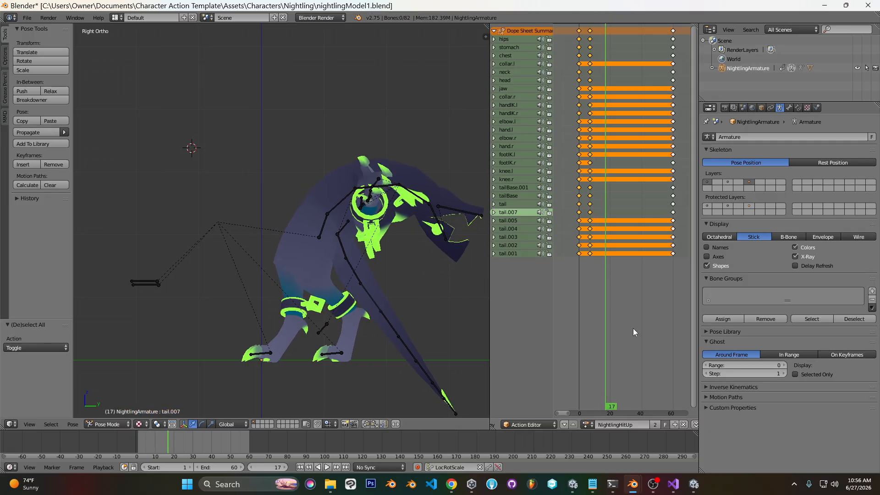
pyautogui.moveTo(633, 490)
pyautogui.click(682, 438)
pyautogui.moveTo(550, 129); pyautogui.dragTo(565, 129)
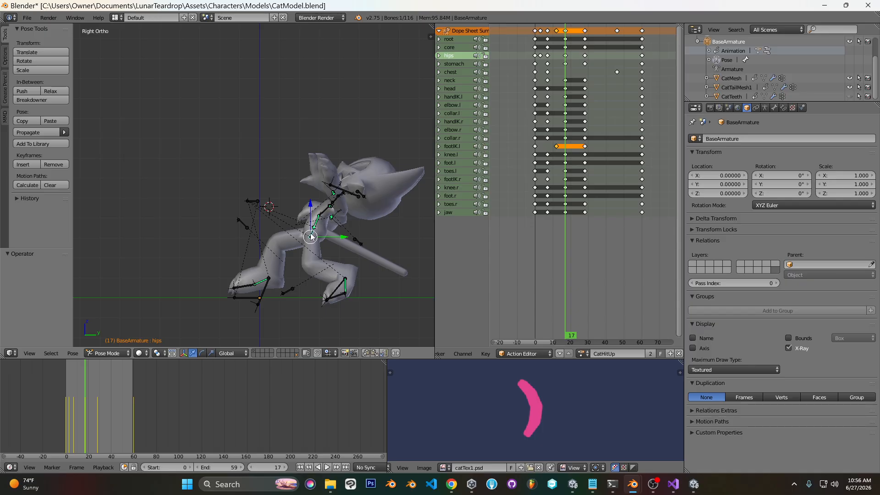
pyautogui.moveTo(548, 116); pyautogui.dragTo(566, 116)
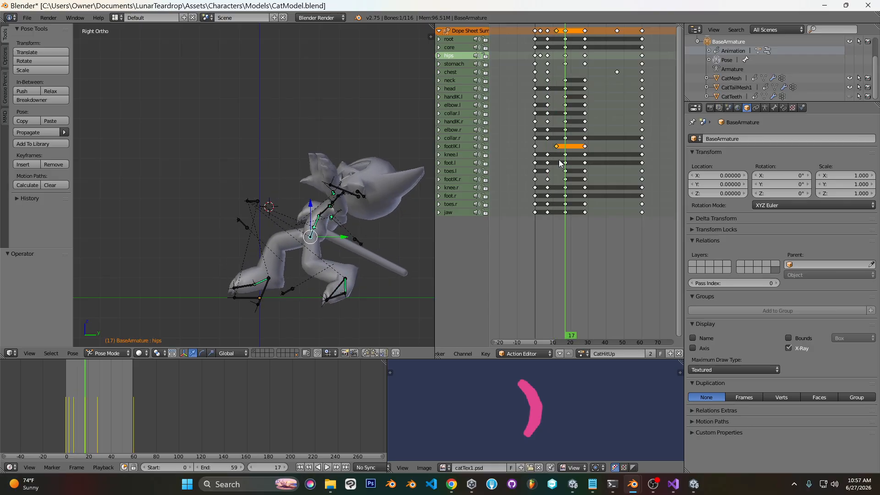
pyautogui.moveTo(632, 487)
pyautogui.click(583, 435)
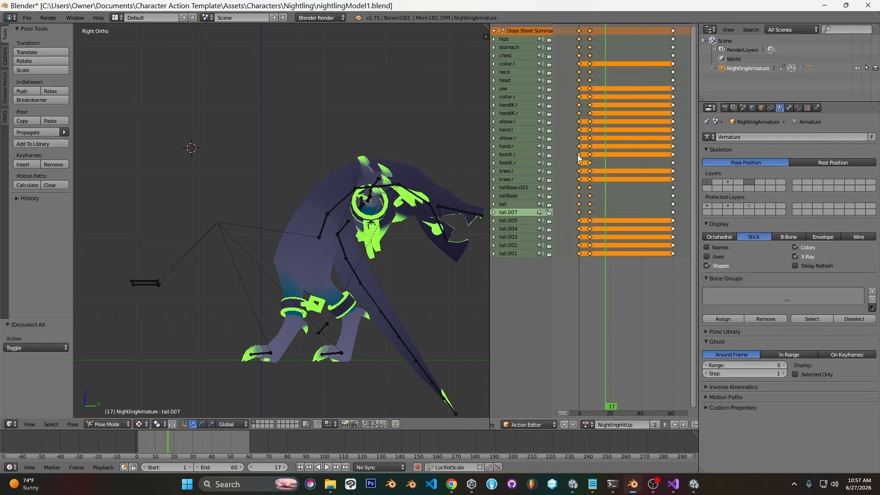
# At frame 17, move the hips by about 0.58 in Y and -0.41 in Z and the footIK.r bone by 0.92 in Y.
pyautogui.rightClick(321, 229)
pyautogui.press('g')
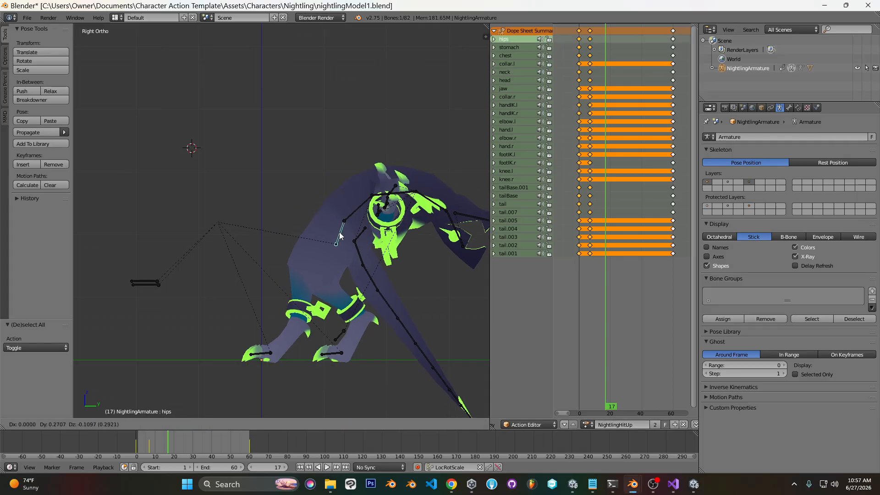
pyautogui.click(359, 259)
pyautogui.rightClick(342, 354)
pyautogui.press('g')
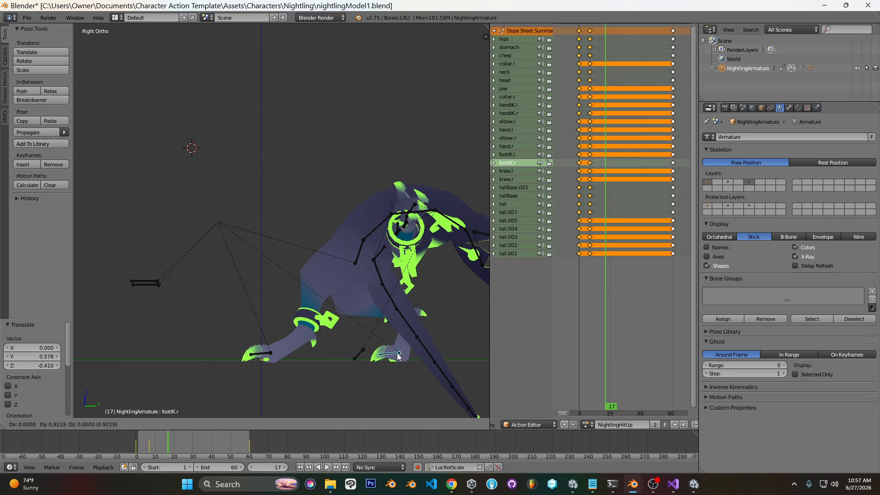
pyautogui.click(398, 357)
# Raise the torso at frame 17 by rotating the stomach bone about -7.7° and the chest bone about -36.9°.
pyautogui.rightClick(373, 234)
pyautogui.press('r')
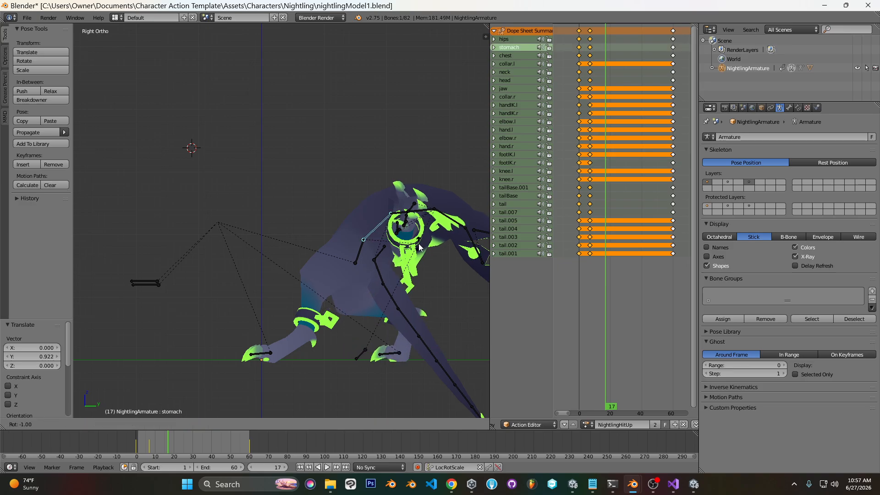
pyautogui.click(420, 225)
pyautogui.rightClick(425, 210)
pyautogui.press('r')
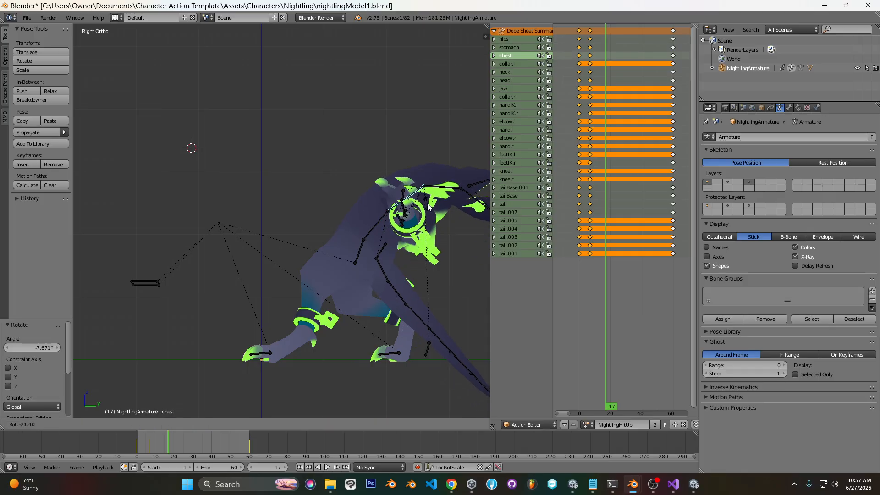
pyautogui.click(429, 197)
# Throw the head back at frame 17 by rotating the neck bone about -60.9° and the head bone about -19.4°.
pyautogui.rightClick(444, 204)
pyautogui.press('r')
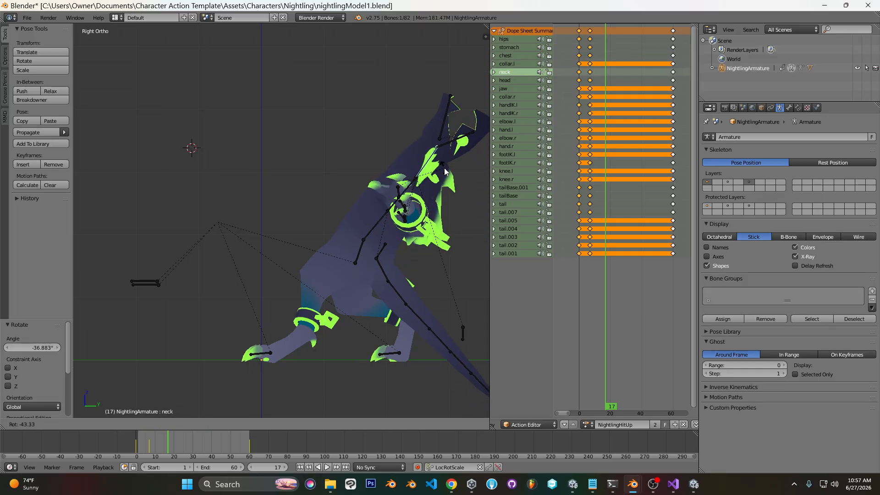
pyautogui.click(444, 157)
pyautogui.rightClick(432, 134)
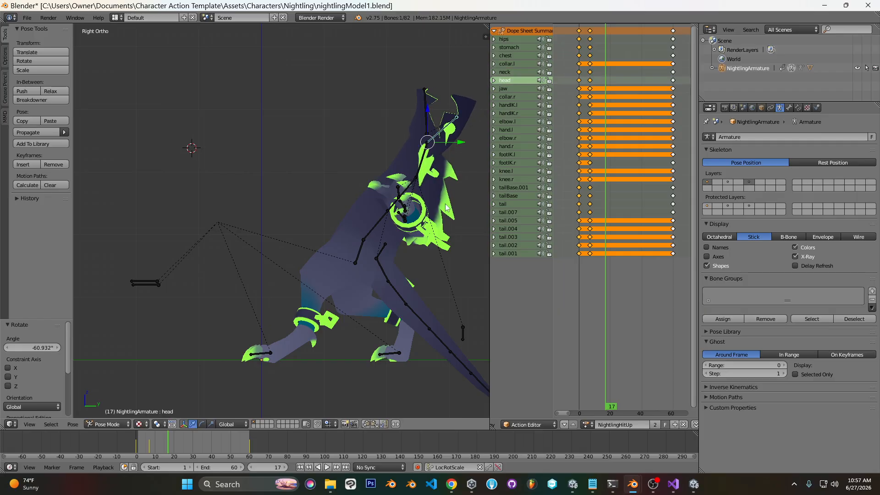
pyautogui.press('r')
pyautogui.click(438, 192)
pyautogui.moveTo(438, 193); pyautogui.dragTo(407, 193, button='middle')
pyautogui.press('KP_3')
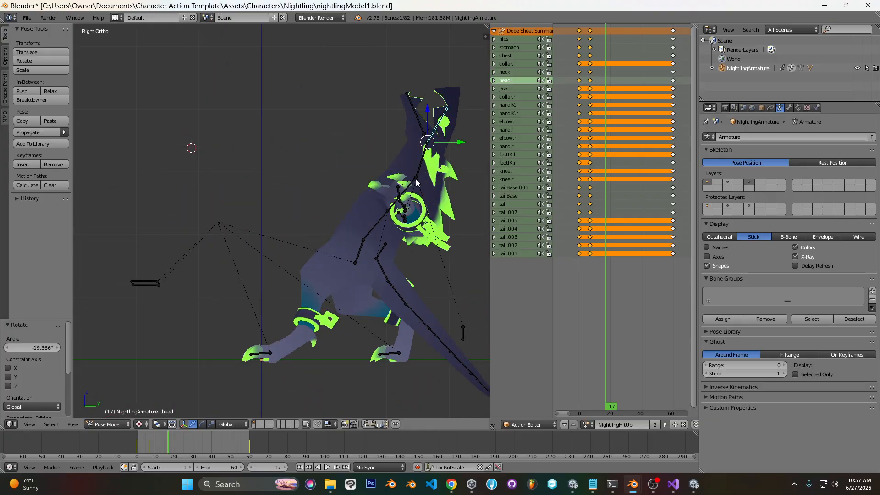
# Fine-tune the chest bone at frame 17, rotating it about -8.7° and then back about 8.2°.
pyautogui.rightClick(416, 182)
pyautogui.press('r')
pyautogui.click(451, 173)
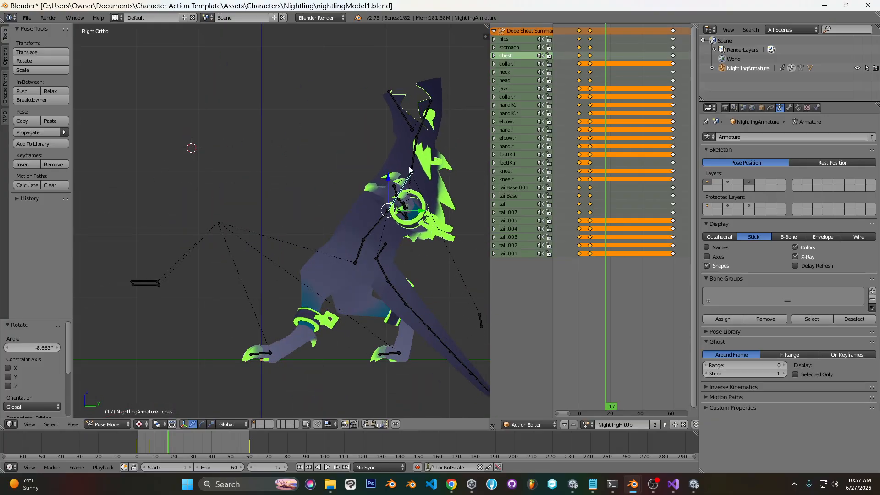
pyautogui.rightClick(411, 171)
pyautogui.press('r')
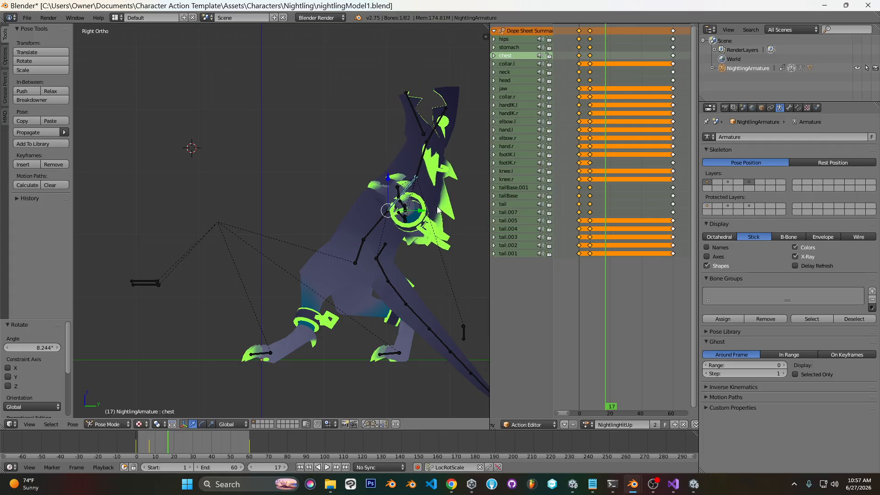
pyautogui.click(437, 207)
# Arch the frame 17 pose further back by rotating the neck bone about -27.3° and the head bone about -31.2°.
pyautogui.rightClick(421, 156)
pyautogui.press('r')
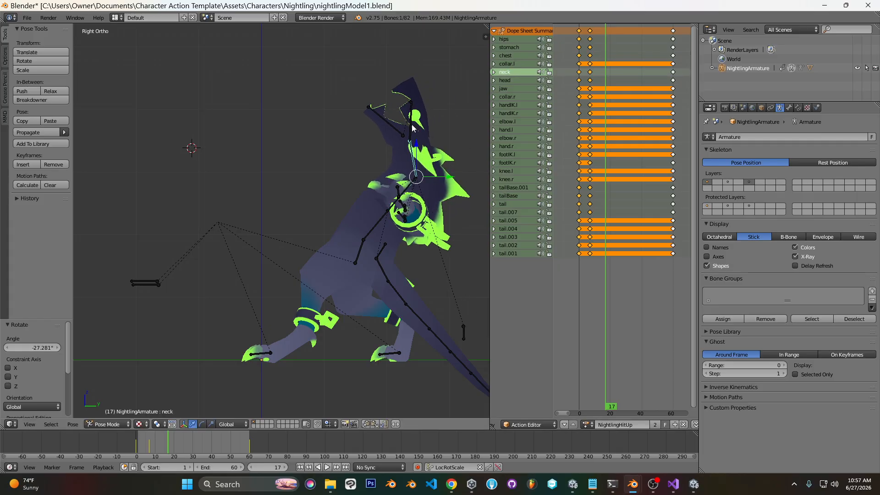
pyautogui.rightClick(412, 128)
pyautogui.press('r')
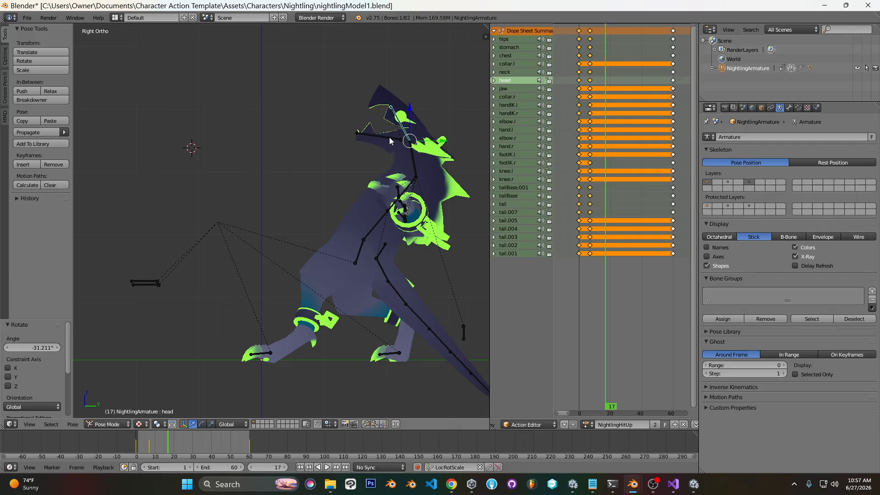
# Rotate the jaw bone about 13.8° and the head bone about -2.8° at frame 17, checking the pose from the front.
pyautogui.rightClick(390, 140)
pyautogui.press('r')
pyautogui.rightClick(405, 134)
pyautogui.press('r')
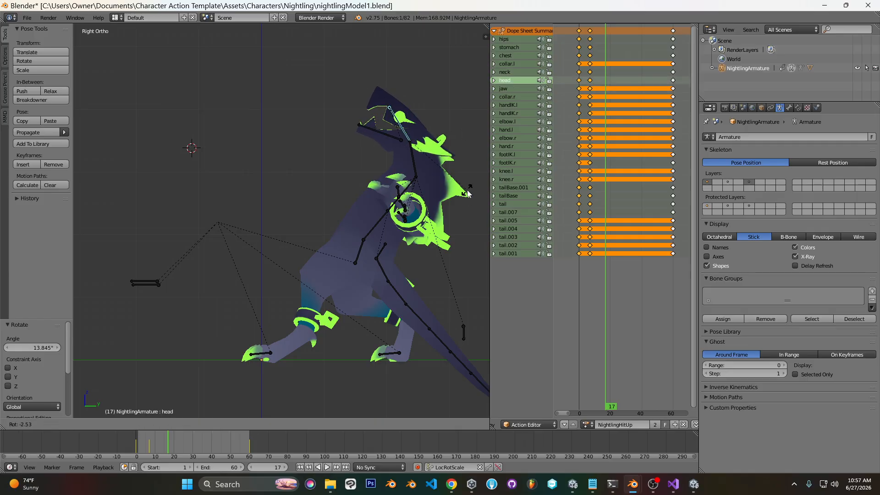
pyautogui.moveTo(258, 182); pyautogui.dragTo(384, 221, button='middle')
pyautogui.press('KP_1')
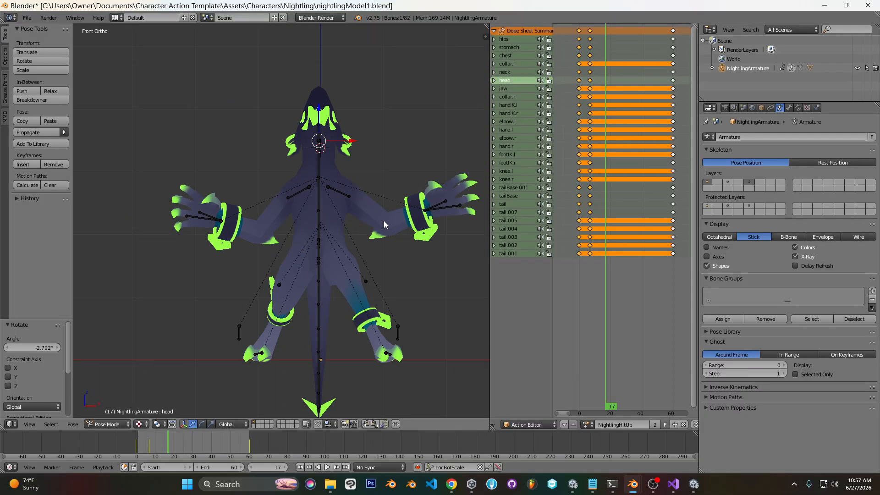
pyautogui.press('KP_3')
# Shift the hips by about 0.09 in Y and -0.1 in Z at frame 17 and adjust the lower torso's rotation.
pyautogui.moveTo(359, 259); pyautogui.dragTo(364, 265)
pyautogui.rightClick(388, 229)
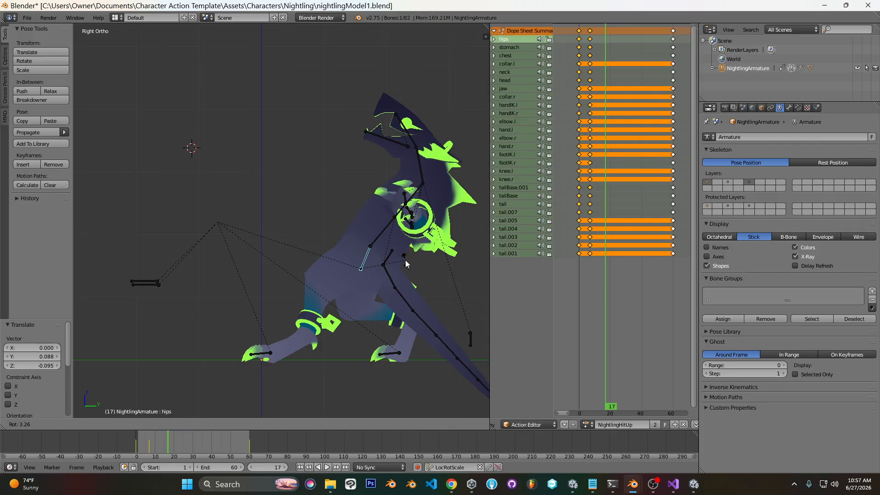
pyautogui.press('r')
pyautogui.click(389, 231)
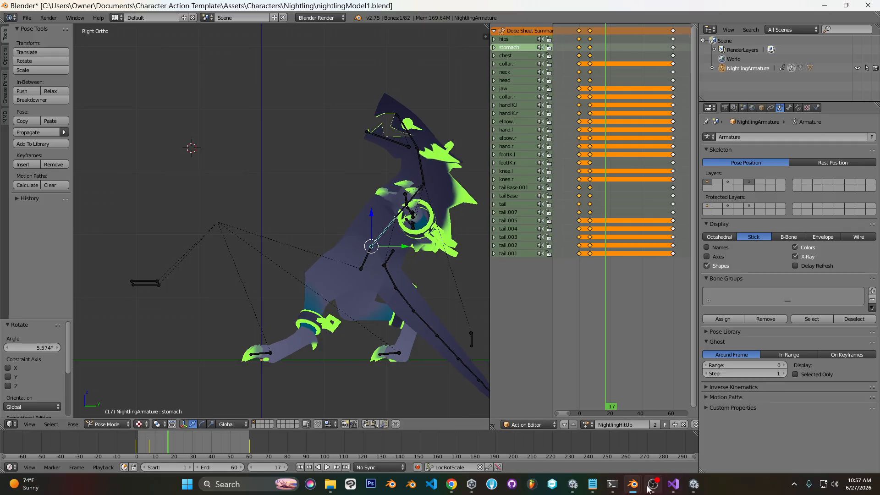
# Compare the Nightling's frame 17 pose with the CatHitUp reference at the same frame, from the side and from an angled view.
pyautogui.moveTo(633, 484)
pyautogui.click(678, 450)
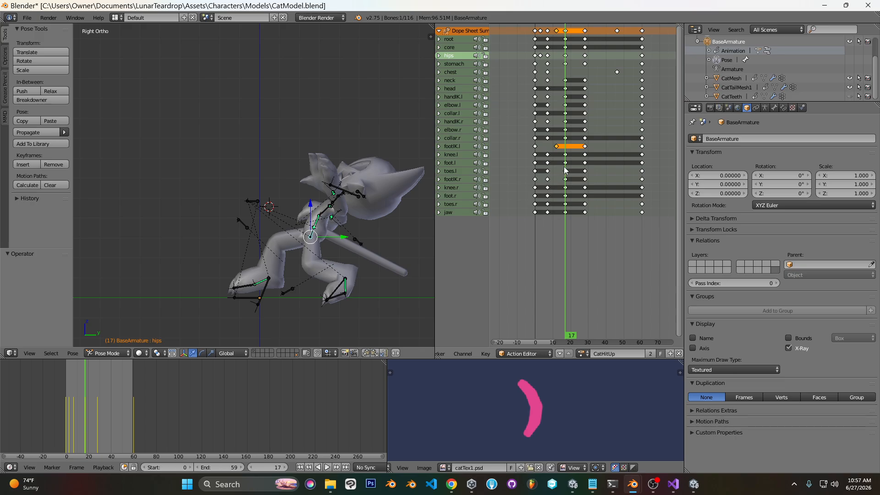
pyautogui.moveTo(571, 135)
pyautogui.mouseDown()
pyautogui.moveTo(580, 134)
pyautogui.moveTo(567, 133)
pyautogui.mouseUp()
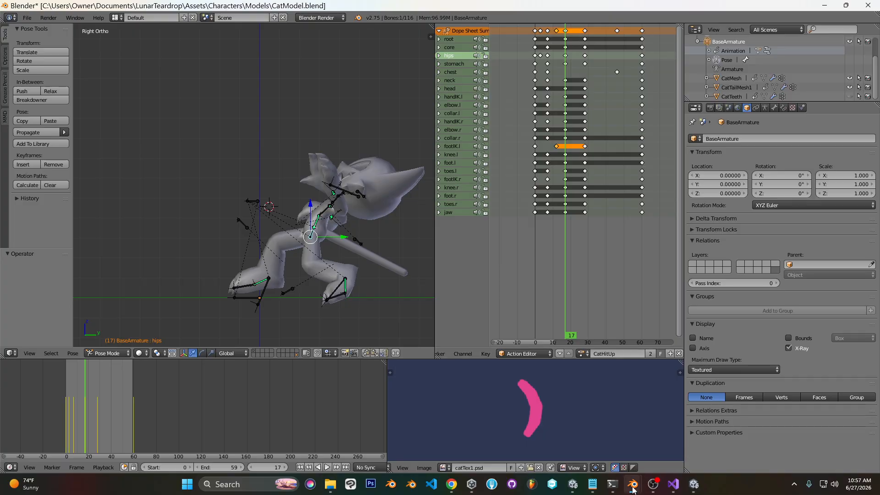
pyautogui.moveTo(633, 490)
pyautogui.click(583, 435)
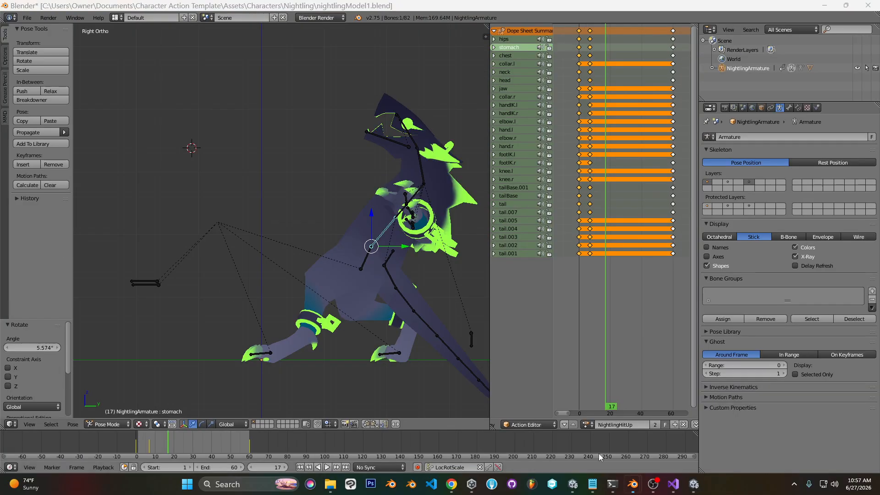
pyautogui.moveTo(367, 266); pyautogui.dragTo(325, 194, button='middle')
pyautogui.moveTo(634, 487)
pyautogui.click(682, 463)
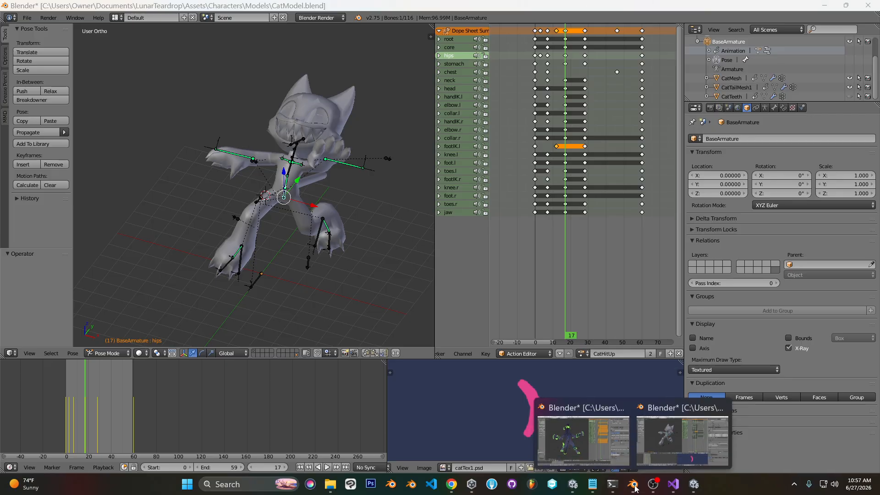
# Insert LocRotScale keyframes for all Nightling bones at frame 17 of NightlingHitUp.
pyautogui.click(584, 435)
pyautogui.press('a')
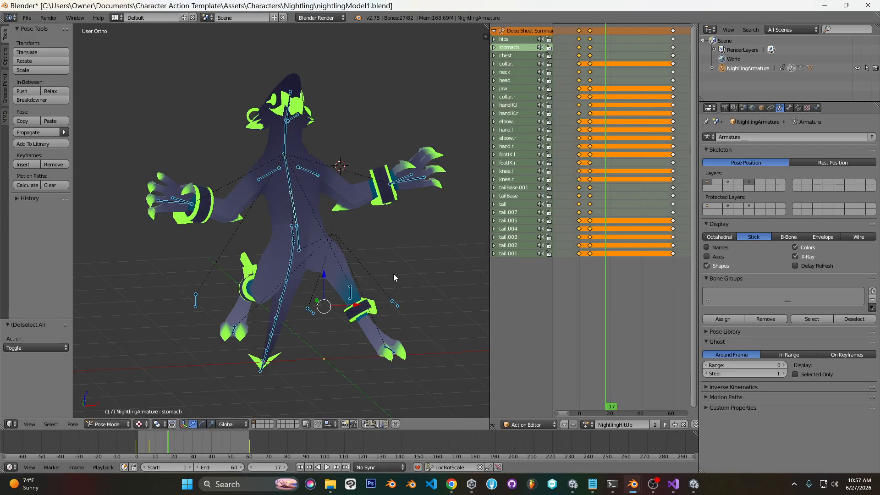
pyautogui.press('i')
pyautogui.press('KP_3')
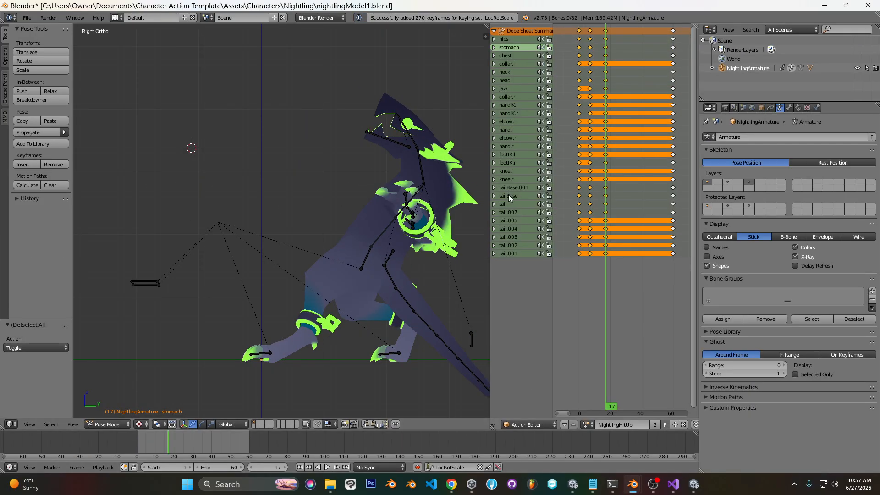
# Examine the CatHitUp reference pose at frame 28 from the side.
pyautogui.moveTo(635, 489)
pyautogui.click(688, 436)
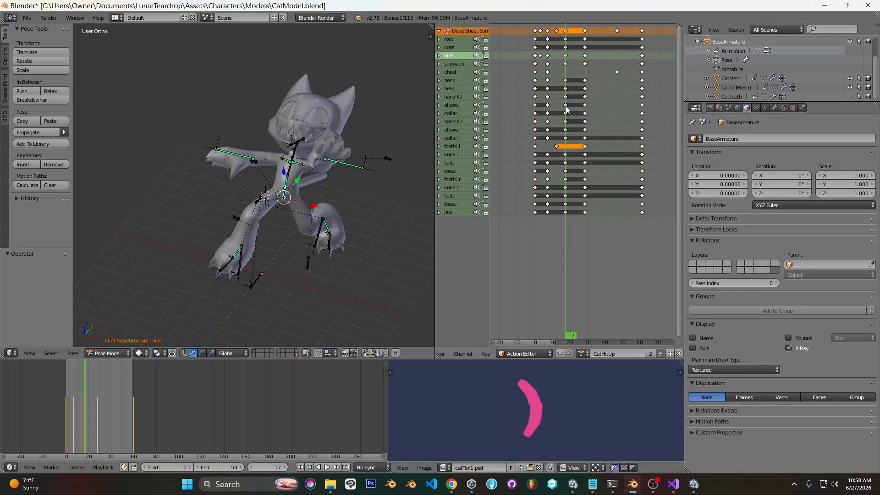
pyautogui.press('KP_3')
pyautogui.moveTo(567, 127); pyautogui.dragTo(586, 121)
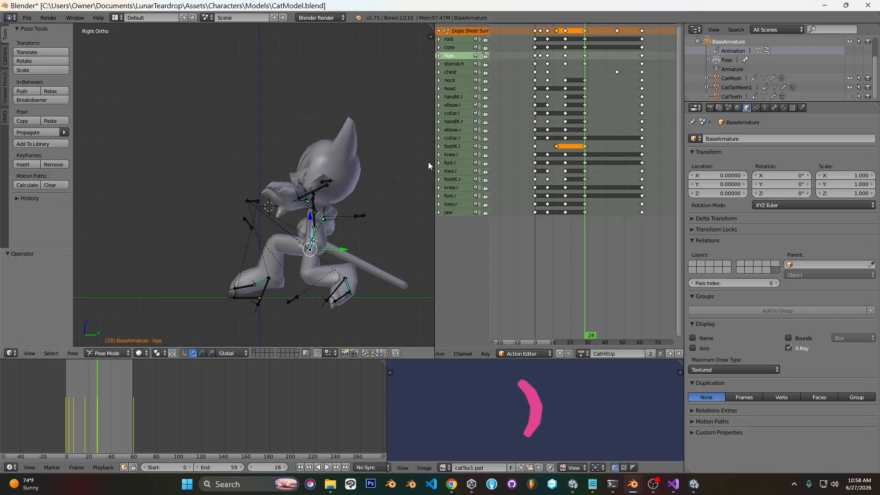
pyautogui.moveTo(635, 490)
pyautogui.click(583, 431)
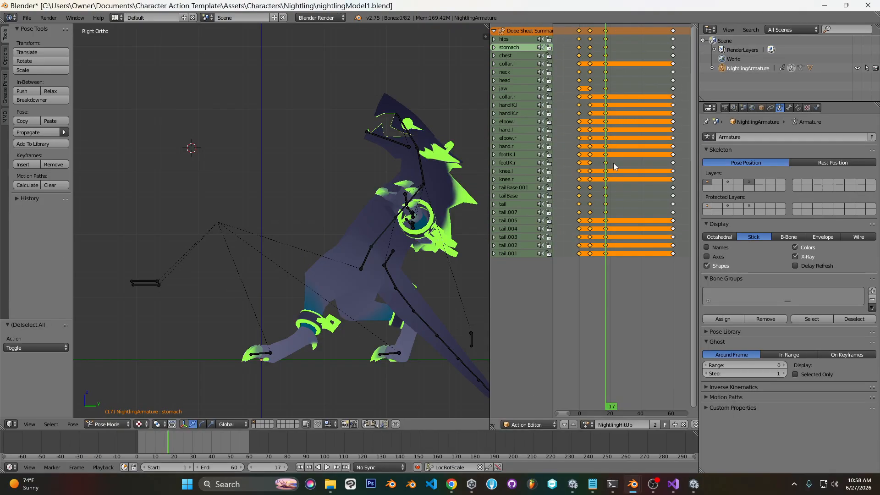
# Duplicate the Nightling's frame 17 keyframes to frame 28, matching the key timing in CatHitUp.
pyautogui.click(702, 433)
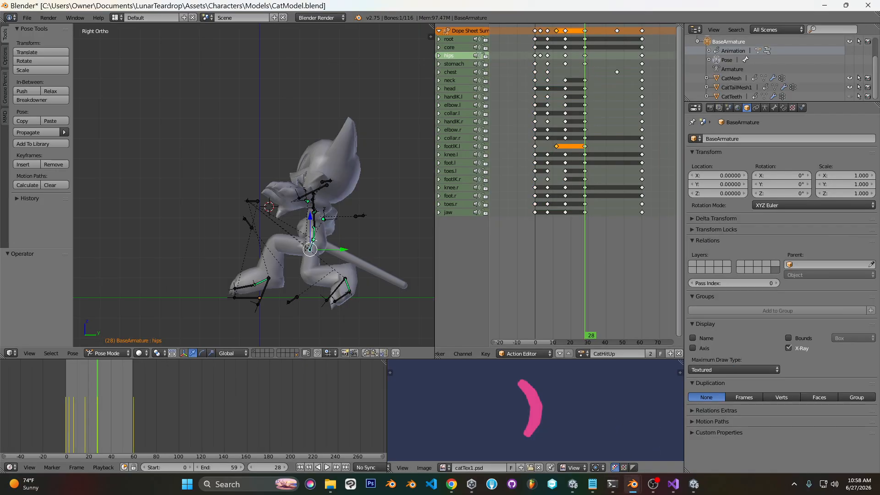
pyautogui.click(585, 433)
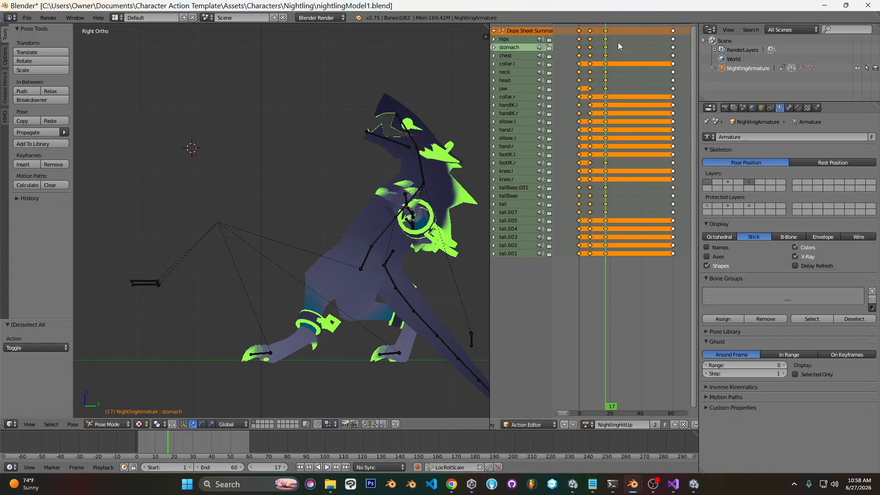
pyautogui.press('g')
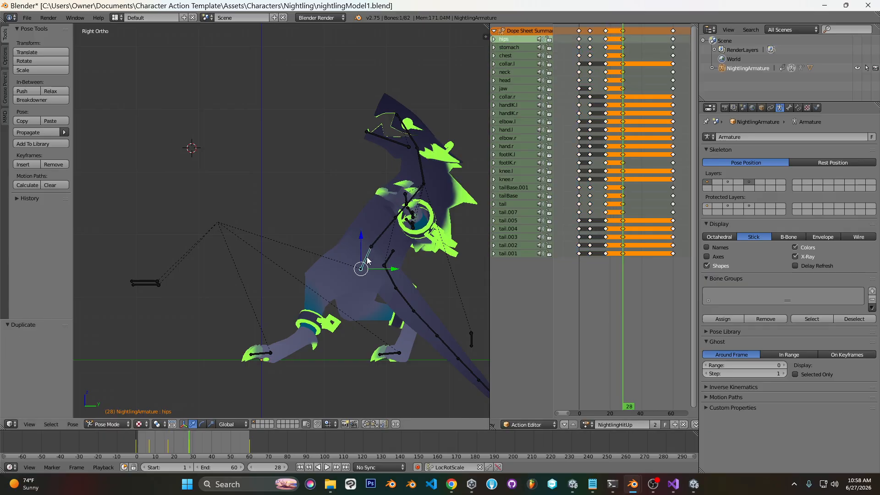
# Shift the hips by about 0.09 in Y and -0.15 in Z at frame 28 and rotate them about -6.1°.
pyautogui.press('g')
pyautogui.click(385, 275)
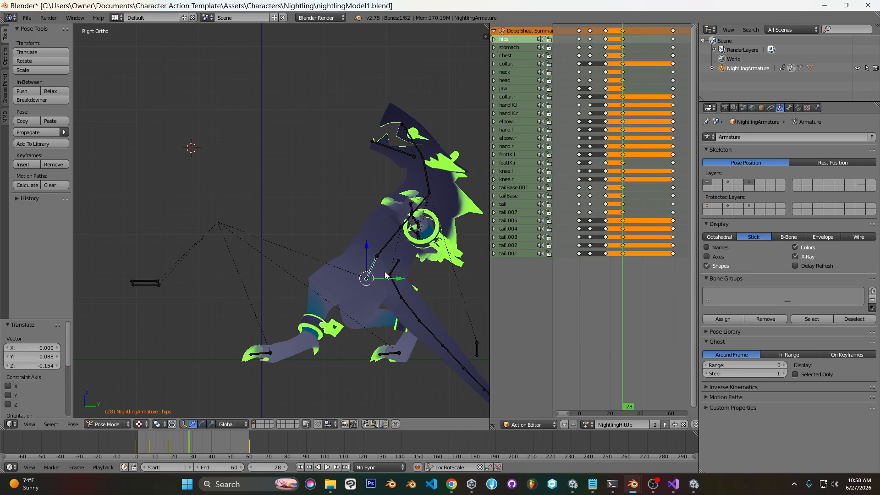
pyautogui.press('r')
pyautogui.click(400, 267)
# Bend the torso forward at frame 28 by rotating the stomach bone about -30.7° and the chest bone about -29.7°.
pyautogui.rightClick(385, 245)
pyautogui.press('r')
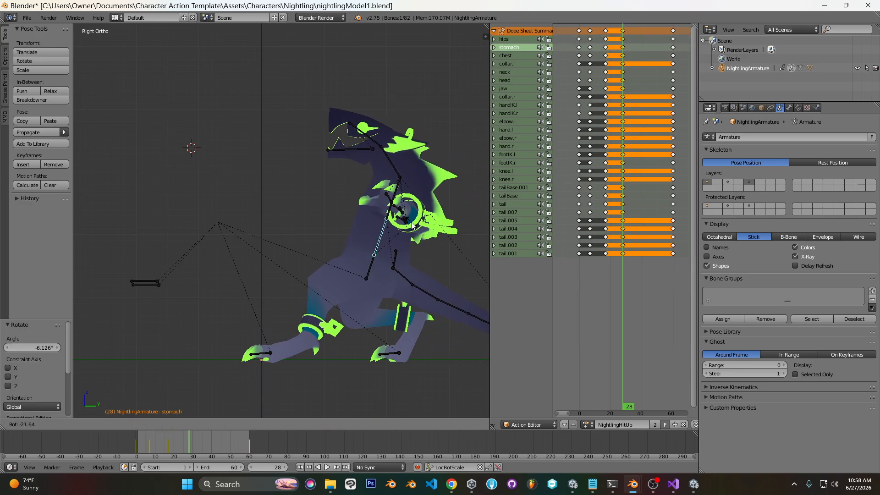
pyautogui.click(409, 217)
pyautogui.press('r')
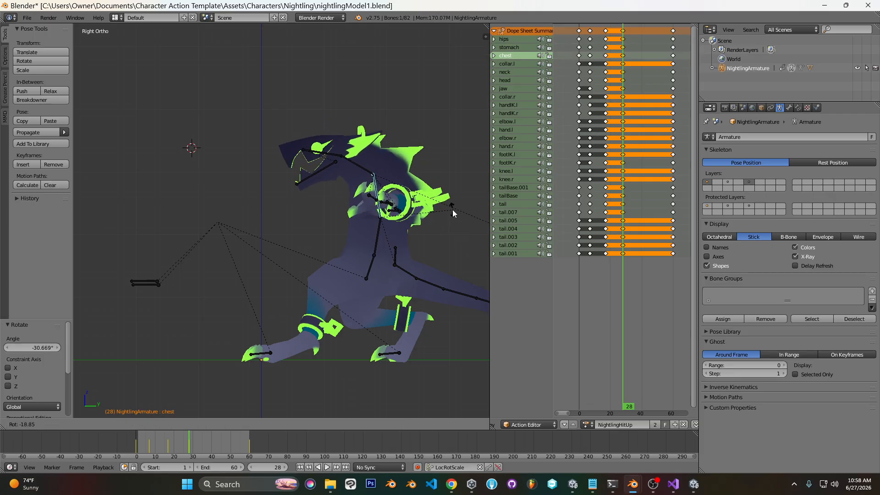
pyautogui.click(448, 198)
pyautogui.rightClick(367, 265)
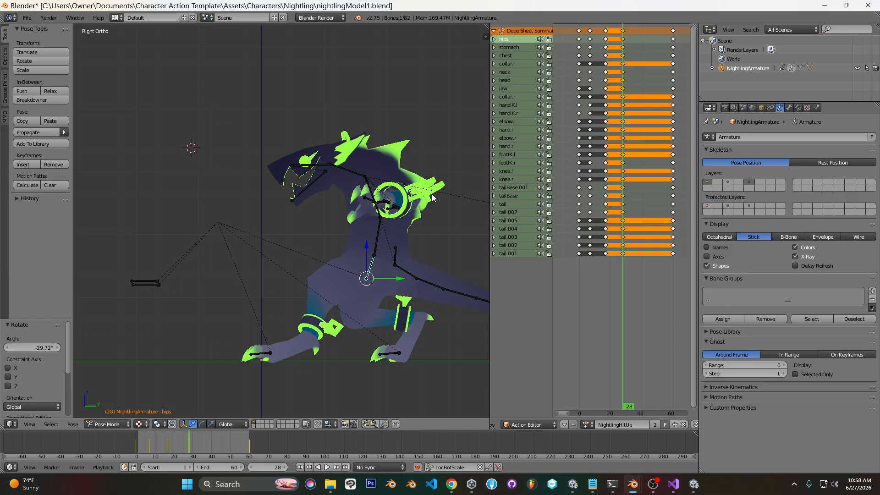
# Compare the Nightling's frame 28 arm and body pose with the CatHitUp reference from an angled view.
pyautogui.moveTo(301, 248); pyautogui.dragTo(397, 267, button='middle')
pyautogui.moveTo(633, 485)
pyautogui.click(678, 448)
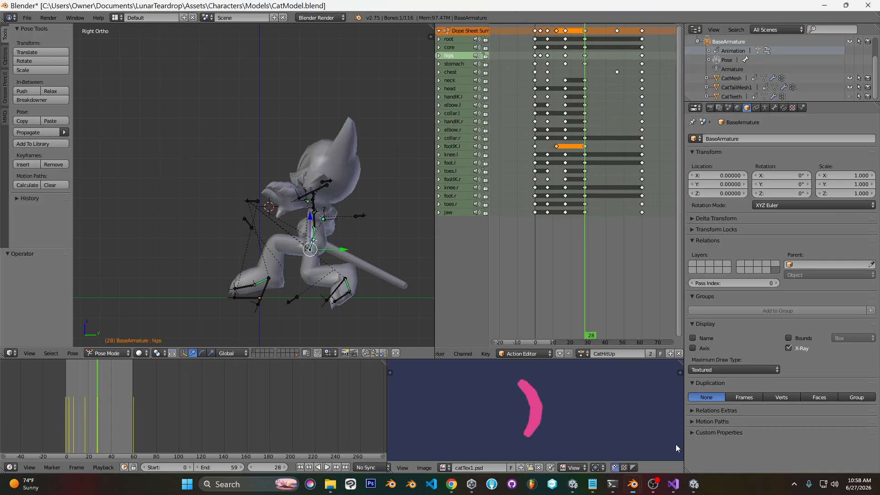
pyautogui.moveTo(378, 271)
pyautogui.mouseDown(button='middle')
pyautogui.moveTo(359, 265)
pyautogui.moveTo(367, 276)
pyautogui.mouseUp(button='middle')
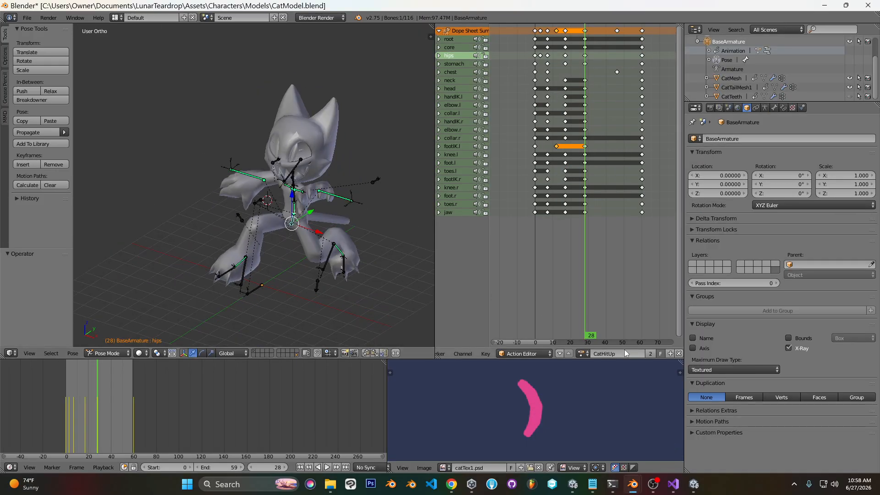
pyautogui.moveTo(633, 484)
pyautogui.click(594, 453)
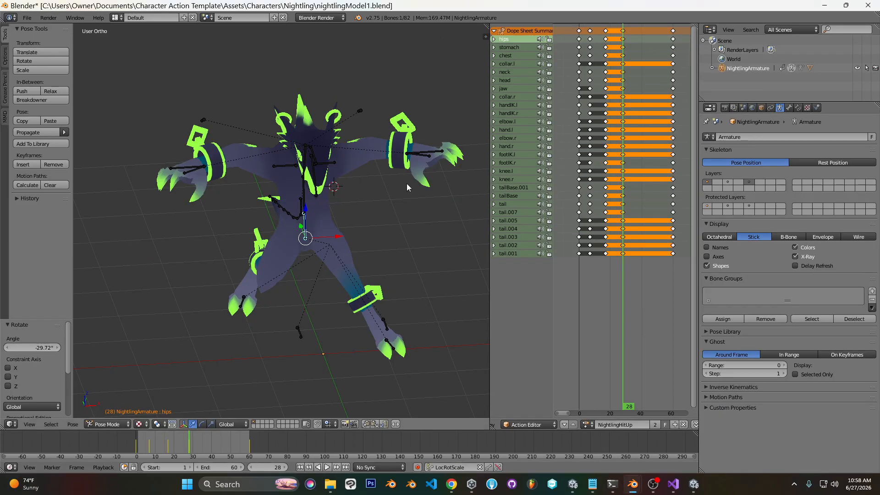
# Move the left hand IK bone about -0.17 in X and -0.55 in Y, and the right one about 0.18 in X and -0.3 in Z.
pyautogui.press('KP_7')
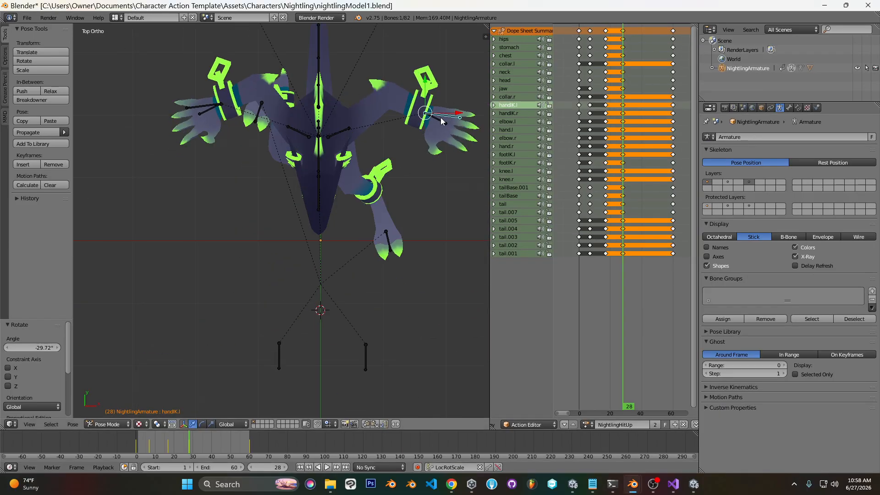
pyautogui.press('g')
pyautogui.click(444, 174)
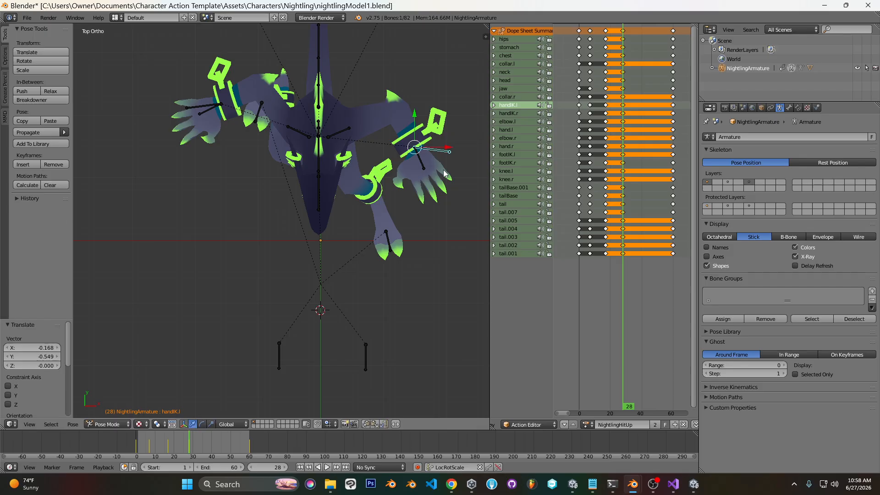
pyautogui.press('KP_1')
pyautogui.press('g')
pyautogui.click(292, 186)
pyautogui.moveTo(285, 183); pyautogui.dragTo(338, 228, button='middle')
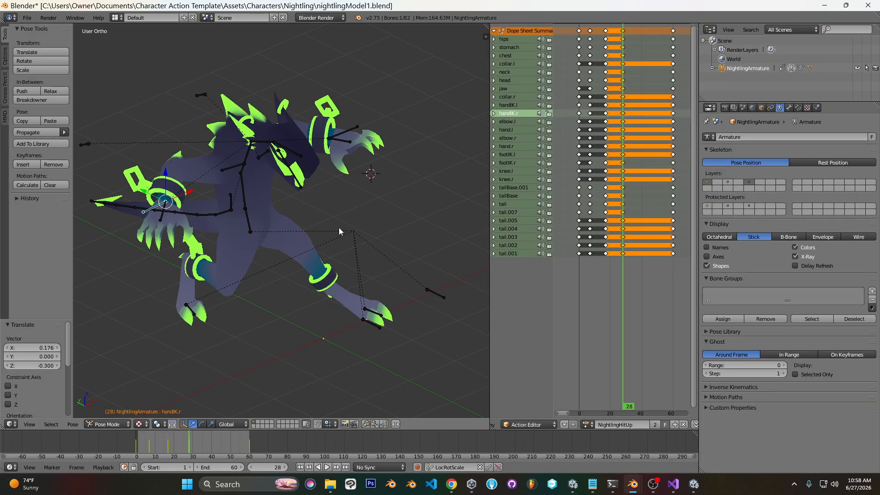
# Insert LocRotScale keyframes for all Nightling bones at frame 28.
pyautogui.press('KP_3')
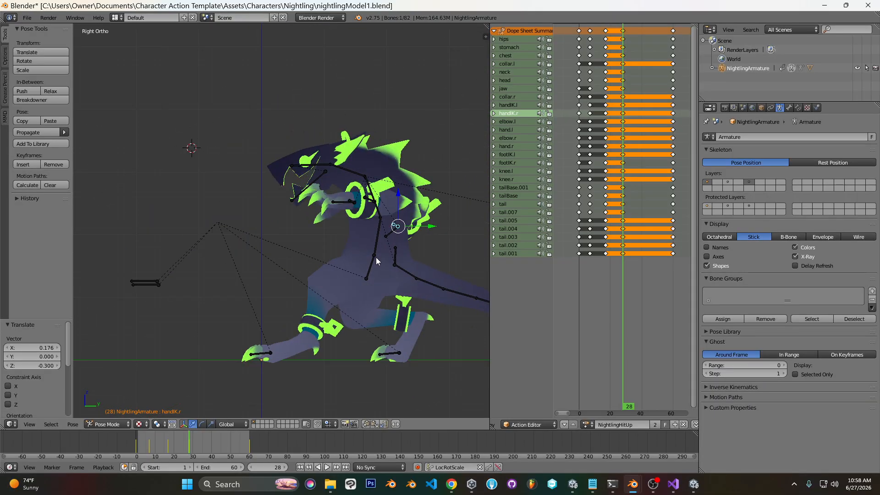
pyautogui.press('a')
pyautogui.press('a')
pyautogui.press('i')
pyautogui.press('a')
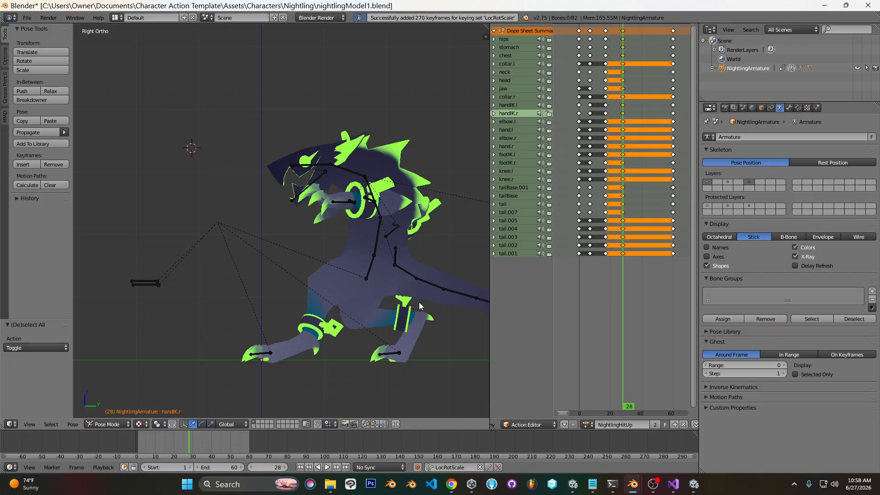
# Lower the hips by about 0.13 in Z at frame 28, rotate the stomach bone slightly forward and keyframe the adjustment.
pyautogui.moveTo(582, 126); pyautogui.dragTo(625, 134)
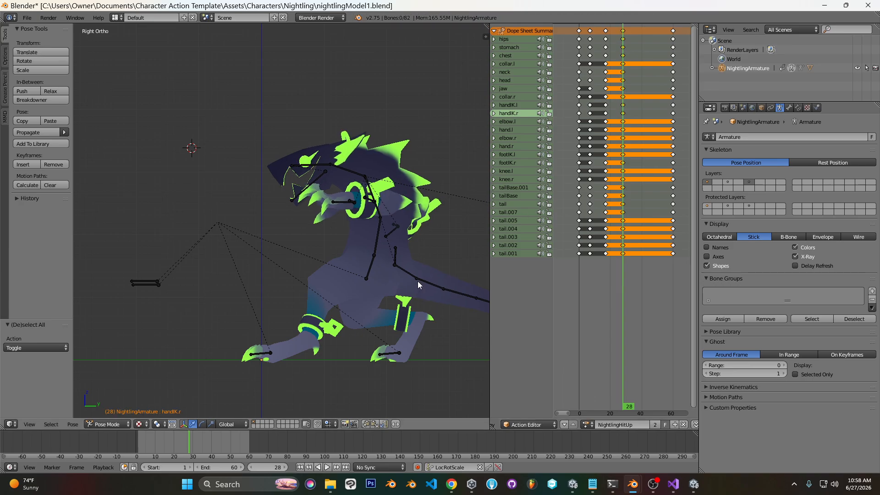
pyautogui.press('g')
pyautogui.click(372, 277)
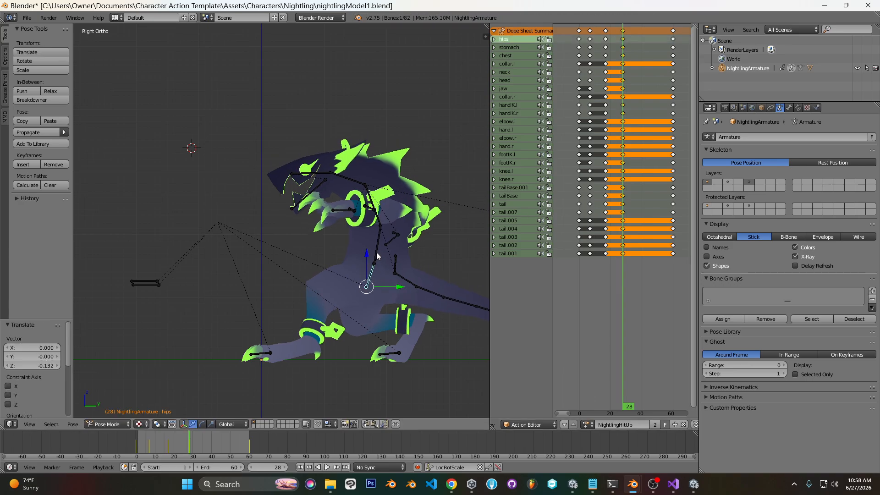
pyautogui.rightClick(377, 257)
pyautogui.press('r')
pyautogui.click(450, 256)
pyautogui.press('i')
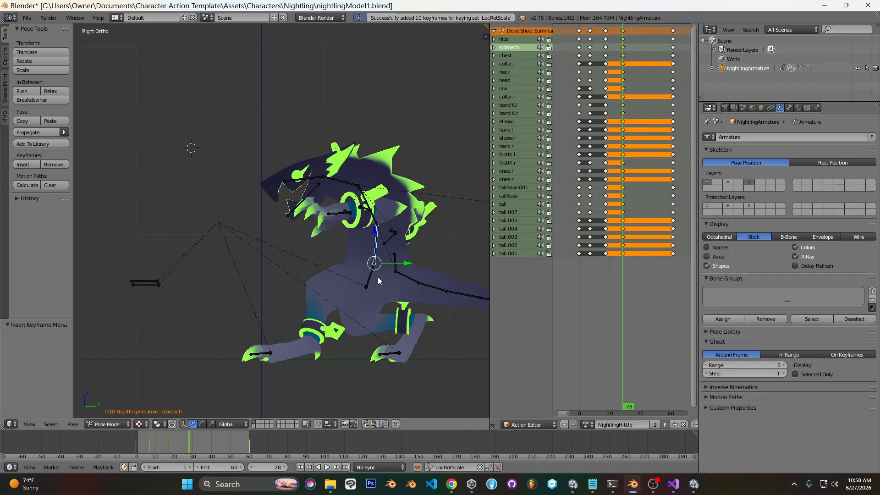
pyautogui.rightClick(373, 278)
# Load the Nightling_Idle action and copy the pose of all bones at frame 1.
pyautogui.moveTo(614, 125); pyautogui.dragTo(673, 126)
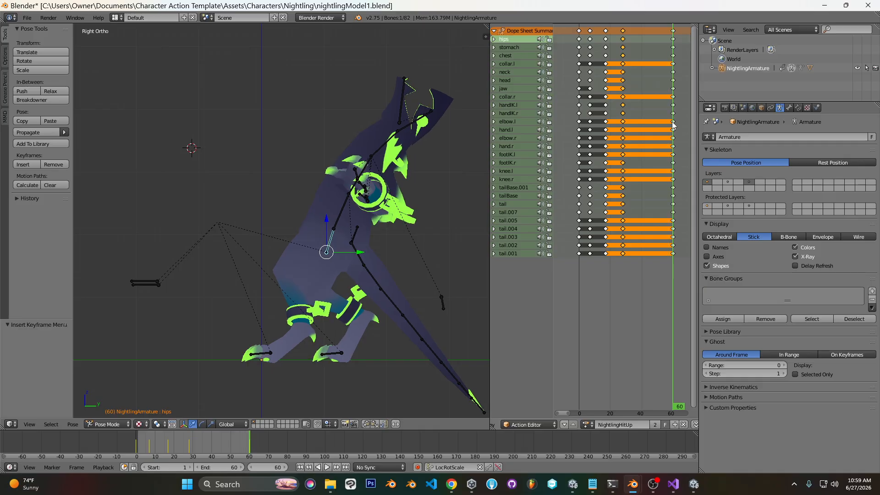
pyautogui.click(587, 426)
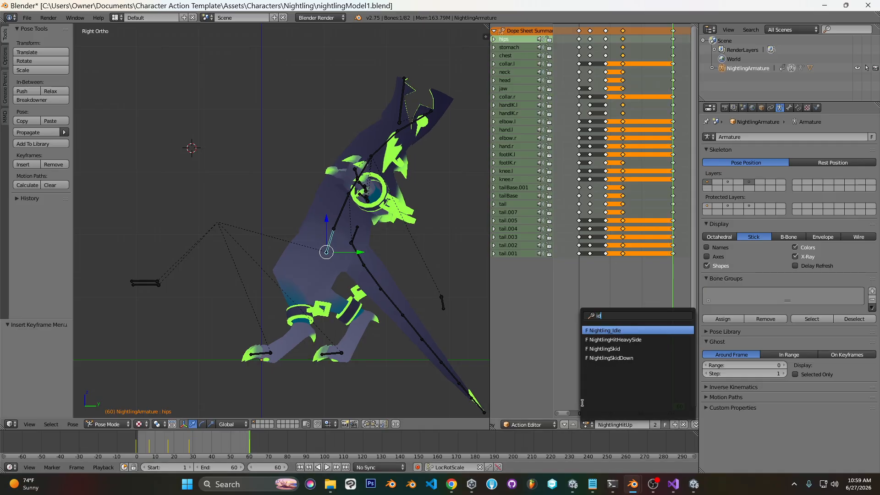
pyautogui.click(617, 330)
pyautogui.moveTo(583, 131)
pyautogui.mouseDown()
pyautogui.moveTo(604, 130)
pyautogui.moveTo(581, 132)
pyautogui.mouseUp()
pyautogui.press('a')
pyautogui.press('a')
pyautogui.press('a')
pyautogui.moveTo(323, 254); pyautogui.dragTo(275, 257, button='middle')
# Undo the switch to Nightling_Idle to return to the NightlingHitUp action at frame 60.
pyautogui.click(589, 423)
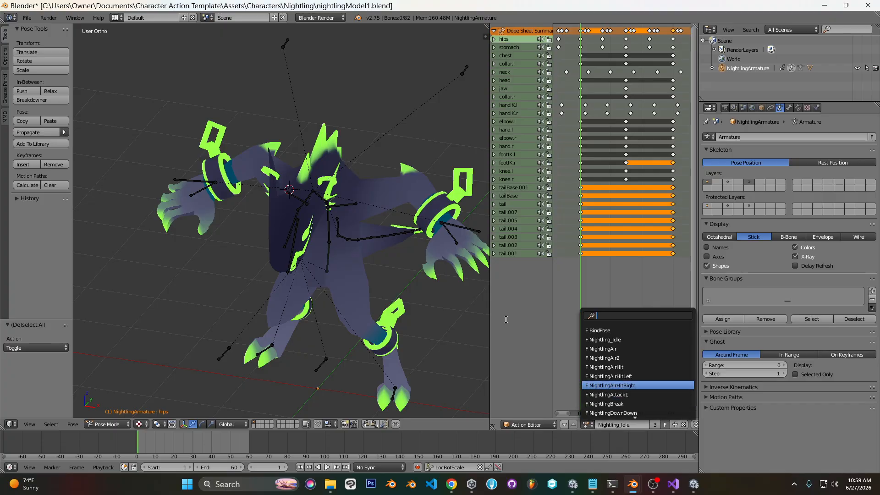
pyautogui.click(458, 320)
pyautogui.hotkey('ctrl', 'z')
pyautogui.hotkey('ctrl', 'z')
pyautogui.hotkey('ctrl', 'z')
pyautogui.hotkey('ctrl', 'z')
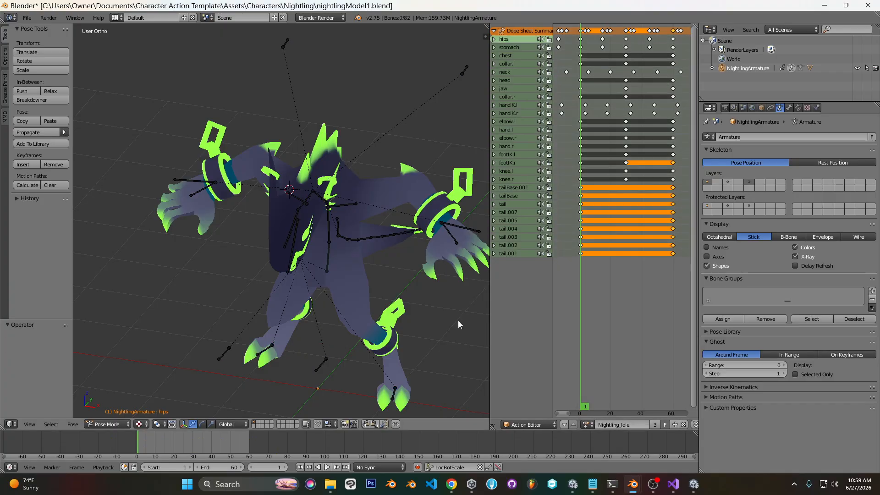
pyautogui.hotkey('ctrl', 'z')
pyautogui.hotkey('ctrl', 'z')
pyautogui.hotkey('ctrl', 'z')
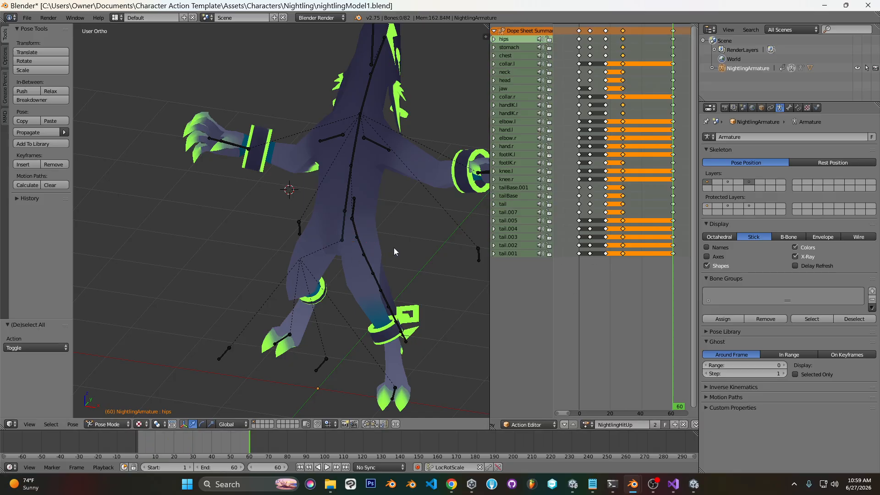
# Paste the copied idle pose at frame 60, keyframe all bones with LocRotScale and scrub through the ending from the side.
pyautogui.hotkey('ctrl', 'v')
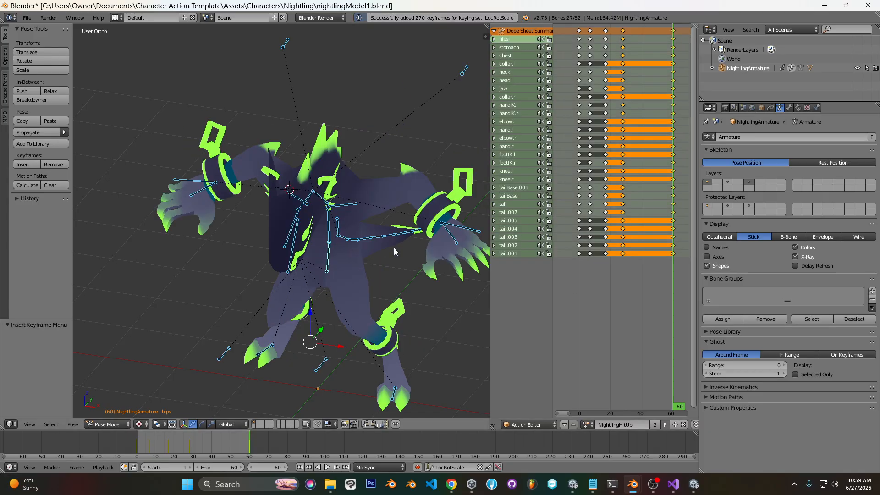
pyautogui.press('KP_3')
pyautogui.press('a')
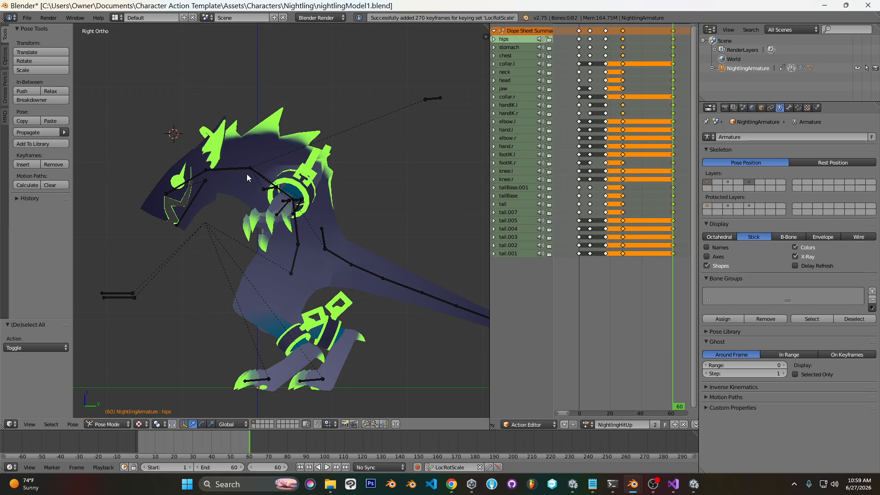
pyautogui.moveTo(619, 110); pyautogui.dragTo(669, 109)
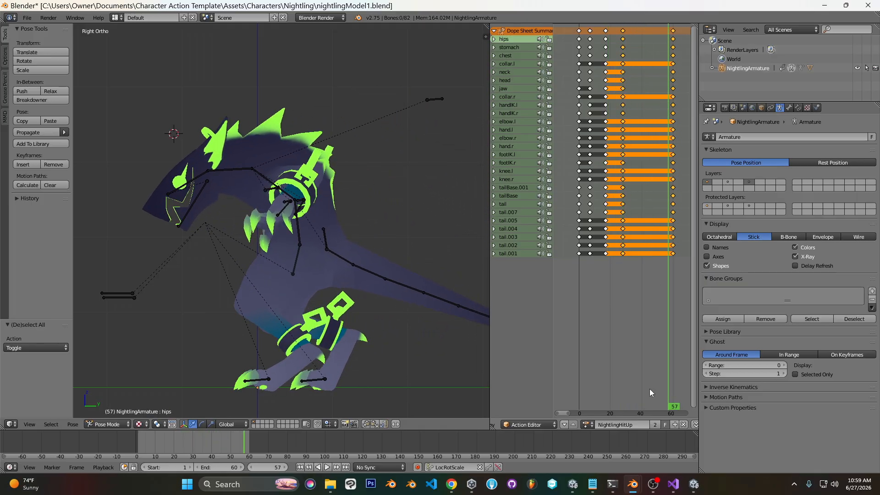
# Switch to the CatModel.blend window and scrub the CatHitUp reference from frame 28 to 47.
pyautogui.moveTo(632, 485)
pyautogui.click(678, 429)
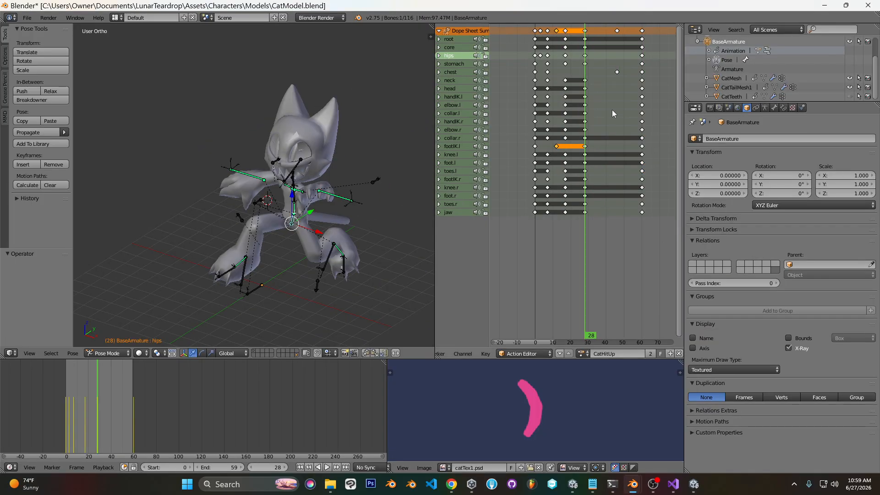
pyautogui.click(589, 94)
pyautogui.moveTo(589, 94); pyautogui.dragTo(619, 83)
# Return to the Nightling file, try a hips keyframe between frames 28 and 60, scrub through it and delete that keyframe.
pyautogui.moveTo(635, 486)
pyautogui.click(690, 433)
pyautogui.moveTo(623, 89); pyautogui.dragTo(648, 92)
pyautogui.rightClick(348, 279)
pyautogui.press('i')
pyautogui.click(624, 87)
pyautogui.moveTo(623, 87); pyautogui.dragTo(661, 87)
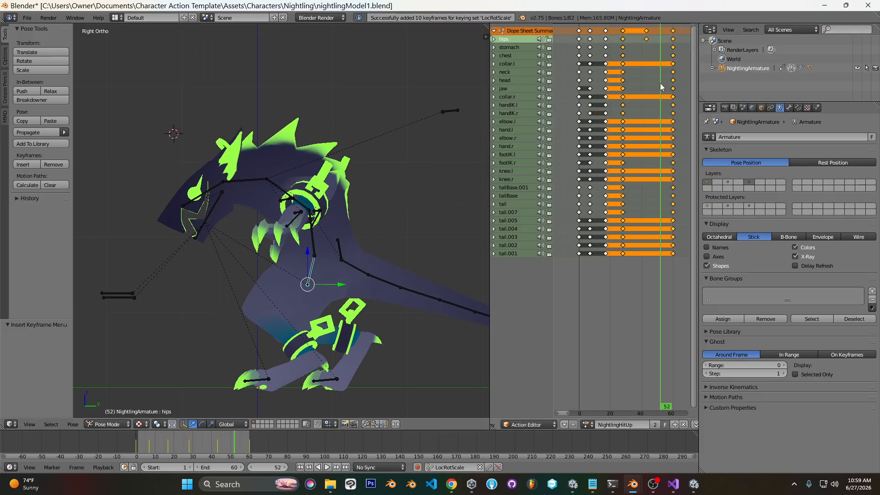
pyautogui.rightClick(646, 32)
pyautogui.press('x')
pyautogui.click(640, 32)
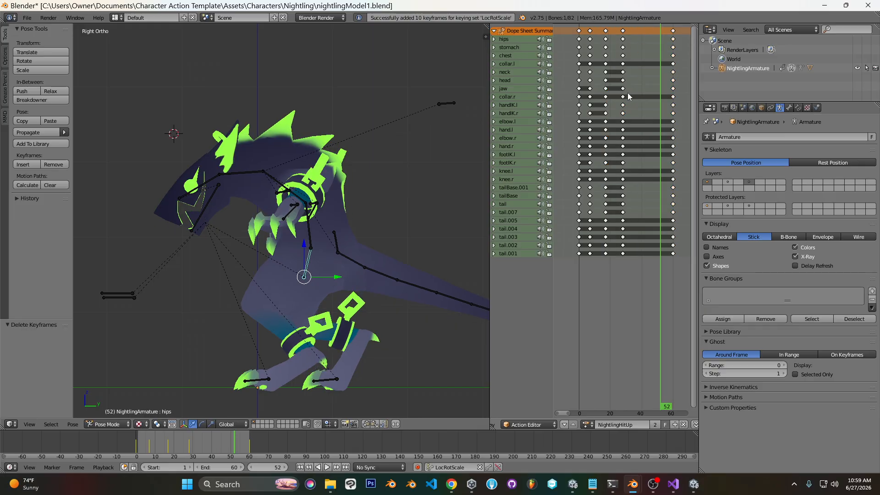
# Raise the right foot IK bone slightly at frame 45 and keyframe it.
pyautogui.click(625, 88)
pyautogui.moveTo(624, 89); pyautogui.dragTo(648, 82)
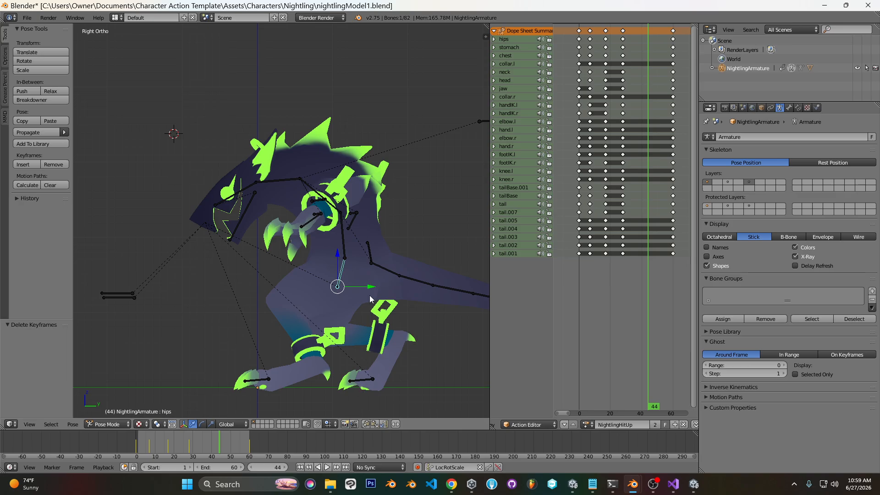
pyautogui.click(619, 102)
pyautogui.moveTo(618, 101); pyautogui.dragTo(648, 105)
pyautogui.rightClick(361, 382)
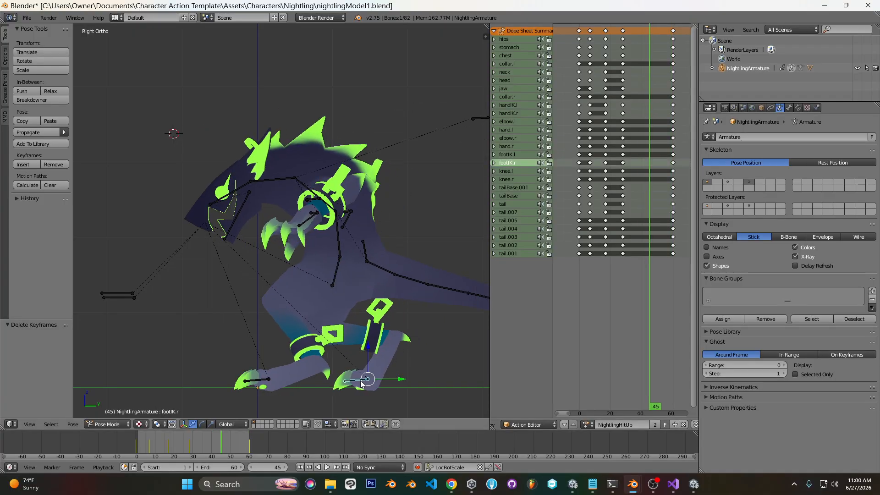
pyautogui.press('g')
pyautogui.click(419, 375)
pyautogui.press('i')
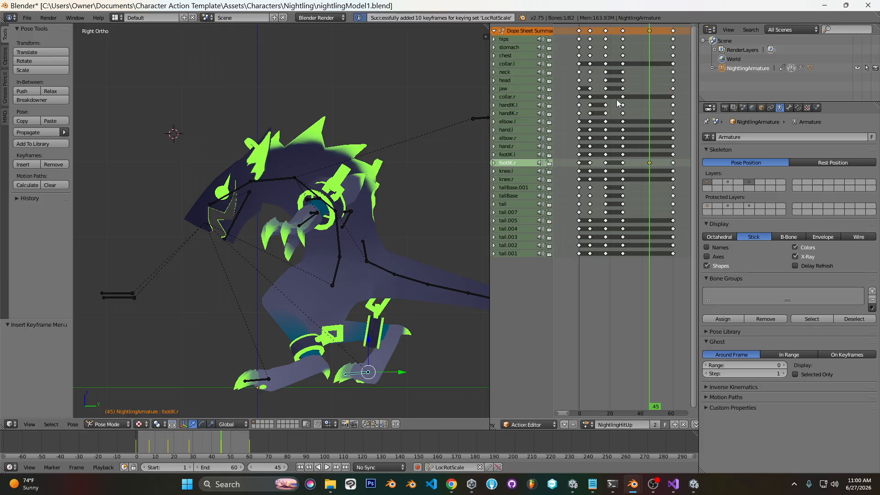
# Move the right foot IK bone by -0.067 in Y and 0.030 in Z at frame 45, rotate it slightly and keyframe it again.
pyautogui.click(631, 58)
pyautogui.moveTo(631, 58); pyautogui.dragTo(651, 74)
pyautogui.press('g')
pyautogui.click(412, 359)
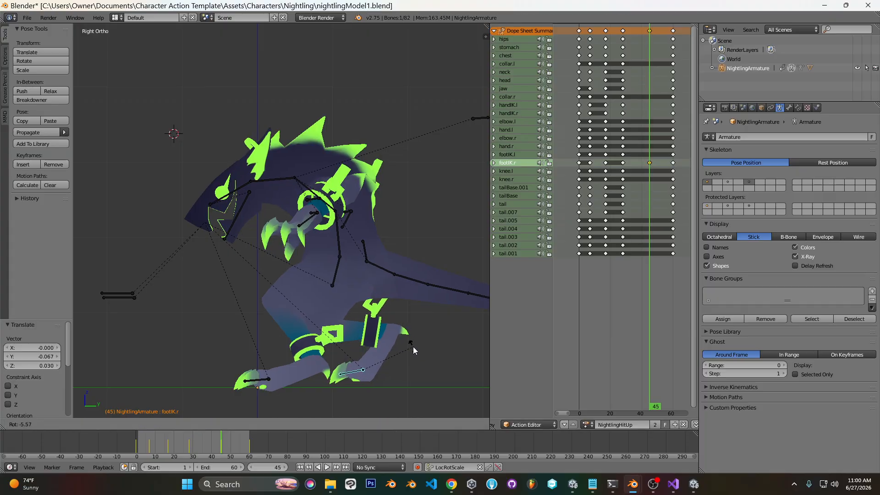
pyautogui.press('i')
pyautogui.click(614, 140)
pyautogui.moveTo(614, 140); pyautogui.dragTo(676, 140)
pyautogui.moveTo(248, 257); pyautogui.dragTo(363, 275, button='middle')
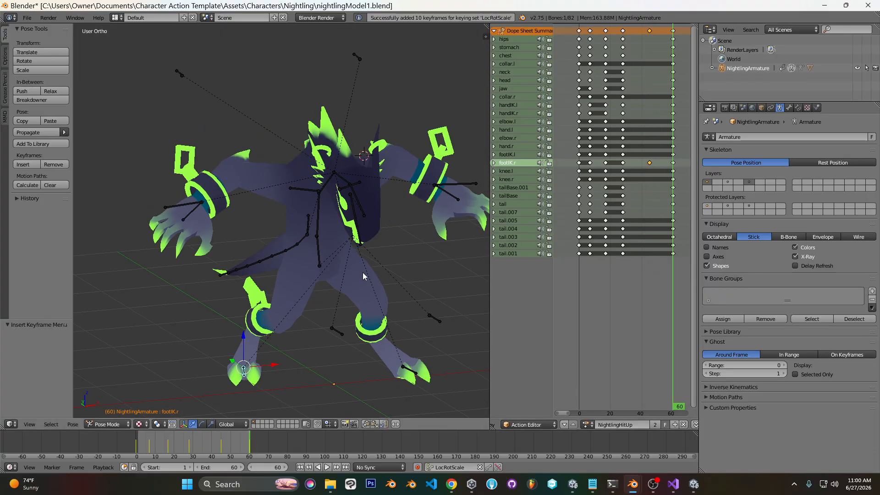
pyautogui.press('KP_1')
pyautogui.press('KP_3')
pyautogui.moveTo(626, 107); pyautogui.dragTo(650, 94)
pyautogui.rightClick(339, 271)
pyautogui.press('g')
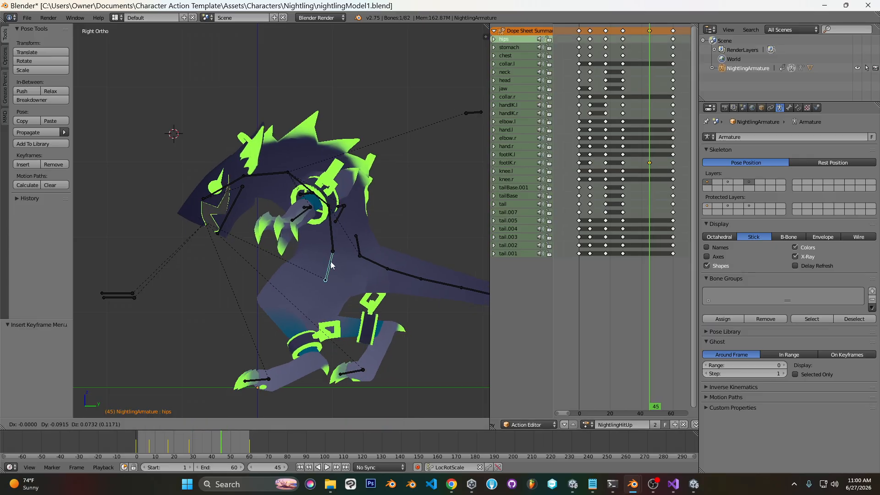
pyautogui.rightClick(324, 257)
pyautogui.moveTo(589, 114); pyautogui.dragTo(612, 114)
pyautogui.hotkey('alt', 'a')
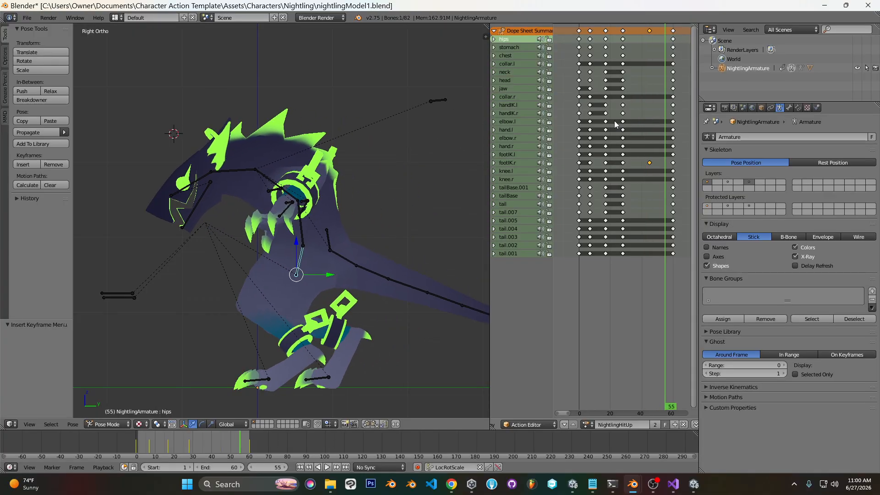
# Move the hips forward and slightly up at frame 45 and keyframe the new position.
pyautogui.moveTo(632, 165); pyautogui.dragTo(650, 165)
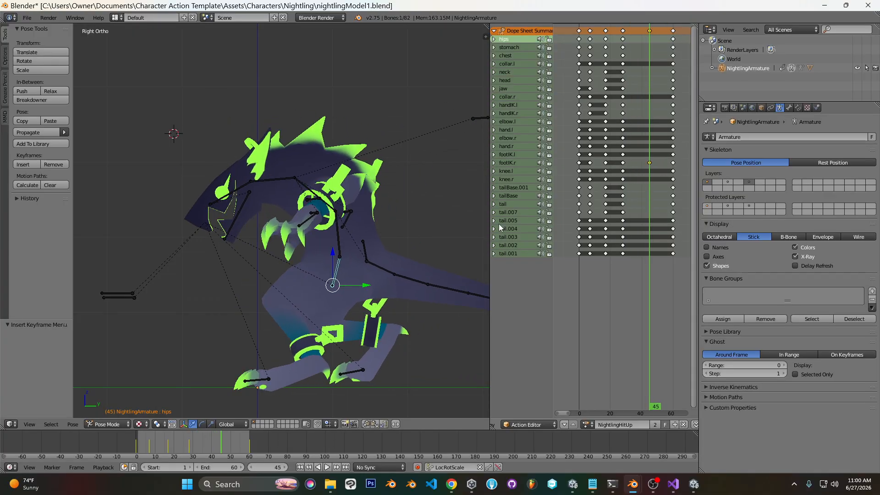
pyautogui.moveTo(337, 281); pyautogui.dragTo(311, 271)
pyautogui.press('i')
# Play the NightlingHitUp animation and inspect the hip and foot motion from the side and in perspective angles.
pyautogui.moveTo(648, 141); pyautogui.dragTo(679, 123)
pyautogui.hotkey('alt', 'a')
pyautogui.moveTo(294, 213); pyautogui.dragTo(436, 253, button='middle')
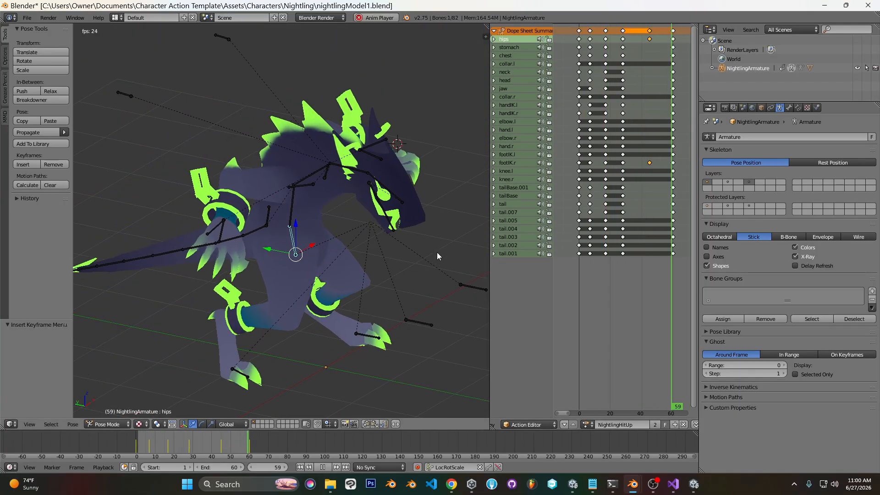
pyautogui.press('KP_3')
pyautogui.scroll(-3, 437, 252)
pyautogui.moveTo(328, 263); pyautogui.dragTo(381, 279, button='middle')
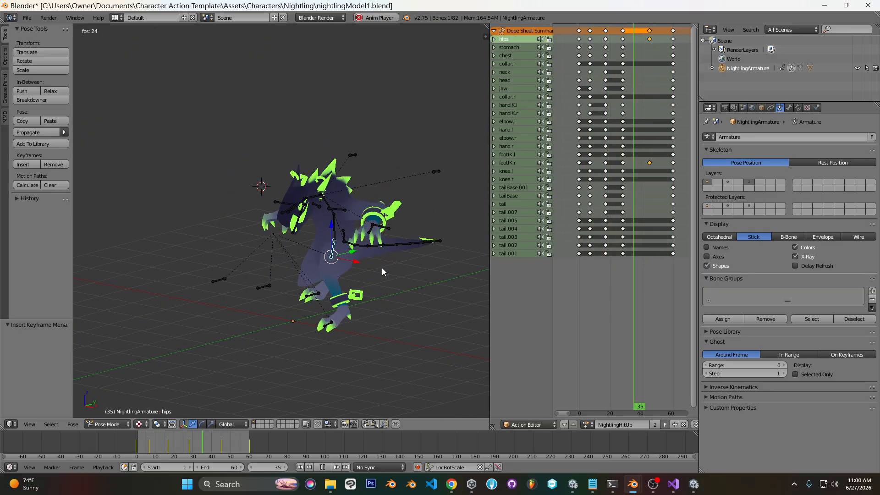
pyautogui.scroll(6, 437, 208)
# Delete the frame 17 keyframes of both hand IK bones and play the animation from the side to check the arms.
pyautogui.hotkey('alt', 'a')
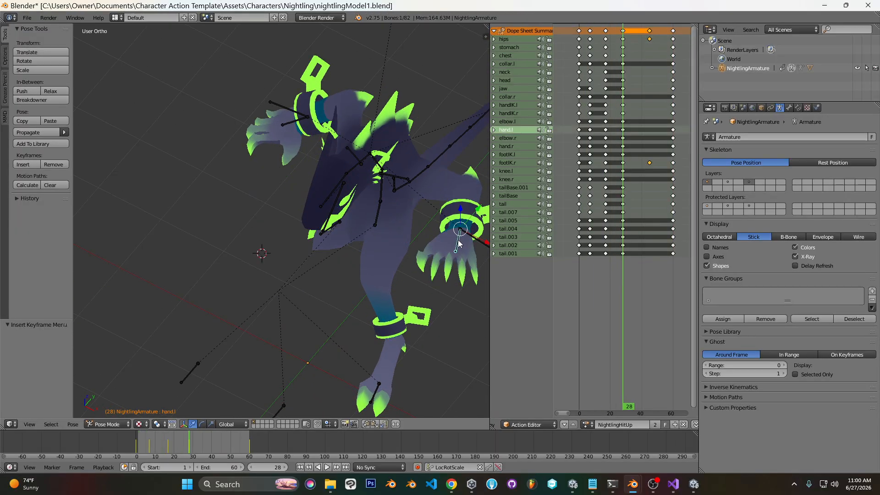
pyautogui.press('r')
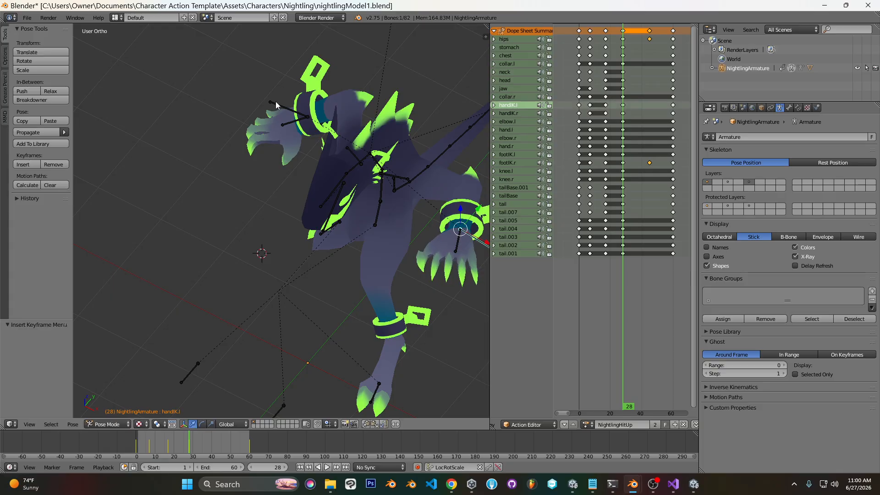
pyautogui.click(604, 114)
pyautogui.moveTo(589, 111); pyautogui.dragTo(618, 111)
pyautogui.hotkey('alt', 'a')
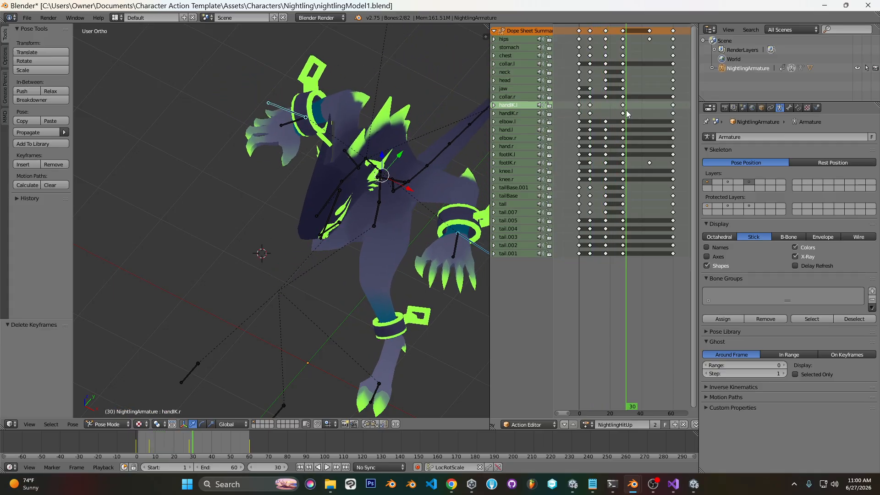
pyautogui.scroll(-4, 247, 284)
pyautogui.moveTo(247, 283); pyautogui.dragTo(335, 218, button='middle')
pyautogui.press('KP_3')
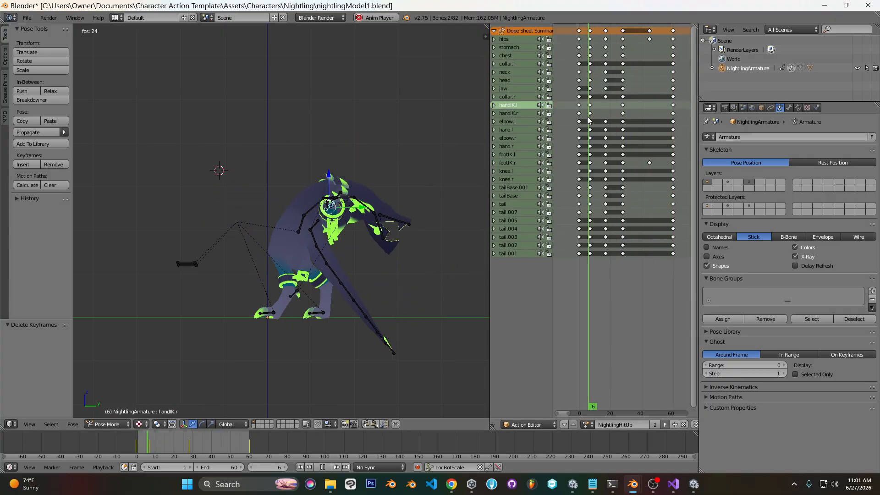
pyautogui.hotkey('alt', 'a')
# Try deleting the neck and head keyframes at frame 17 and play the animation from several angles.
pyautogui.click(607, 89)
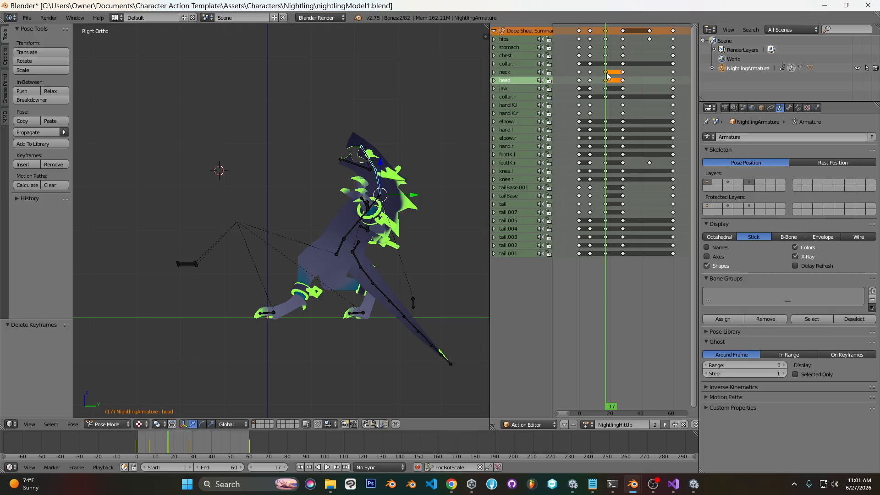
pyautogui.click(600, 73)
pyautogui.moveTo(582, 83); pyautogui.dragTo(614, 82)
pyautogui.hotkey('alt', 'a')
pyautogui.moveTo(282, 176); pyautogui.dragTo(361, 201, button='middle')
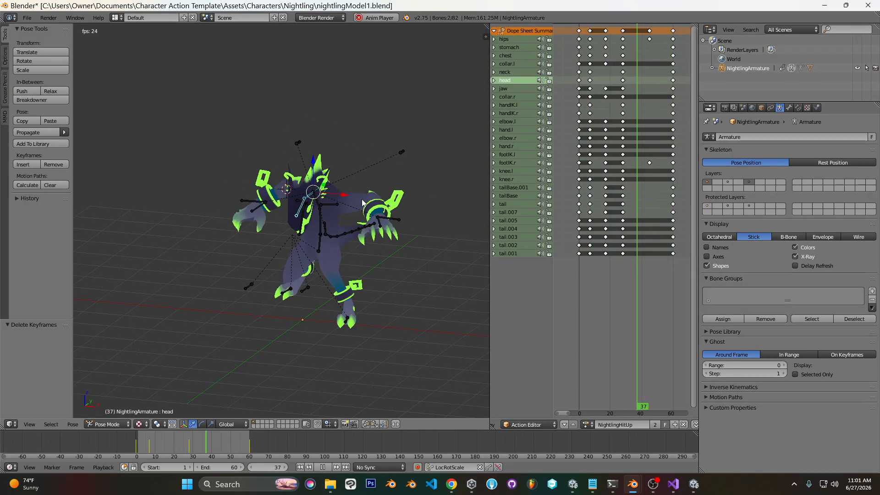
pyautogui.press('KP_3')
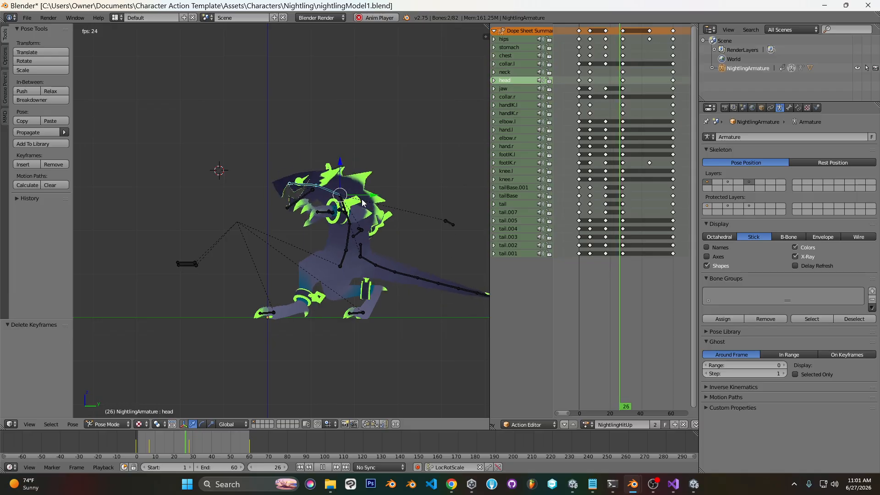
# Try shifting the neck and head keyframes at frame 28 about 7 frames earlier, play the result and undo the neck and head changes.
pyautogui.hotkey('alt', 'a')
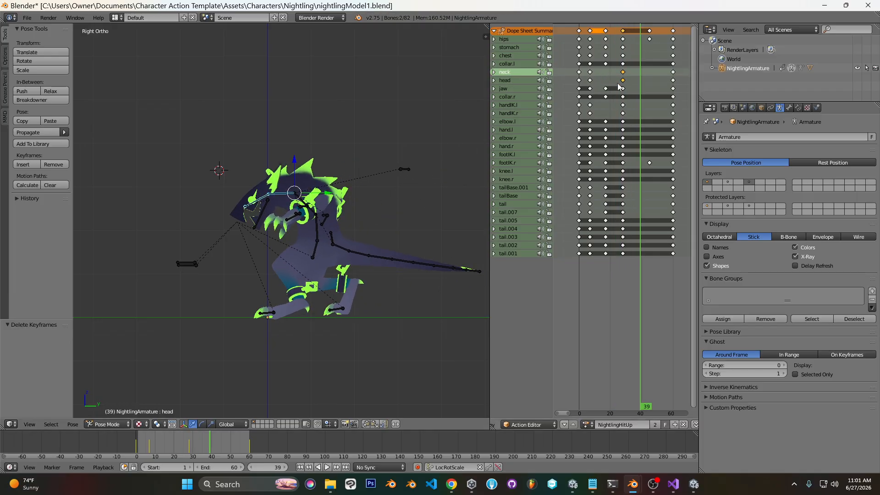
pyautogui.click(603, 84)
pyautogui.moveTo(587, 82); pyautogui.dragTo(608, 81)
pyautogui.hotkey('alt', 'a')
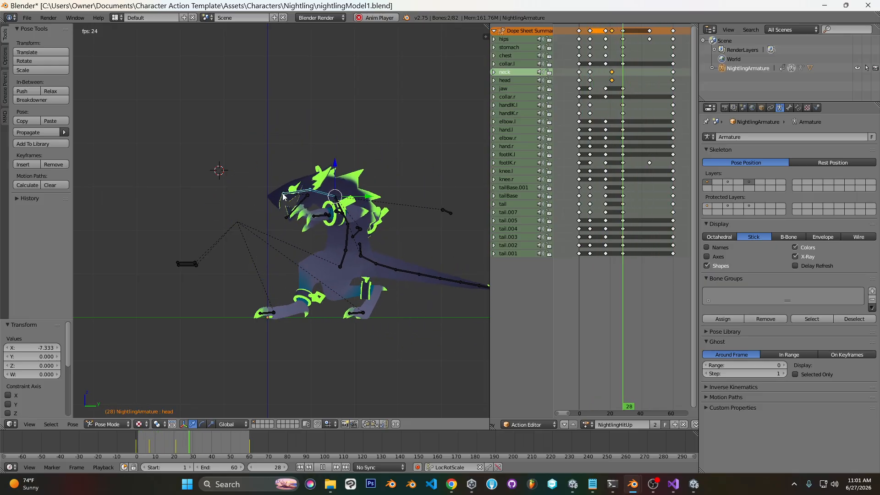
pyautogui.press('Escape')
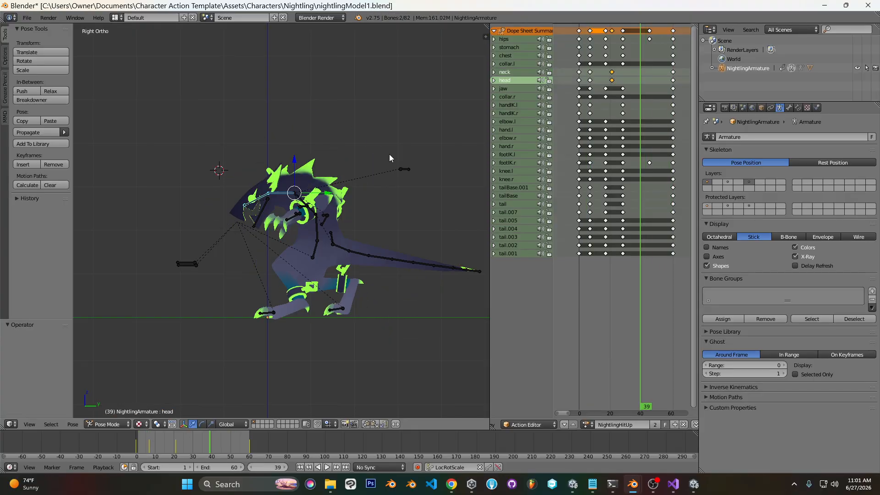
pyautogui.hotkey('ctrl', 'z')
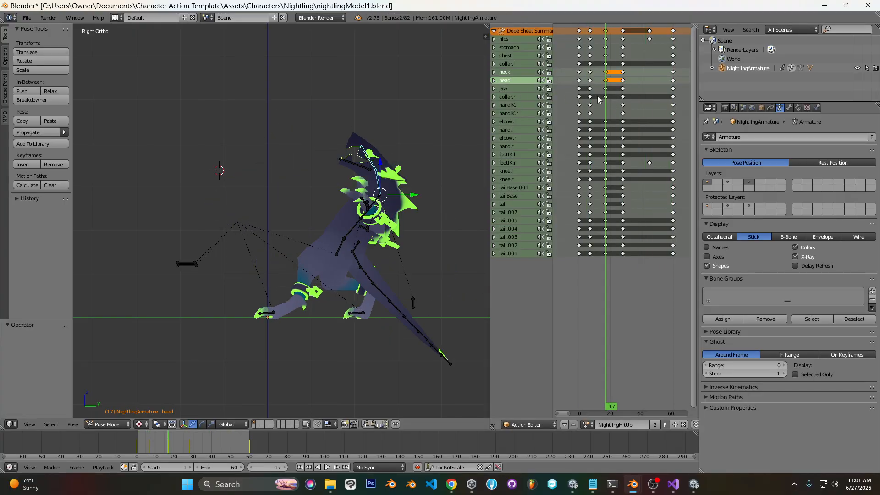
# Try shifting the neck and head keyframes at frame 28 about 11 frames later.
pyautogui.moveTo(606, 87); pyautogui.dragTo(624, 84)
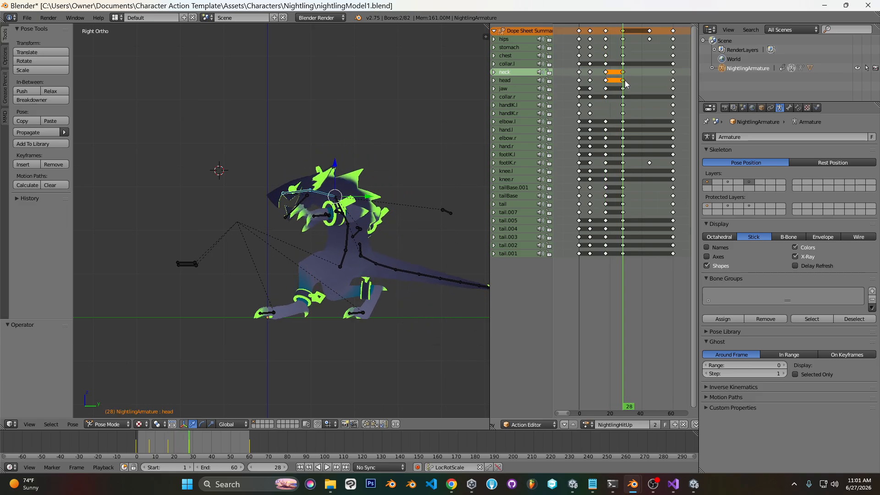
pyautogui.press('g')
pyautogui.click(646, 80)
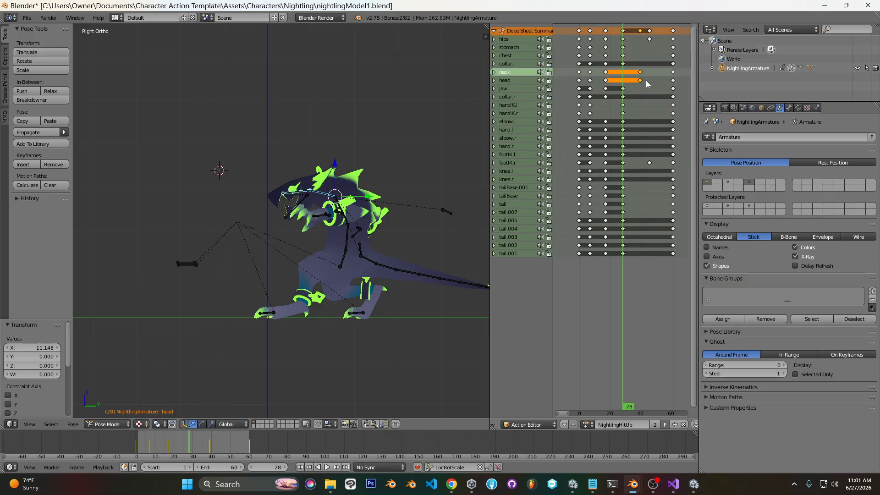
# Delete the shifted neck and head keyframes between frames 28 and 60.
pyautogui.moveTo(616, 82); pyautogui.dragTo(628, 78)
pyautogui.rightClick(641, 72)
pyautogui.keyDown('shift'); pyautogui.rightClick(640, 80); pyautogui.keyUp('shift')
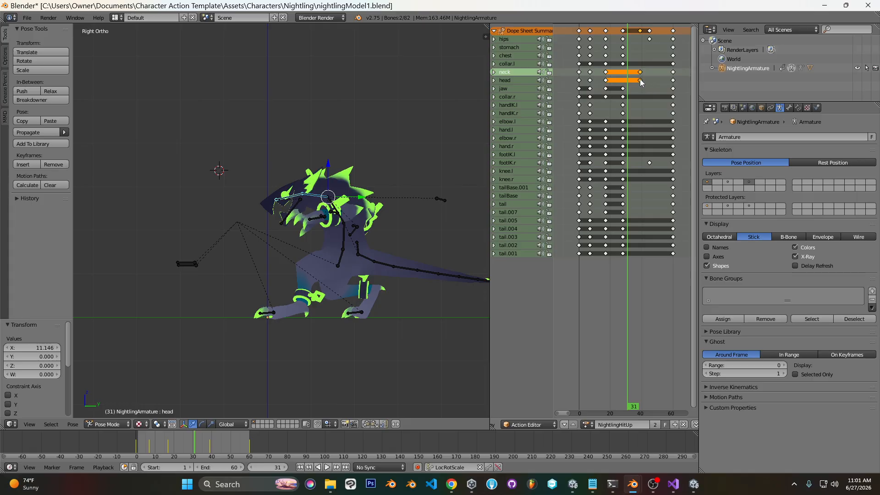
pyautogui.click(636, 80)
pyautogui.moveTo(605, 87)
pyautogui.mouseDown()
pyautogui.moveTo(596, 89)
pyautogui.moveTo(613, 92)
pyautogui.mouseUp()
# Play the animation from several angles, stop it and save nightlingModel1.blend over the existing file.
pyautogui.hotkey('alt', 'a')
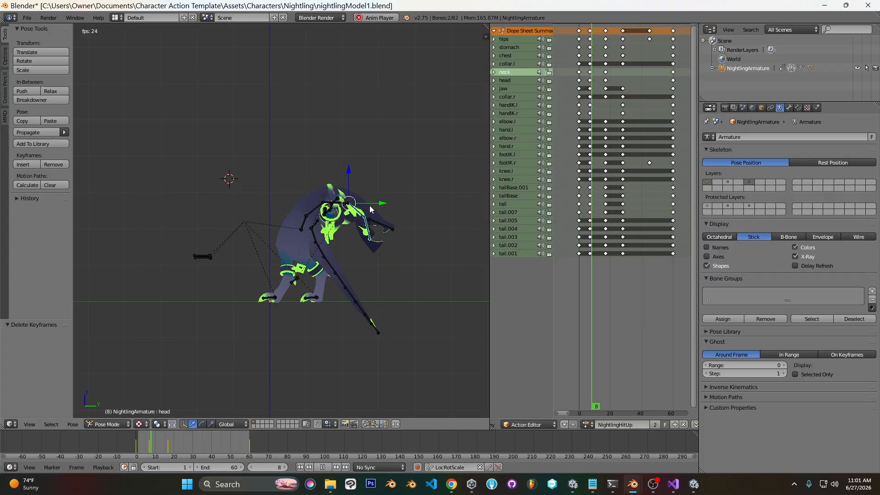
pyautogui.moveTo(331, 185); pyautogui.dragTo(450, 228, button='middle')
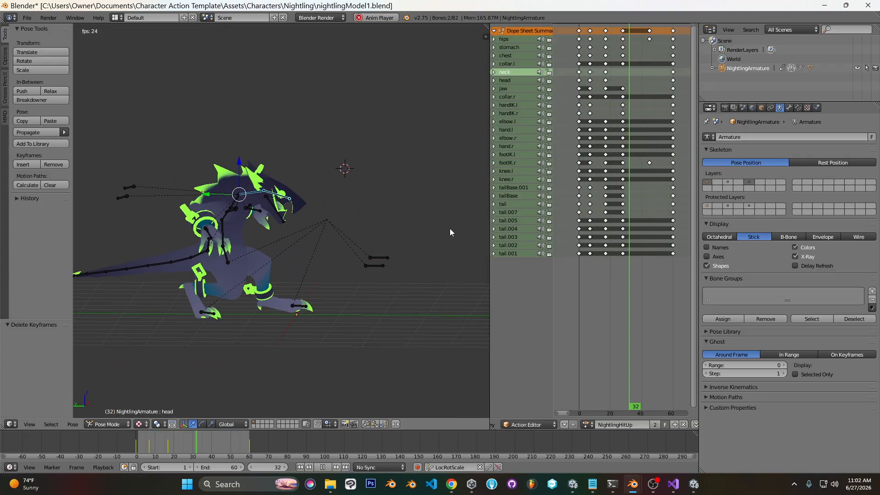
pyautogui.press('KP_3')
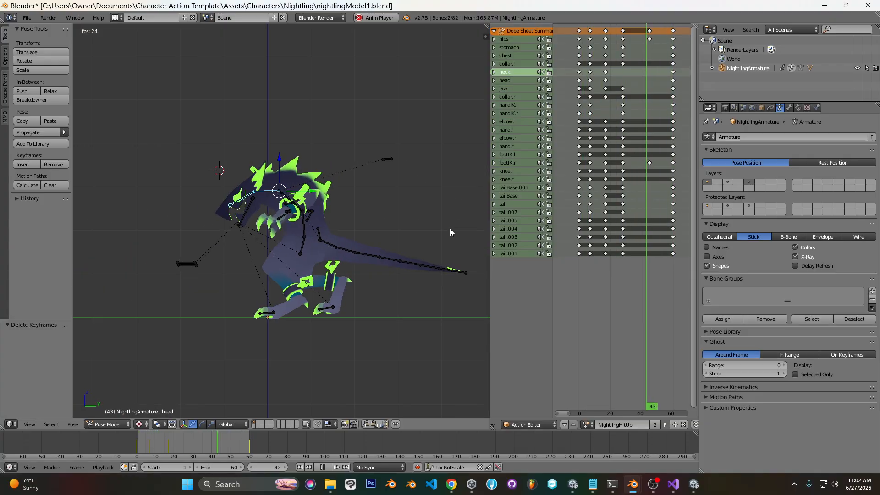
pyautogui.hotkey('alt', 'a')
pyautogui.hotkey('ctrl', 's')
pyautogui.click(448, 199)
# Switch to the CatModel.blend window and play the CatHitUp reference from frame 0 in side view.
pyautogui.click(590, 424)
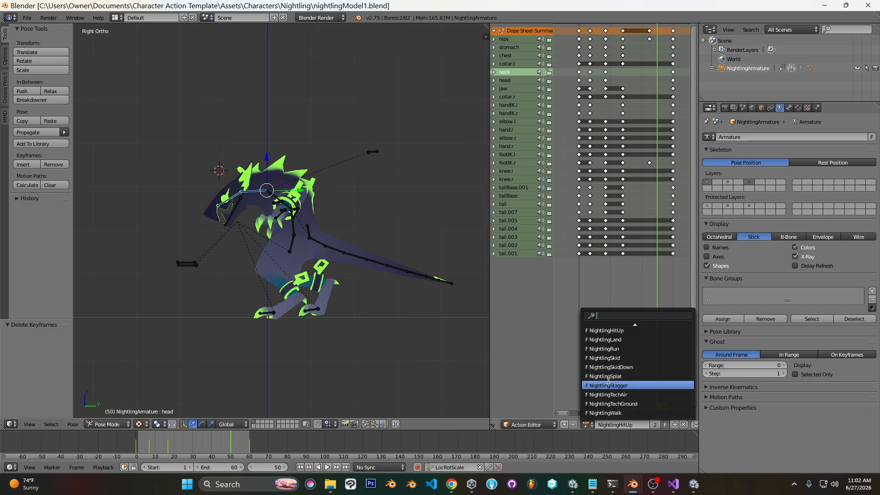
pyautogui.moveTo(633, 485)
pyautogui.click(679, 436)
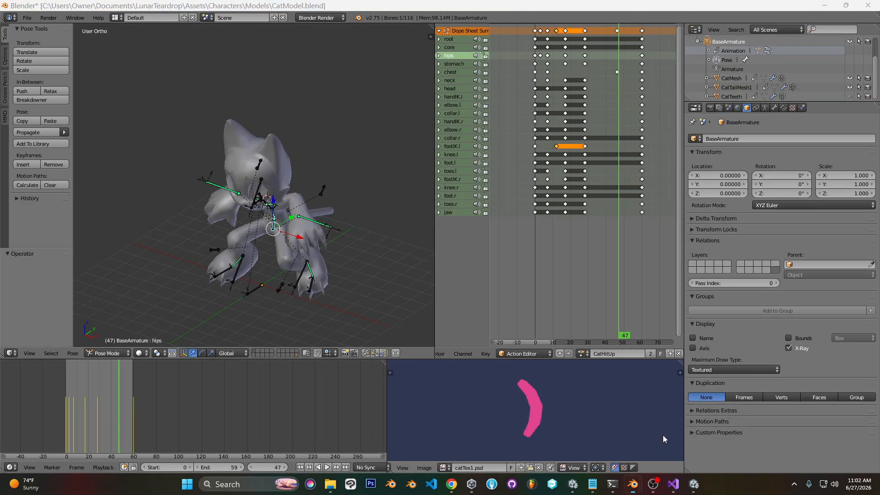
pyautogui.click(536, 149)
pyautogui.press('KP_3')
pyautogui.hotkey('alt', 'a')
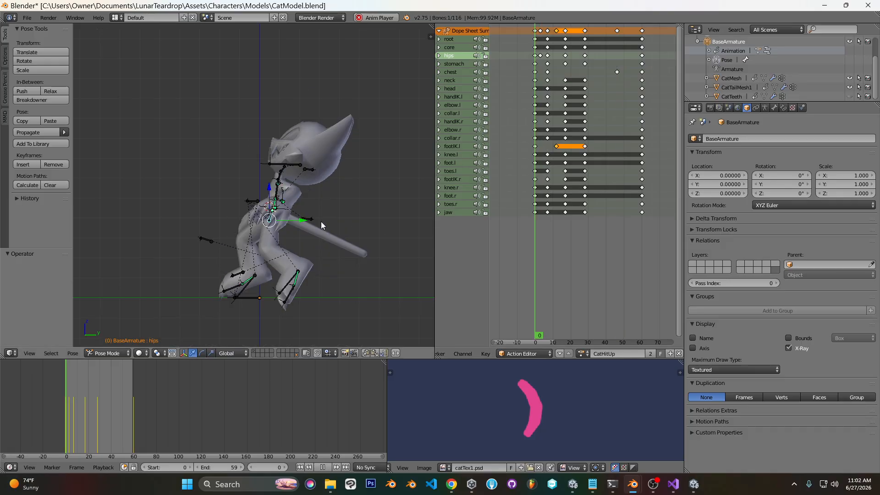
# Switch to the nightlingModel1.blend window, tilt the neck and head backward at frame 17 in side view and keyframe them.
pyautogui.moveTo(632, 484)
pyautogui.click(683, 436)
pyautogui.moveTo(581, 100); pyautogui.dragTo(606, 101)
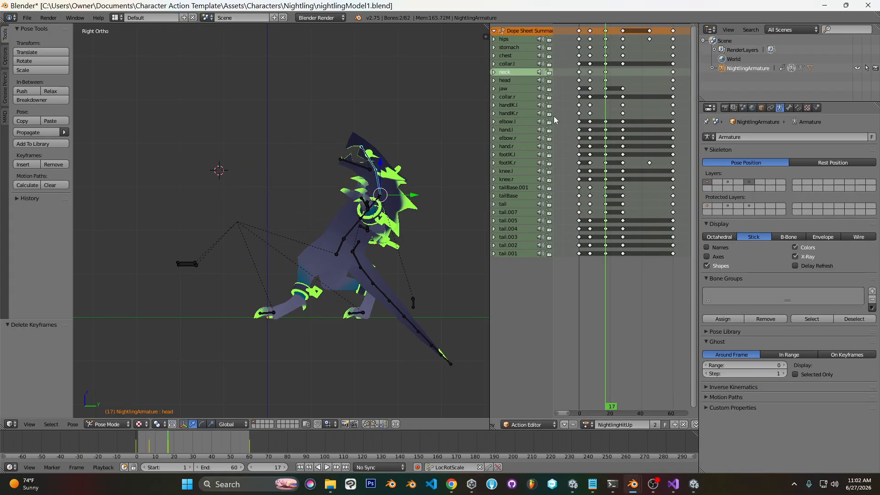
pyautogui.press('r')
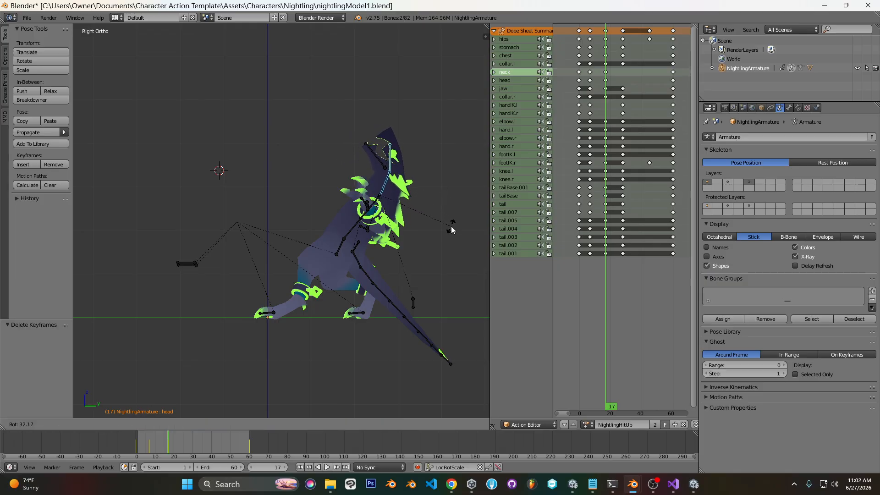
pyautogui.click(452, 232)
pyautogui.press('i')
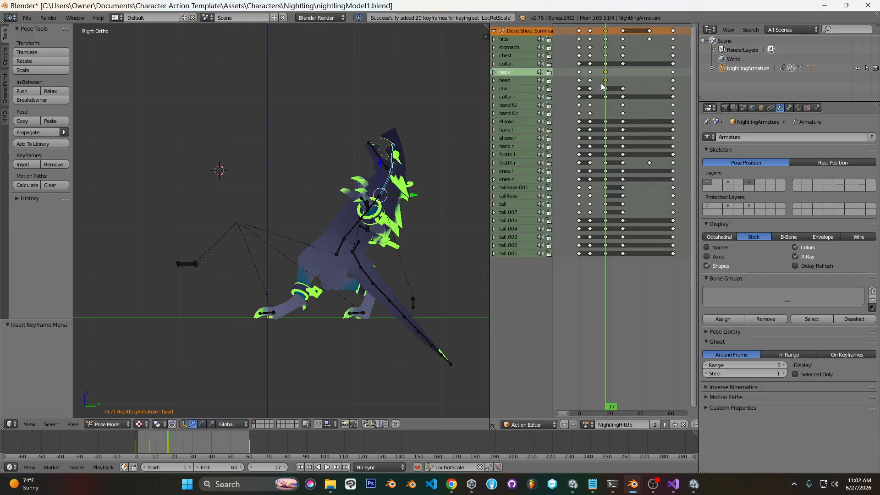
# Play and stop the NightlingHitUp animation, and save nightlingModel1.blend over the existing file.
pyautogui.hotkey('alt', 'a')
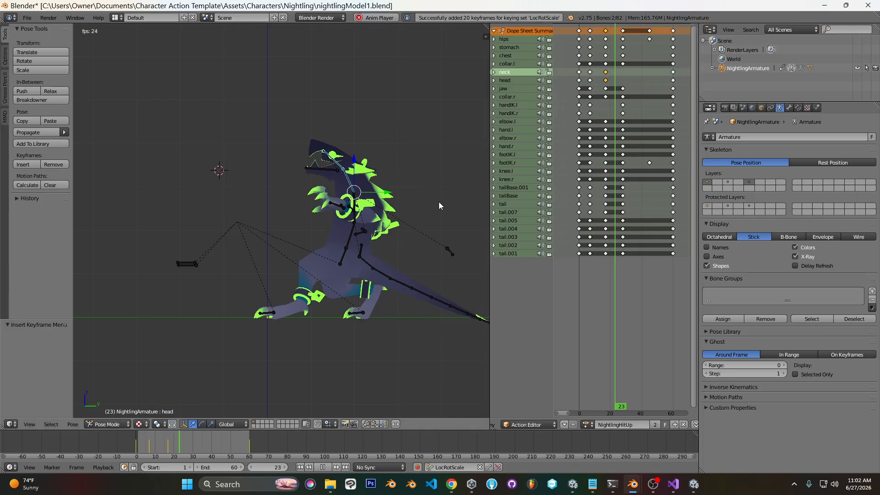
pyautogui.hotkey('alt', 'a')
pyautogui.hotkey('ctrl', 's')
pyautogui.click(433, 179)
# At frame 28, rotate the jaw more closed and the neck about 18 degrees downward, keyframing each bone.
pyautogui.moveTo(590, 90); pyautogui.dragTo(623, 85)
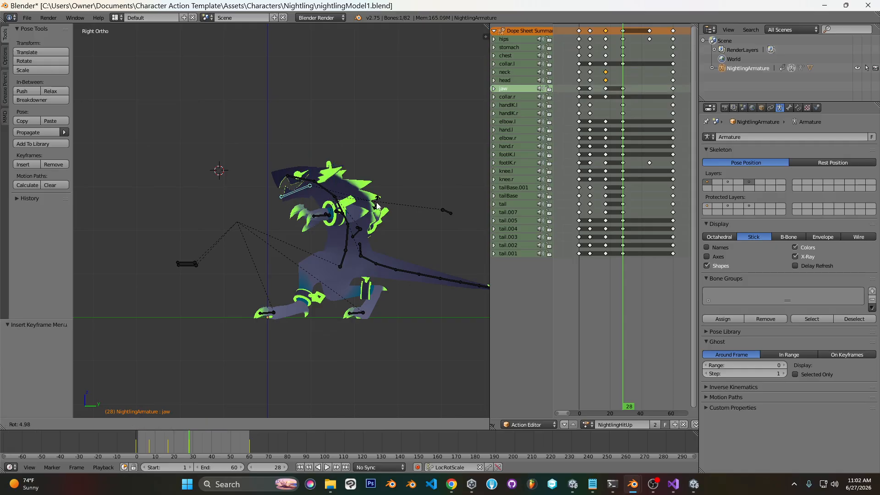
pyautogui.click(377, 219)
pyautogui.press('i')
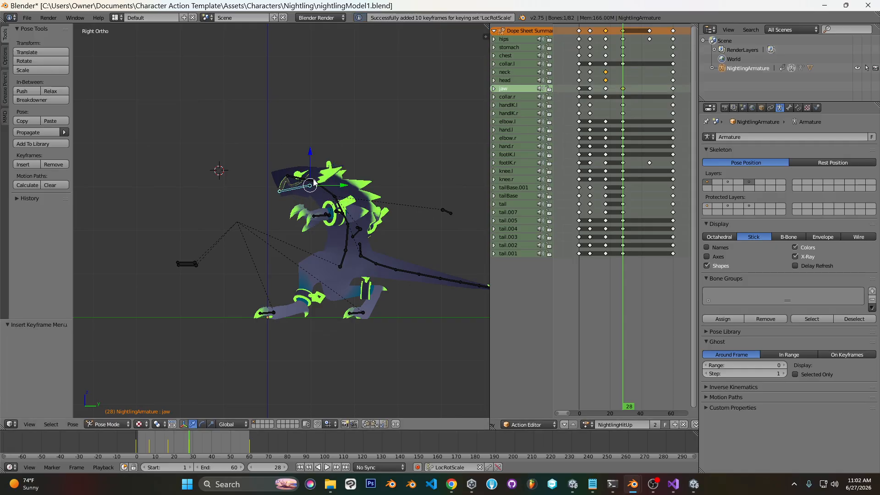
pyautogui.press('r')
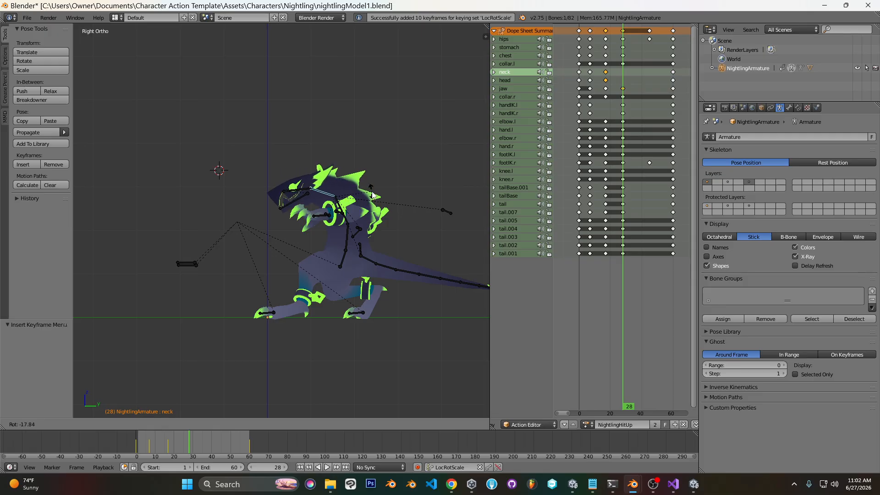
pyautogui.click(373, 194)
pyautogui.press('i')
# Preview the neck and jaw changes in playback, stop it, and save nightlingModel1.blend over the existing file.
pyautogui.moveTo(618, 85); pyautogui.dragTo(606, 85)
pyautogui.hotkey('alt', 'a')
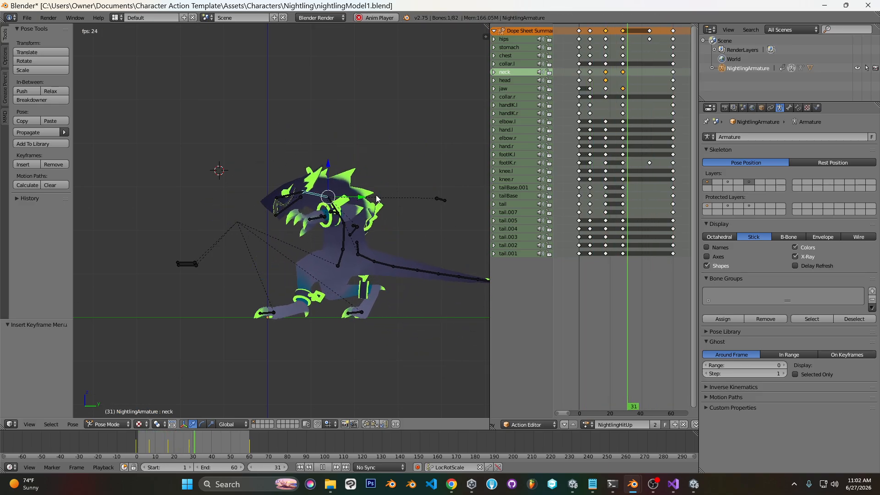
pyautogui.hotkey('alt', 'a')
pyautogui.hotkey('ctrl', 's')
pyautogui.click(376, 195)
# Make BindPose the armature's active action, check the pose in perspective and switch to Unity.
pyautogui.click(588, 425)
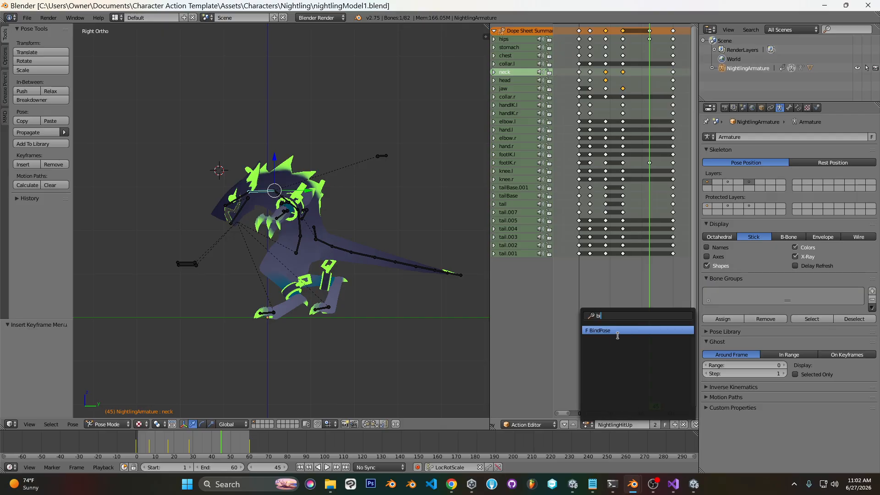
pyautogui.click(618, 333)
pyautogui.moveTo(255, 243); pyautogui.dragTo(348, 264, button='middle')
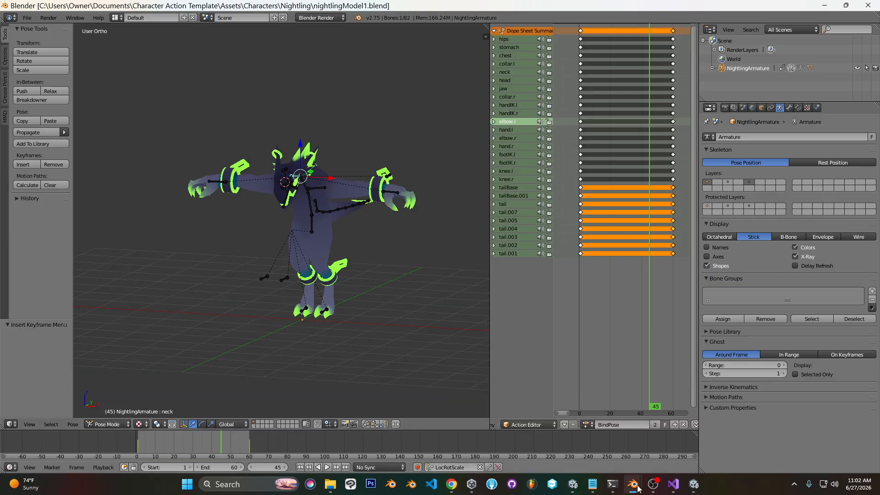
pyautogui.click(573, 484)
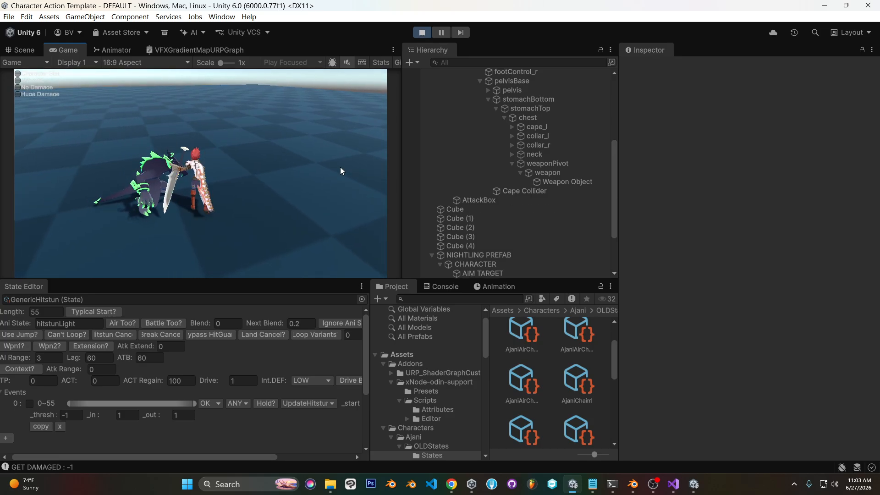
# Enable event 0 (frames 0–55) of the GenericHitstun state and restart play mode.
pyautogui.click(31, 403)
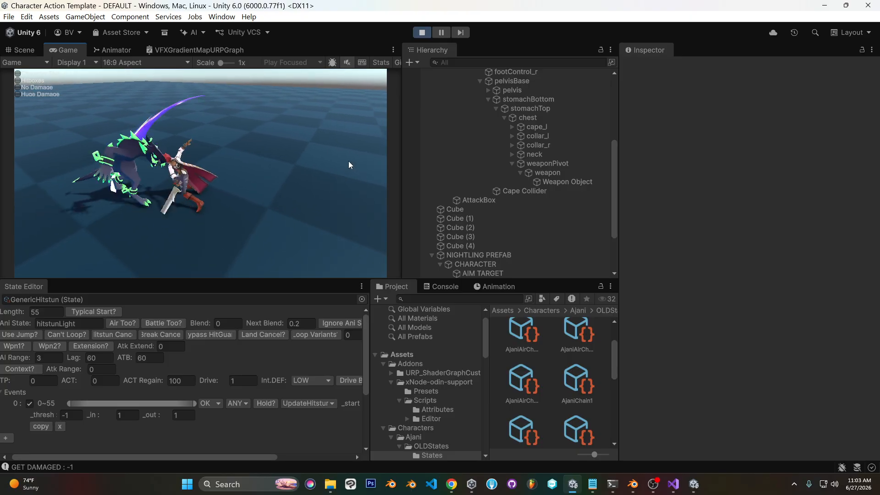
pyautogui.click(422, 34)
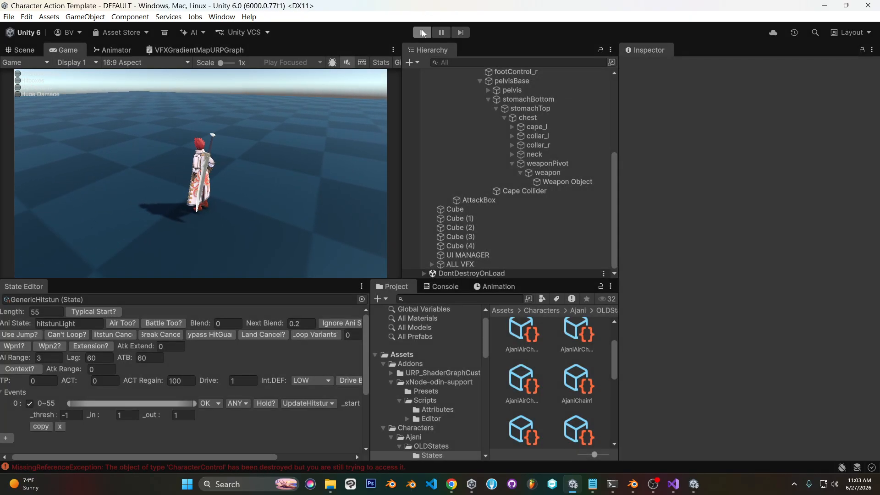
pyautogui.click(422, 33)
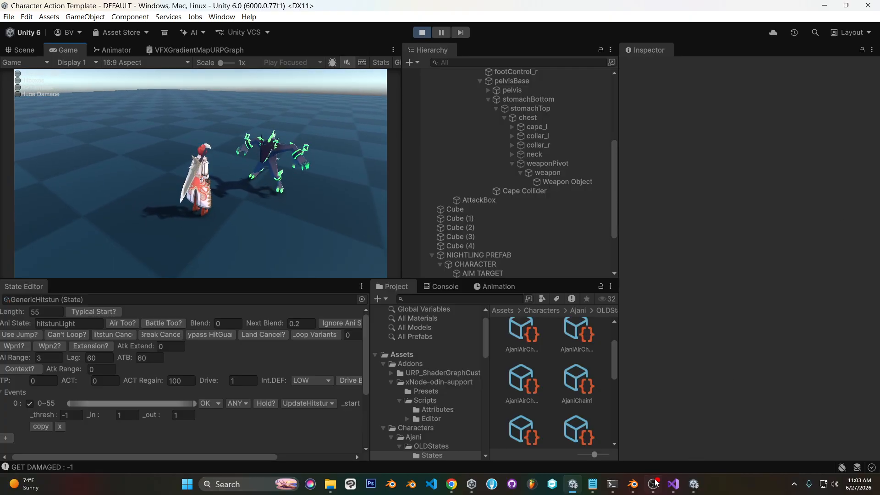
# Switch back to the nightlingModel1.blend window and reopen the NightlingHitUp action at frame 17 in side view.
pyautogui.moveTo(632, 484)
pyautogui.click(609, 430)
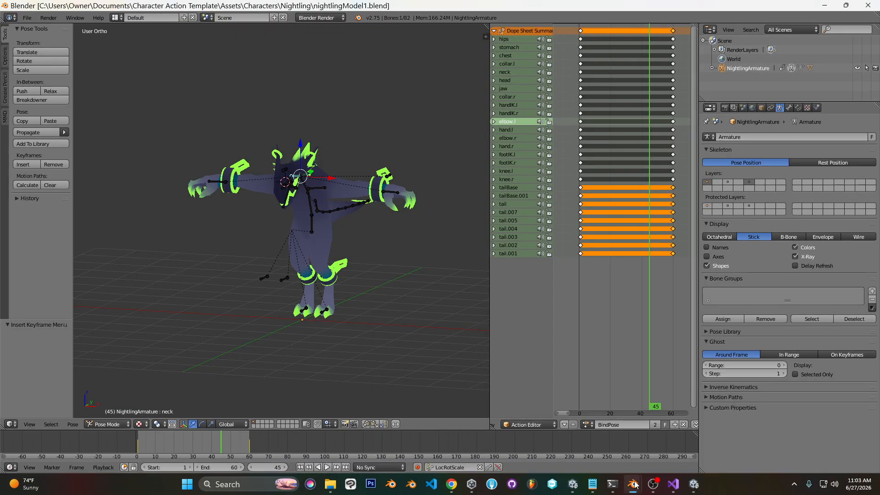
pyautogui.moveTo(669, 447)
pyautogui.click(603, 438)
pyautogui.click(605, 121)
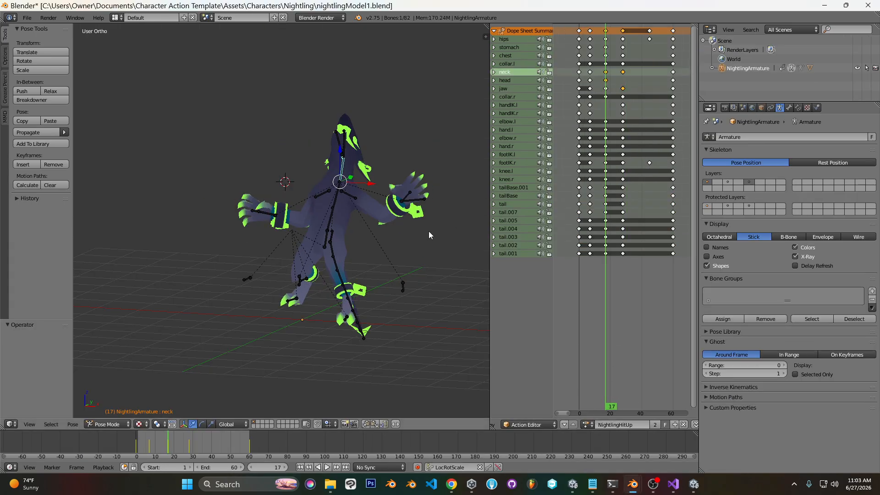
pyautogui.press('KP_3')
# Shift the neck and head keyframes at frames 17 and 28 about 7 frames later, and save over the existing file.
pyautogui.click(591, 79)
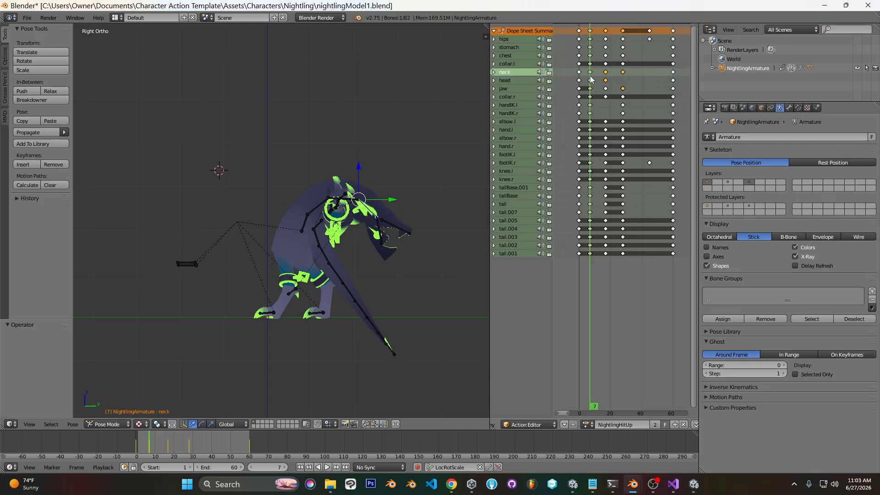
pyautogui.moveTo(590, 79); pyautogui.dragTo(606, 83)
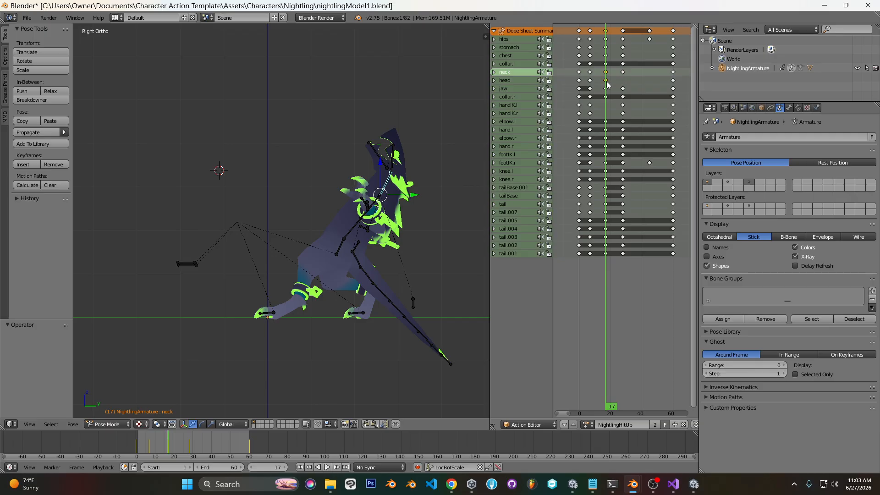
pyautogui.click(632, 83)
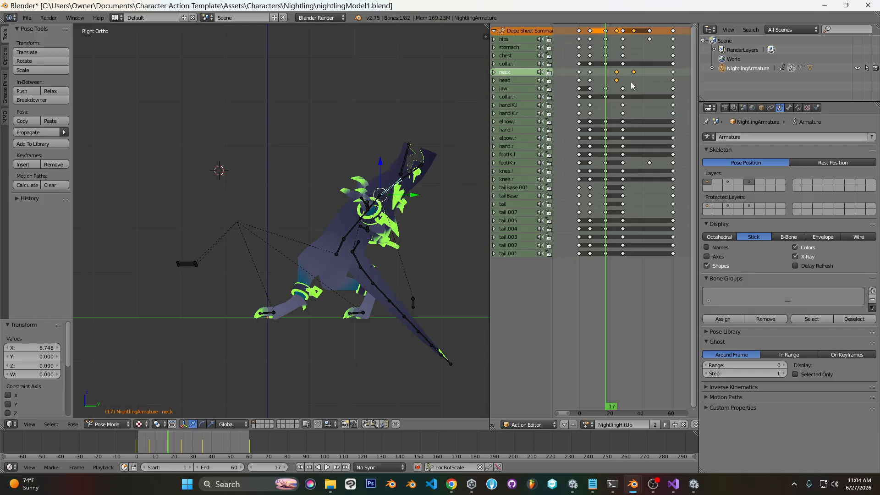
pyautogui.hotkey('ctrl', 's')
pyautogui.click(410, 301)
# Set the active action to BindPose and switch to Unity.
pyautogui.click(590, 424)
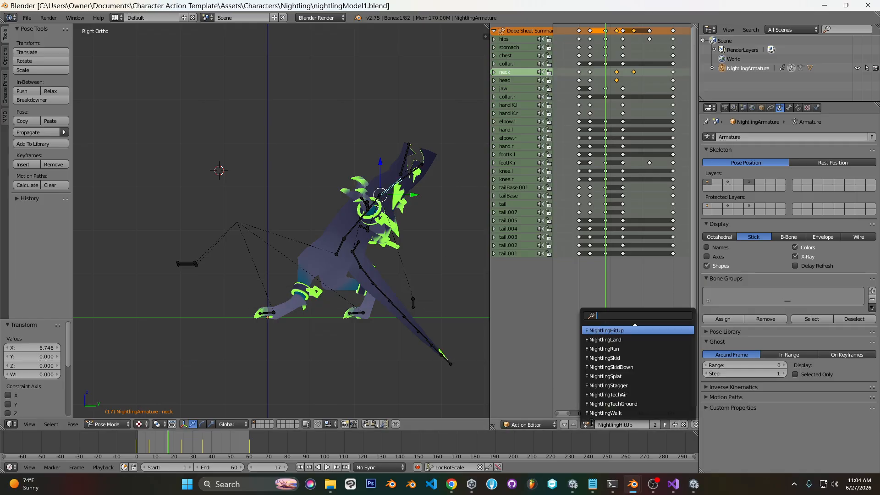
pyautogui.click(615, 329)
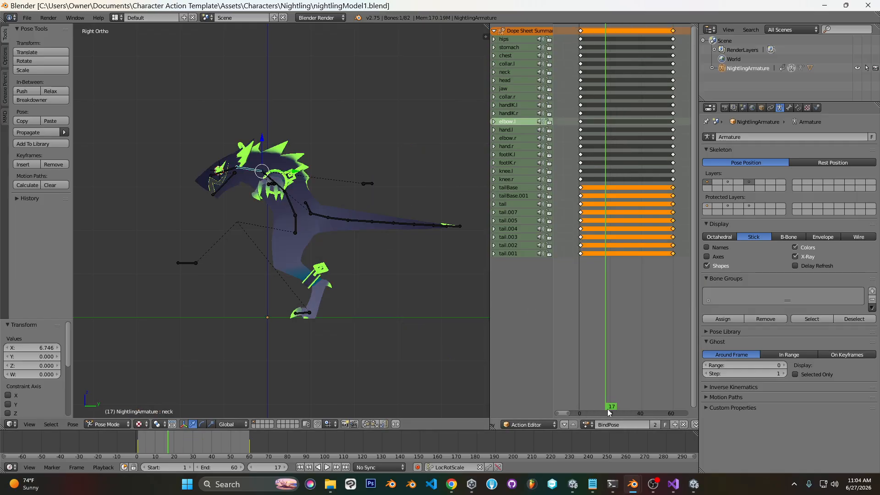
pyautogui.hotkey('alt', 'Tab')
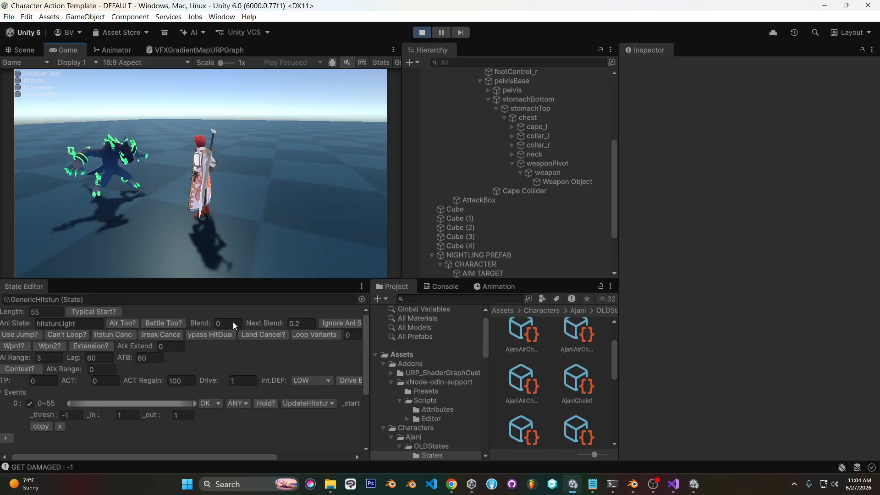
# Search the states for "cha" and load AjaniChain3 into the State Editor.
pyautogui.click(362, 299)
pyautogui.write('cha')
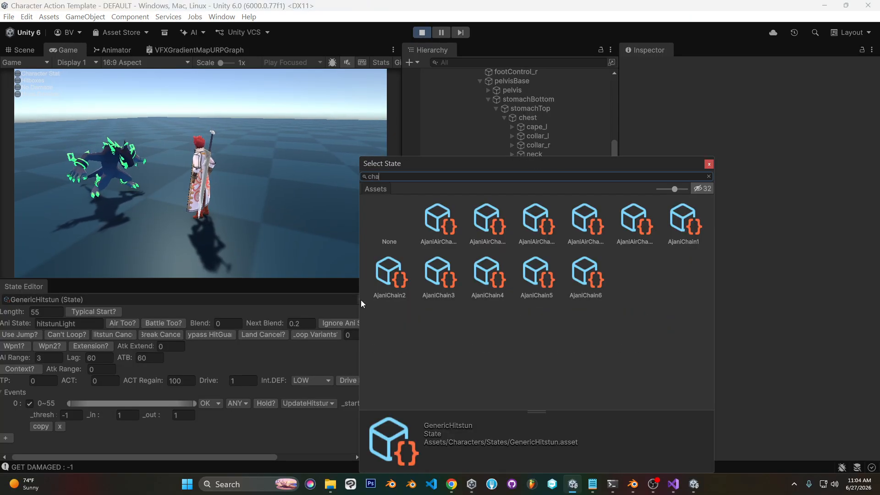
pyautogui.doubleClick(440, 265)
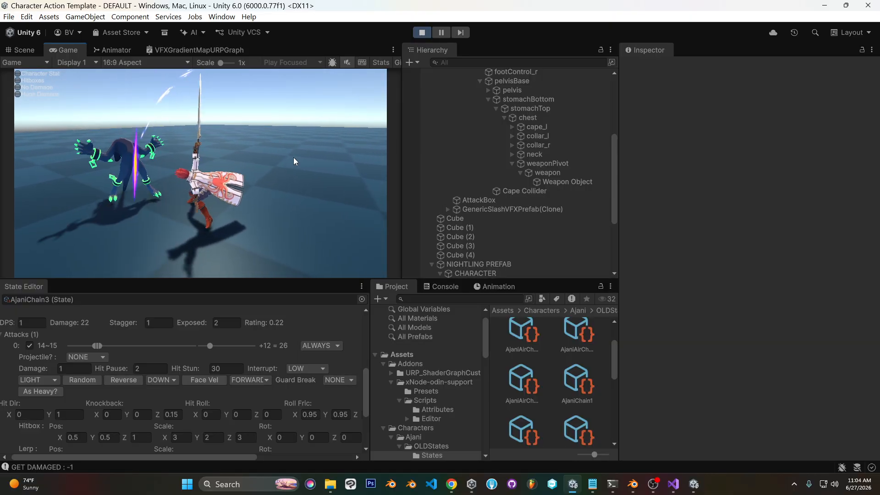
# Return to NightlingHitUp in nightlingModel1.blend and shift the neck and head keyframes from frame 7 through the mid-section about 5 frames later.
pyautogui.moveTo(634, 493)
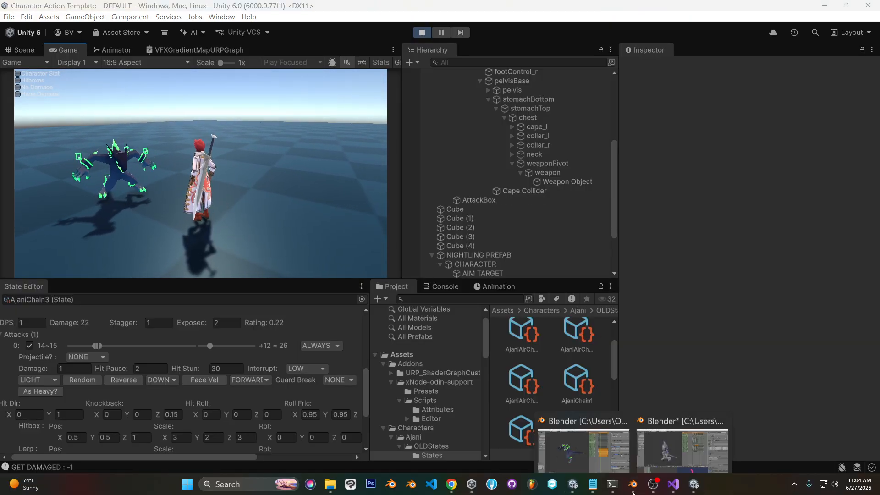
pyautogui.click(583, 451)
pyautogui.click(670, 447)
pyautogui.moveTo(586, 104); pyautogui.dragTo(591, 79)
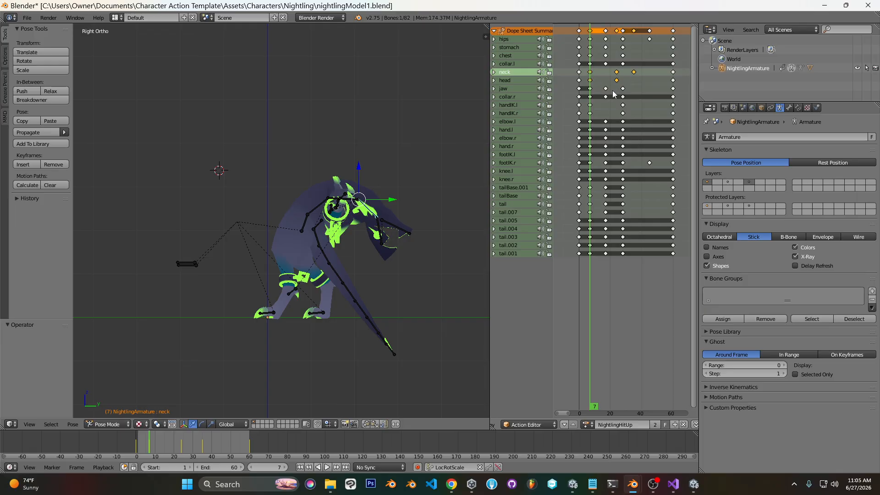
pyautogui.press('g')
pyautogui.click(622, 94)
# Scrub and play the retimed neck and head motion, stop it, and save nightlingModel1.blend.
pyautogui.moveTo(580, 98); pyautogui.dragTo(620, 106)
pyautogui.hotkey('alt', 'a')
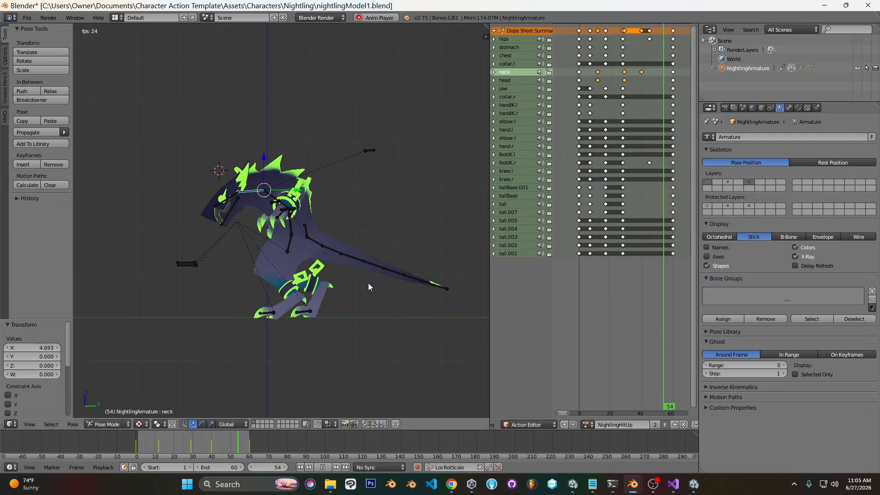
pyautogui.hotkey('alt', 'a')
pyautogui.hotkey('ctrl', 's')
# Assign the BindPose action to the armature and switch to Unity to test the hit reaction.
pyautogui.click(587, 424)
pyautogui.write('b')
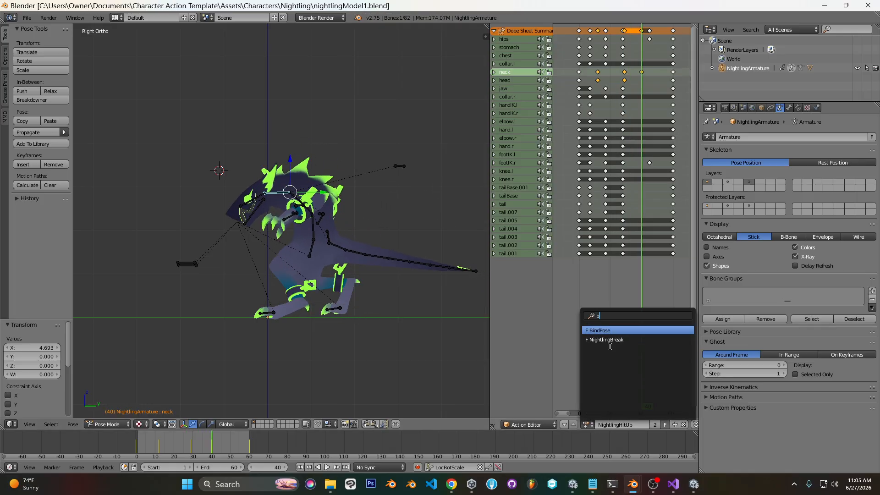
pyautogui.press('Return')
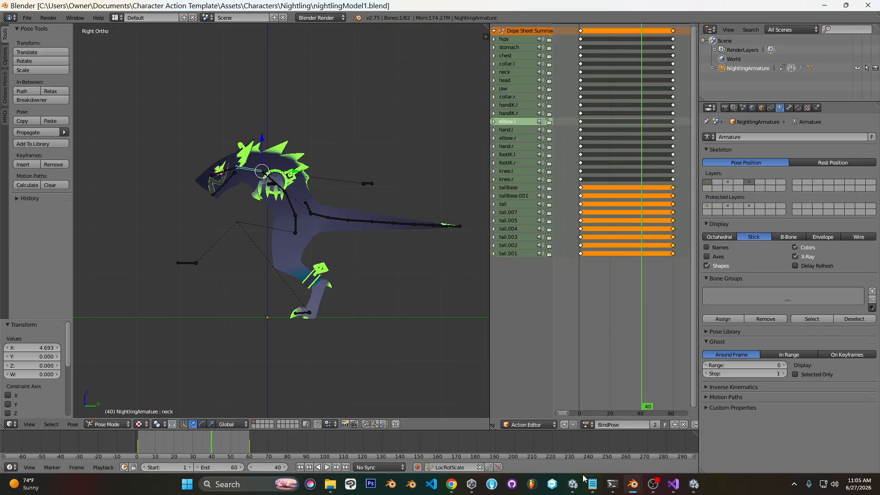
pyautogui.click(573, 483)
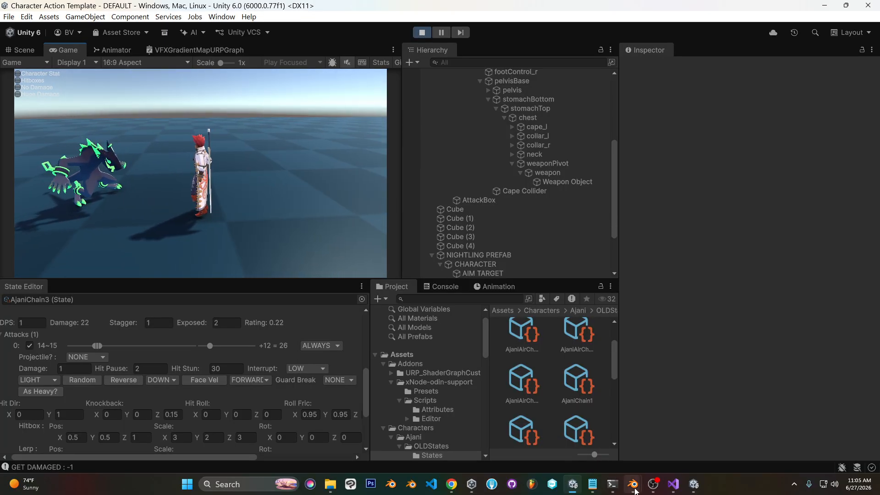
# Switch back to the nightlingModel1.blend window, reopen NightlingHitUp at frame 7 and deselect all keyframes.
pyautogui.moveTo(633, 484)
pyautogui.click(609, 439)
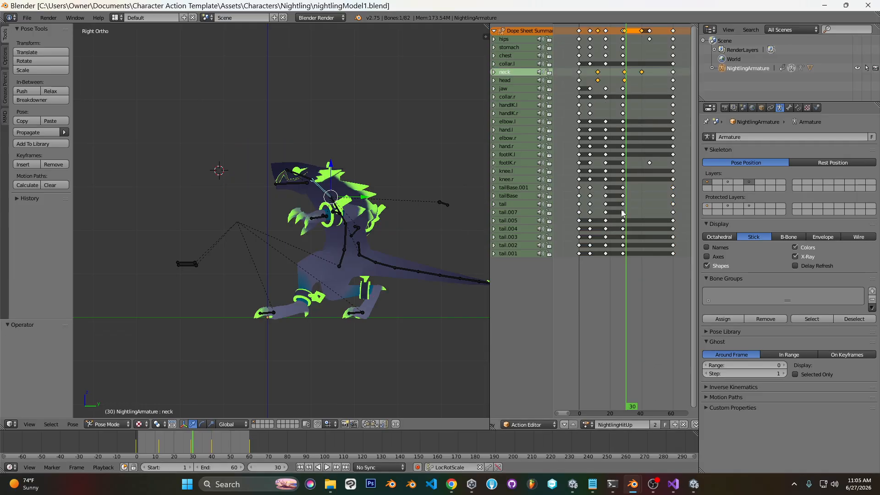
pyautogui.click(591, 40)
pyautogui.press('a')
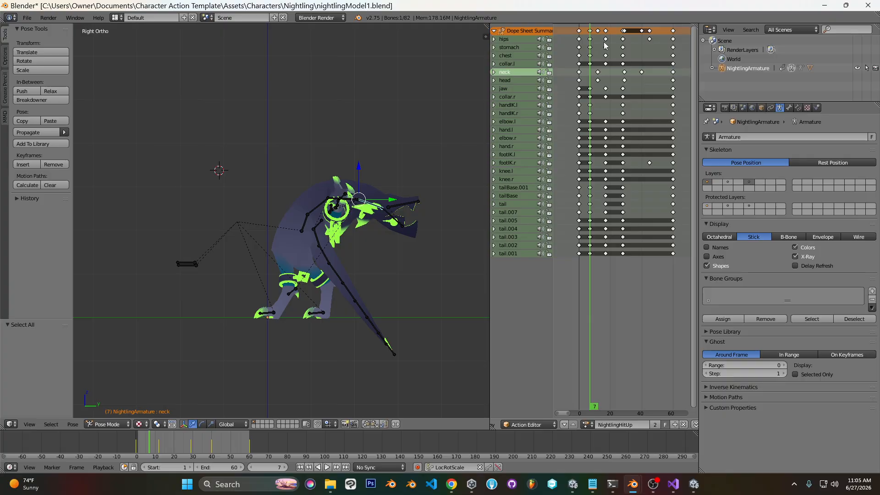
# Scale all keyframes between the first and last frames by about 1.24 from frame 0, and inspect the pose at frame 31.
pyautogui.click(579, 36)
pyautogui.press('a')
pyautogui.press('a')
pyautogui.press('b')
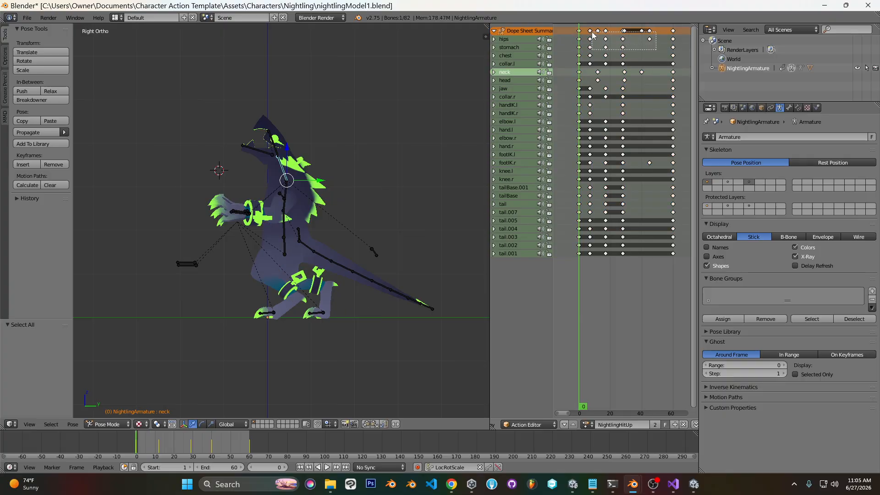
pyautogui.moveTo(590, 30); pyautogui.dragTo(590, 28)
pyautogui.press('s')
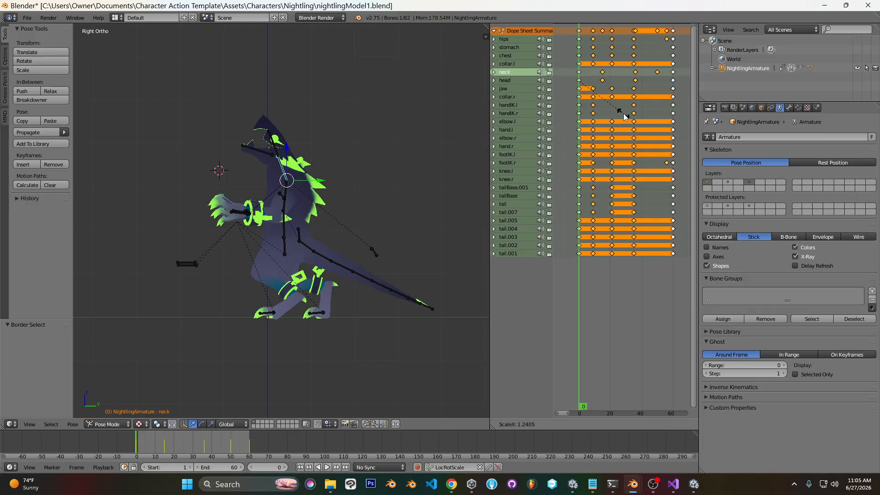
pyautogui.click(625, 116)
pyautogui.click(628, 117)
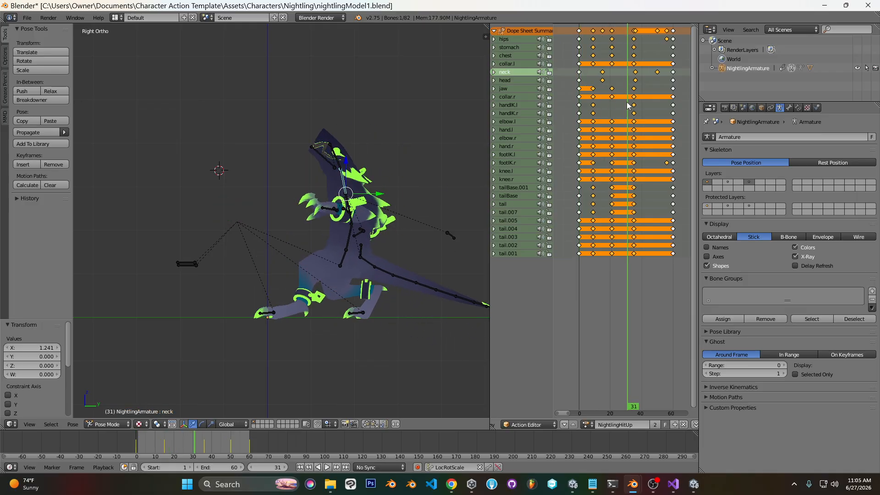
# Move the late neck and footIK.r keyframes of NightlingHitUp about 4 frames earlier and save nightlingModel1.blend.
pyautogui.click(667, 31)
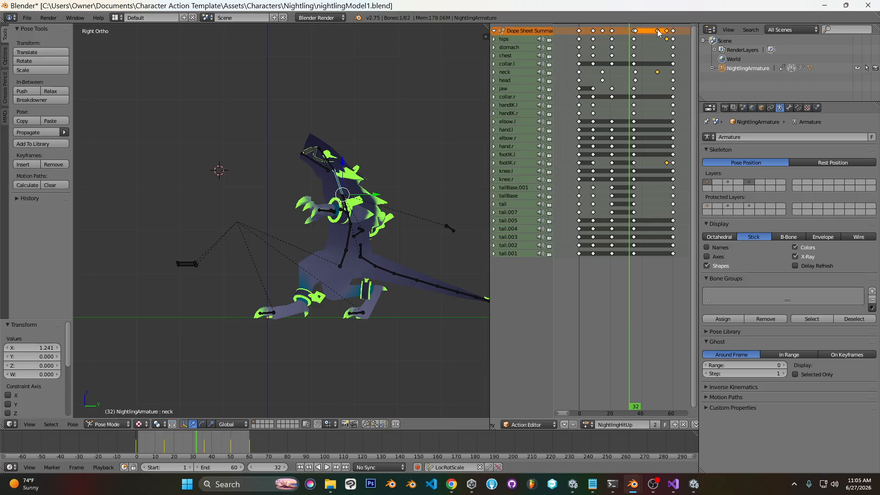
pyautogui.press('g')
pyautogui.click(652, 61)
pyautogui.hotkey('ctrl', 's')
pyautogui.click(438, 235)
# Assign the BindPose action to the armature and save the file again.
pyautogui.click(586, 425)
pyautogui.write('bi')
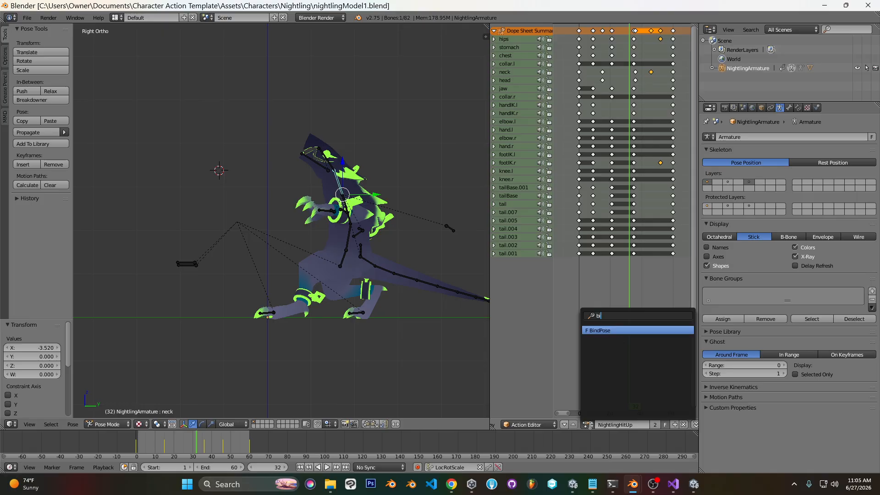
pyautogui.click(611, 330)
pyautogui.hotkey('ctrl', 's')
pyautogui.click(358, 292)
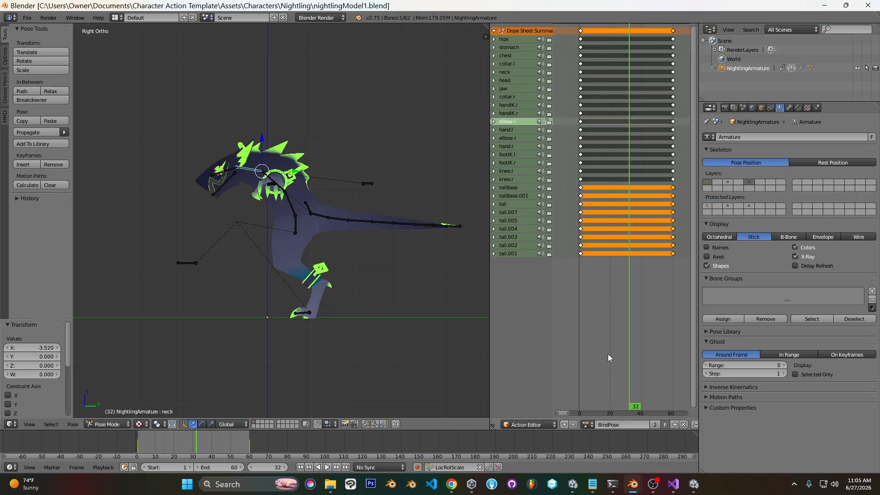
# Undo the switch to BindPose, go to frame 1 of NightlingHitUp and switch to Unity to watch the hit reaction.
pyautogui.hotkey('ctrl', 'z')
pyautogui.moveTo(582, 87)
pyautogui.mouseDown()
pyautogui.moveTo(639, 70)
pyautogui.moveTo(582, 72)
pyautogui.mouseUp()
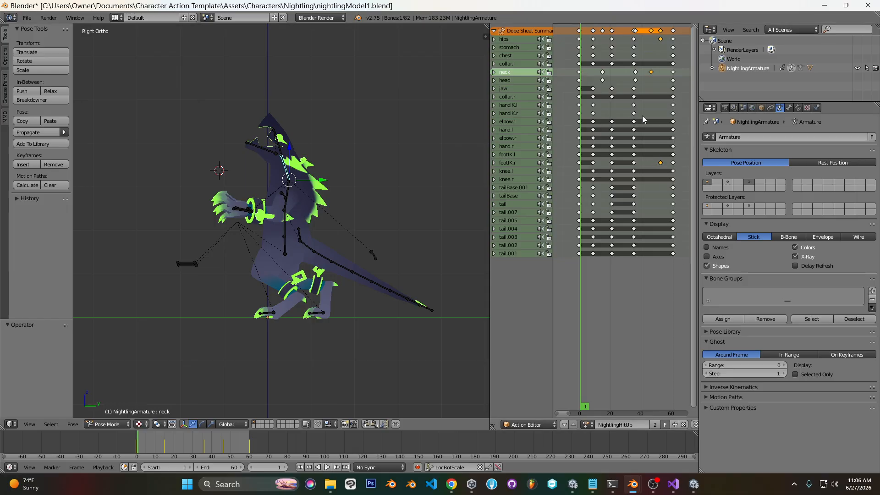
pyautogui.click(574, 485)
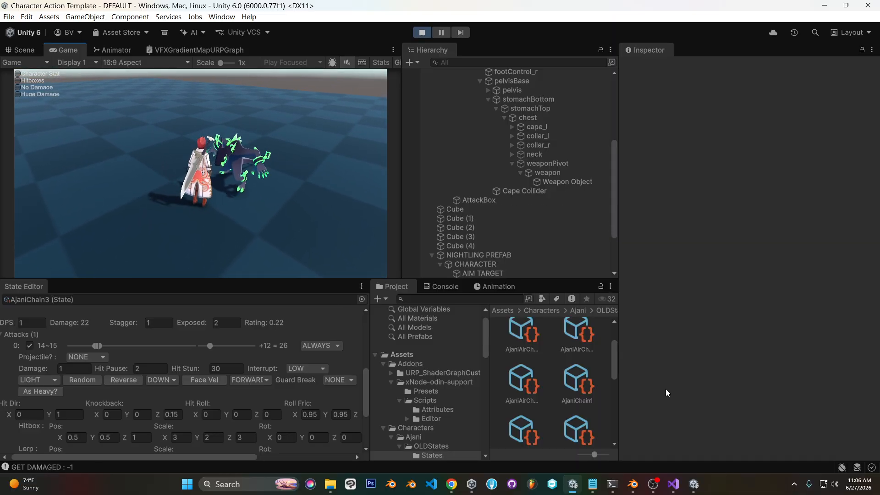
pyautogui.click(654, 486)
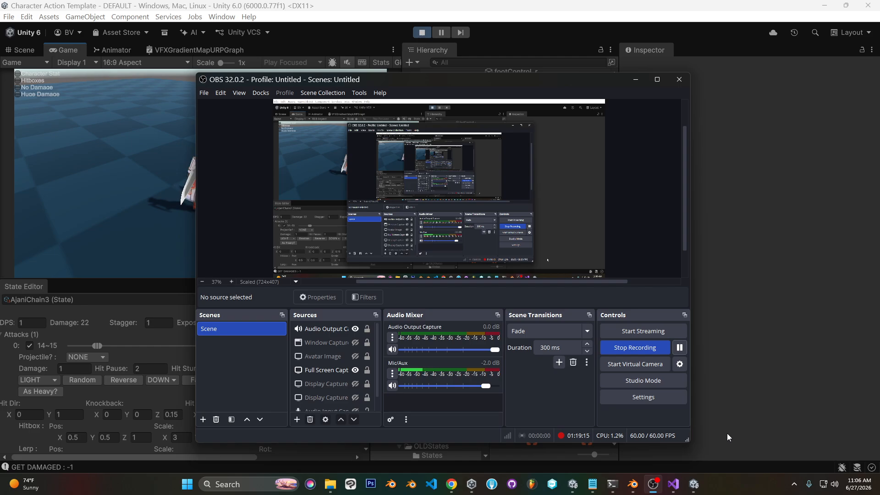
pyautogui.click(598, 4)
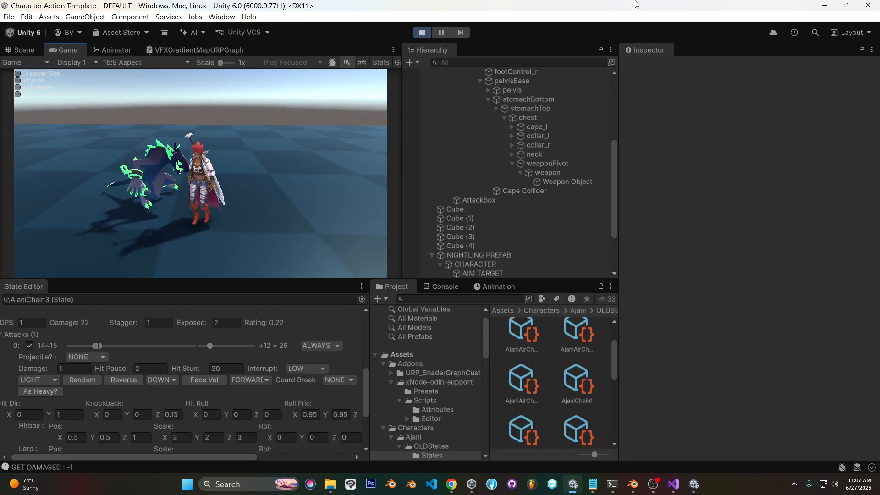
# Switch to the CatModel.blend window in Blender and scrub the CatHitUp action through frames 28 and 60, viewing the pose from an angle.
pyautogui.moveTo(633, 484)
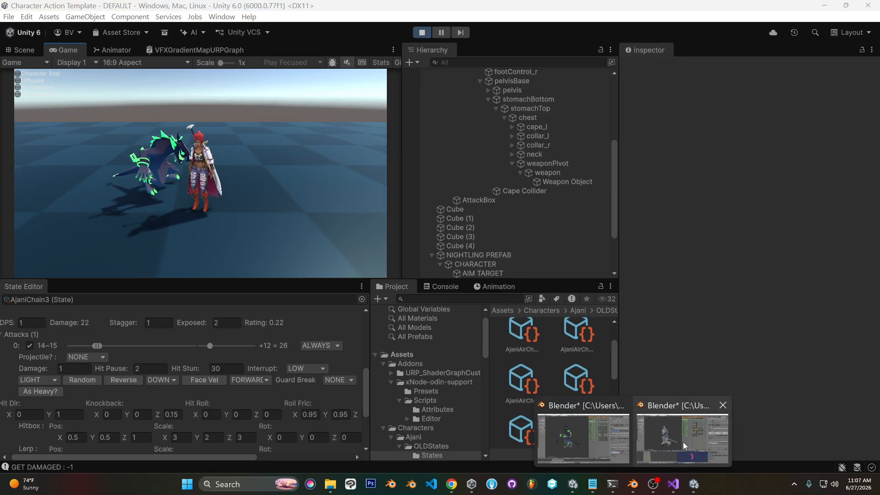
pyautogui.click(663, 420)
pyautogui.moveTo(544, 171); pyautogui.dragTo(587, 168)
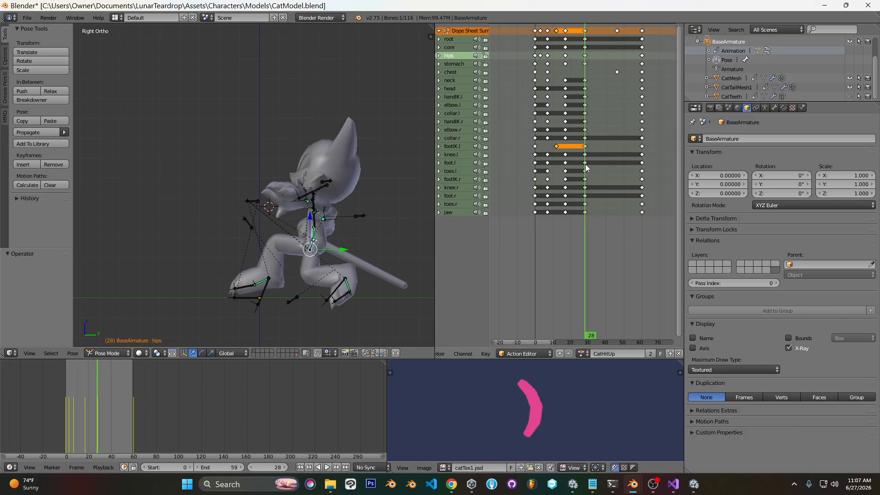
pyautogui.moveTo(250, 170); pyautogui.dragTo(321, 192, button='middle')
pyautogui.moveTo(537, 110); pyautogui.dragTo(643, 109)
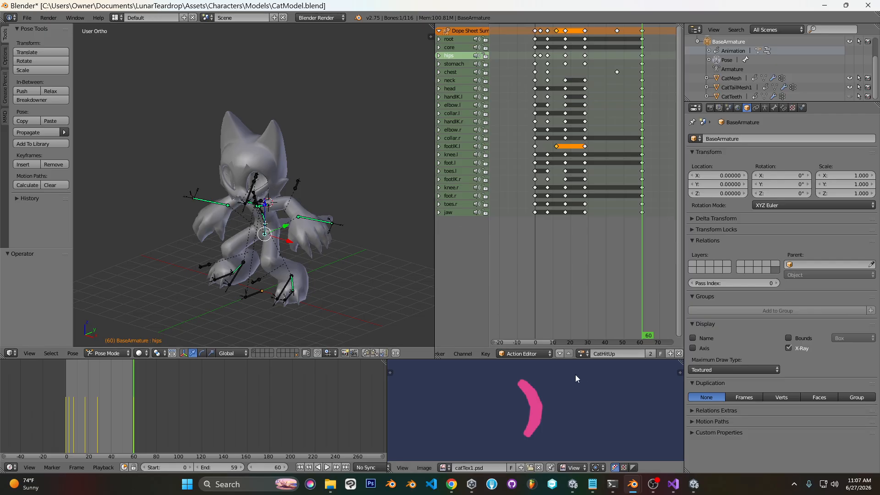
# Check the reaction in Unity, then return to CatModel.blend and open the CatHitDown action at frame 0 in right side view.
pyautogui.click(576, 488)
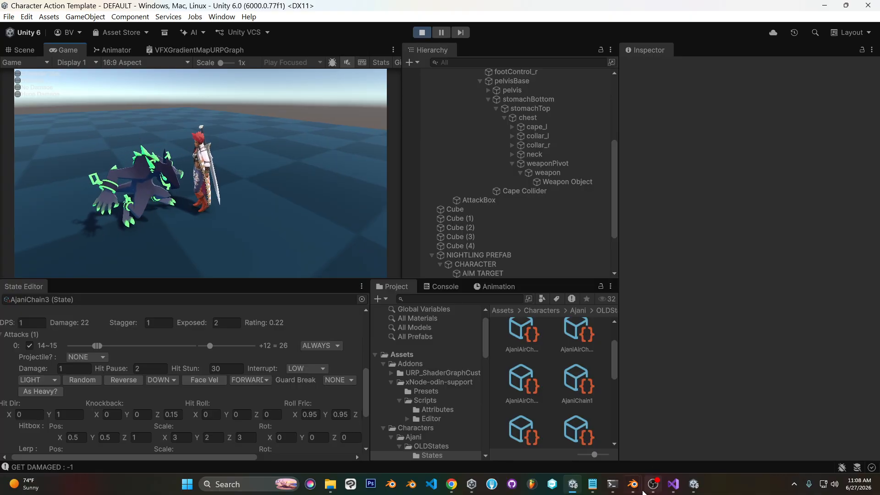
pyautogui.moveTo(633, 486)
pyautogui.click(684, 443)
pyautogui.click(586, 353)
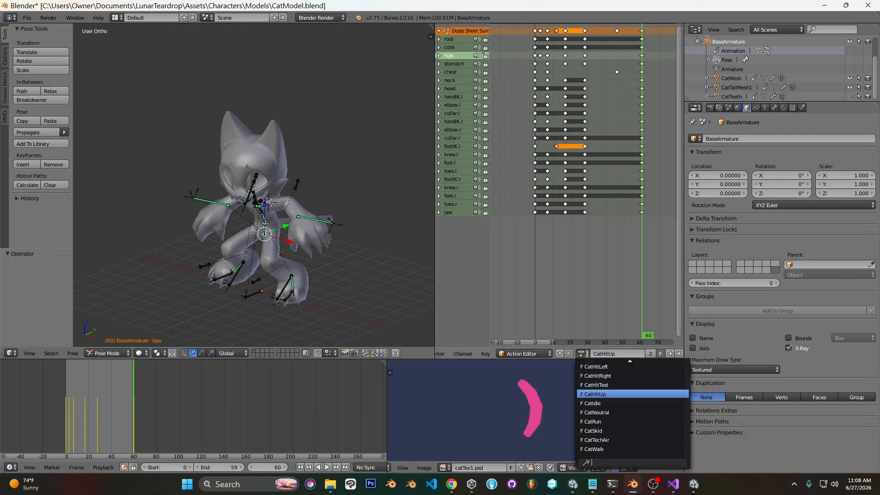
pyautogui.write('hitdo')
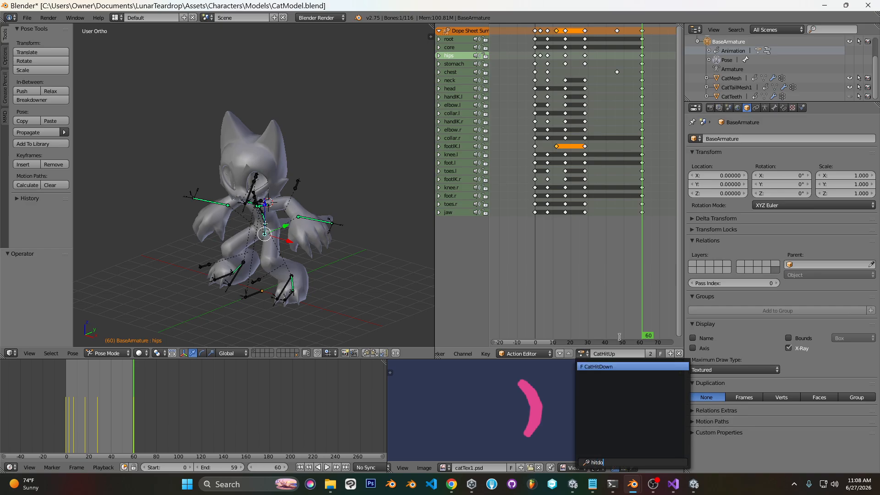
pyautogui.click(629, 365)
pyautogui.hotkey('shift', 'Left')
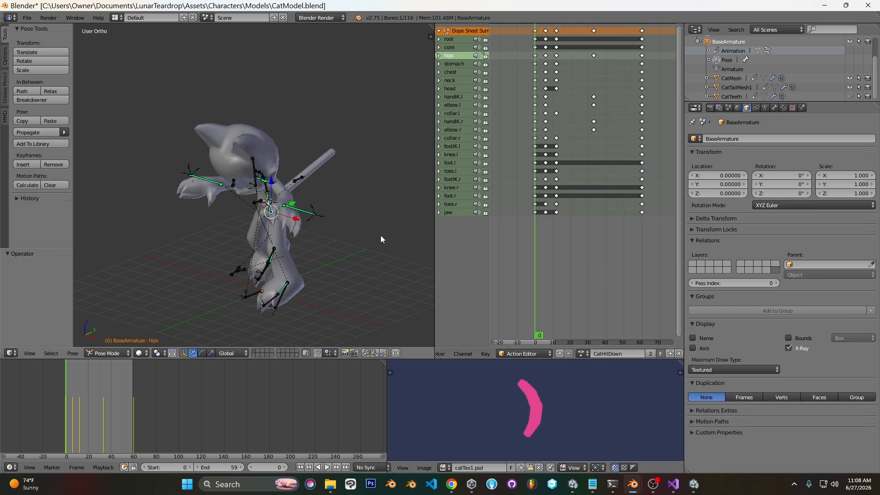
pyautogui.press('KP_3')
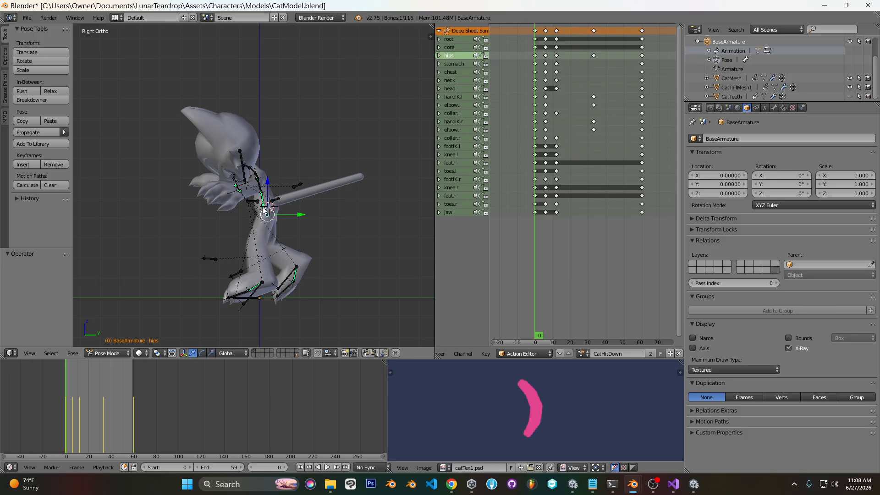
# Scrub CatHitDown through frames 6, 12 and 13, examine the crouched pose from several angles and return to frame 0.
pyautogui.moveTo(536, 69); pyautogui.dragTo(547, 70)
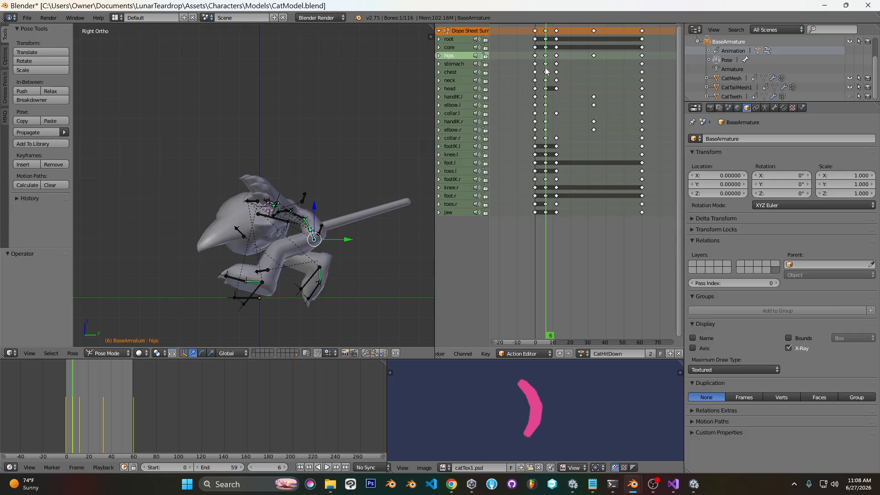
pyautogui.moveTo(546, 70); pyautogui.dragTo(557, 70)
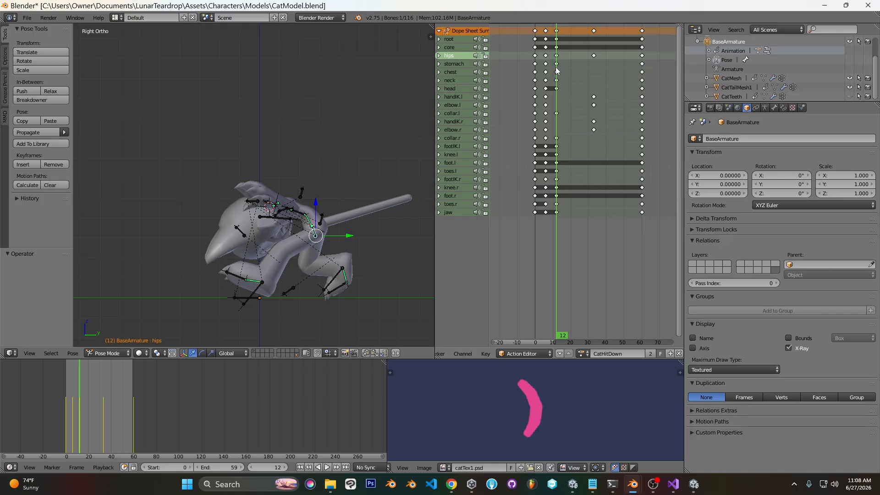
pyautogui.moveTo(557, 71); pyautogui.dragTo(560, 69)
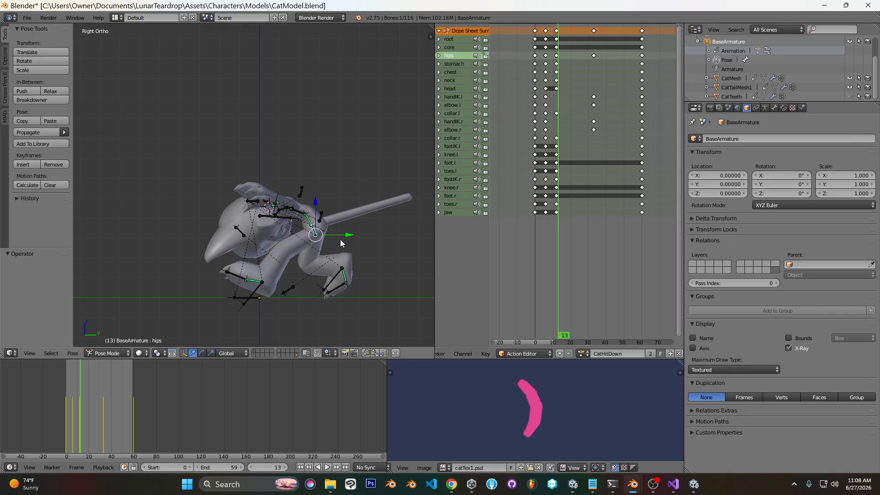
pyautogui.moveTo(337, 239); pyautogui.dragTo(369, 290, button='middle')
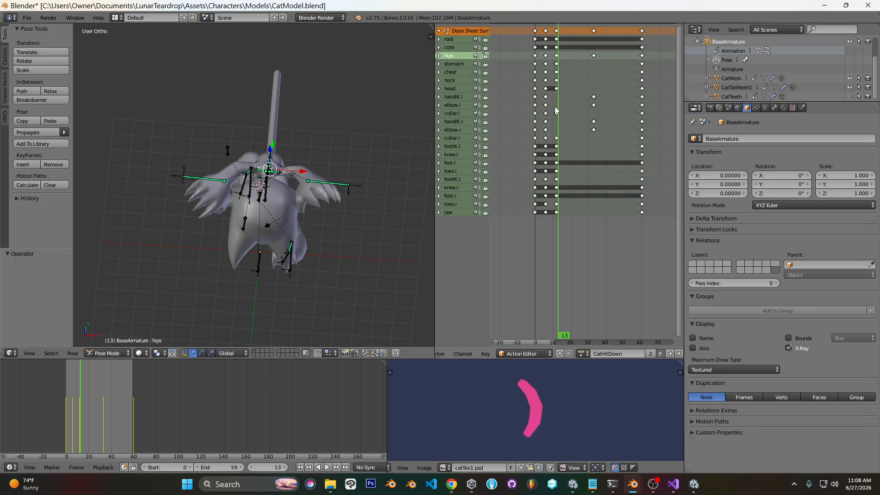
pyautogui.press('KP_3')
pyautogui.moveTo(557, 74)
pyautogui.mouseDown()
pyautogui.moveTo(640, 78)
pyautogui.moveTo(544, 78)
pyautogui.moveTo(557, 83)
pyautogui.mouseUp()
pyautogui.moveTo(546, 117)
pyautogui.mouseDown()
pyautogui.moveTo(643, 119)
pyautogui.moveTo(536, 125)
pyautogui.mouseUp()
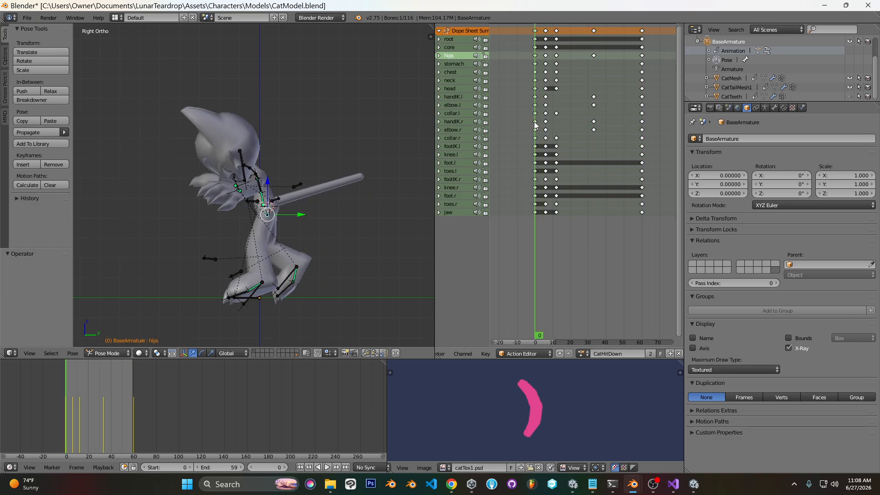
# Switch to Unity, inspect the hitstunLight blend tree and its blend type in the Animator, and return to the Game view.
pyautogui.click(573, 484)
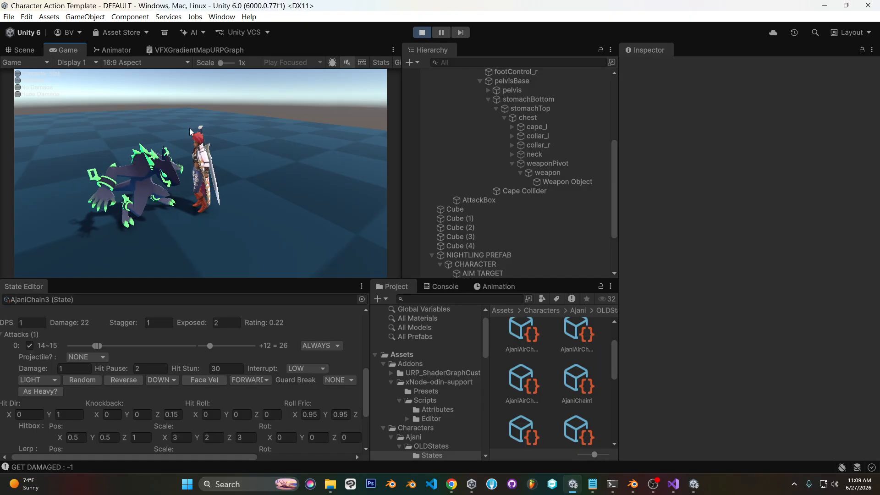
pyautogui.click(122, 52)
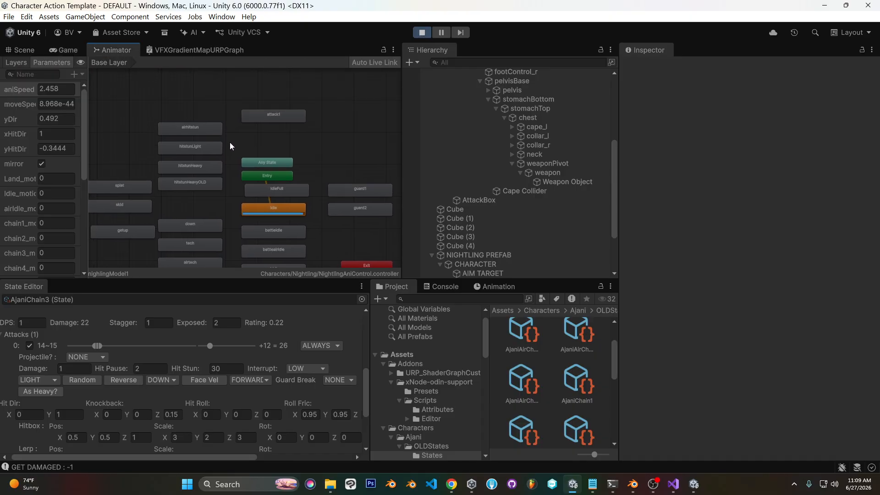
pyautogui.doubleClick(211, 144)
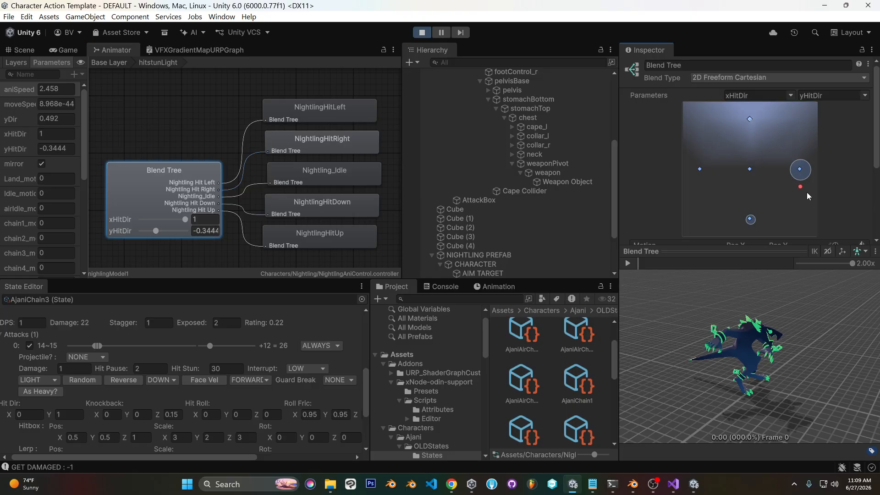
pyautogui.click(782, 78)
pyautogui.click(800, 123)
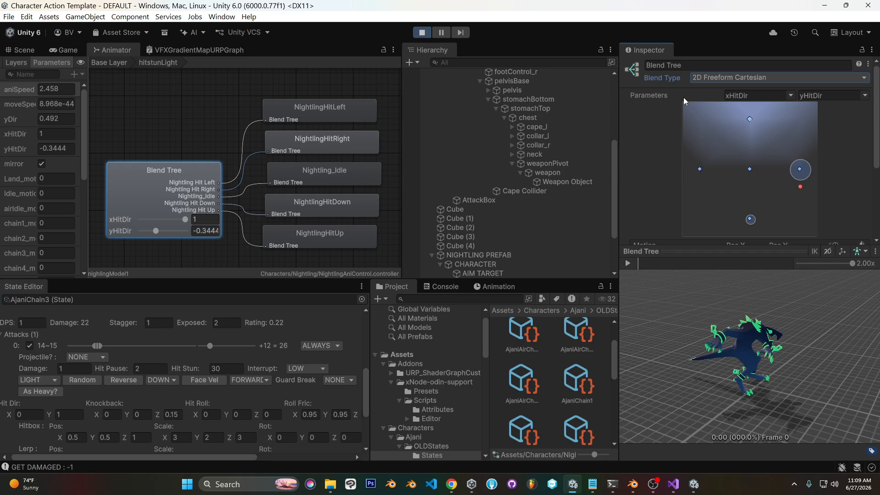
pyautogui.click(61, 50)
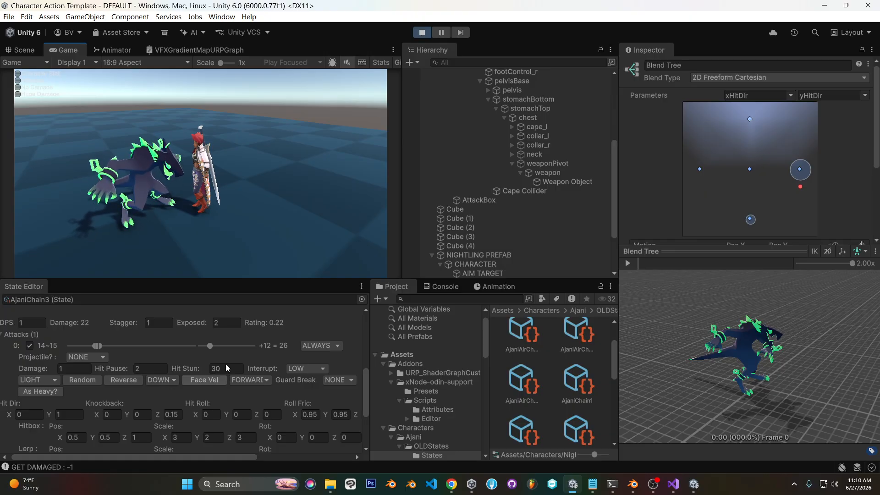
# Set the AjaniChain3 attack's Hit Dir X to -1, try the attack in the game and stop play mode.
pyautogui.click(36, 415)
pyautogui.write('-1')
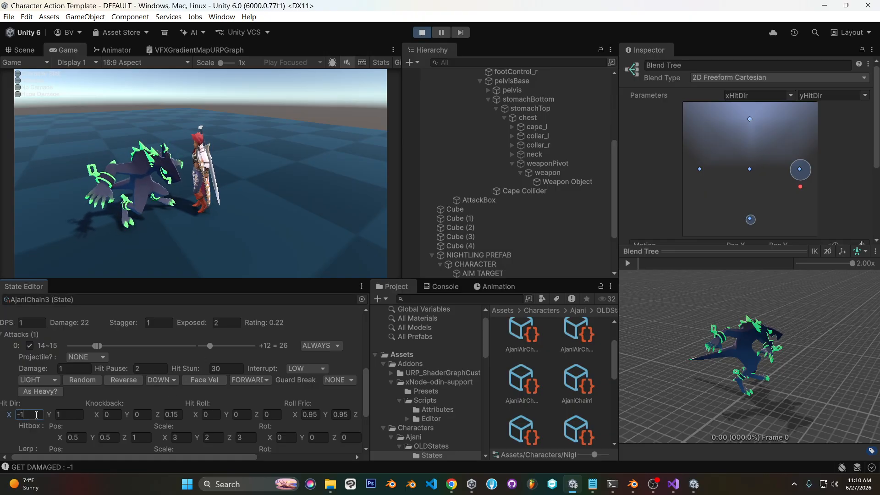
pyautogui.click(241, 181)
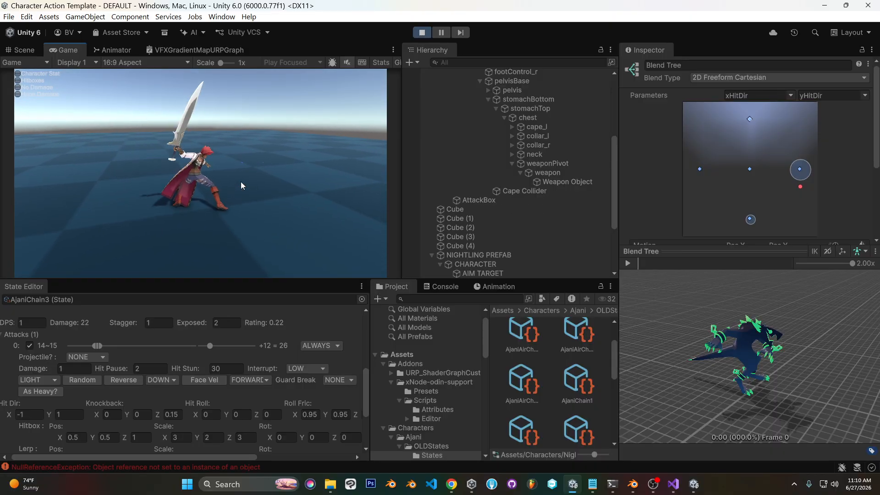
pyautogui.hotkey('ctrl', 'p')
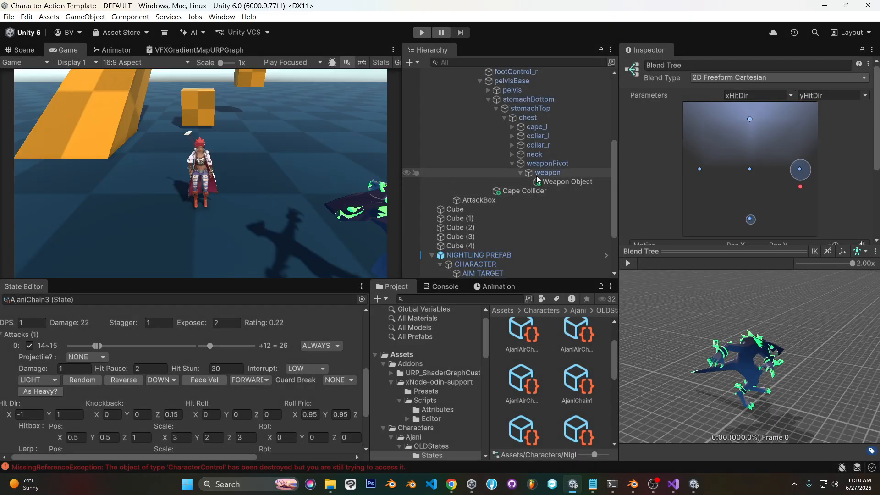
# Switch to nightlingModel1.blend, check NightlingHitUp at frame 21, then open NightlingHitLeft and inspect its pose at frame 12 from the front.
pyautogui.moveTo(632, 484)
pyautogui.click(612, 459)
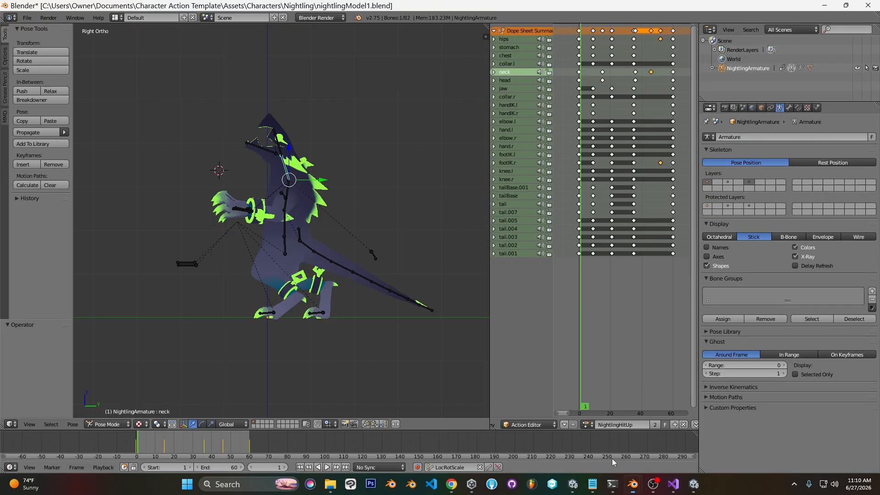
pyautogui.moveTo(580, 157); pyautogui.dragTo(613, 153)
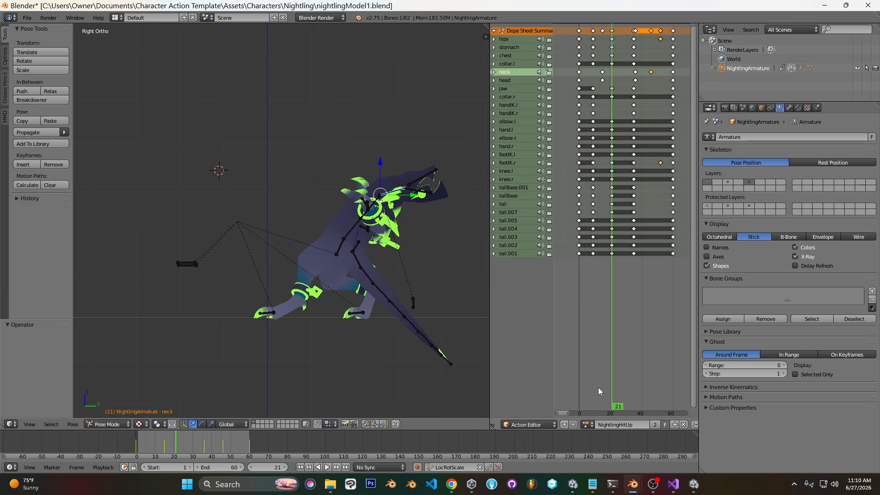
pyautogui.click(587, 425)
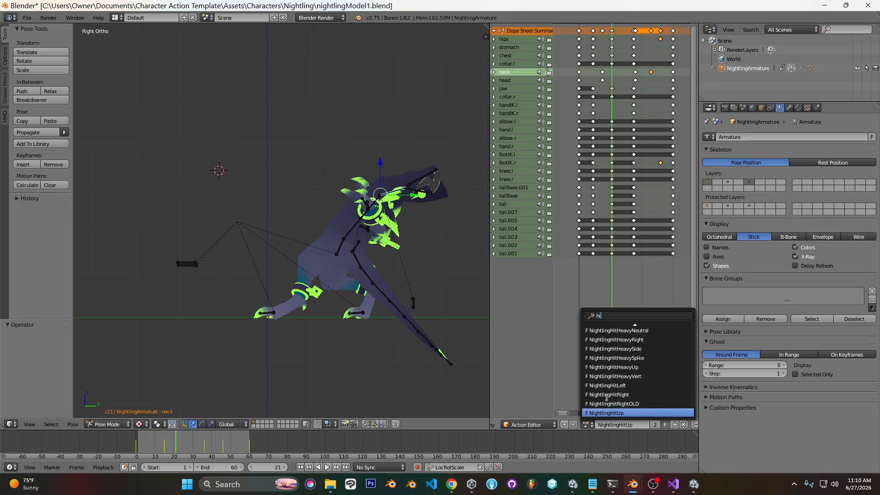
pyautogui.write('hitl')
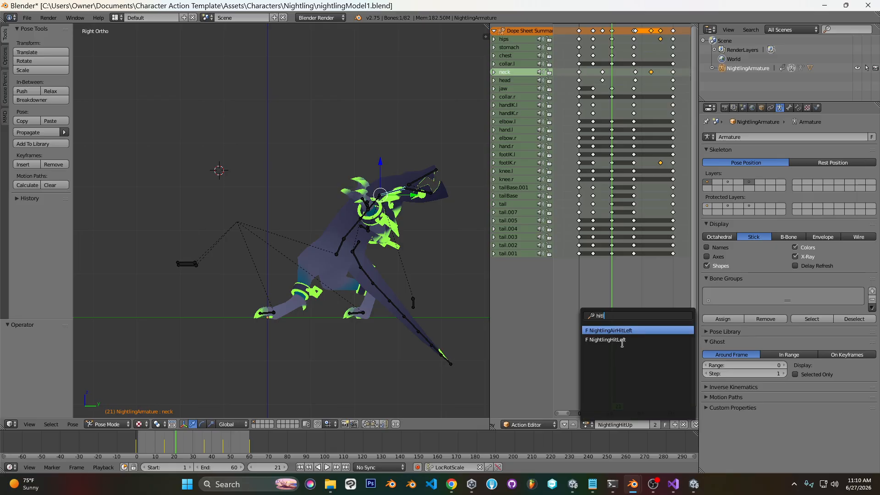
pyautogui.click(608, 340)
pyautogui.moveTo(579, 125); pyautogui.dragTo(599, 125)
pyautogui.moveTo(345, 214); pyautogui.dragTo(433, 242, button='middle')
pyautogui.press('KP_1')
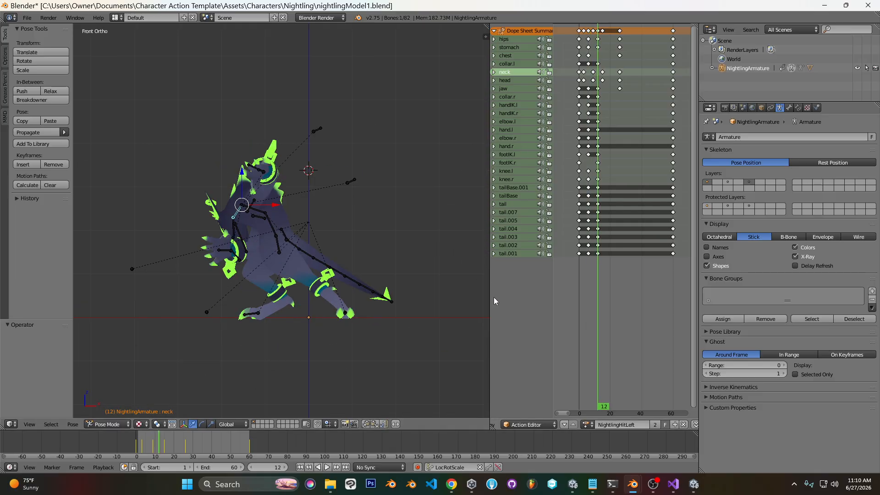
# Switch to Unity, play the game to test the hit reactions, and set the AjaniChain3 attack's Hit Dir X to 0.
pyautogui.click(572, 485)
pyautogui.click(422, 32)
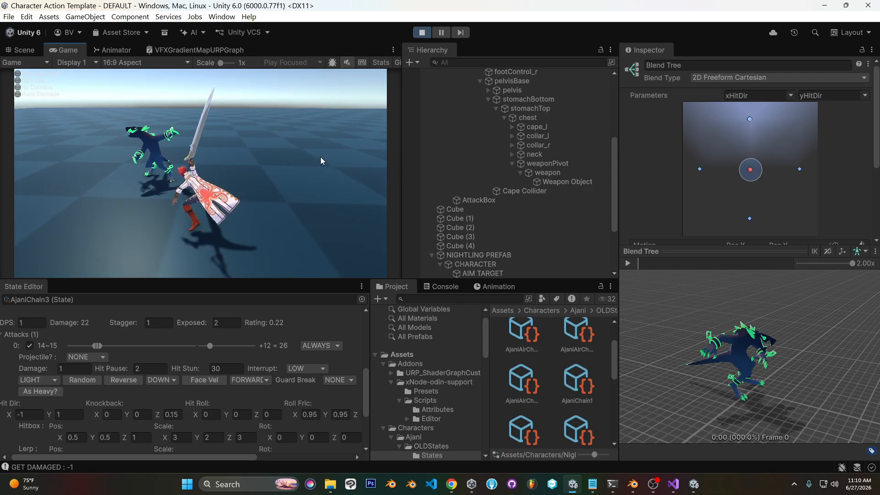
pyautogui.click(35, 411)
pyautogui.write('0')
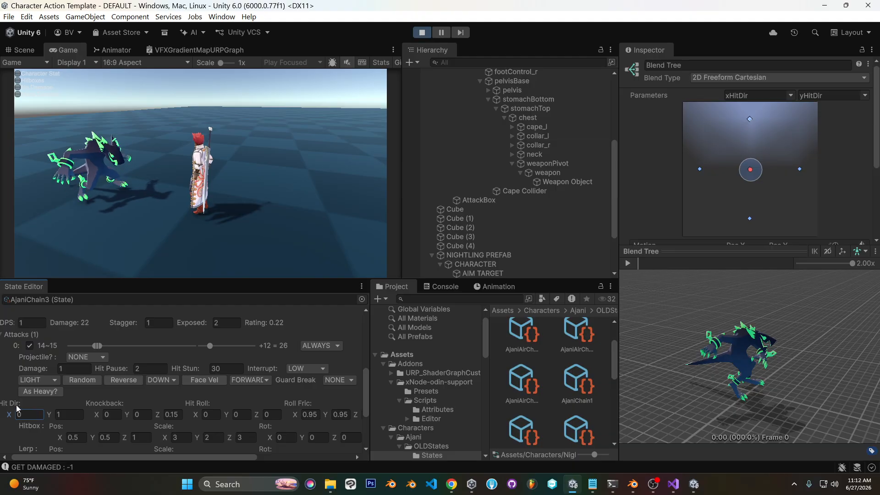
pyautogui.click(653, 489)
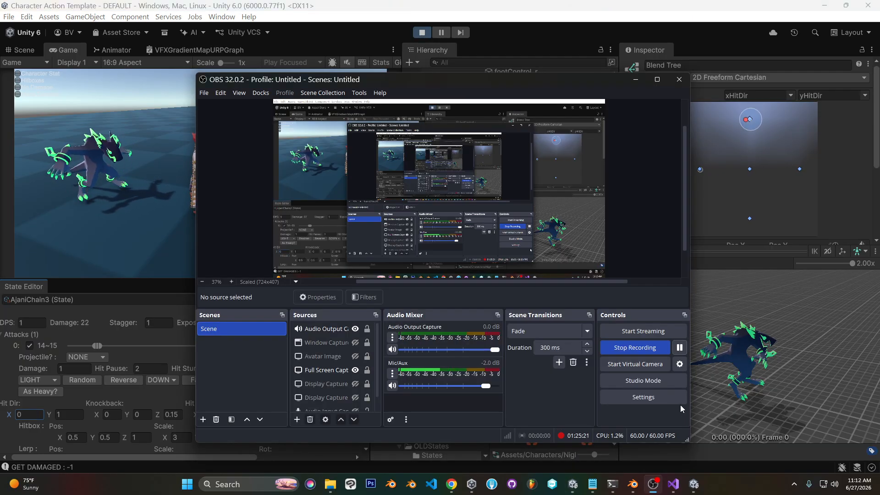